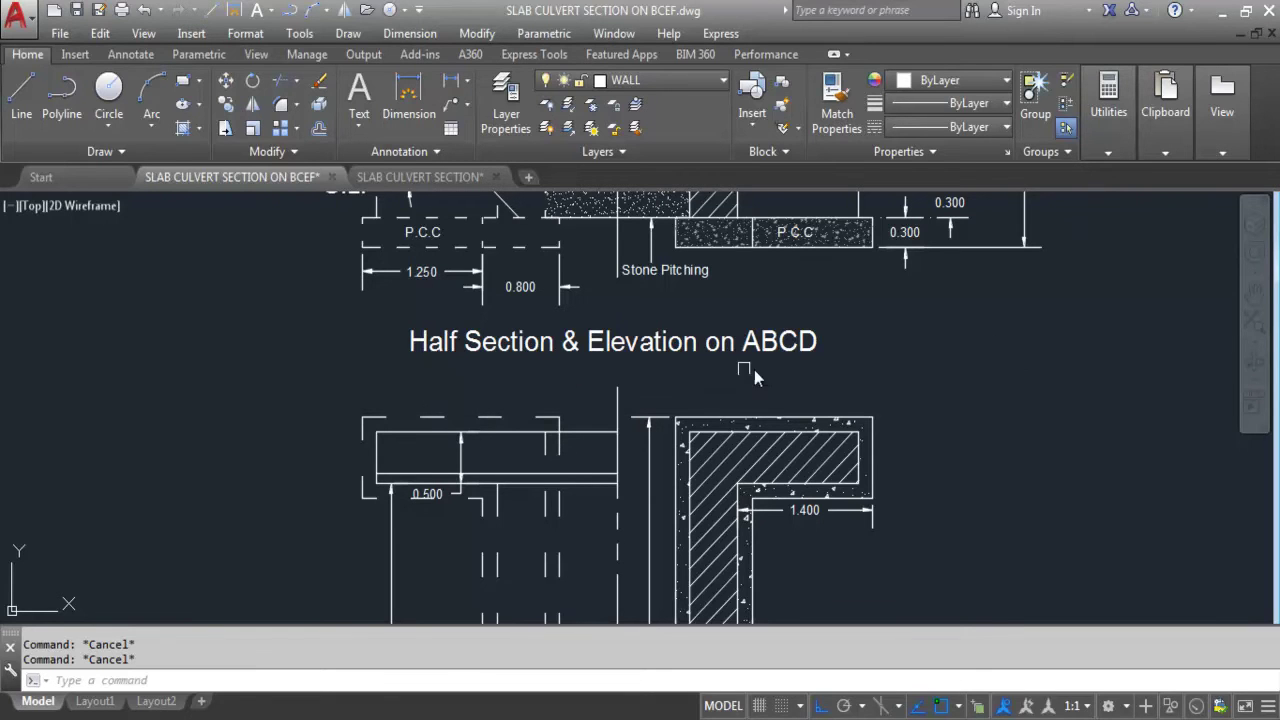
- Examine the half sectional plan and its copy marked with section line EF, comparing both with the elevation on ABCD
scroll(863, 354, "down", 5)
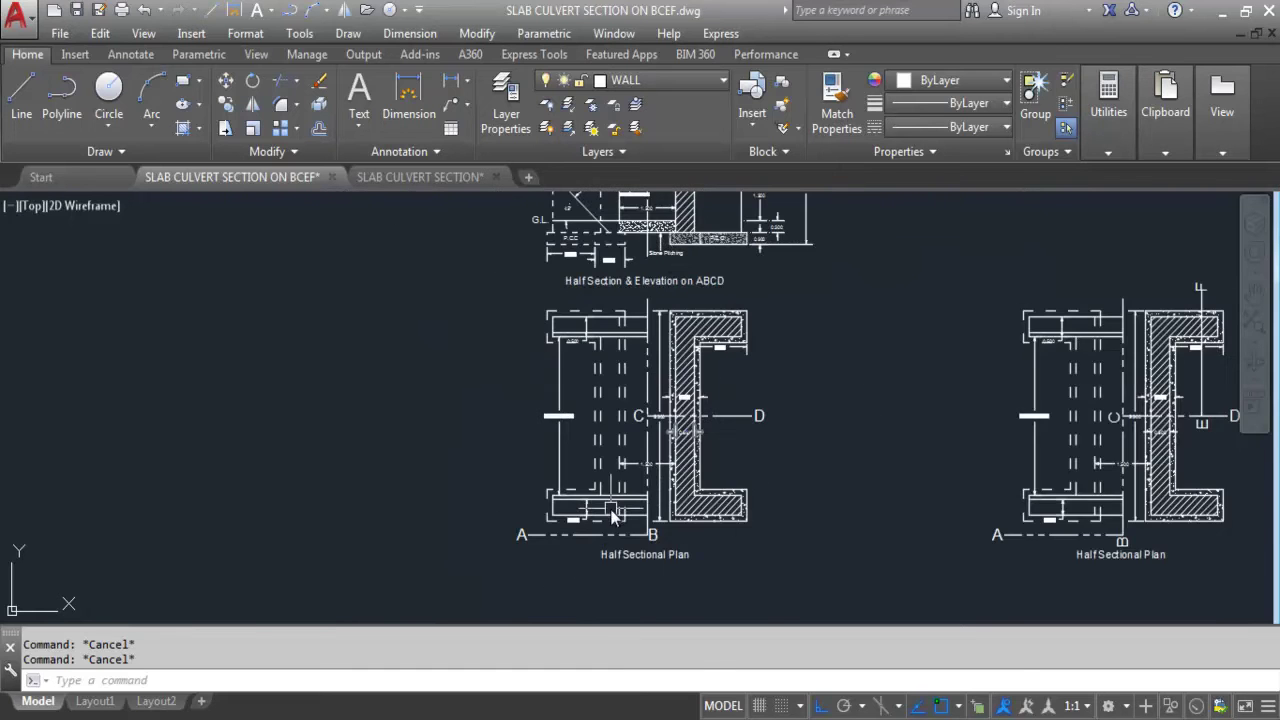
scroll(430, 575, "up", 5)
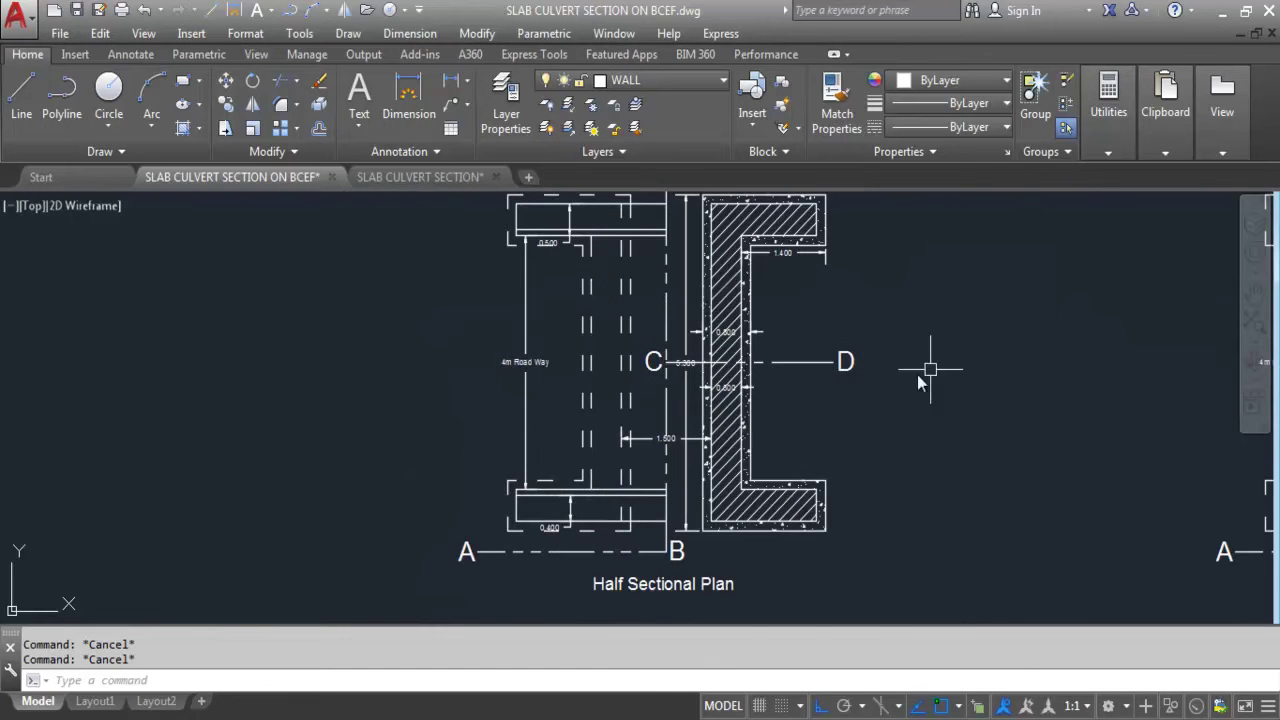
scroll(428, 502, "down", 3)
scroll(435, 491, "down", 2)
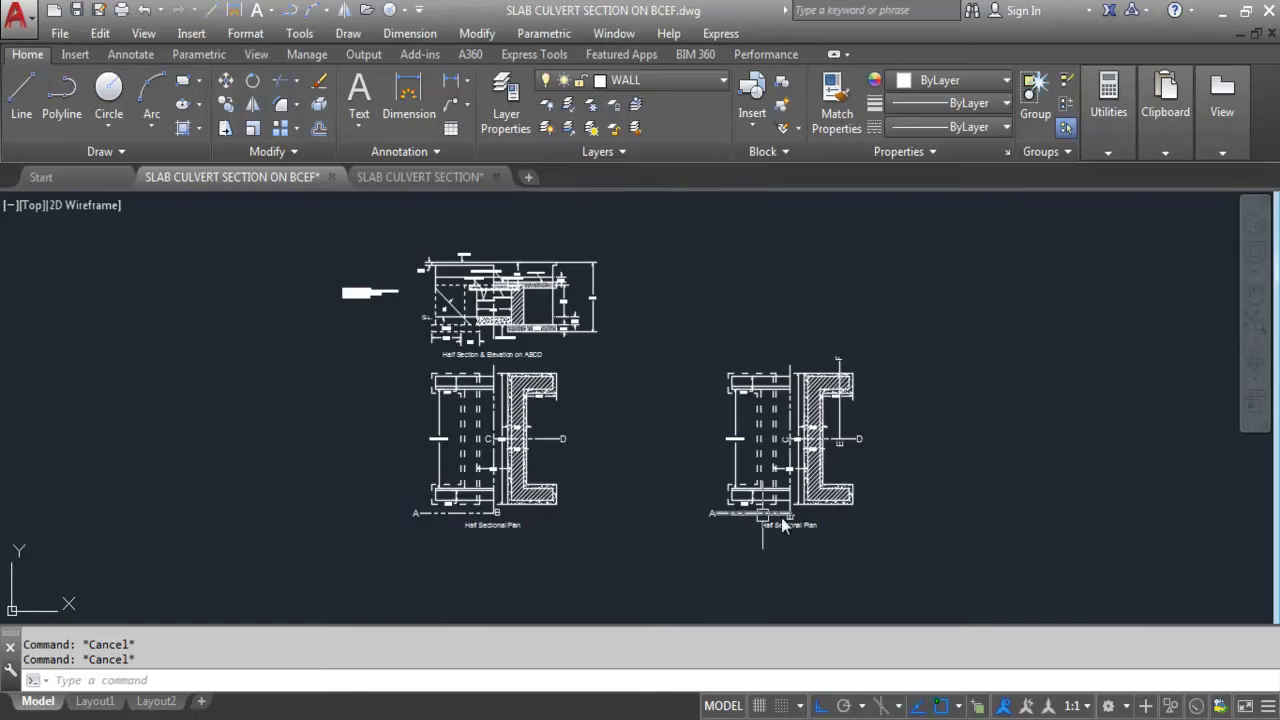
scroll(631, 518, "up", 3)
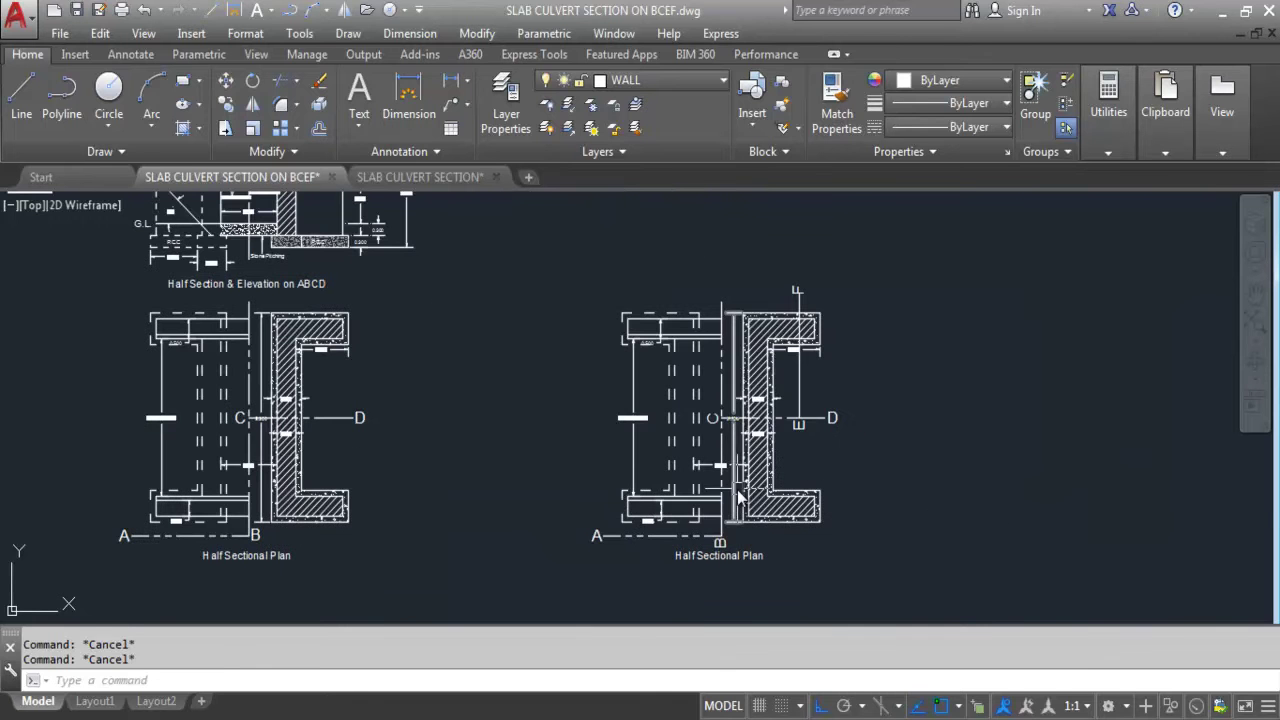
scroll(735, 530, "up", 2)
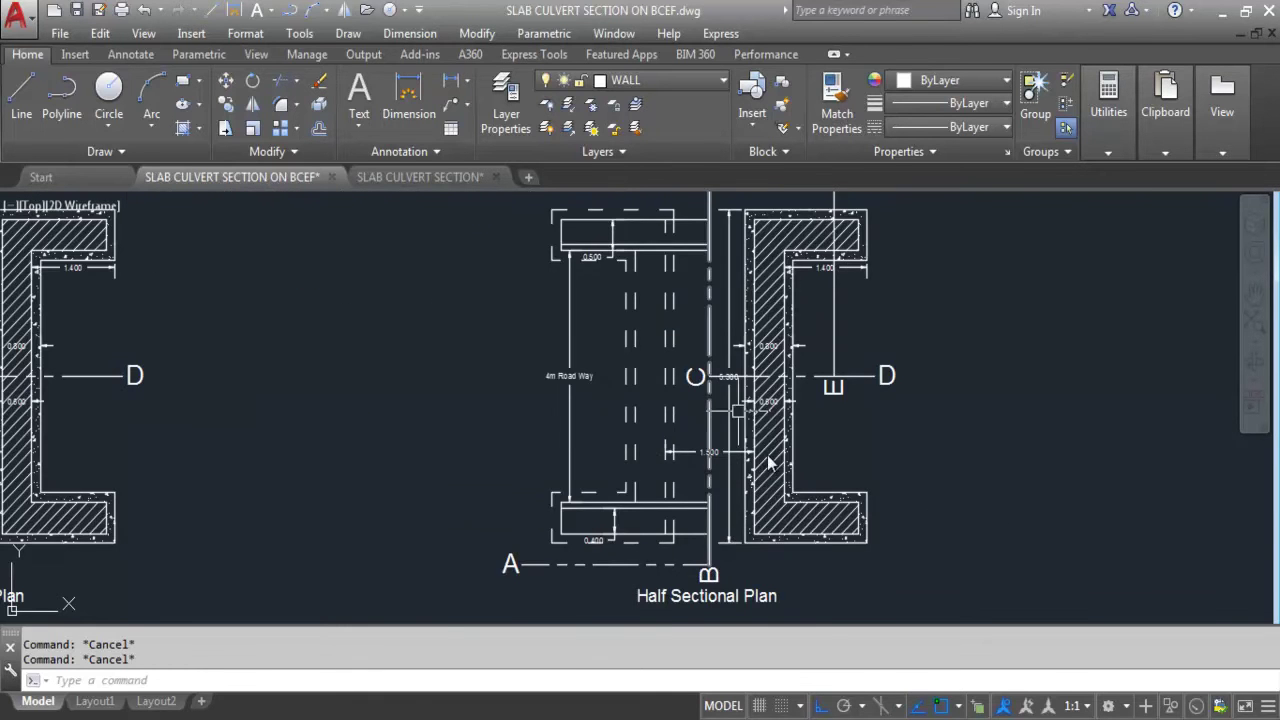
scroll(826, 447, "down", 2)
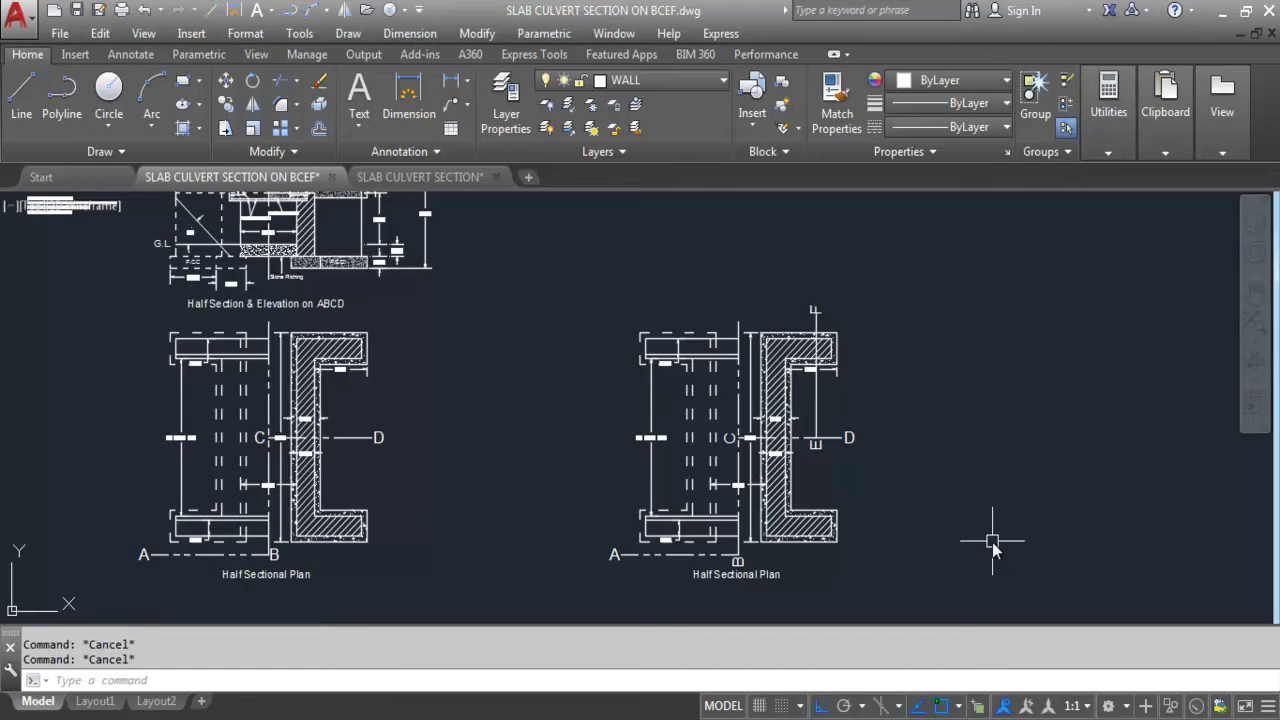
scroll(589, 493, "up", 1)
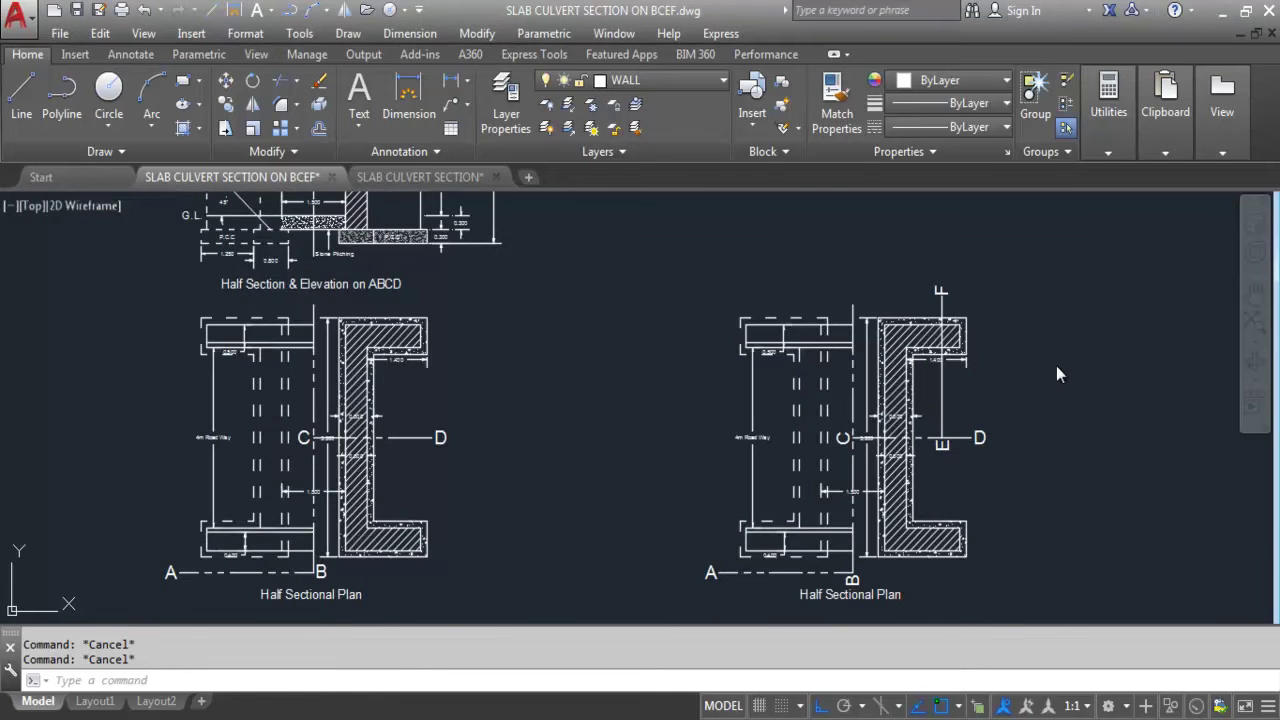
scroll(915, 395, "down", 2)
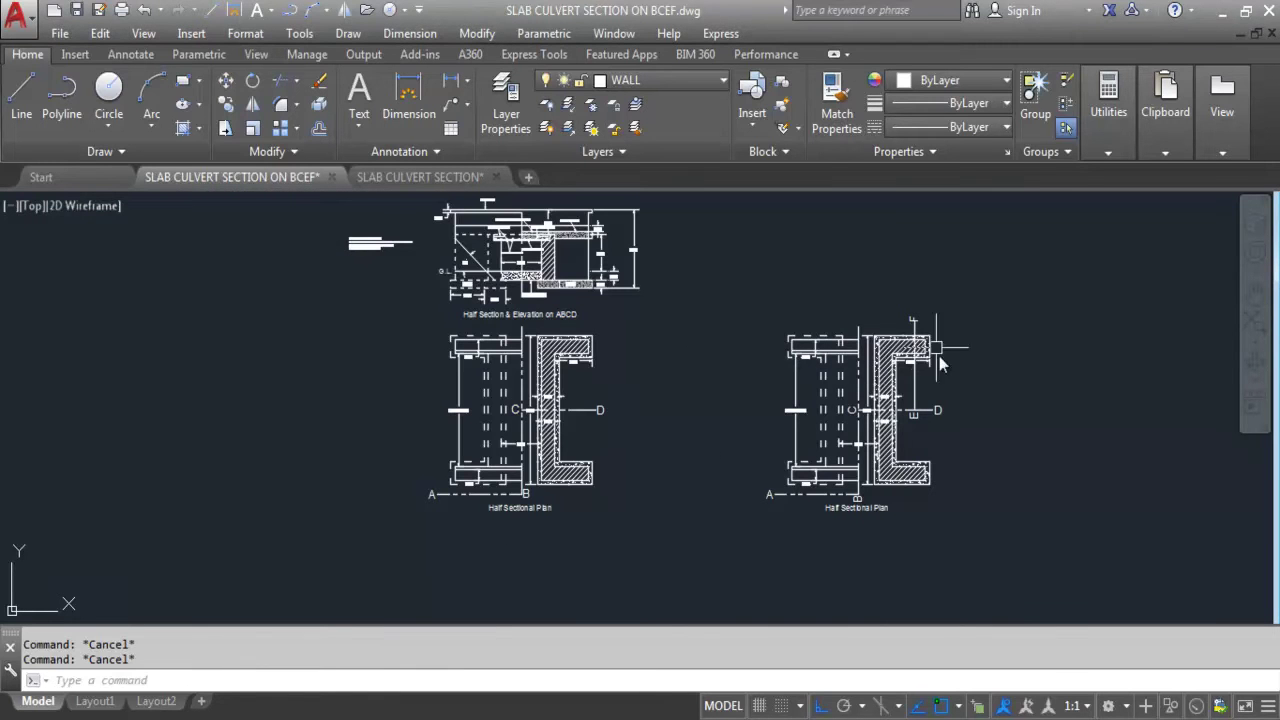
- Rotate the half sectional plan copy containing section line EF by 270° about the lower end of its centre line at B
left_click(1029, 572)
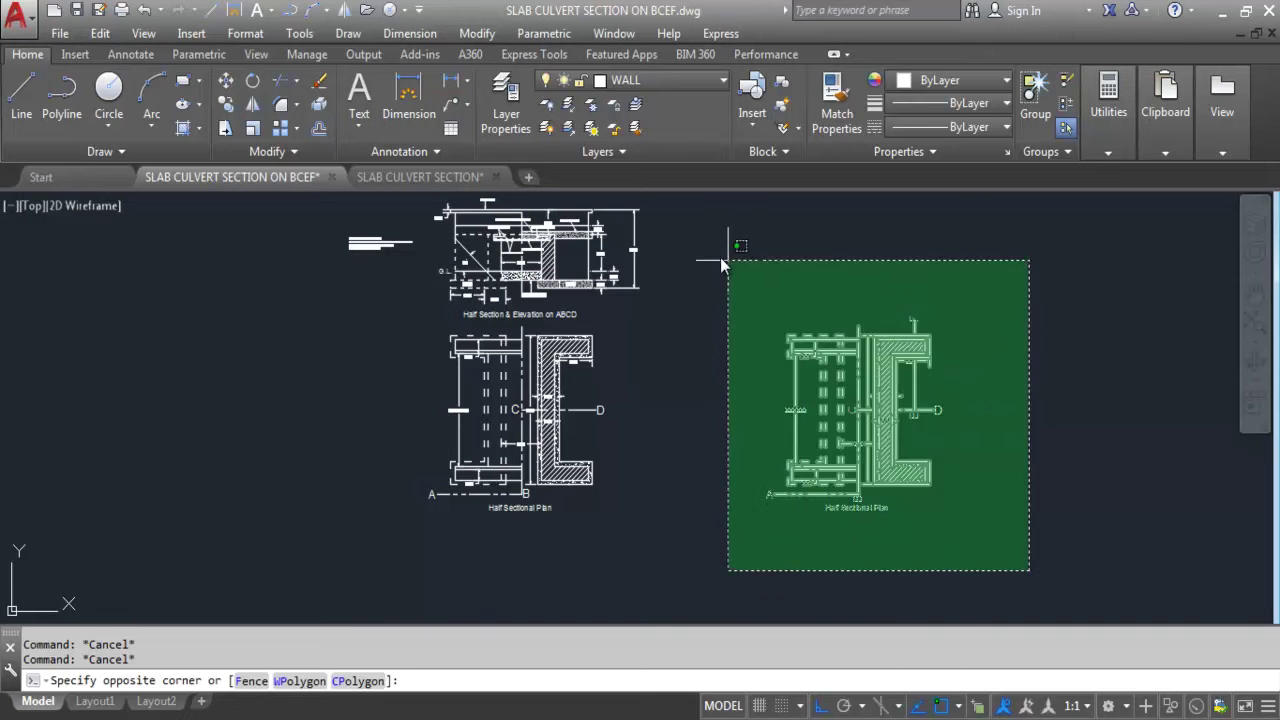
left_click(717, 257)
type("R")
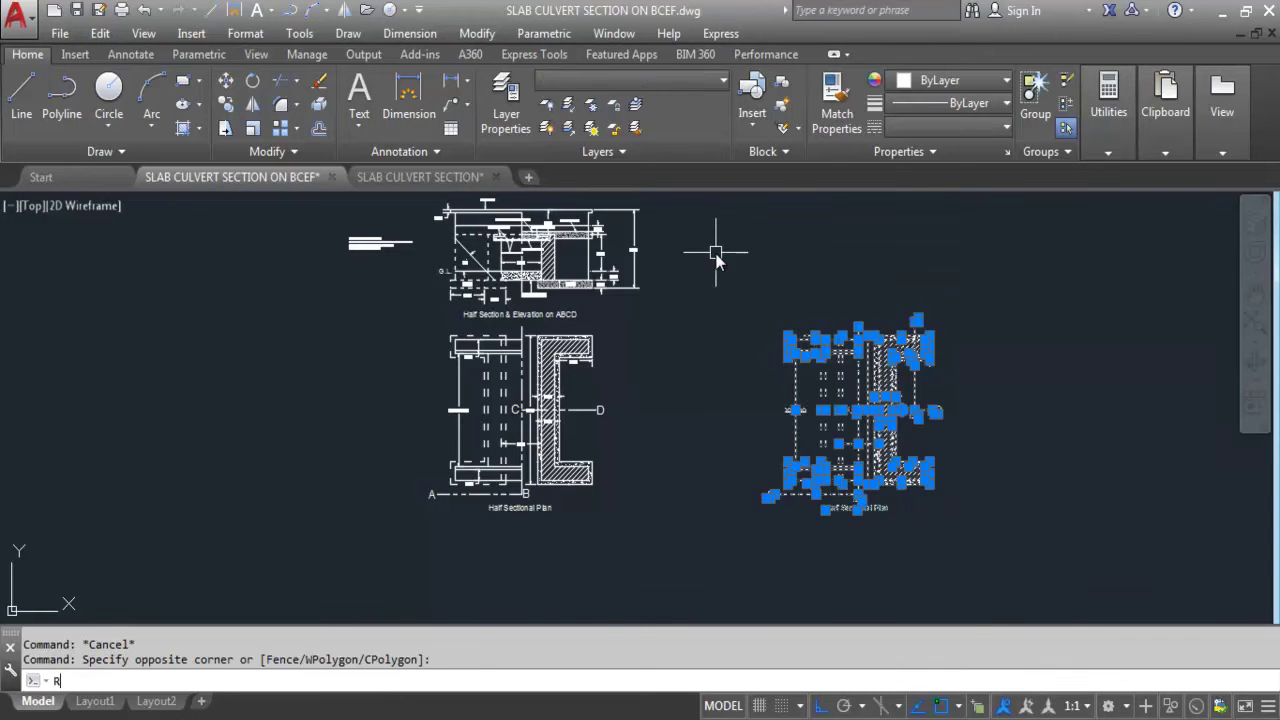
type("O")
key("Return")
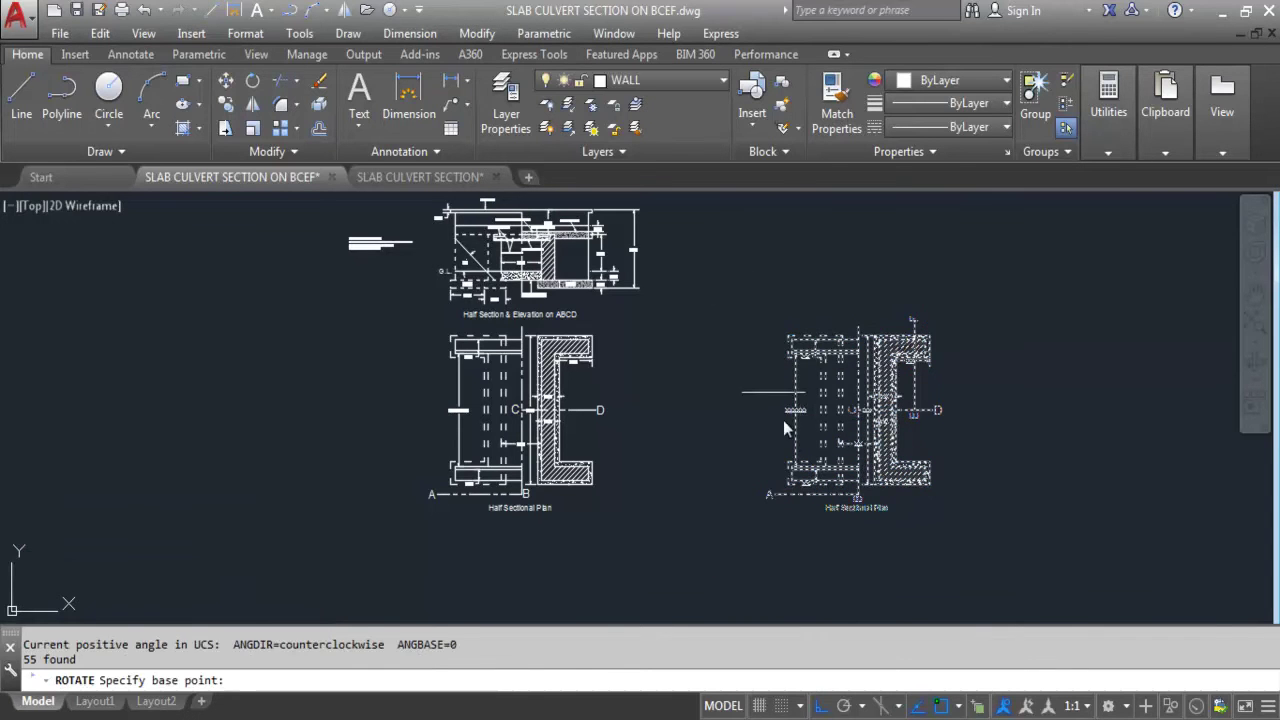
left_click(857, 493)
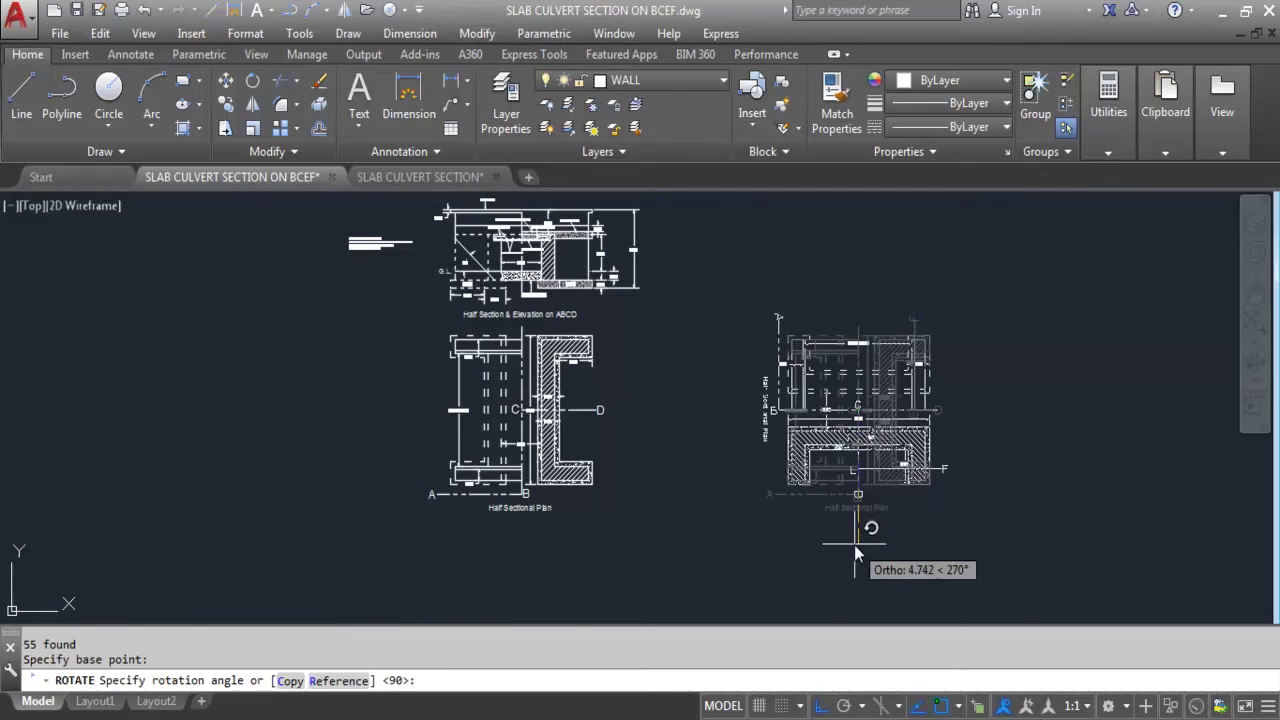
left_click(854, 545)
scroll(1033, 375, "up", 2)
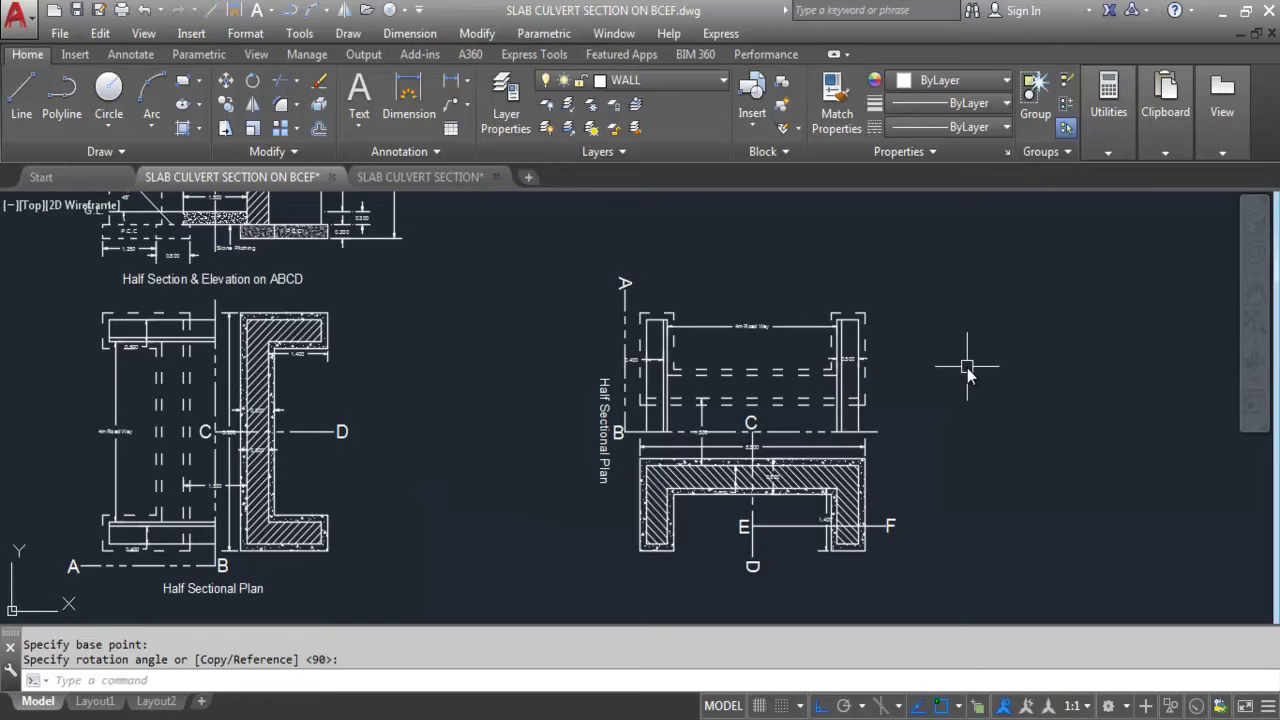
- Examine the rotated half sectional plan, following section line BCEF through the abutment and the wing wall
scroll(967, 368, "down", 3)
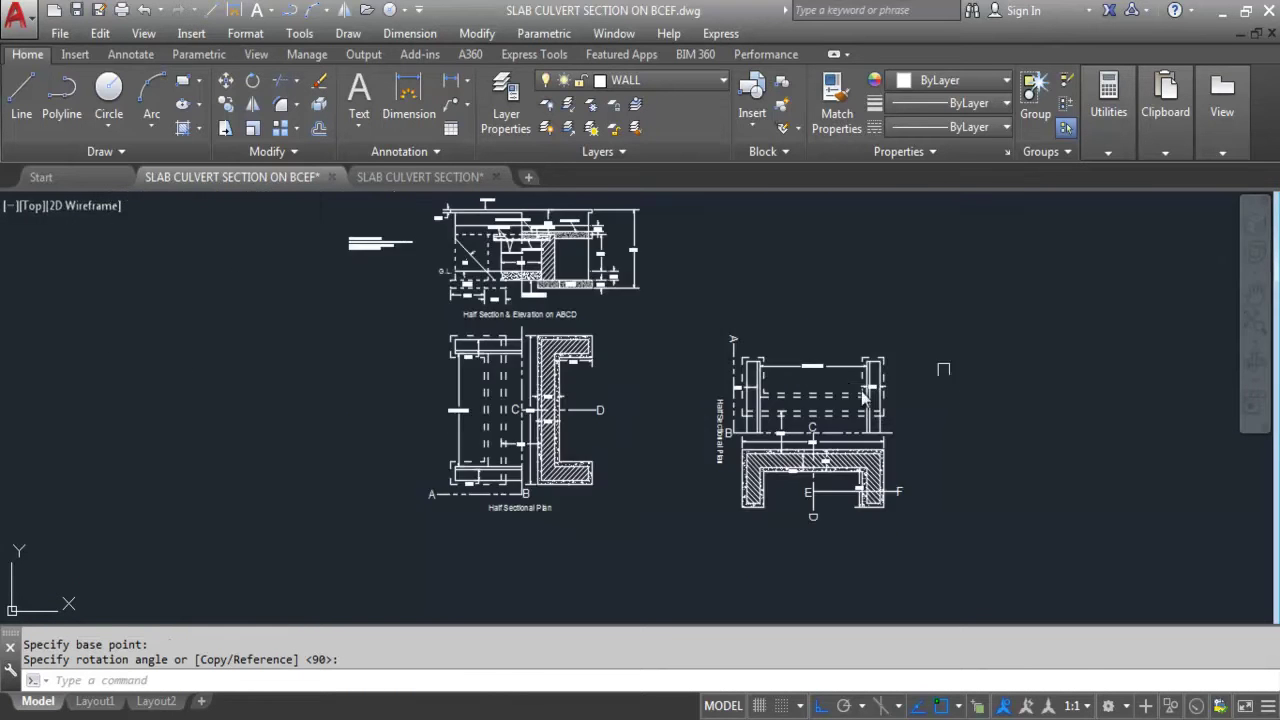
scroll(975, 420, "up", 1)
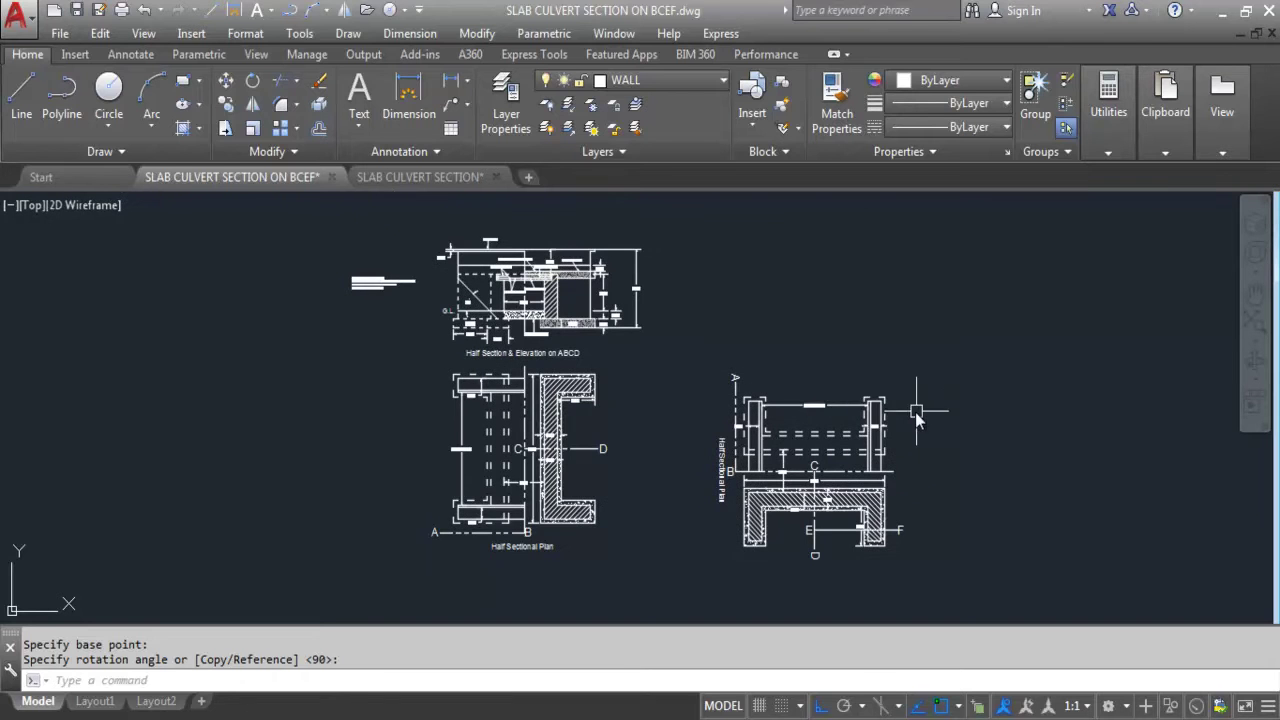
scroll(886, 450, "down", 1)
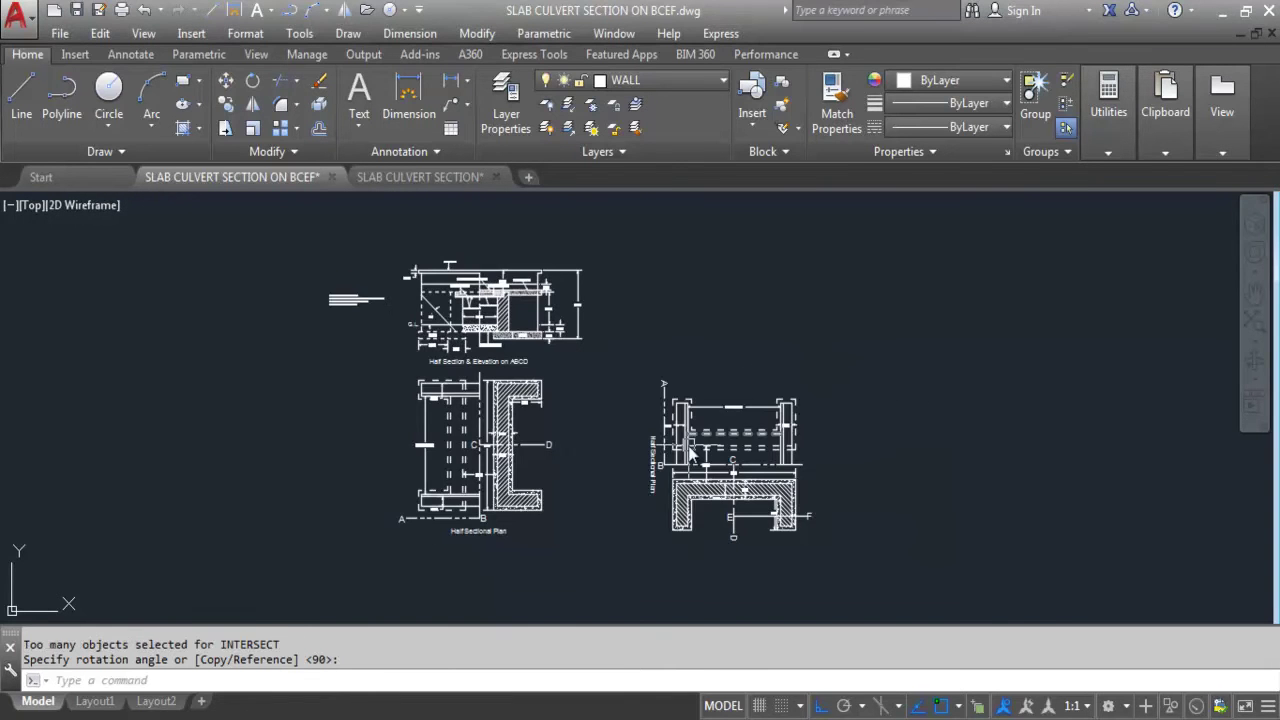
scroll(680, 478, "up", 3)
middle_click_drag(668, 478, 658, 440)
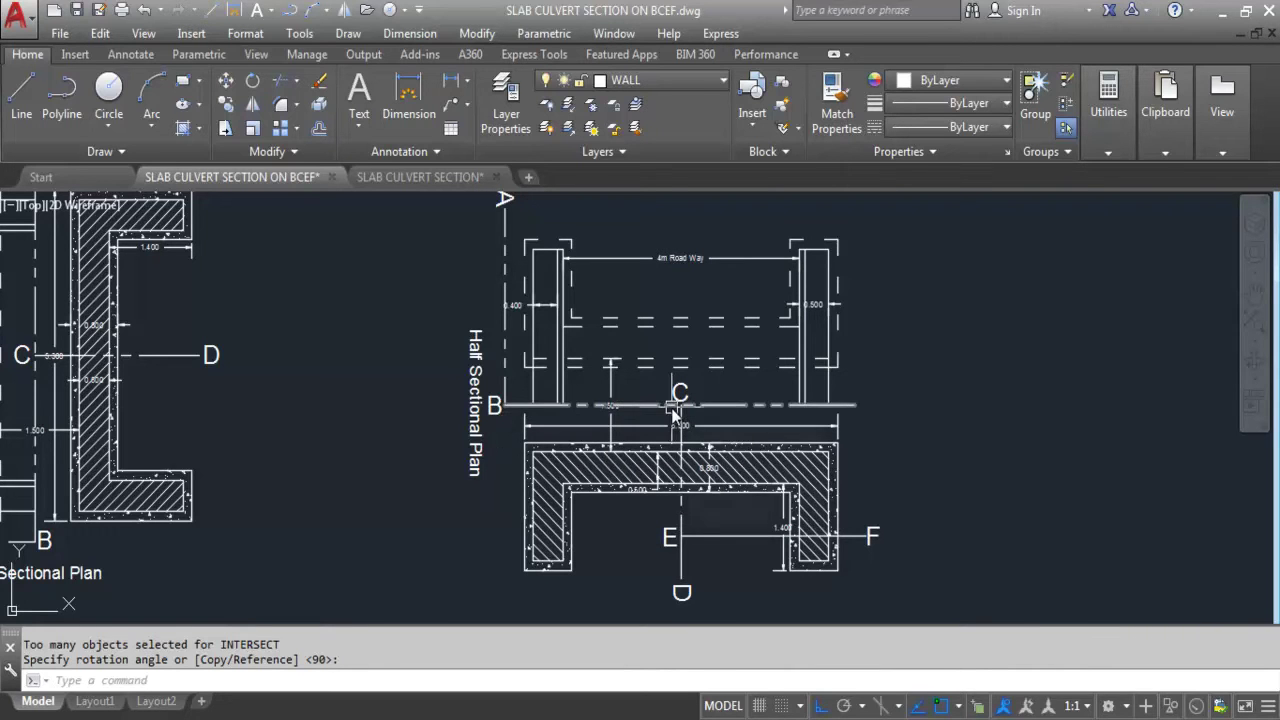
scroll(793, 555, "up", 4)
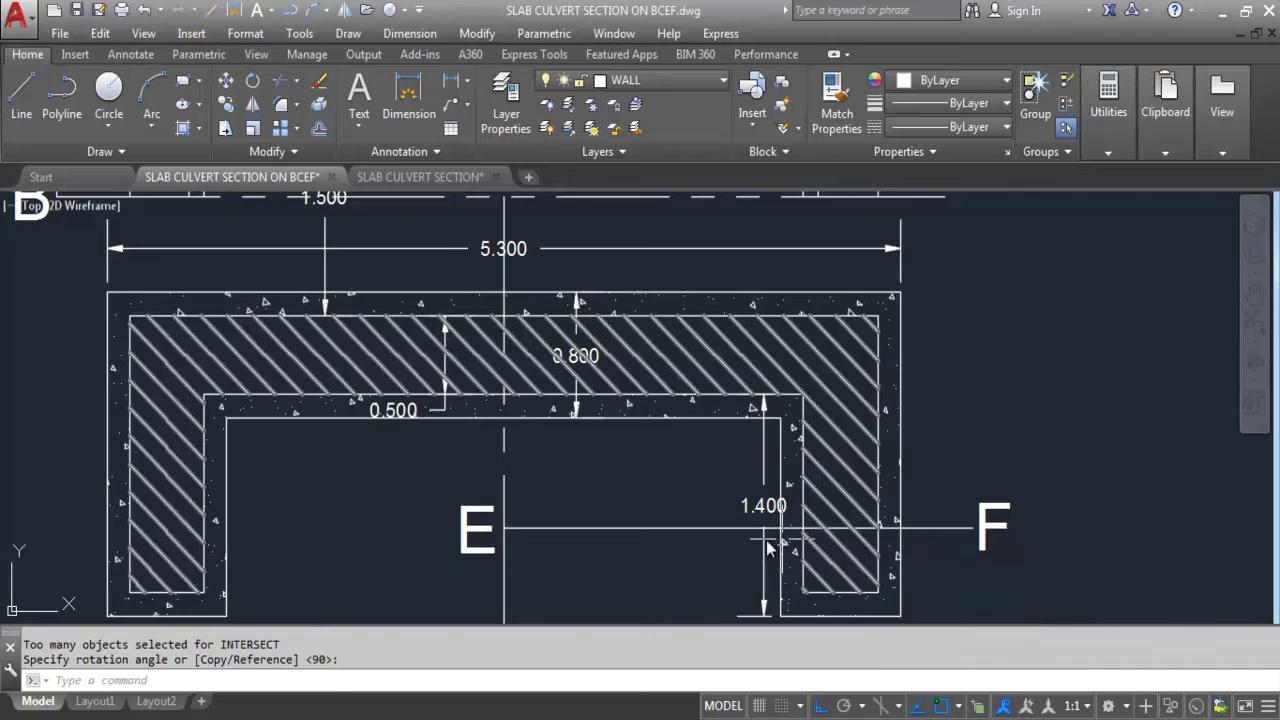
scroll(855, 535, "down", 2)
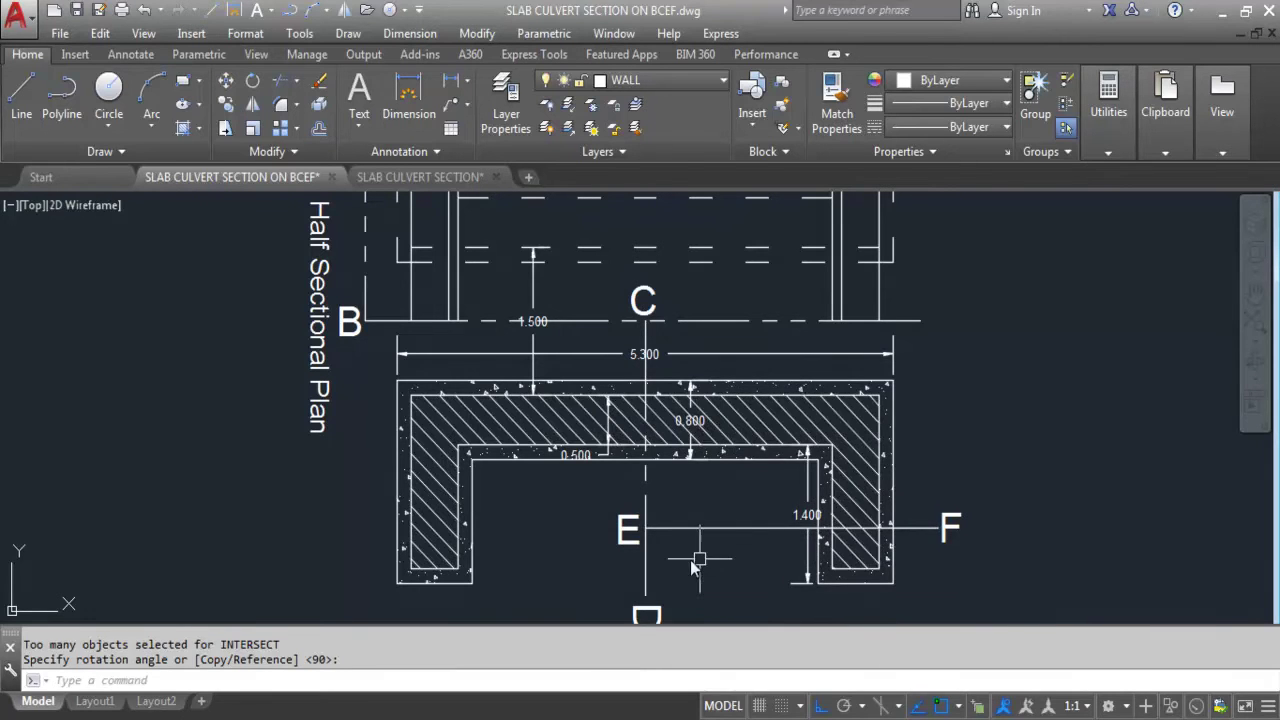
- Draw a horizontal base line about 8 units long above the rotated plan, level with the bottom of the ABCD elevation's footing
scroll(673, 529, "down", 5)
scroll(678, 478, "up", 2)
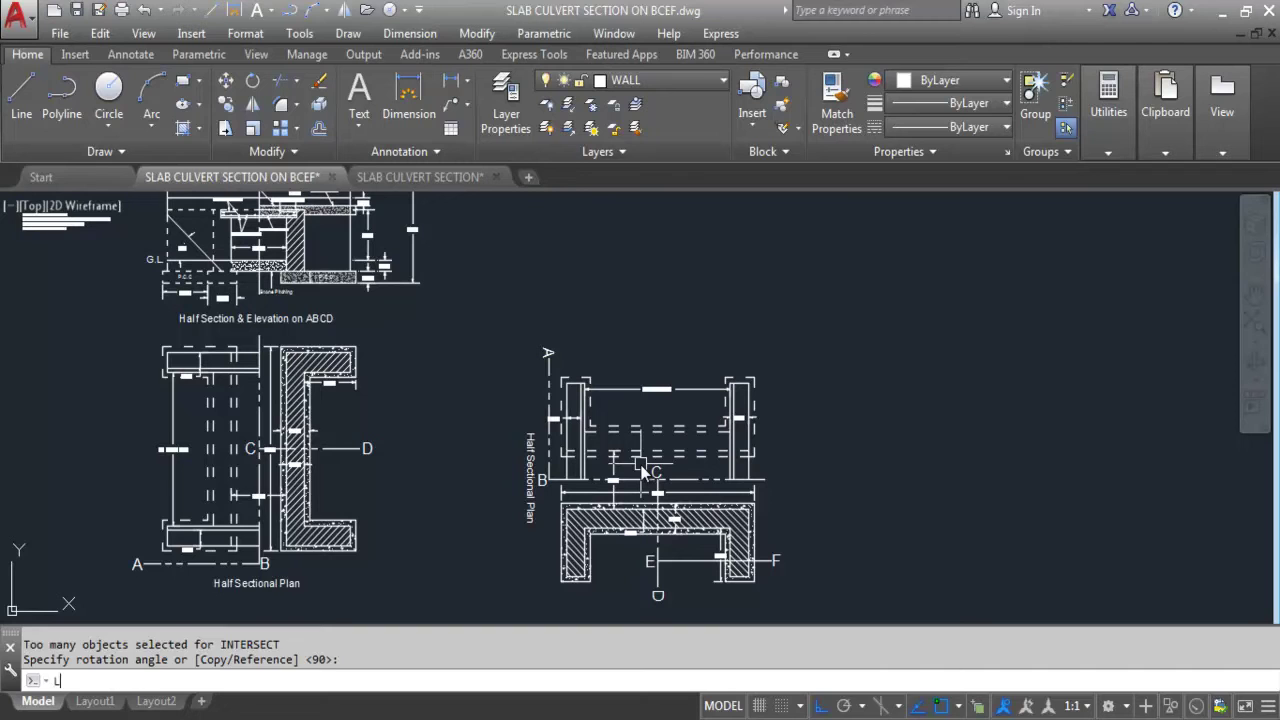
key("Return")
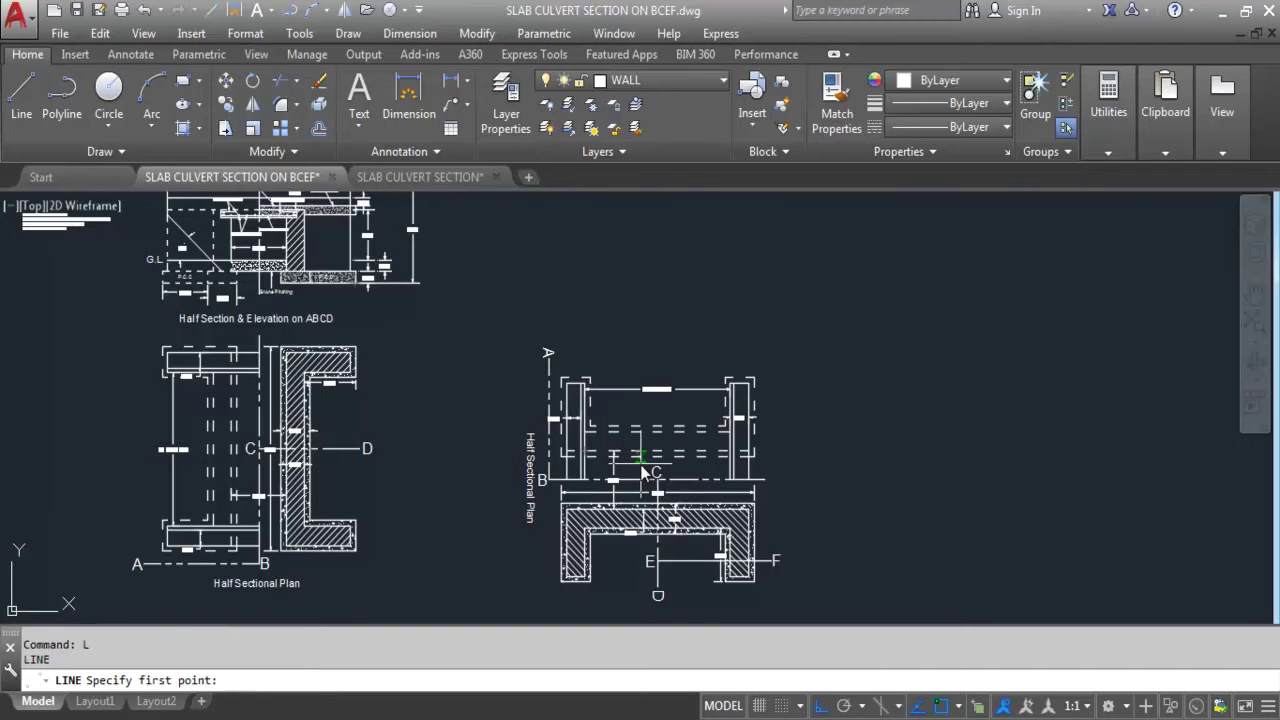
left_click(514, 283)
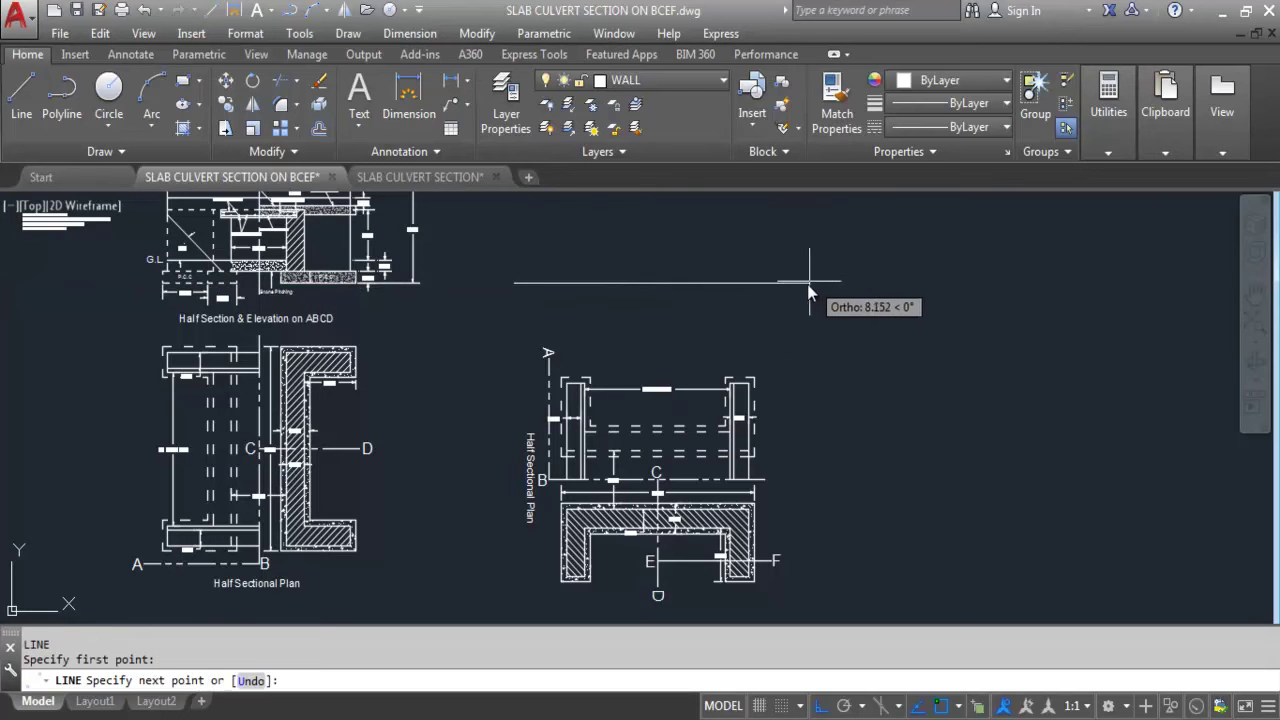
left_click(805, 283)
key("Escape")
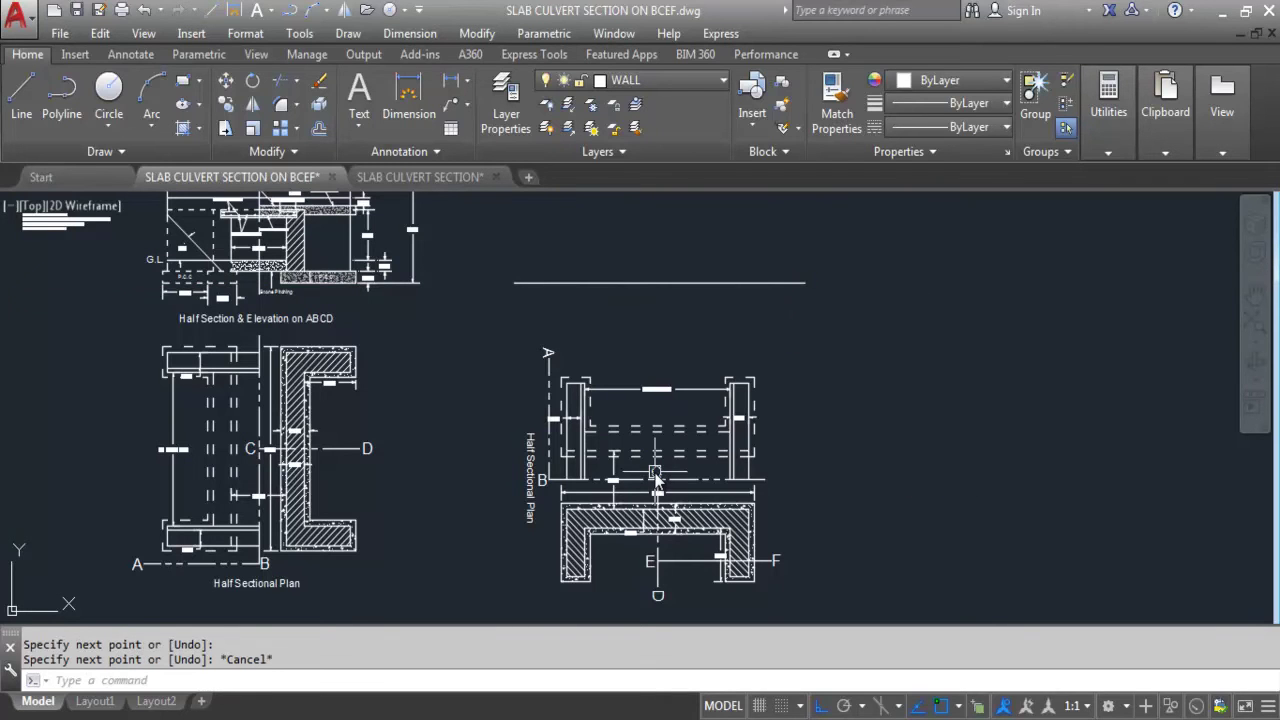
scroll(478, 240, "up", 2)
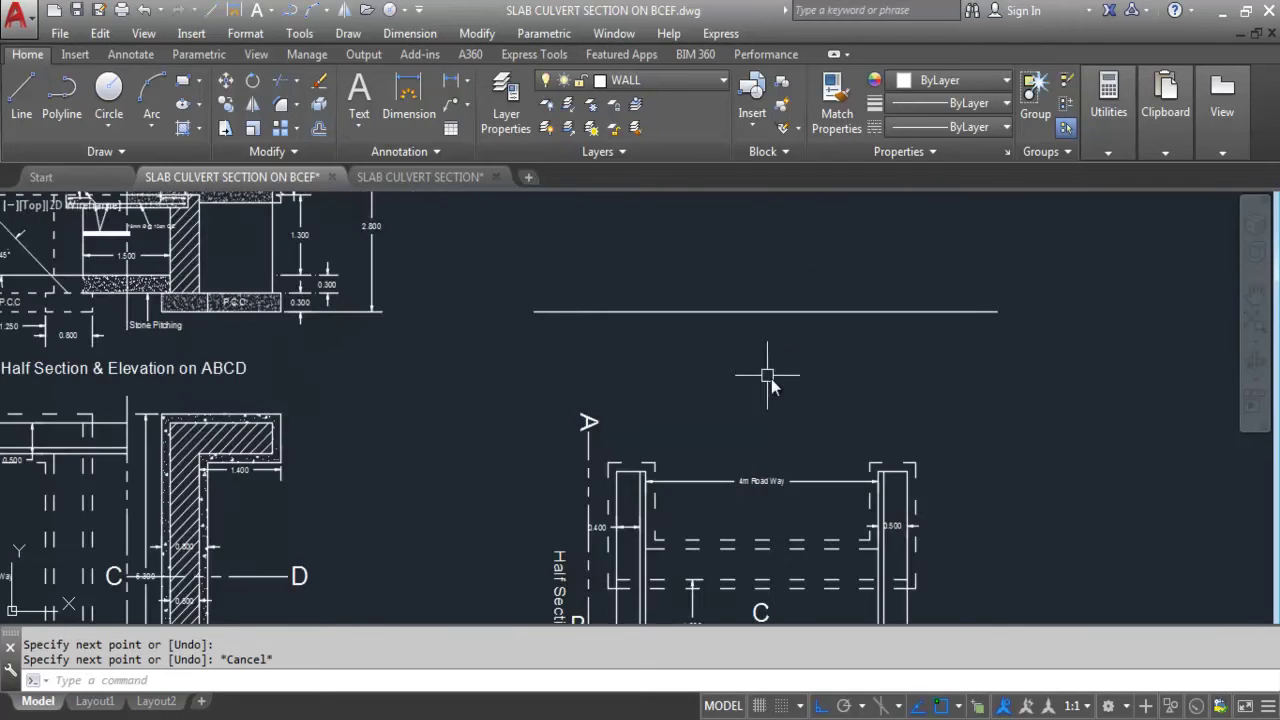
scroll(730, 300, "down", 4)
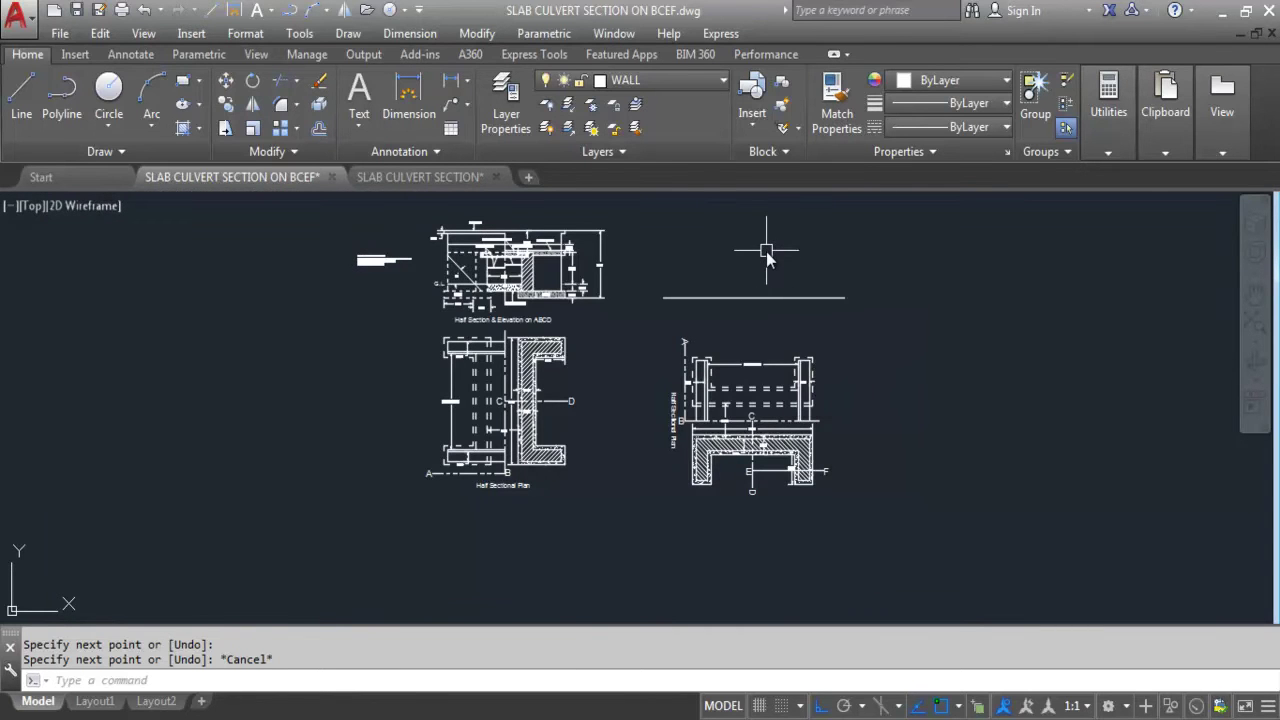
key("Escape")
key("Escape")
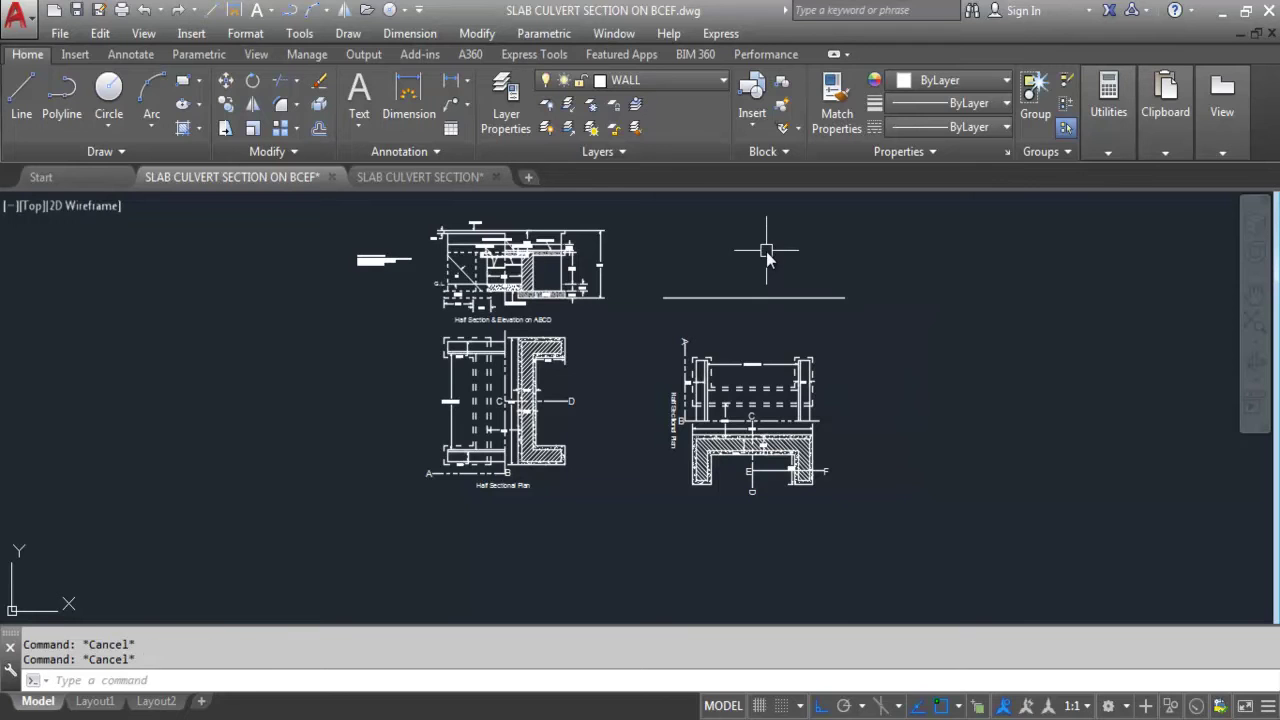
- Offset the horizontal base line above the rotated plan upward by 0.3
scroll(821, 259, "up", 2)
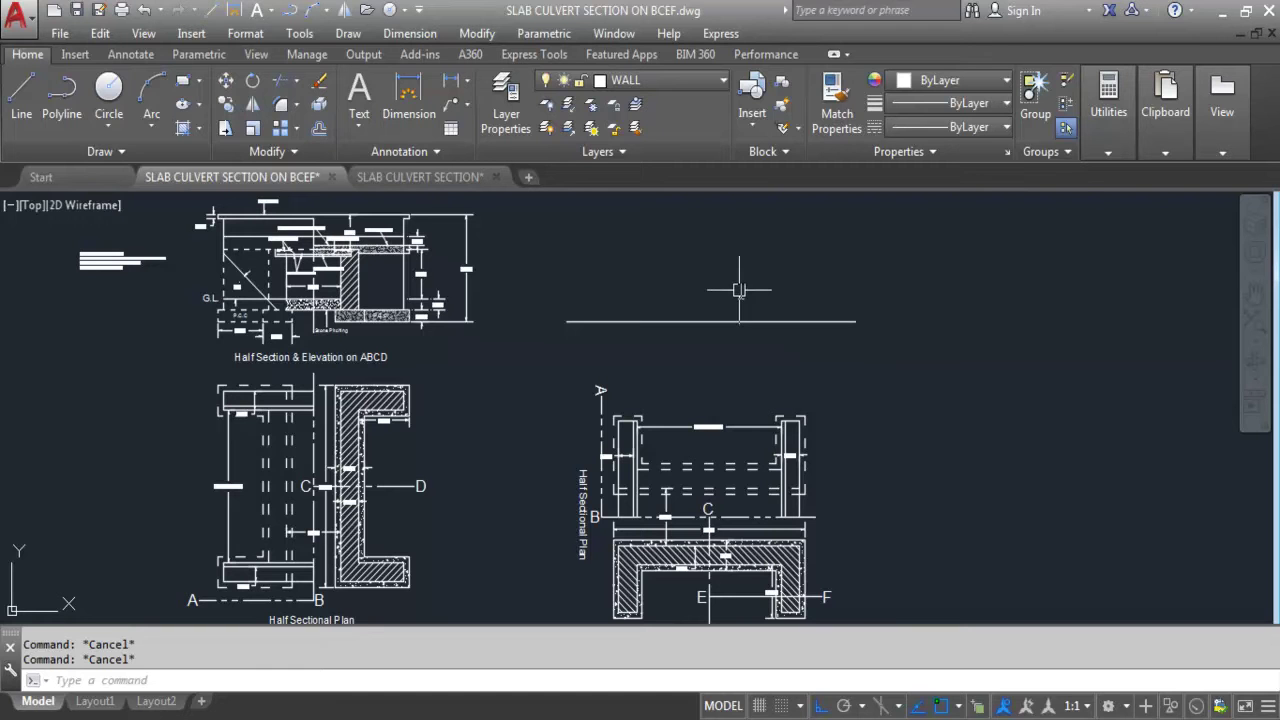
scroll(697, 279, "down", 2)
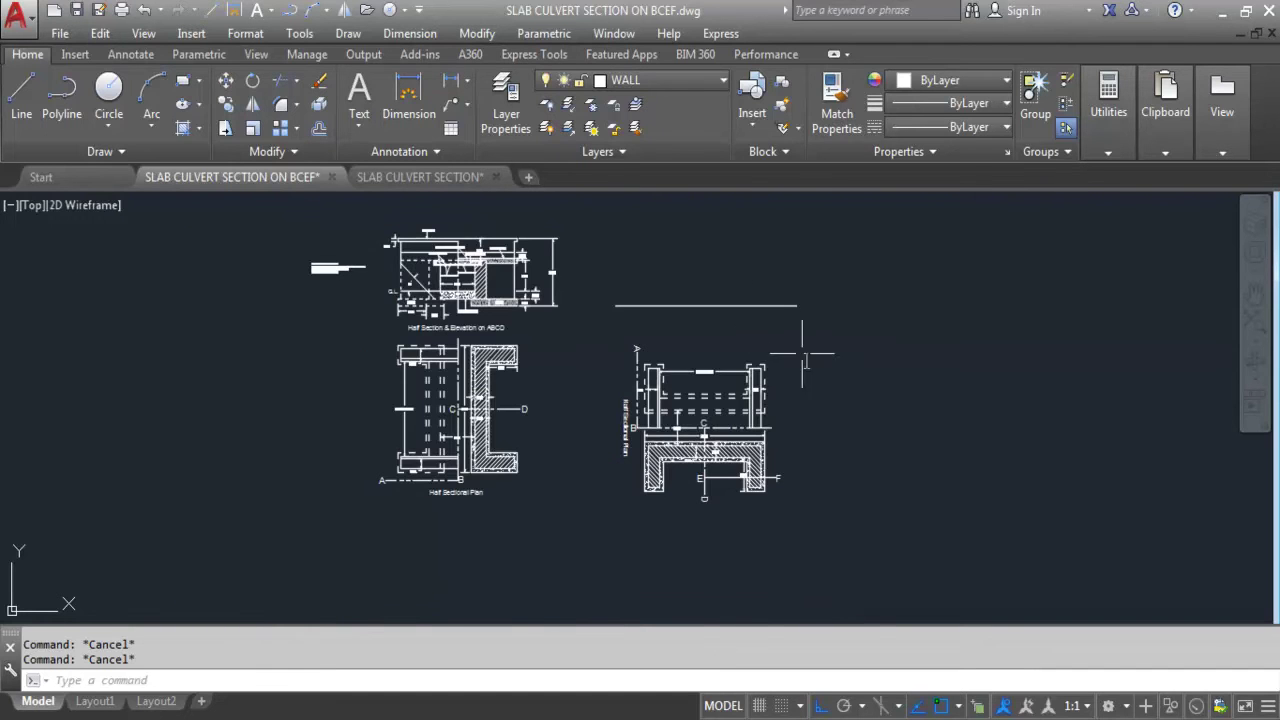
type("o")
key("Return")
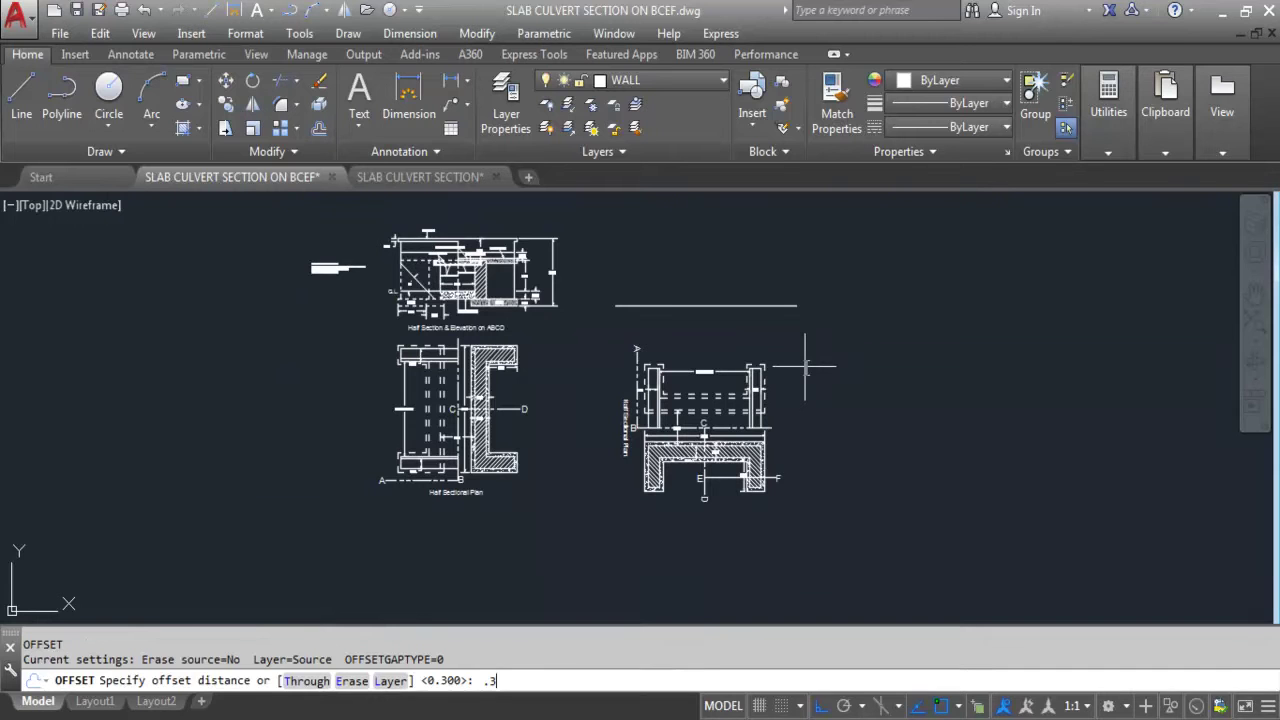
type(".3")
key("Return")
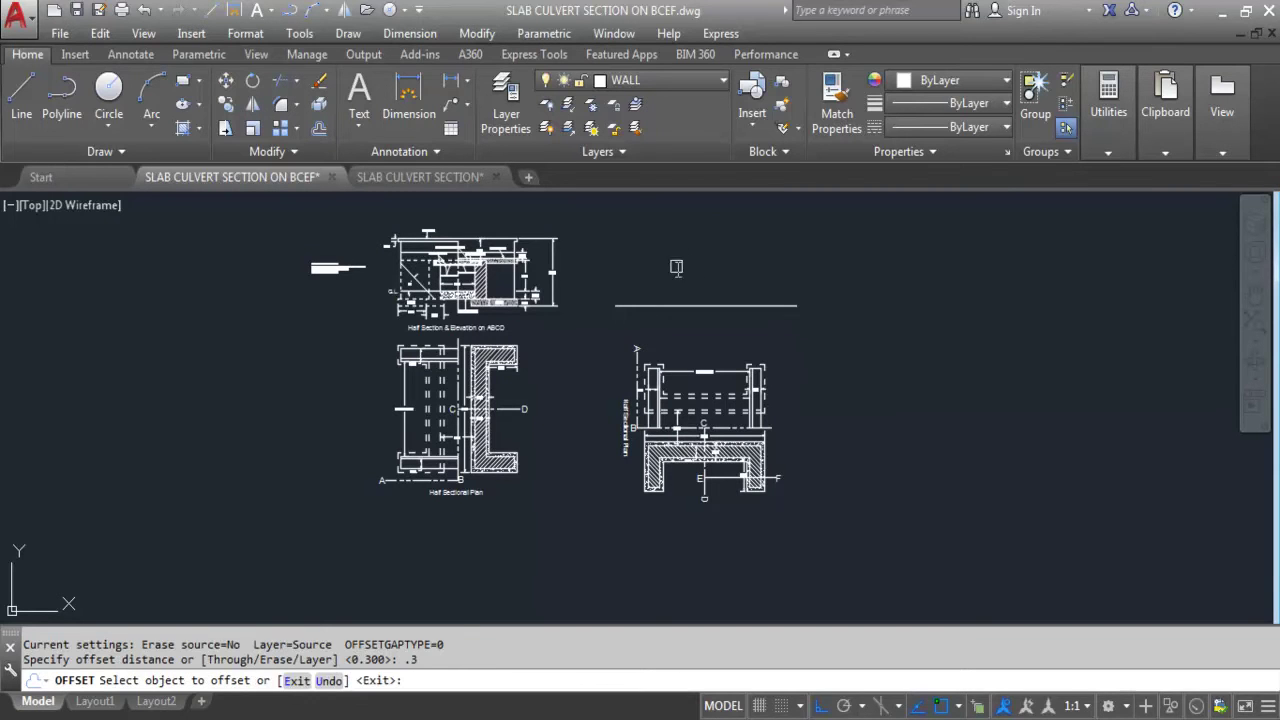
left_click(697, 305)
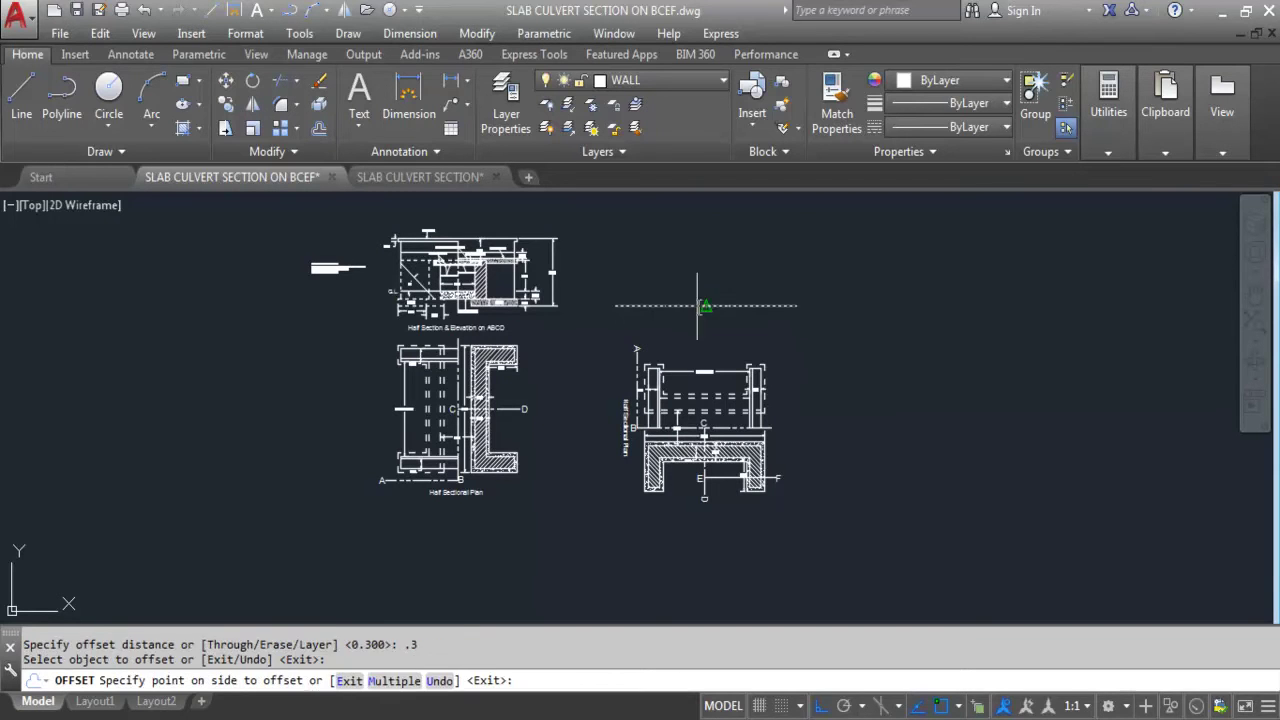
scroll(677, 250, "up", 2)
left_click(677, 250)
scroll(631, 284, "down", 2)
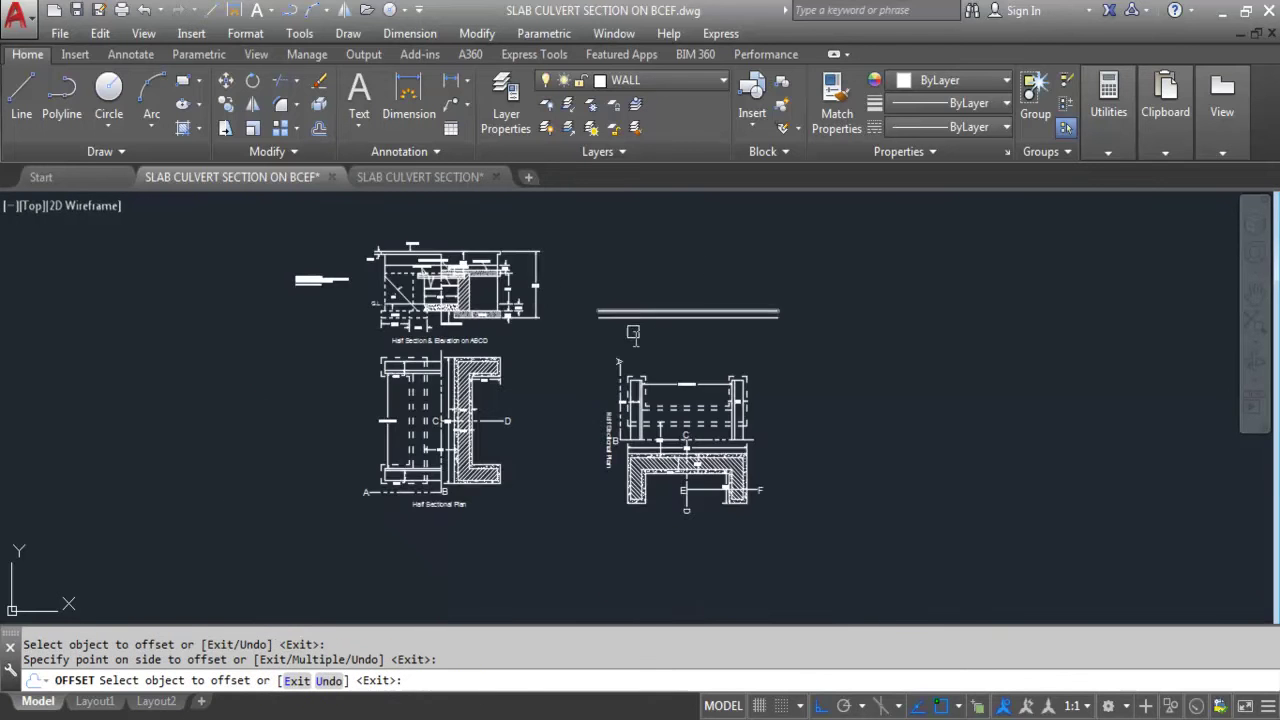
scroll(775, 325, "up", 2)
key("Escape")
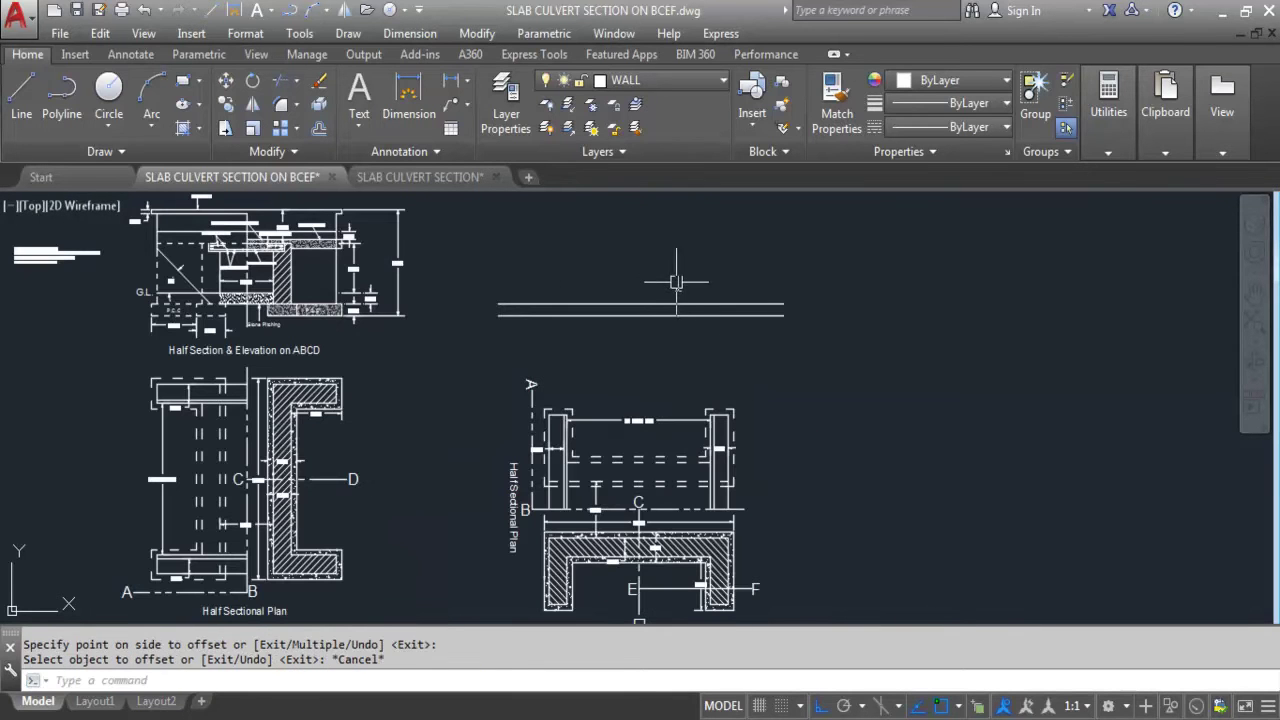
scroll(650, 390, "down", 2)
scroll(600, 503, "up", 4)
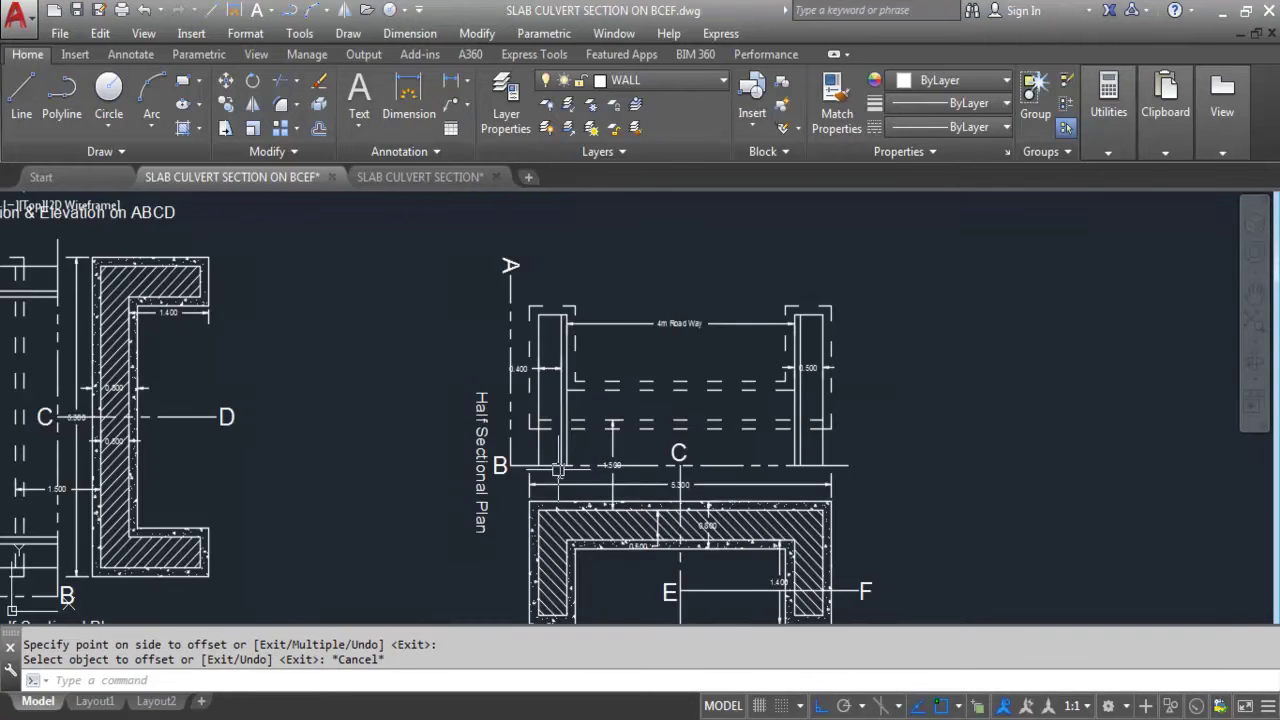
scroll(561, 470, "up", 2)
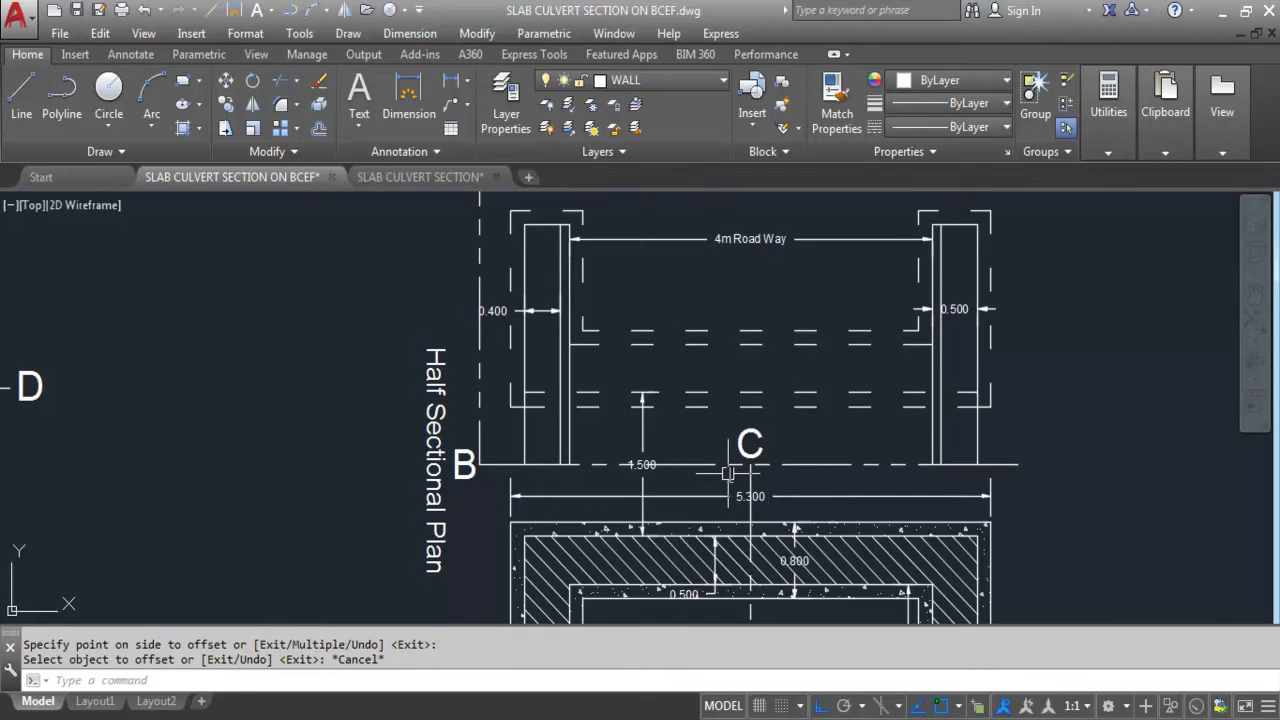
- Examine where line BC cuts the wall beside B and where line EF cuts the wing wall and its footing
scroll(545, 481, "down", 2)
key("Escape")
key("Escape")
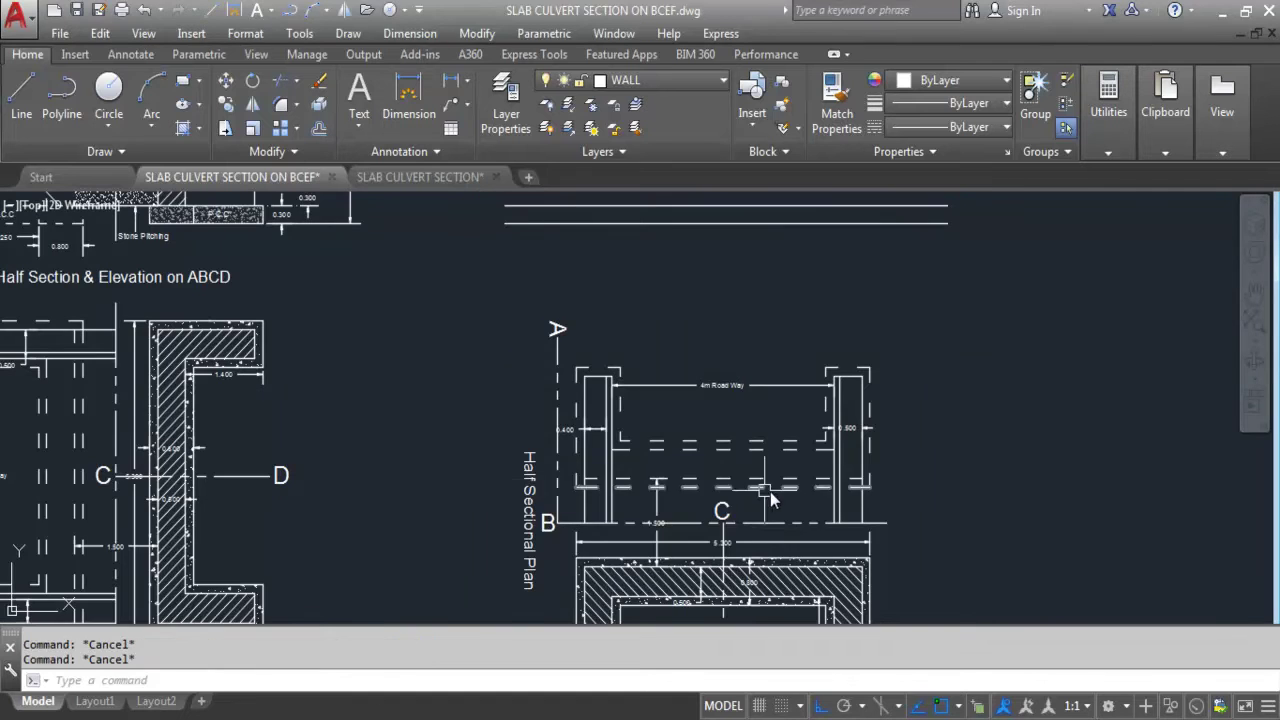
scroll(607, 545, "up", 3)
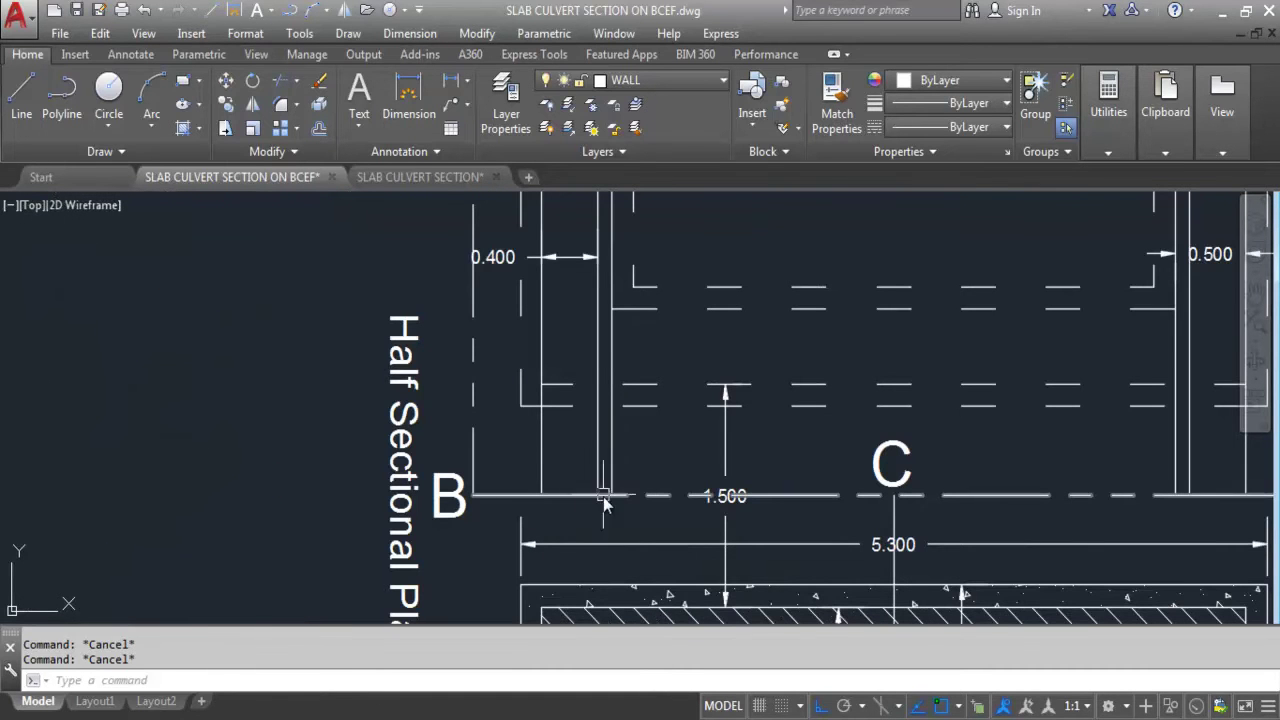
scroll(522, 437, "down", 4)
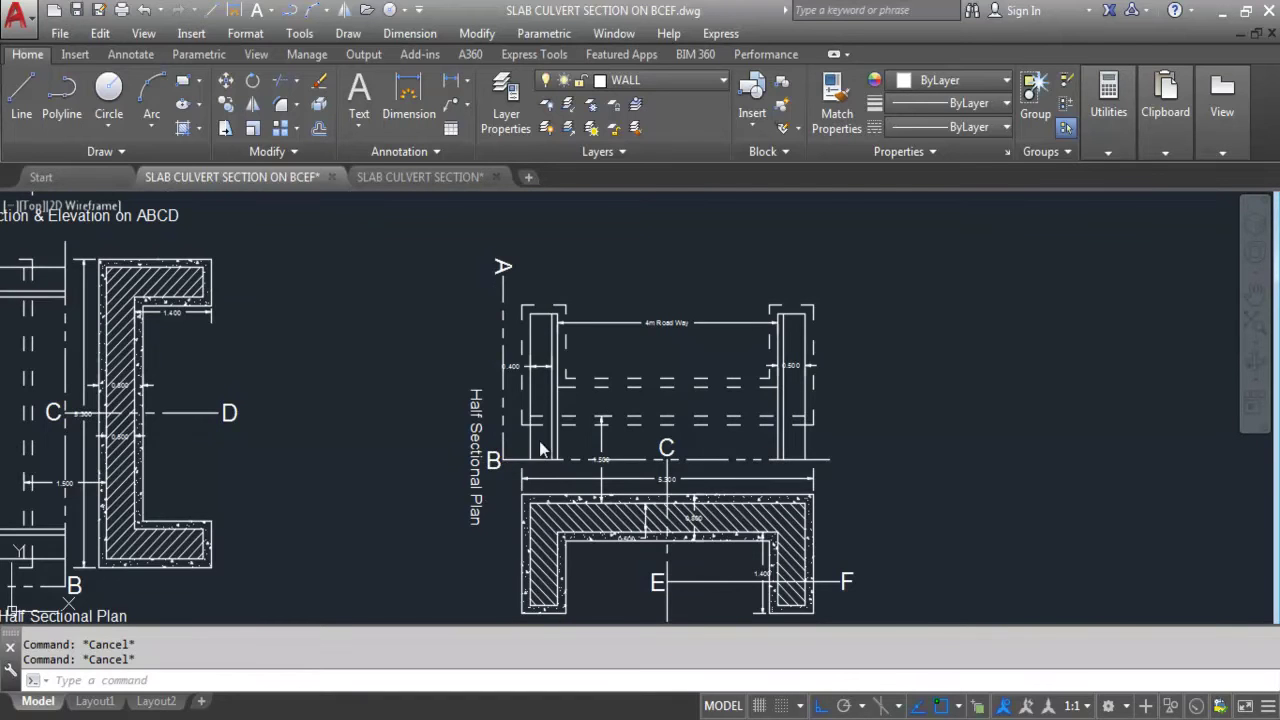
scroll(572, 448, "up", 4)
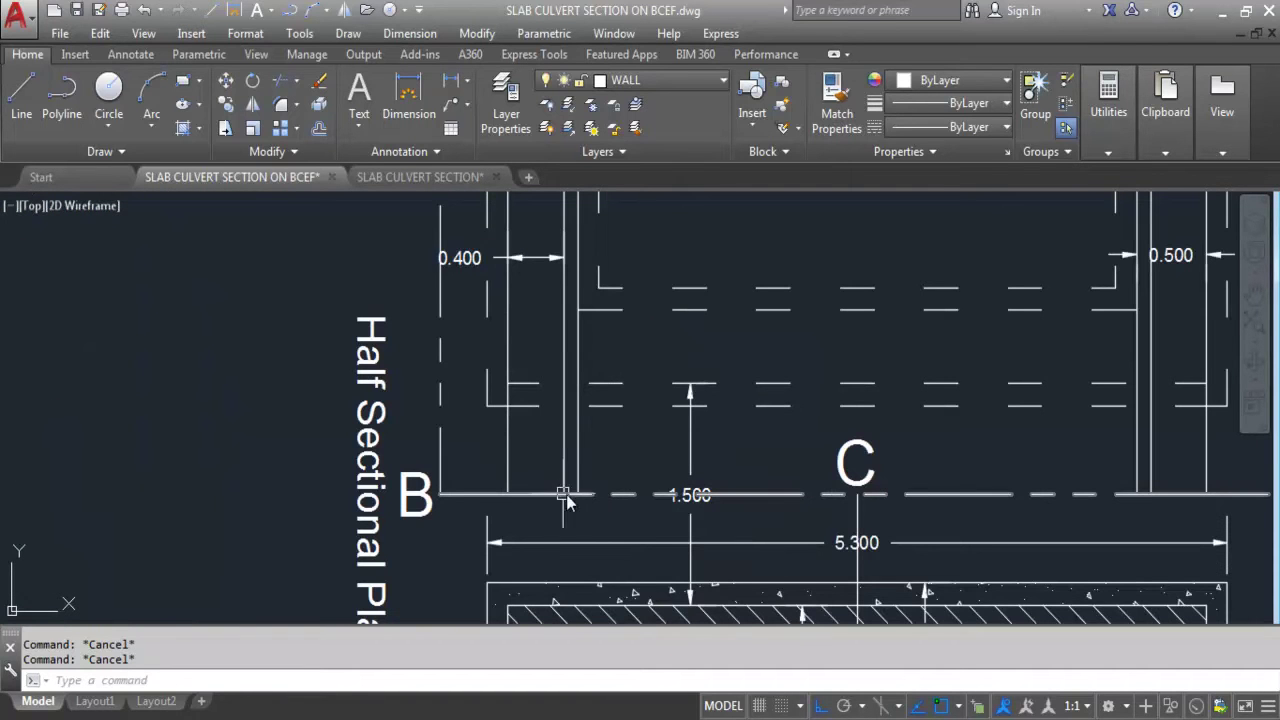
scroll(577, 496, "down", 2)
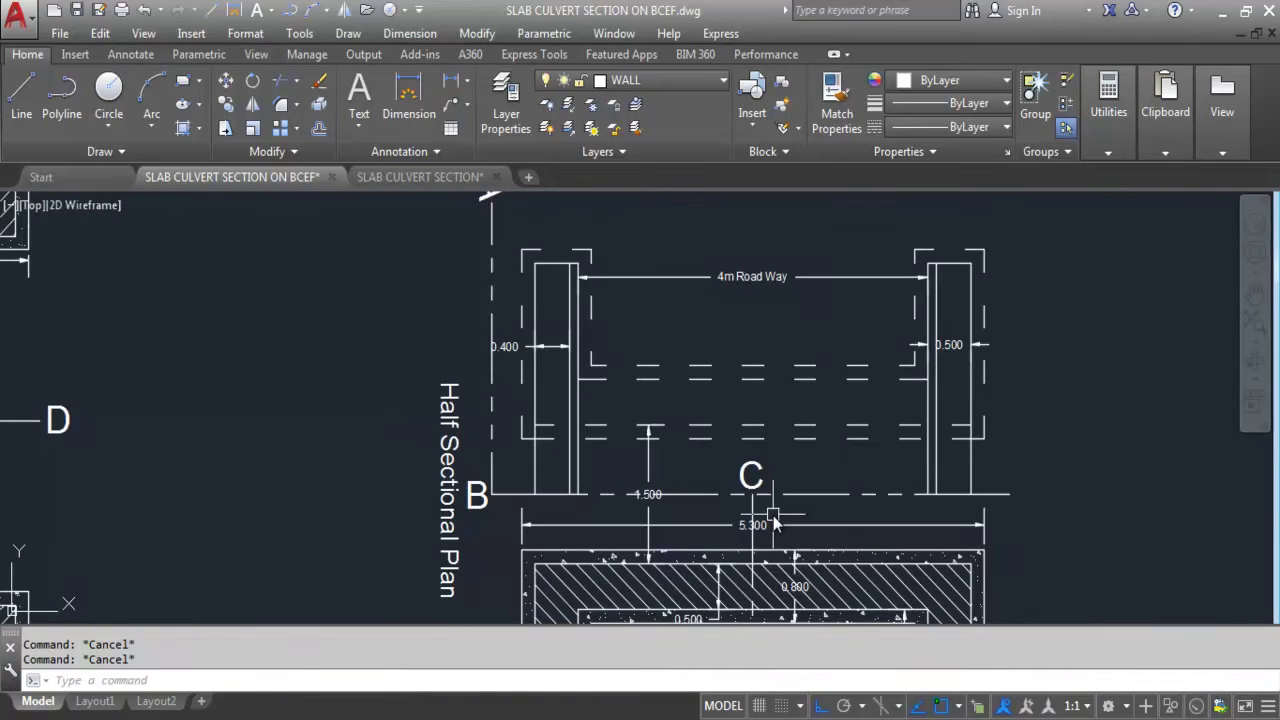
scroll(745, 475, "down", 4)
scroll(758, 570, "up", 4)
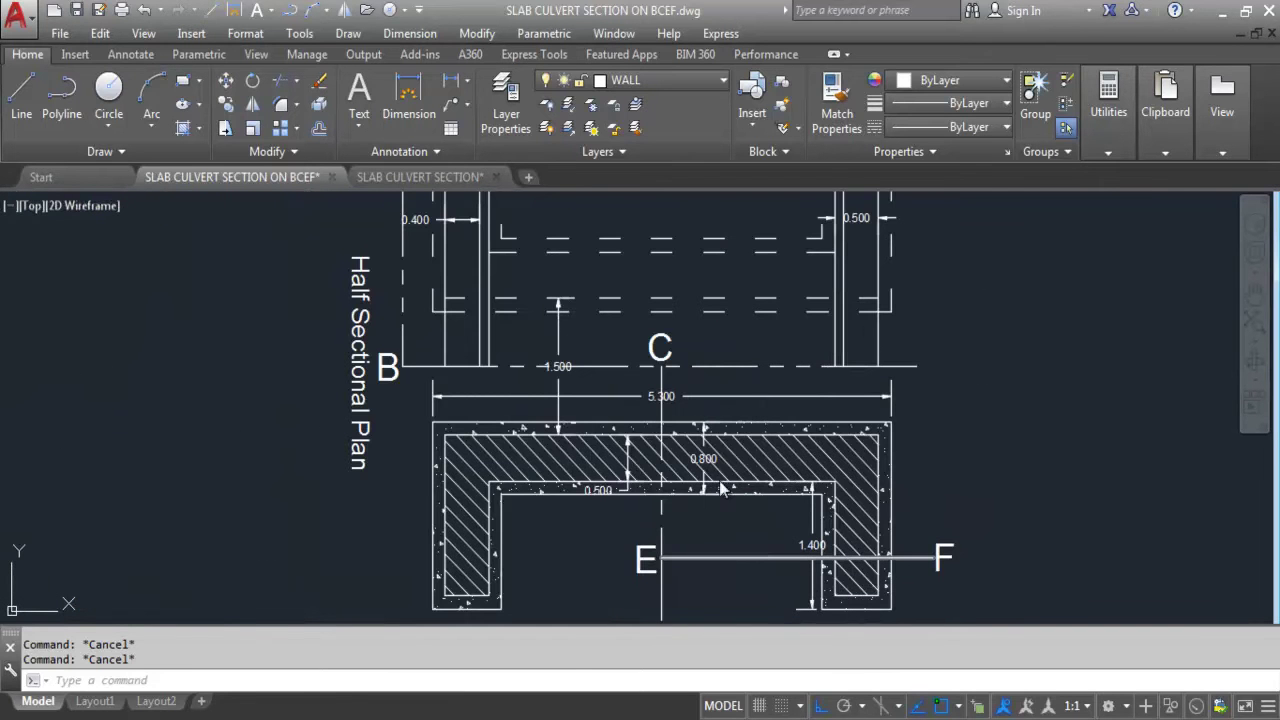
scroll(845, 574, "up", 2)
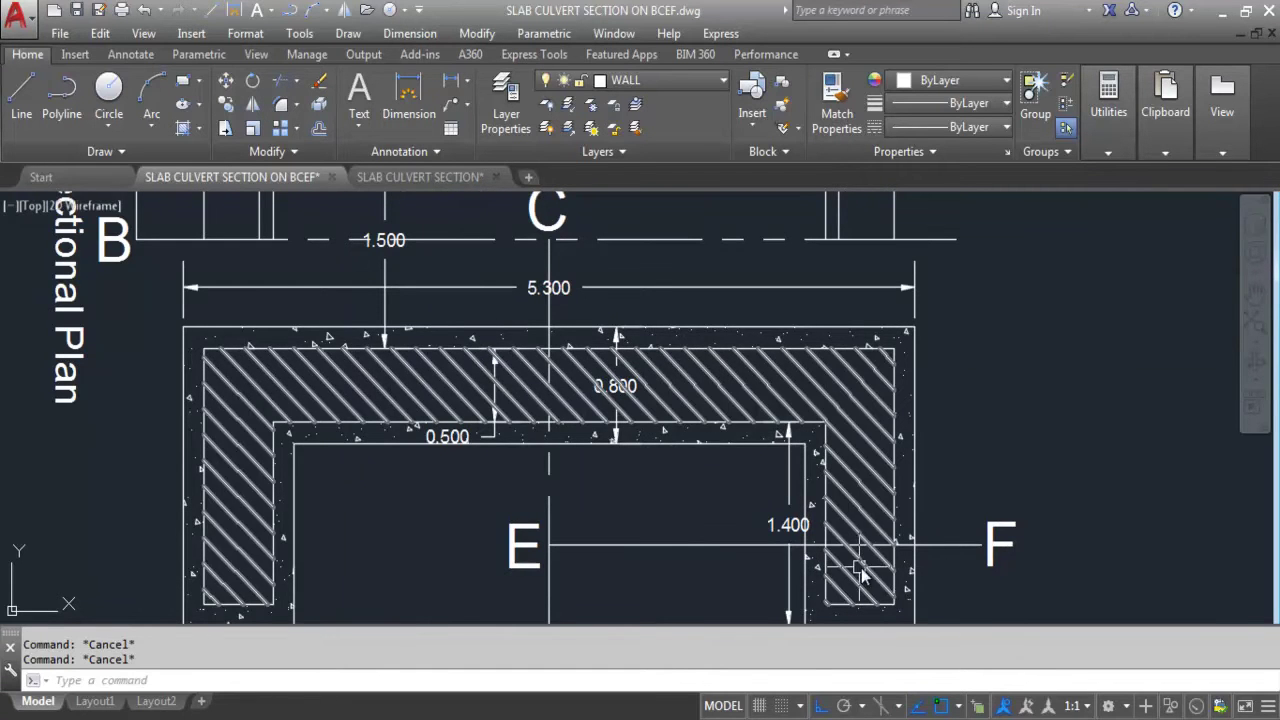
scroll(876, 583, "down", 2)
scroll(877, 583, "down", 2)
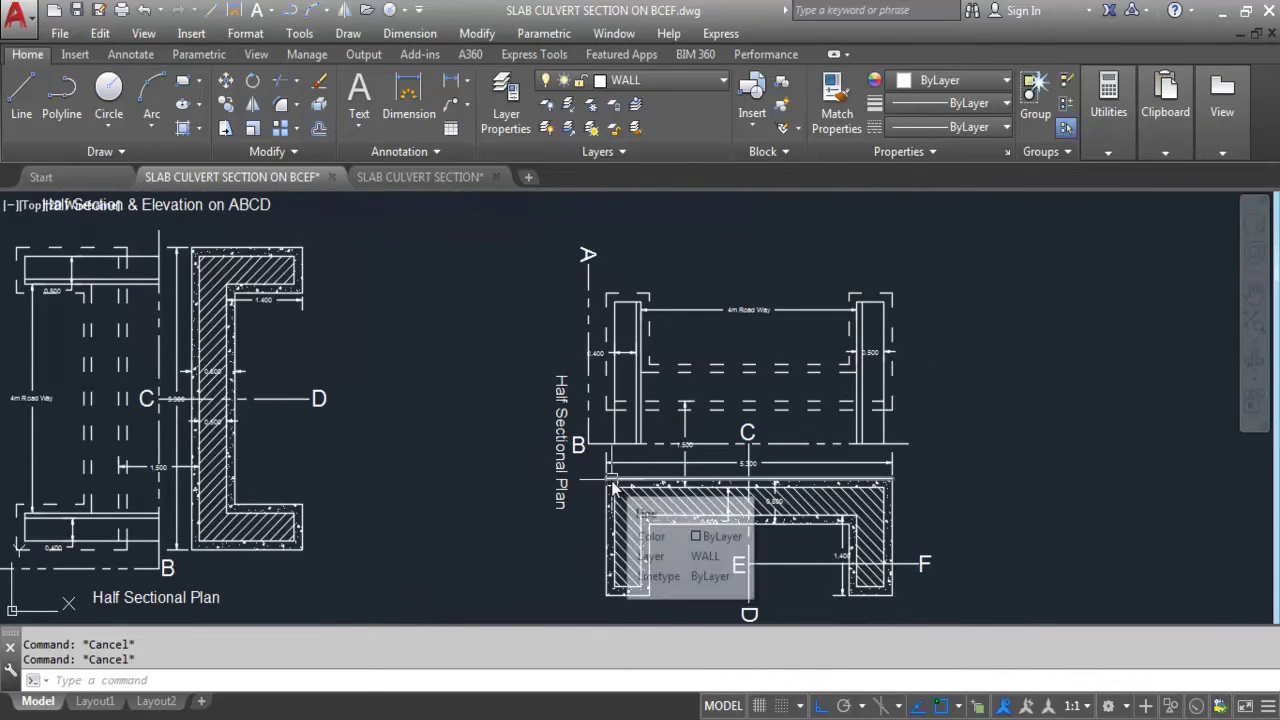
- Draw four vertical construction lines through the footing's outer edge and the wall edges beside B in the rotated plan
type("l")
key("Return")
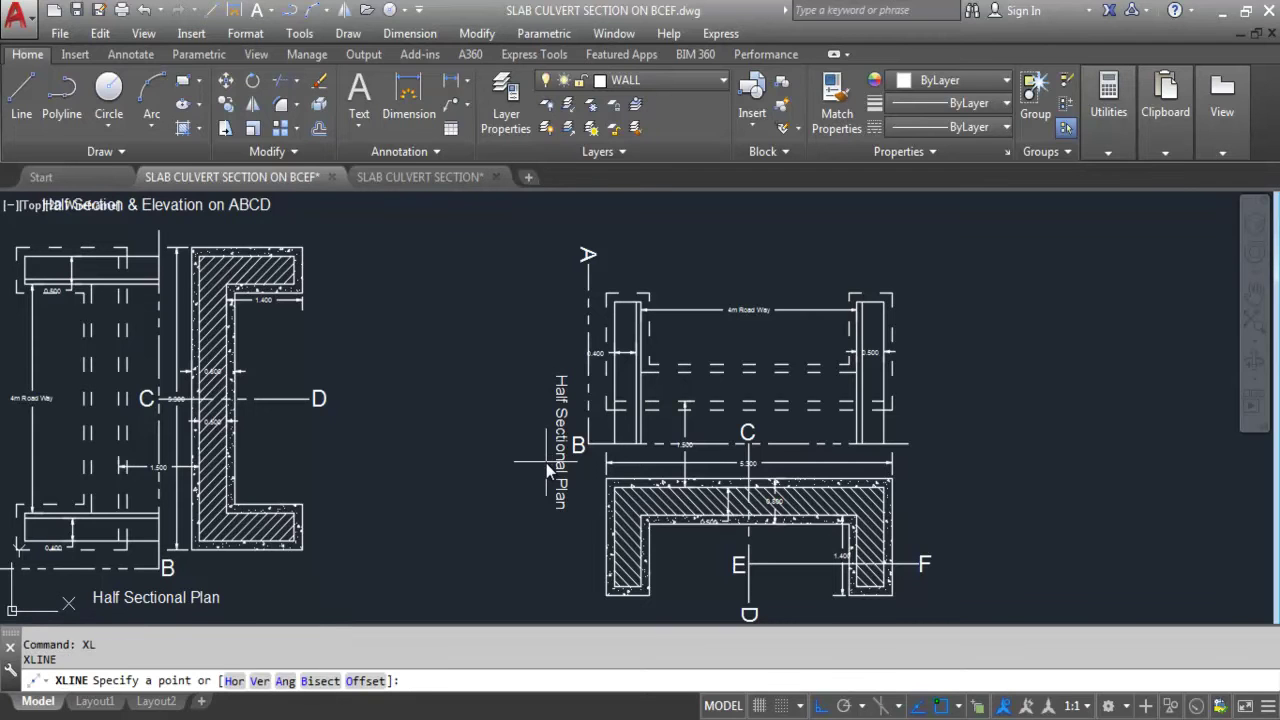
type("v")
key("Return")
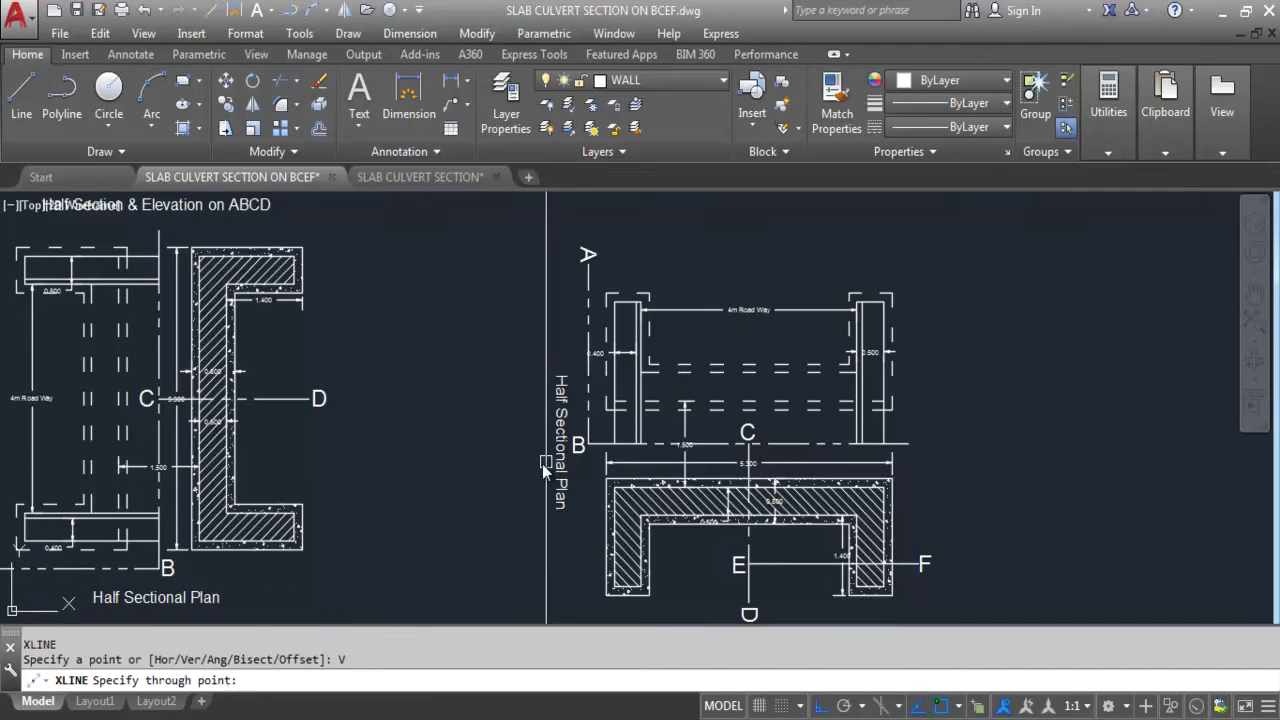
scroll(643, 413, "up", 4)
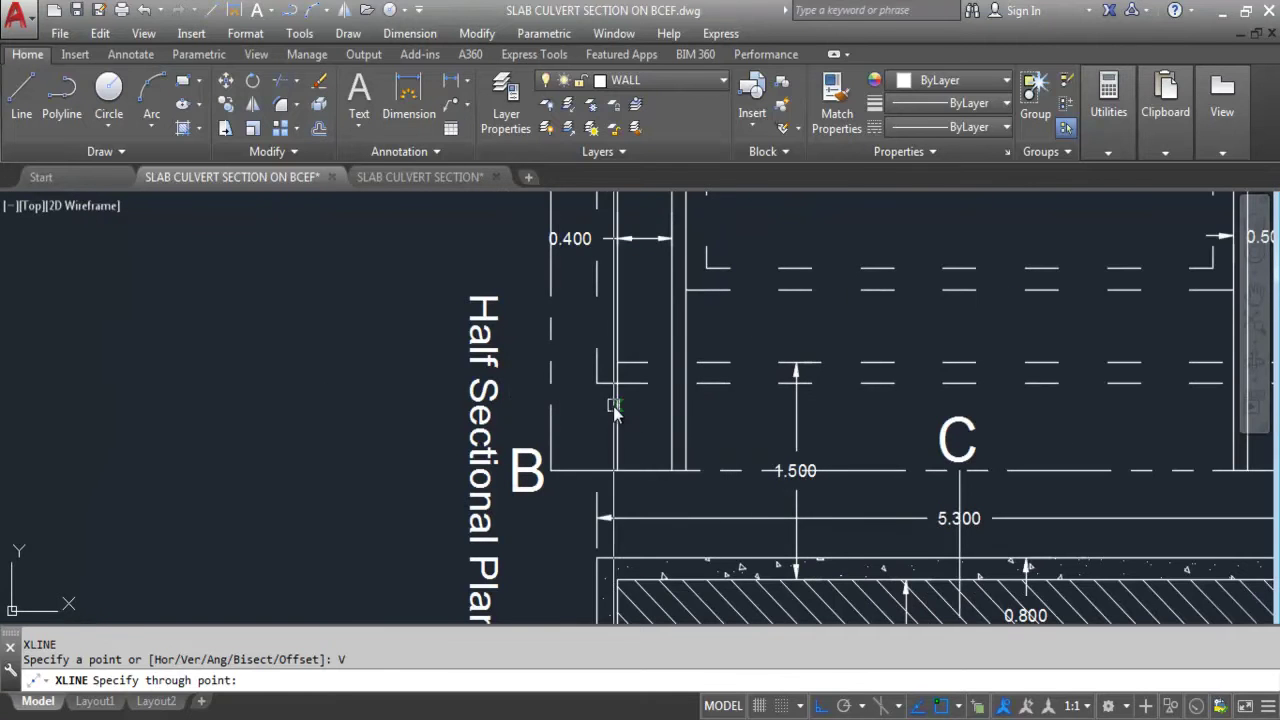
left_click(620, 472)
left_click(686, 470)
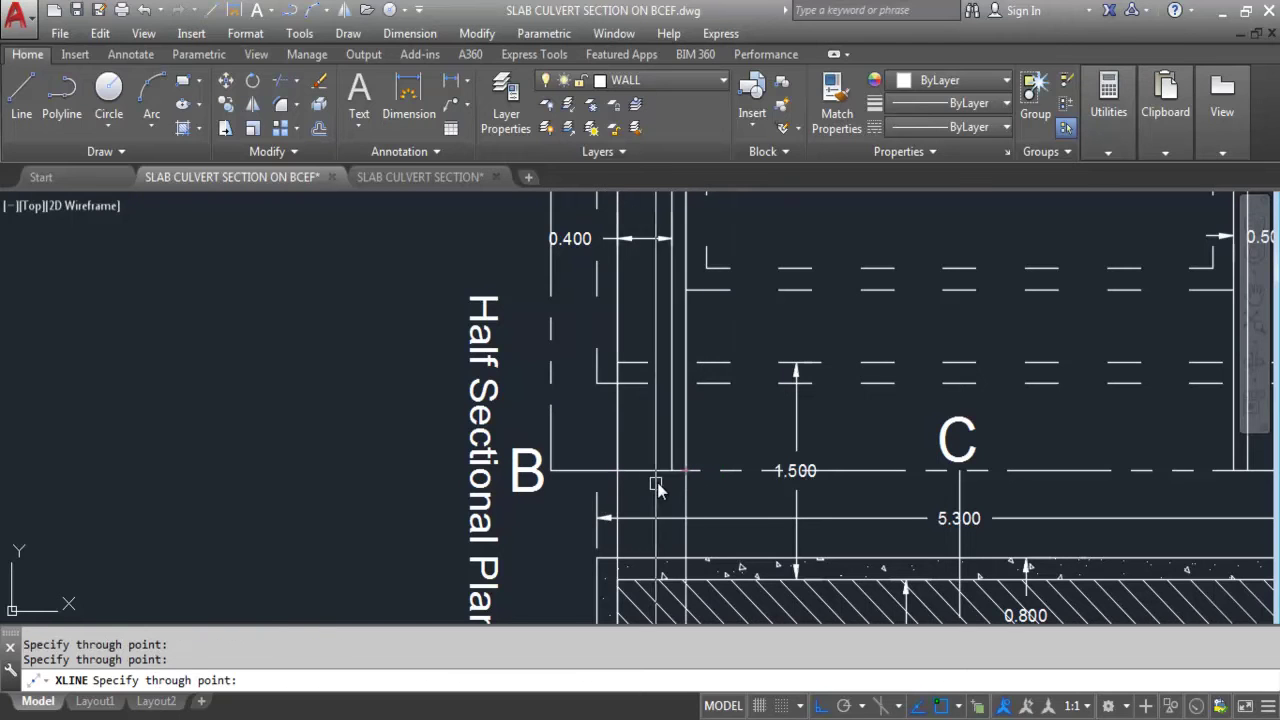
left_click(672, 473)
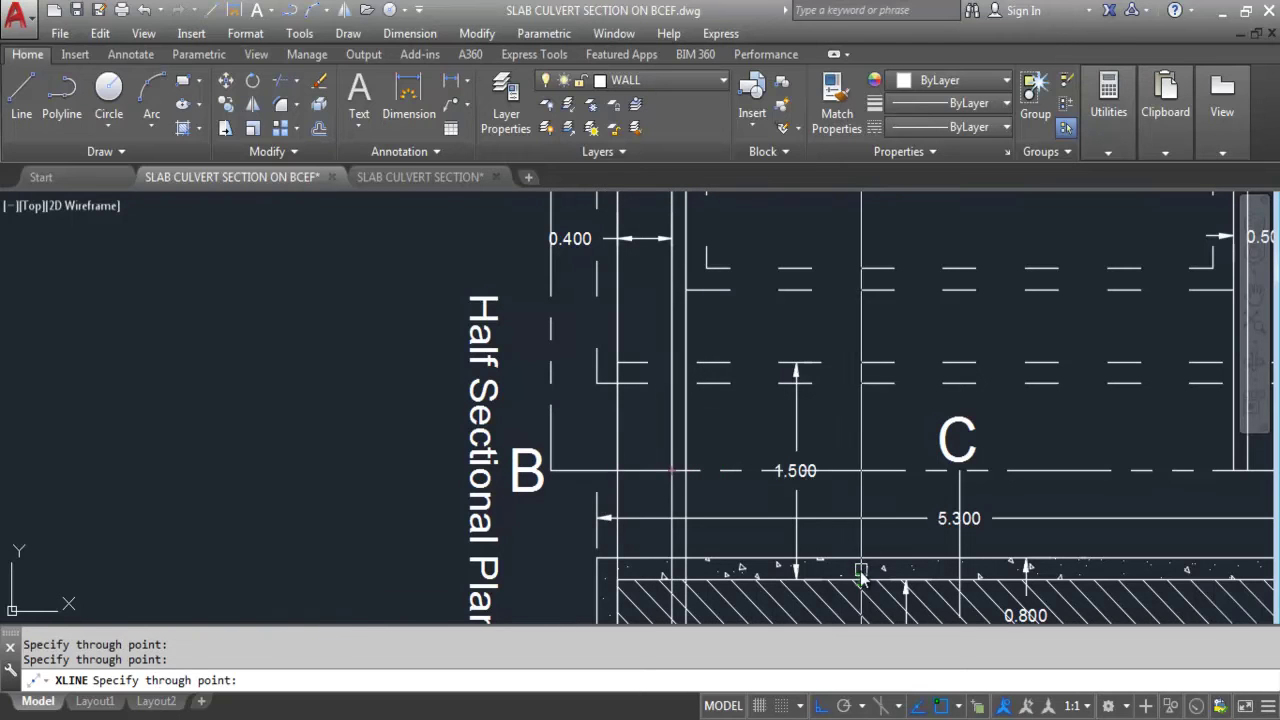
left_click(600, 390)
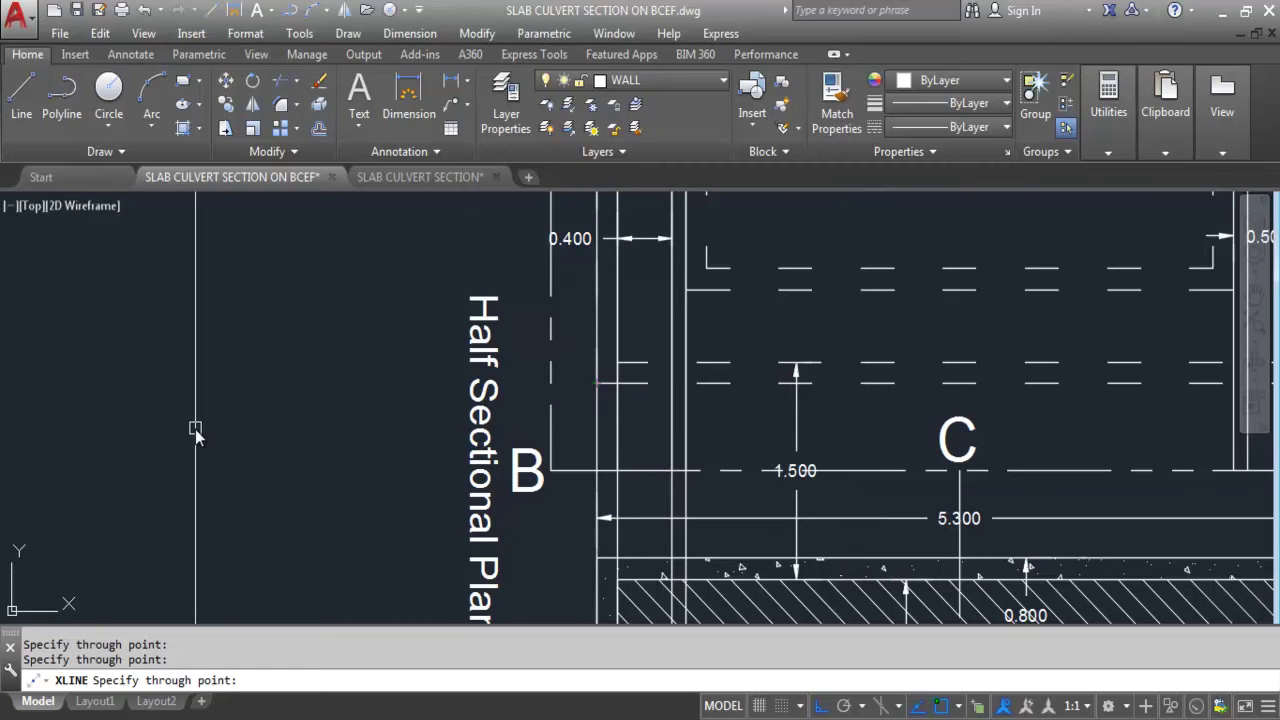
- Add vertical construction lines through both footing edges and both wall faces of the wing wall crossed by section line EF
scroll(427, 400, "down", 2)
scroll(427, 400, "down", 1)
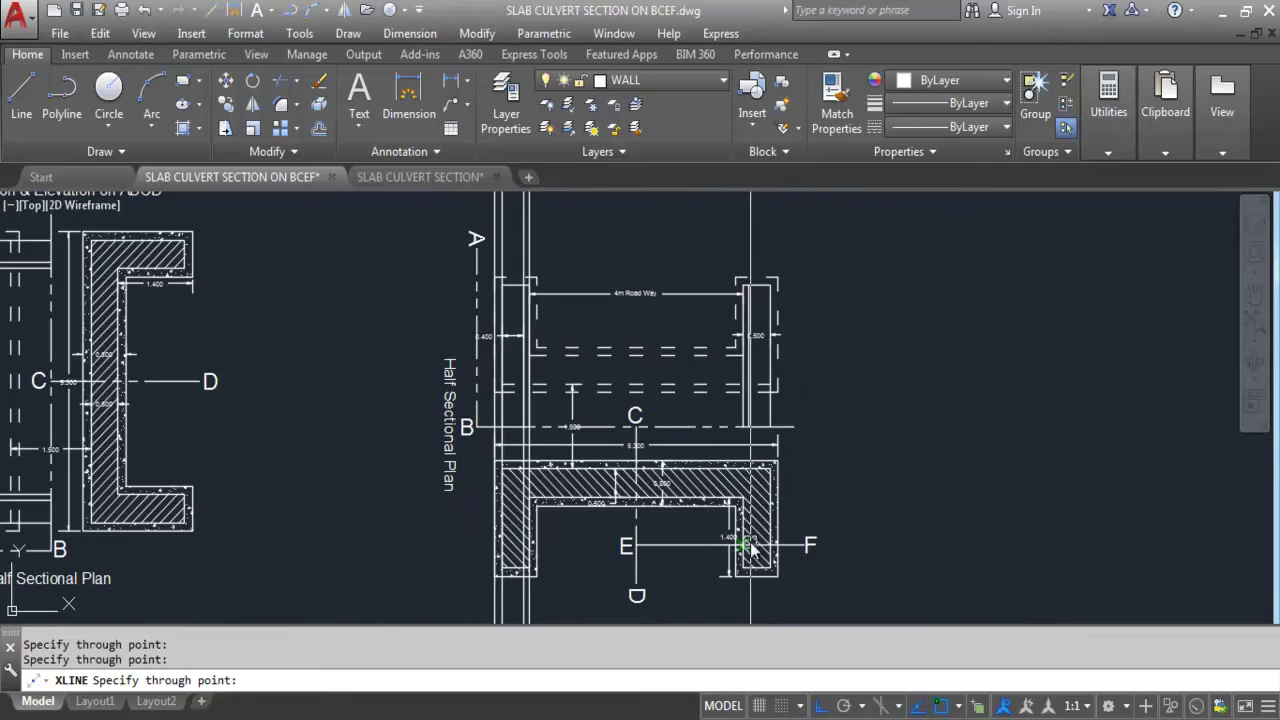
scroll(584, 542, "up", 2)
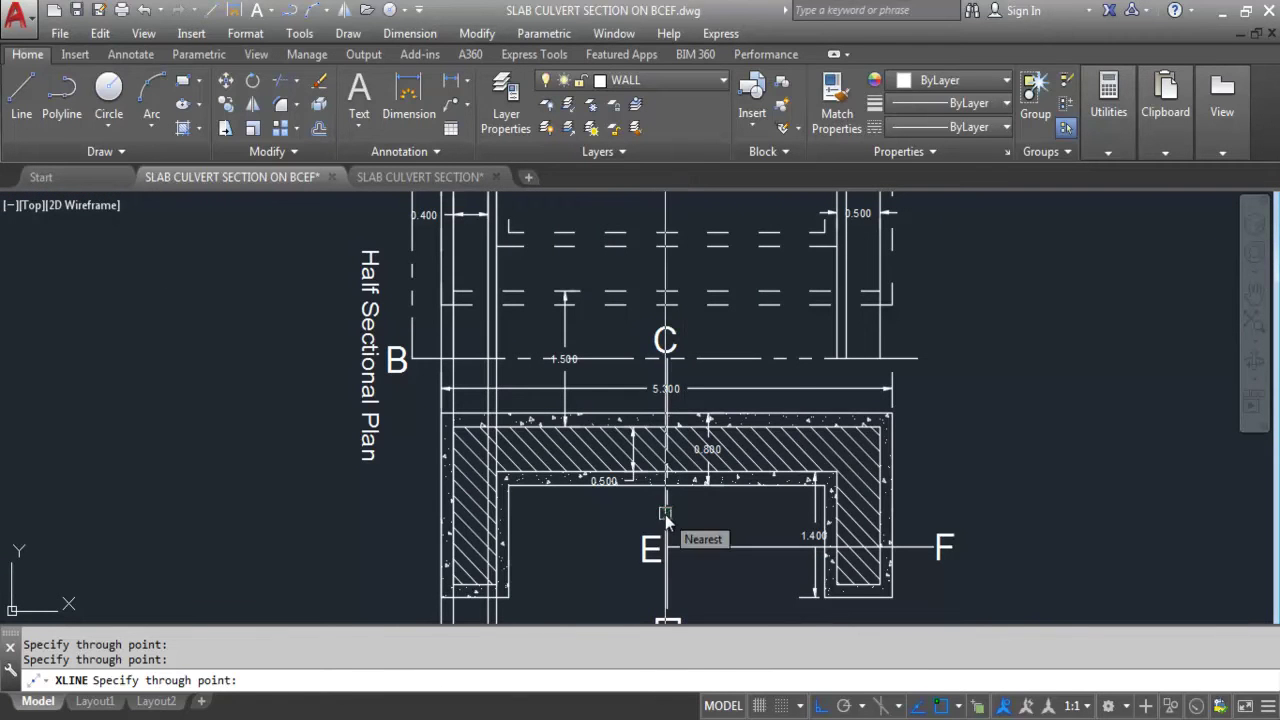
scroll(825, 570, "up", 6)
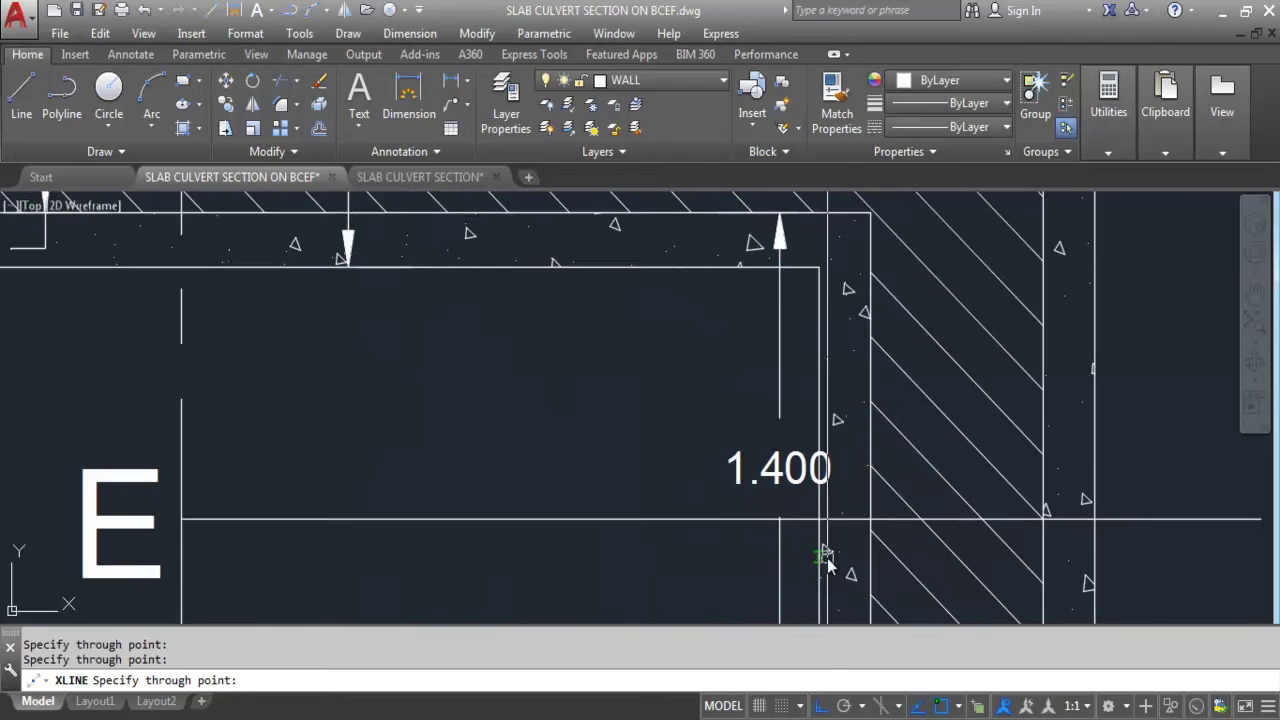
scroll(820, 523, "down", 4)
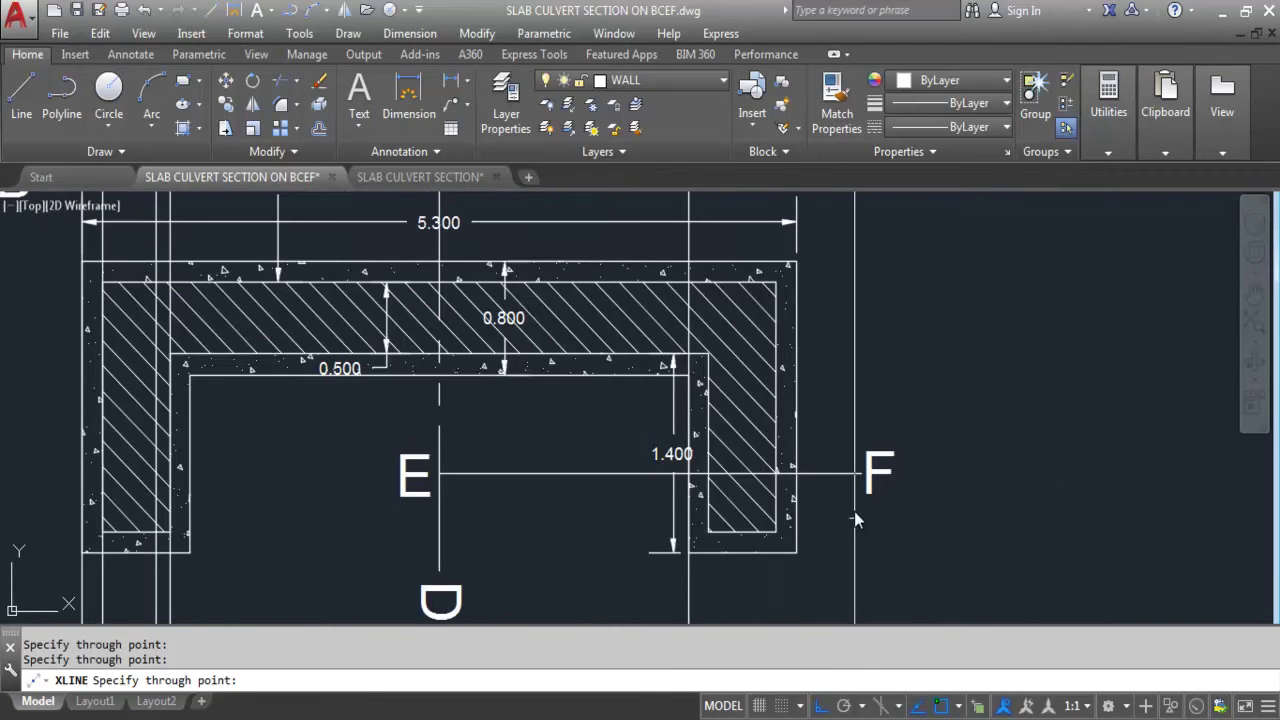
scroll(808, 486, "up", 5)
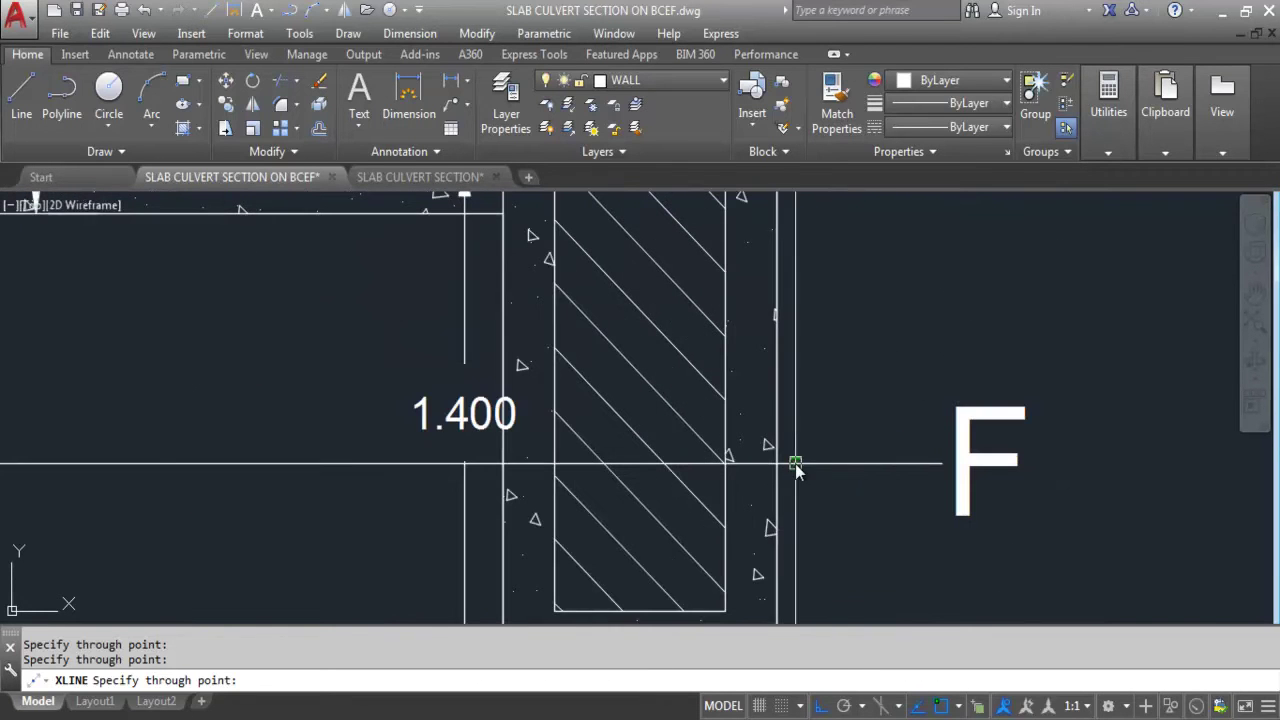
scroll(794, 477, "down", 4)
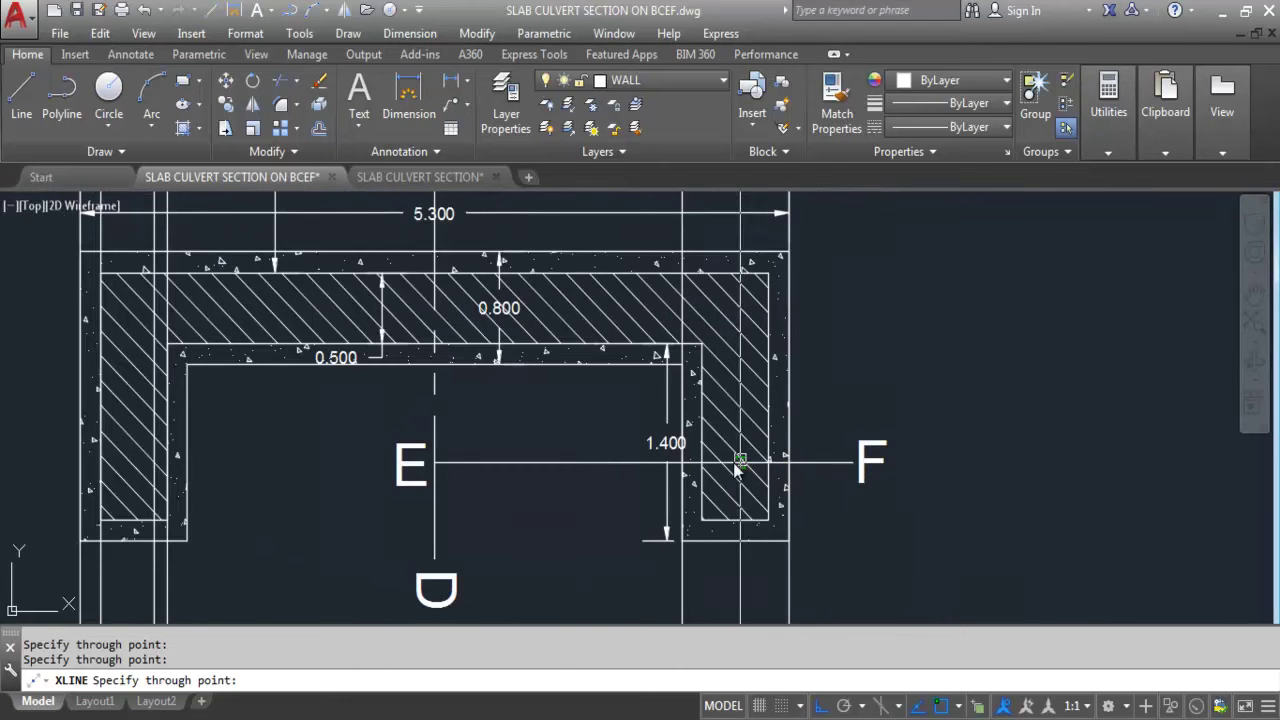
scroll(818, 484, "up", 4)
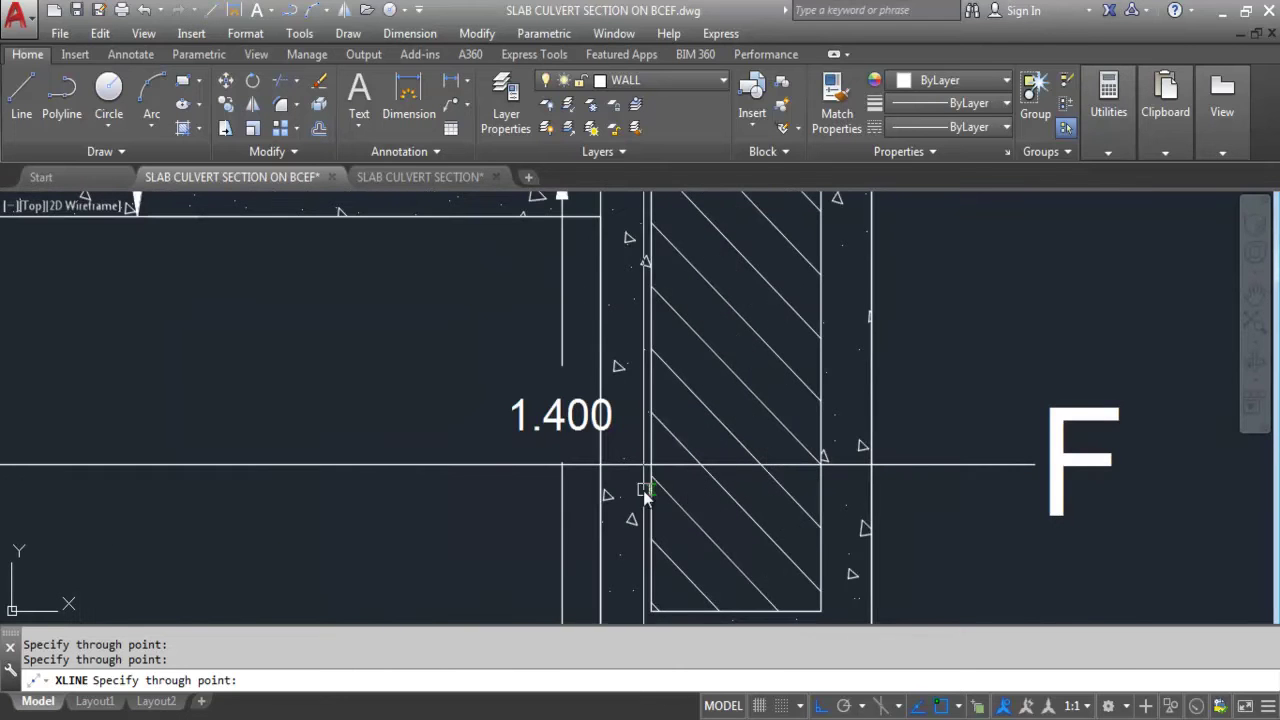
left_click(822, 466)
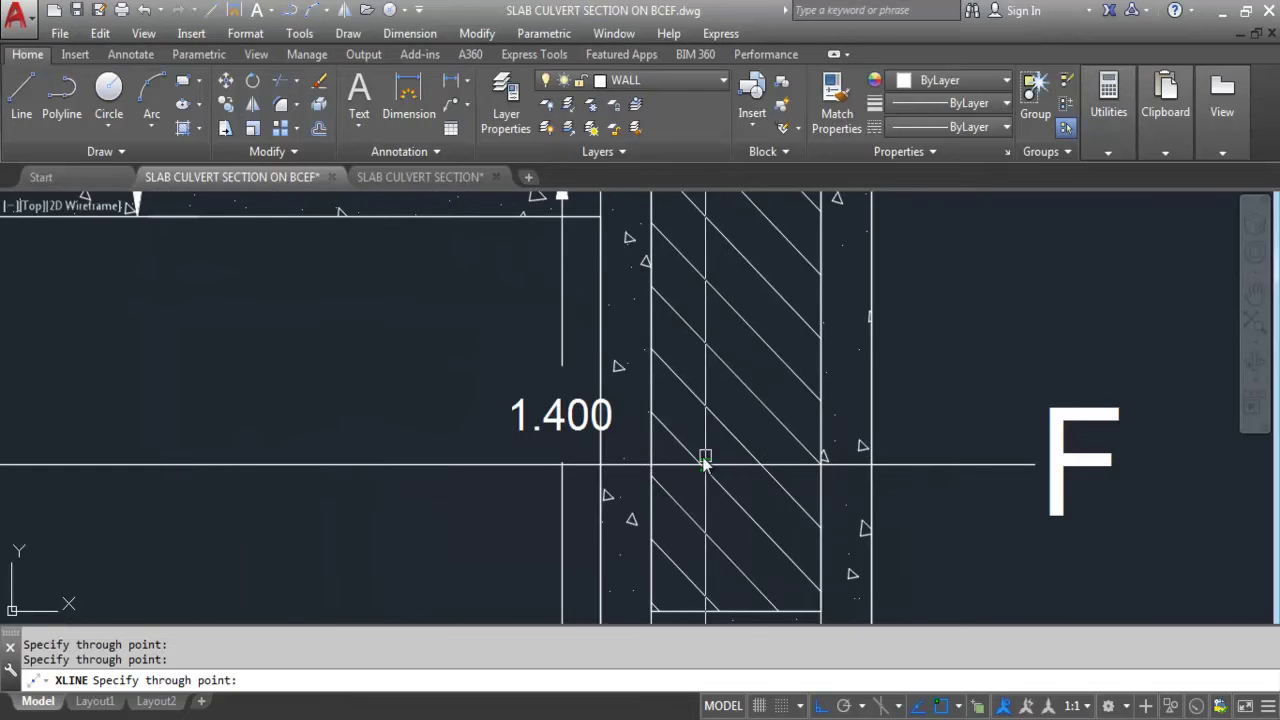
scroll(697, 451, "down", 4)
scroll(691, 474, "up", 5)
key("Escape")
- Examine the vertical projection lines from the rotated plan up to the two horizontal footing lines
scroll(907, 520, "up", 3)
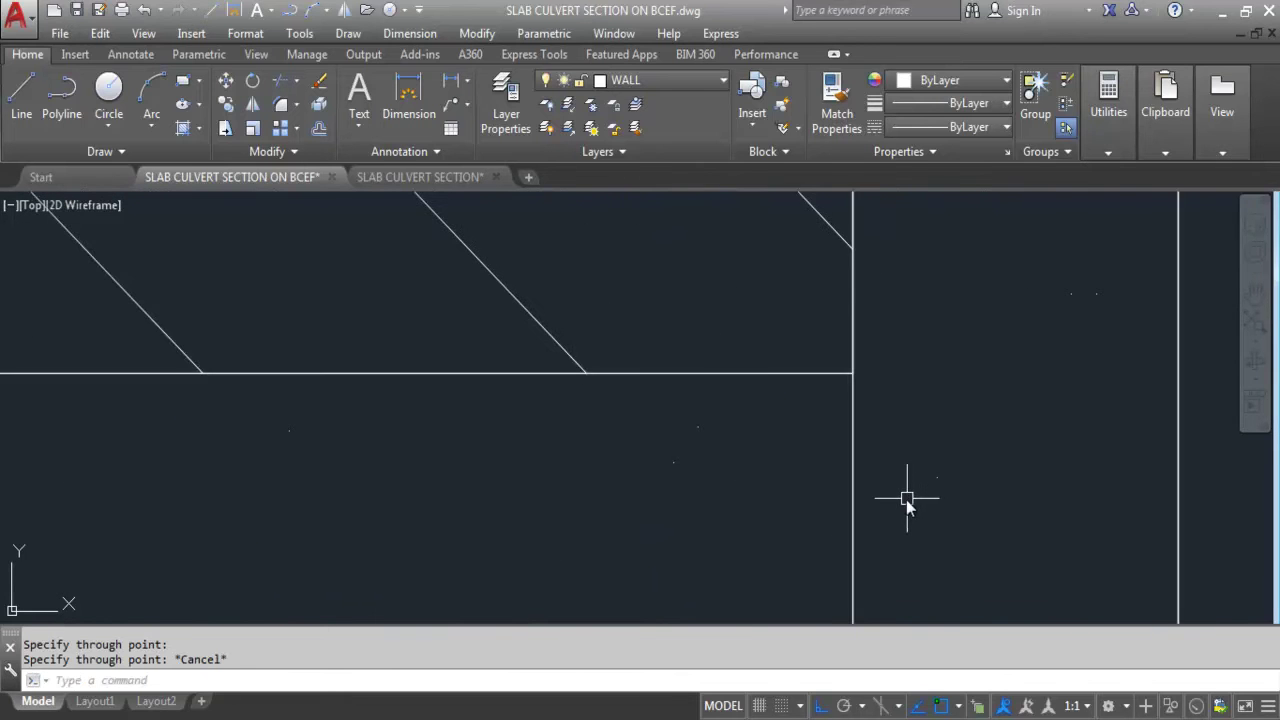
scroll(890, 520, "down", 8)
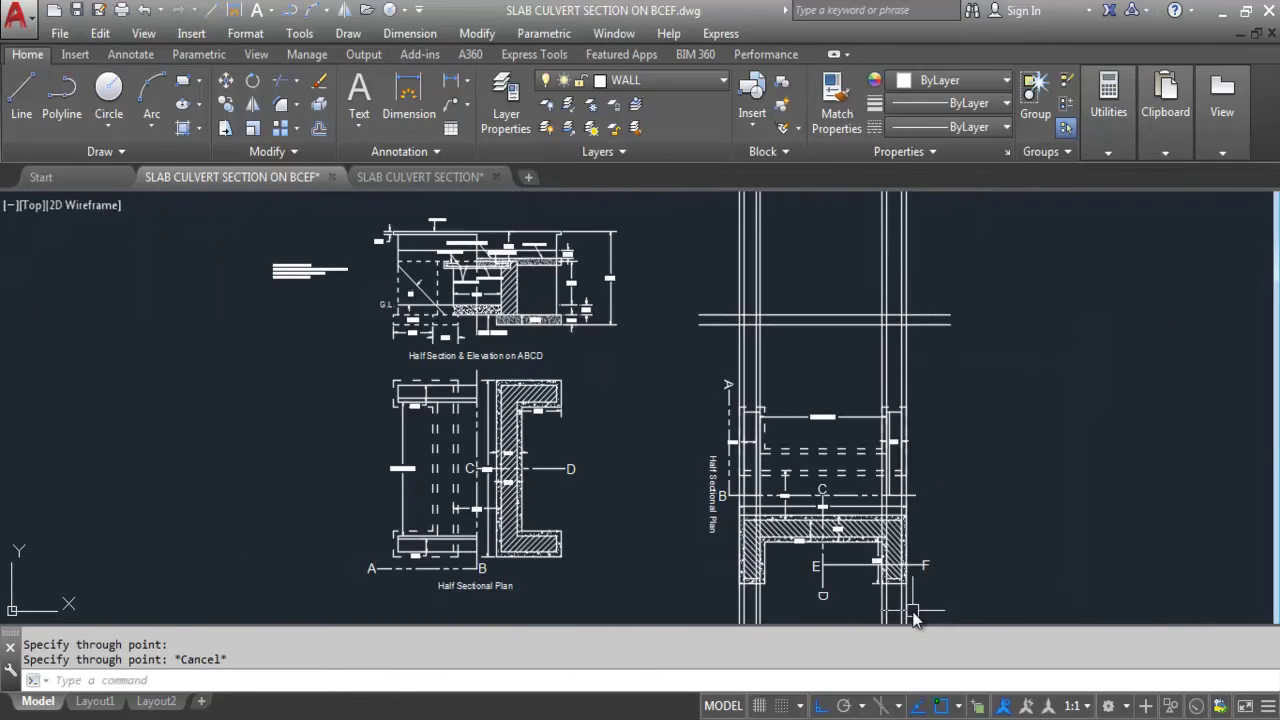
scroll(914, 528, "up", 4)
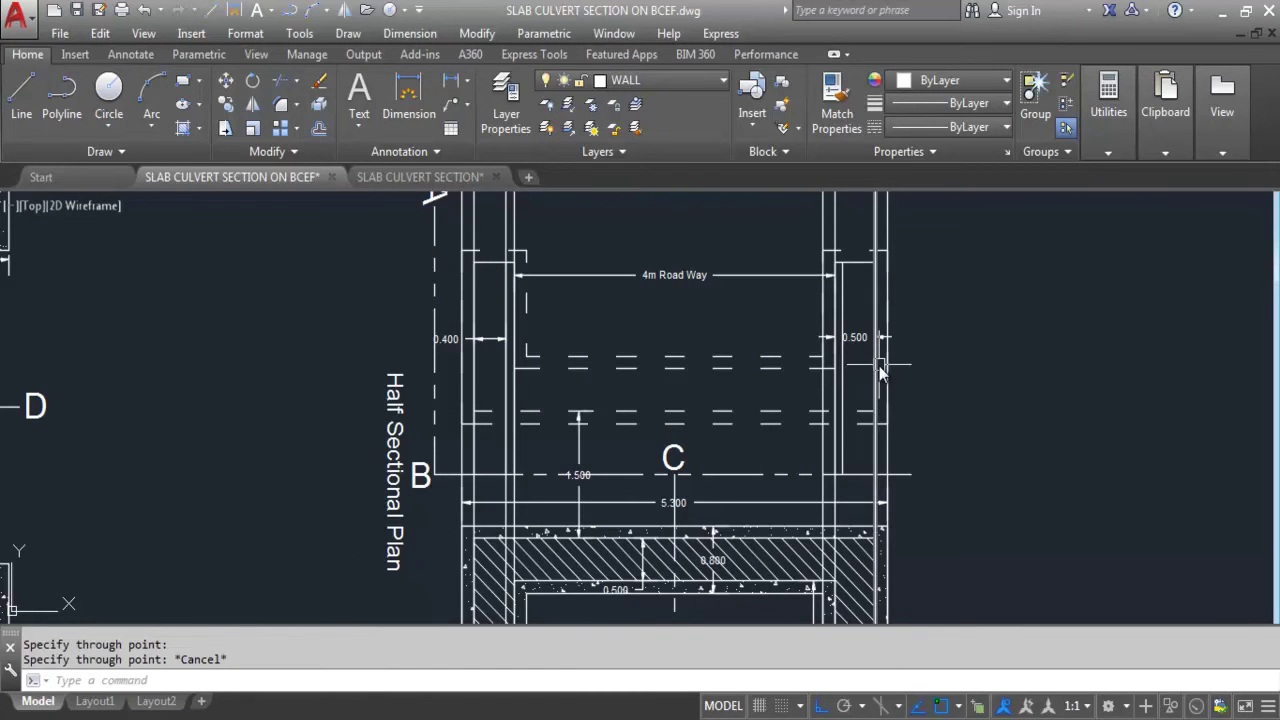
scroll(833, 487, "down", 4)
scroll(728, 307, "up", 2)
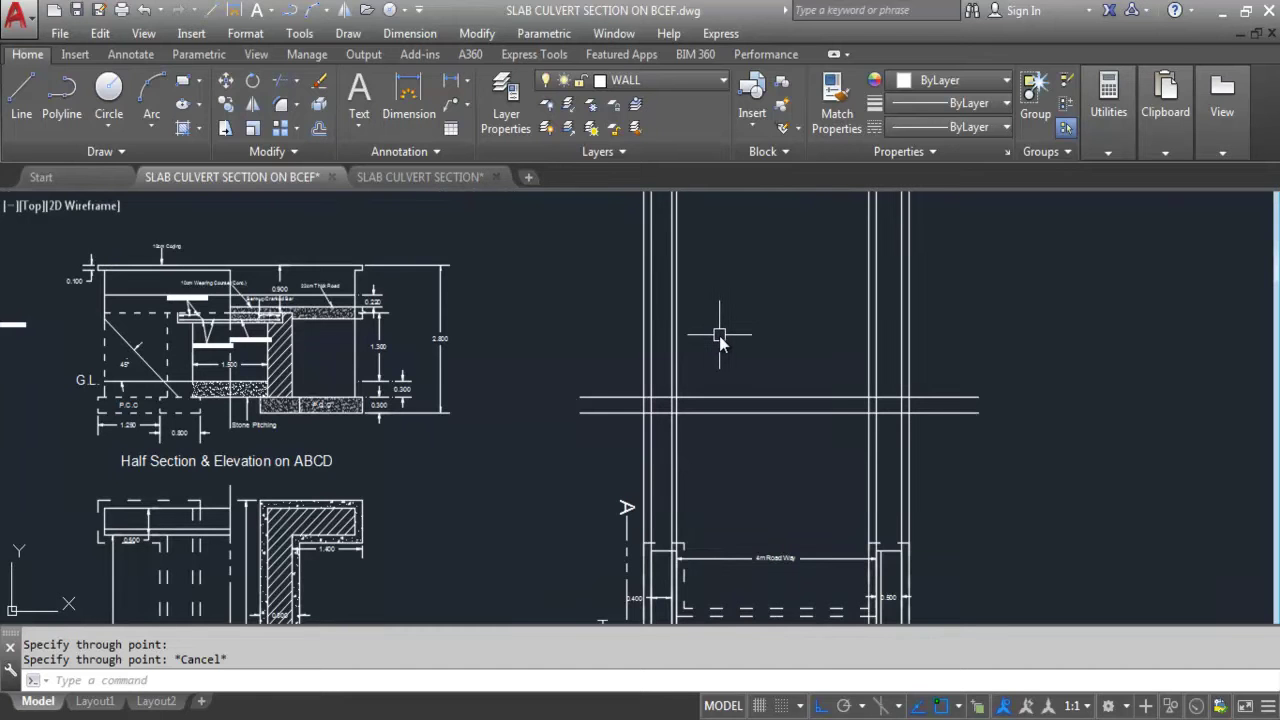
scroll(778, 220, "down", 2)
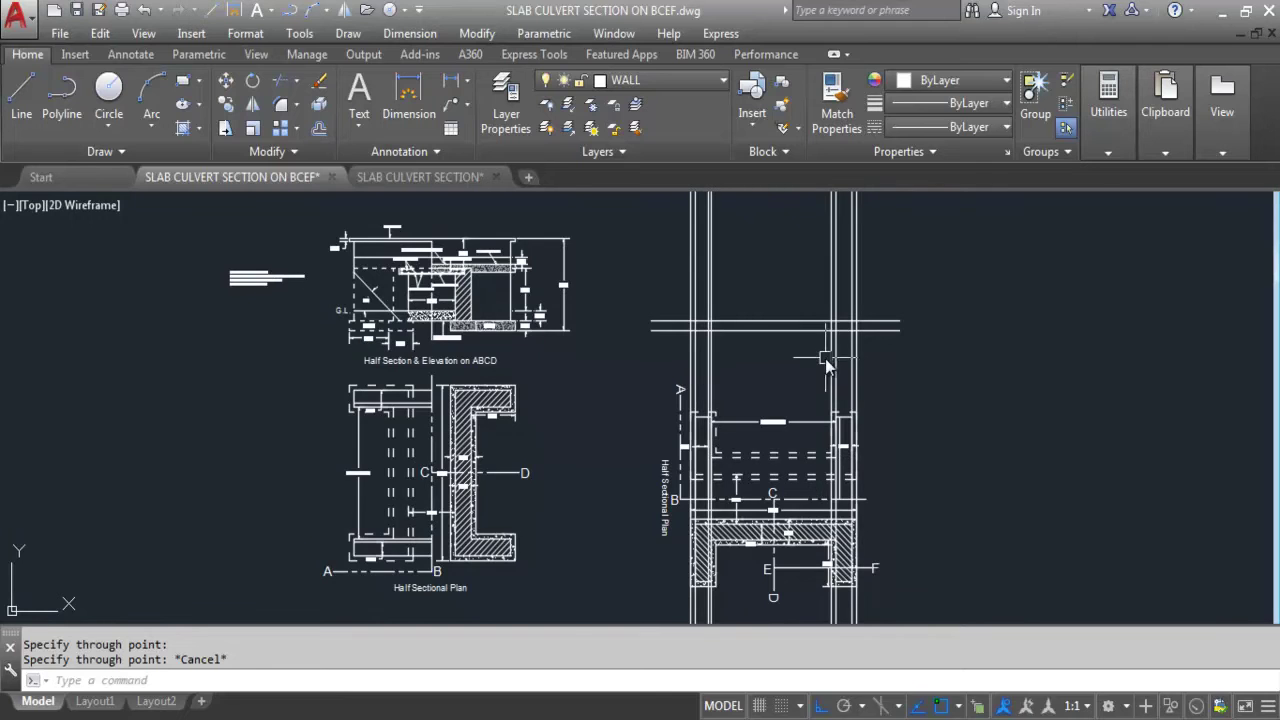
scroll(814, 330, "up", 5)
scroll(780, 327, "down", 1)
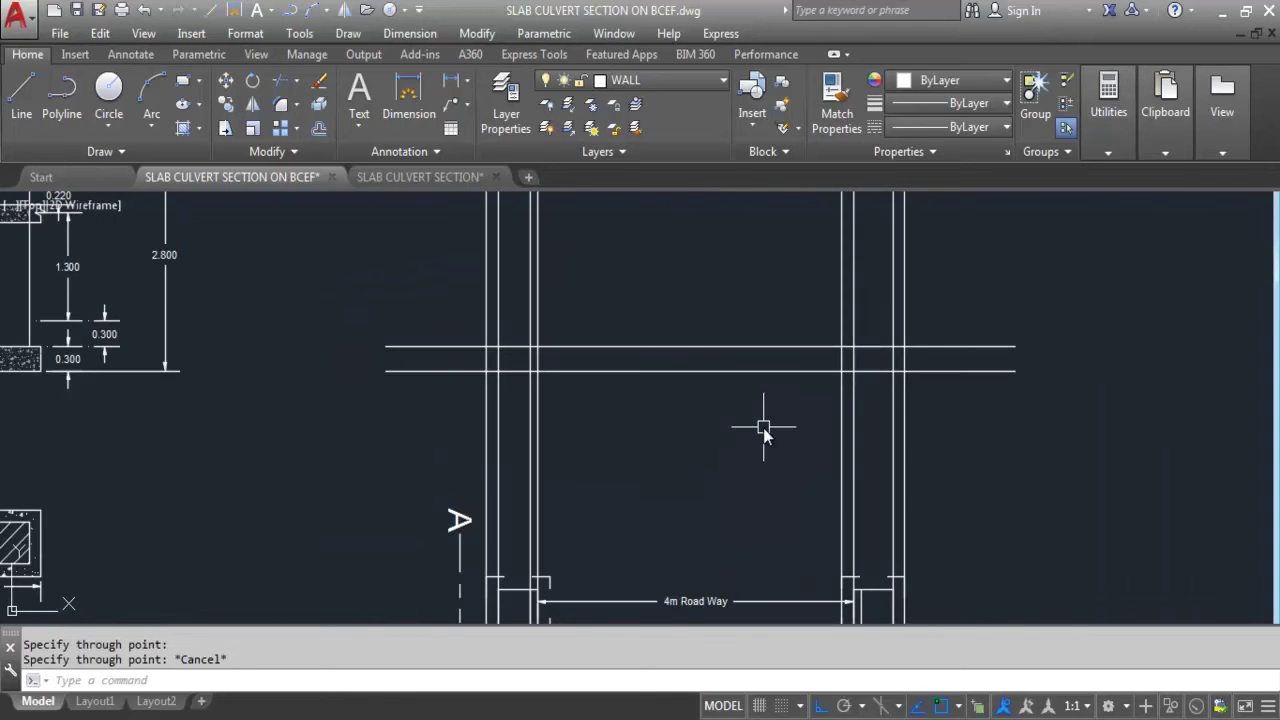
- Using the horizontal footing lines and outermost verticals as cutting edges, trim the right vertical and the horizontal overhangs beyond it to form the footing's right end
key("Return")
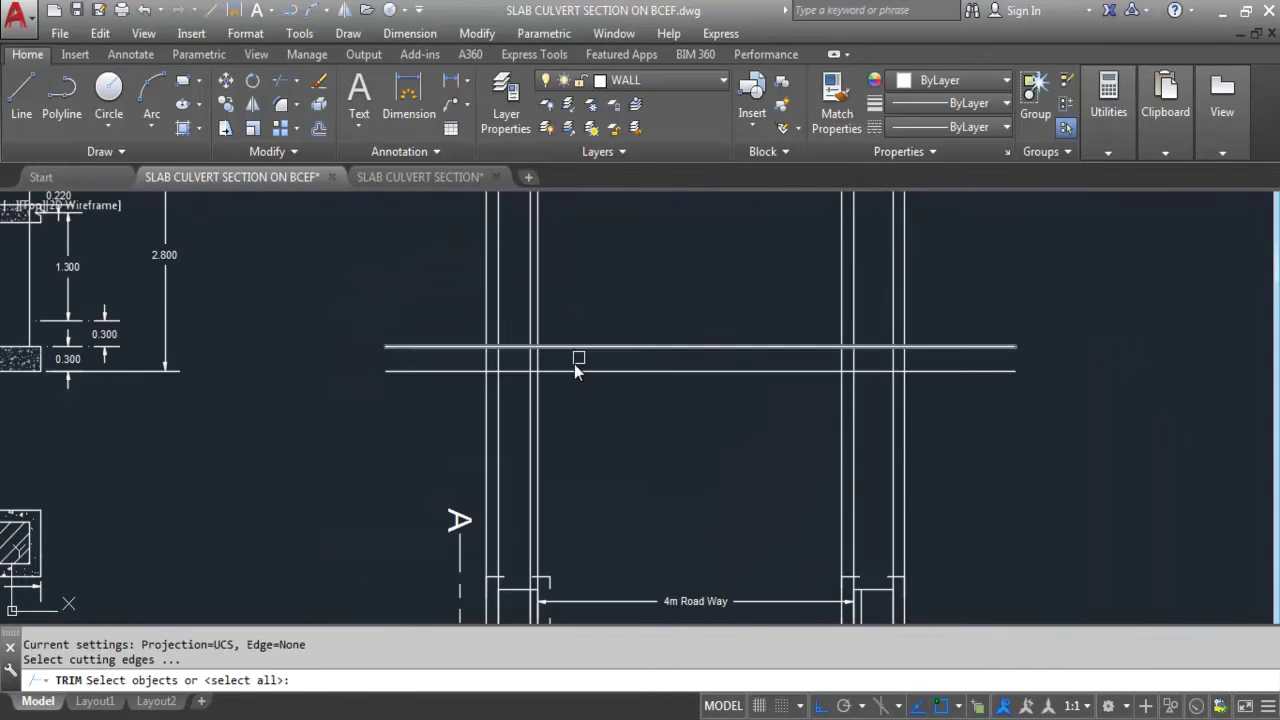
left_click(488, 324)
left_click(425, 324)
left_click(380, 400)
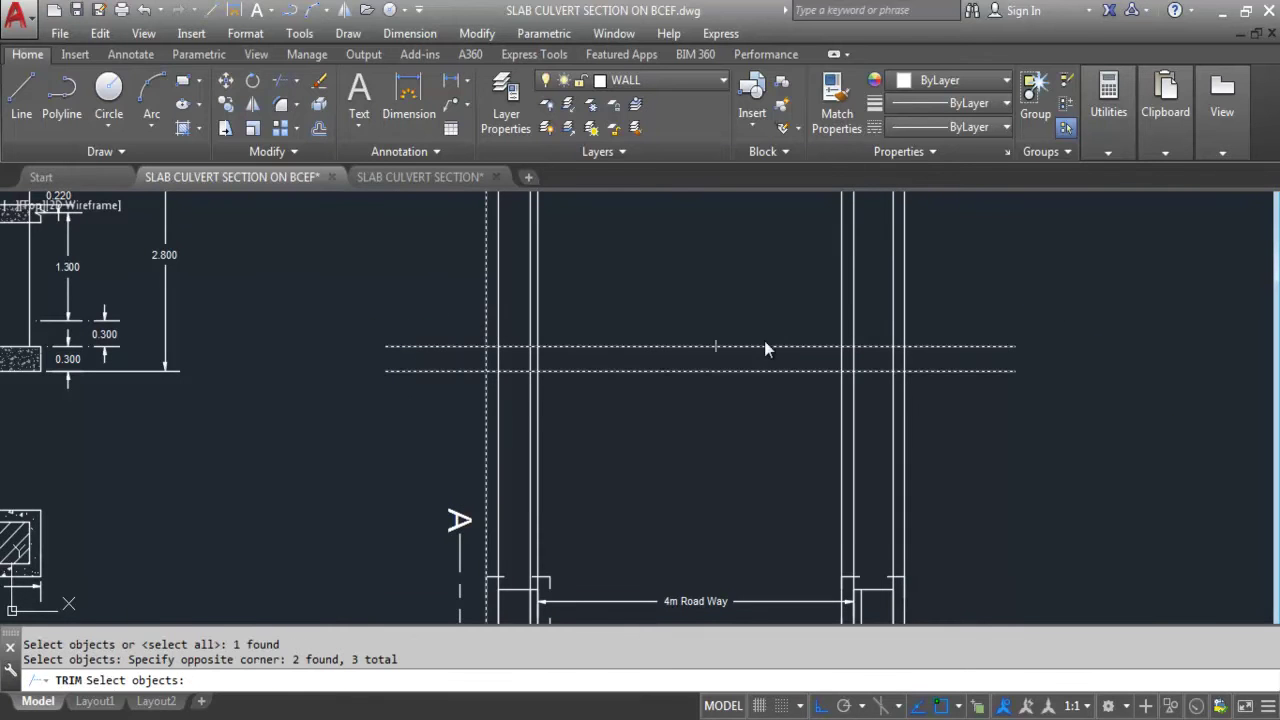
left_click(904, 331)
key("Return")
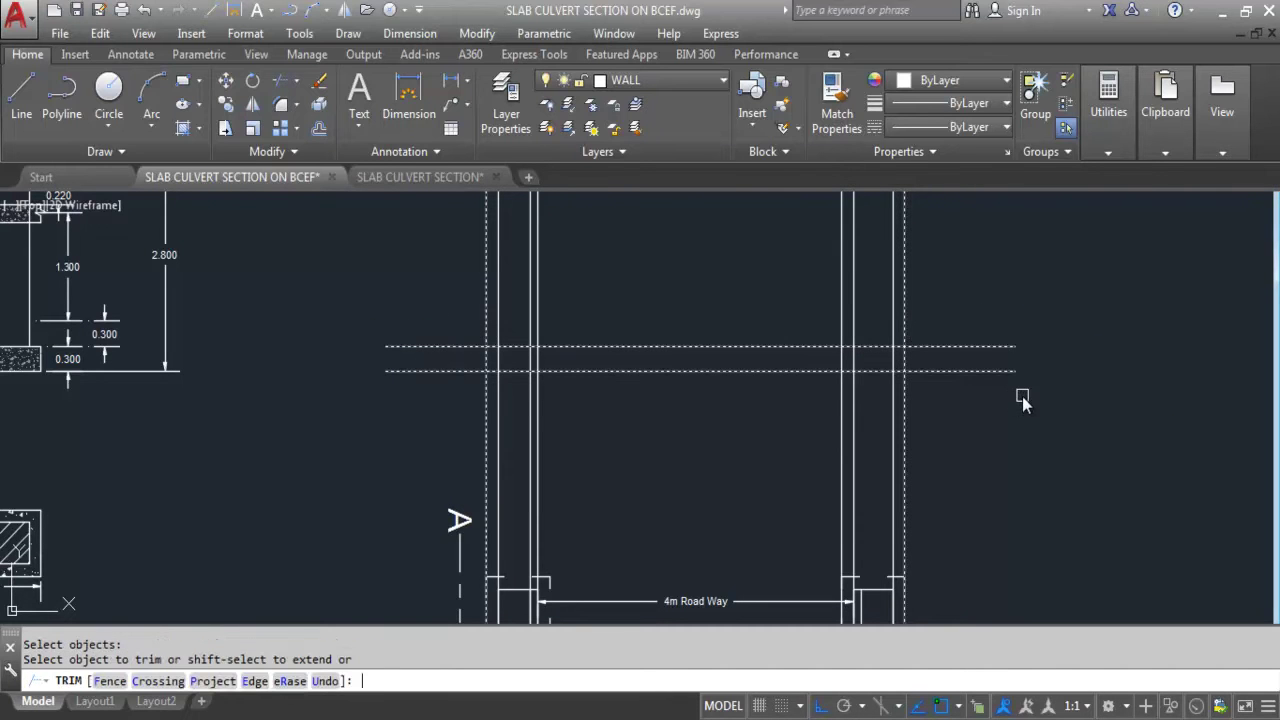
left_click(906, 294)
left_click(905, 406)
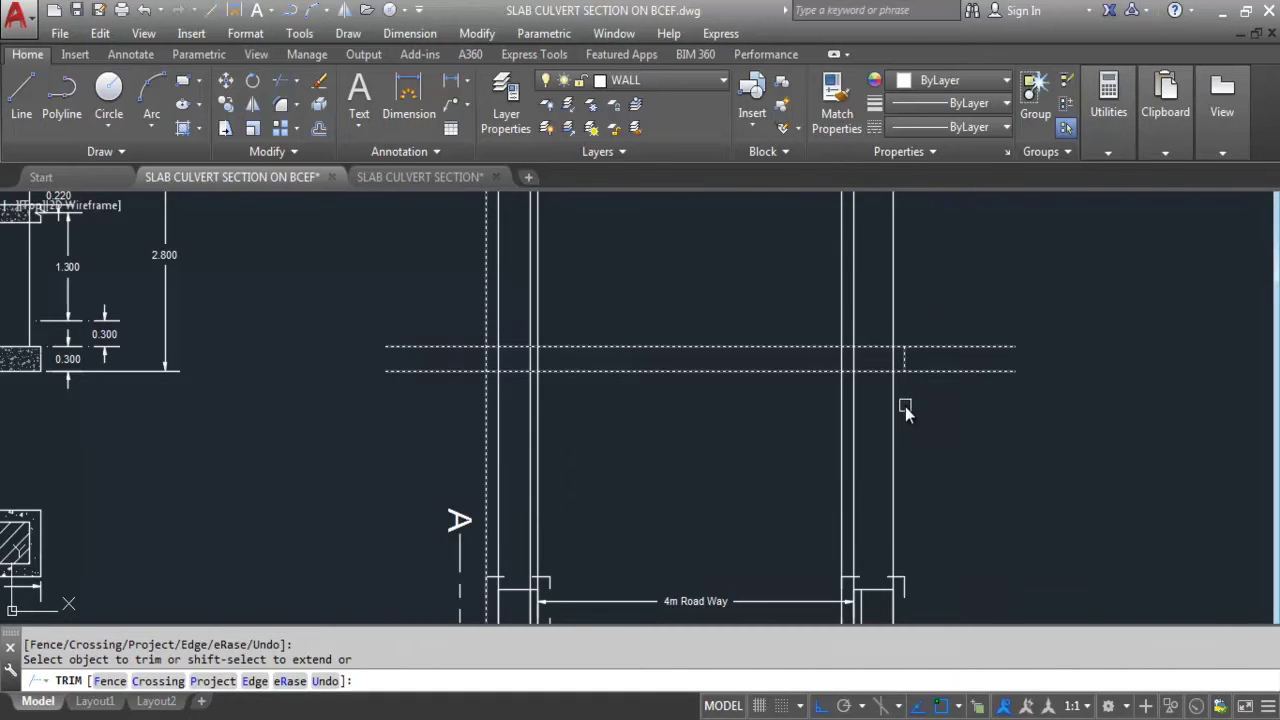
left_click(1003, 405)
left_click(978, 283)
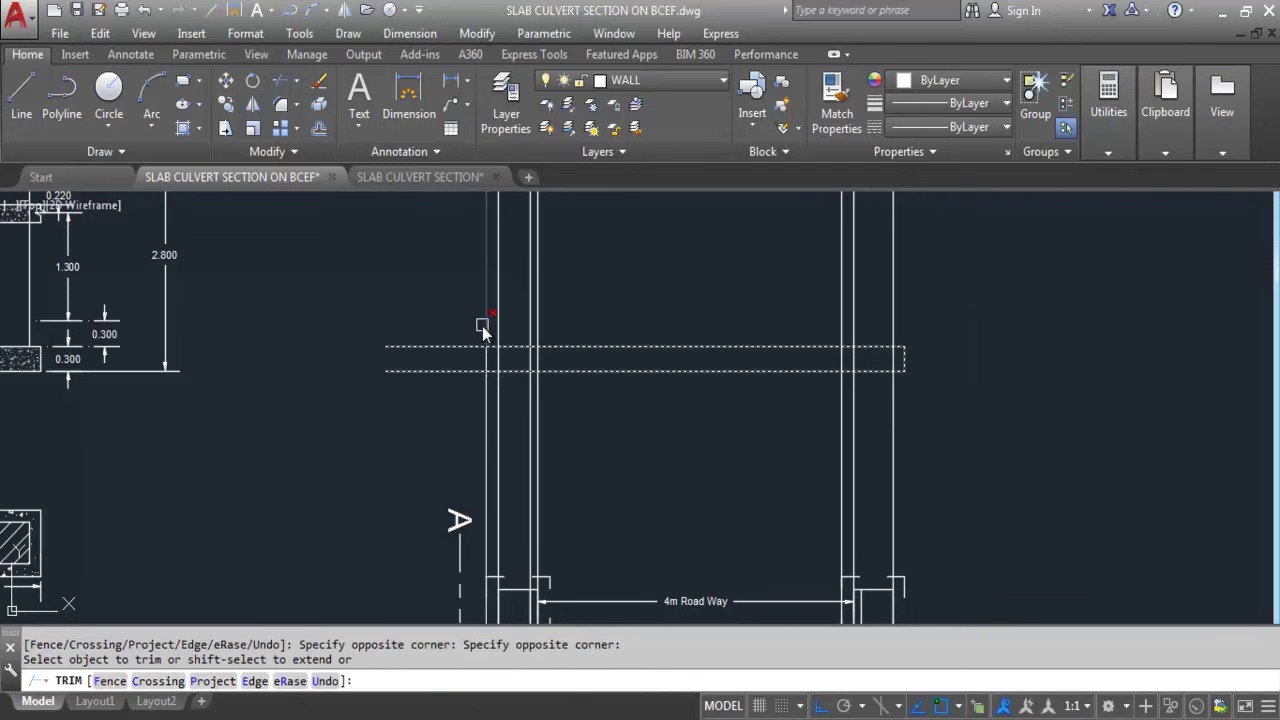
- Trim the left outermost vertical above and below the footing and cut off the horizontal lines' left overhangs to close the footing rectangle
left_click(482, 332)
left_click(486, 392)
left_click(440, 406)
left_click(325, 275)
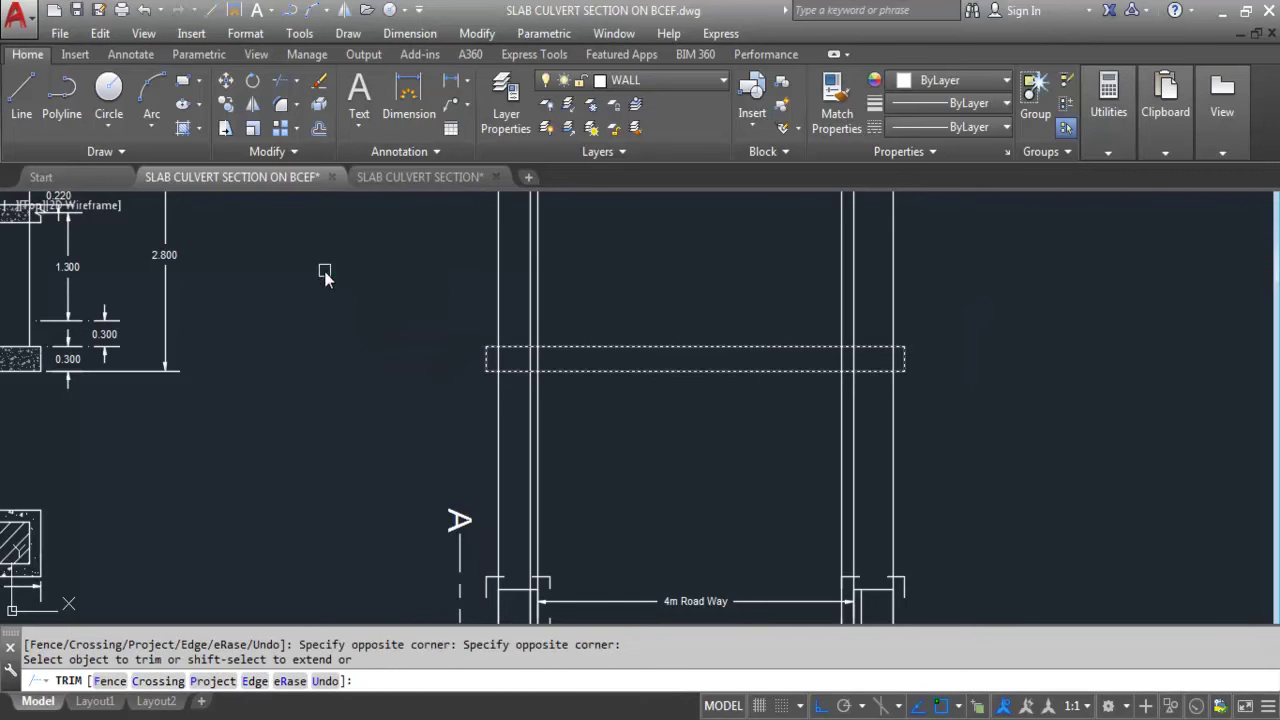
left_click(881, 372)
key("Escape")
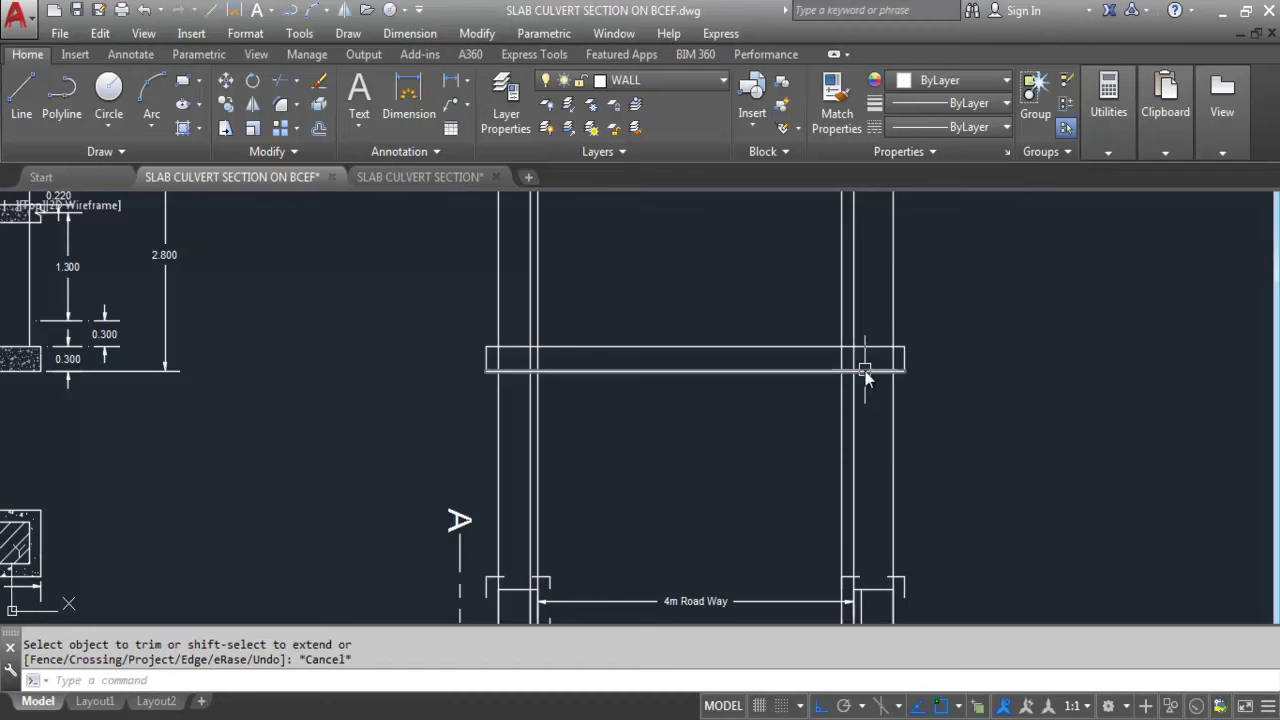
- Trim the inner footing-edge vertical of the right wing wall above and below the footing rectangle
scroll(857, 371, "up", 2)
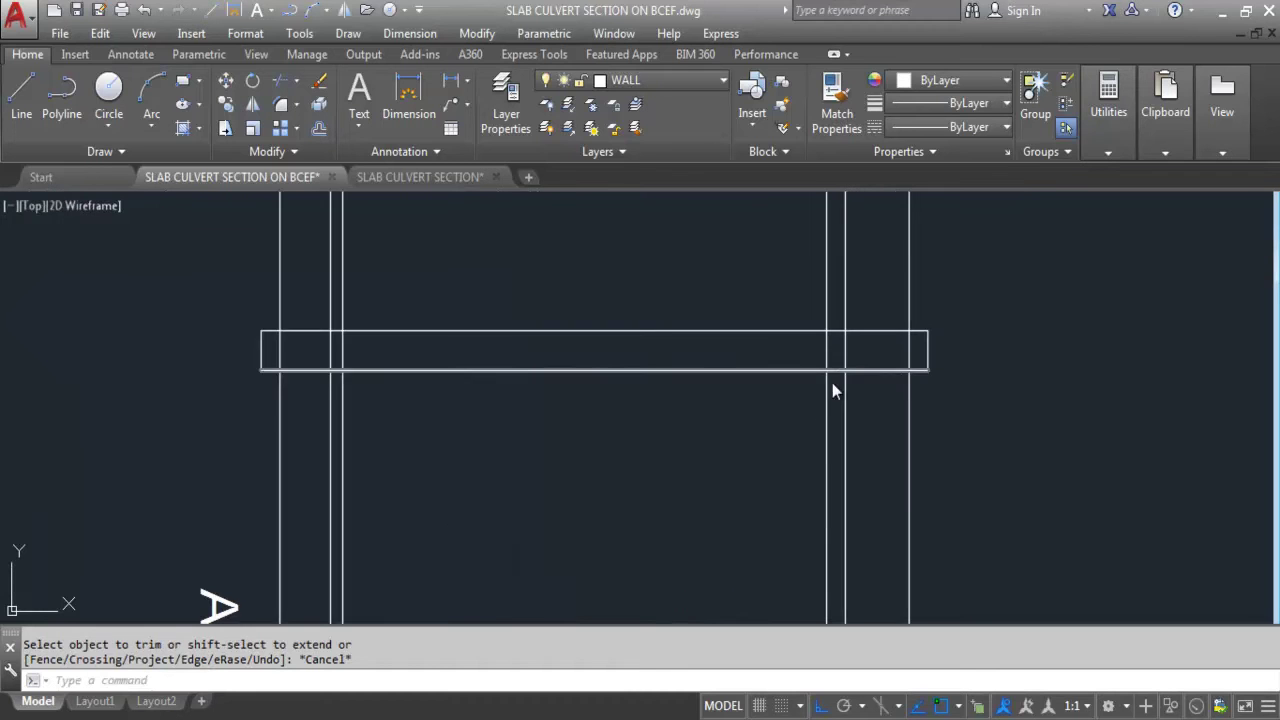
scroll(822, 386, "down", 2)
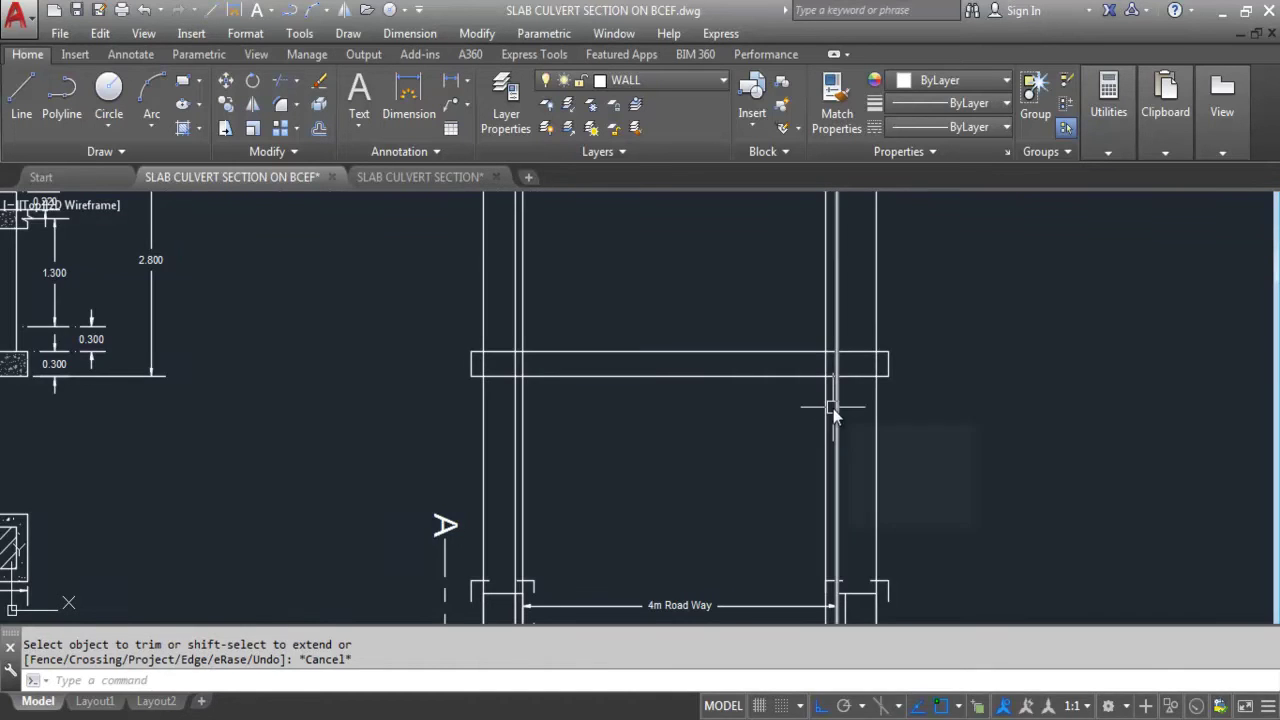
type("TR")
key("Return")
key("Return")
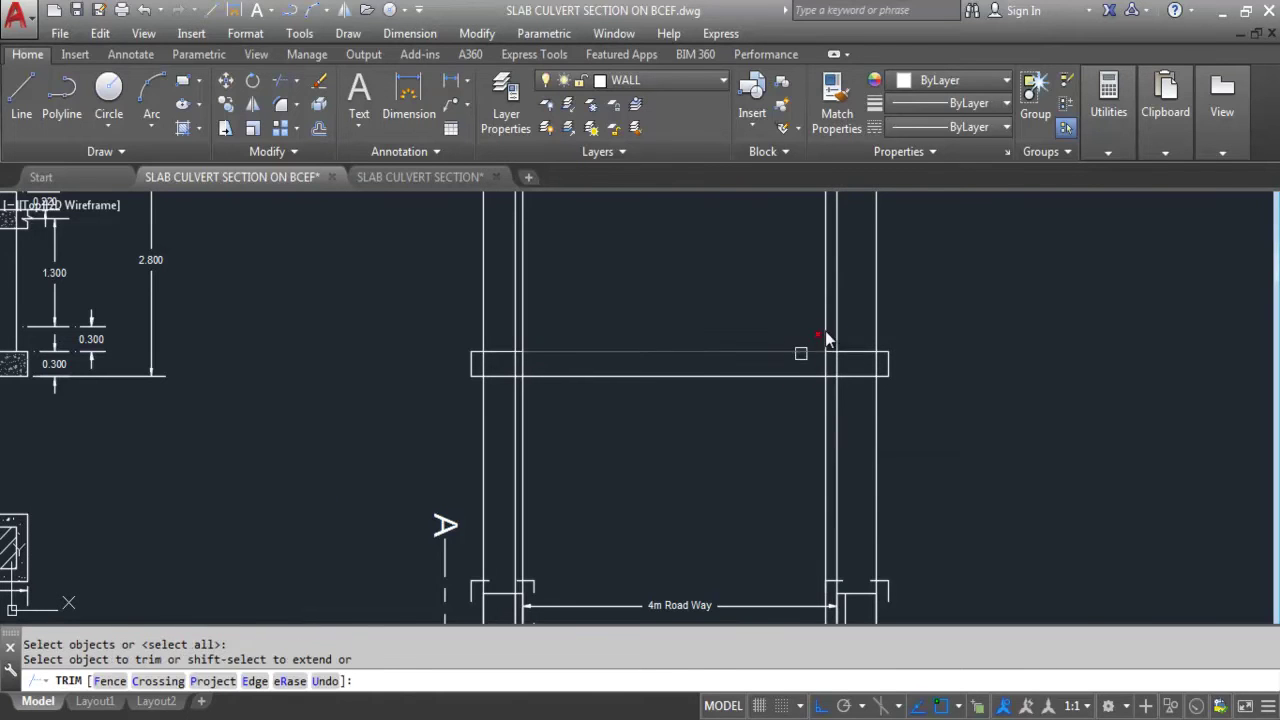
left_click(828, 332)
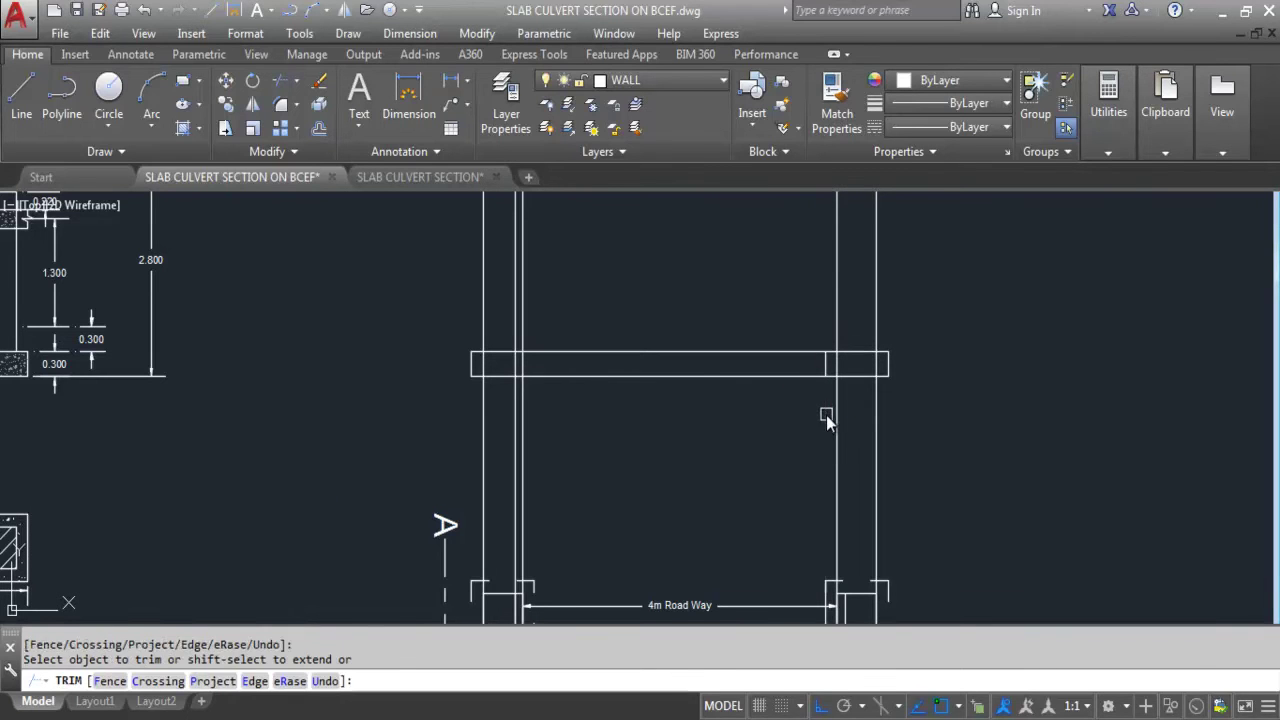
key("Escape")
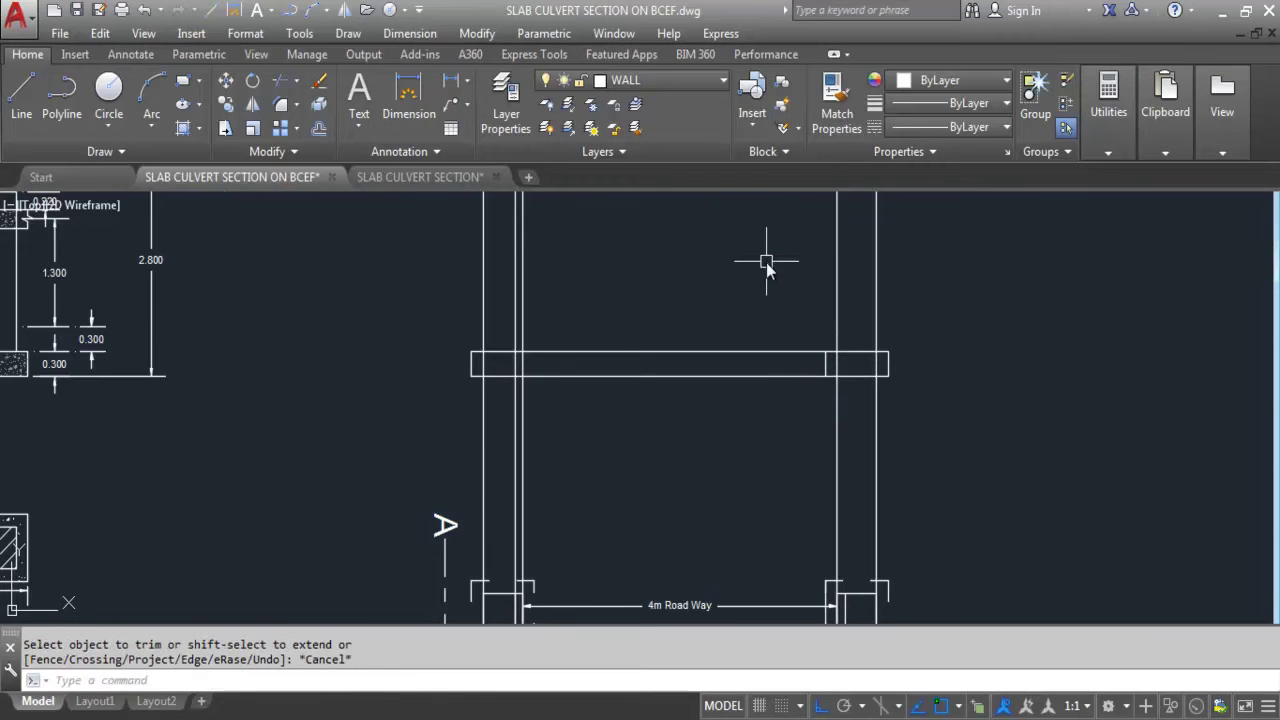
- Erase the leftover construction line through the right wing wall's inner footing edge on the rotated plan
scroll(768, 290, "down", 6)
scroll(785, 508, "up", 6)
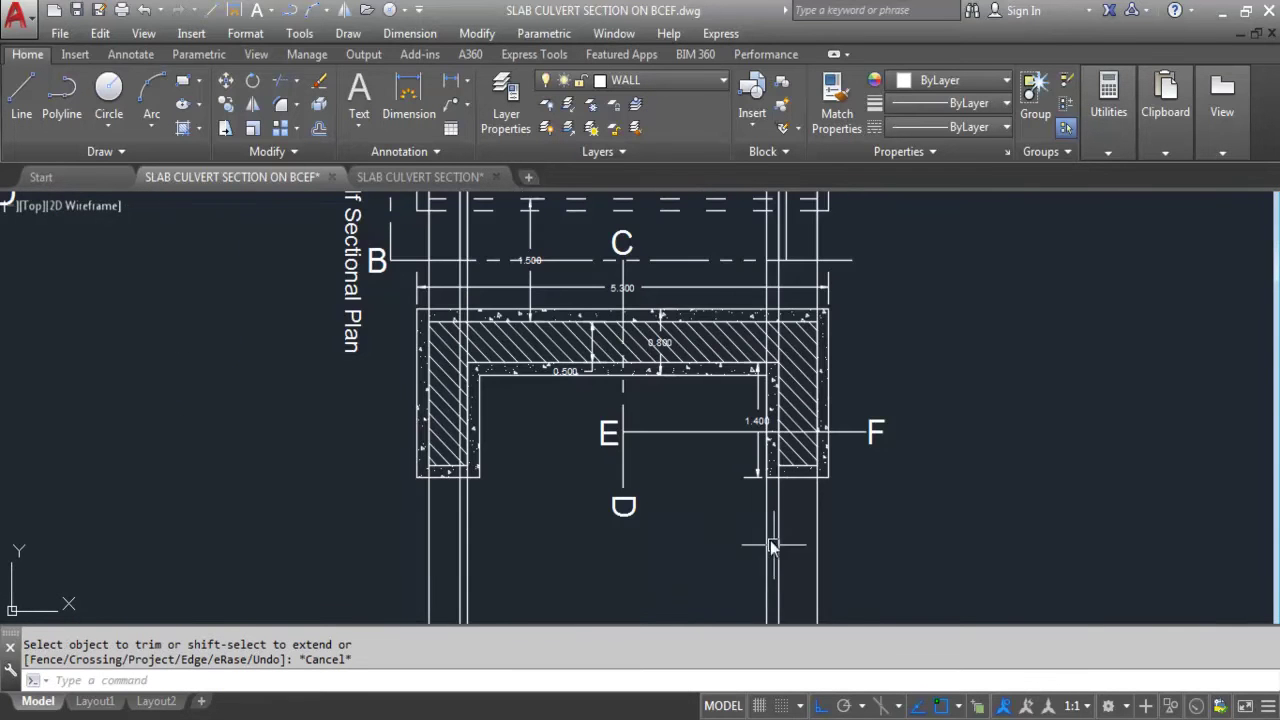
scroll(771, 482, "up", 4)
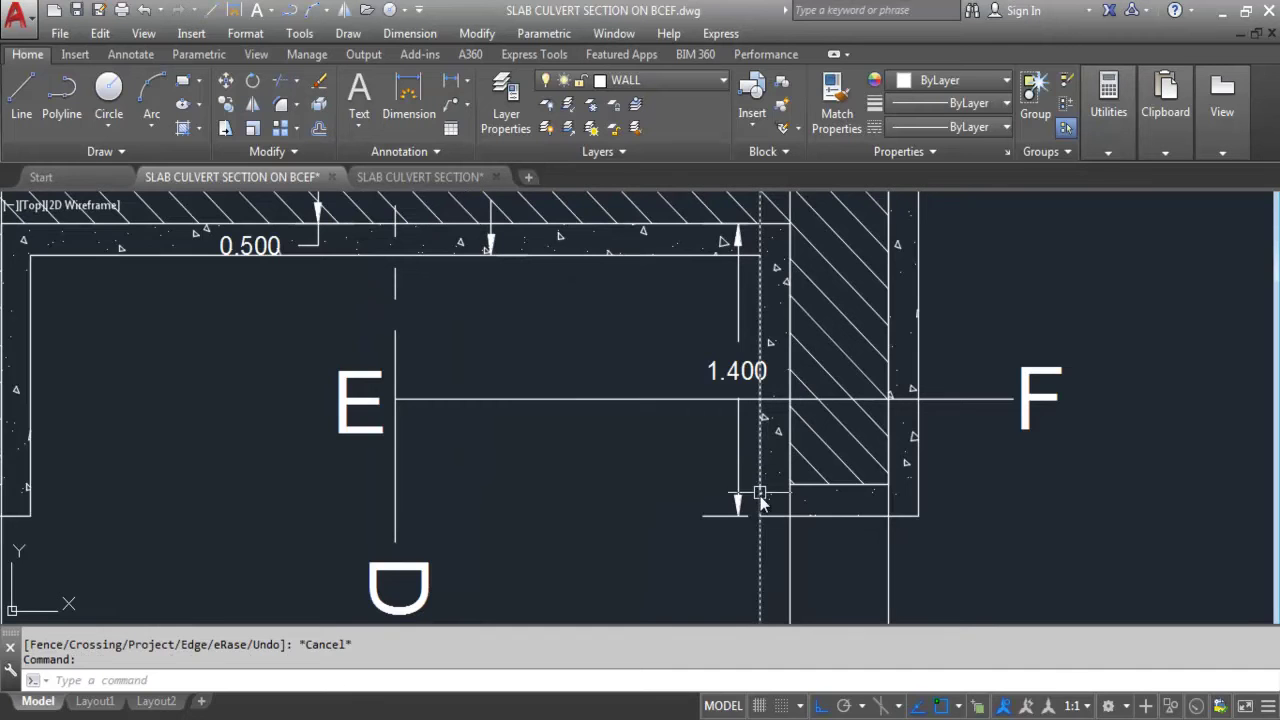
scroll(778, 575, "down", 6)
scroll(775, 360, "up", 4)
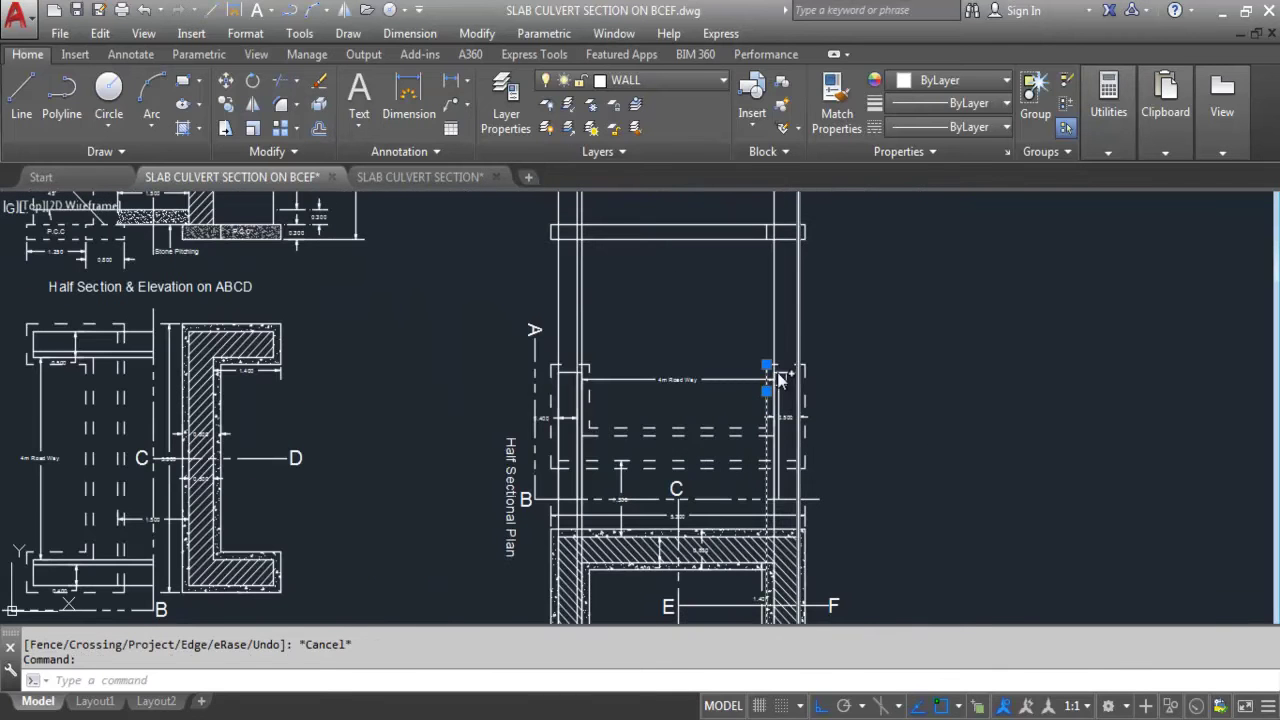
key("Delete")
- Measure the footing's width between the short inner vertical and its right end in the new section
scroll(770, 362, "down", 3)
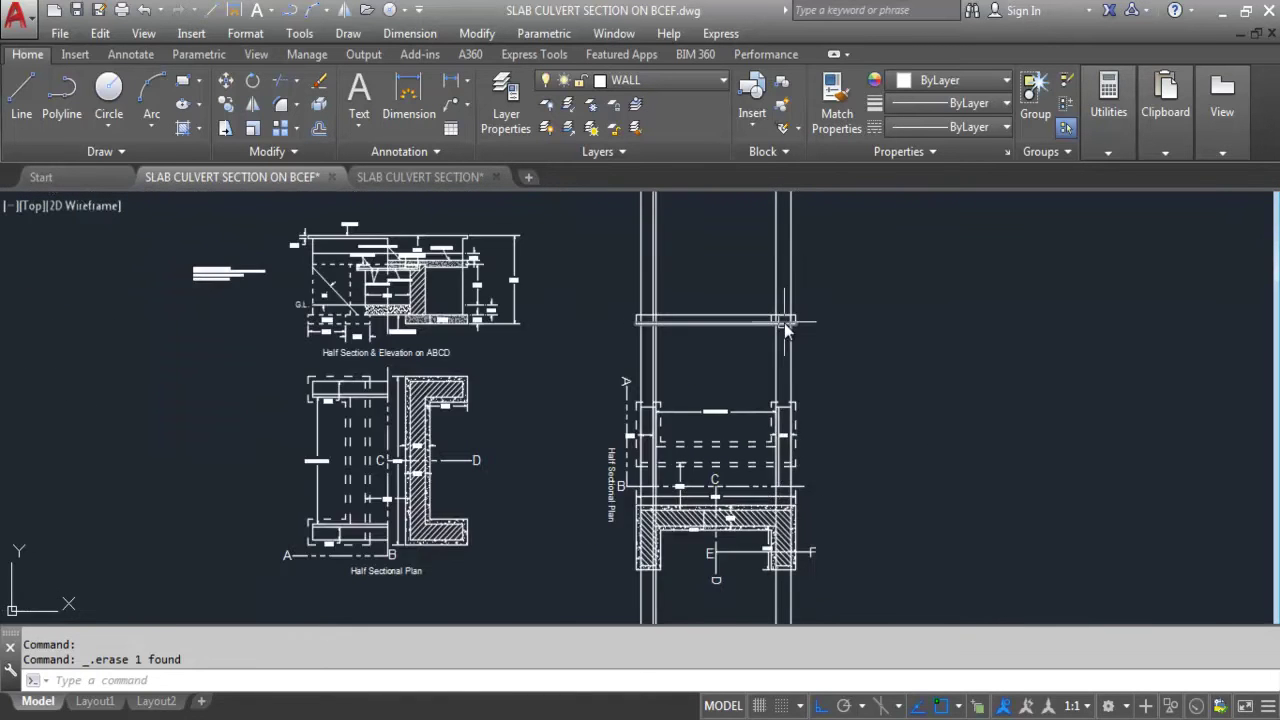
scroll(751, 286, "up", 6)
mouse_move(833, 353)
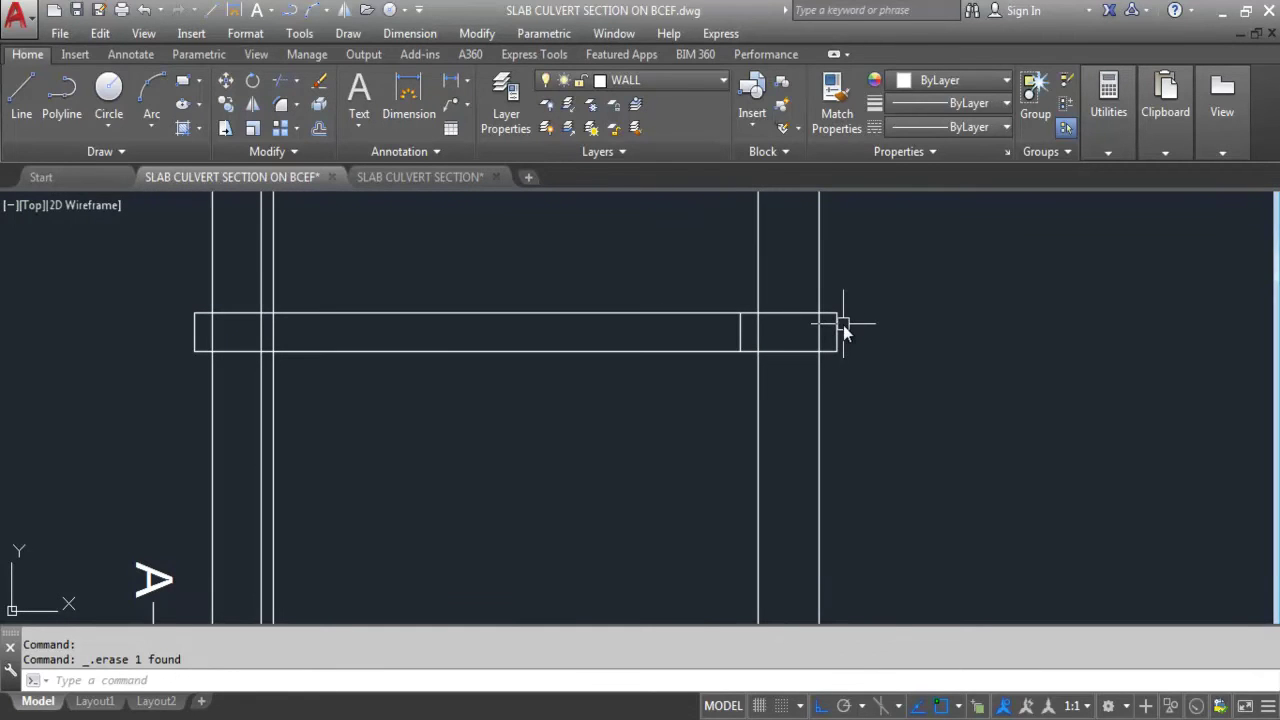
left_click(450, 83)
left_click(739, 351)
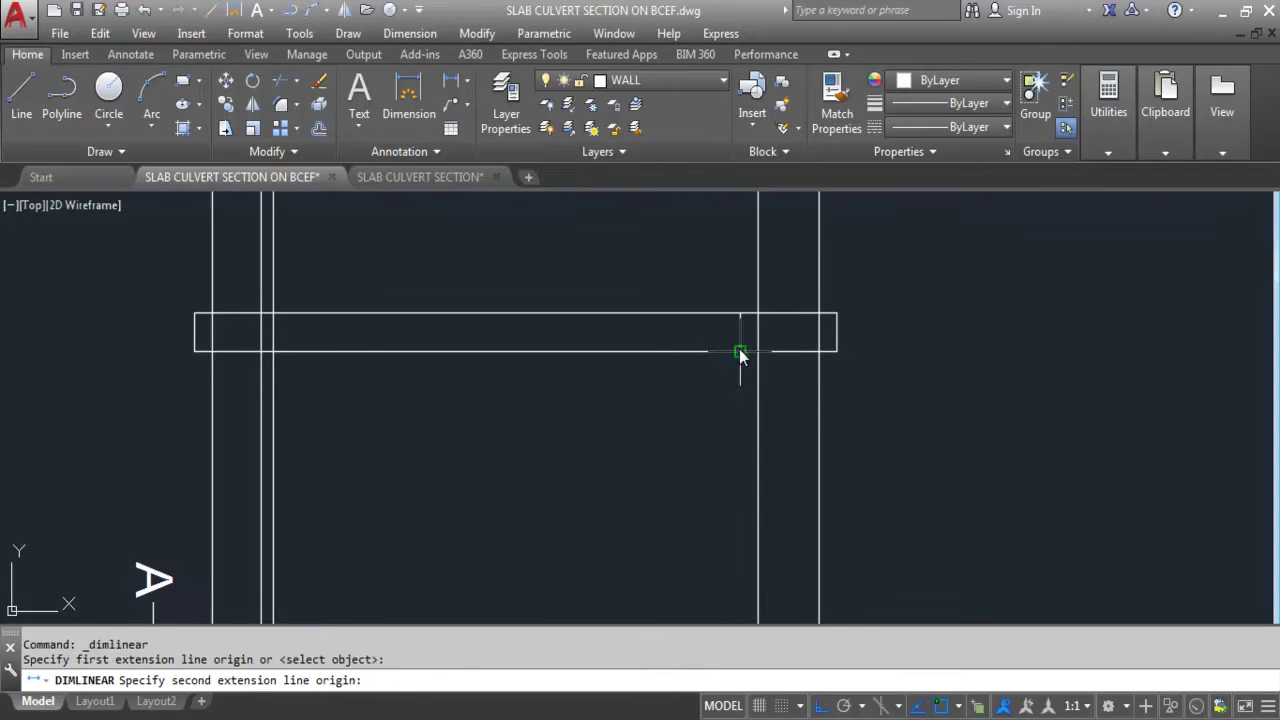
left_click(838, 351)
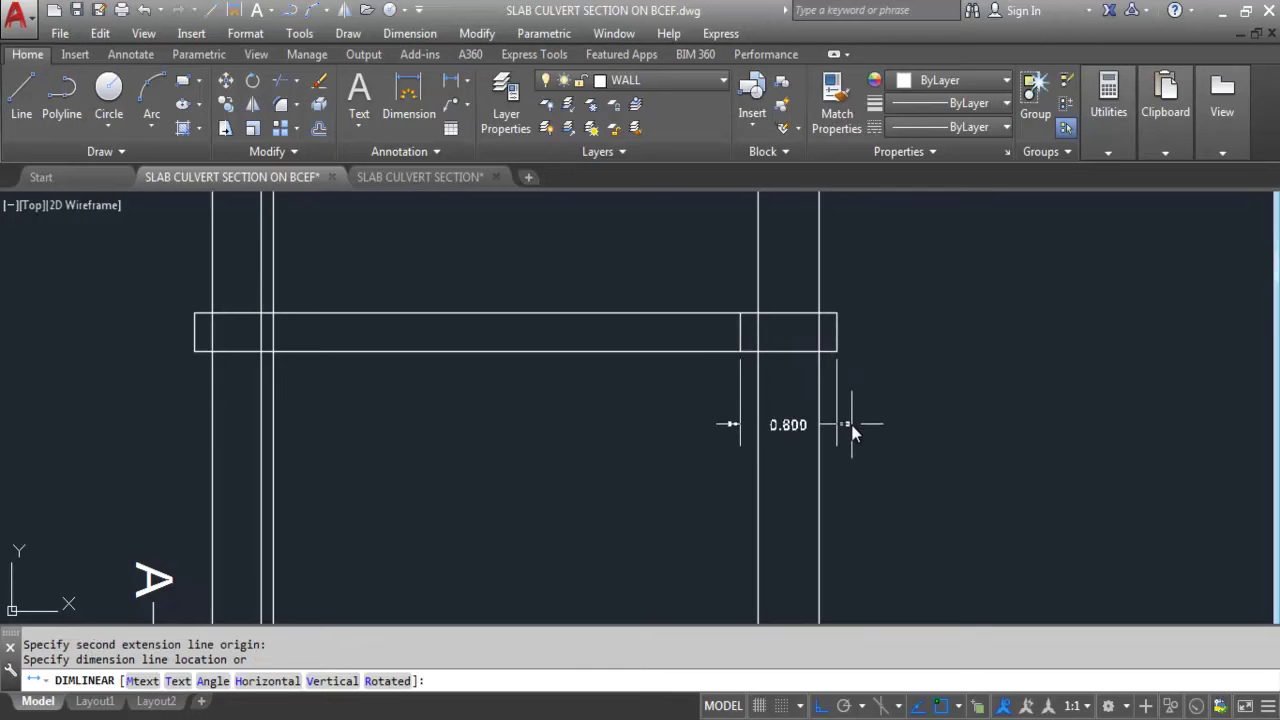
scroll(840, 375, "up", 2)
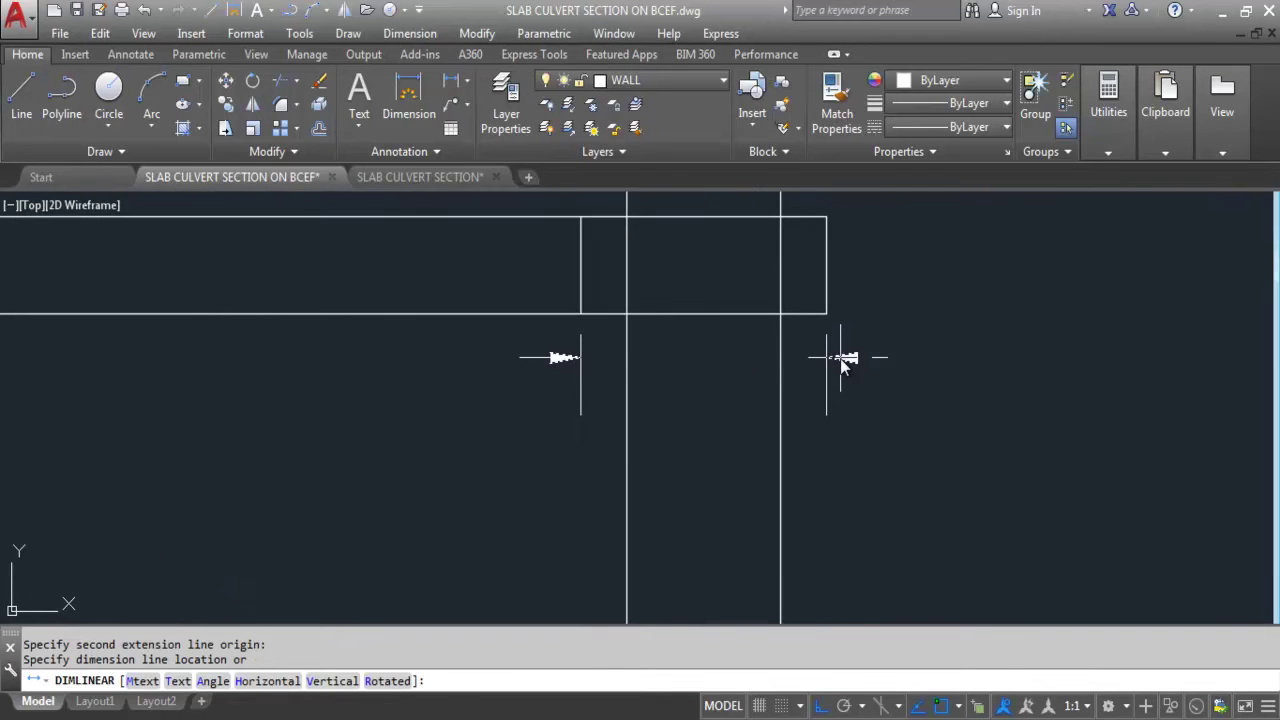
key("Escape")
- Measure the width of the right wing wall's footing at its lower end in the rotated plan
scroll(829, 263, "down", 5)
scroll(800, 560, "up", 6)
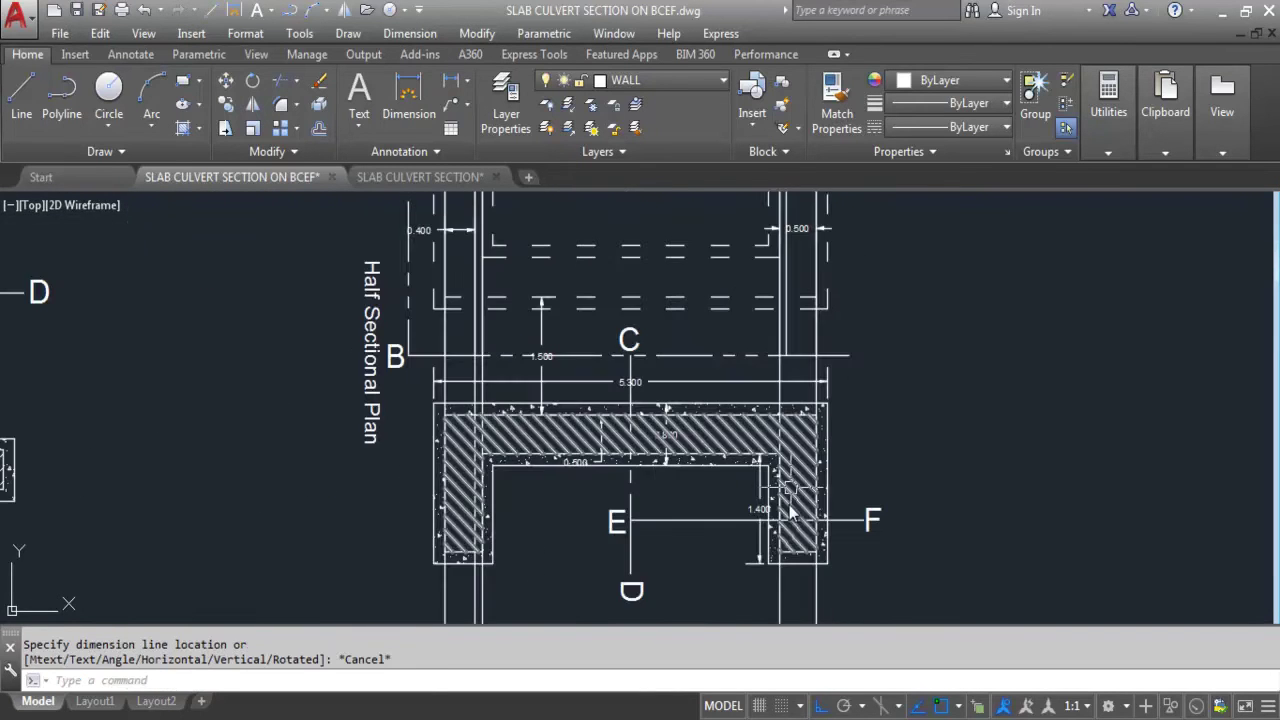
key("Return")
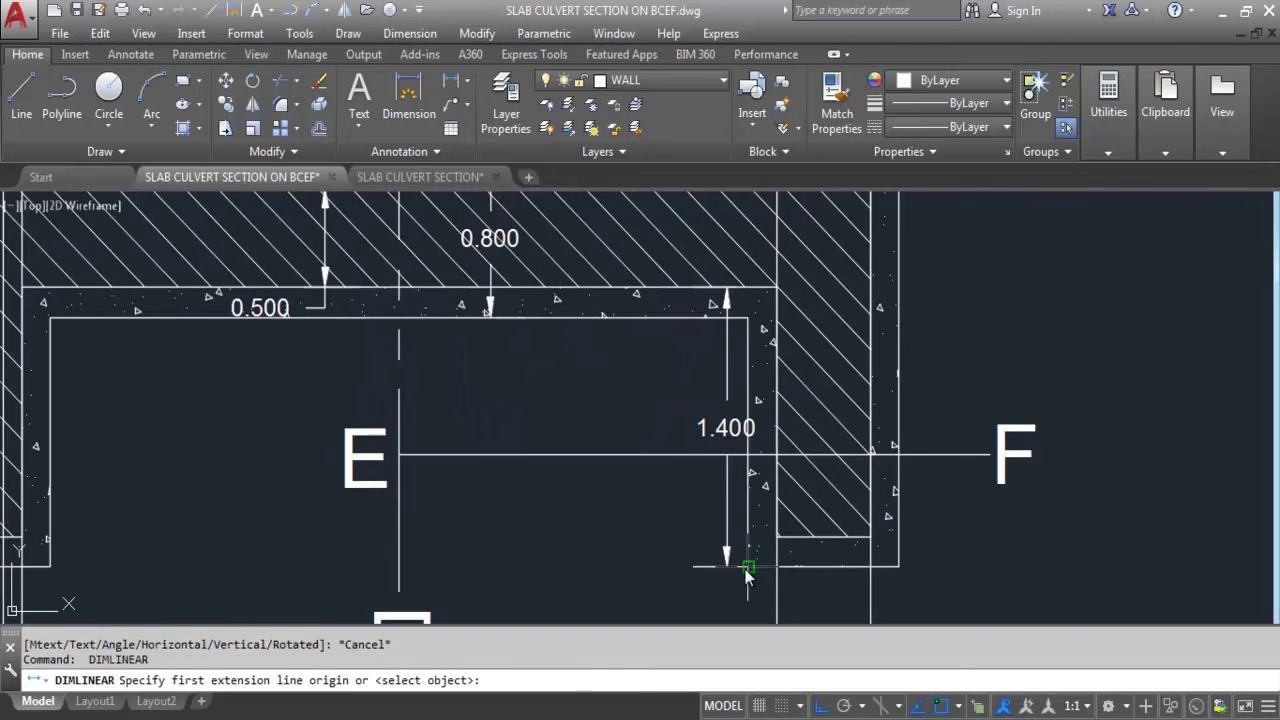
left_click(748, 566)
left_click(899, 567)
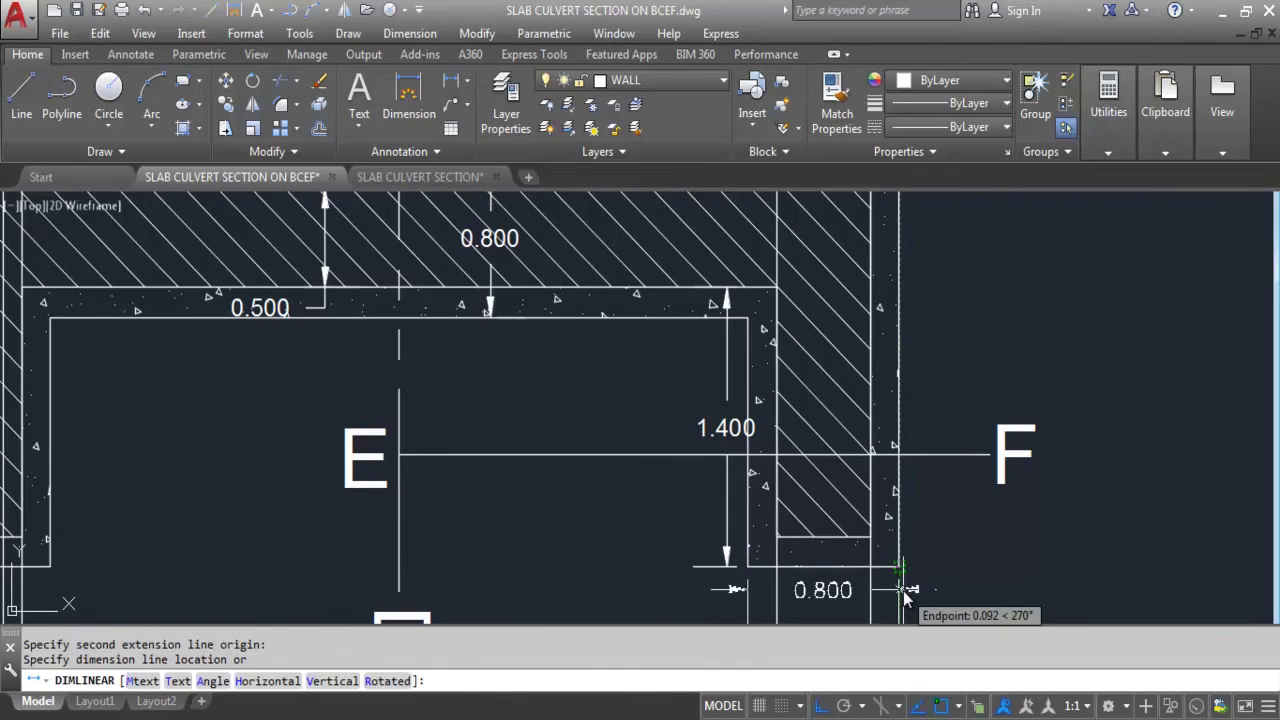
scroll(898, 615, "up", 2)
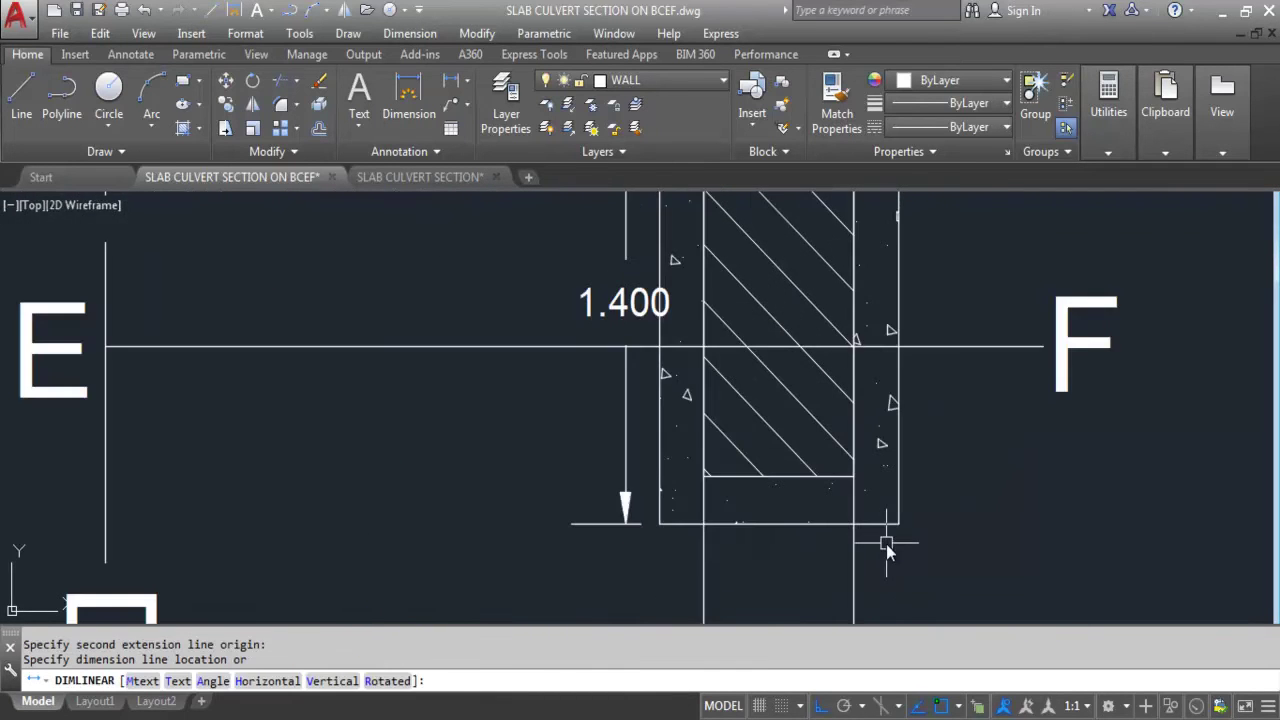
key("Escape")
scroll(886, 560, "down", 5)
scroll(895, 615, "down", 2)
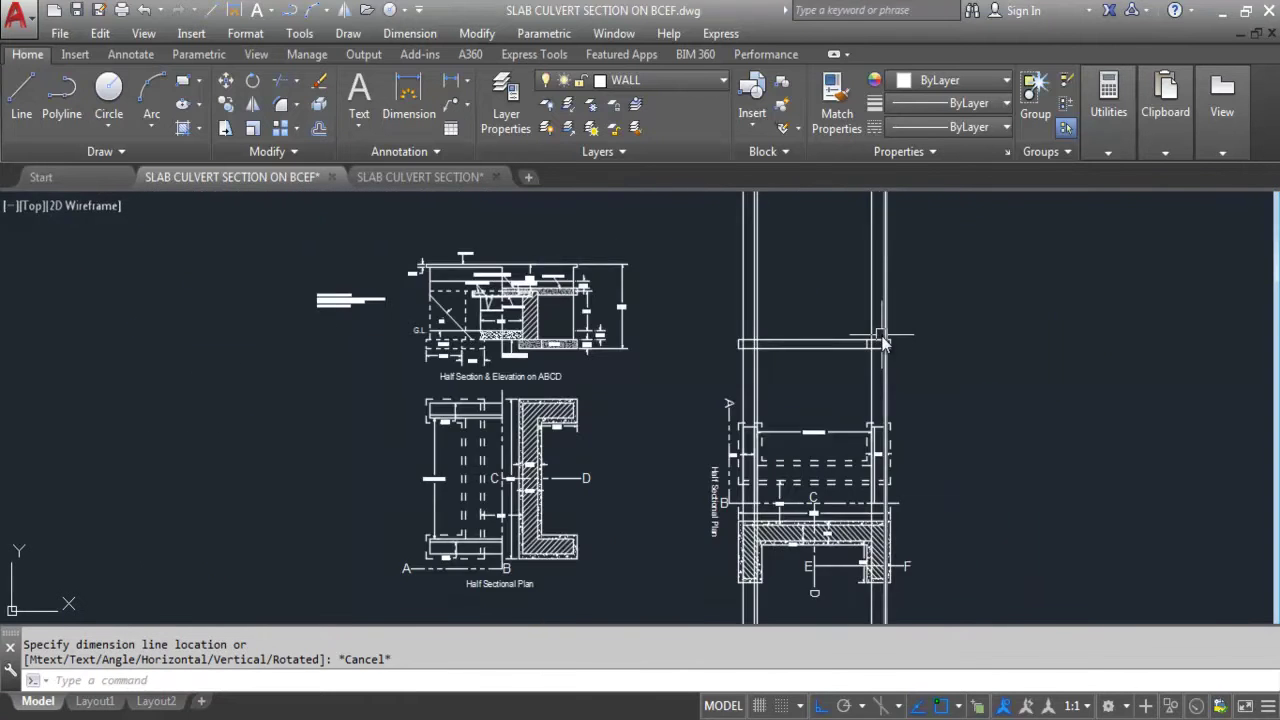
- Try to trim the wall verticals with the footing's bottom line as cutting edge, and undo it
scroll(859, 385, "up", 5)
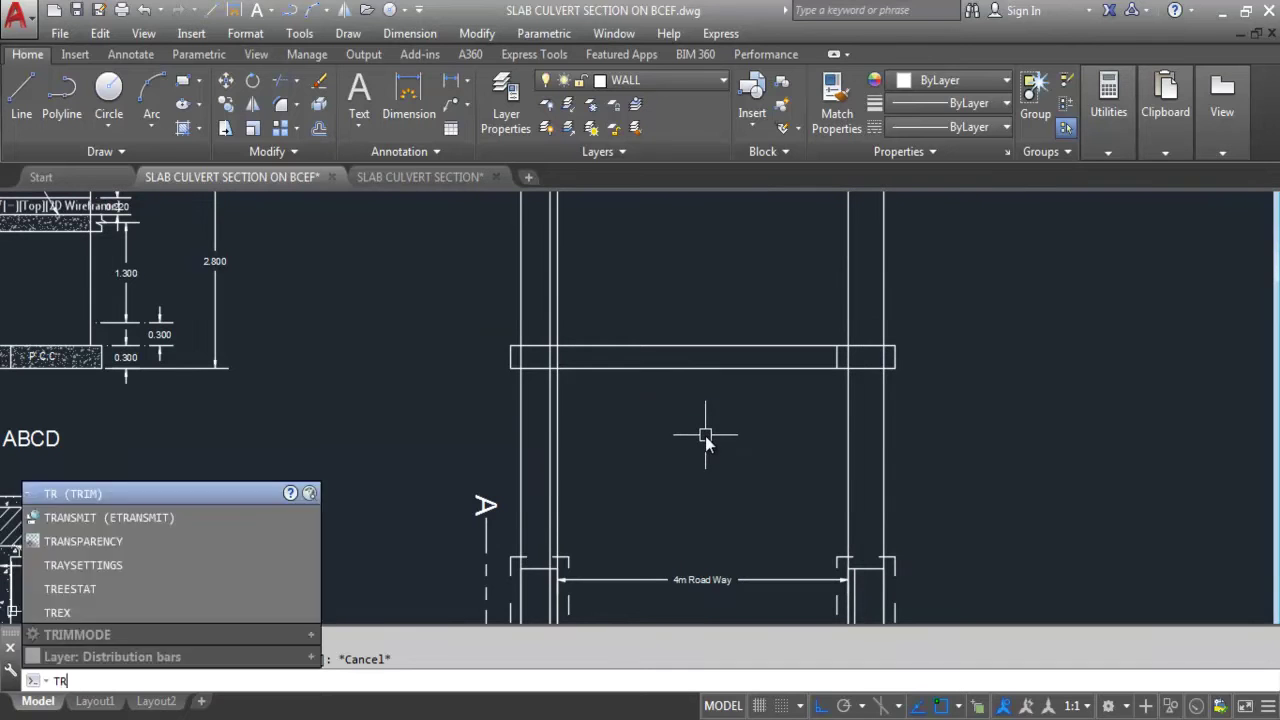
key("Return")
left_click(690, 368)
key("Return")
left_click_drag(941, 416, 477, 400)
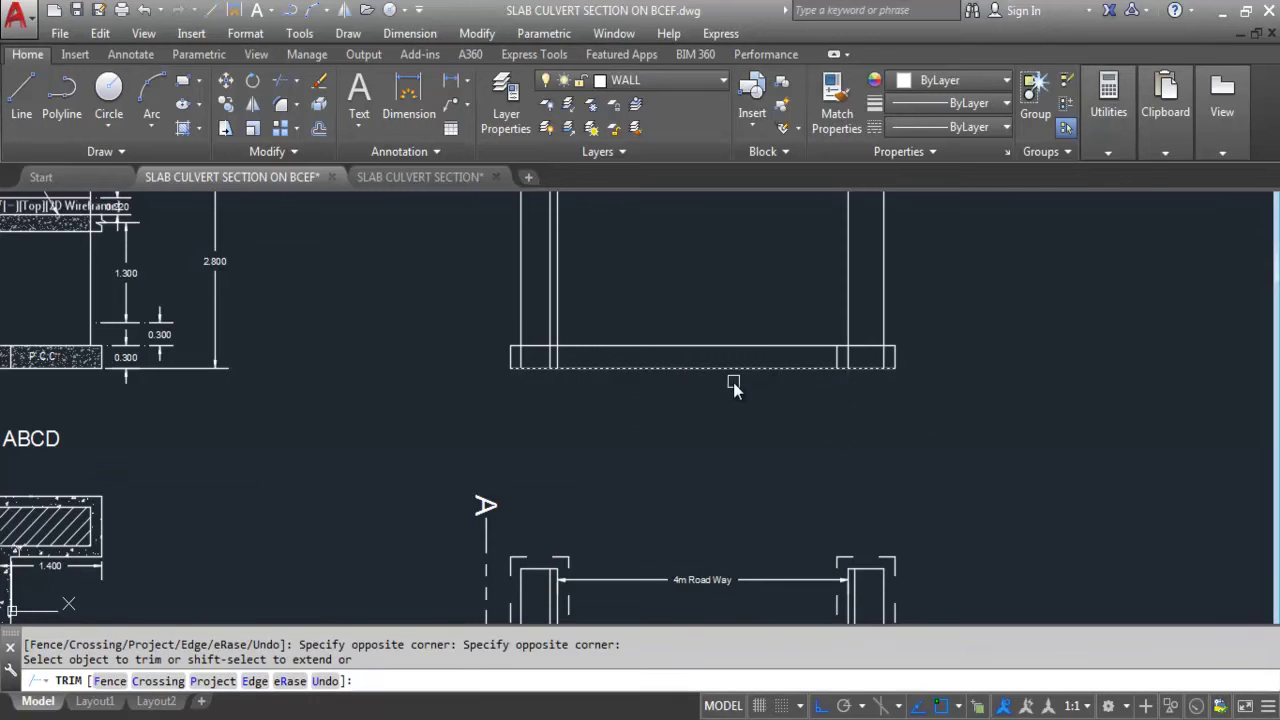
left_click(720, 368)
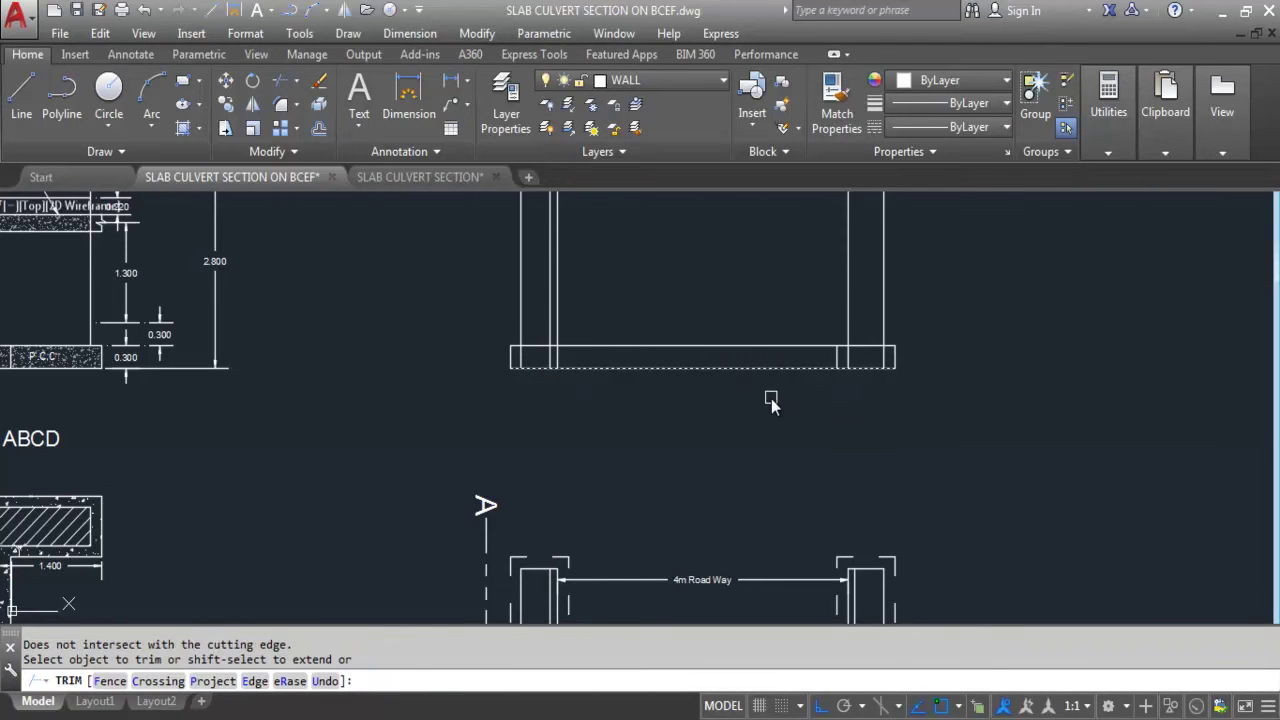
key("ctrl+z")
key("Escape")
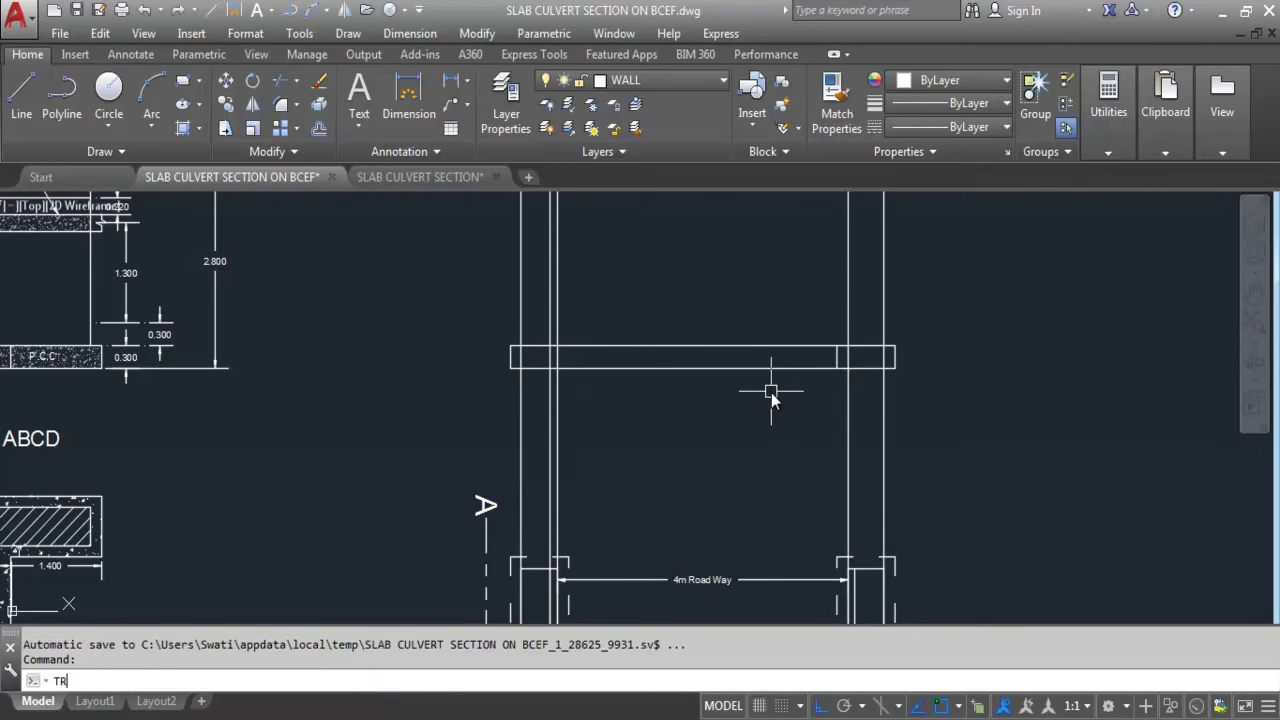
- Trim all the wall verticals below the footing's top line, using that line as the cutting edge
type("TR")
key("Return")
left_click(724, 347)
key("Return")
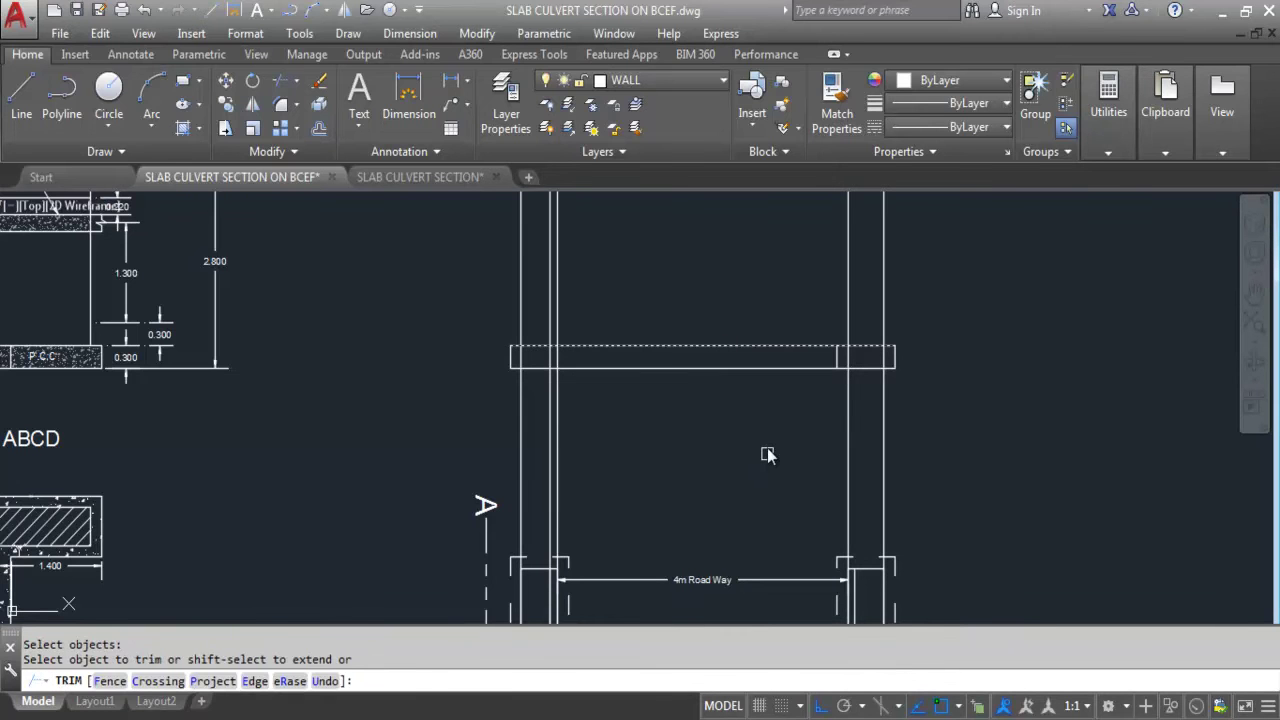
left_click(871, 363)
scroll(875, 350, "up", 3)
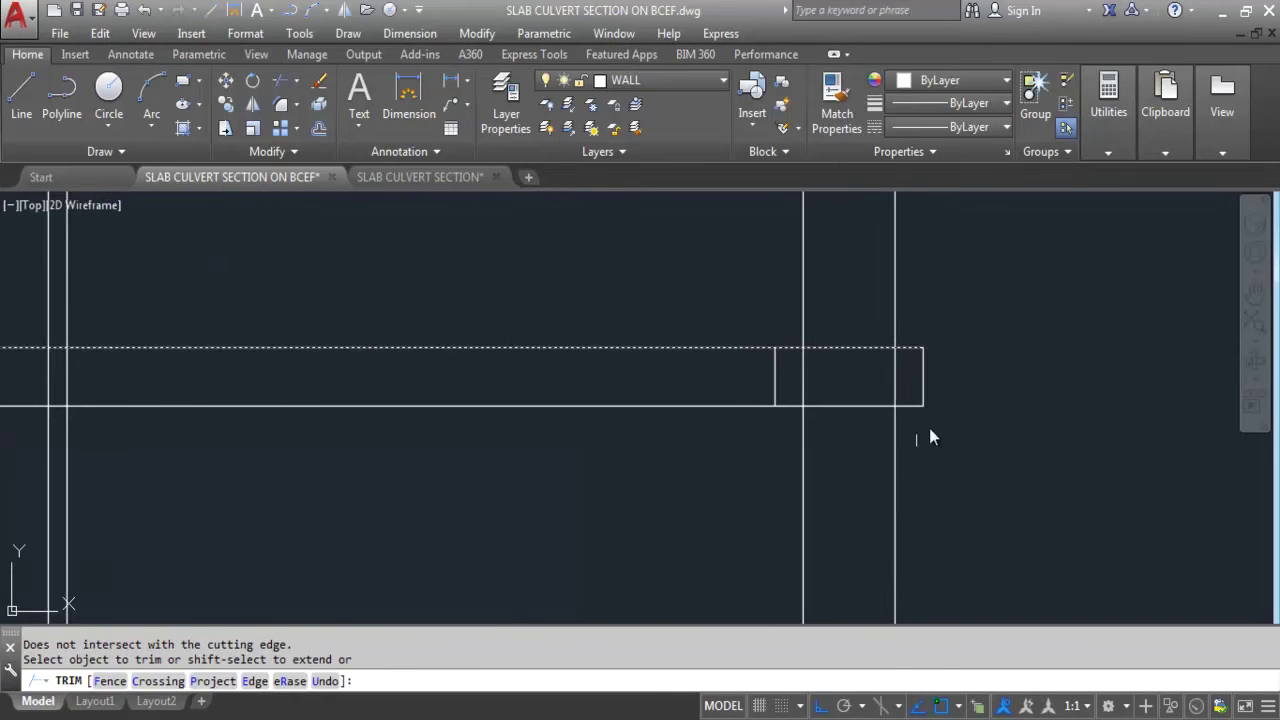
scroll(930, 480, "down", 4)
left_click(990, 463)
left_click(491, 461)
left_click(737, 411)
key("Escape")
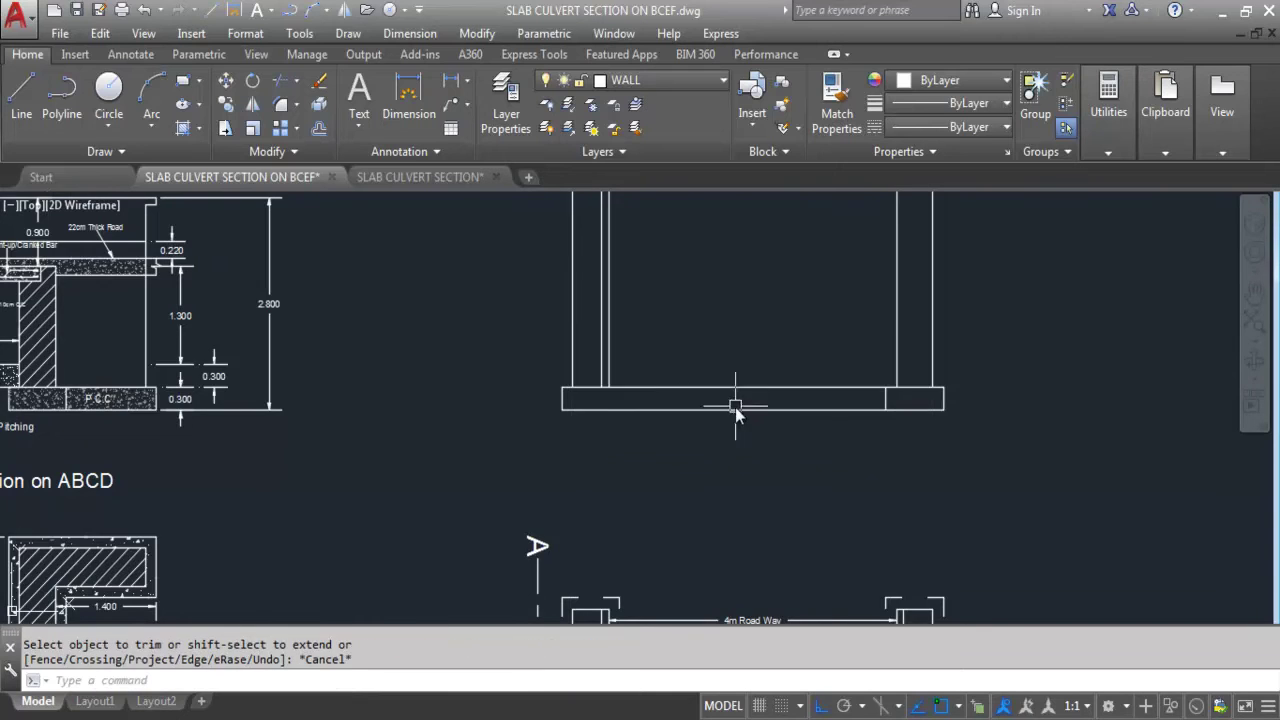
- Examine the path of section line BCEF on the rotated plan and compare it with the drawn footing and walls
scroll(800, 500, "down", 3)
scroll(665, 436, "up", 3)
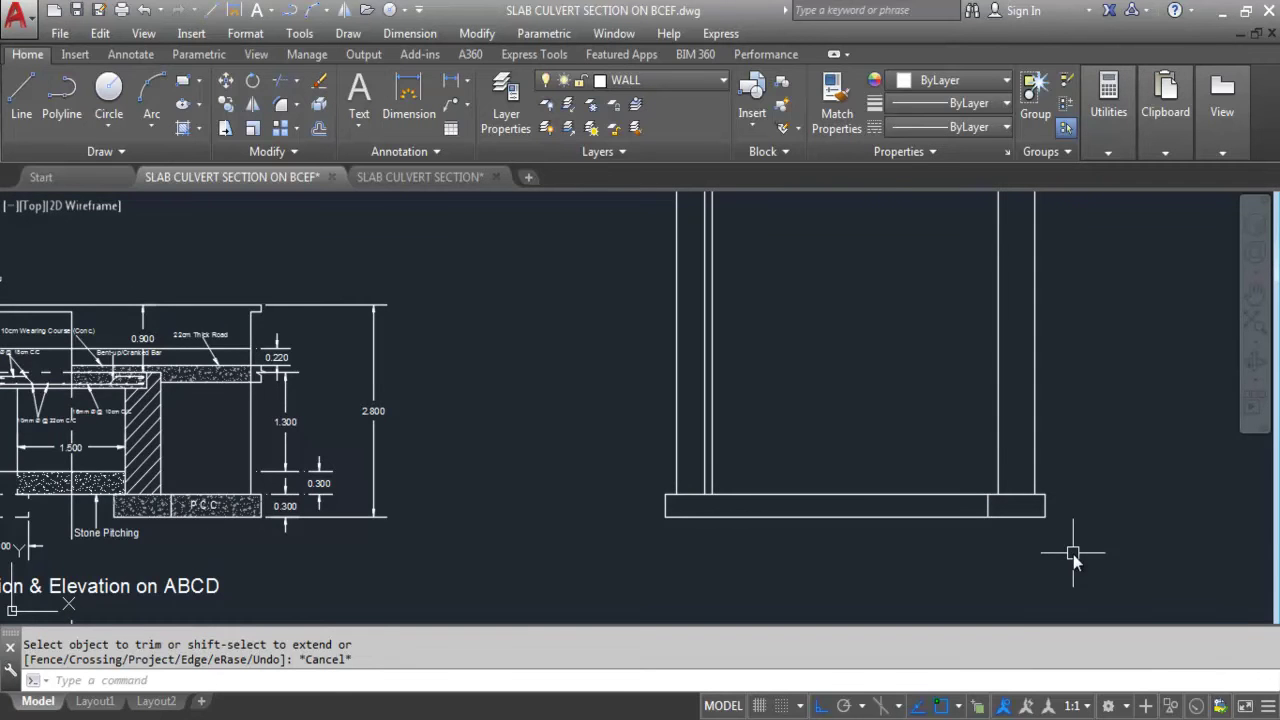
scroll(912, 358, "down", 6)
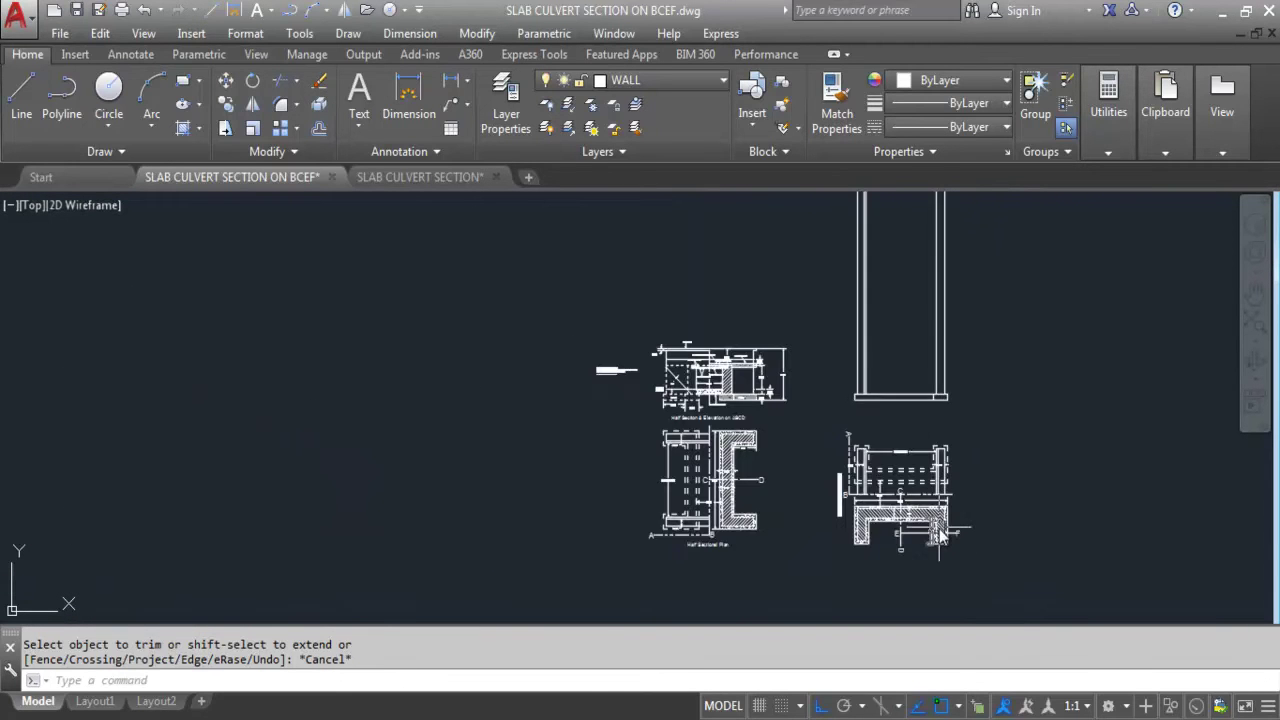
scroll(940, 535, "up", 4)
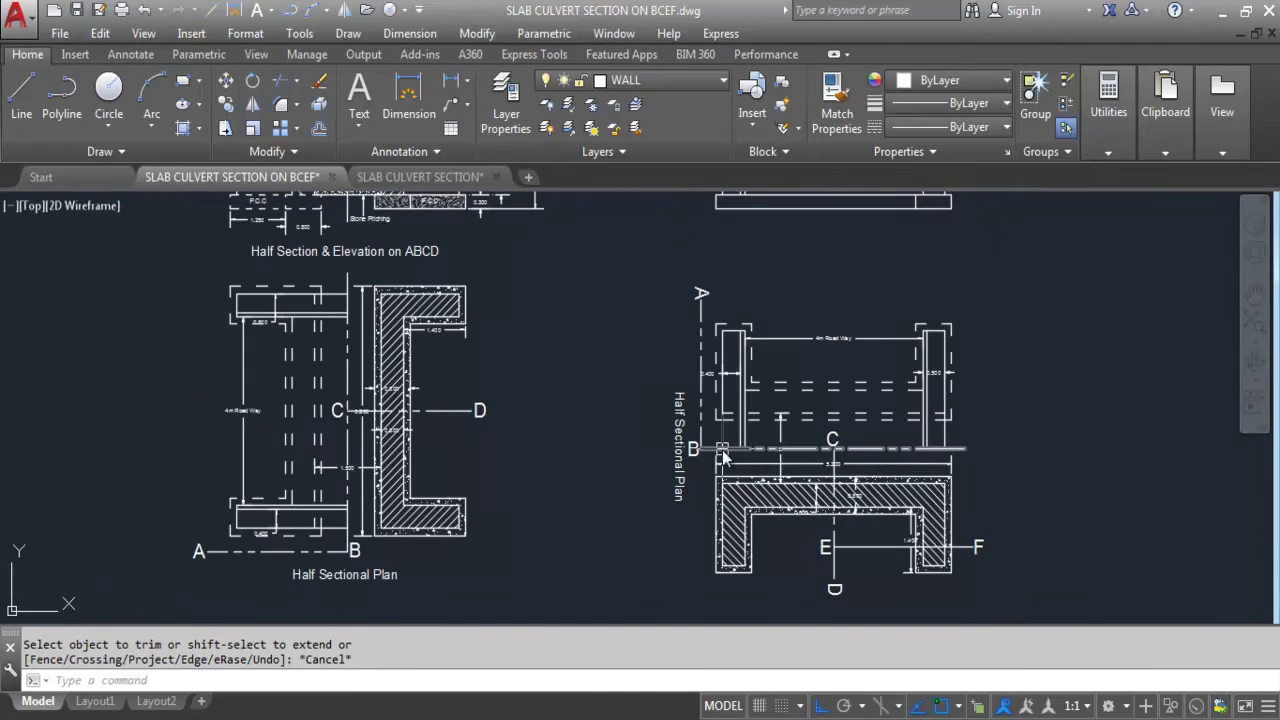
scroll(722, 456, "up", 2)
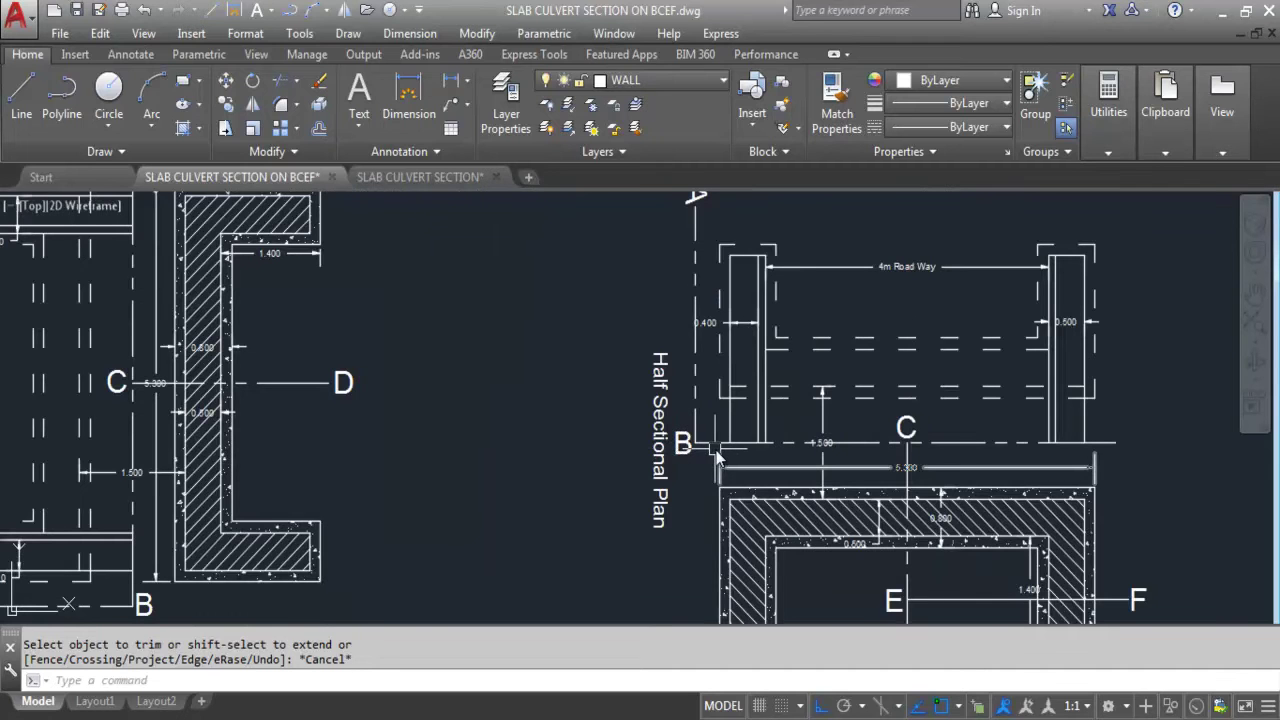
scroll(722, 446, "down", 2)
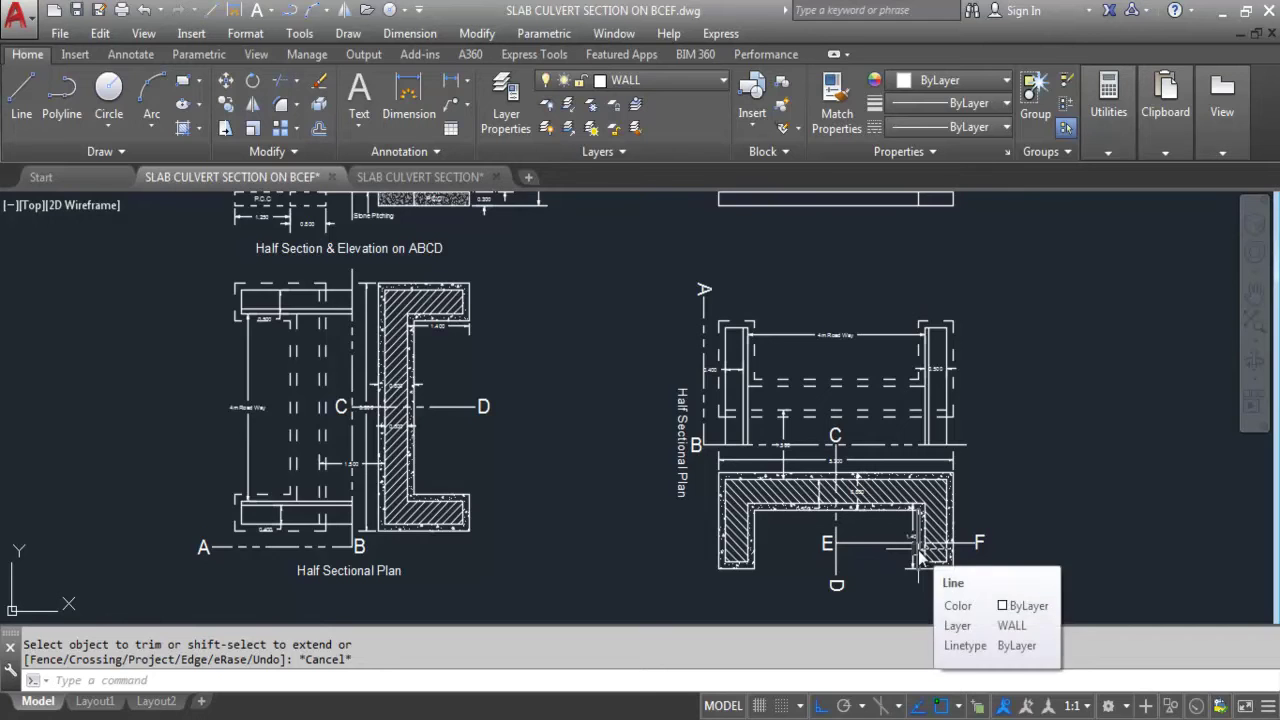
scroll(920, 556, "up", 2)
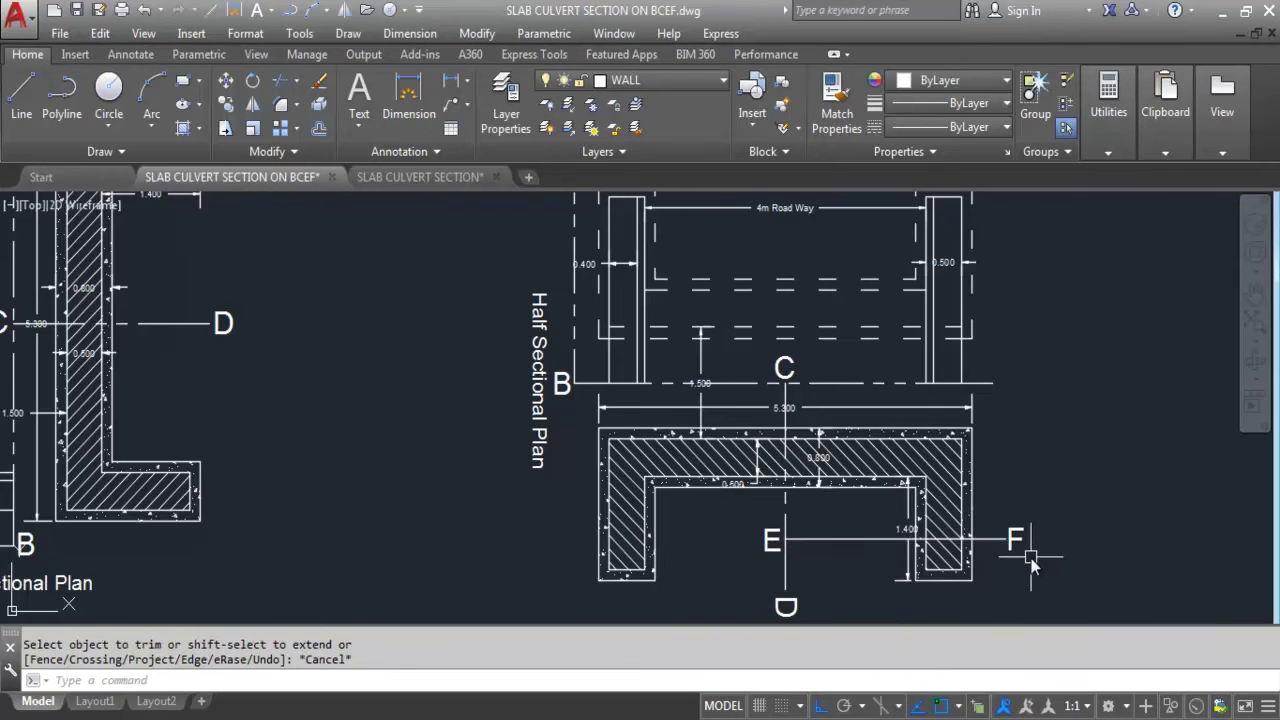
scroll(980, 530, "up", 2)
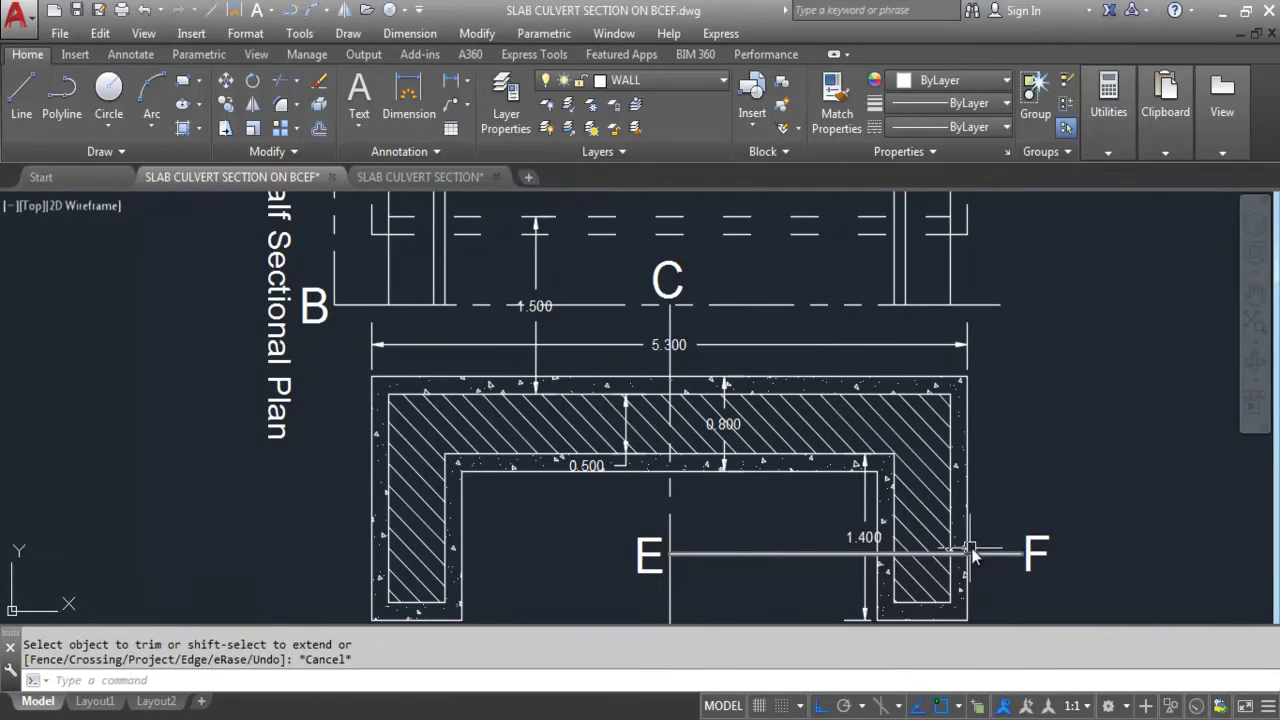
scroll(976, 540, "down", 2)
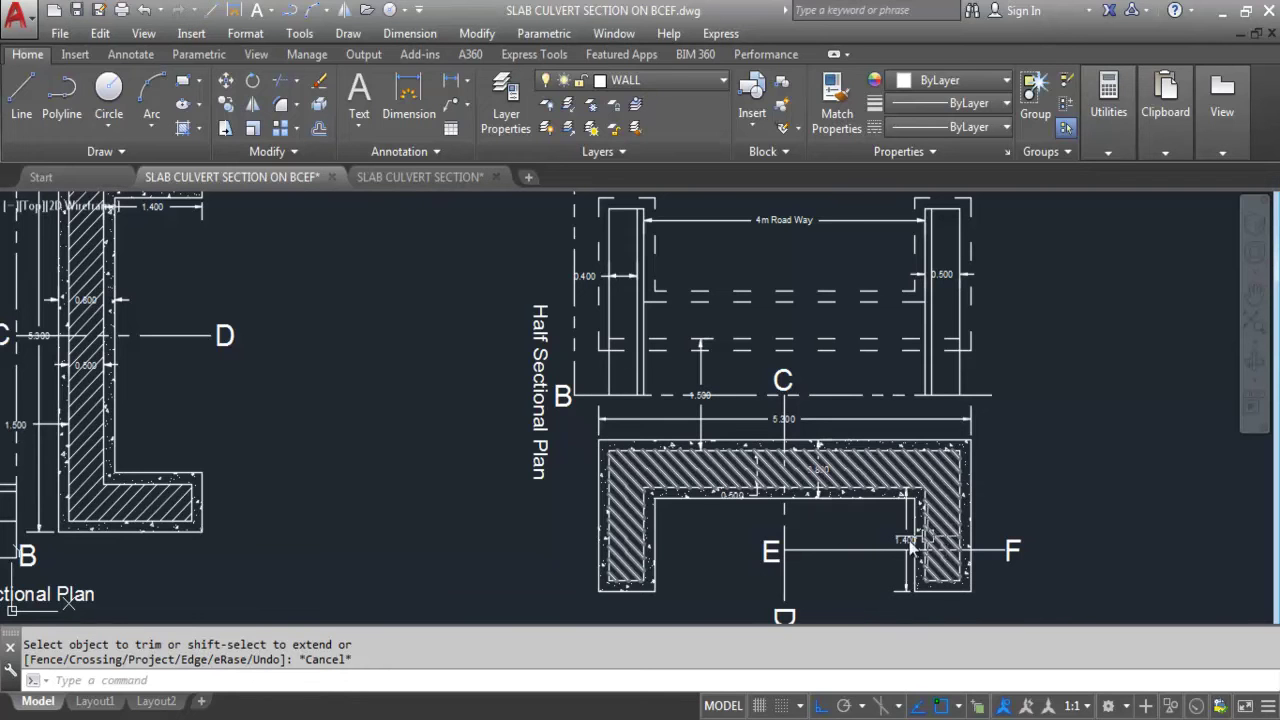
scroll(771, 563, "down", 4)
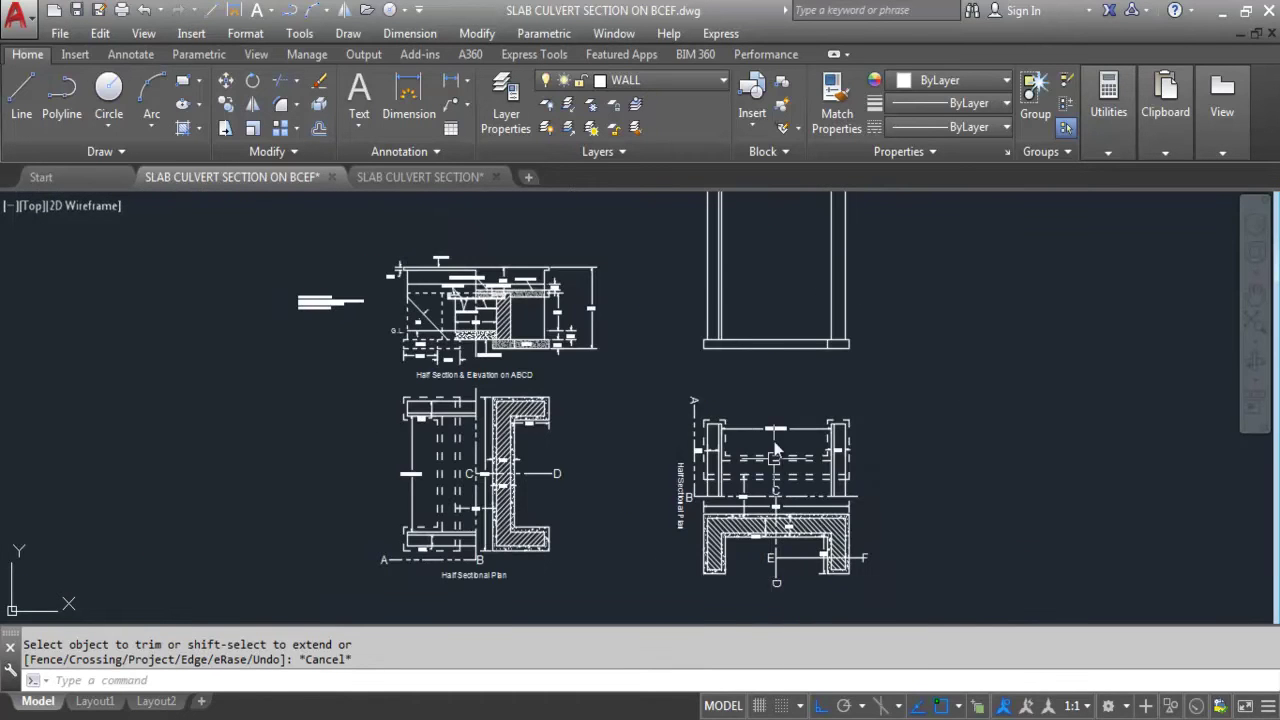
scroll(921, 435, "up", 5)
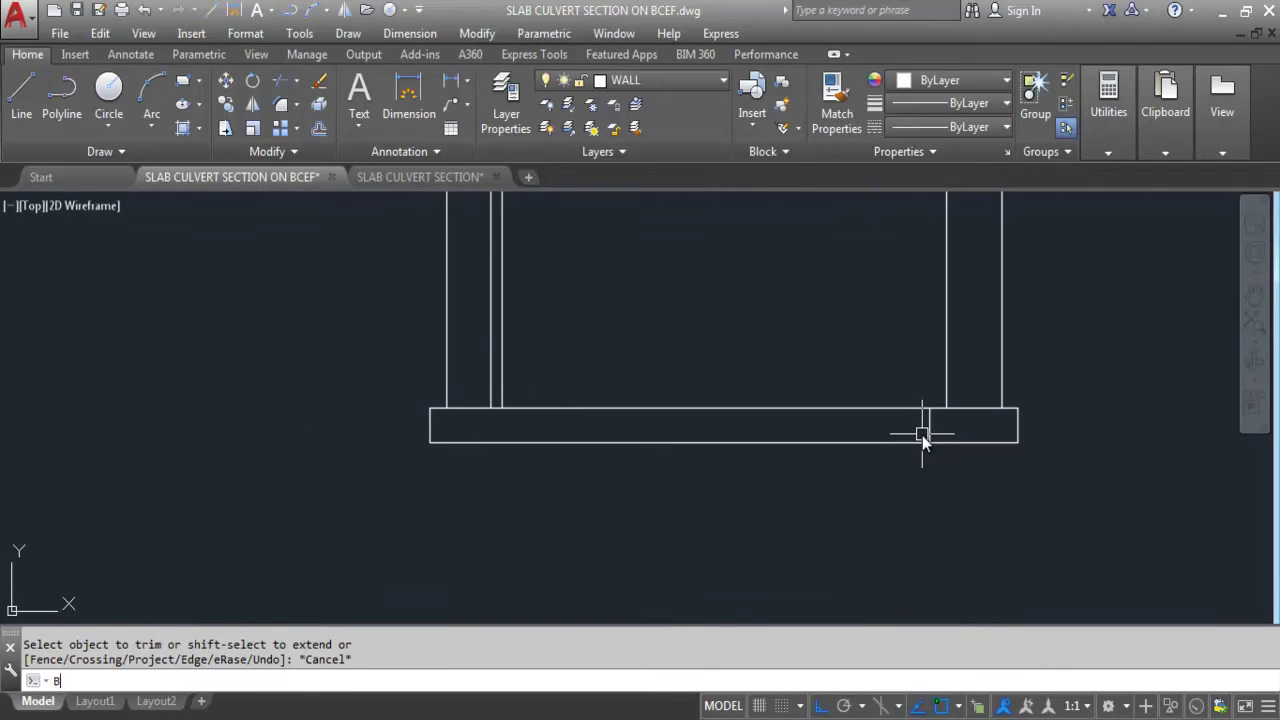
- Break the footing's top and bottom lines just left of the right wall's footing block, opening a gap up to its inner edge
type("R")
key("Return")
scroll(922, 385, "up", 4)
left_click(906, 443)
left_click(937, 443)
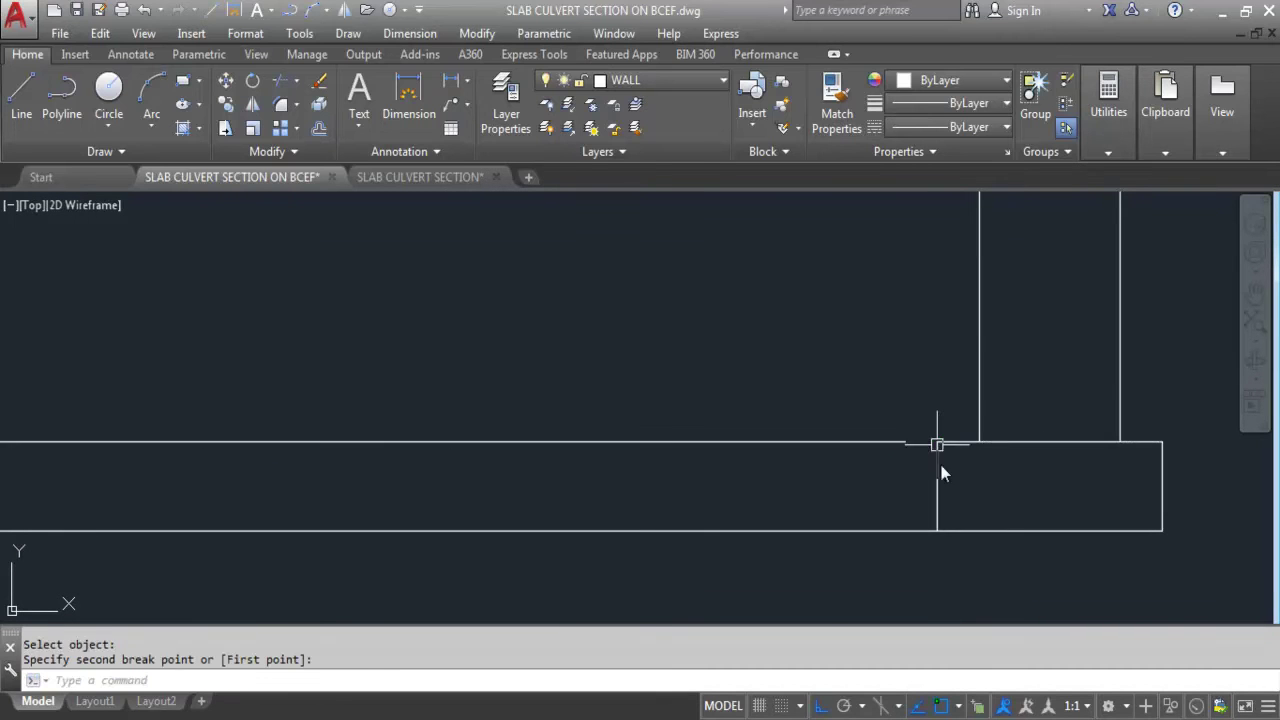
key("Return")
left_click(904, 530)
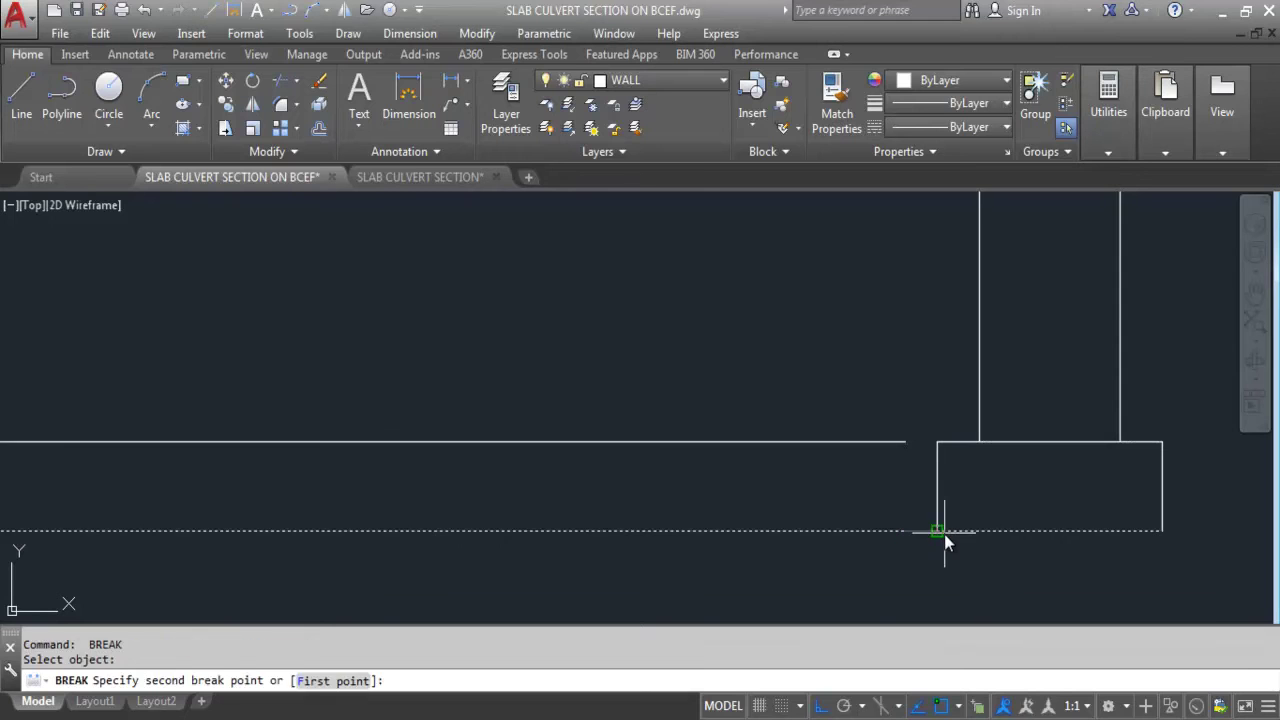
left_click(939, 535)
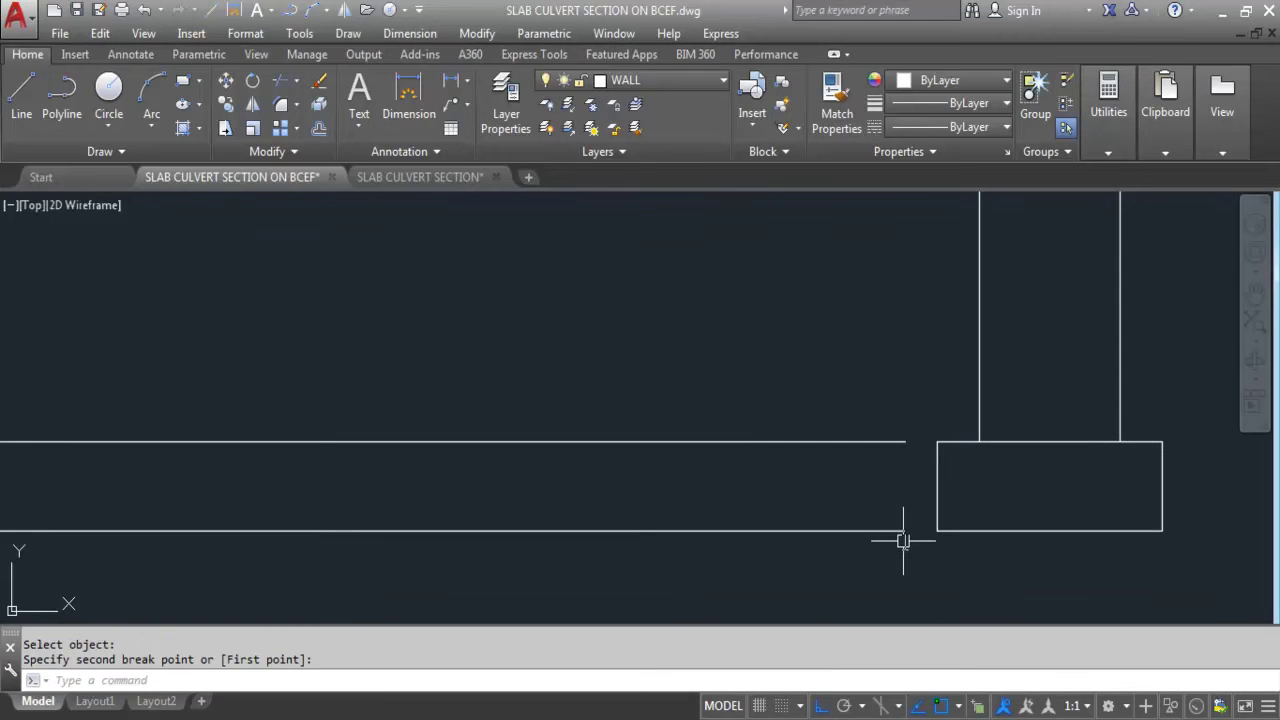
type("j")
key("Return")
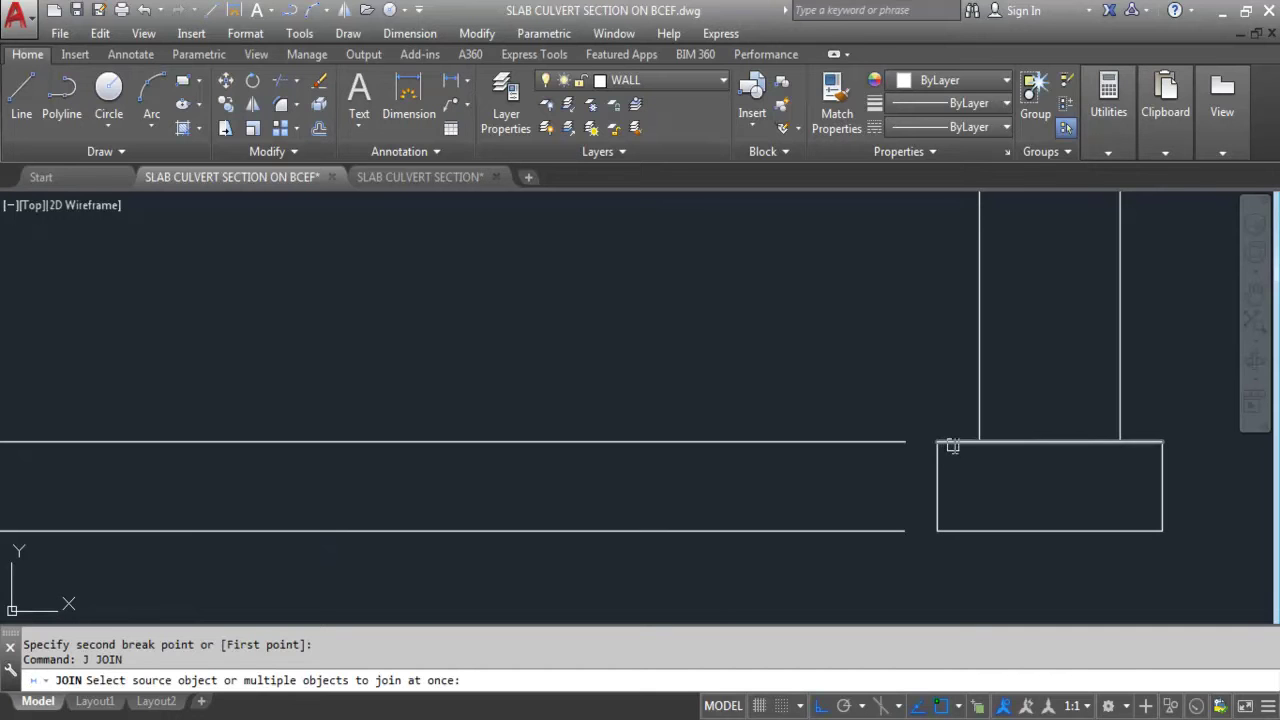
key("Escape")
- Extend the left pieces of the footing's top and bottom lines to the inner edge of the right wall's footing block
type("E")
key("Return")
left_click(936, 486)
key("Return")
left_click(857, 436)
left_click(829, 510)
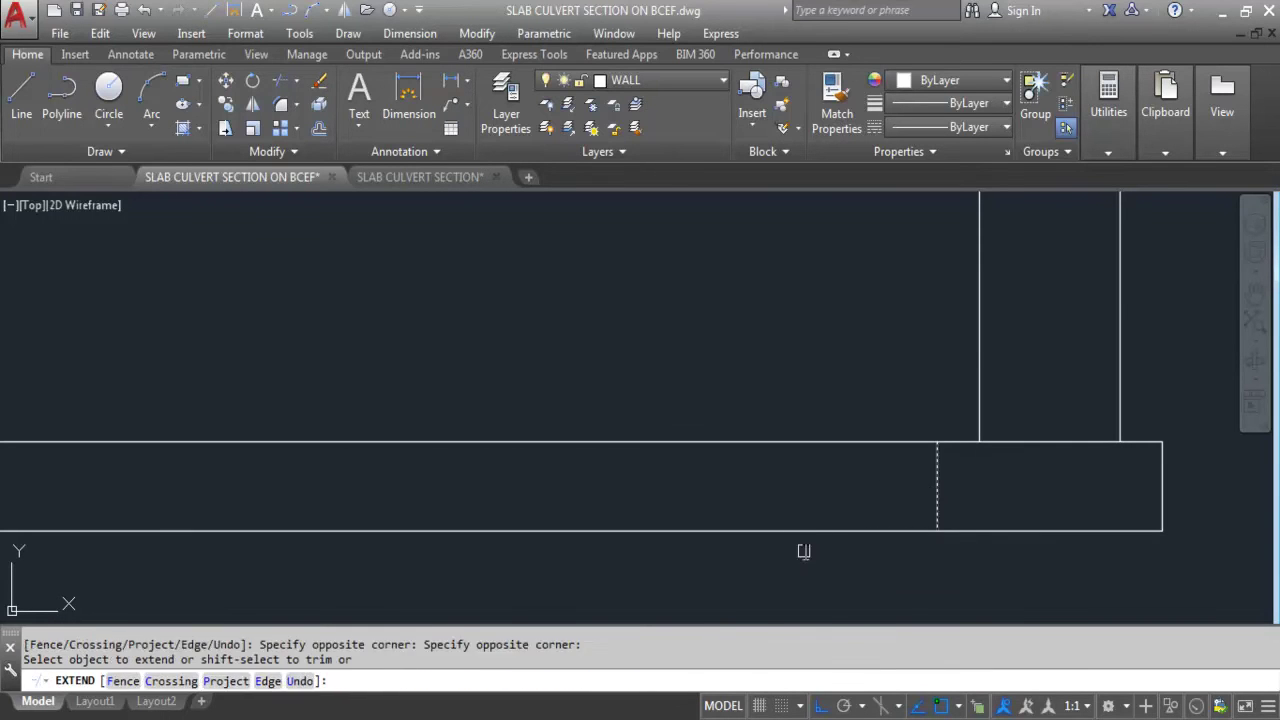
key("Escape")
- Match the left pieces of the footing's top and bottom lines to a dashed line from Half Section & Elevation on ABCD
scroll(903, 363, "down", 2)
scroll(747, 415, "down", 2)
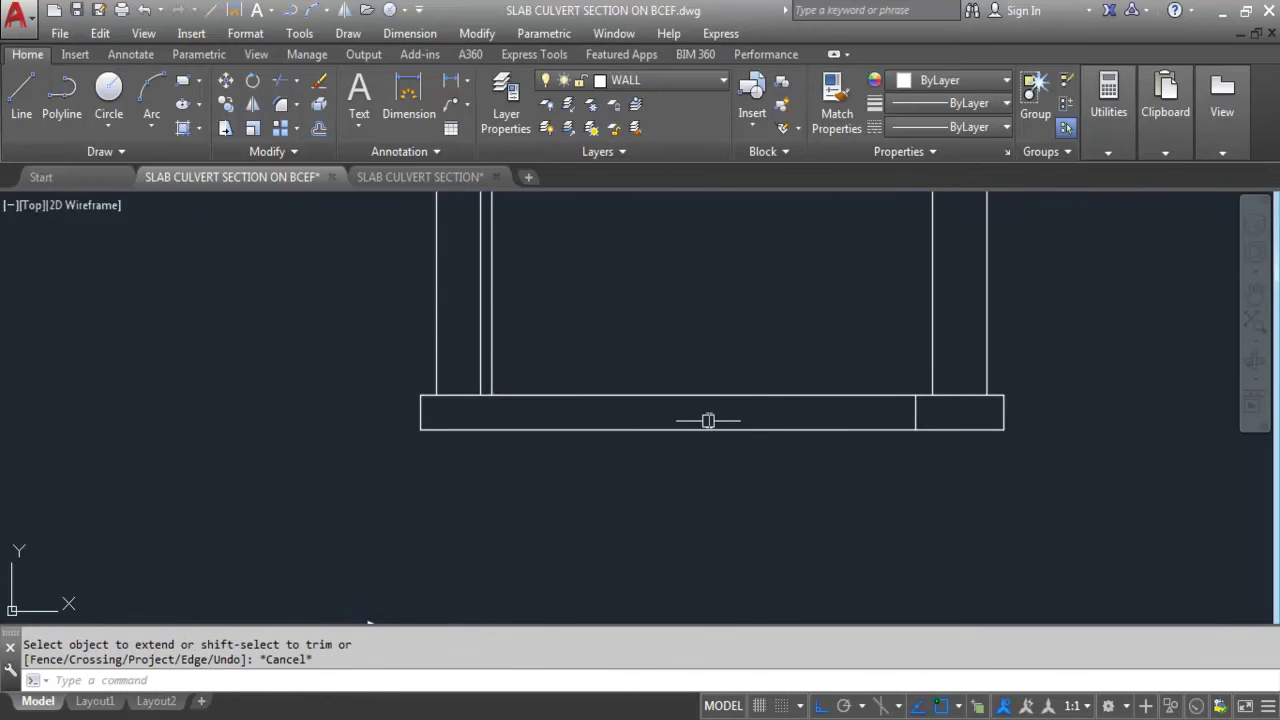
scroll(712, 418, "down", 3)
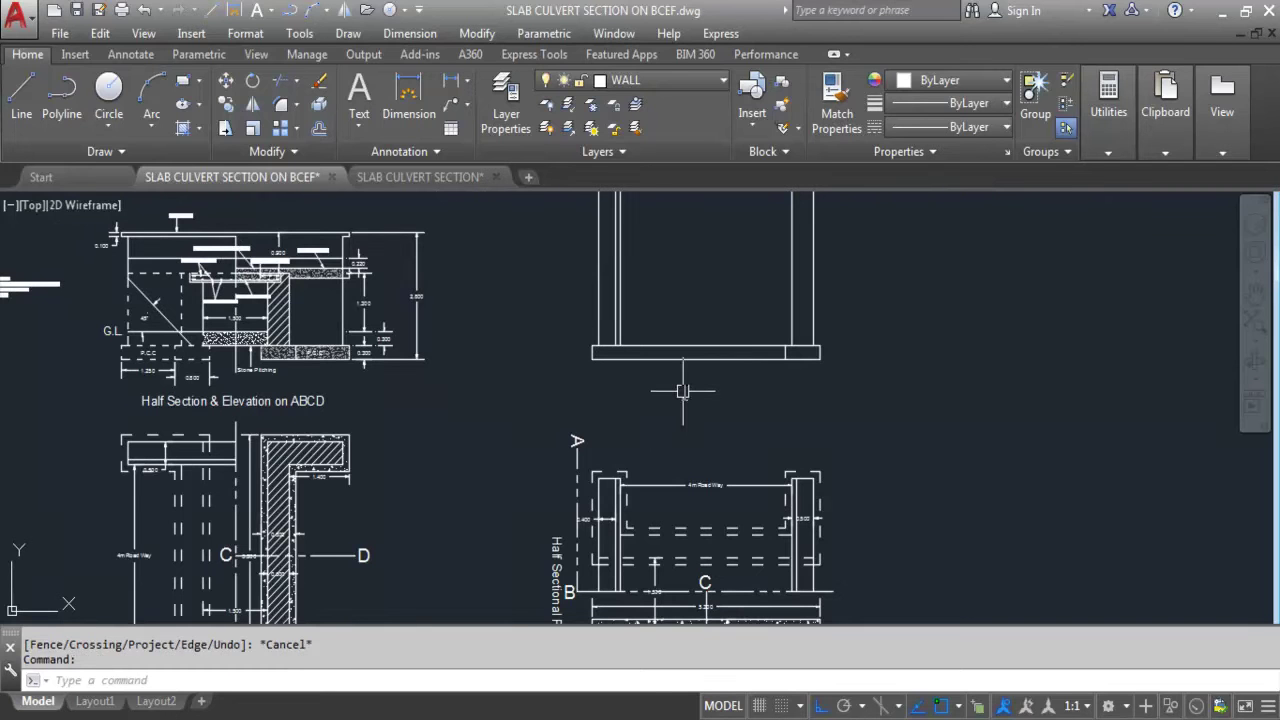
type("a")
key("Return")
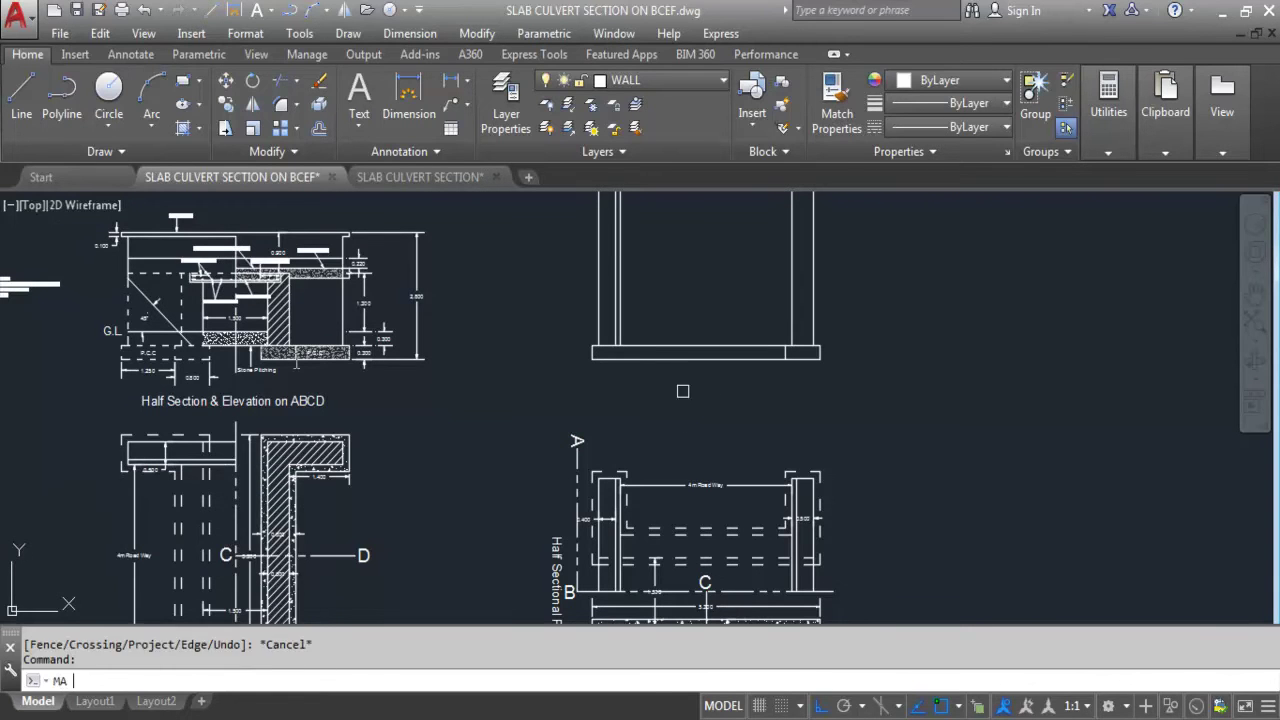
scroll(160, 308, "up", 4)
left_click(212, 309)
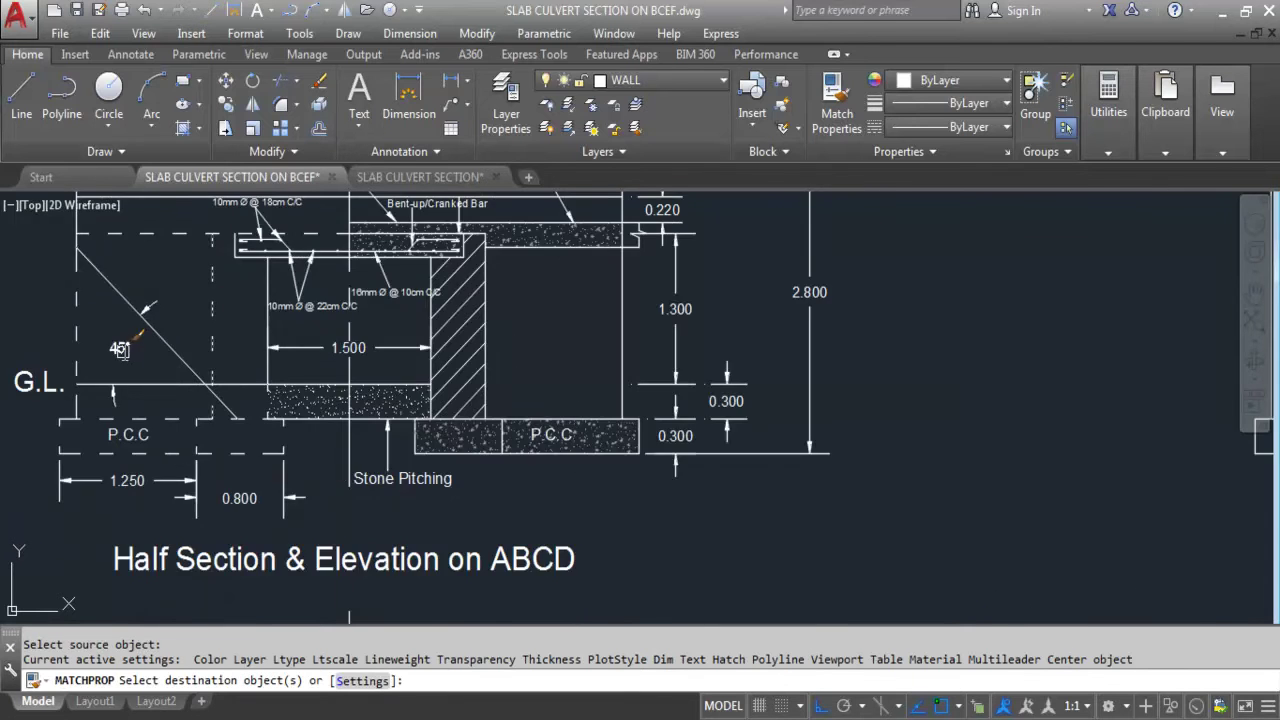
scroll(125, 362, "down", 4)
scroll(625, 364, "up", 2)
left_click(628, 368)
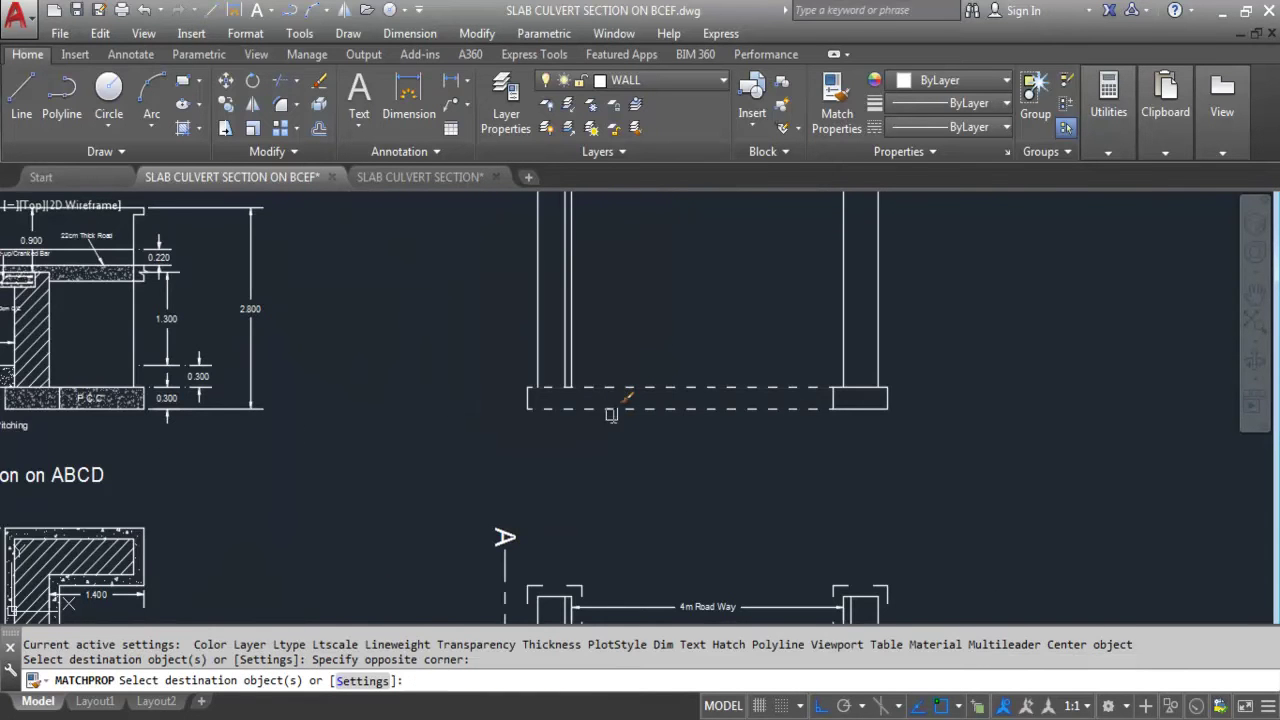
- Apply the same dashed line properties to the footing's short left end line and end the matching
scroll(538, 399, "up", 3)
left_click(560, 425)
left_click(430, 365)
scroll(553, 411, "down", 3)
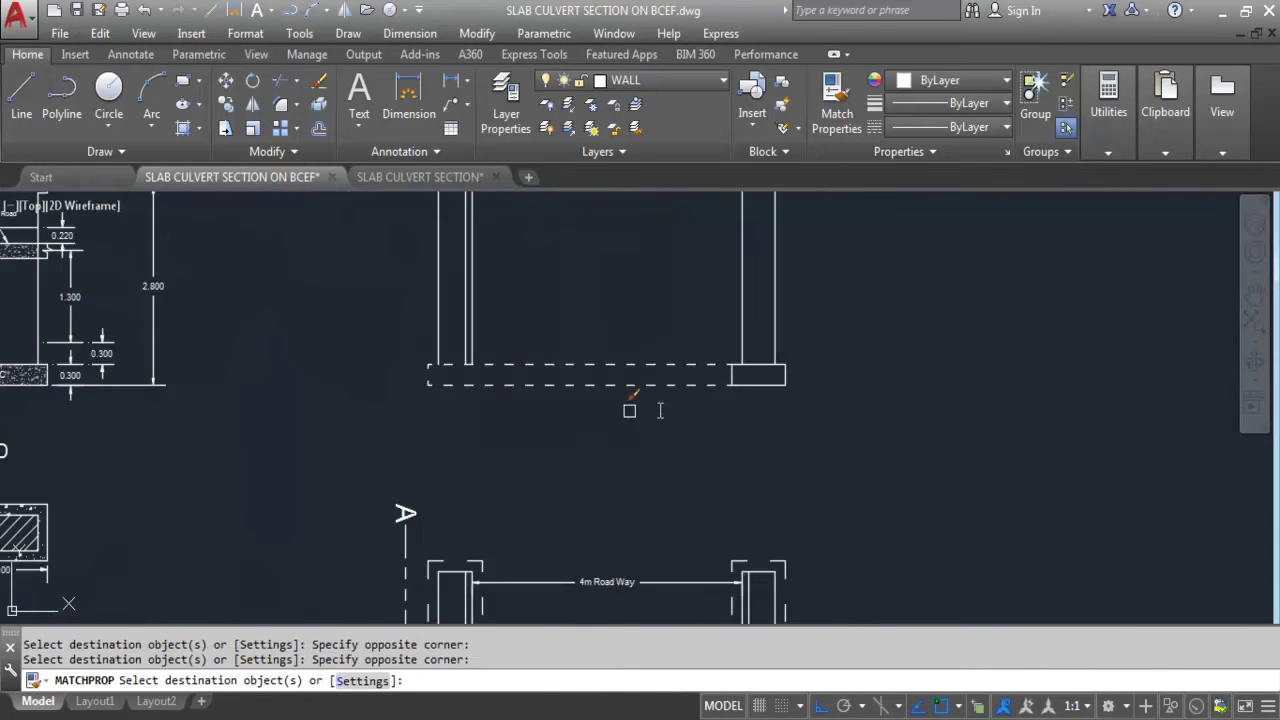
scroll(760, 423, "up", 3)
scroll(743, 434, "down", 3)
key("Escape")
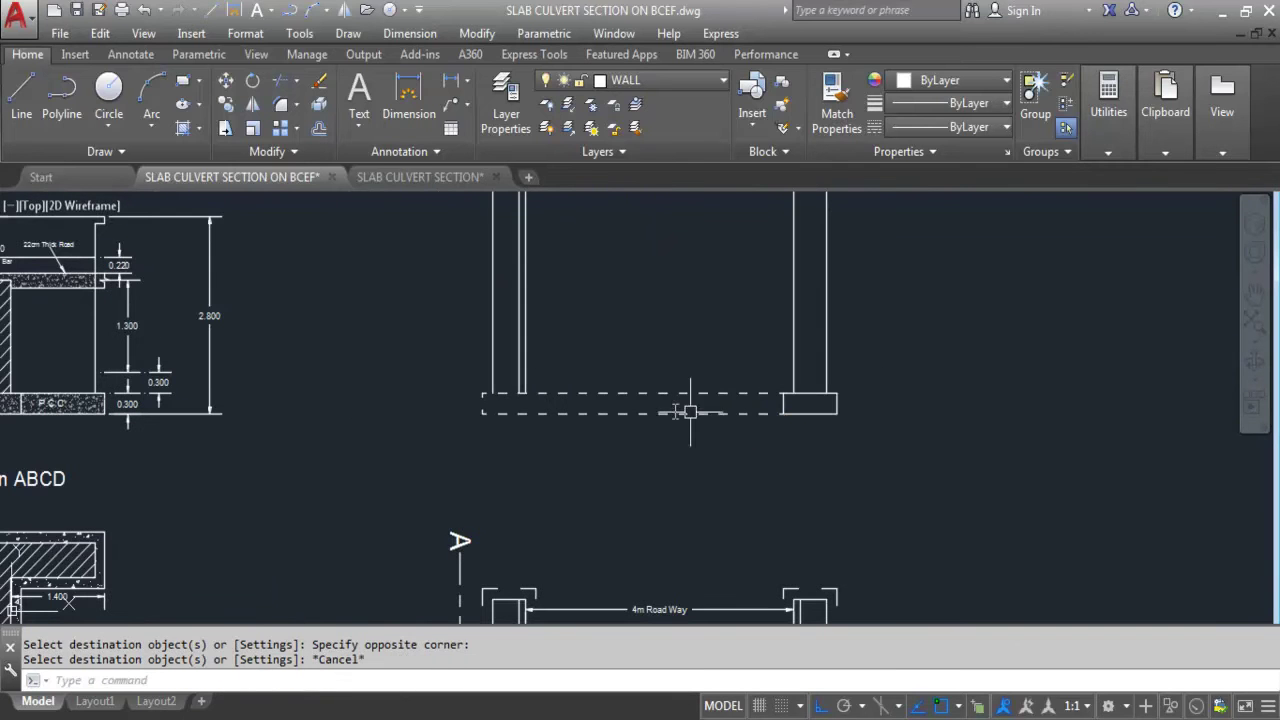
key("Escape")
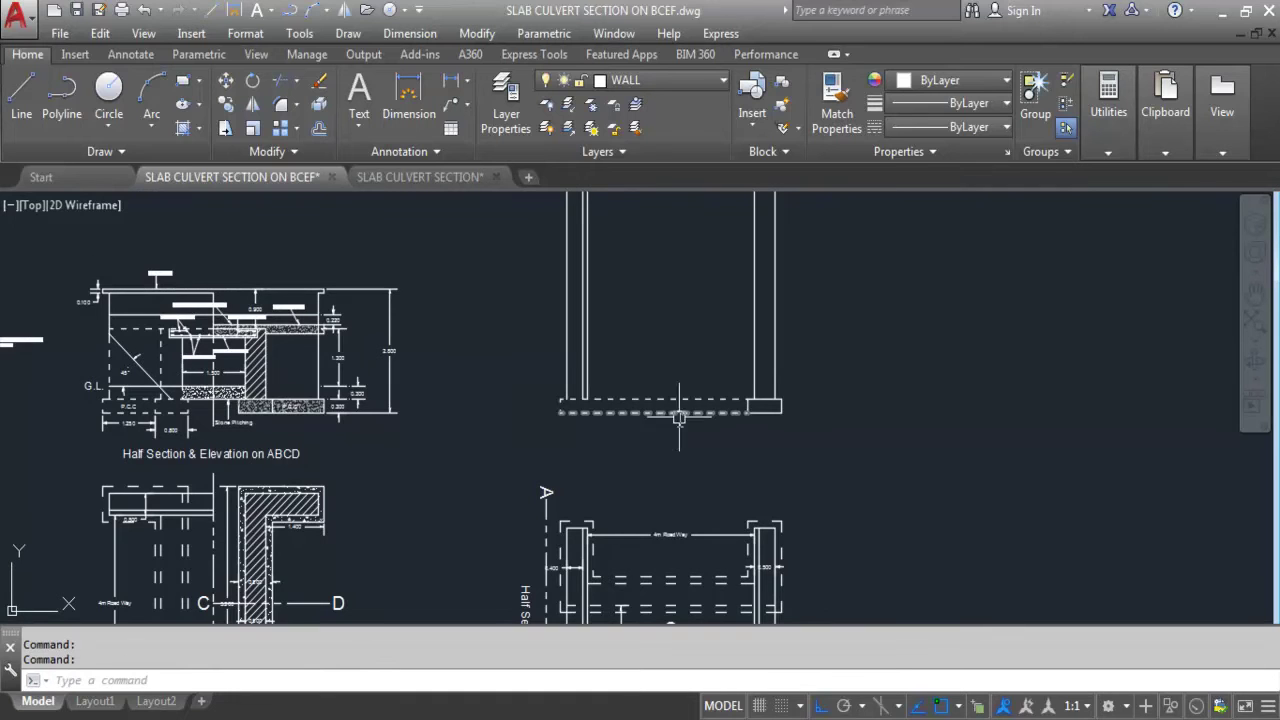
- Compare the section's dashed and solid footing parts with the rotated plan along the section line from B through C and E to F
scroll(710, 408, "up", 1)
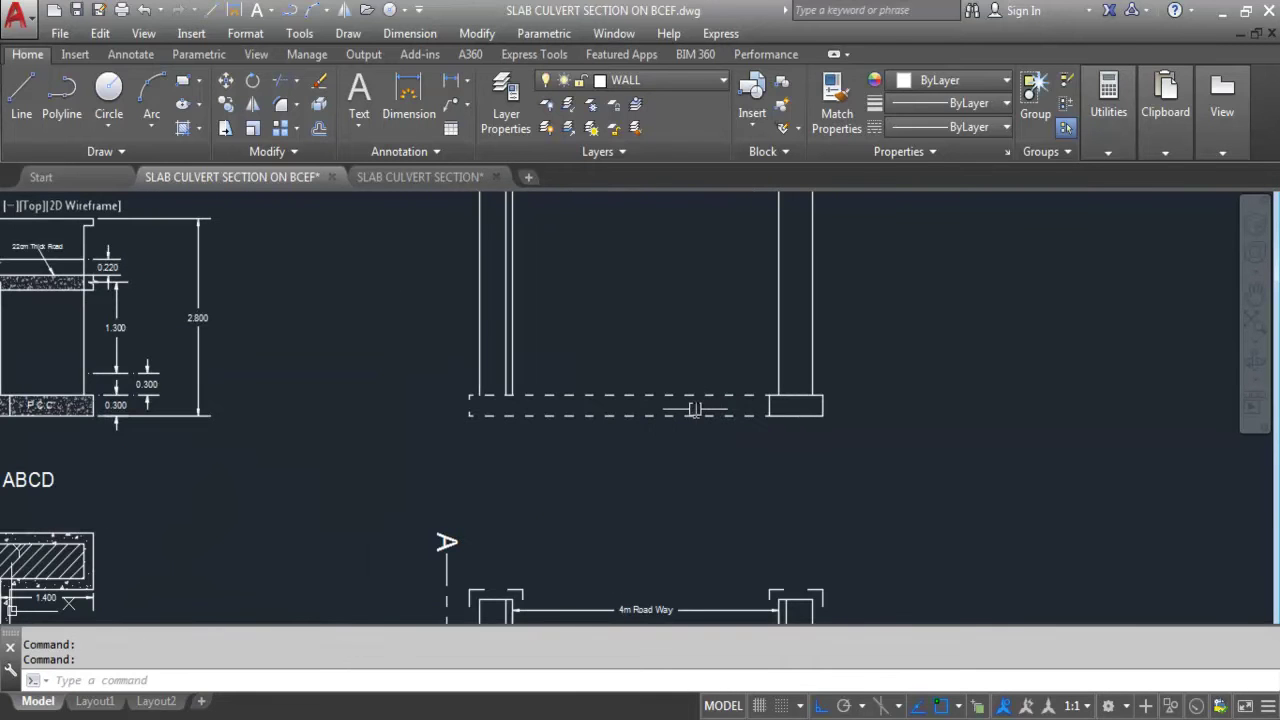
scroll(667, 378, "down", 1)
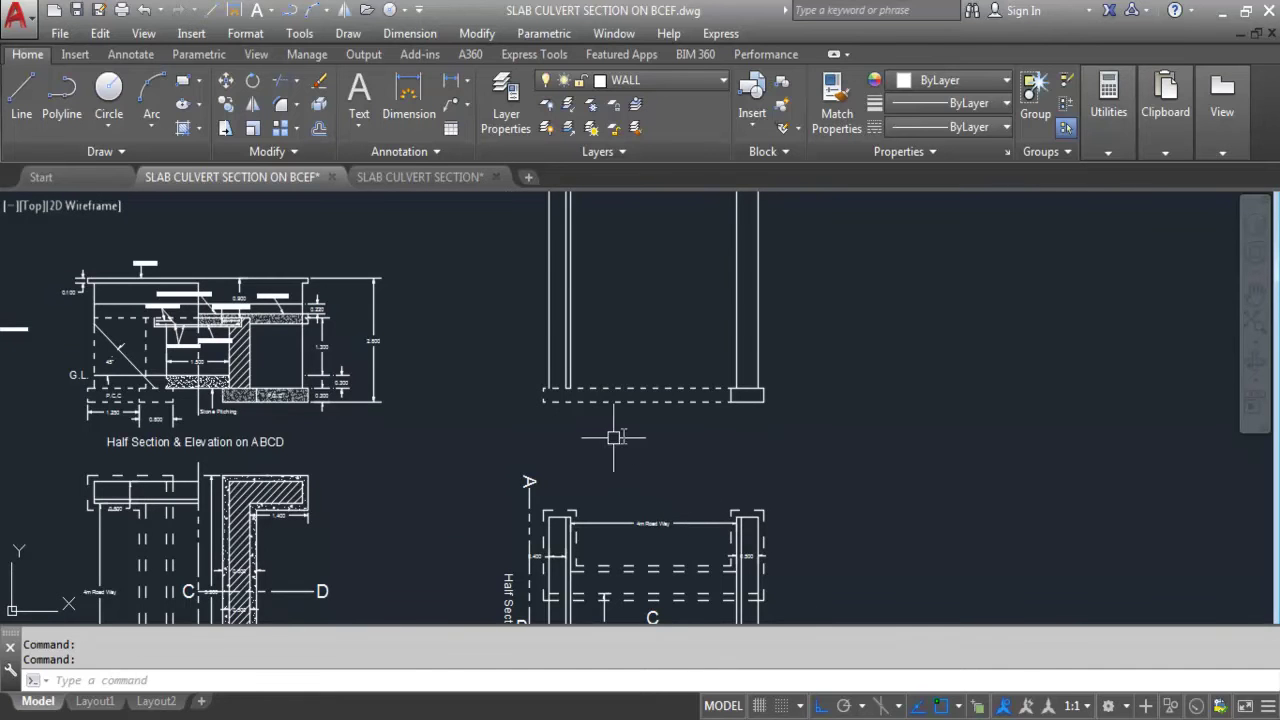
scroll(588, 352, "down", 1)
scroll(588, 352, "up", 1)
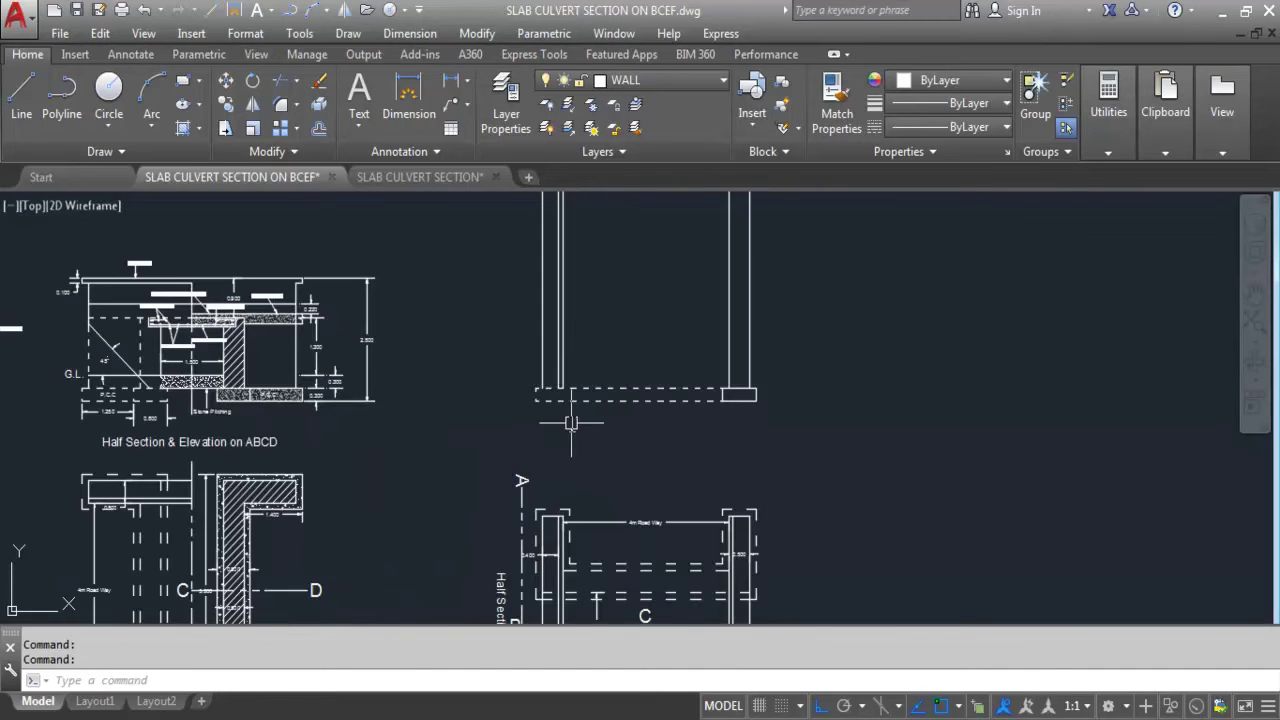
scroll(486, 371, "up", 3)
scroll(516, 395, "down", 5)
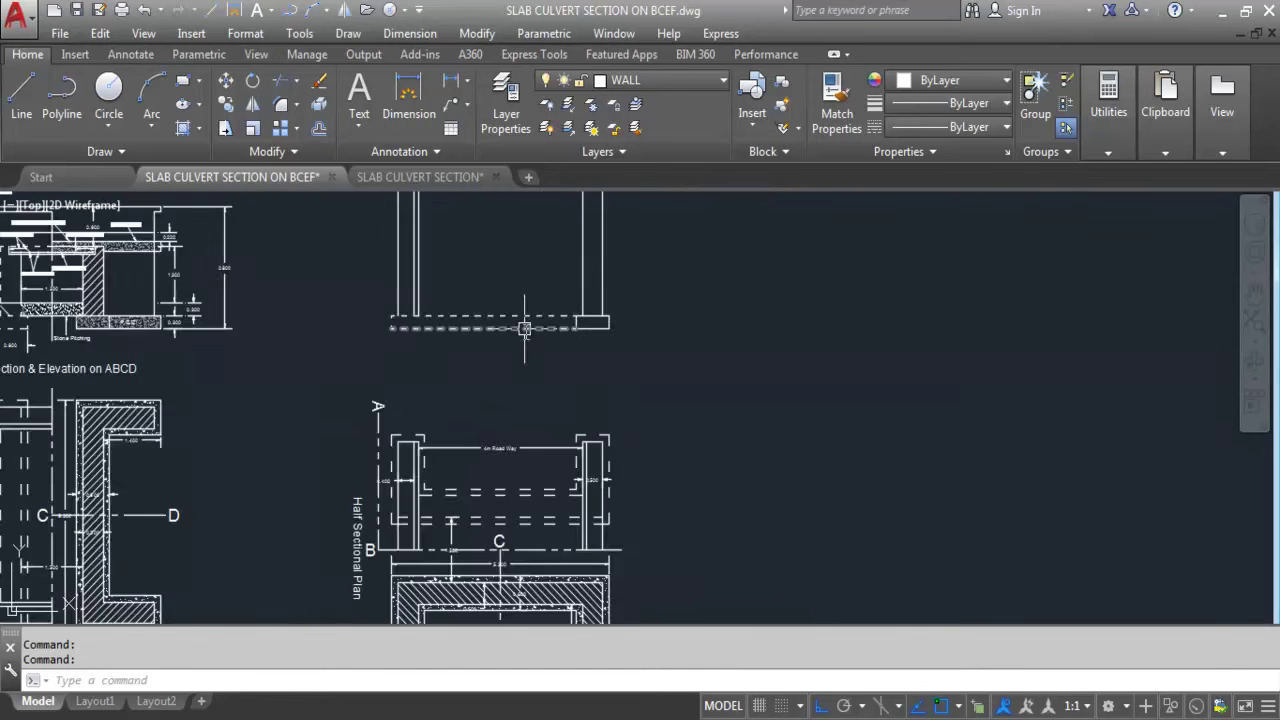
scroll(352, 484, "up", 3)
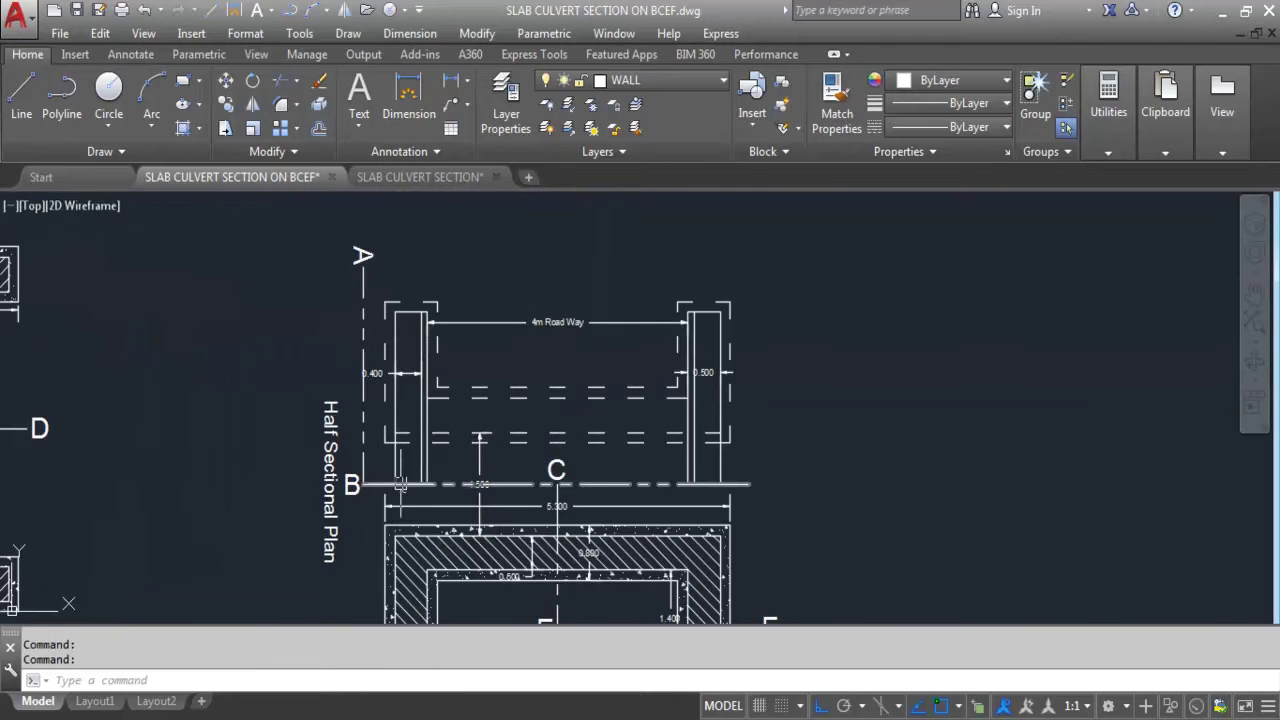
scroll(566, 490, "down", 1)
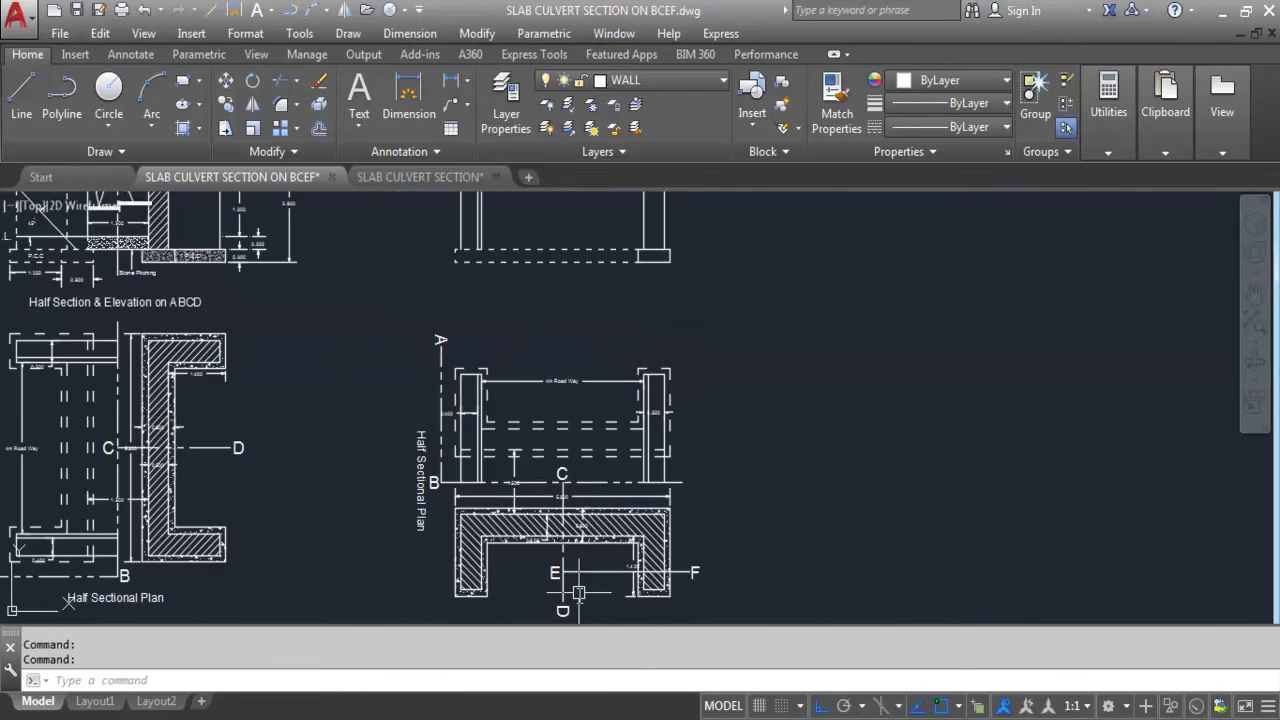
scroll(630, 576, "up", 1)
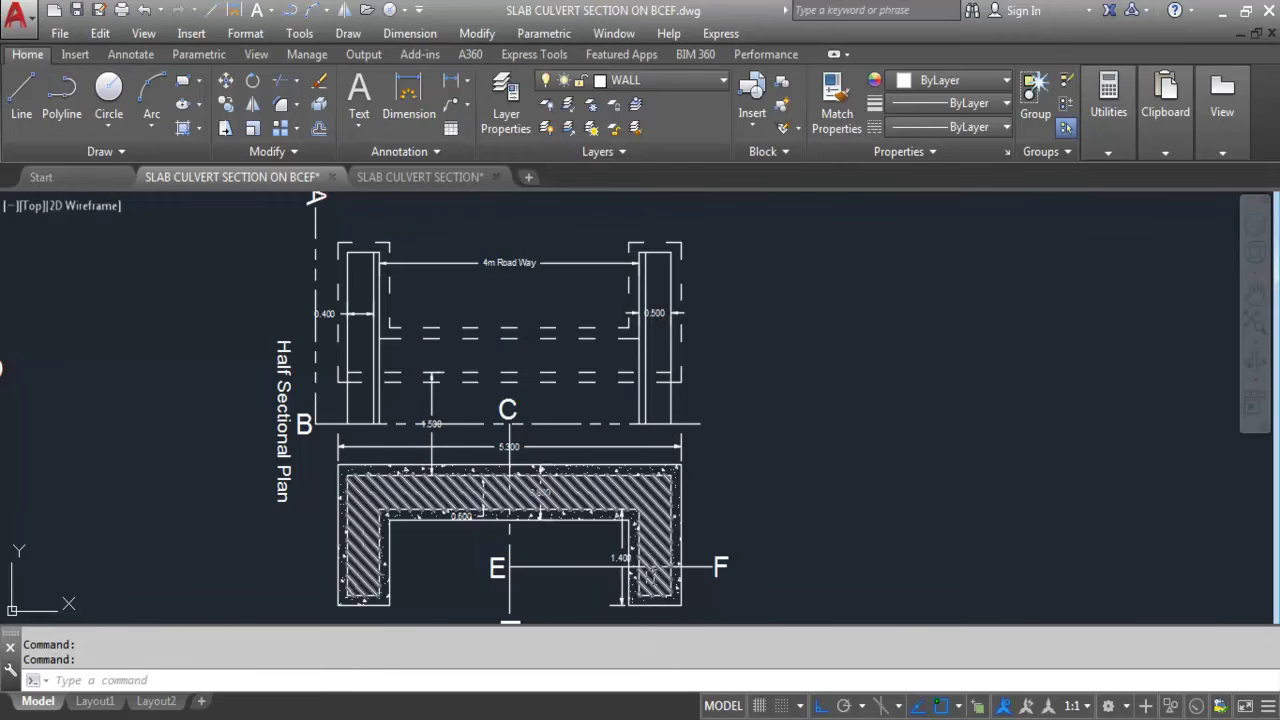
scroll(652, 572, "up", 1)
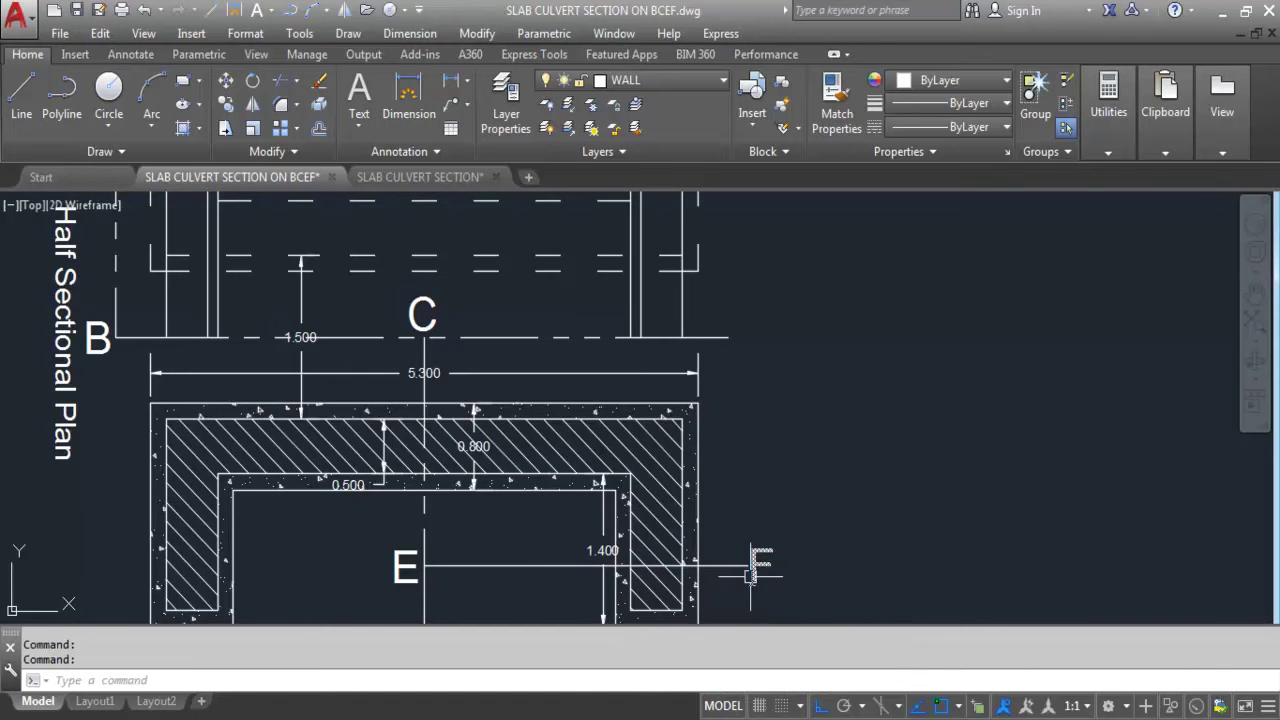
scroll(718, 596, "down", 1)
scroll(730, 590, "down", 1)
scroll(646, 227, "up", 1)
scroll(710, 287, "up", 1)
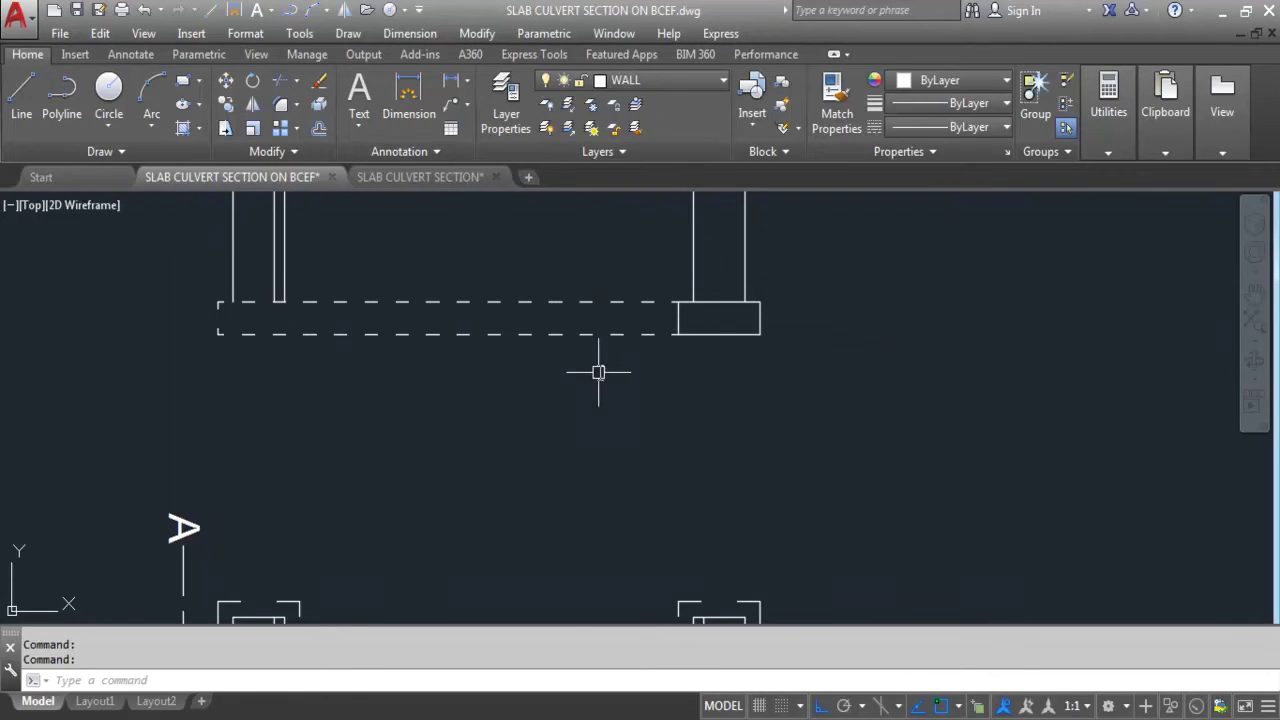
scroll(584, 366, "down", 3)
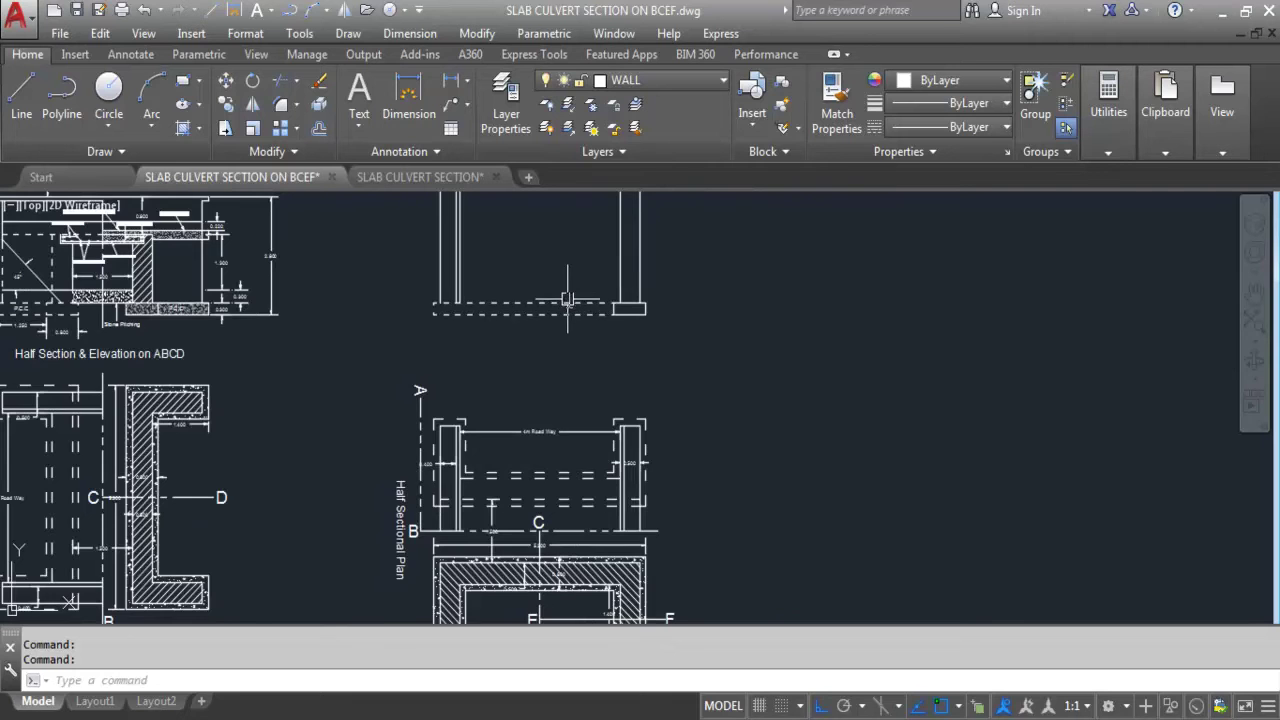
scroll(561, 452, "up", 3)
scroll(530, 530, "up", 3)
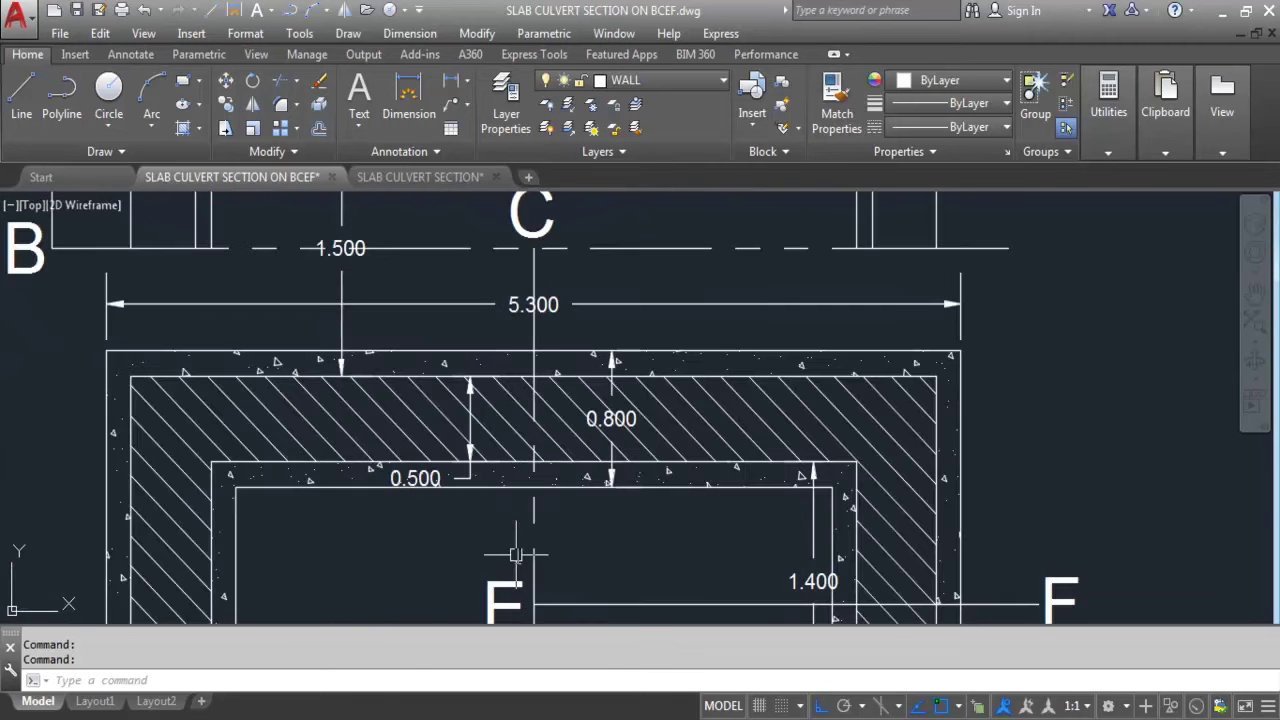
- Draw a vertical construction line through the end of section line CD in the rotated plan, running up through the new section
scroll(537, 517, "down", 3)
scroll(555, 495, "down", 3)
type("xl")
key("Return")
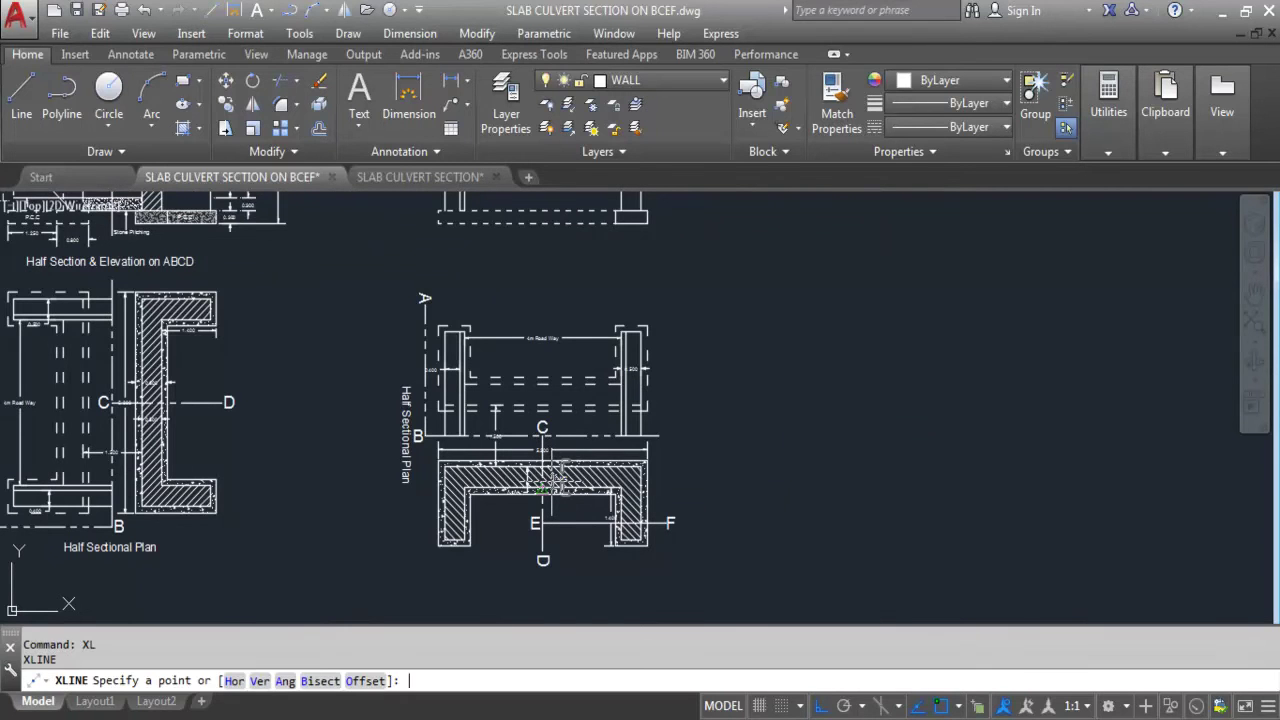
key("Return")
scroll(547, 449, "up", 8)
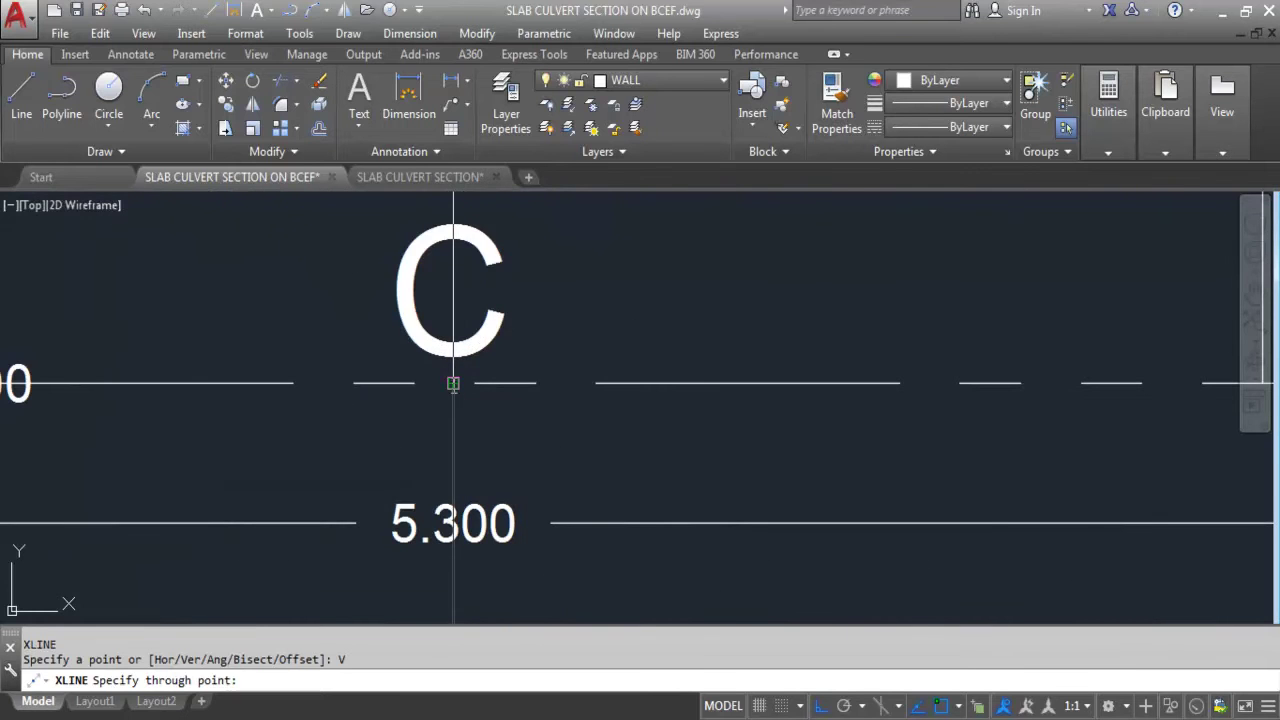
scroll(470, 420, "down", 5)
scroll(500, 457, "up", 5)
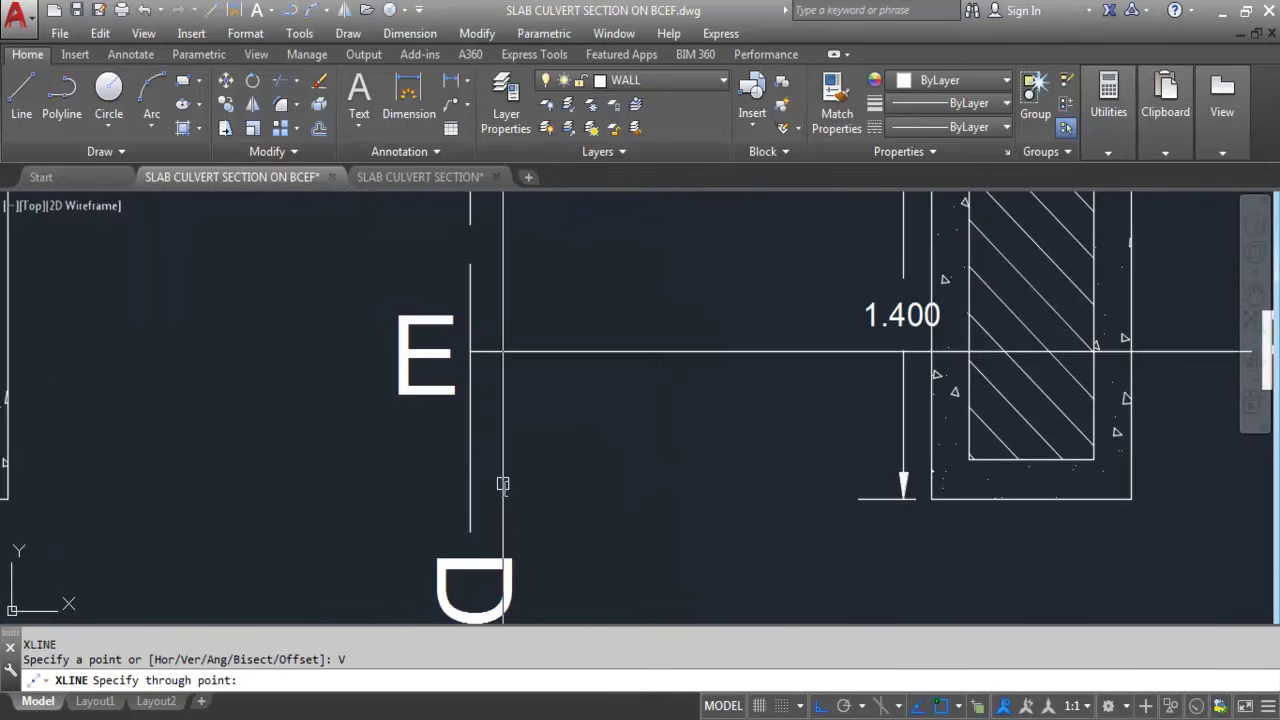
left_click(470, 532)
scroll(651, 551, "down", 6)
scroll(620, 268, "up", 5)
key("Escape")
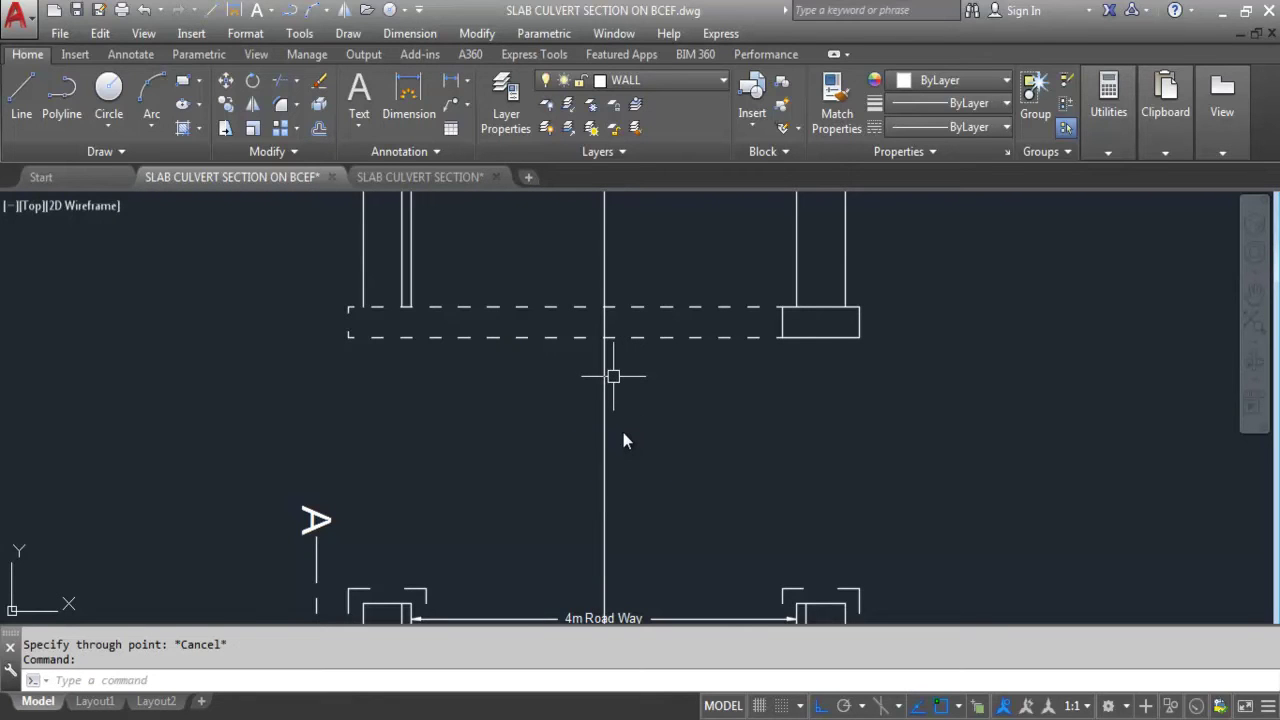
- Break the vertical construction line just below the section's footing and delete the lower part that crosses the plan
key("Return")
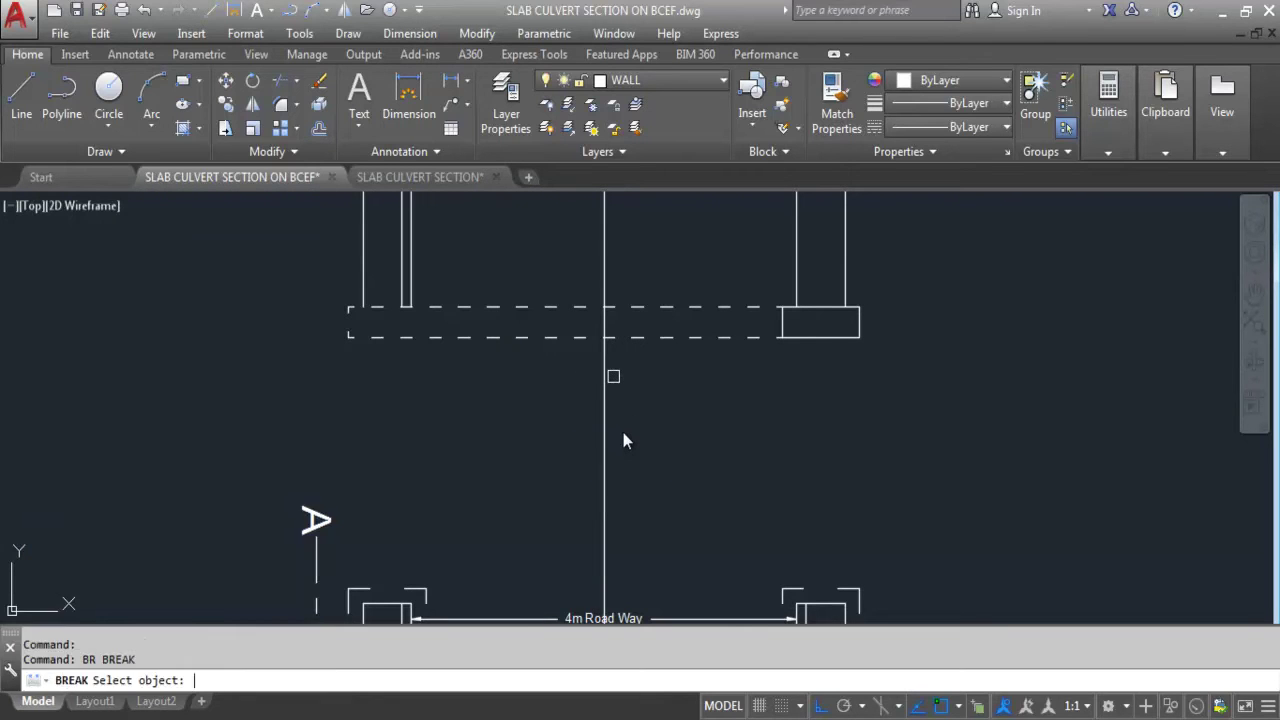
left_click(604, 410)
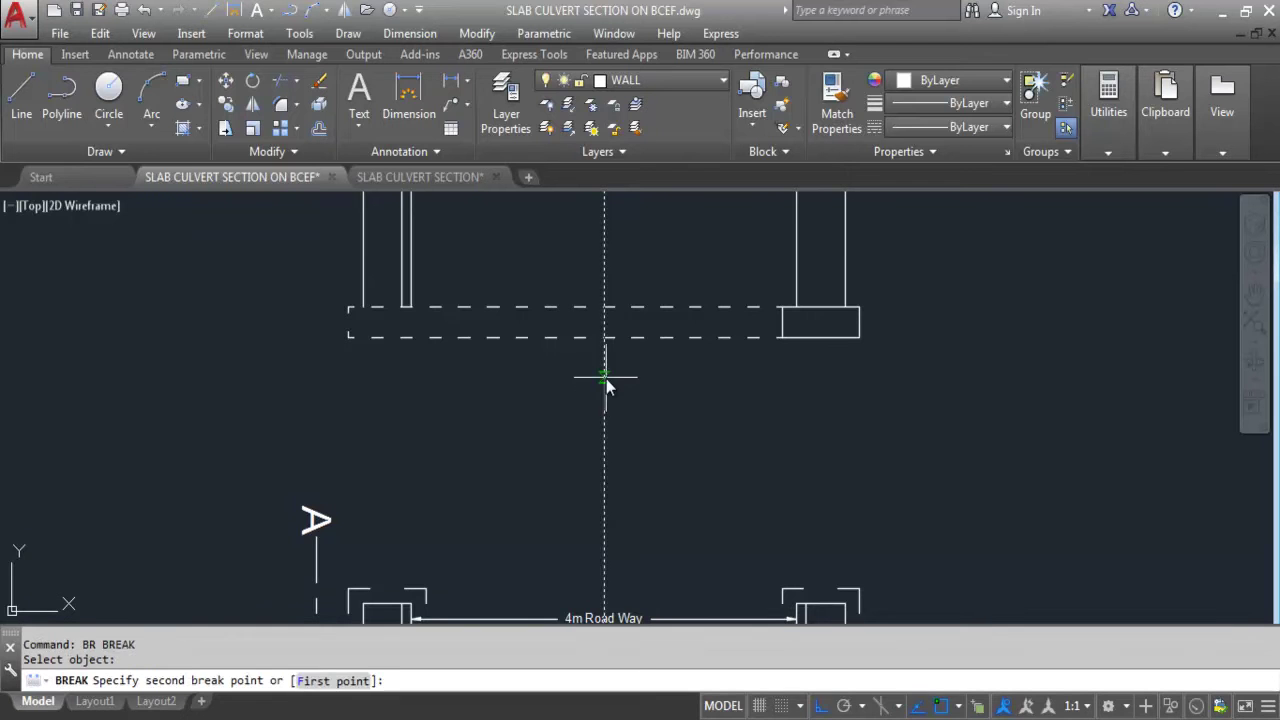
left_click(605, 376)
left_click(620, 489)
left_click(580, 487)
scroll(622, 380, "down", 6)
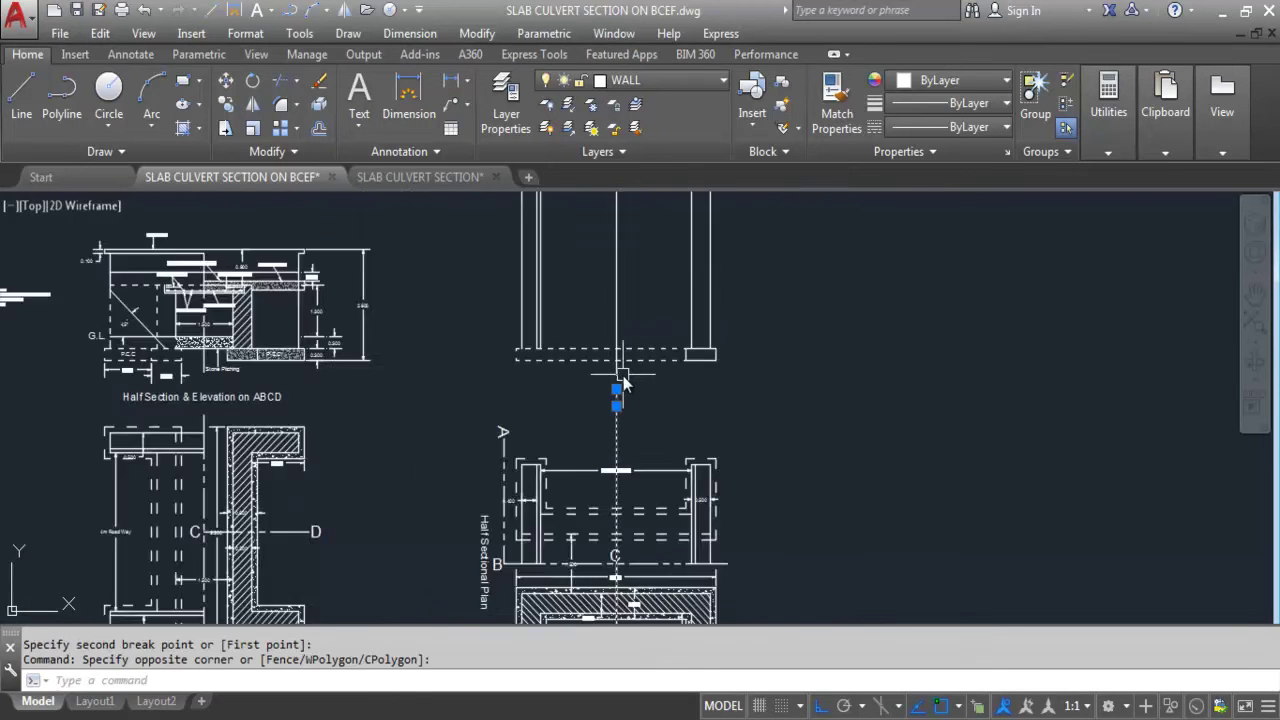
key("Delete")
- Match the properties of section line CD in the rotated plan to the vertical construction line through the new section
scroll(620, 286, "up", 6)
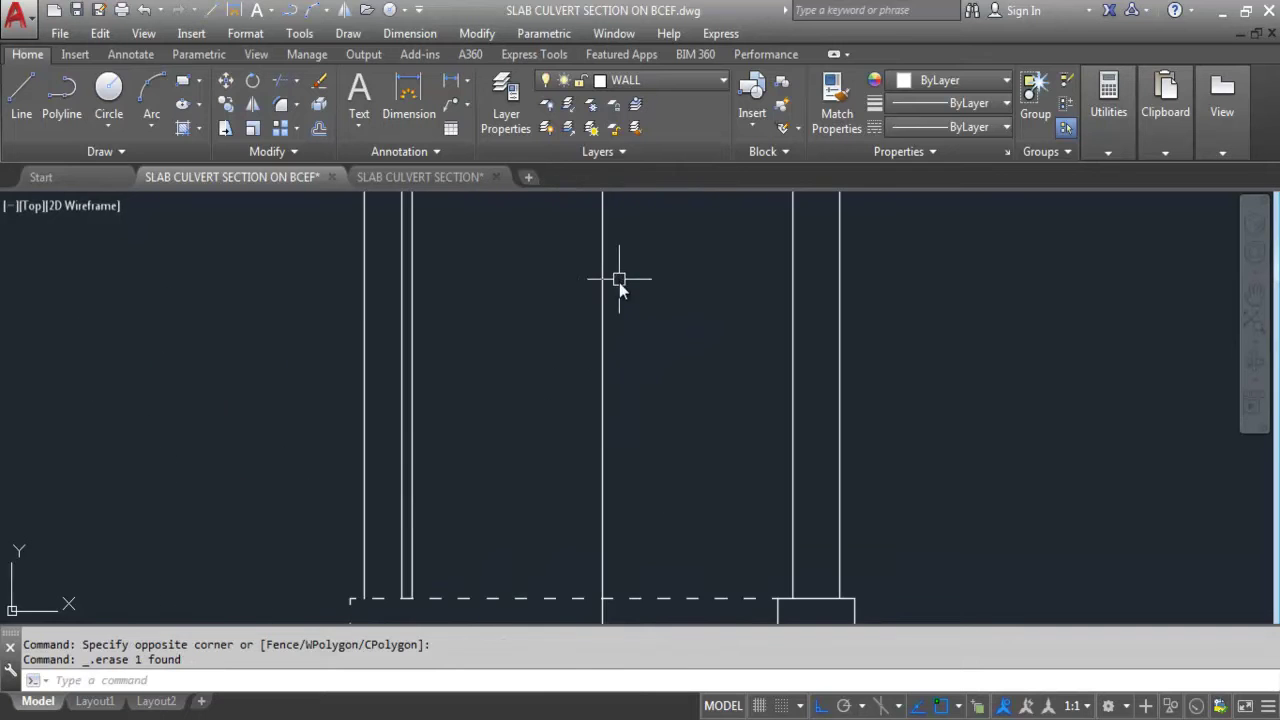
scroll(623, 414, "down", 4)
scroll(650, 505, "up", 3)
scroll(612, 445, "down", 5)
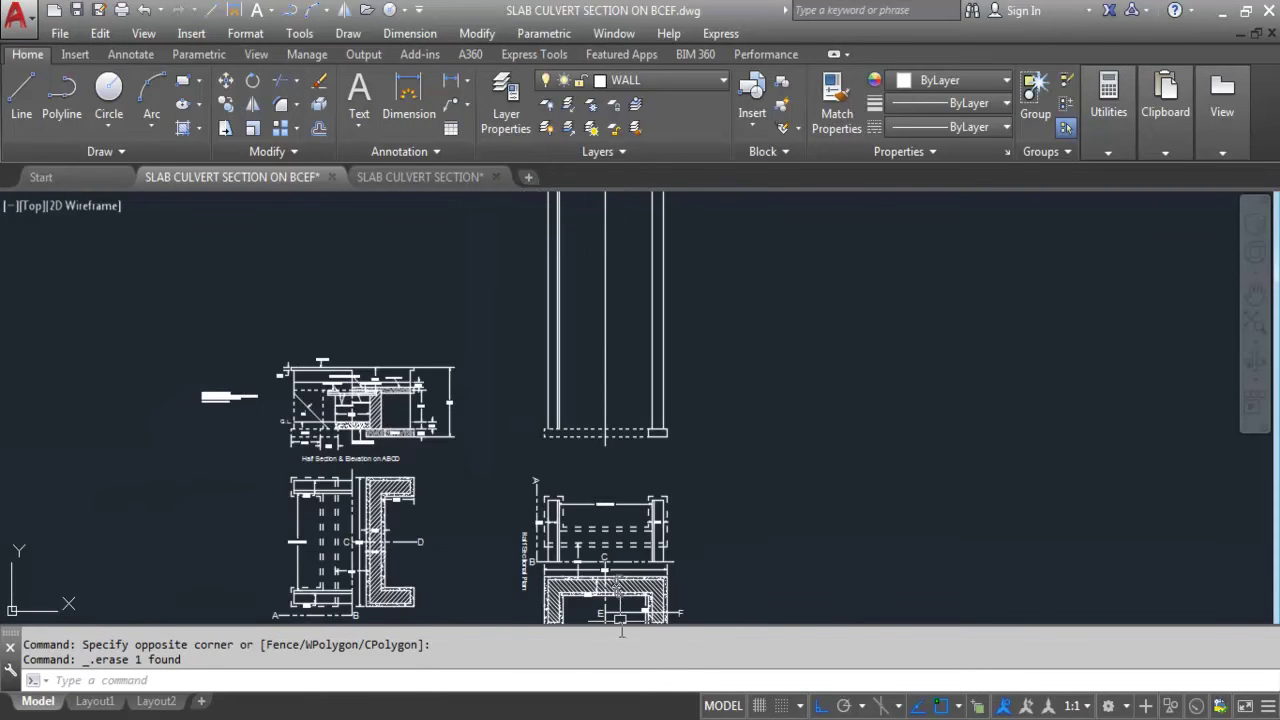
scroll(565, 565, "up", 5)
type("M")
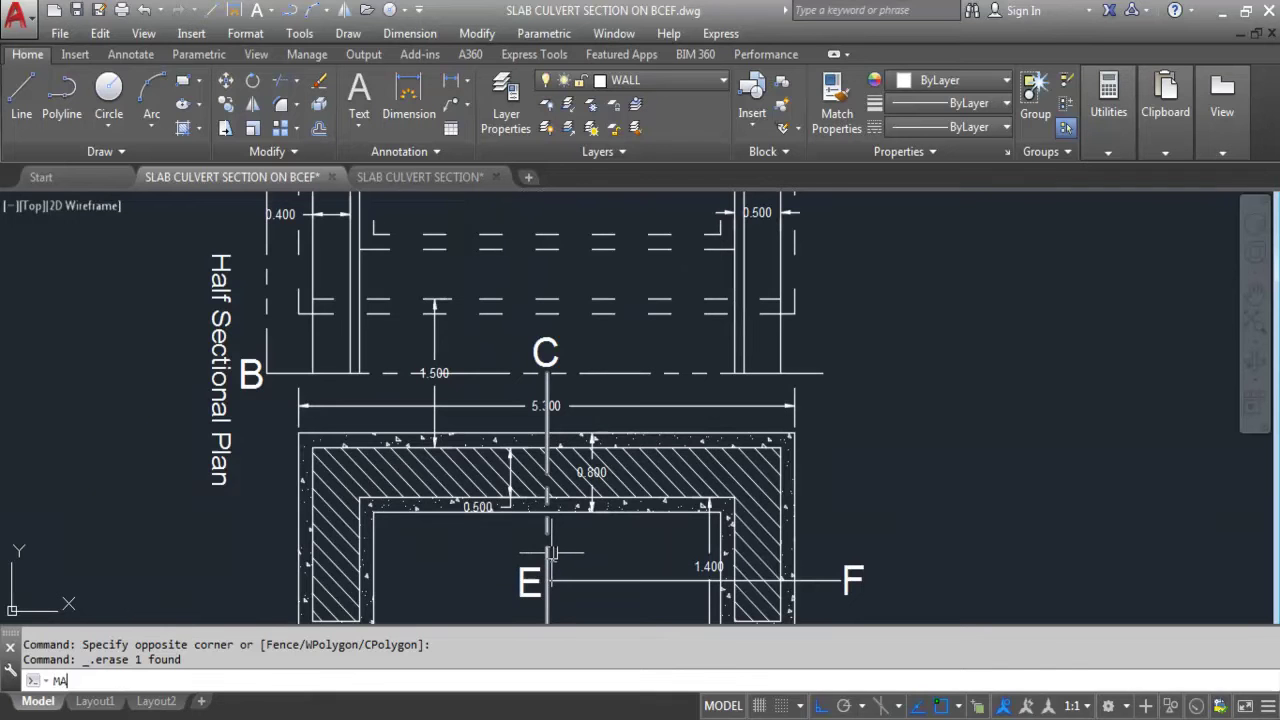
type("A")
key("Return")
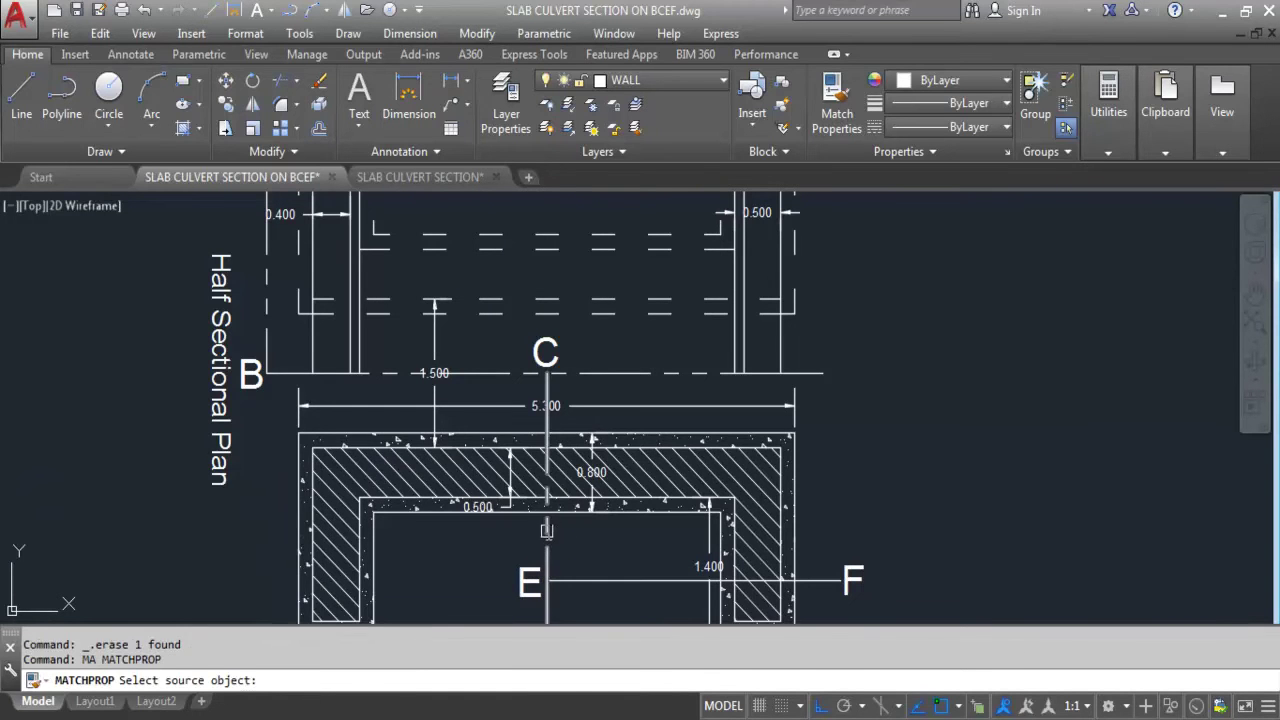
left_click(549, 555)
scroll(576, 596, "down", 2)
scroll(576, 596, "down", 2)
left_click(590, 245)
left_click(520, 305)
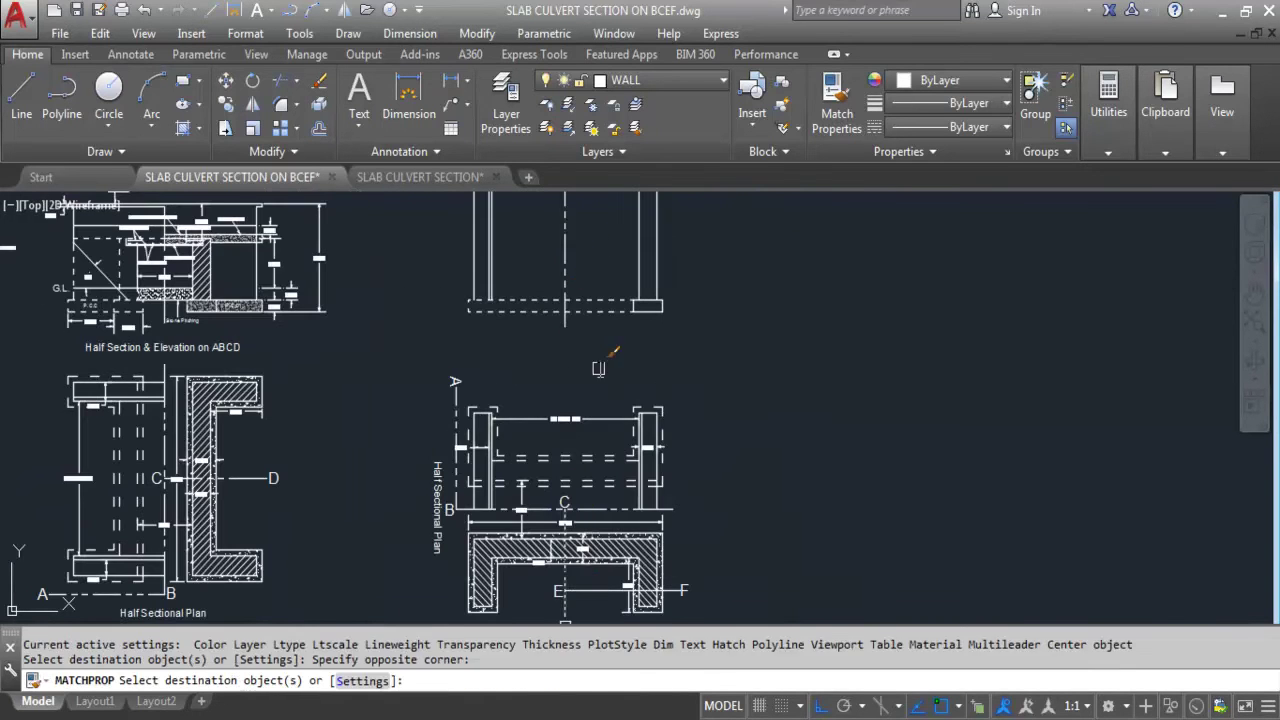
key("Escape")
- Measure the height of the section's solid footing block with a linear dimension, without placing the dimension
scroll(562, 205, "up", 2)
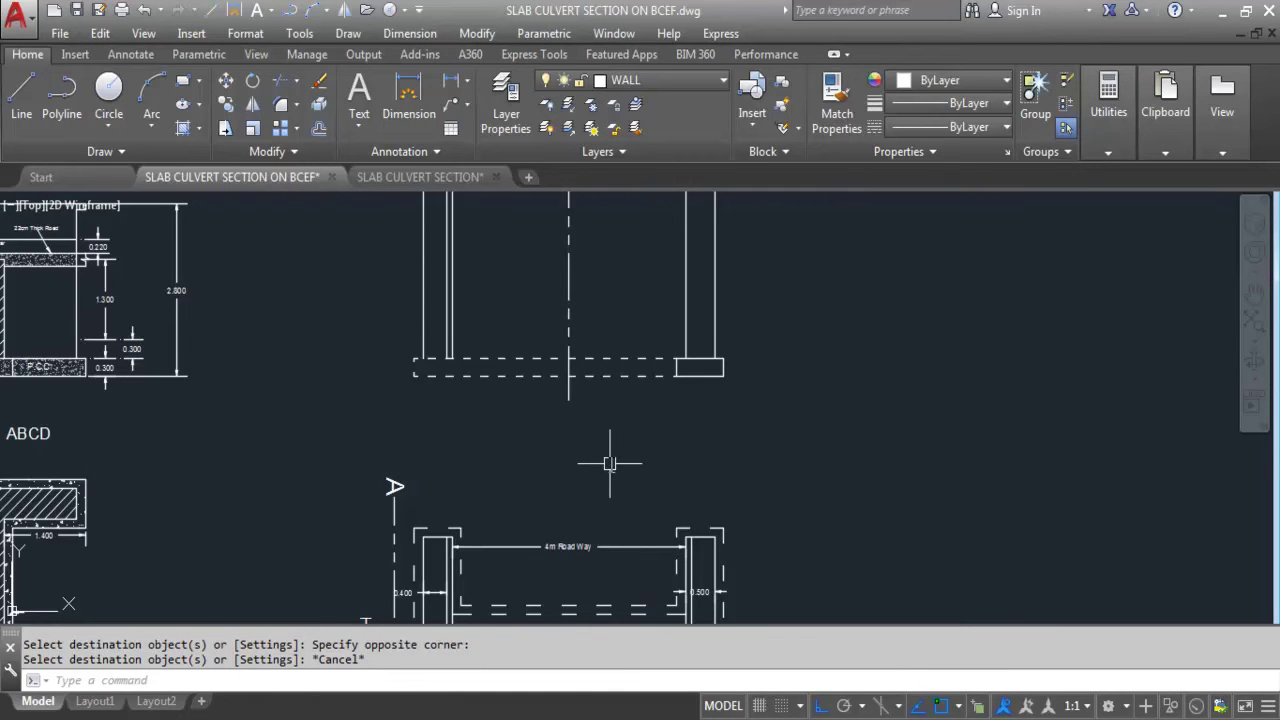
scroll(705, 350, "up", 4)
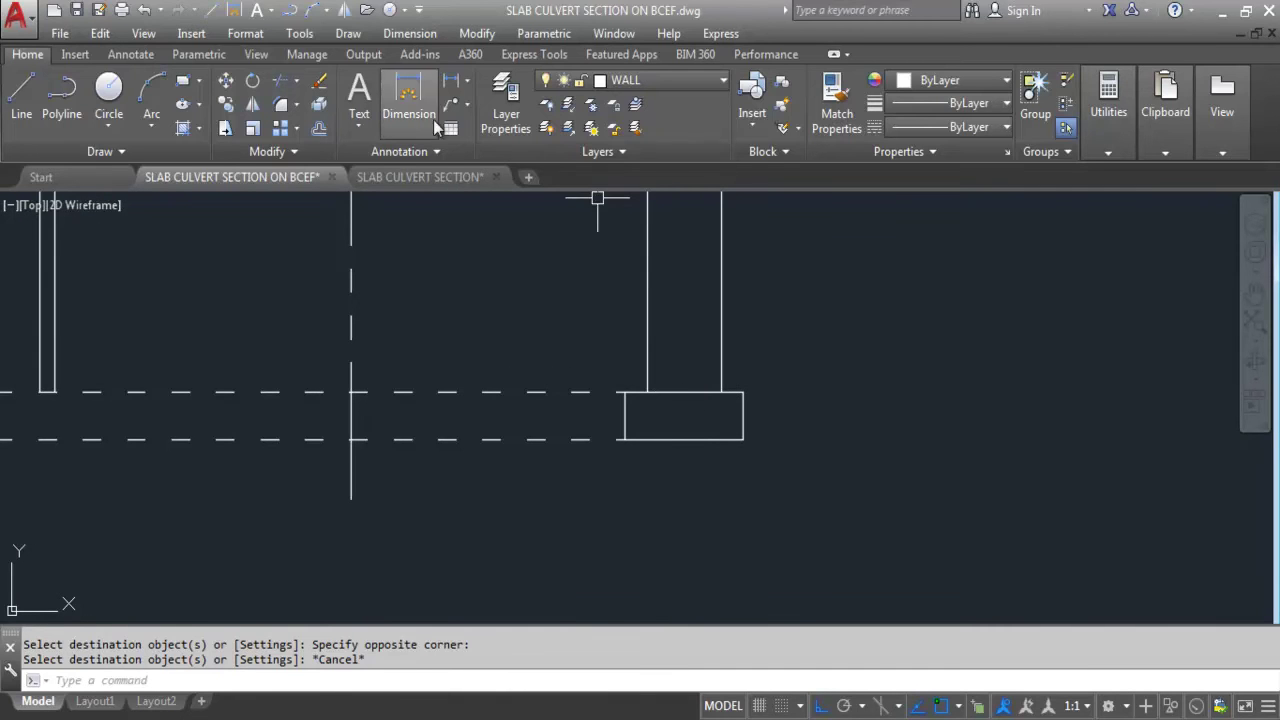
left_click(451, 82)
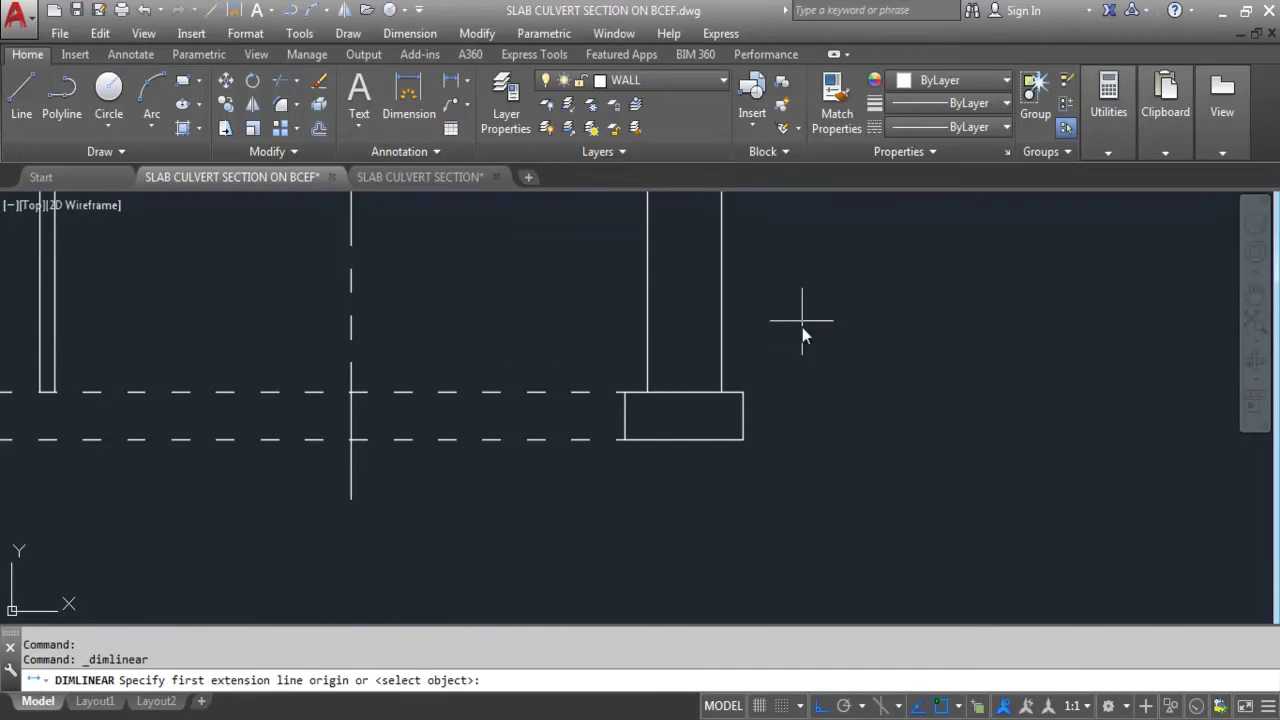
left_click(745, 392)
left_click(749, 437)
scroll(763, 429, "up", 4)
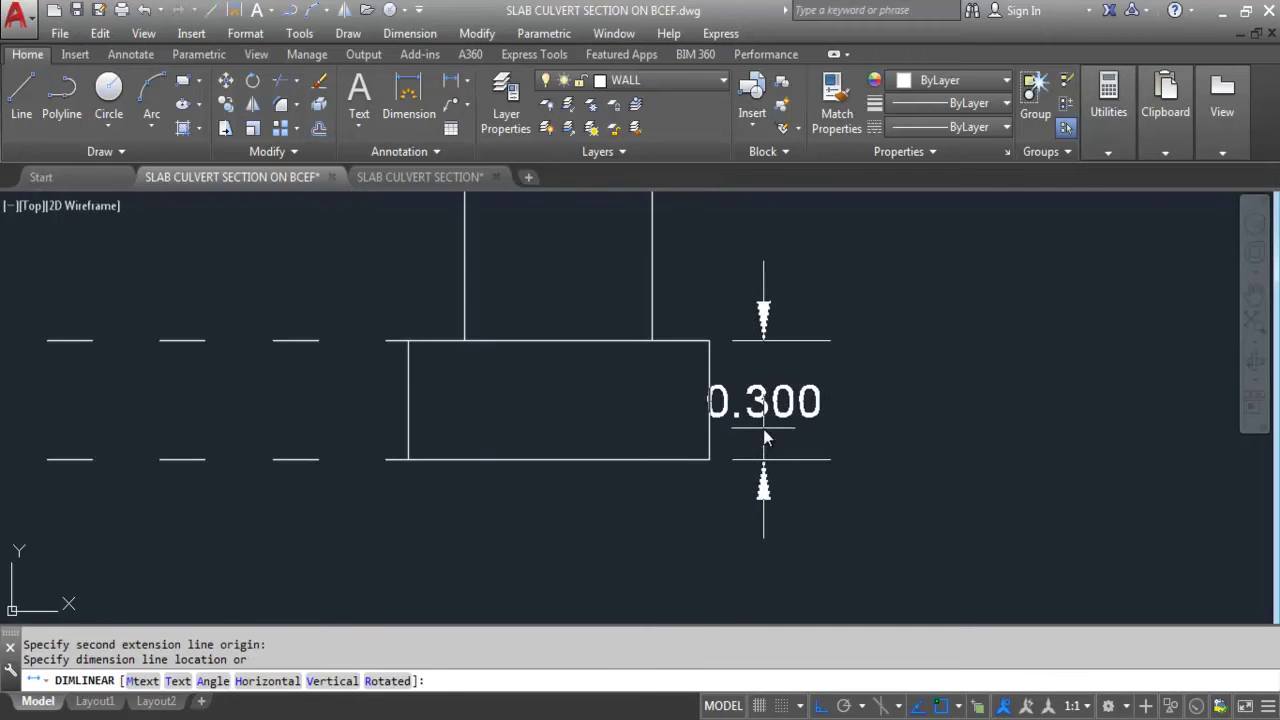
key("Escape")
- Offset the footing's dashed top line and the solid block's top line upward by 0.3
scroll(760, 554, "down", 4)
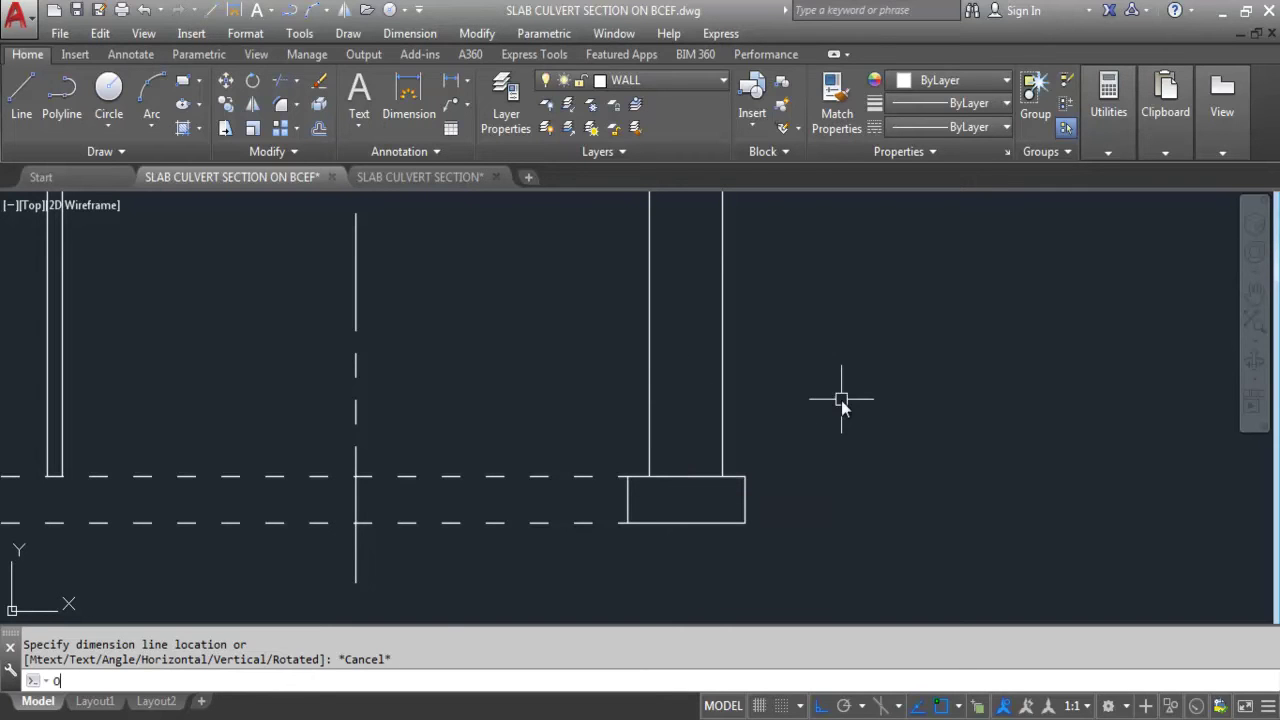
key("Return")
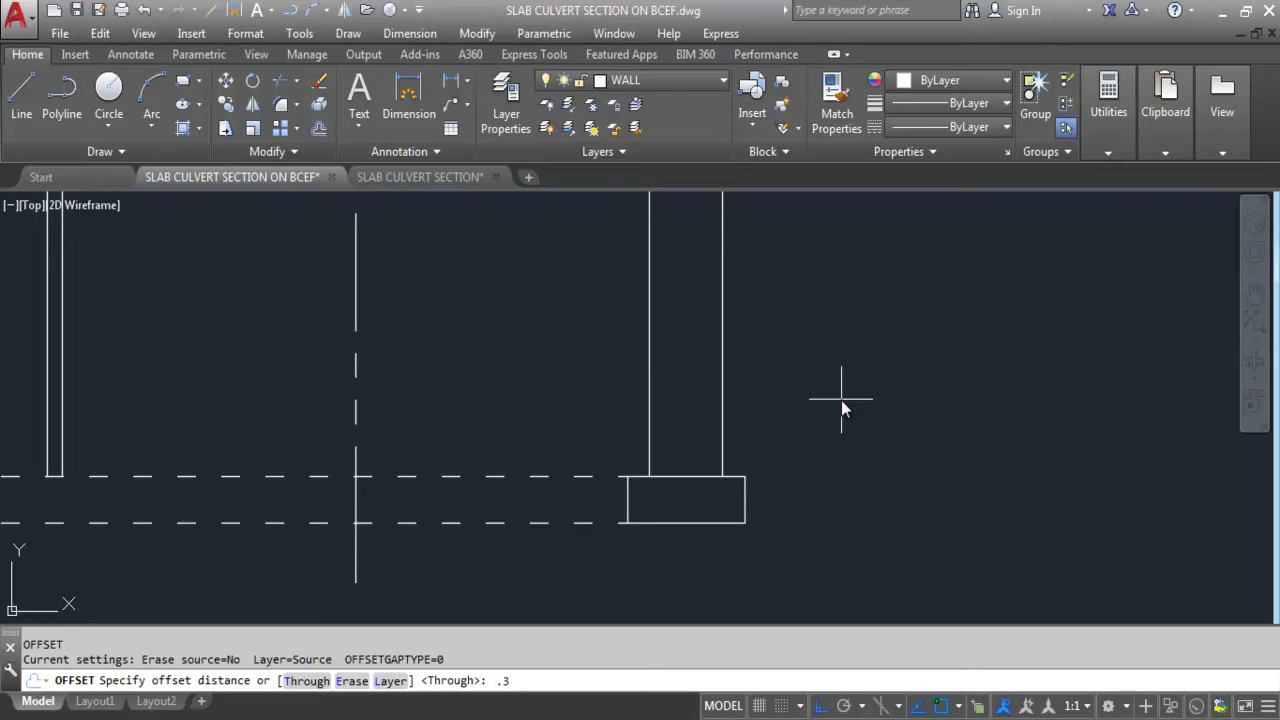
key("Return")
left_click(589, 478)
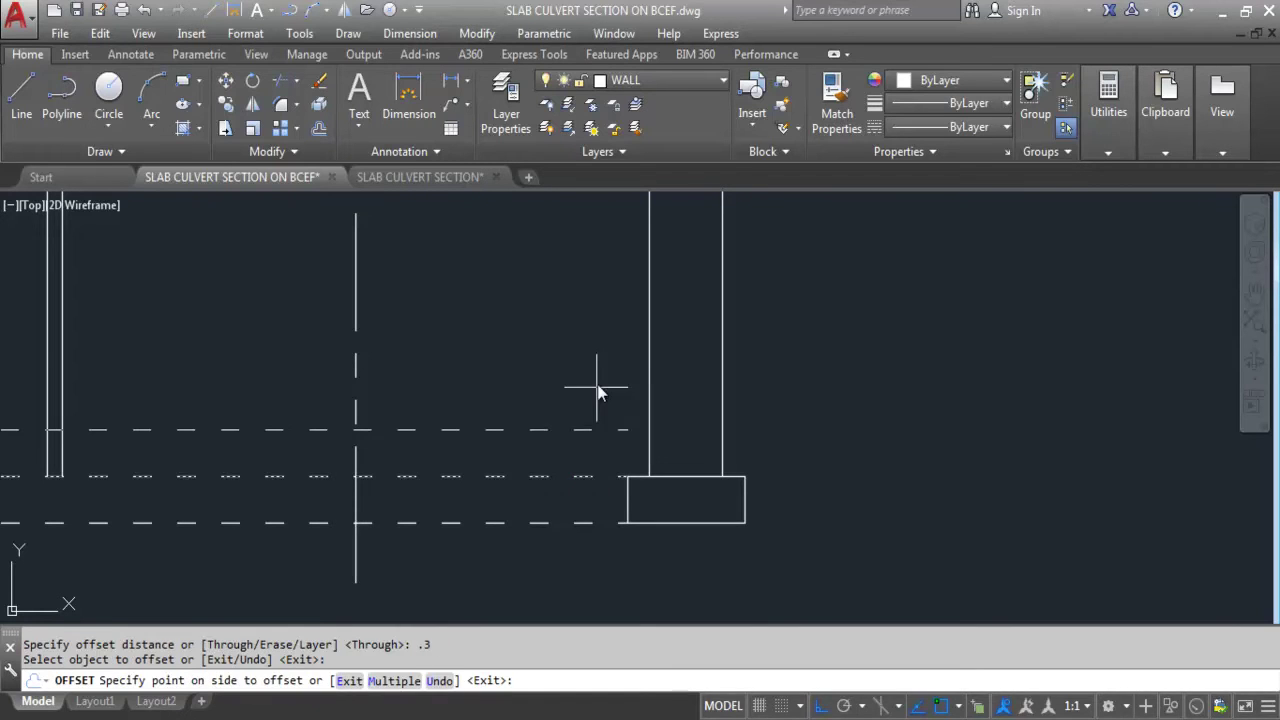
left_click(598, 362)
left_click(686, 477)
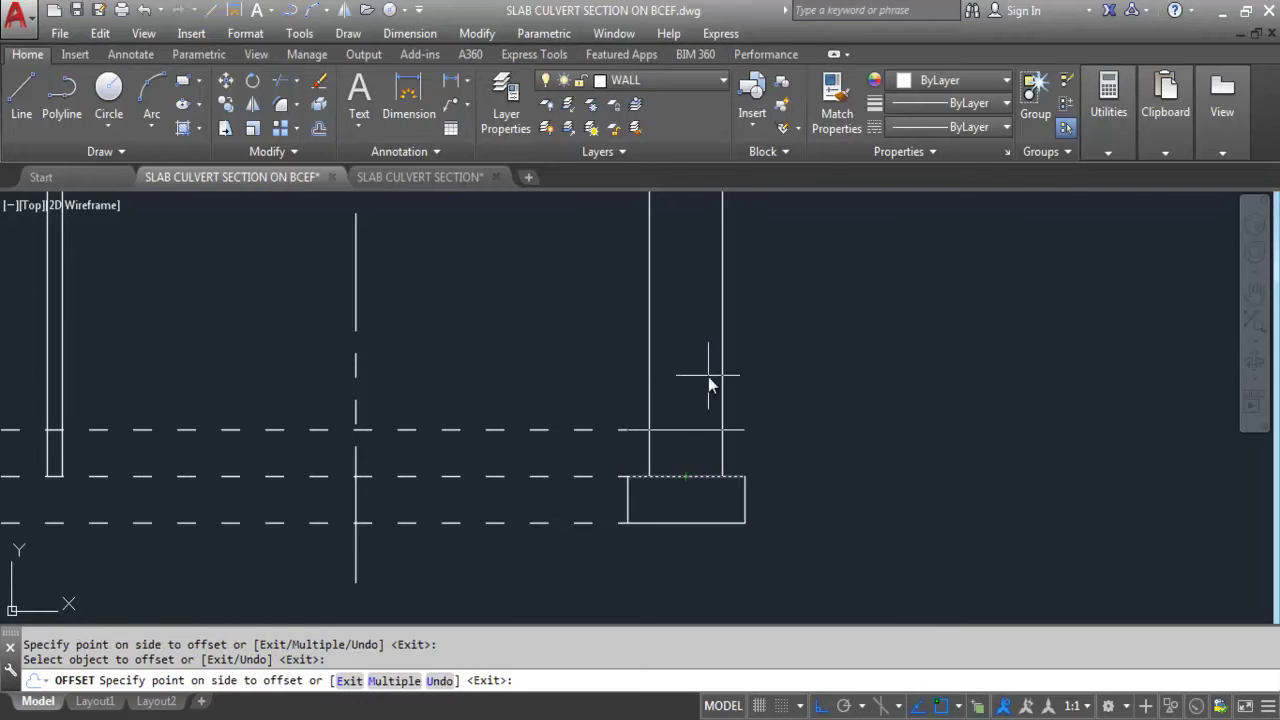
left_click(707, 328)
key("Escape")
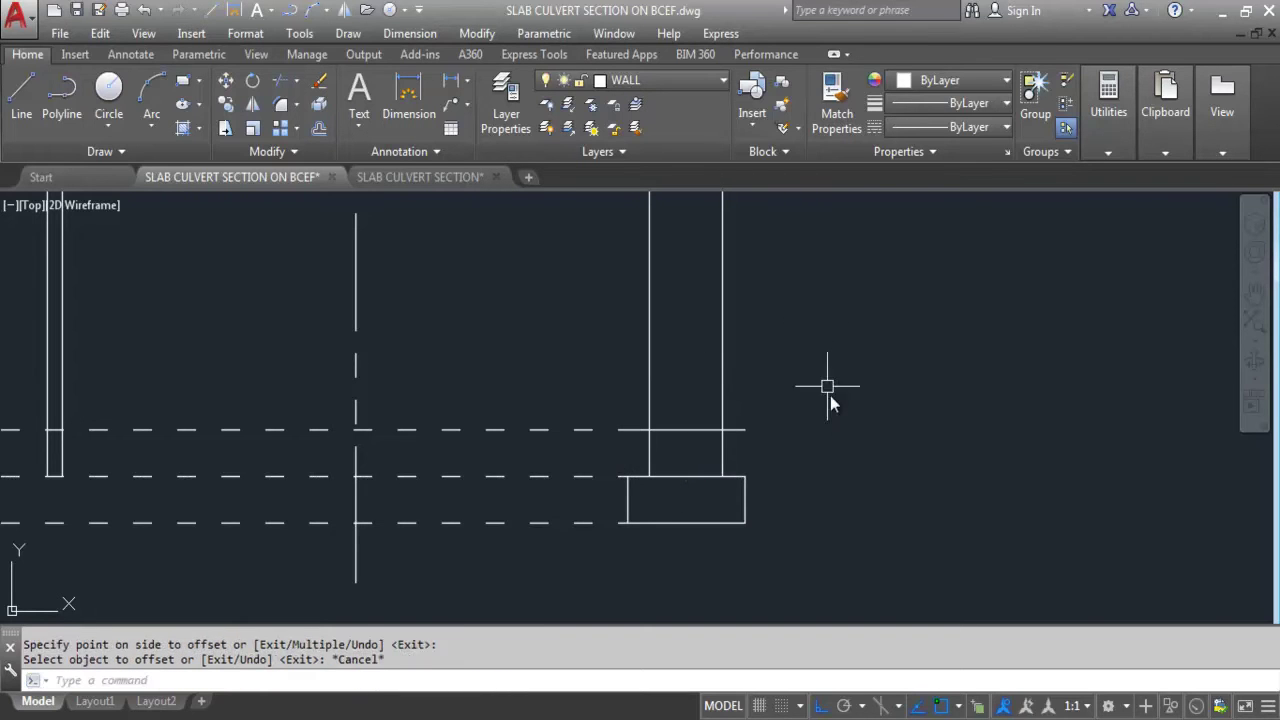
- Match the solid wall line's properties to the dashed line offset above the footing
scroll(849, 445, "down", 2)
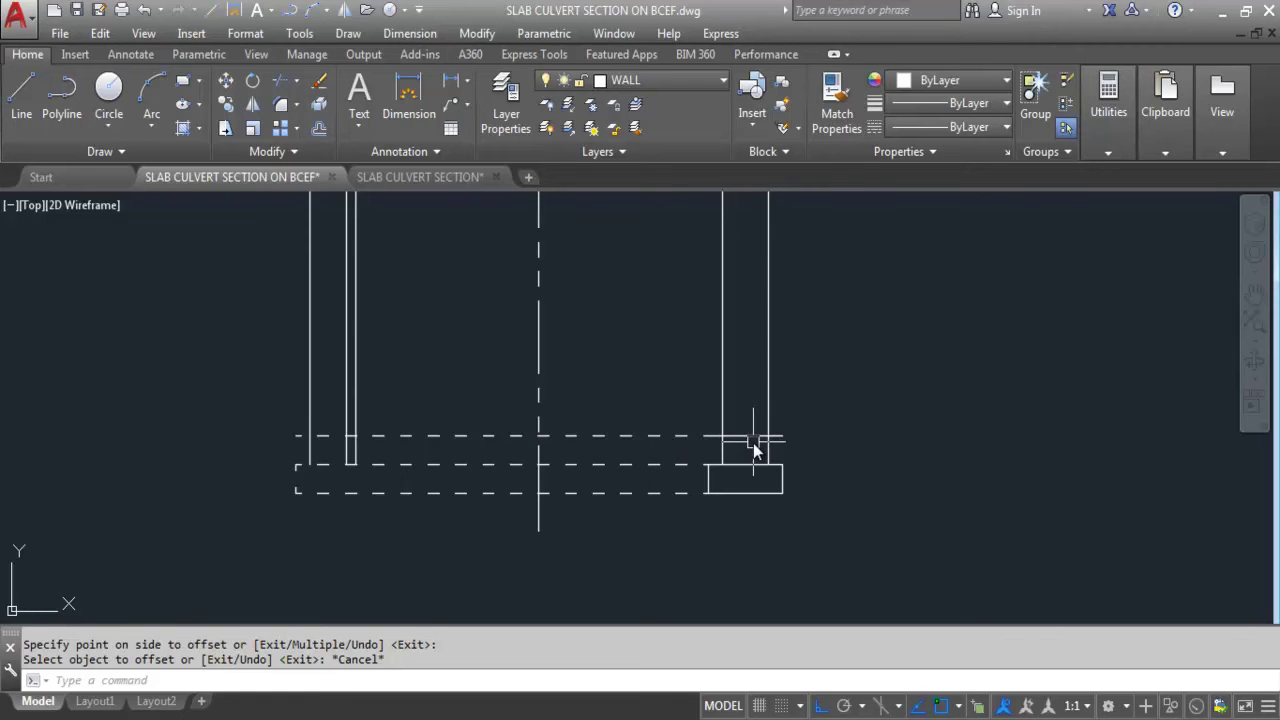
type("MA")
key("Return")
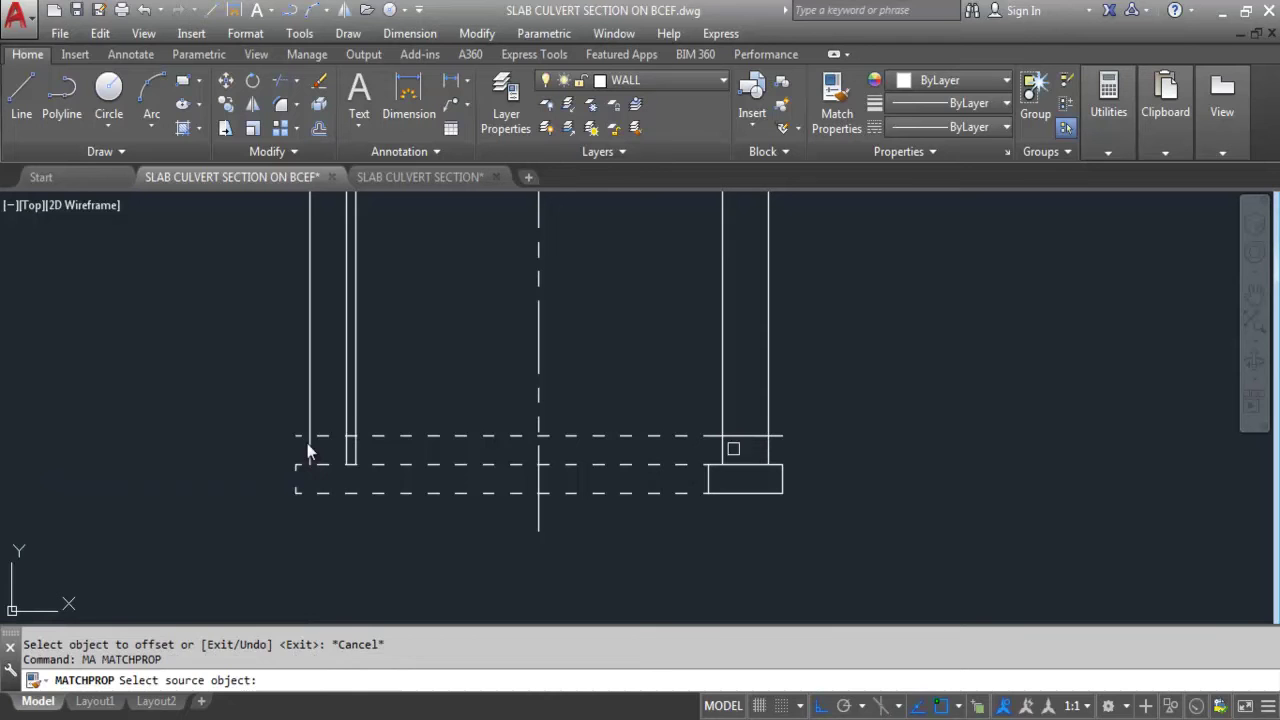
left_click(357, 402)
left_click(428, 443)
left_click(400, 408)
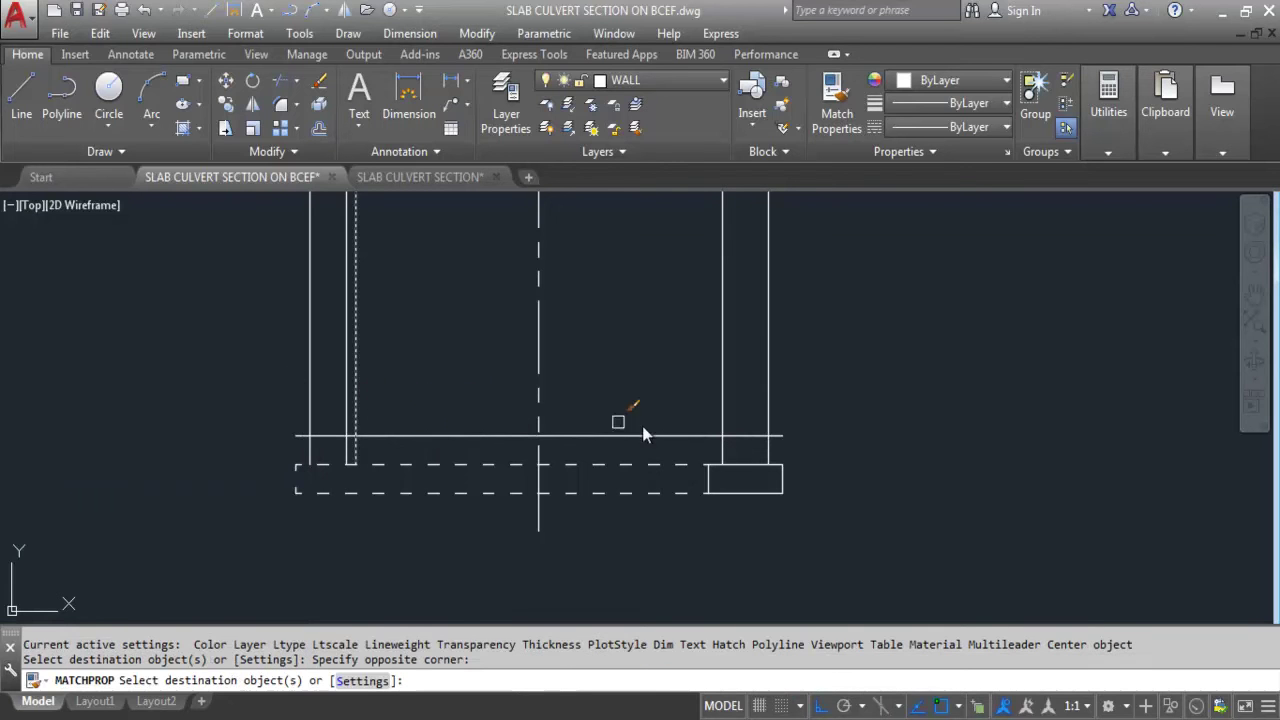
key("Escape")
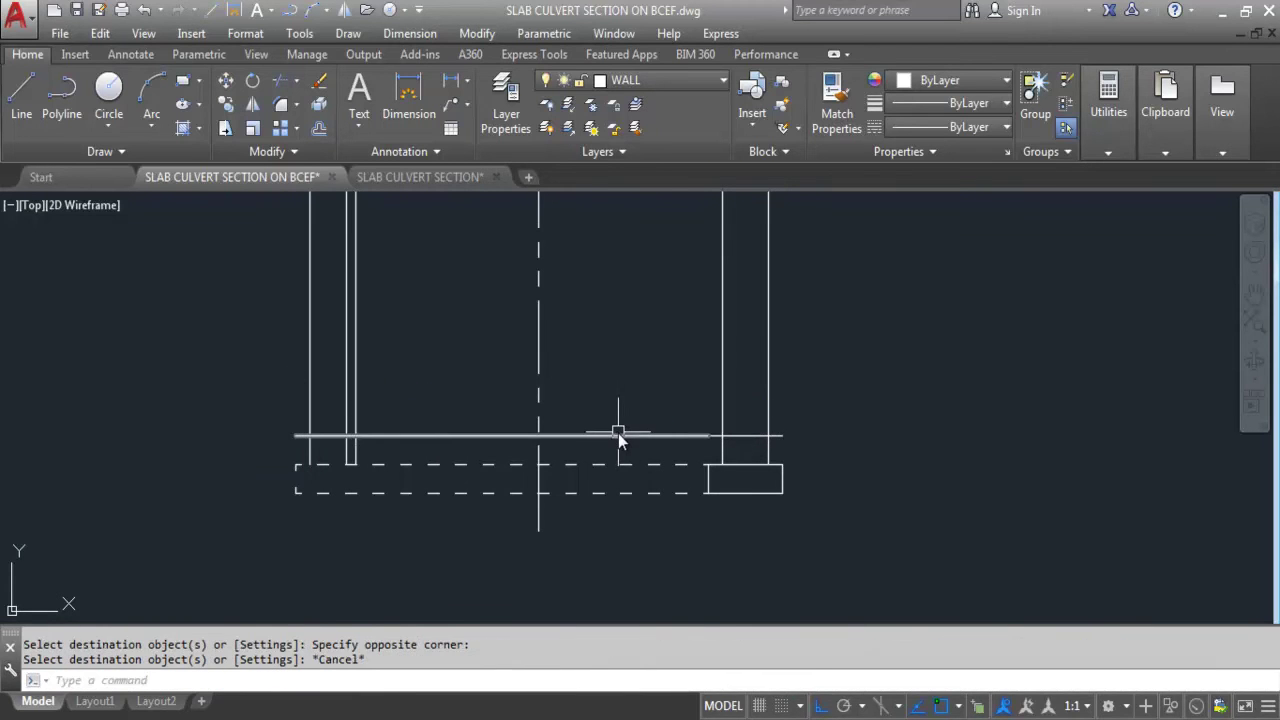
- Trim the offset line outside the left wall and between the centre line and the right wall's outer face
key("Return")
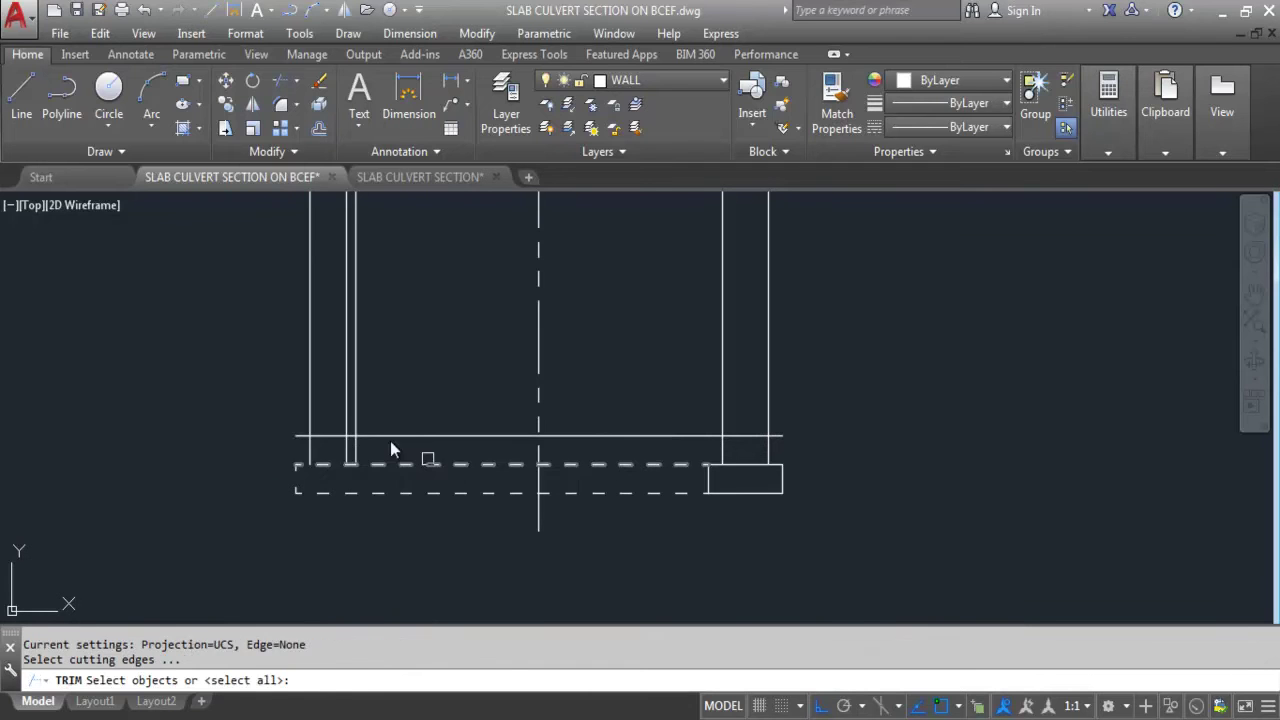
key("Return")
left_click(300, 435)
left_click(573, 436)
left_click(707, 437)
key("Escape")
- Stretch the short line outside the right wall so it extends slightly past the footing's outer edge
scroll(777, 440, "up", 4)
left_click(777, 433)
left_click(797, 433)
left_click(814, 433)
key("Escape")
scroll(818, 455, "down", 4)
scroll(692, 418, "up", 6)
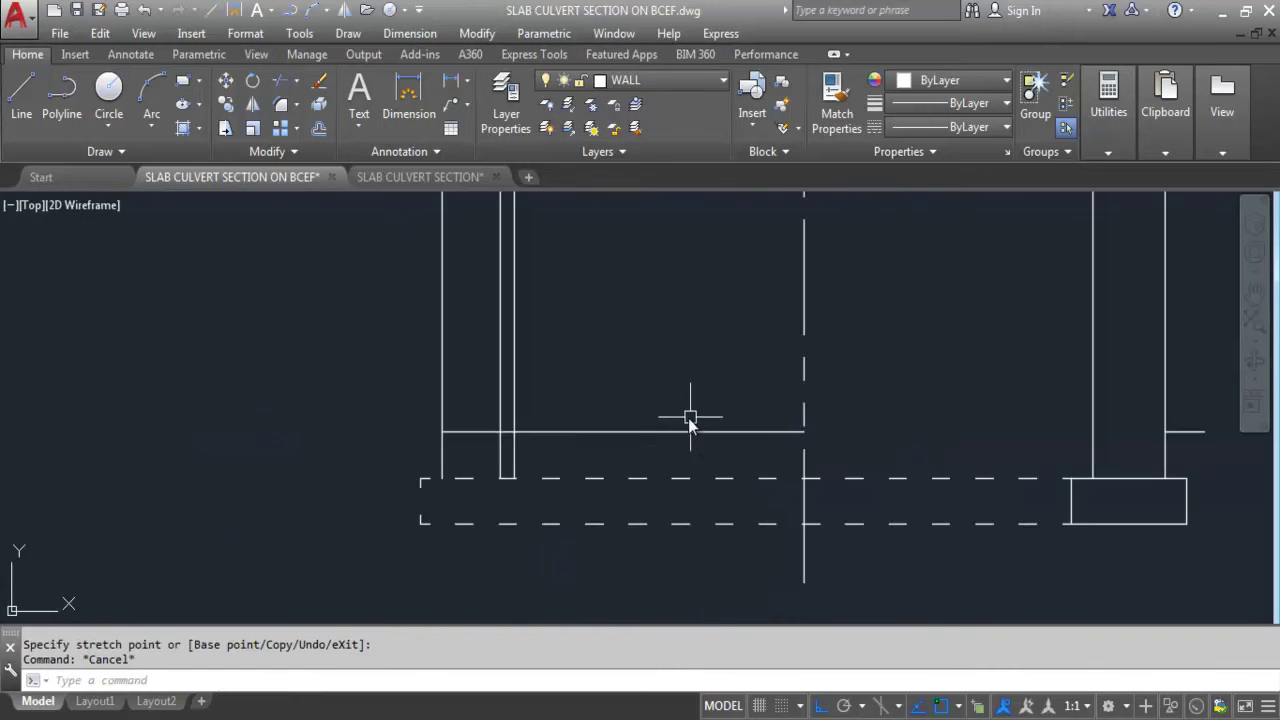
- Copy the letter C from the rotated plan and paste it above the section's dashed footing, between the left wall and the centre line
scroll(628, 415, "down", 5)
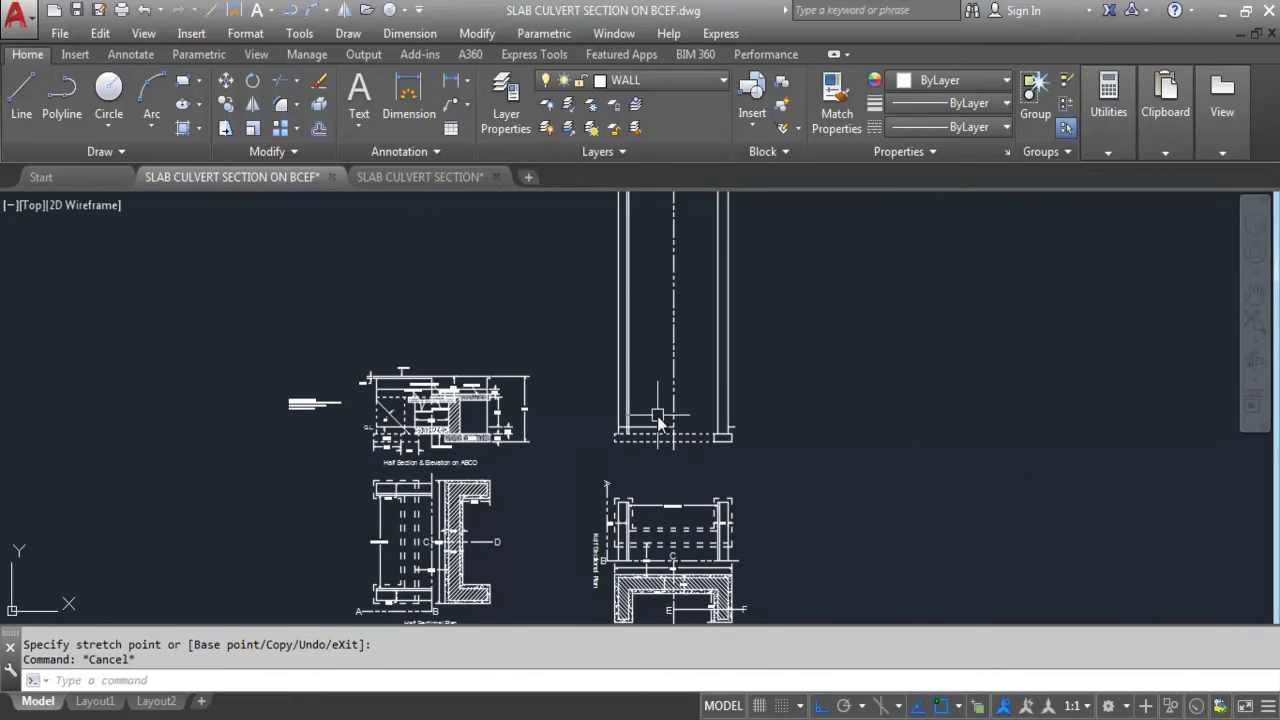
scroll(690, 592, "up", 4)
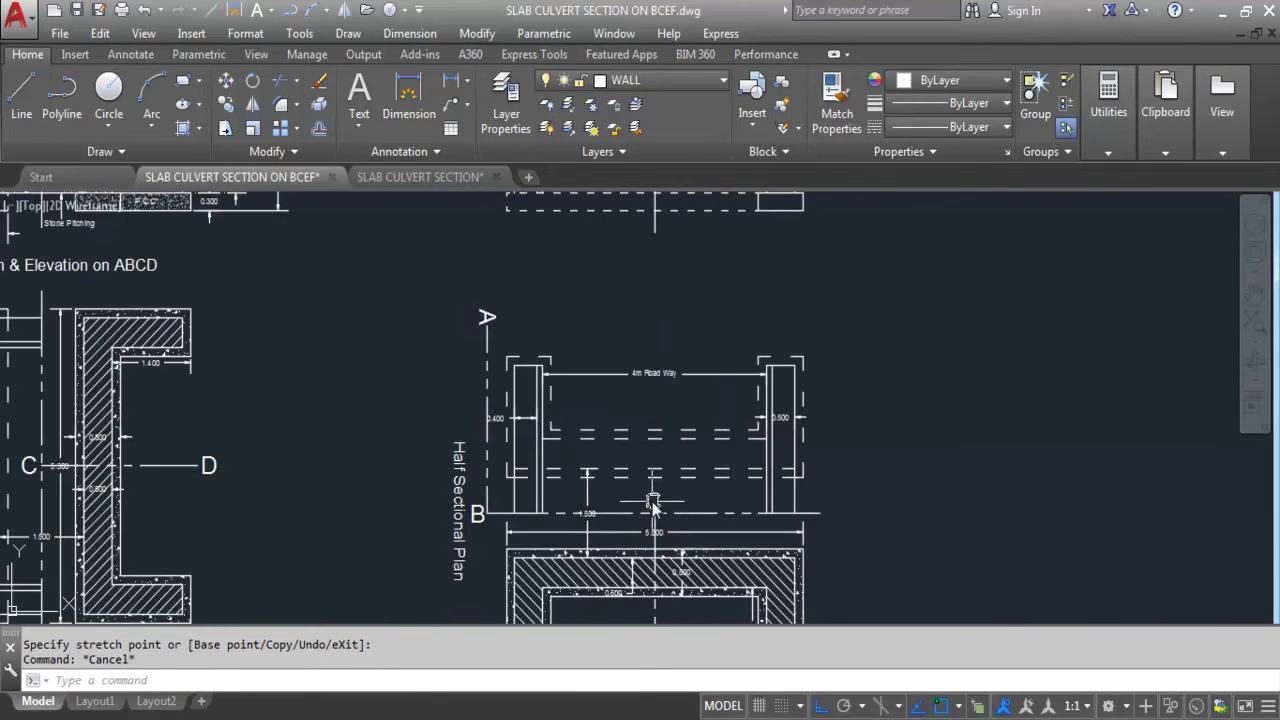
left_click(651, 505)
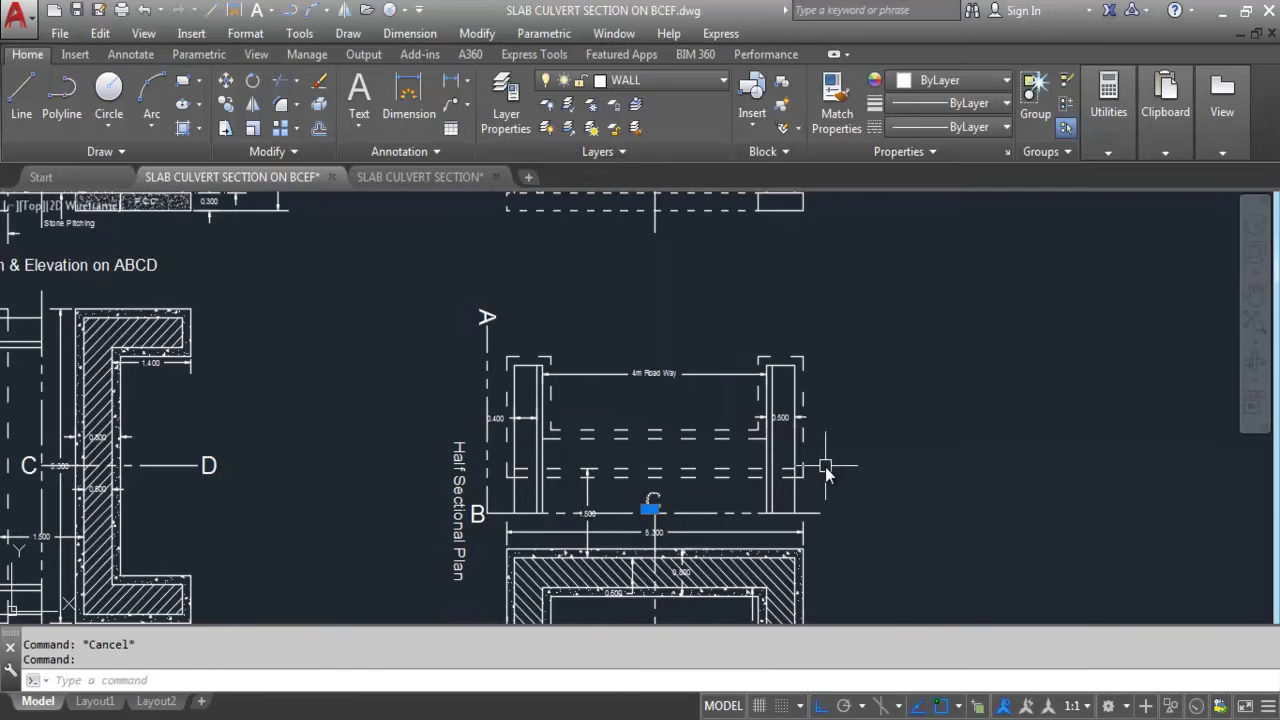
key("ctrl+c")
key("ctrl+v")
scroll(720, 465, "down", 3)
scroll(603, 315, "up", 5)
scroll(603, 315, "up", 3)
left_click(536, 412)
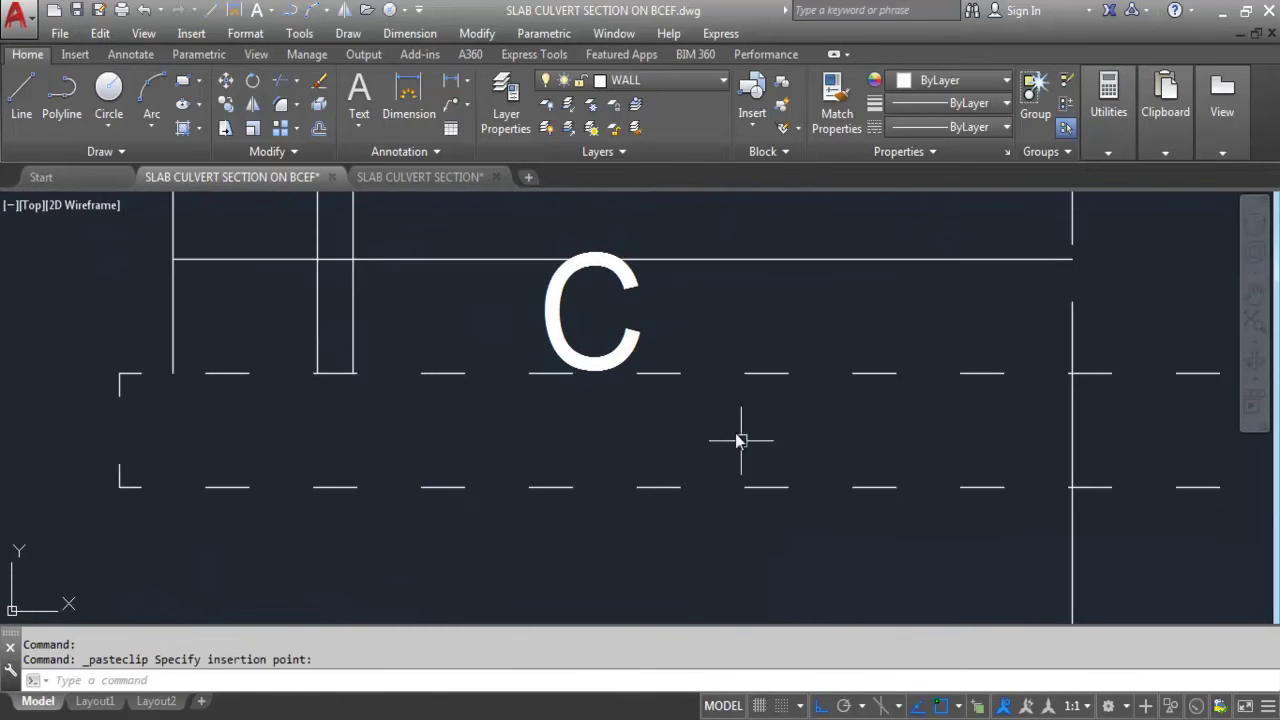
- Set the pasted letter's text height to 0.1
left_click(632, 340)
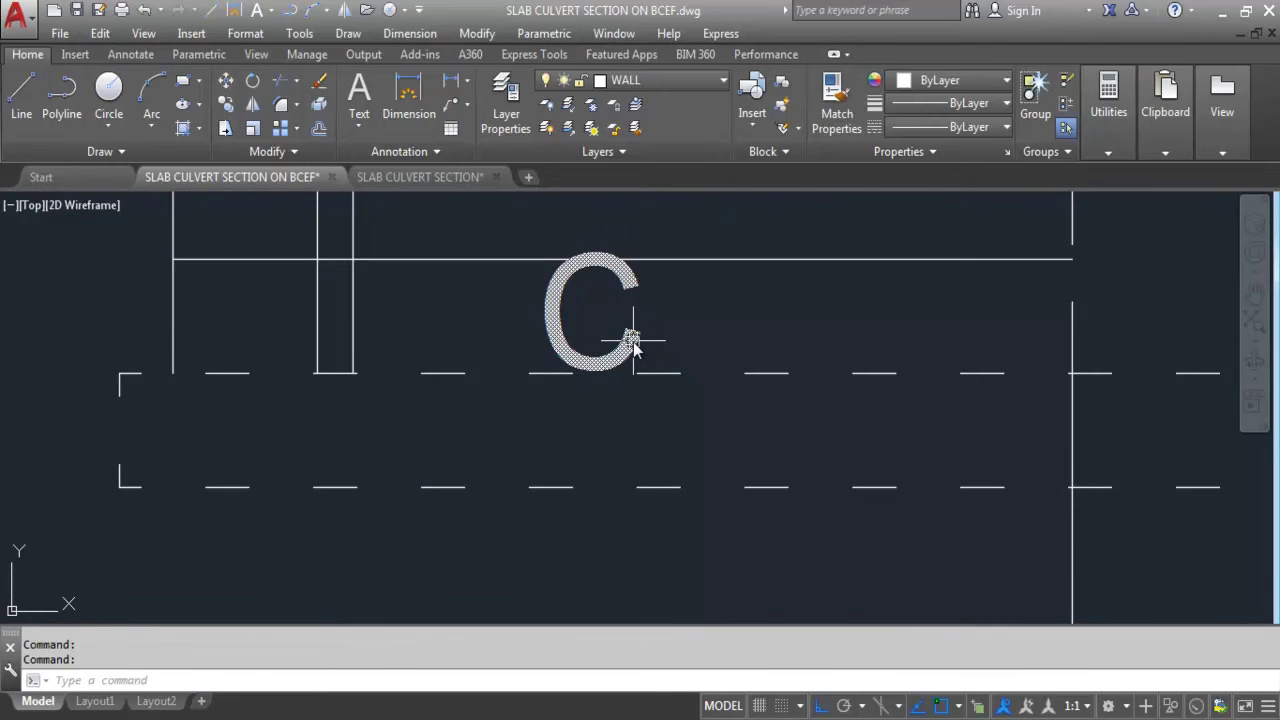
right_click(632, 340)
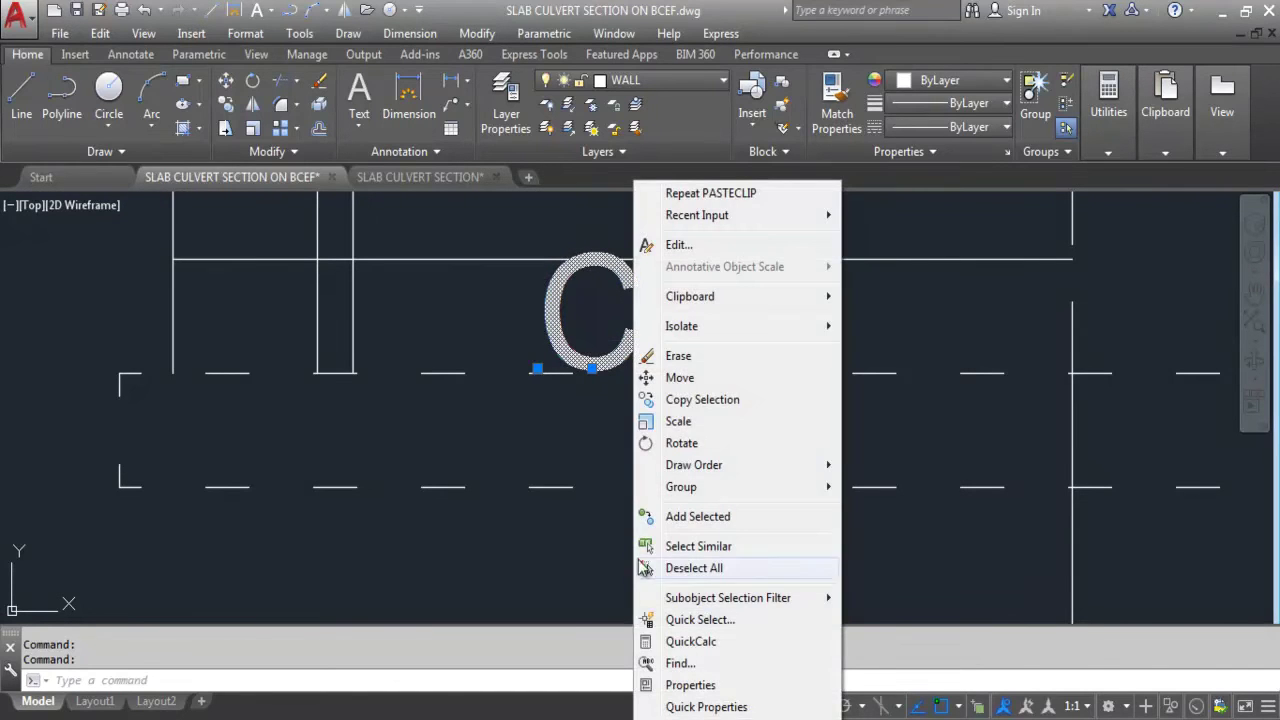
left_click(700, 686)
left_click(164, 417)
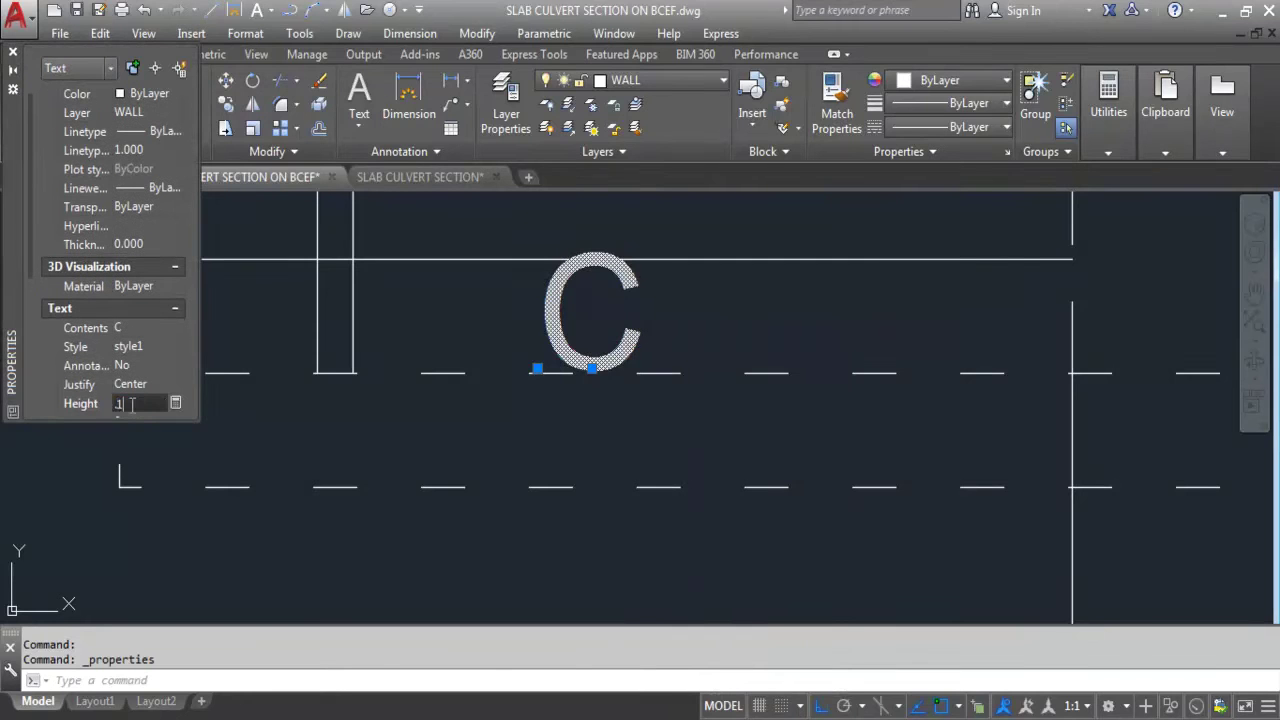
key("Return")
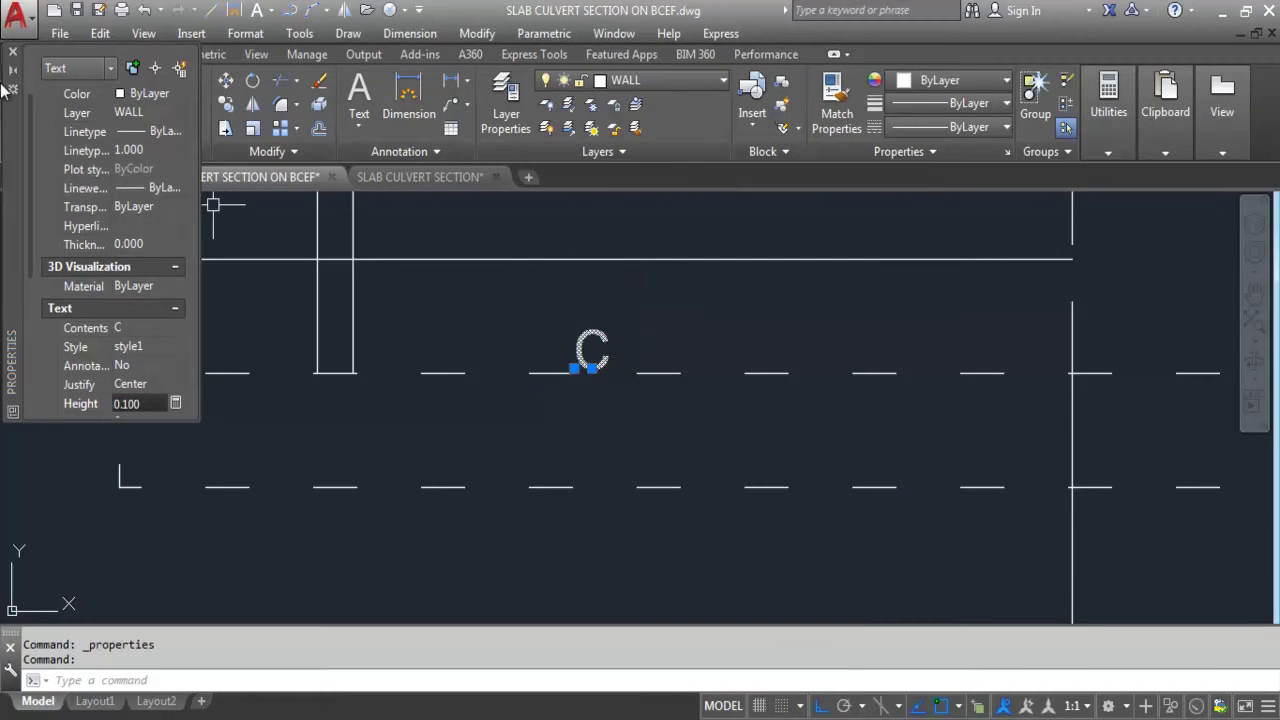
left_click(12, 55)
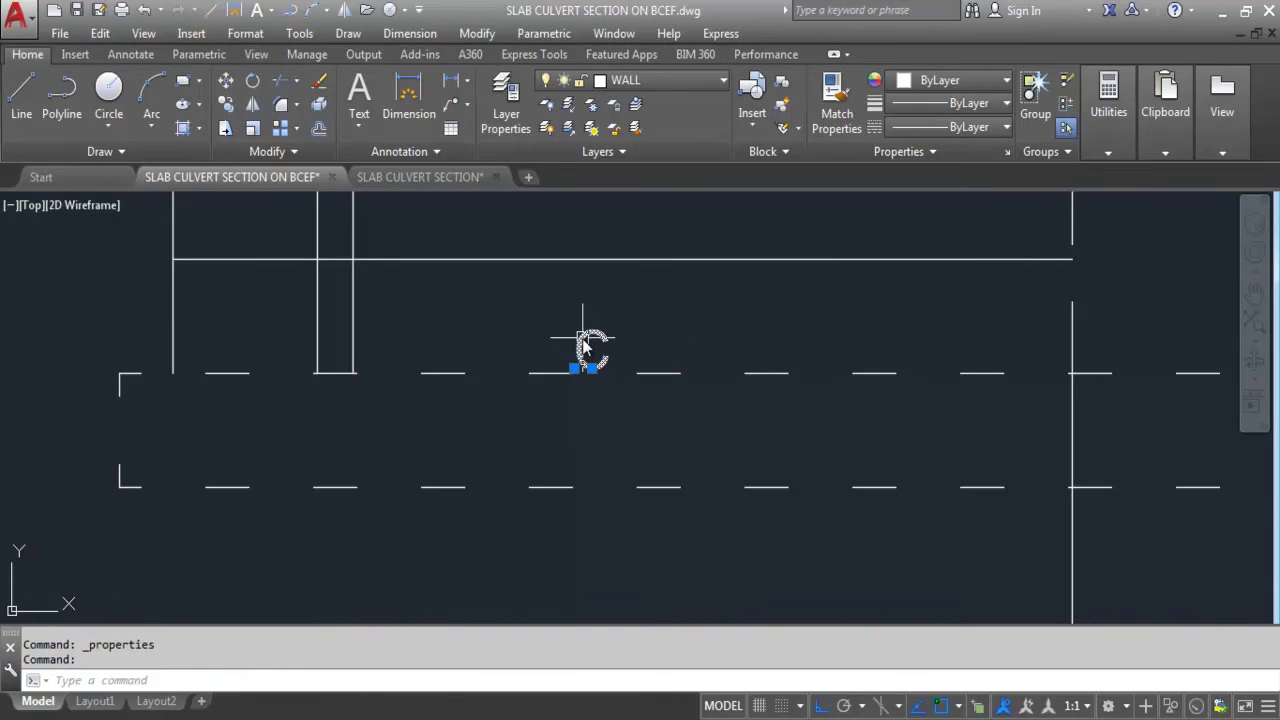
- Move the small letter C midway between the solid bed line and the dashed footing top
type("m")
key("Return")
scroll(588, 350, "up", 3)
left_click(609, 346)
scroll(609, 346, "down", 4)
scroll(615, 340, "up", 3)
left_click(619, 374)
- Change the letter's text to "Bed Level" and end the text editing
left_click(587, 379)
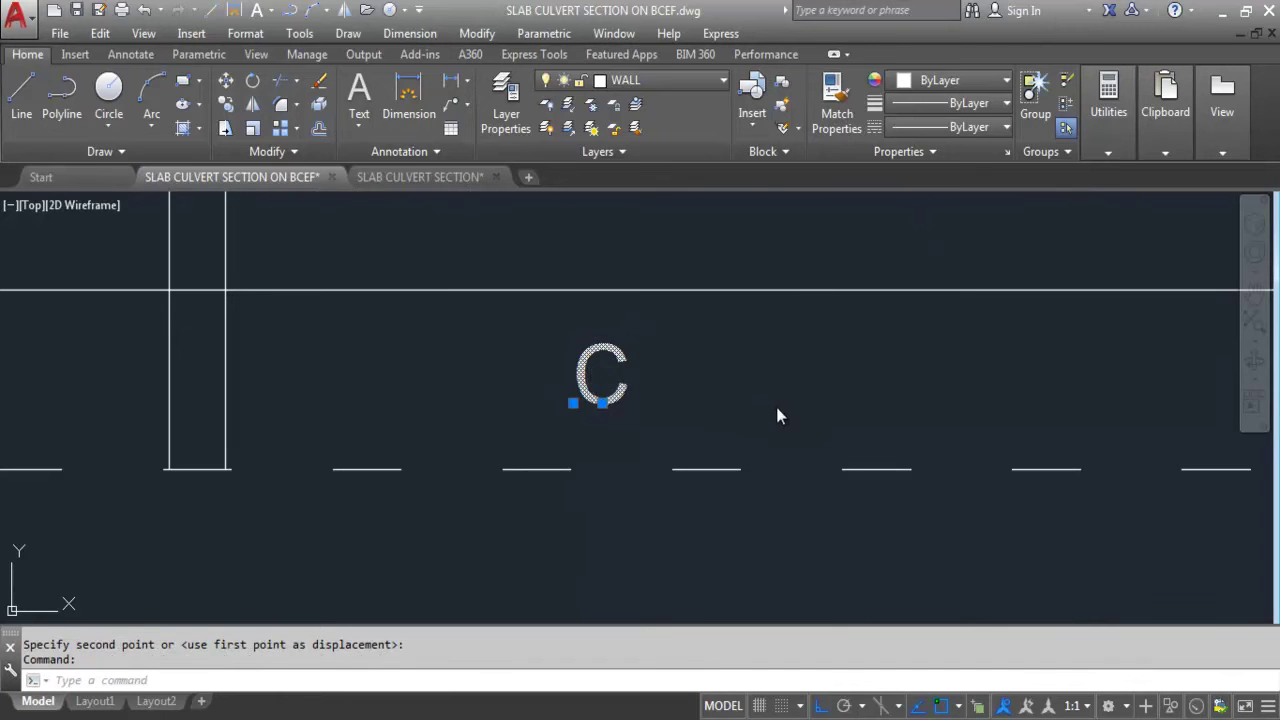
type("B")
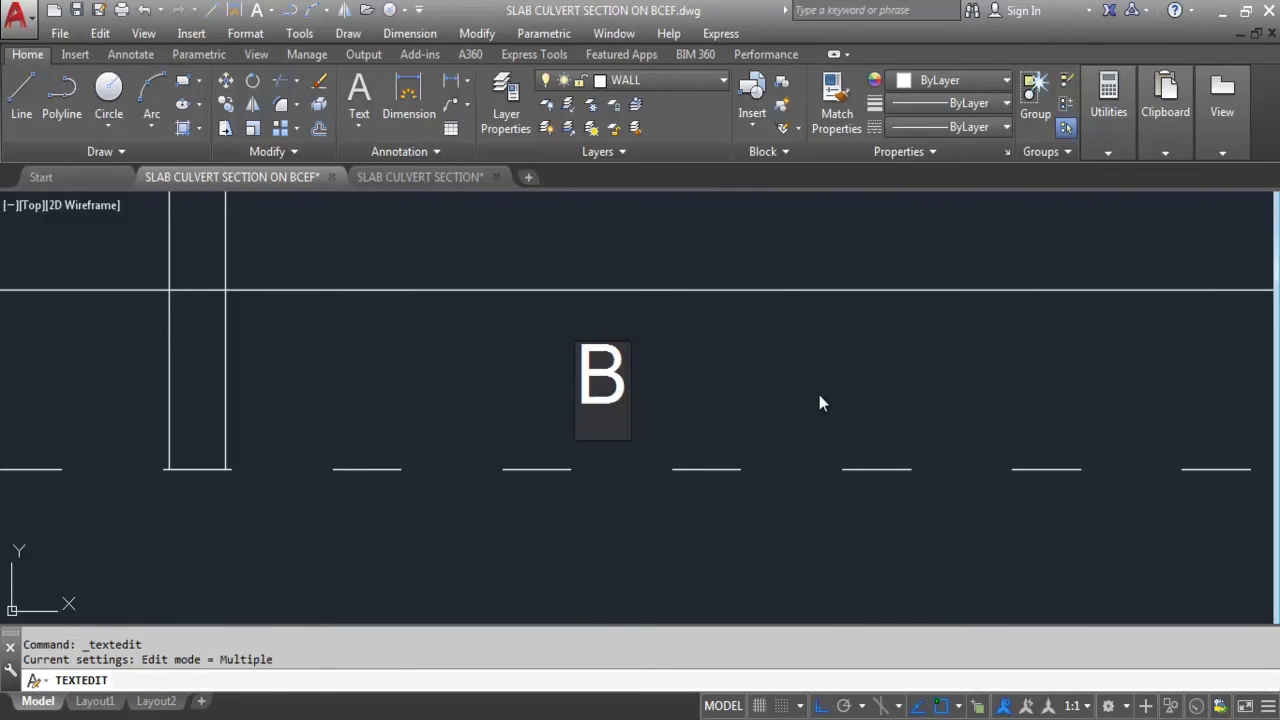
key("Caps_Lock")
type("ed")
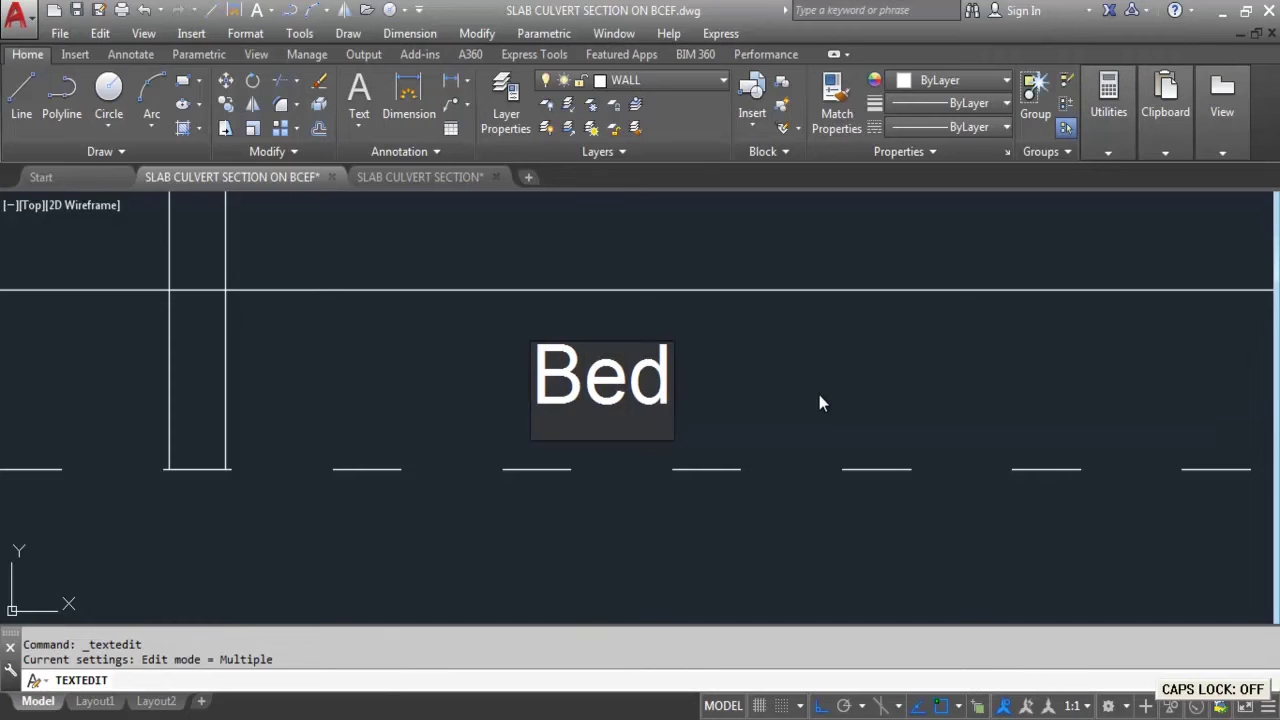
type(" L")
key("Caps_Lock")
type("evel")
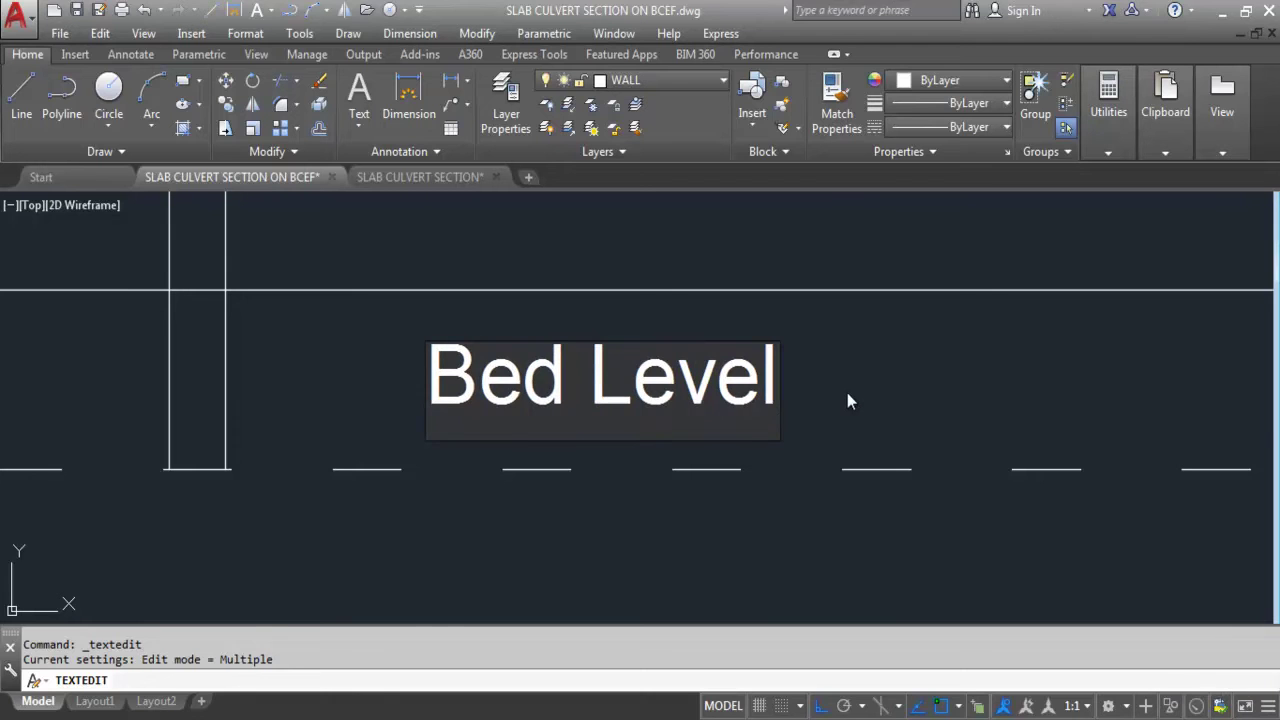
left_click(847, 398)
key("Escape")
- Move the "Bed Level" text horizontally about 0.5 towards the centre line
left_click(650, 382)
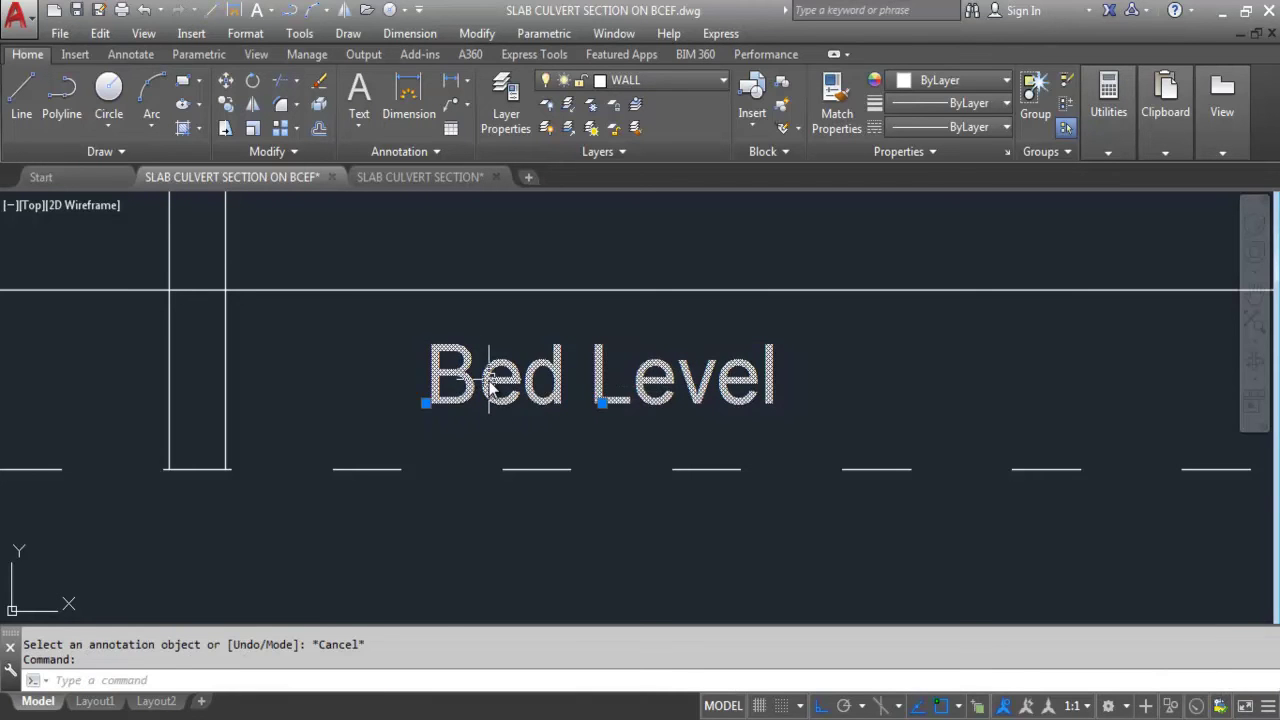
key("Return")
left_click(486, 366)
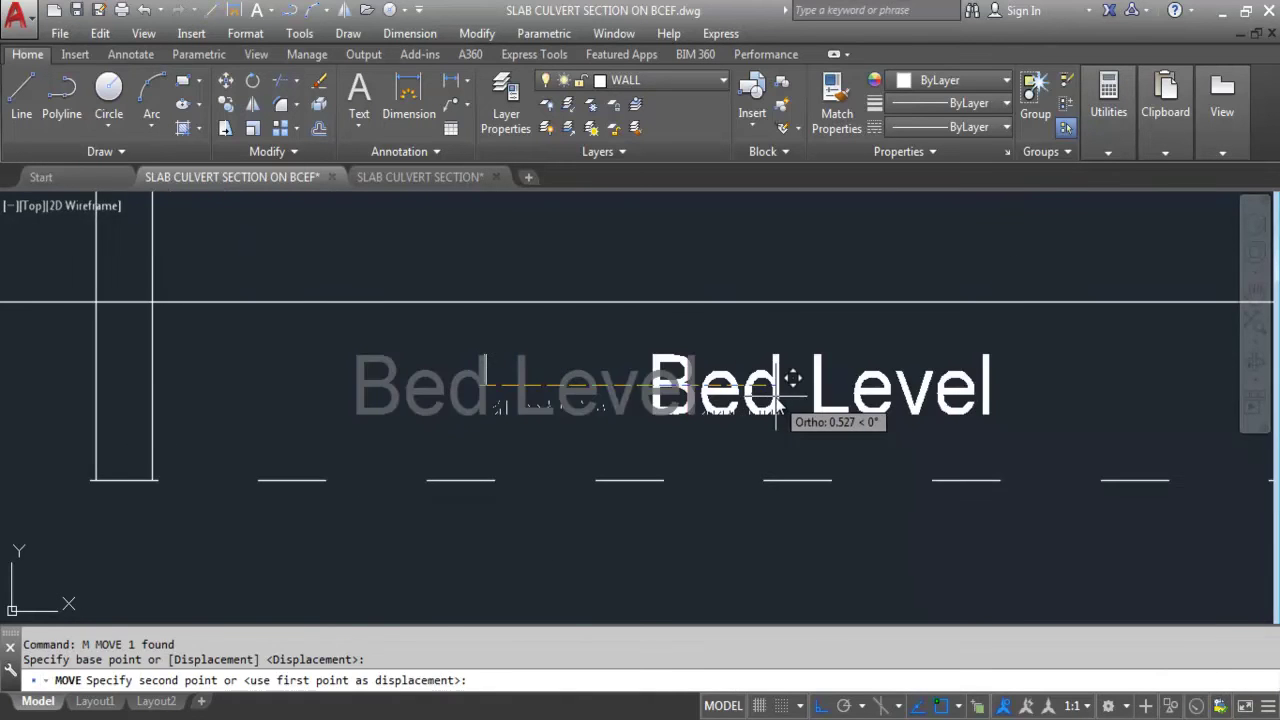
left_click(785, 390)
scroll(581, 370, "down", 6)
scroll(543, 400, "up", 2)
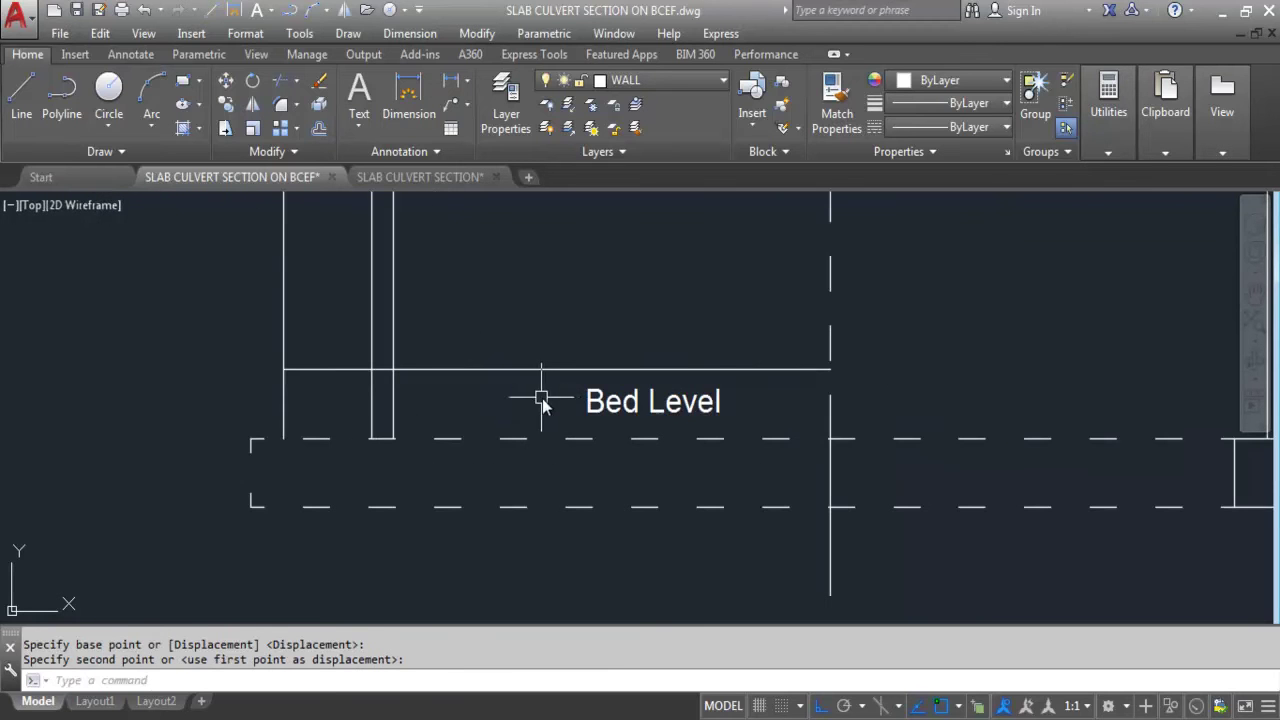
- Shift the "Bed Level" text about 0.23 horizontally back towards the left wall, centring it under the bed line
left_click(657, 410)
type("m")
key("Return")
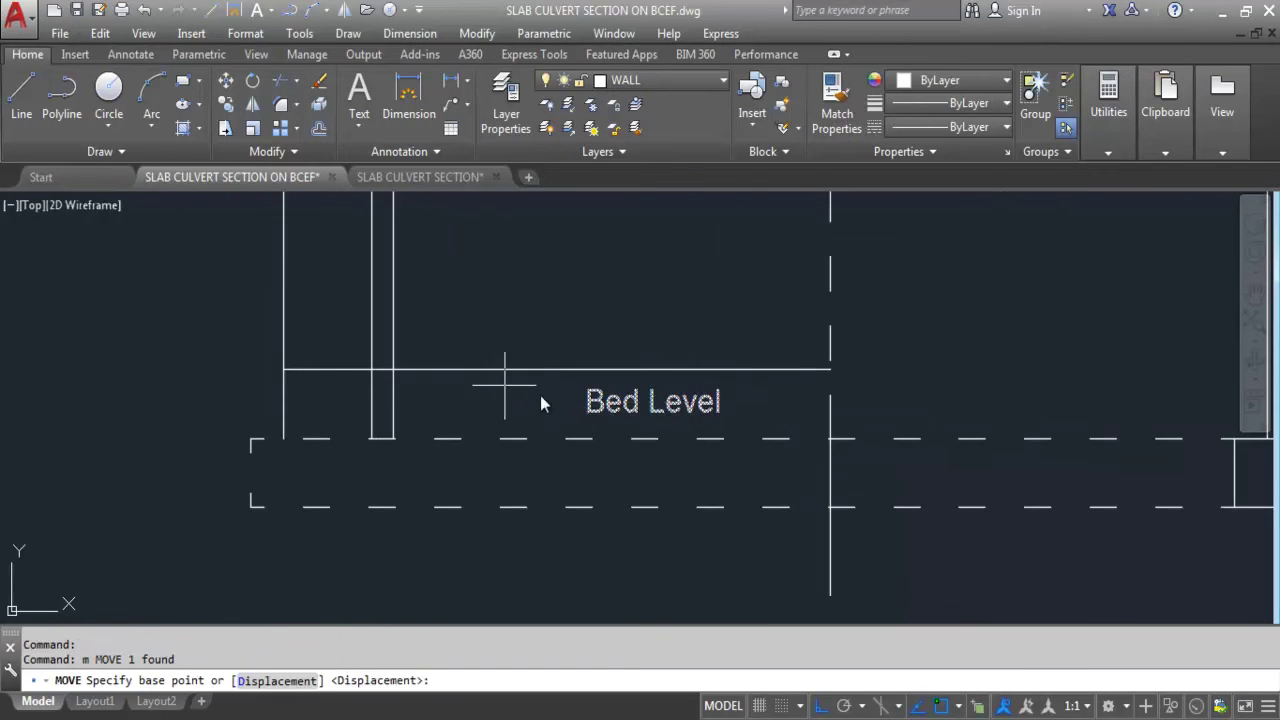
scroll(545, 400, "up", 3)
left_click(580, 410)
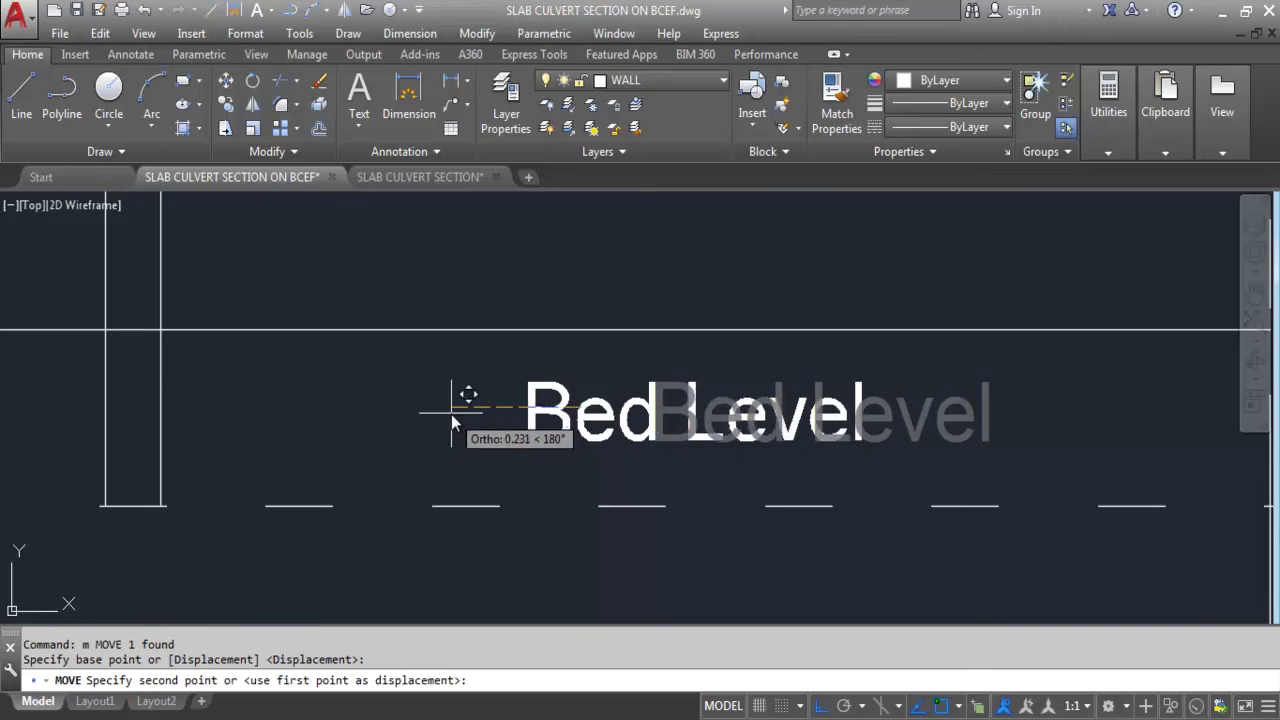
left_click(452, 412)
scroll(580, 394, "down", 4)
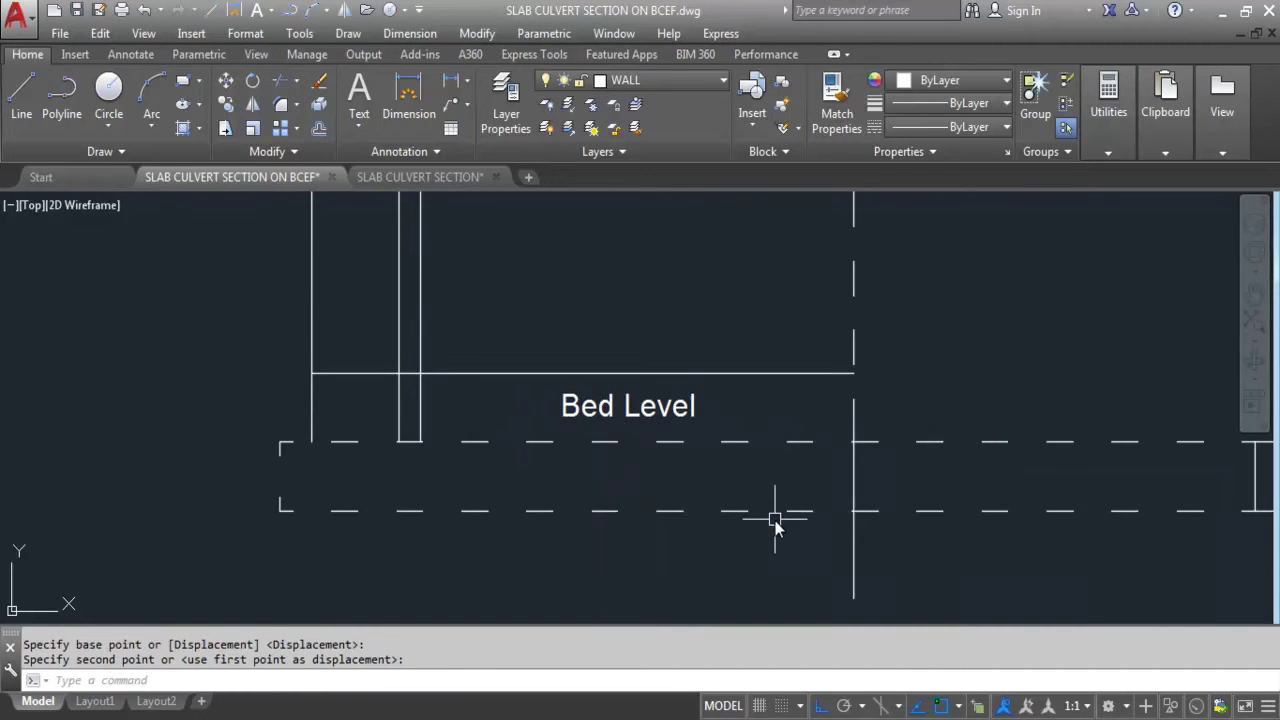
left_click(775, 520)
scroll(517, 371, "down", 2)
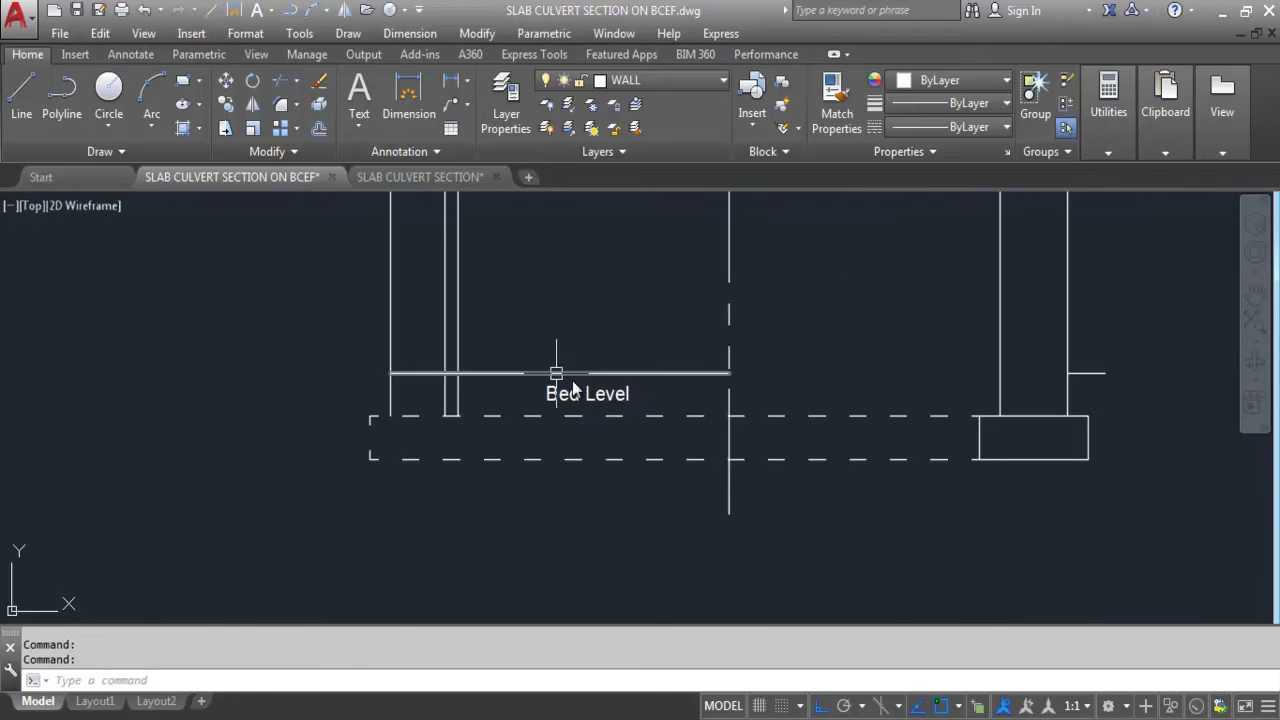
- Copy the "G.L." label from the Half Section & Elevation on ABCD and paste it outside the left wall, level with the bed line
scroll(670, 450, "down", 5)
scroll(660, 468, "up", 4)
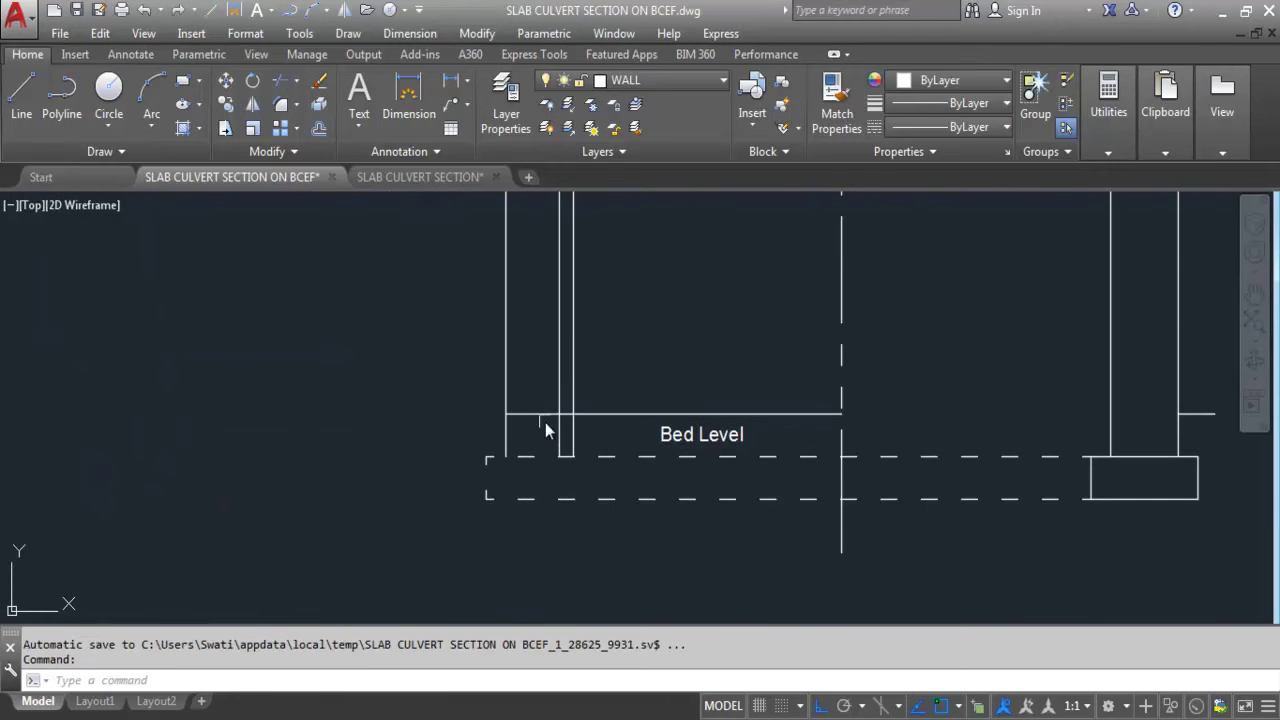
scroll(535, 417, "down", 8)
scroll(360, 435, "up", 4)
left_click(318, 432)
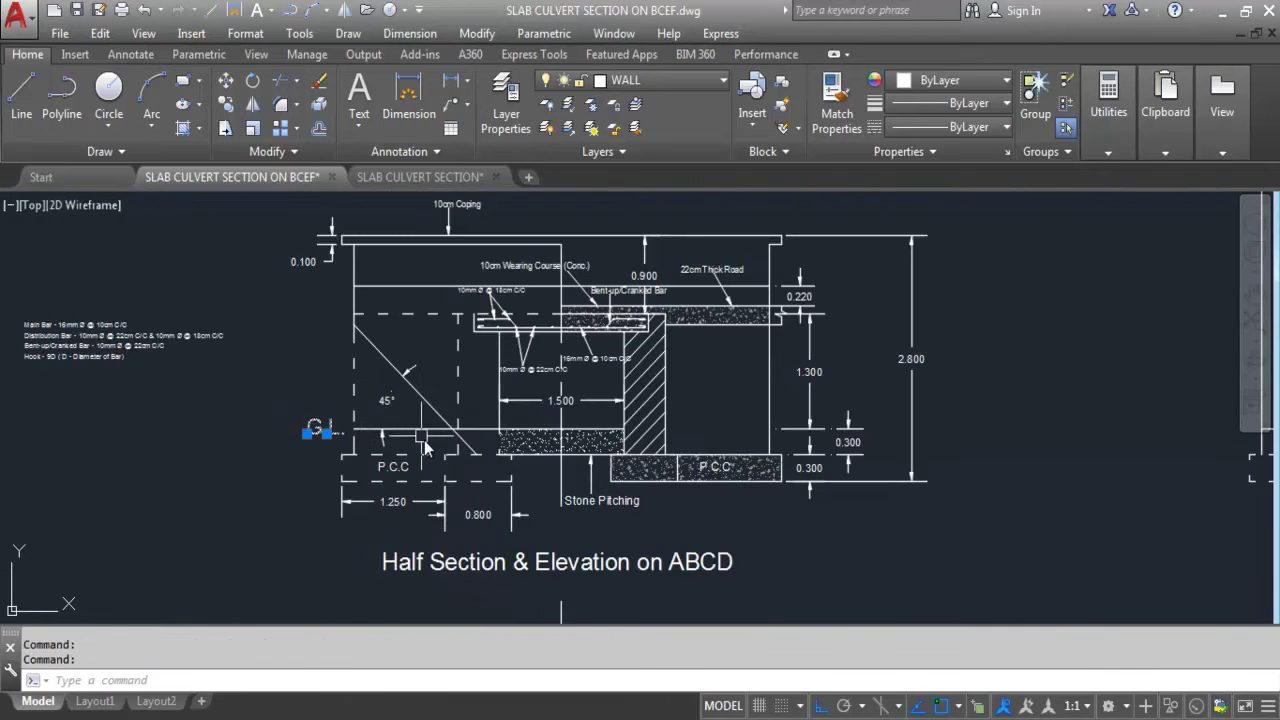
key("ctrl+c")
key("ctrl+v")
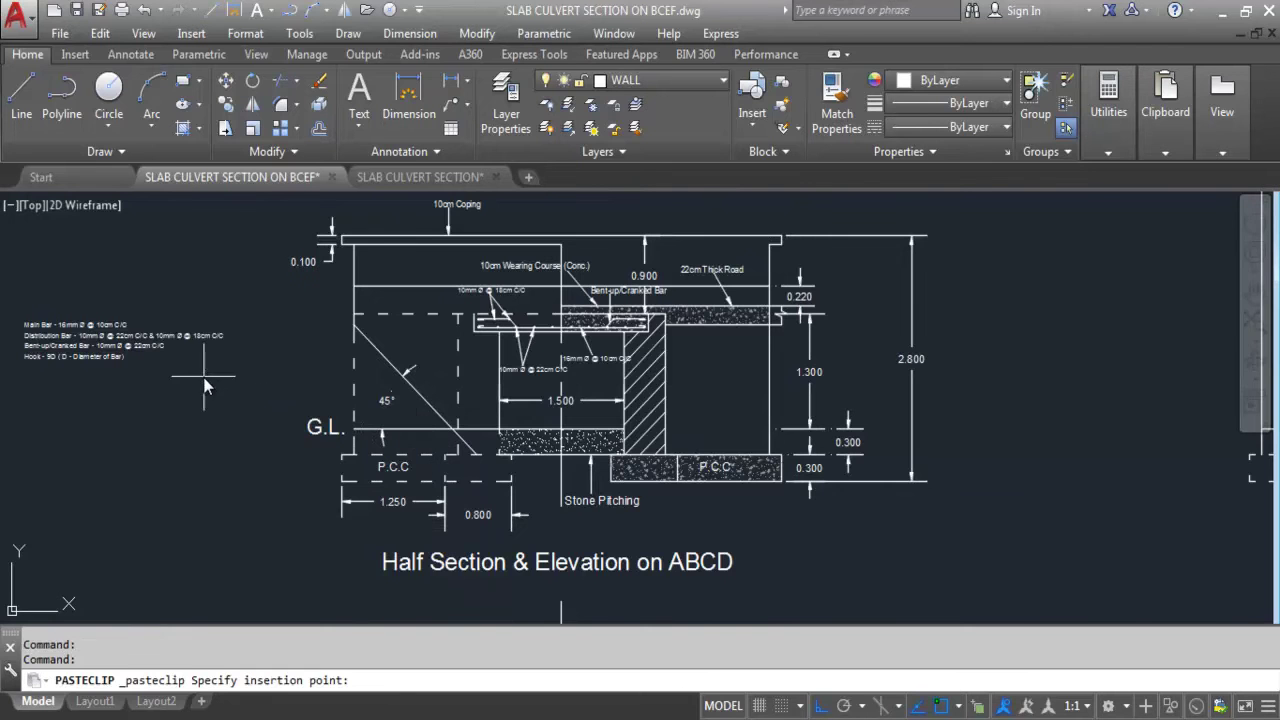
scroll(271, 339, "down", 3)
scroll(800, 430, "up", 5)
scroll(630, 400, "up", 2)
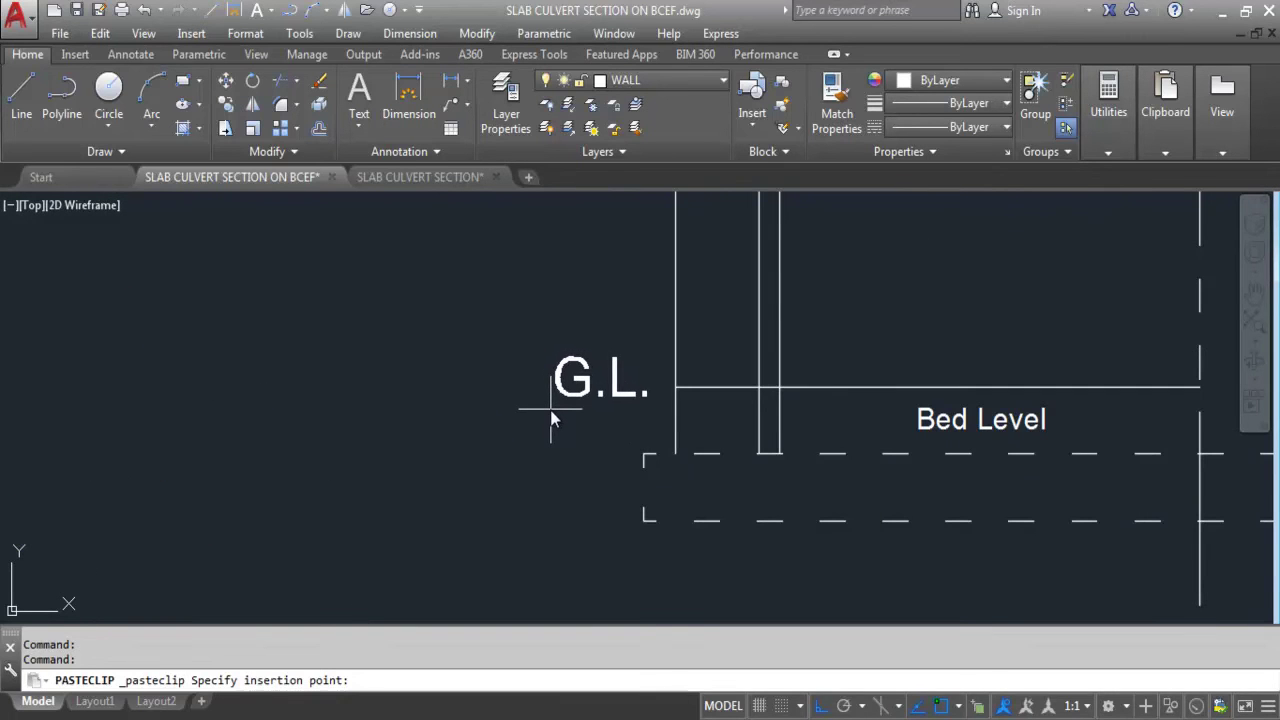
left_click(555, 415)
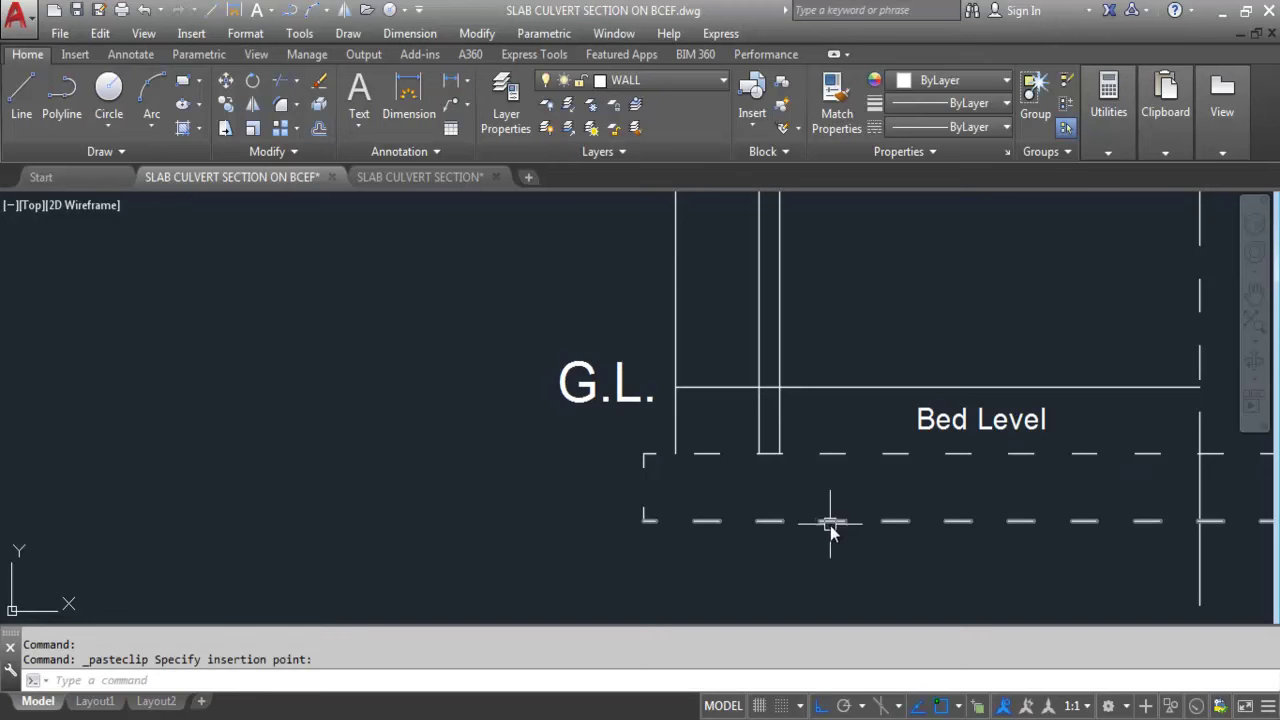
- Add a linear dimension for the right footing's bottom width, placing its dimension line at an offset of 0.01
scroll(427, 413, "down", 2)
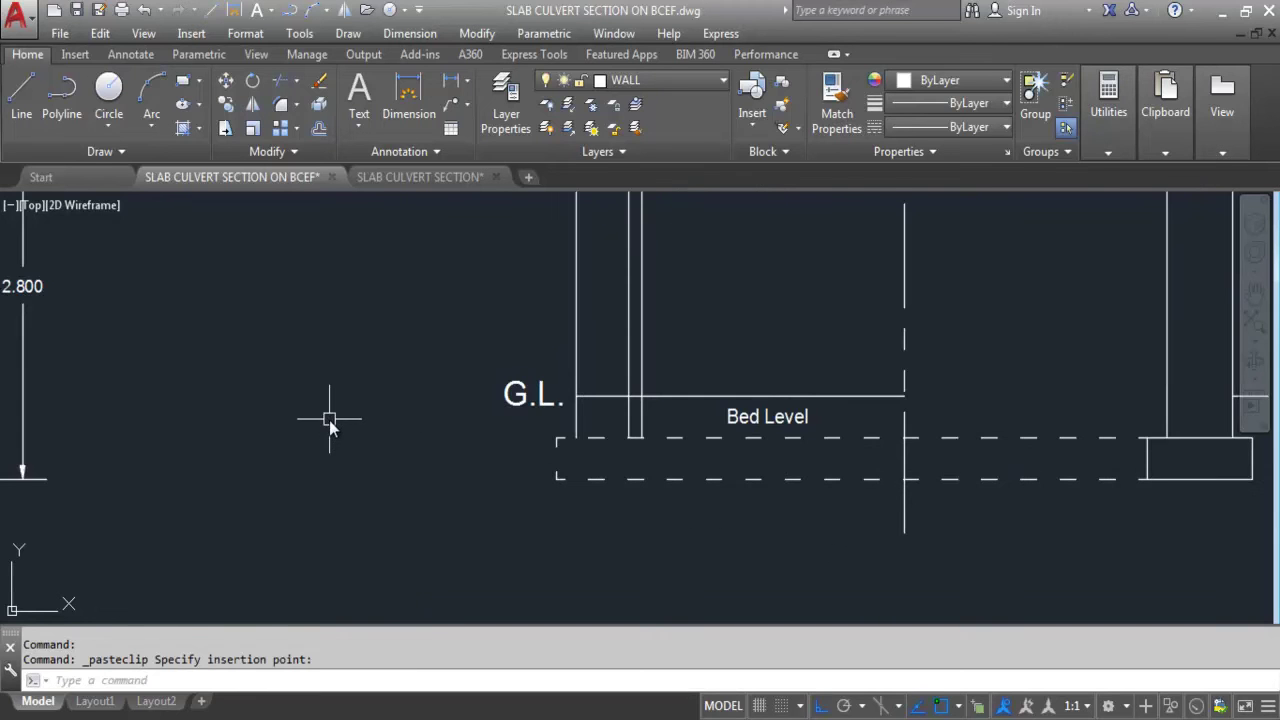
scroll(329, 420, "down", 2)
scroll(945, 397, "up", 4)
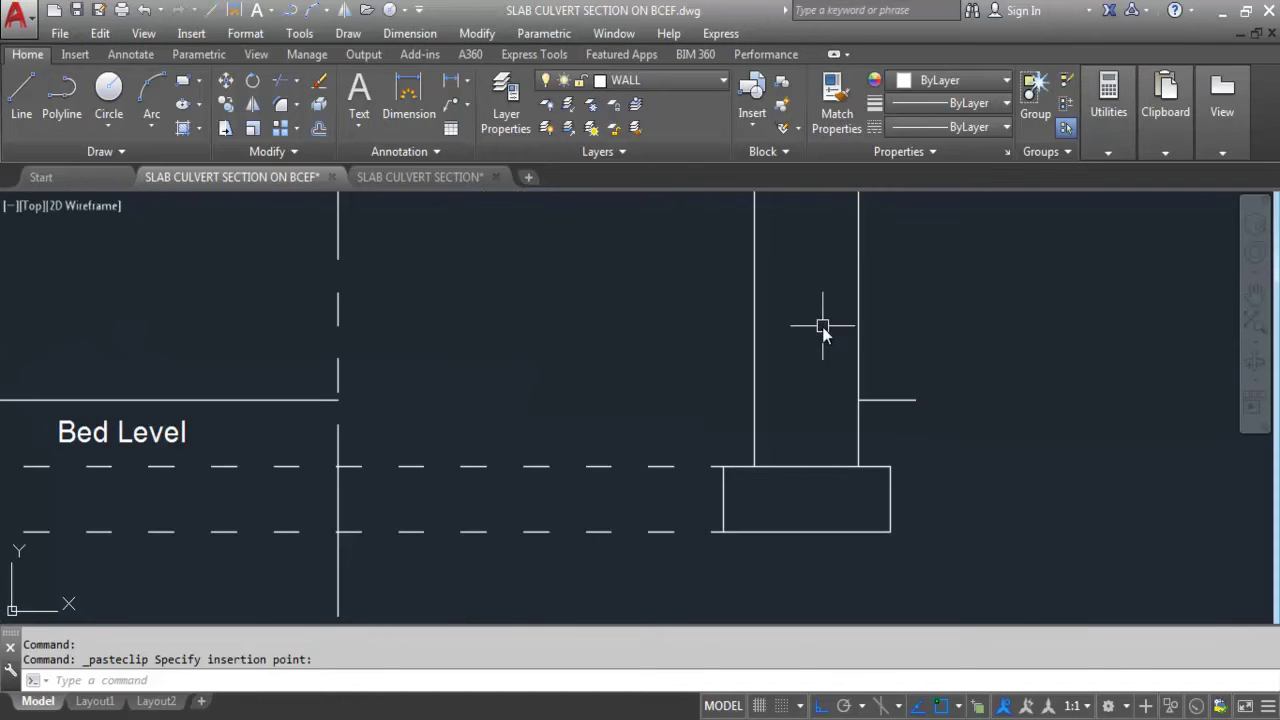
scroll(980, 480, "down", 4)
scroll(946, 440, "up", 4)
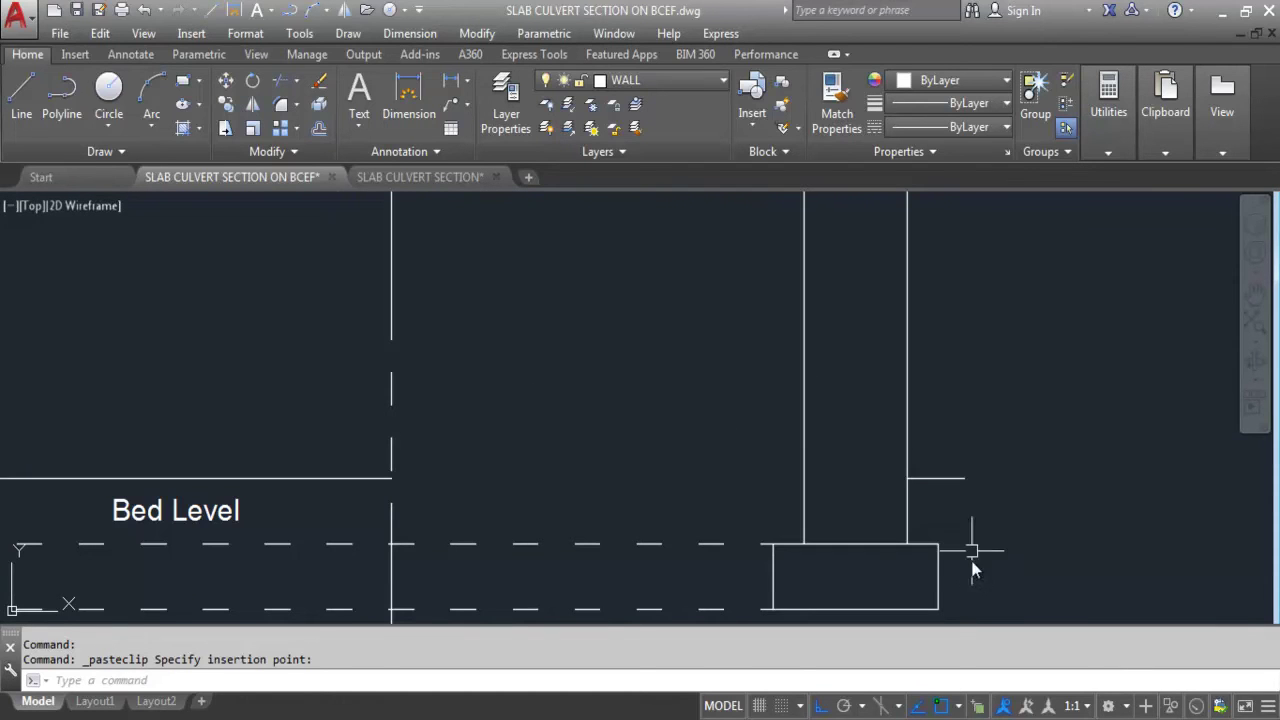
left_click(957, 578)
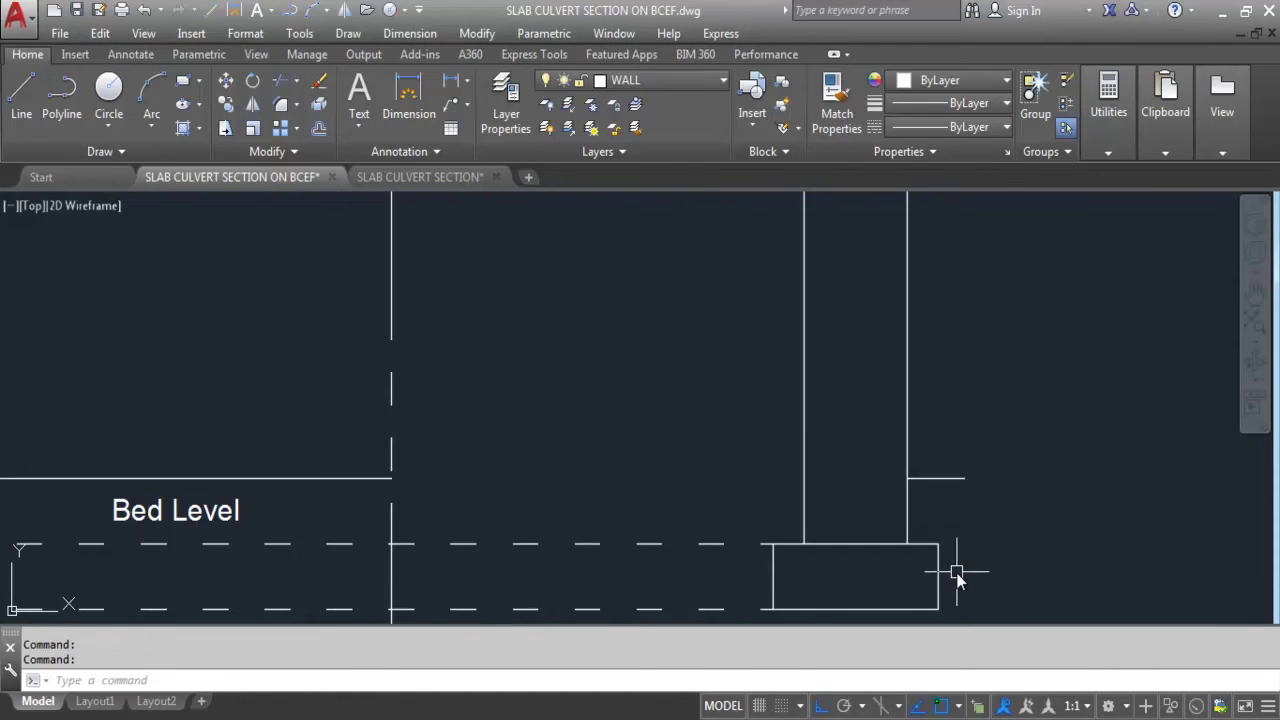
scroll(786, 452, "down", 4)
scroll(801, 505, "up", 2)
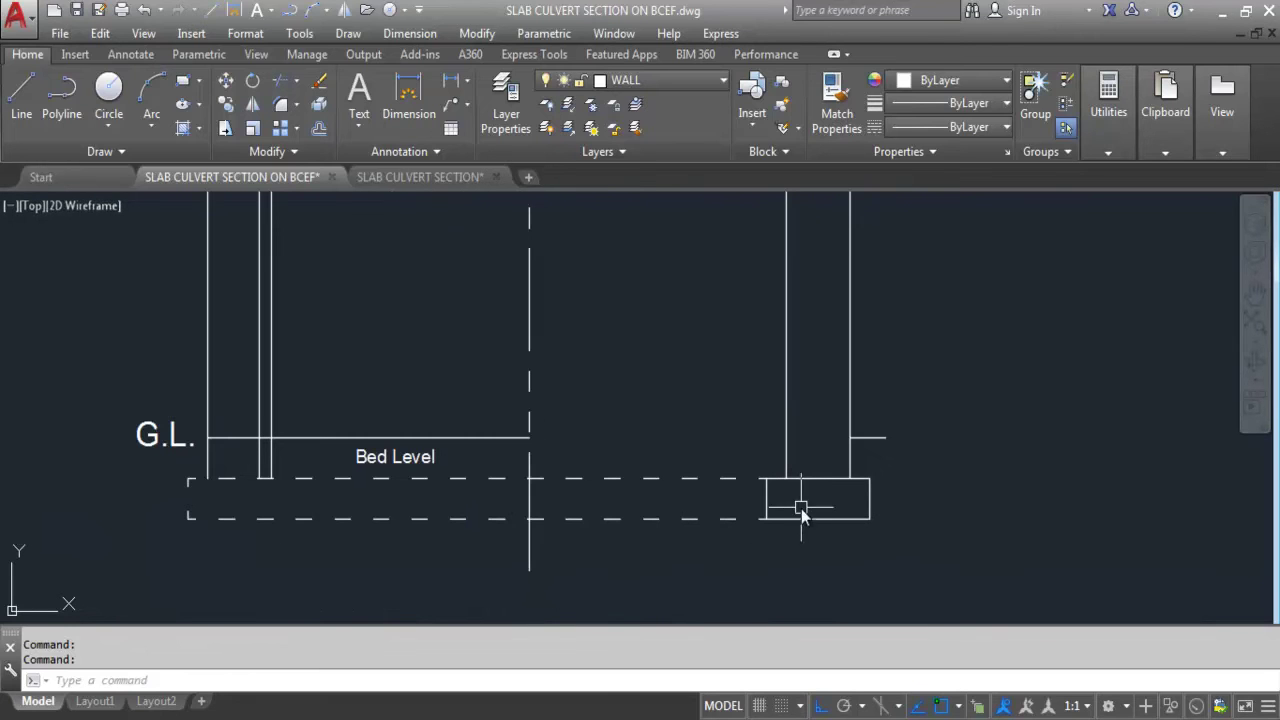
left_click(435, 96)
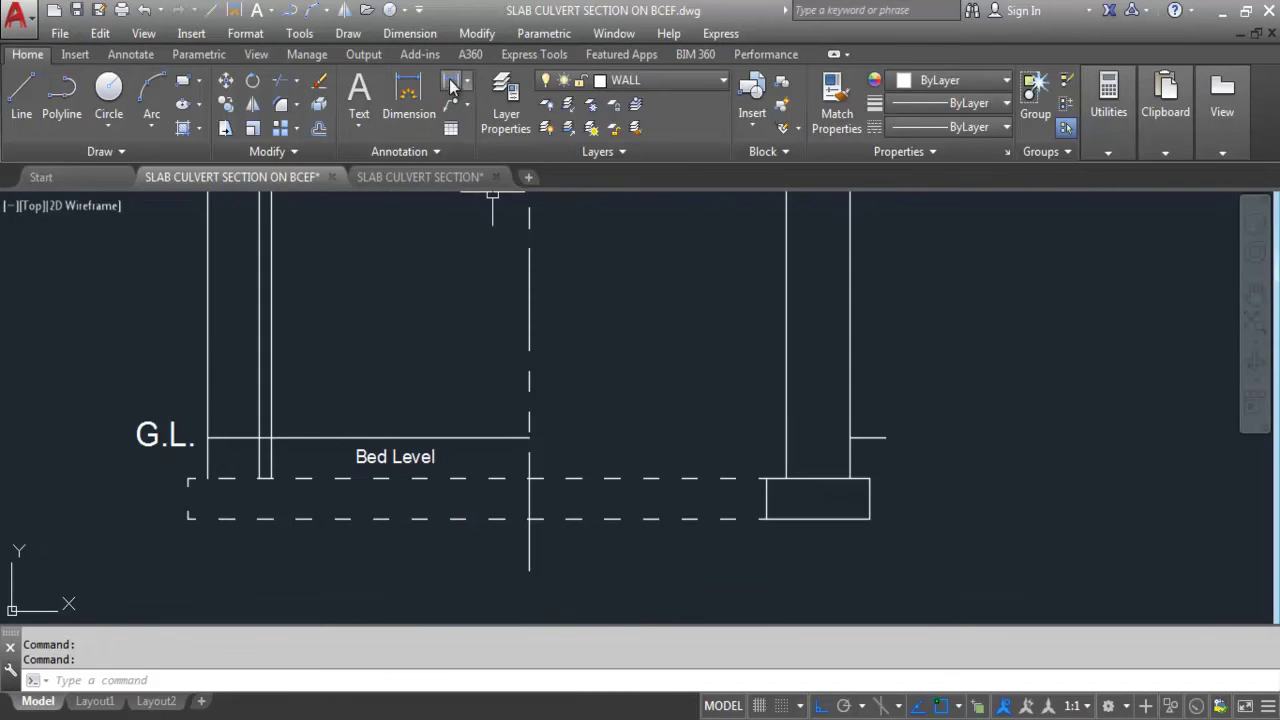
left_click(766, 519)
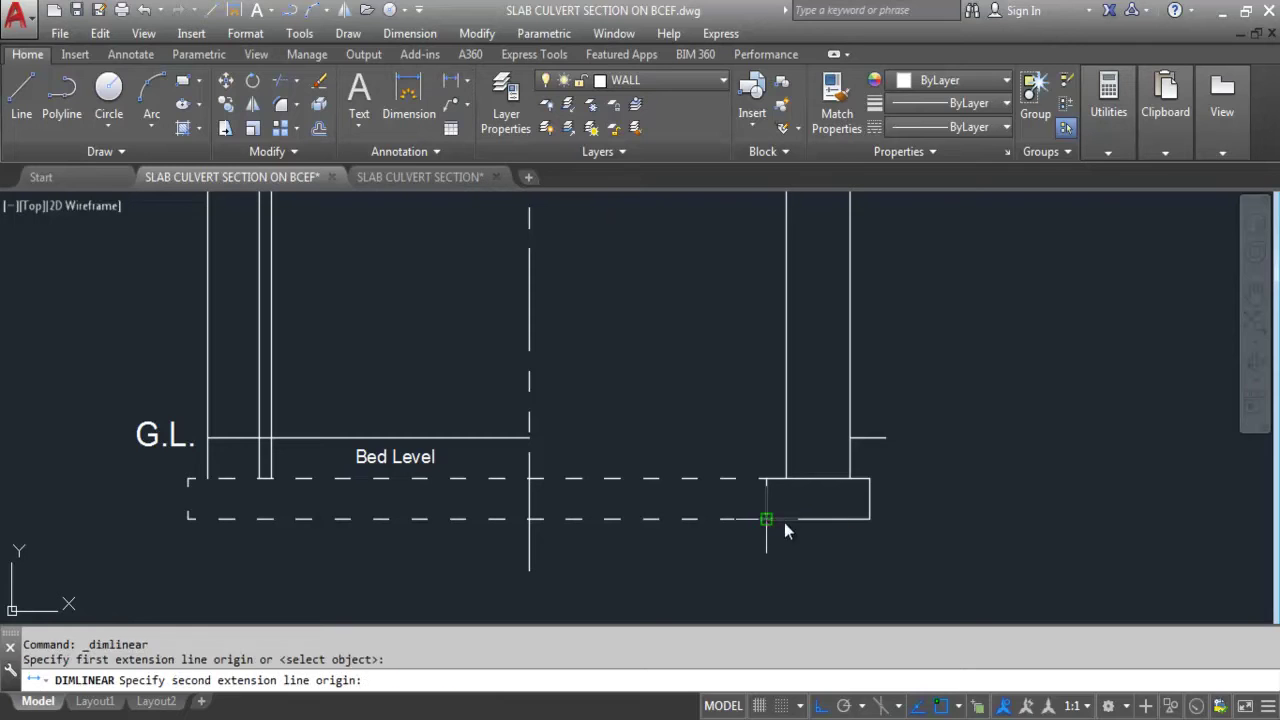
left_click(869, 519)
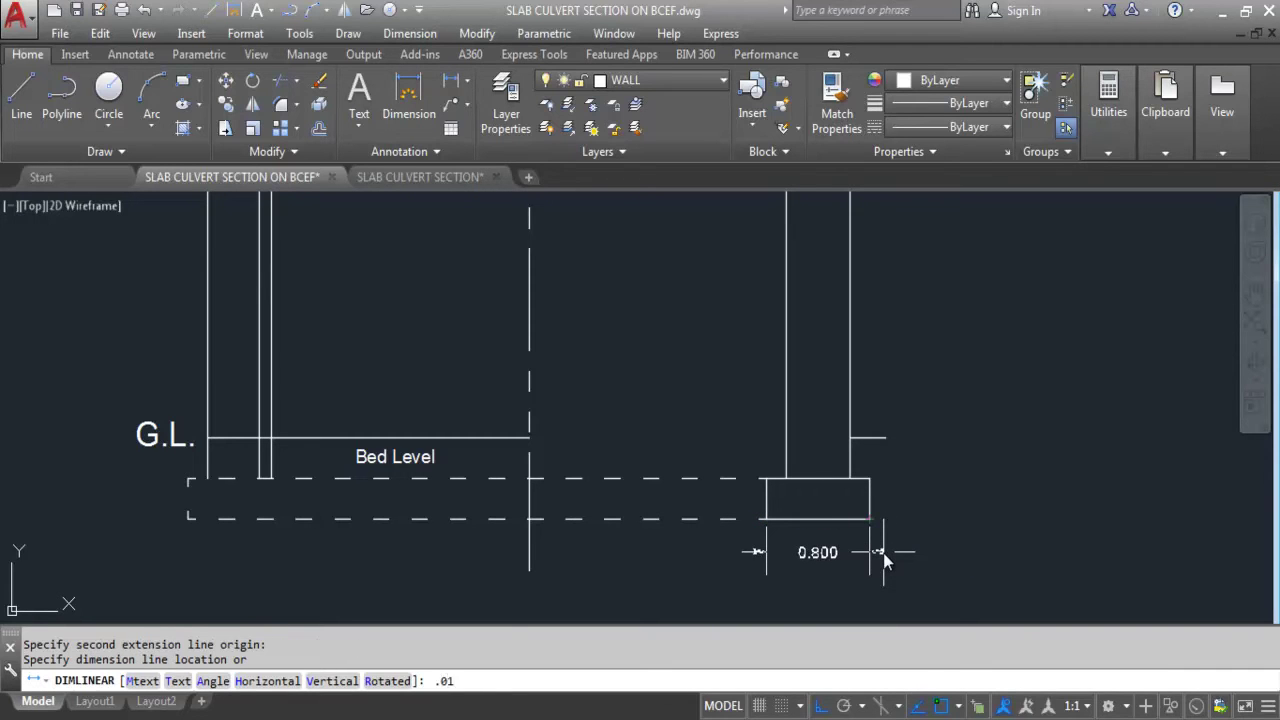
key("Return")
- Stretch the footing width dimension line 0.2 downwards, clear of the footing, and deselect it
left_click(817, 530)
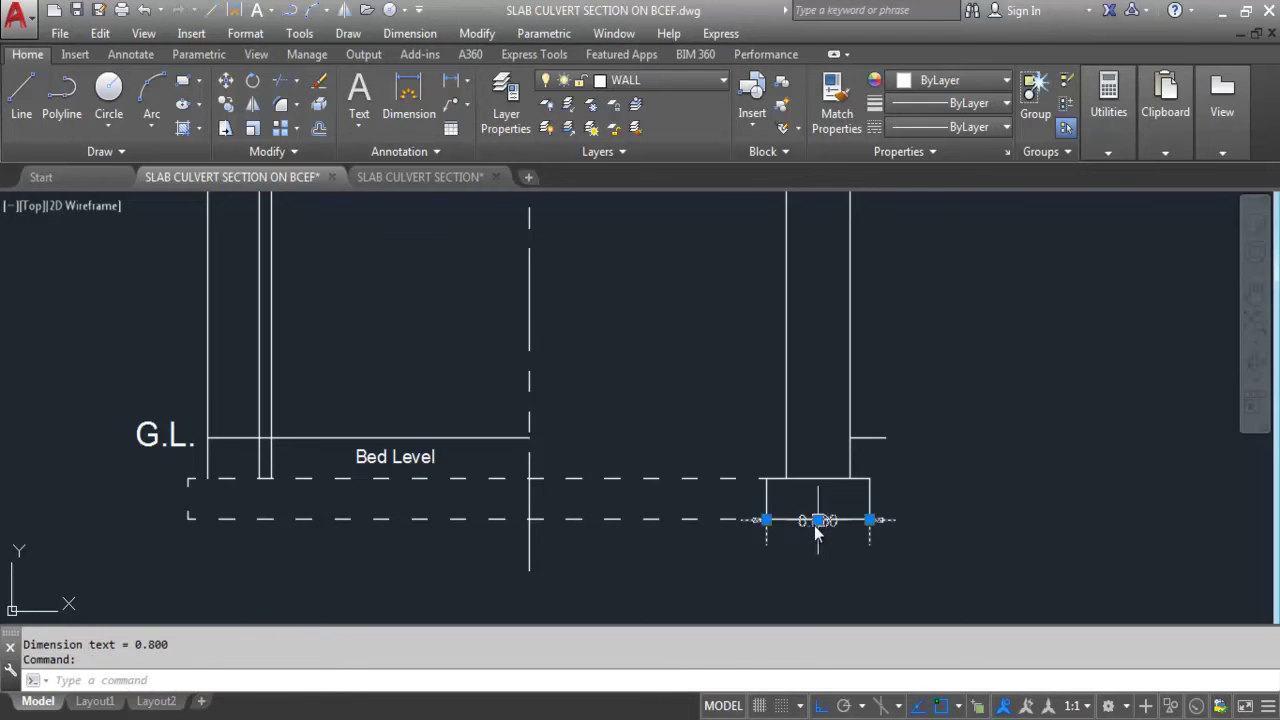
scroll(817, 530, "up", 2)
left_click(817, 512)
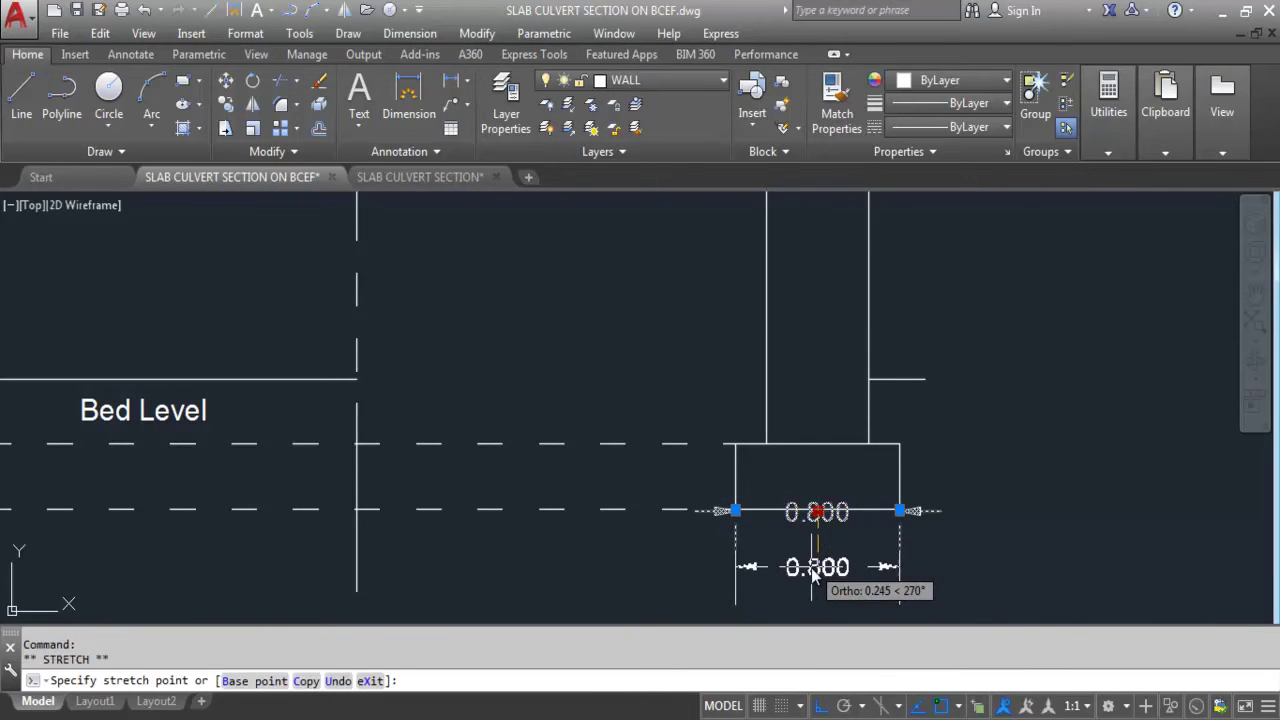
type(".2")
key("Return")
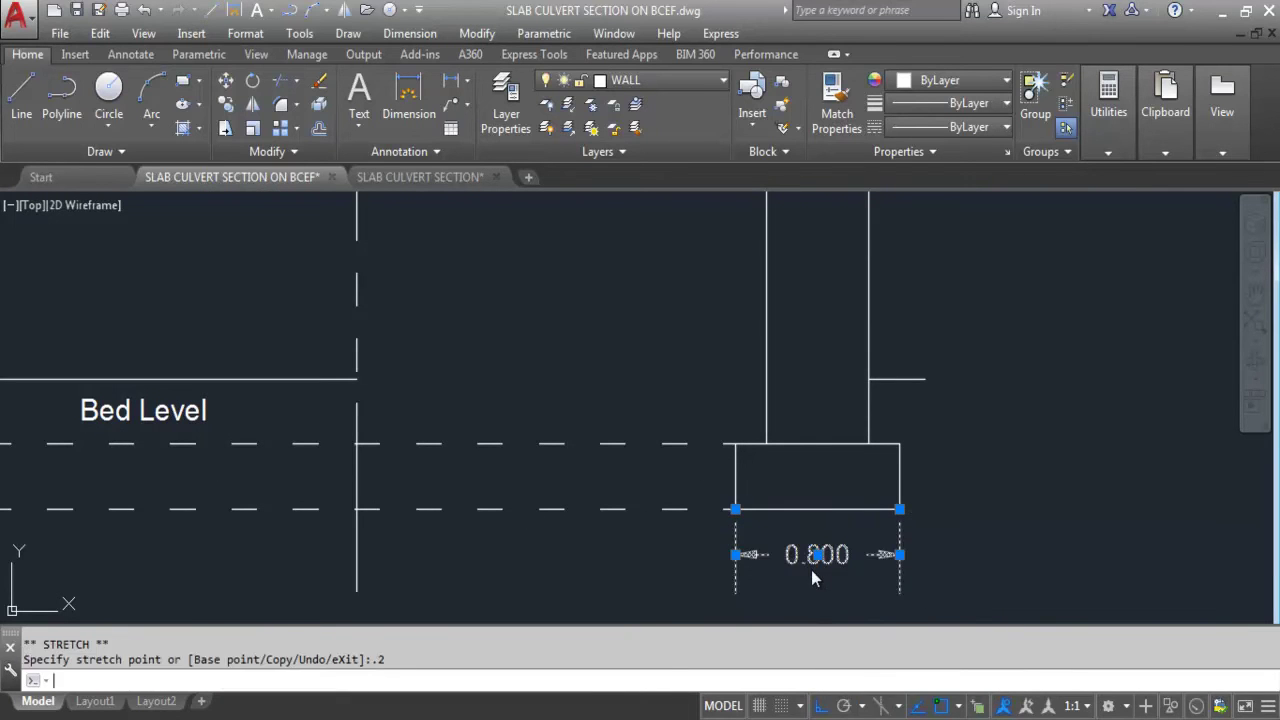
key("Escape")
scroll(689, 437, "down", 3)
scroll(784, 531, "up", 3)
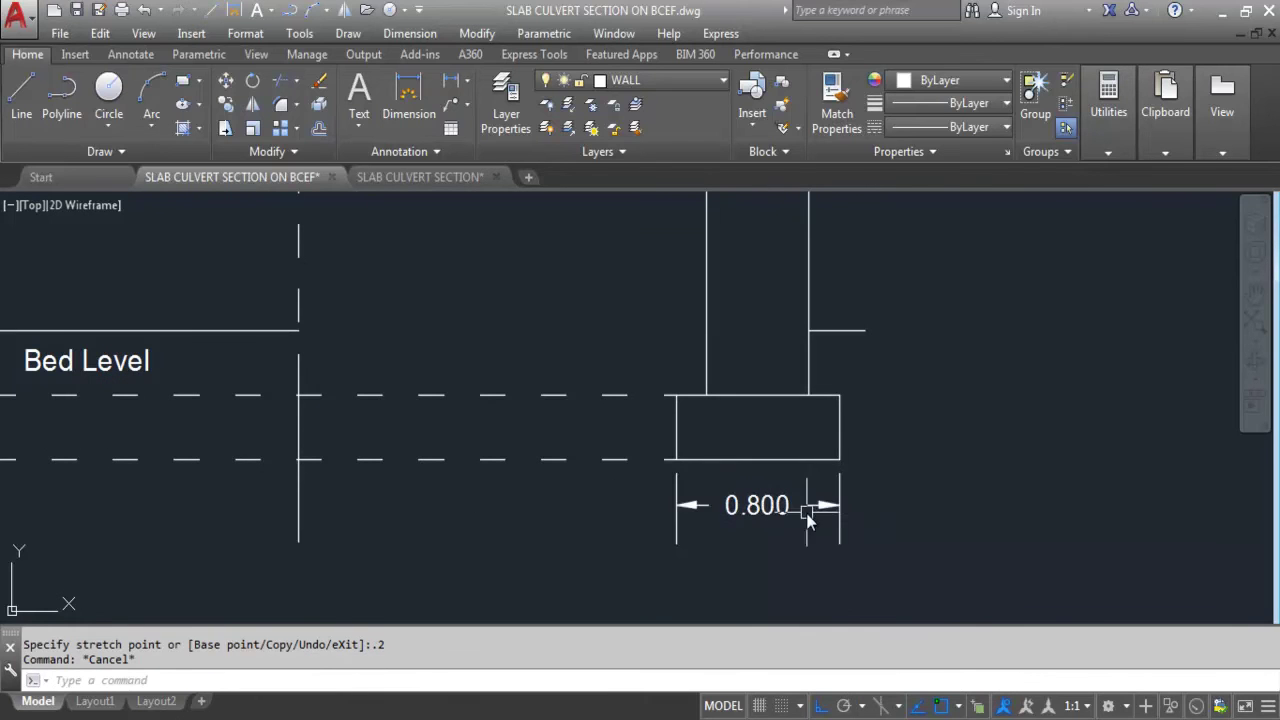
- Dimension the right footing's height along its outer edge, placing the dimension line at an offset of 0.01
key("Return")
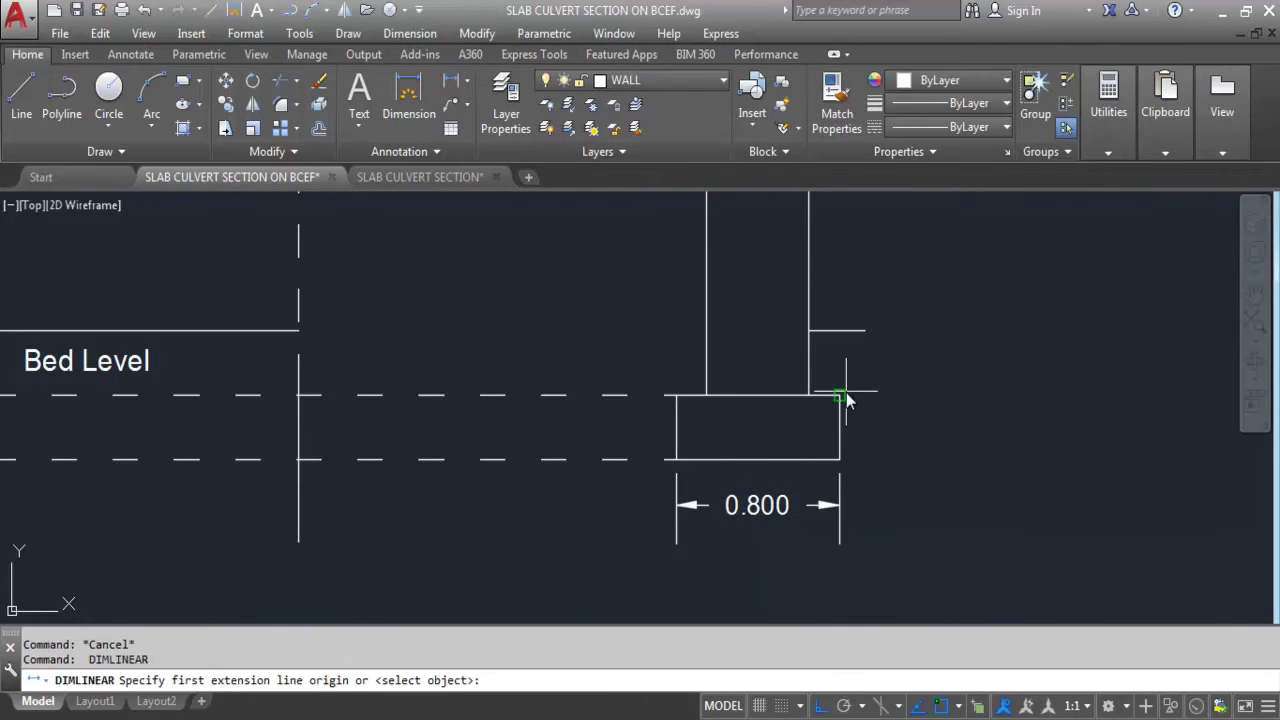
left_click(843, 397)
left_click(840, 463)
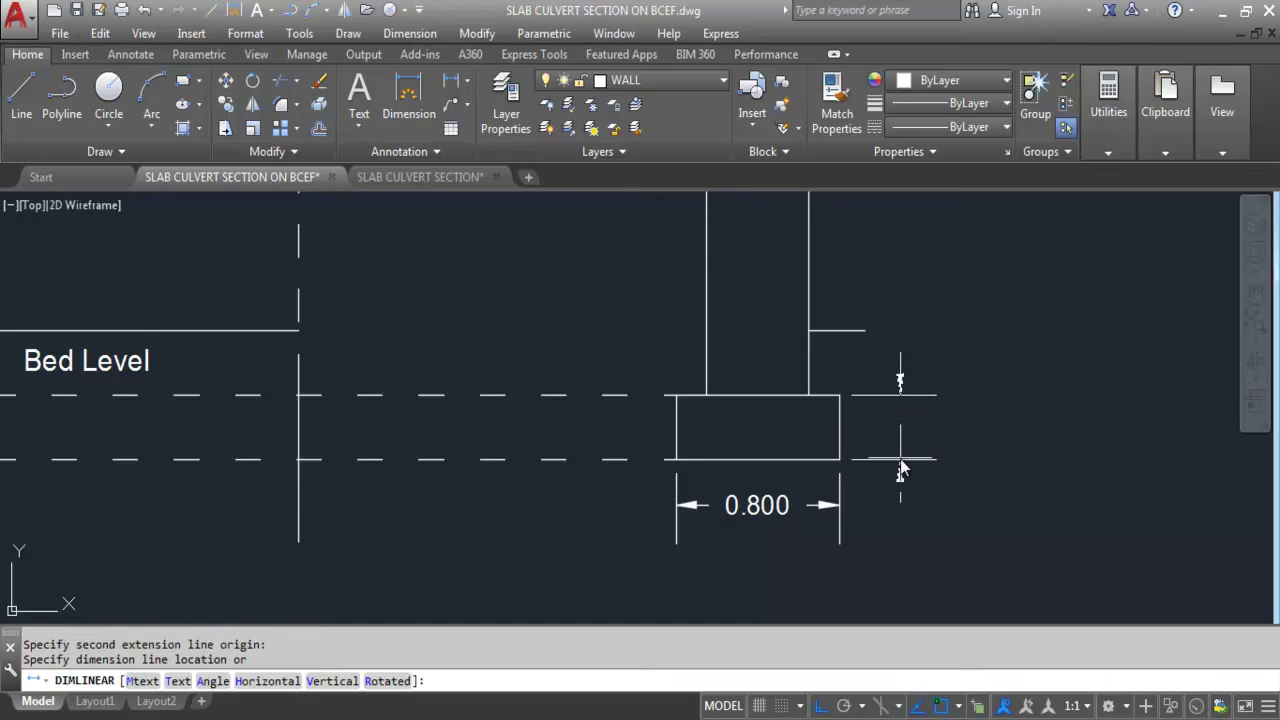
type(".01")
key("Return")
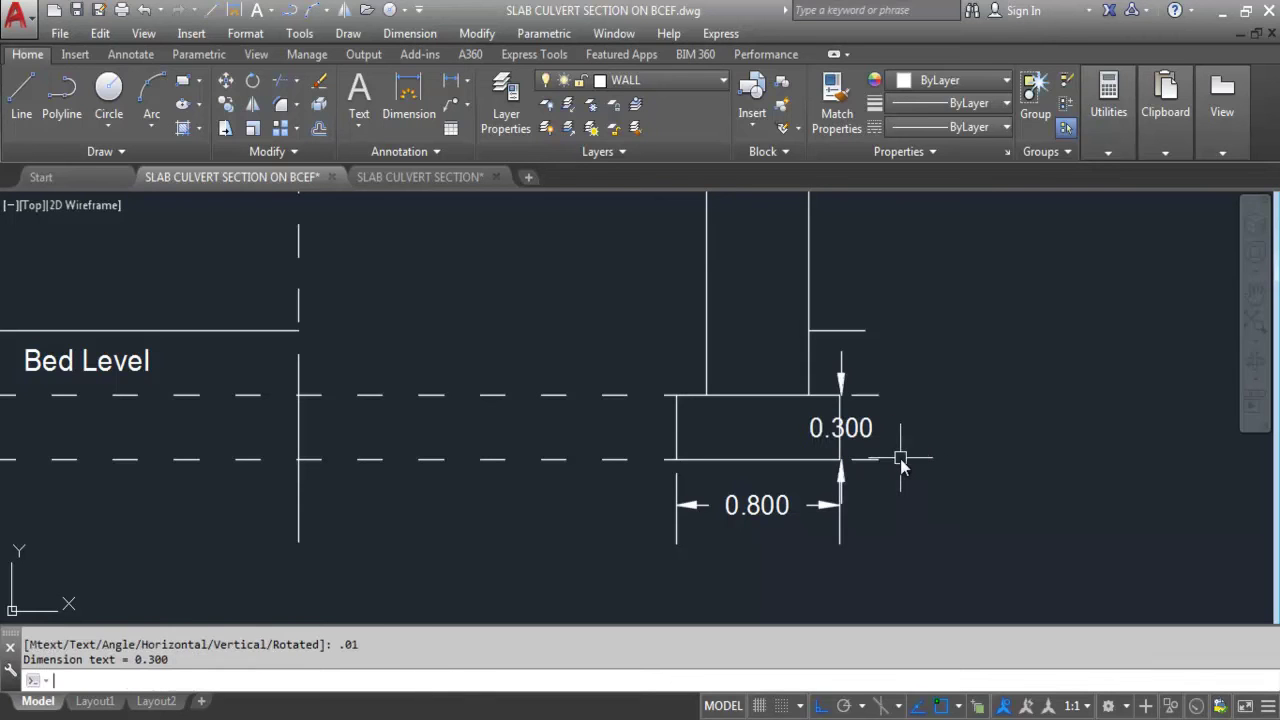
- Stretch the footing height dimension line 0.2 outwards from the footing's outer edge and deselect it
left_click(840, 440)
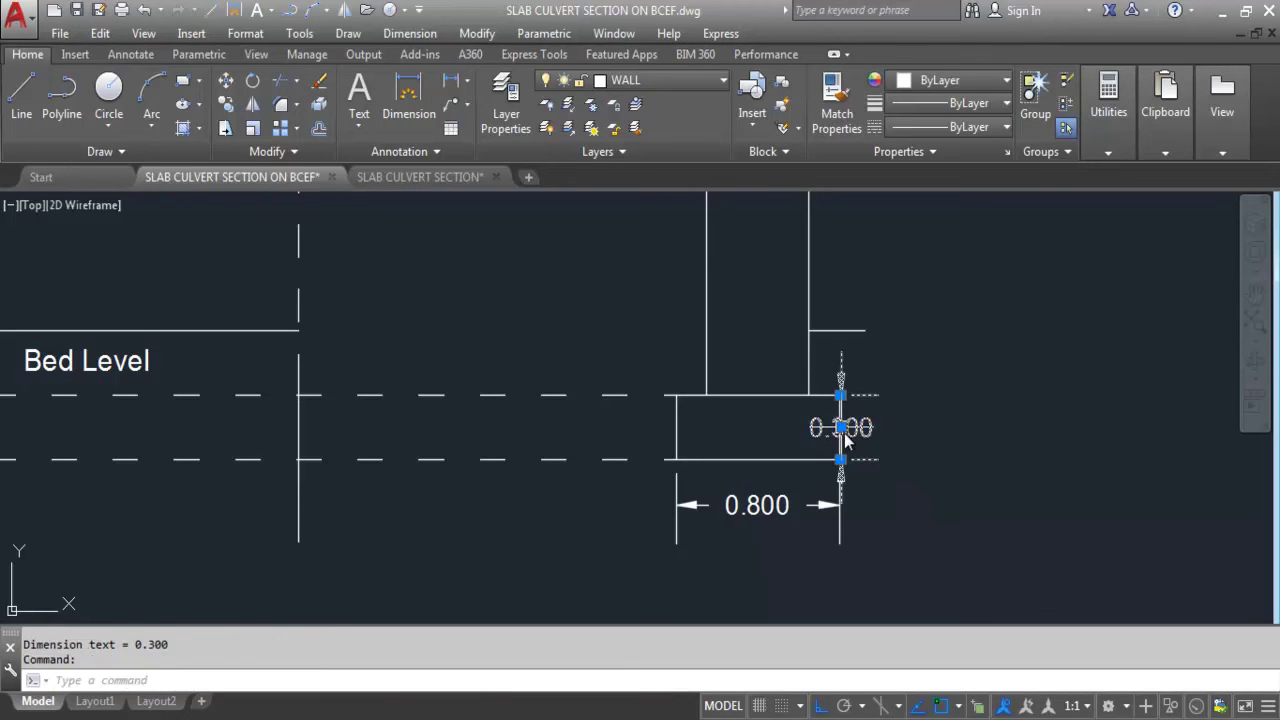
left_click(840, 428)
type(".2")
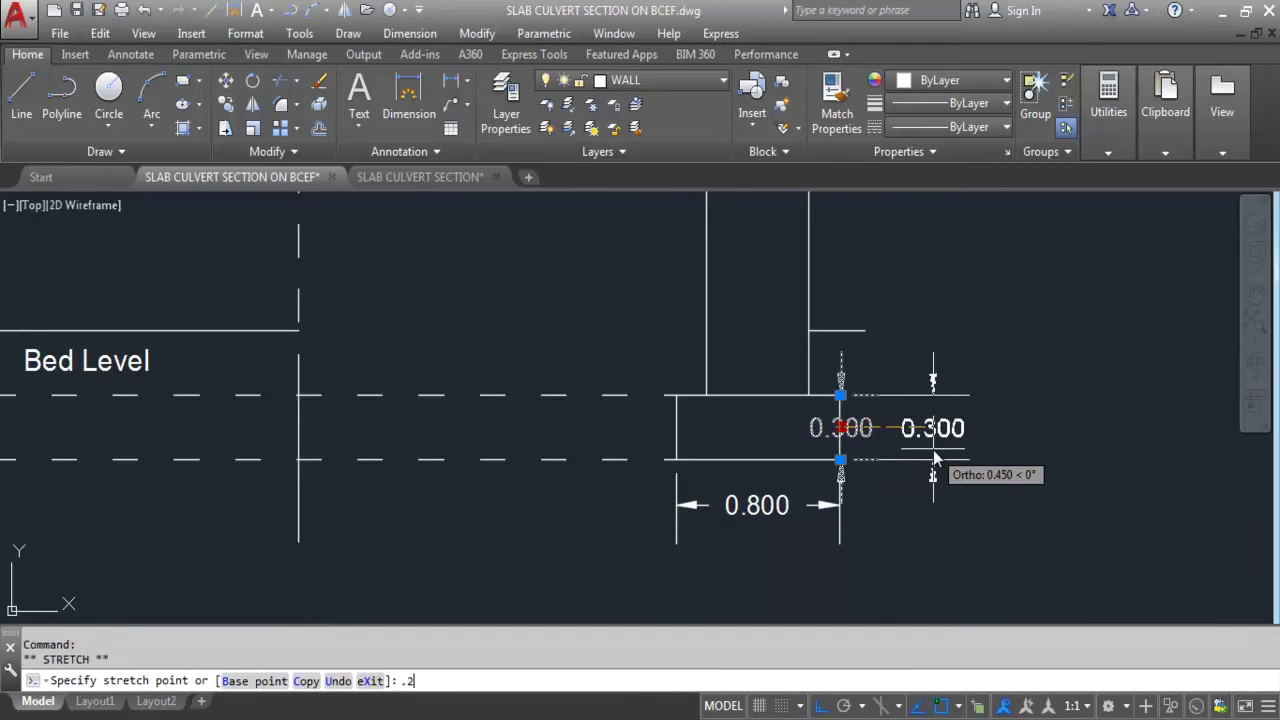
key("Return")
key("Escape")
scroll(887, 412, "up", 4)
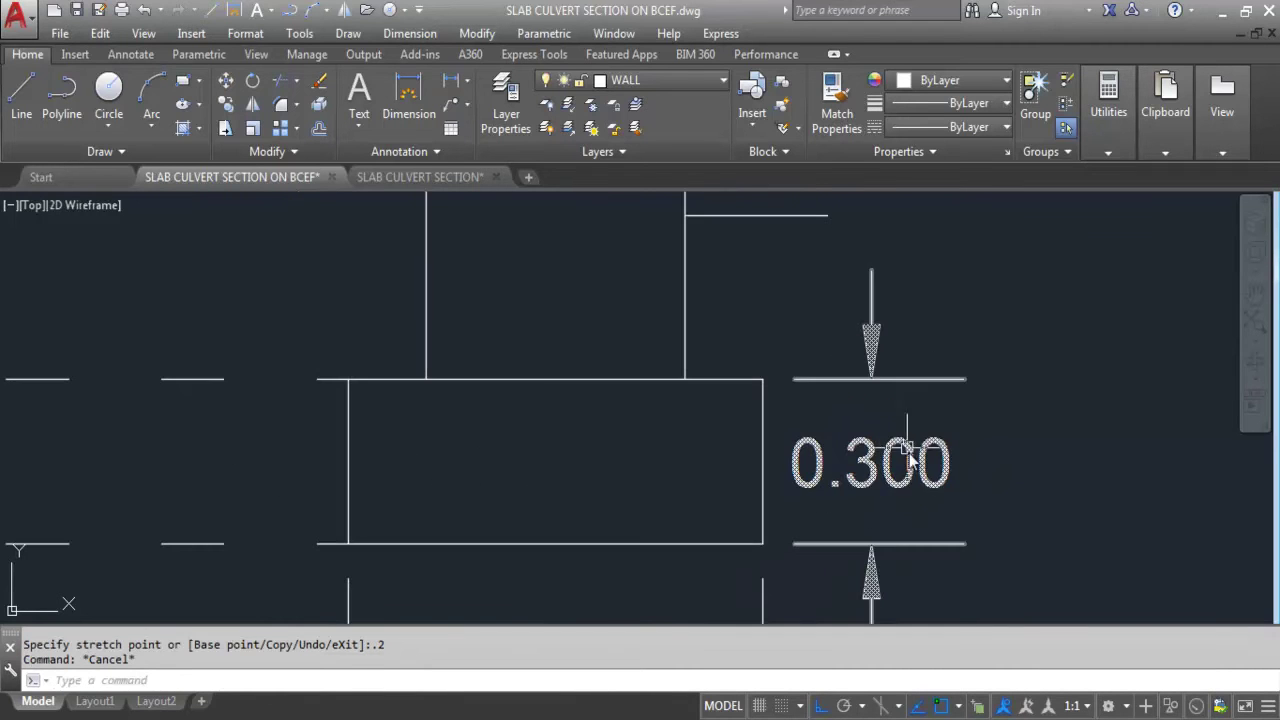
scroll(918, 480, "down", 4)
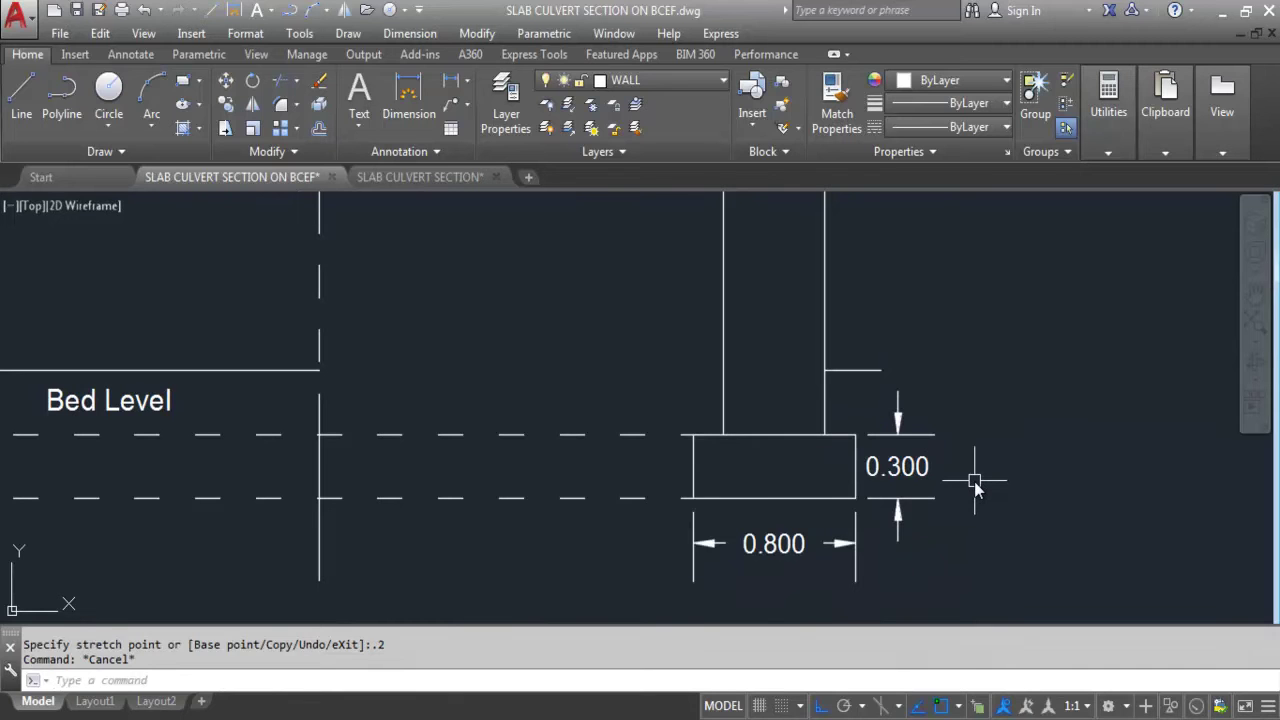
key("Escape")
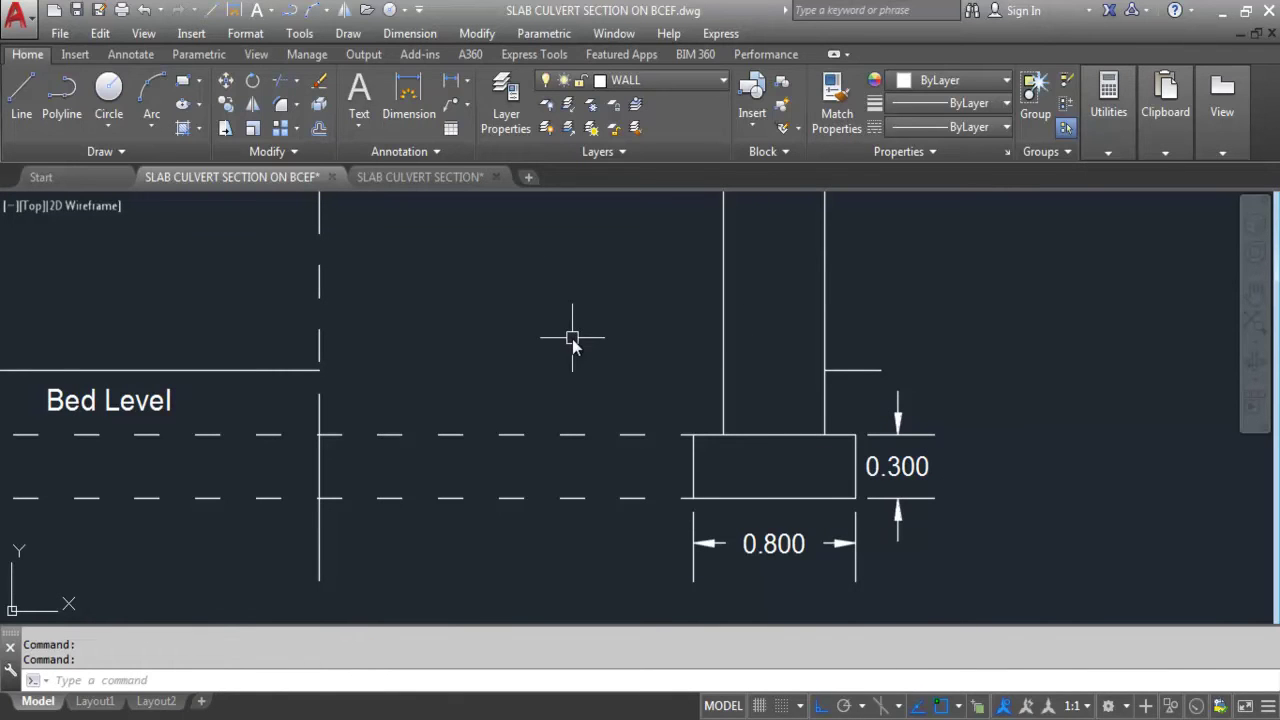
- Dimension the height from the right footing's top to the bed level line along the wall's outer face, placing the dimension line at 0.01
key("Return")
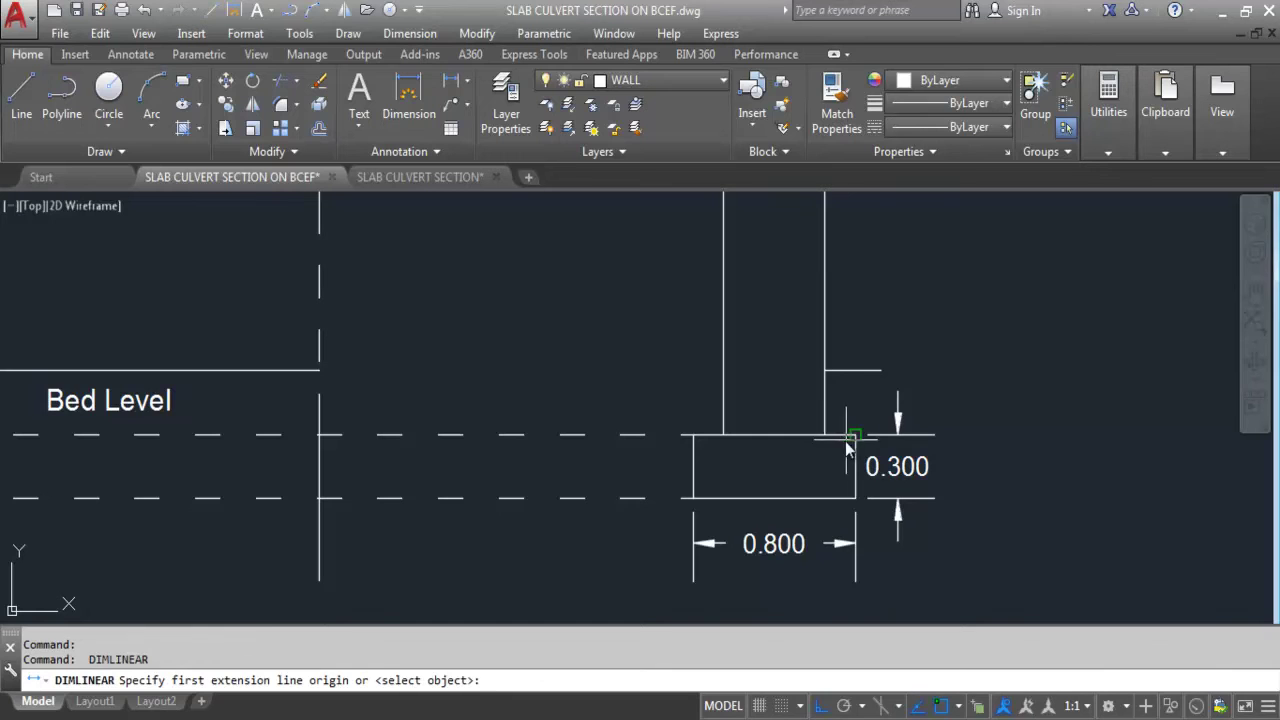
left_click(824, 435)
left_click(824, 371)
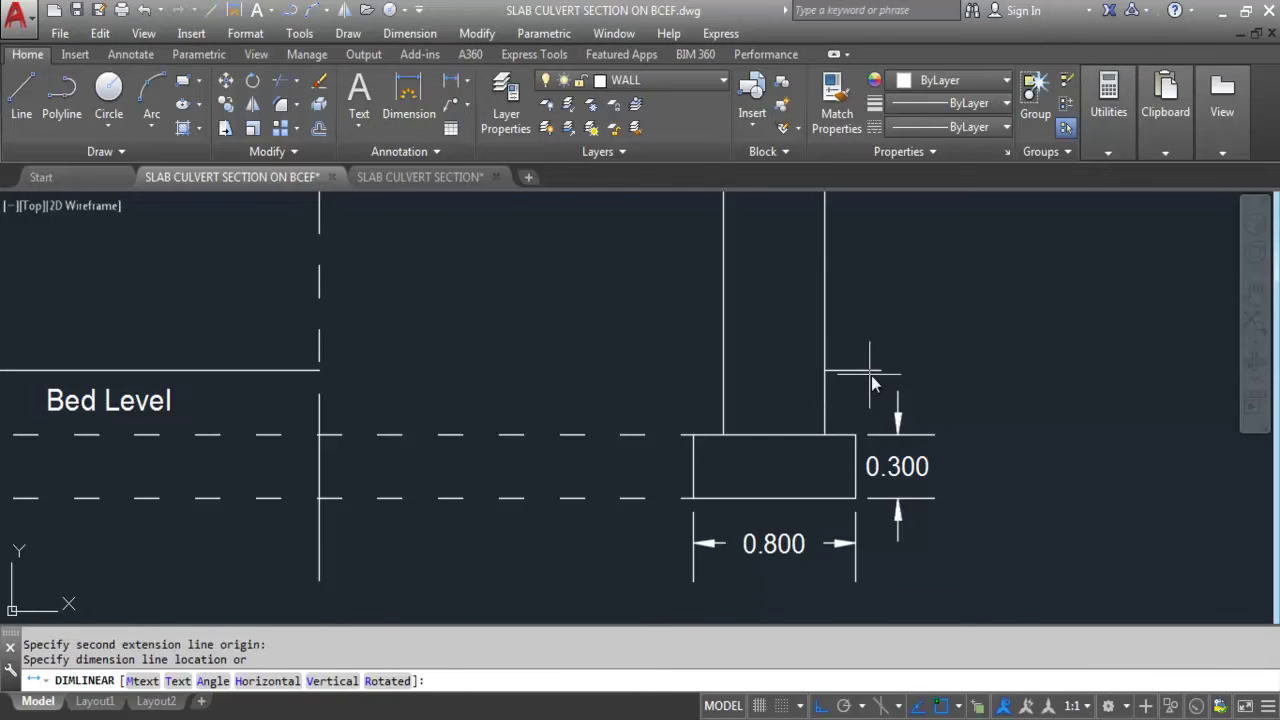
type(".01")
key("Return")
- Stretch the dimension line between the footing top and bed level 0.2 outwards from the wall and deselect it
left_click(830, 412)
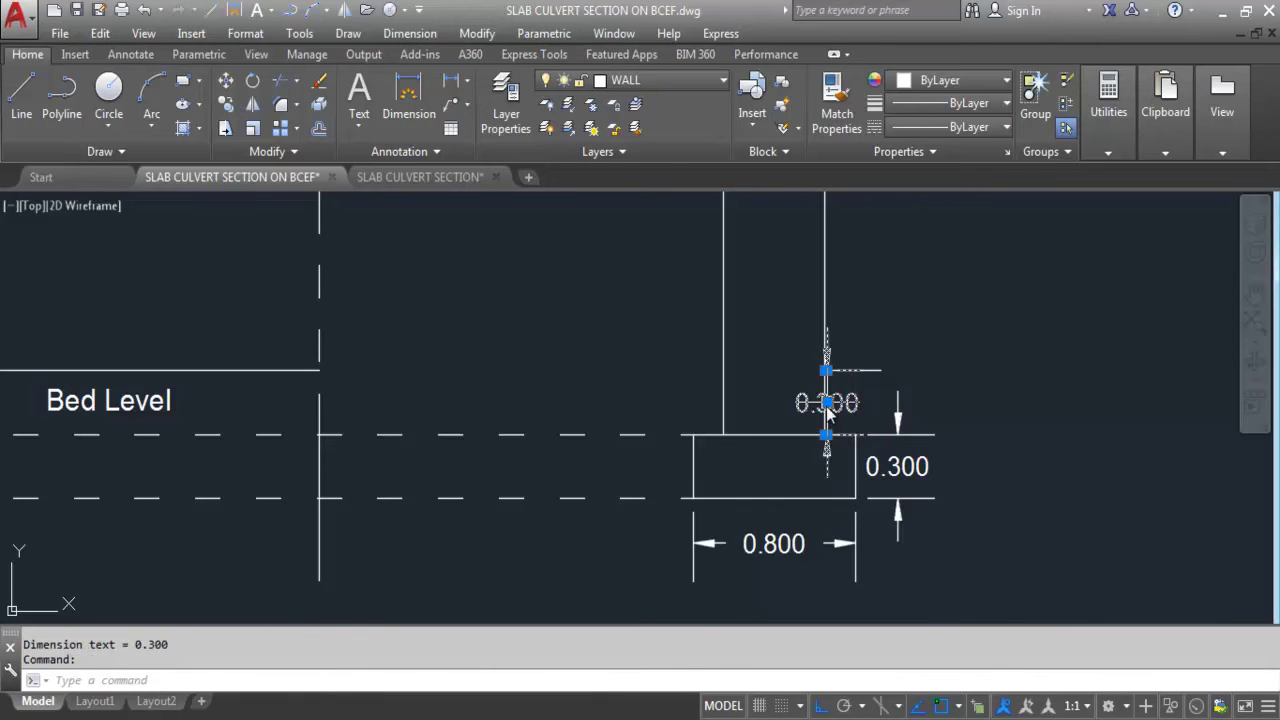
left_click(826, 402)
type(".")
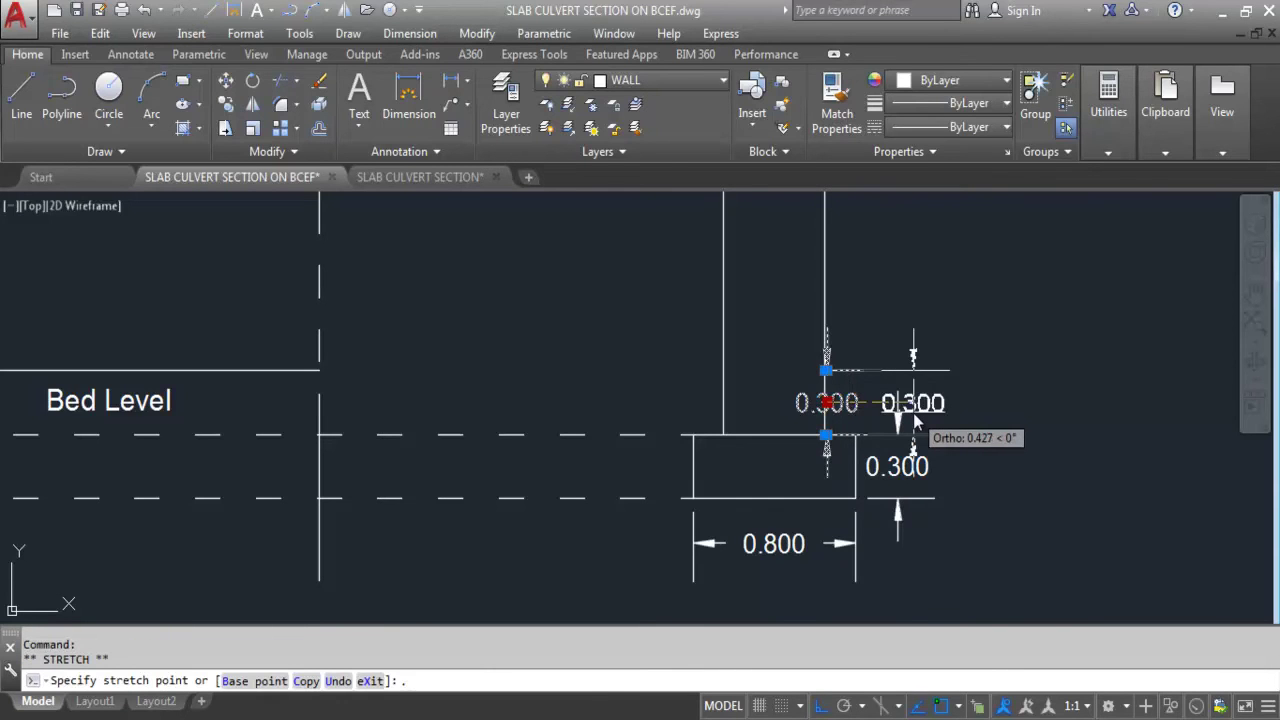
type("2")
key("Return")
key("Escape")
- Examine the dimensions around the right footing and the short bed level line at the wall's outer face
scroll(895, 440, "up", 2)
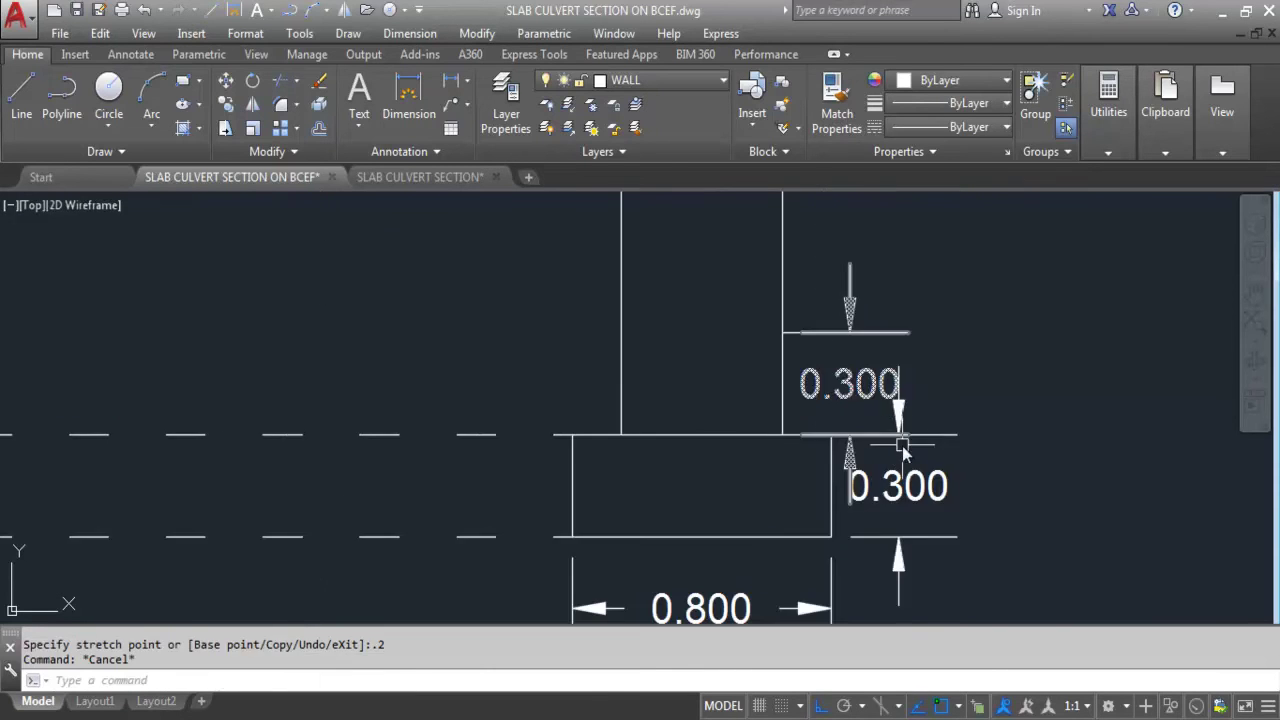
scroll(895, 440, "down", 4)
scroll(886, 509, "up", 4)
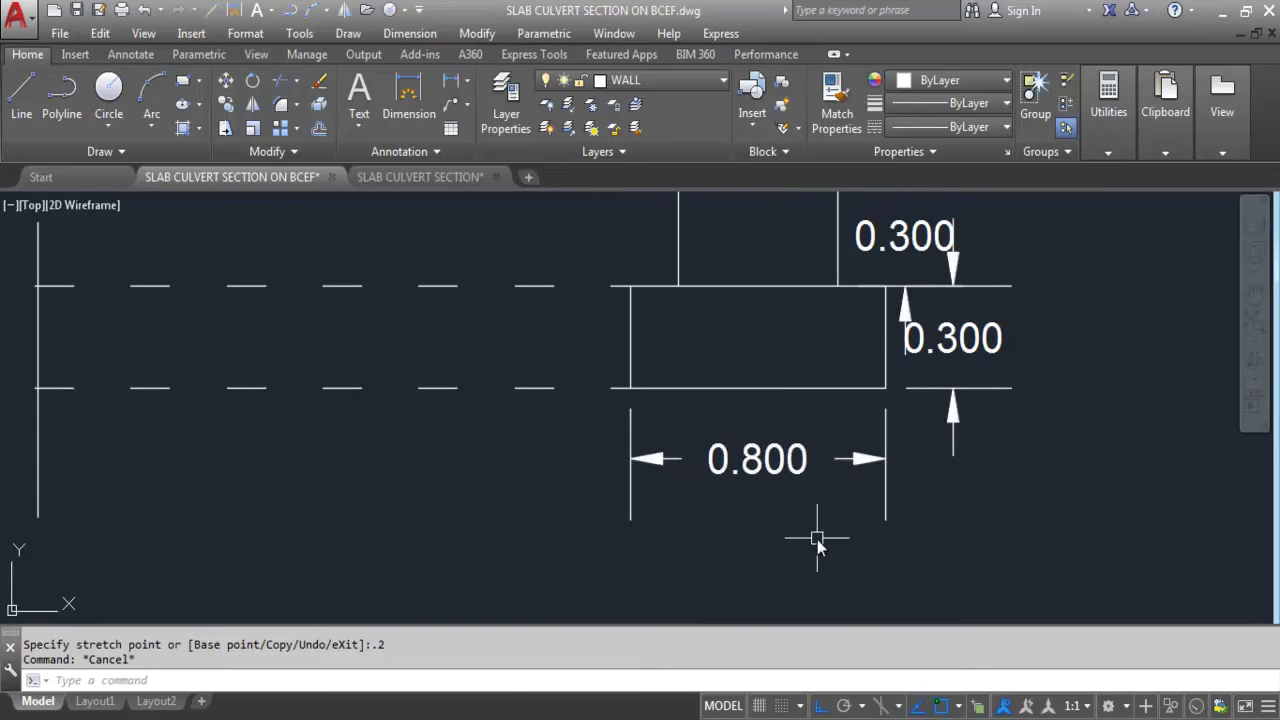
scroll(808, 507, "down", 4)
scroll(850, 440, "up", 4)
scroll(933, 478, "down", 2)
scroll(927, 558, "down", 2)
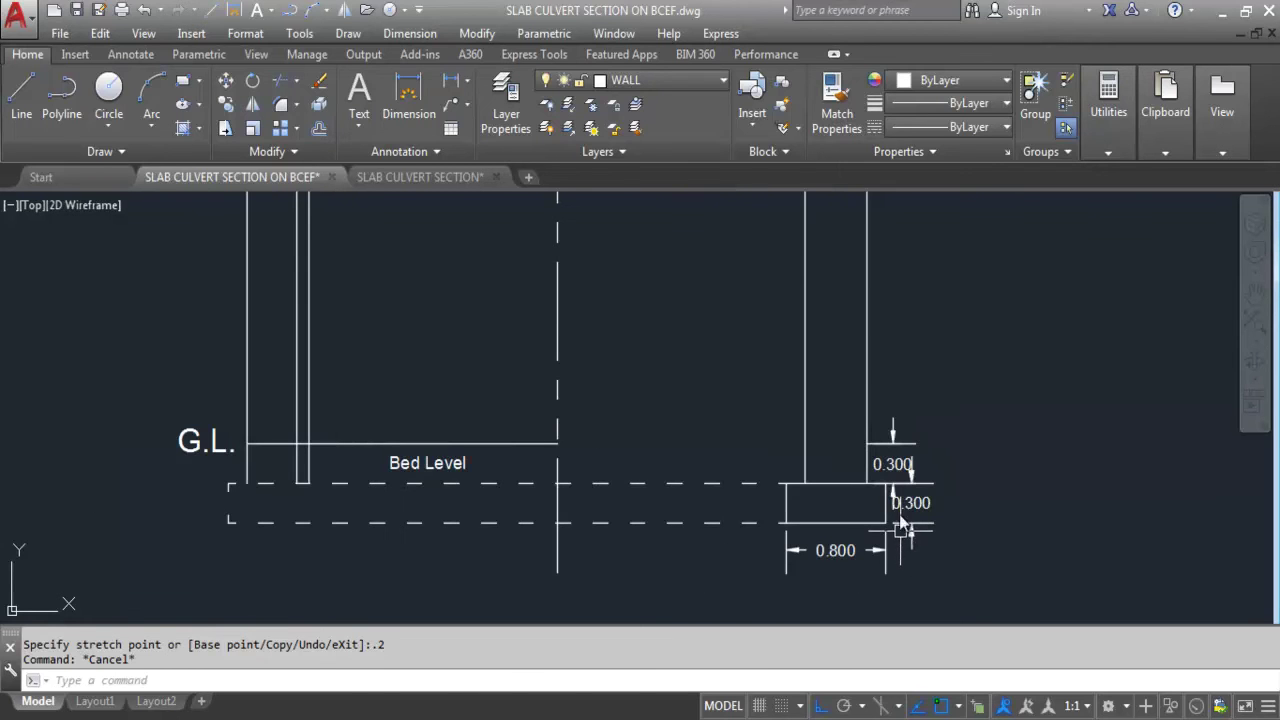
scroll(880, 447, "up", 2)
scroll(860, 445, "up", 2)
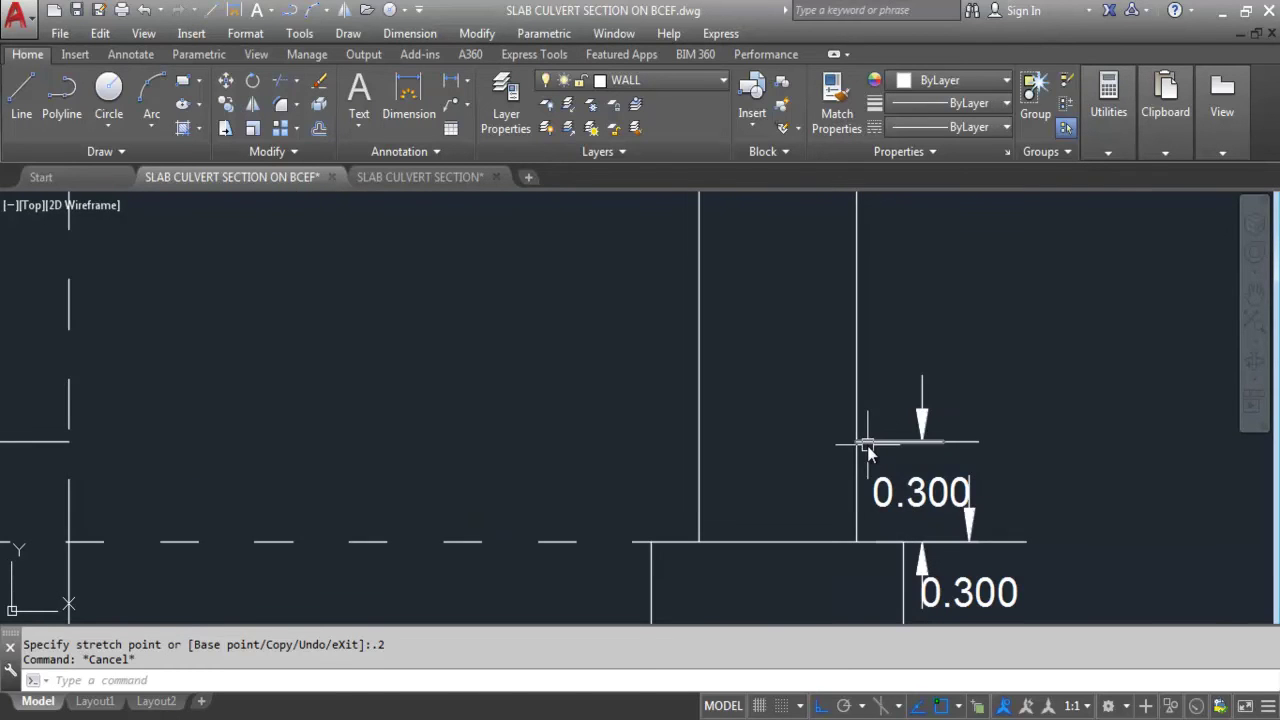
scroll(889, 520, "down", 4)
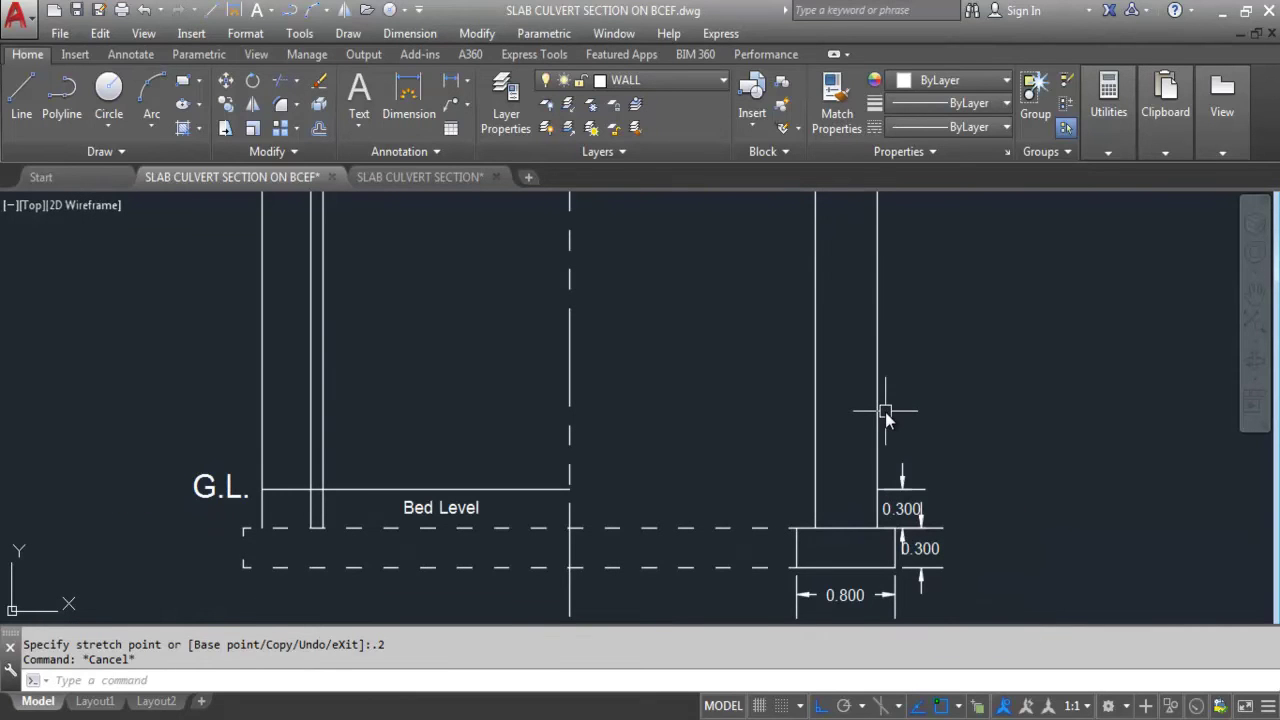
scroll(918, 490, "up", 6)
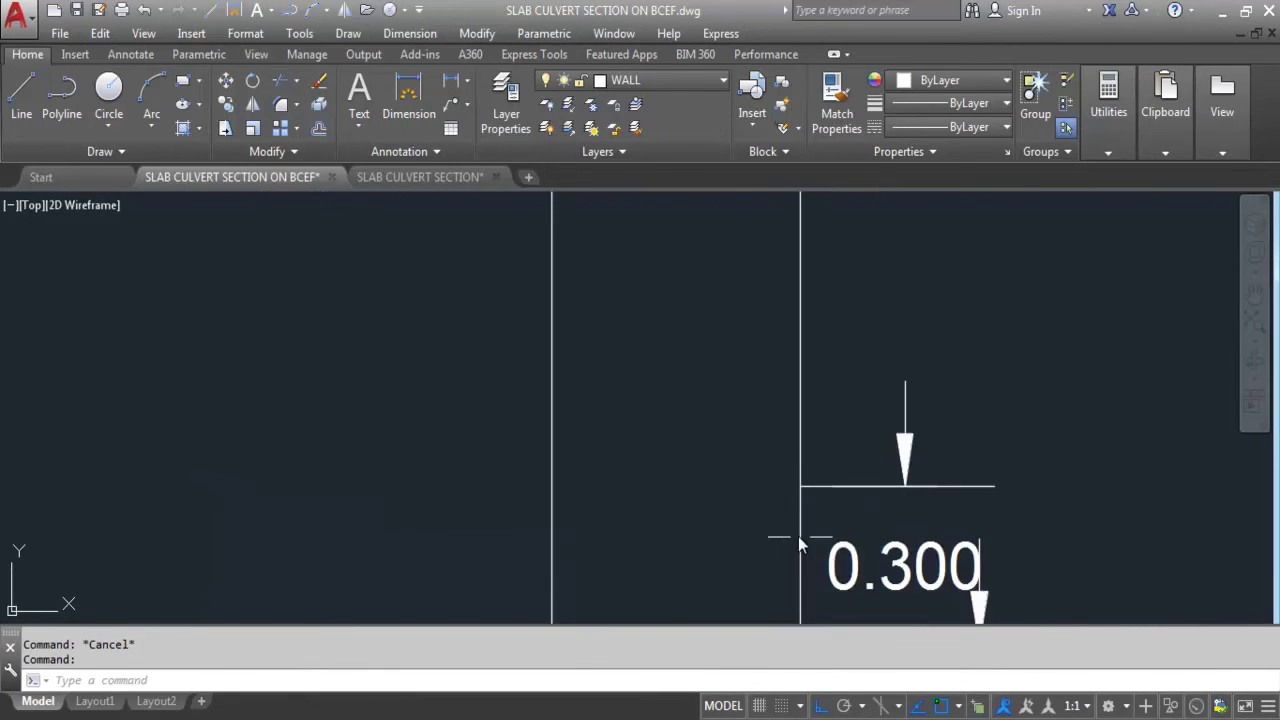
scroll(805, 485, "down", 4)
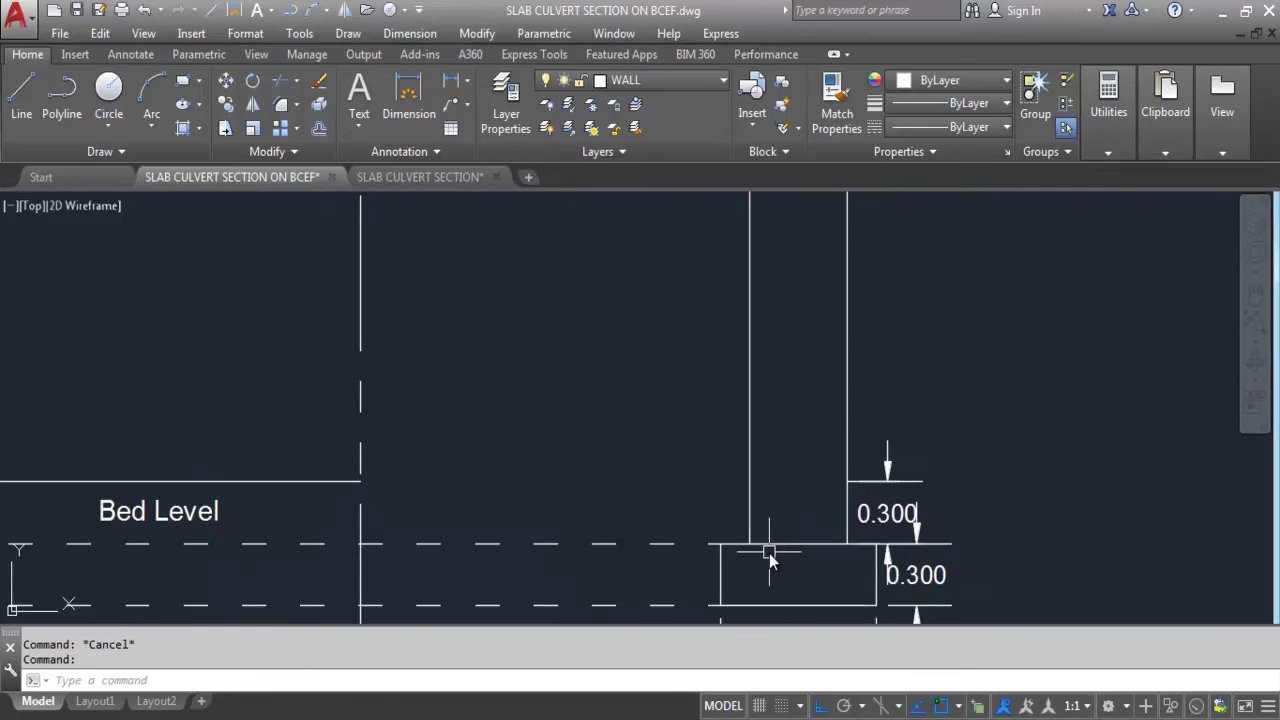
- Offset the short bed level line at the right wall's outer face 1.3 upwards
type("o")
key("Return")
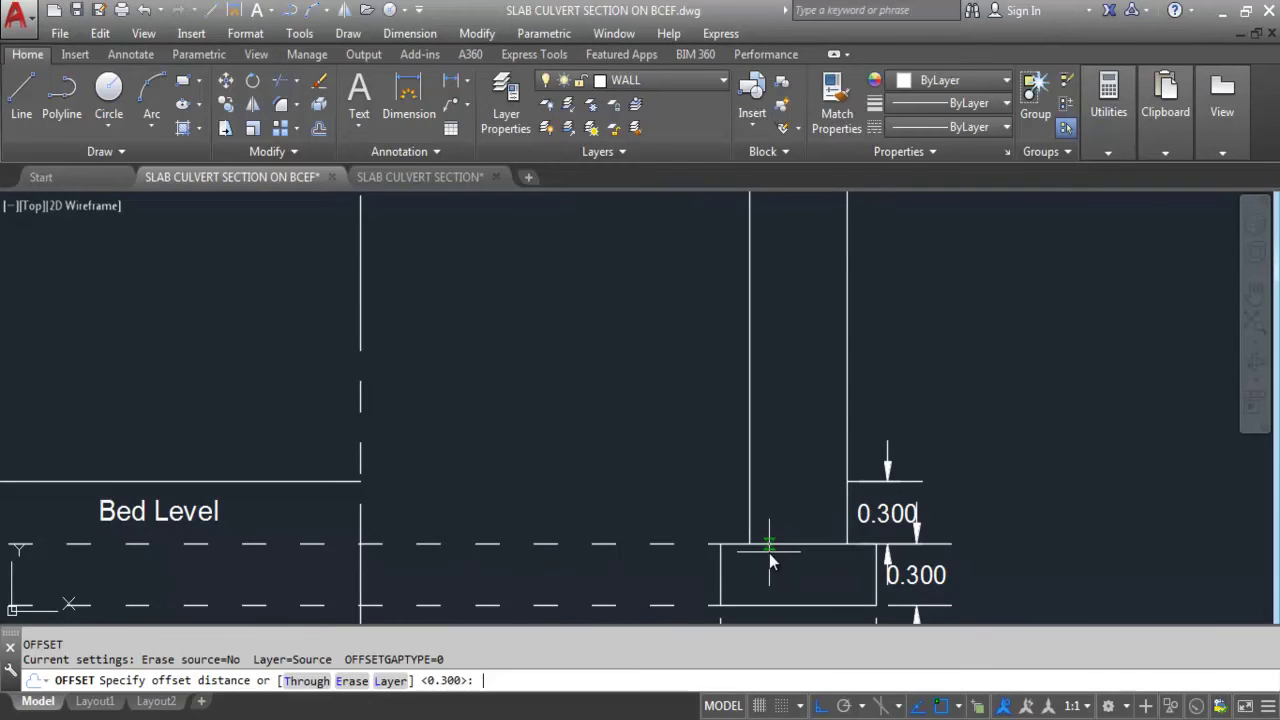
key("Caps_Lock")
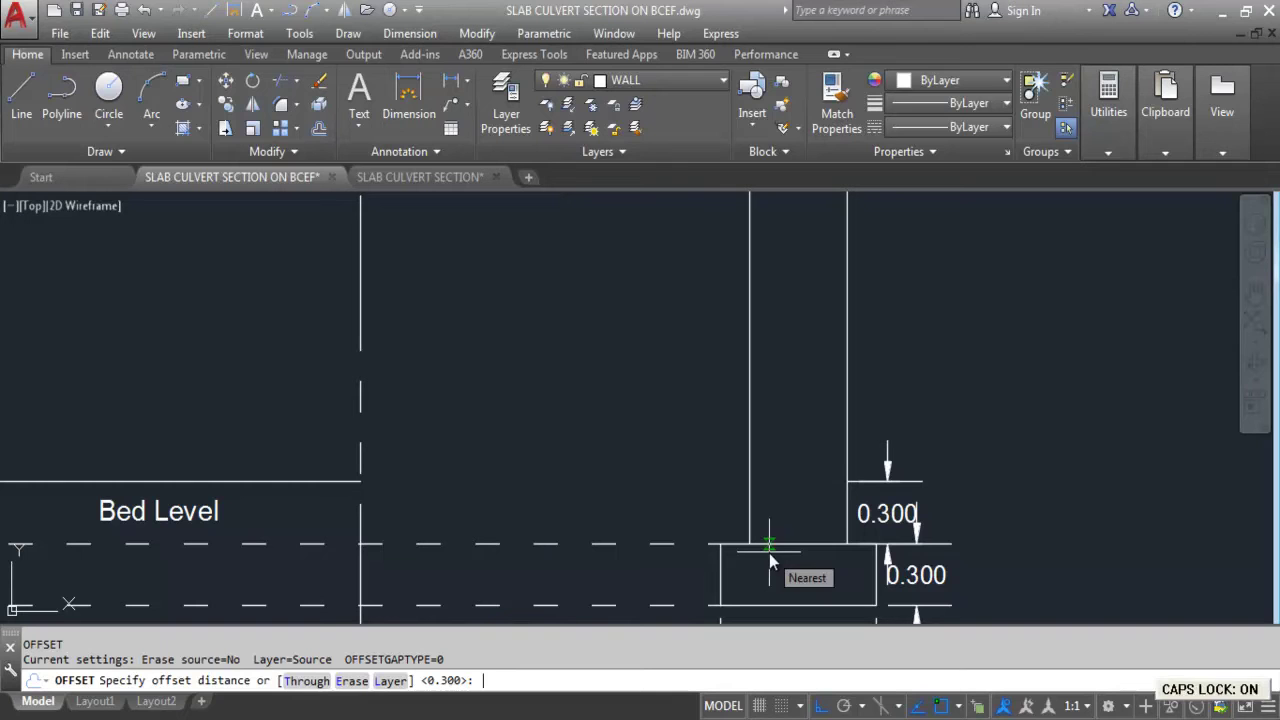
type("1.3")
key("Return")
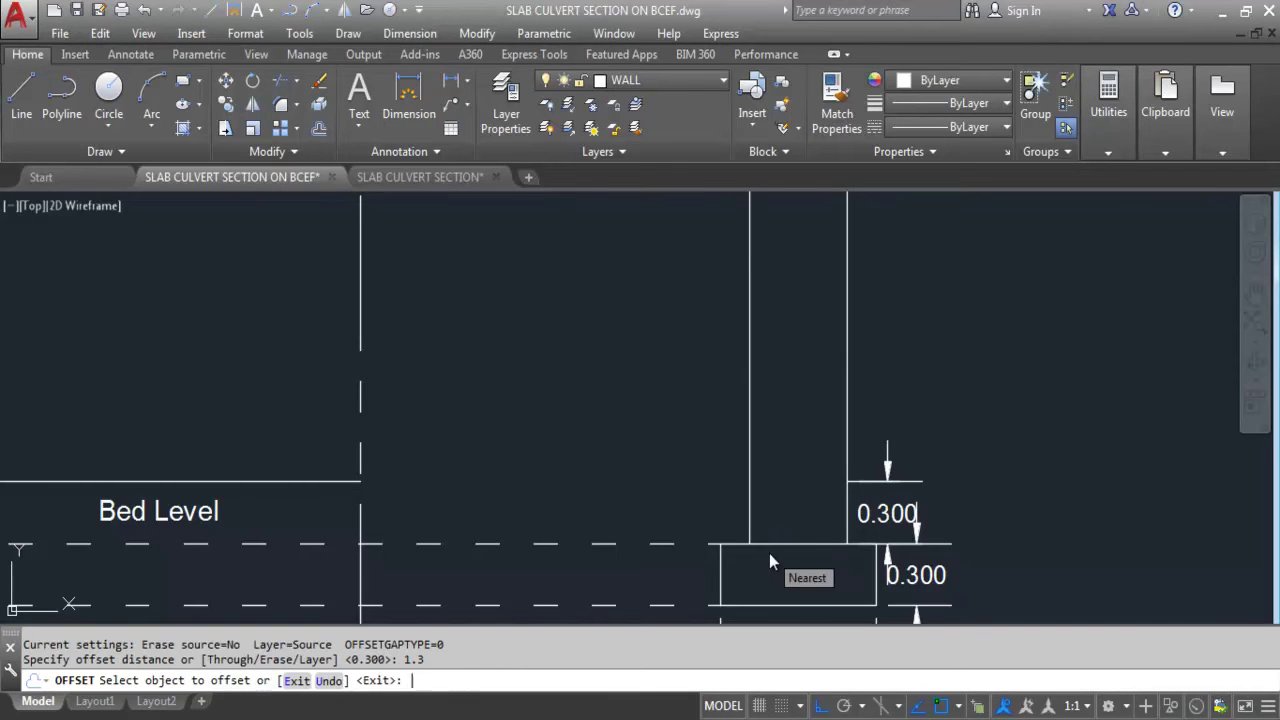
left_click(857, 480)
scroll(856, 483, "up", 2)
scroll(856, 486, "up", 5)
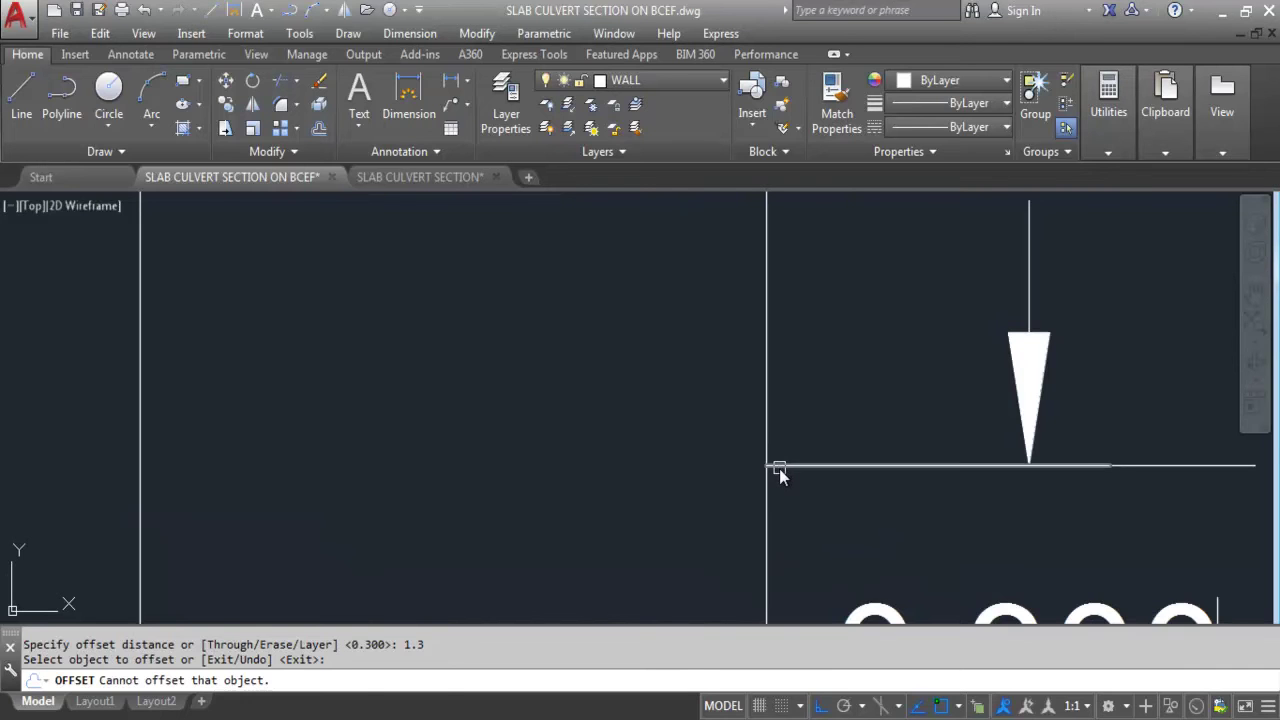
left_click(779, 466)
scroll(830, 525, "down", 3)
left_click(898, 338)
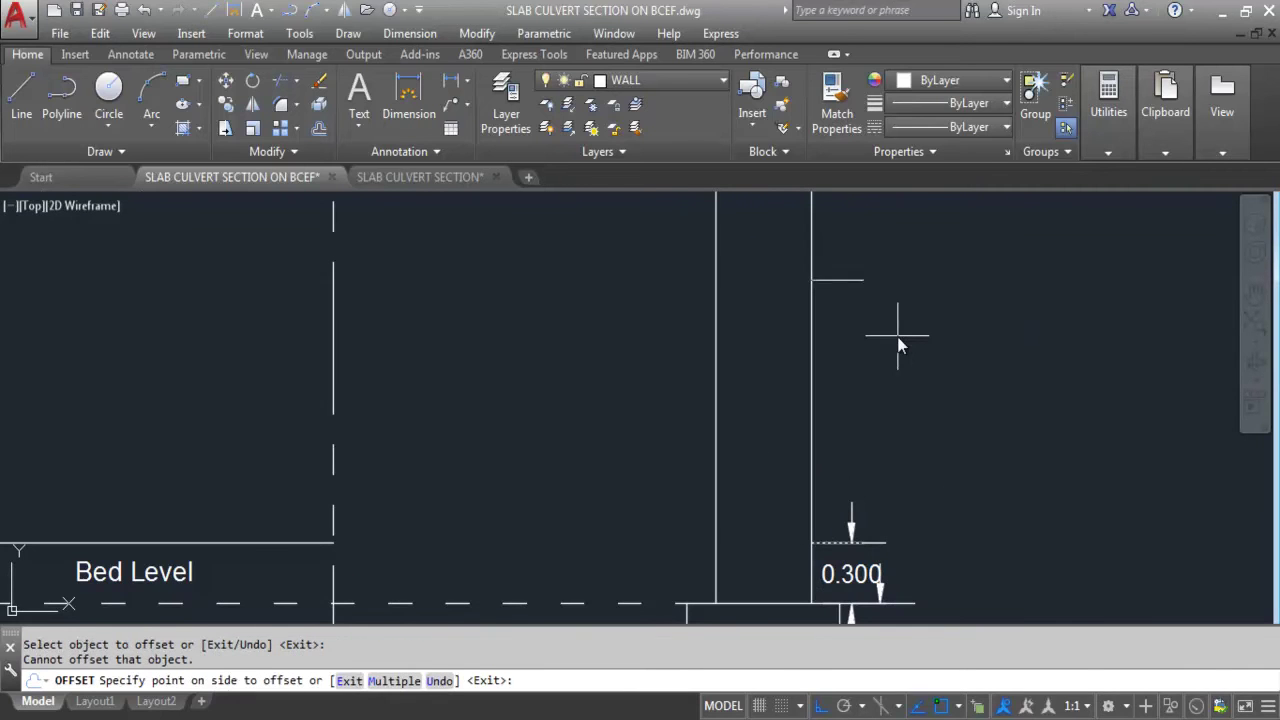
scroll(1003, 390, "down", 5)
key("Escape")
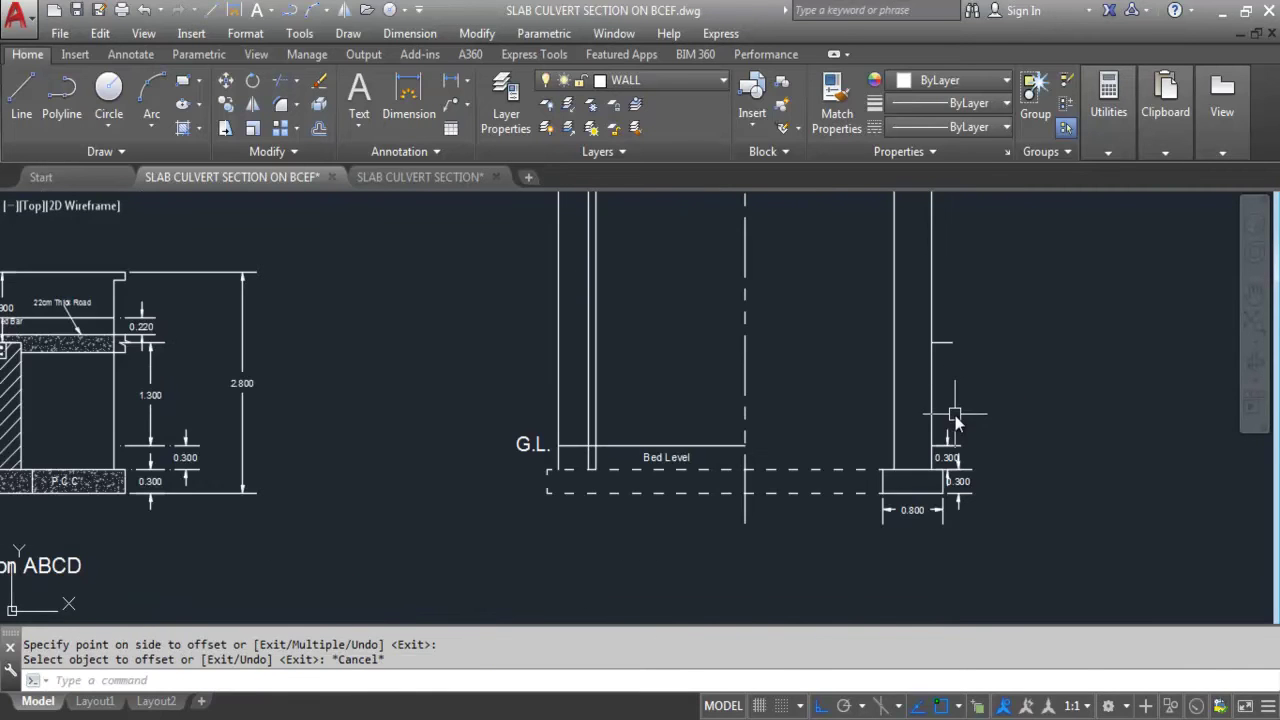
- Try a vertical linear dimension between the bed level line and its offset copy beside the right wall, then delete it
scroll(954, 422, "up", 2)
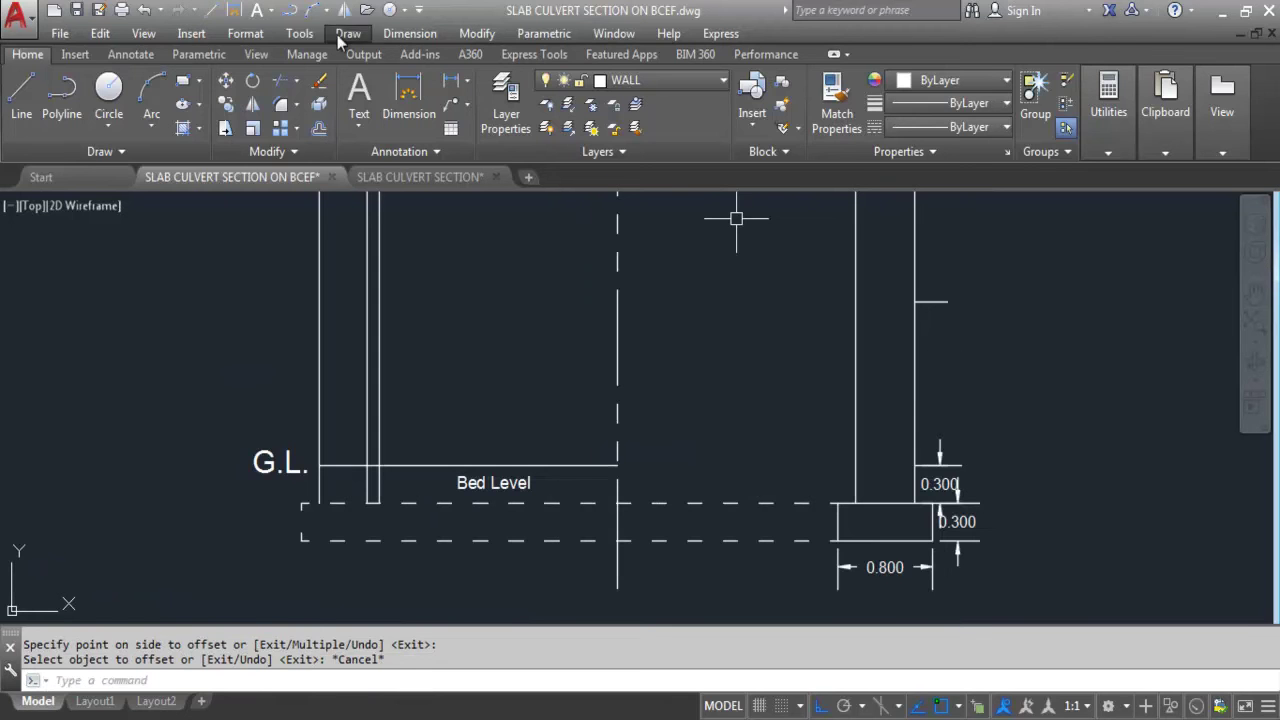
left_click(409, 95)
scroll(920, 462, "up", 4)
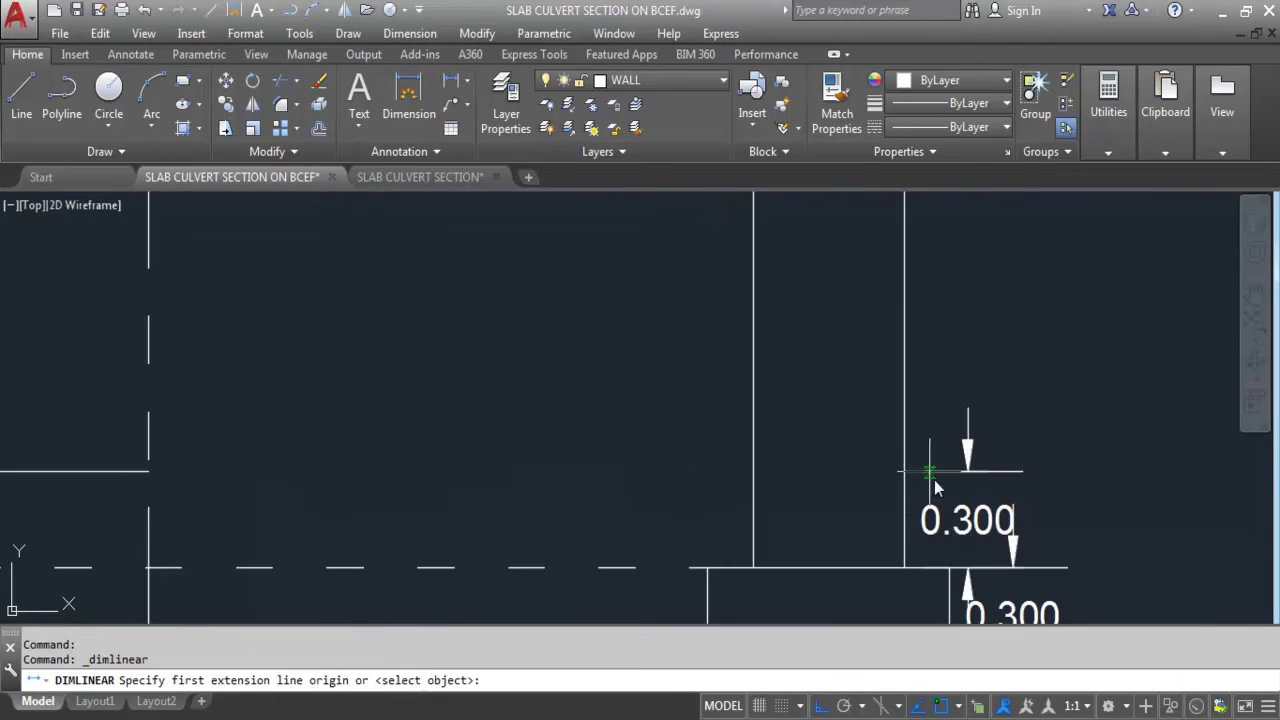
left_click(908, 470)
scroll(922, 357, "down", 2)
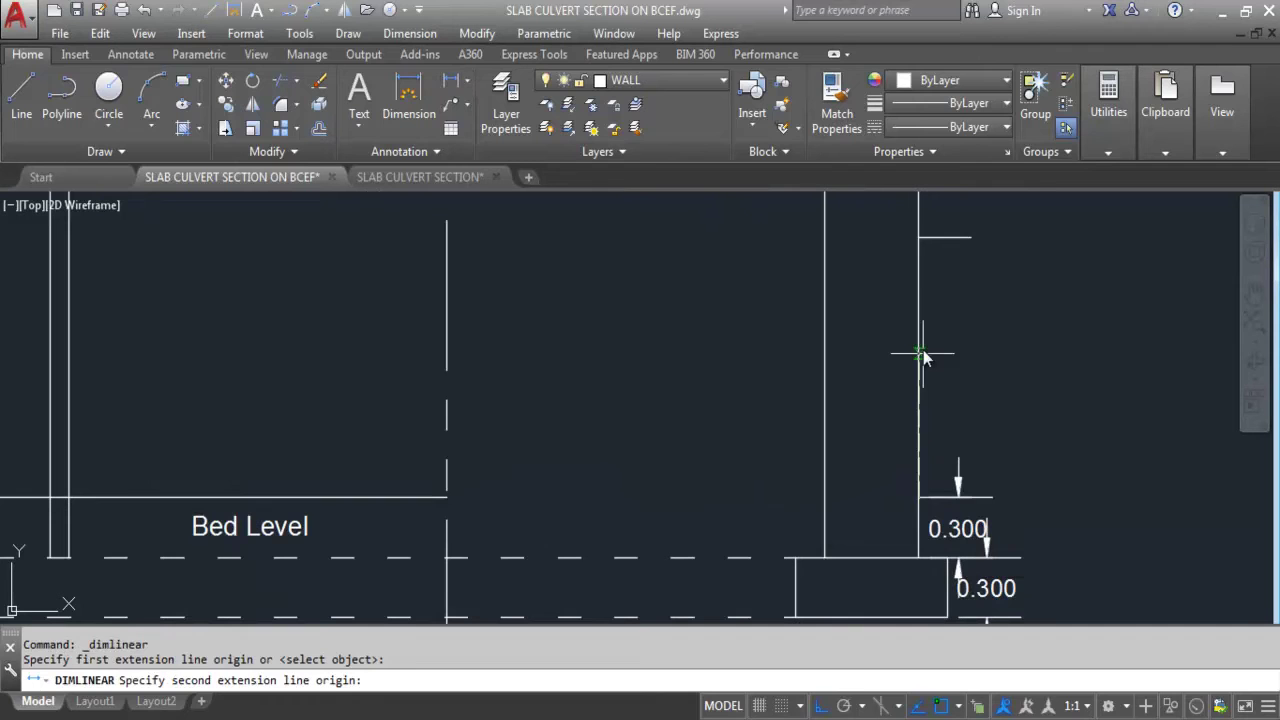
left_click(919, 239)
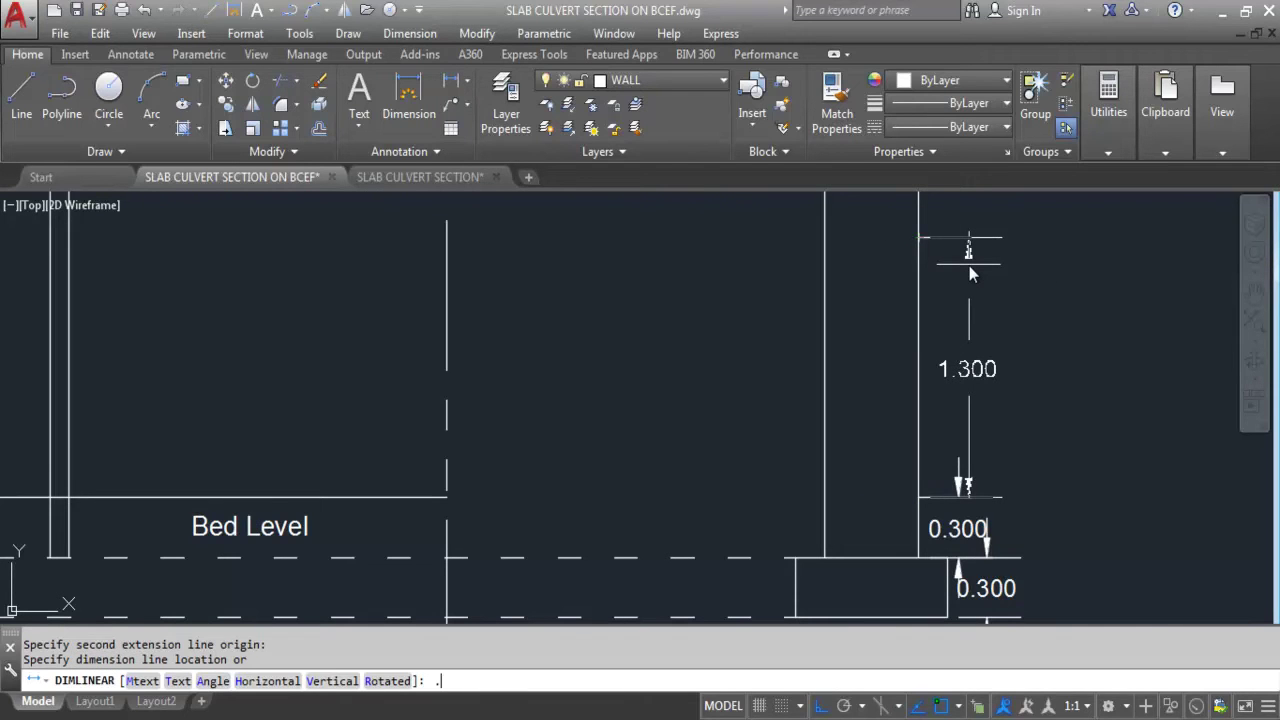
left_click(969, 266)
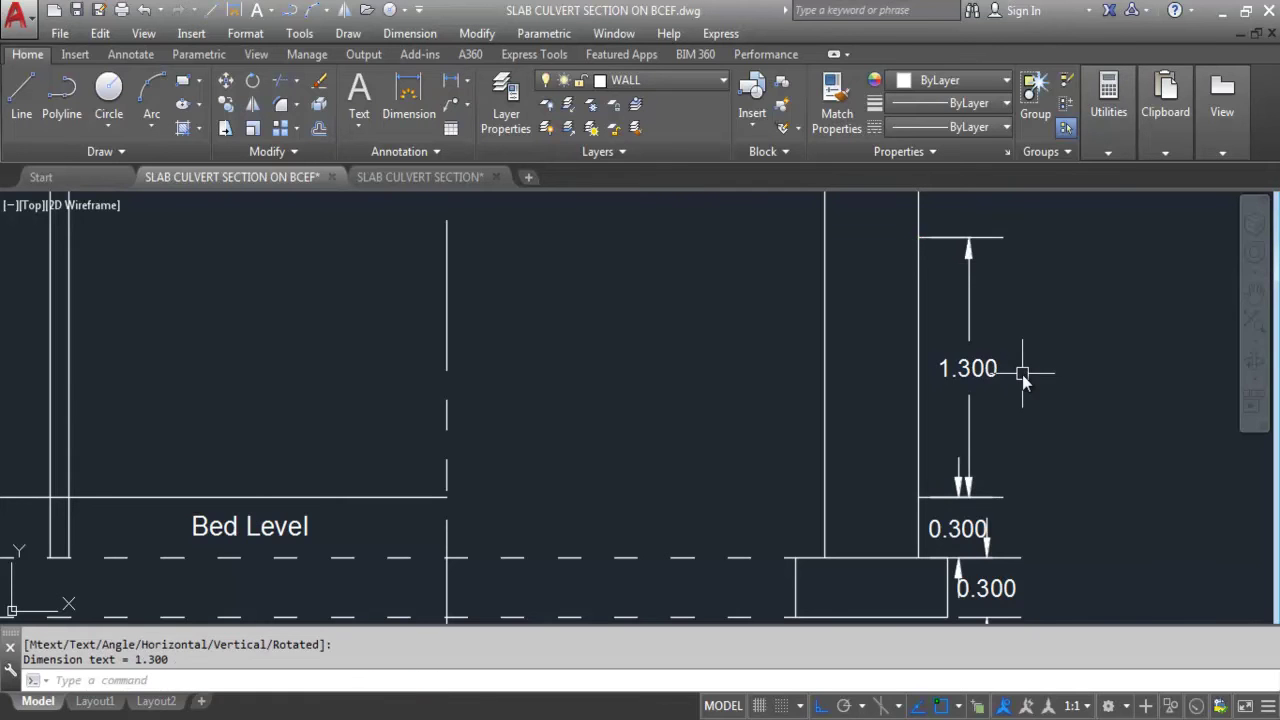
left_click(1010, 375)
key("Delete")
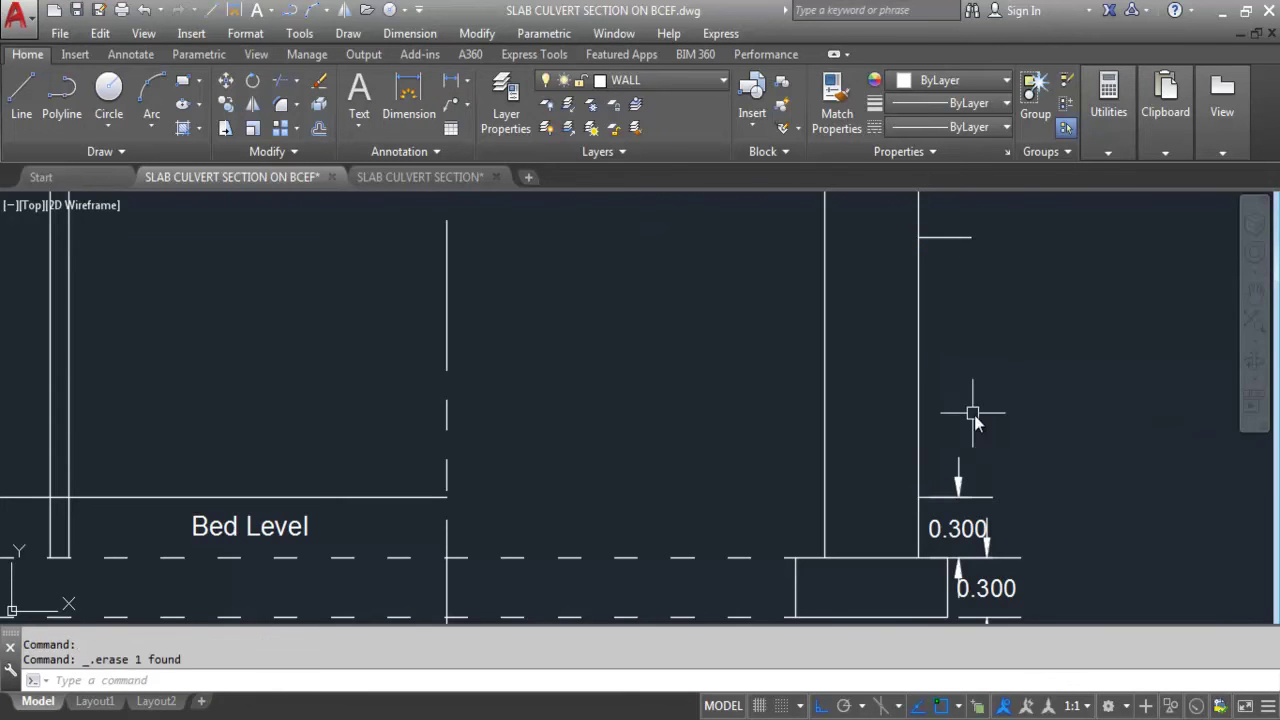
- Extend the short offset line on the right wall across the section to the left wall's outer edge
scroll(965, 360, "down", 3)
scroll(968, 352, "up", 2)
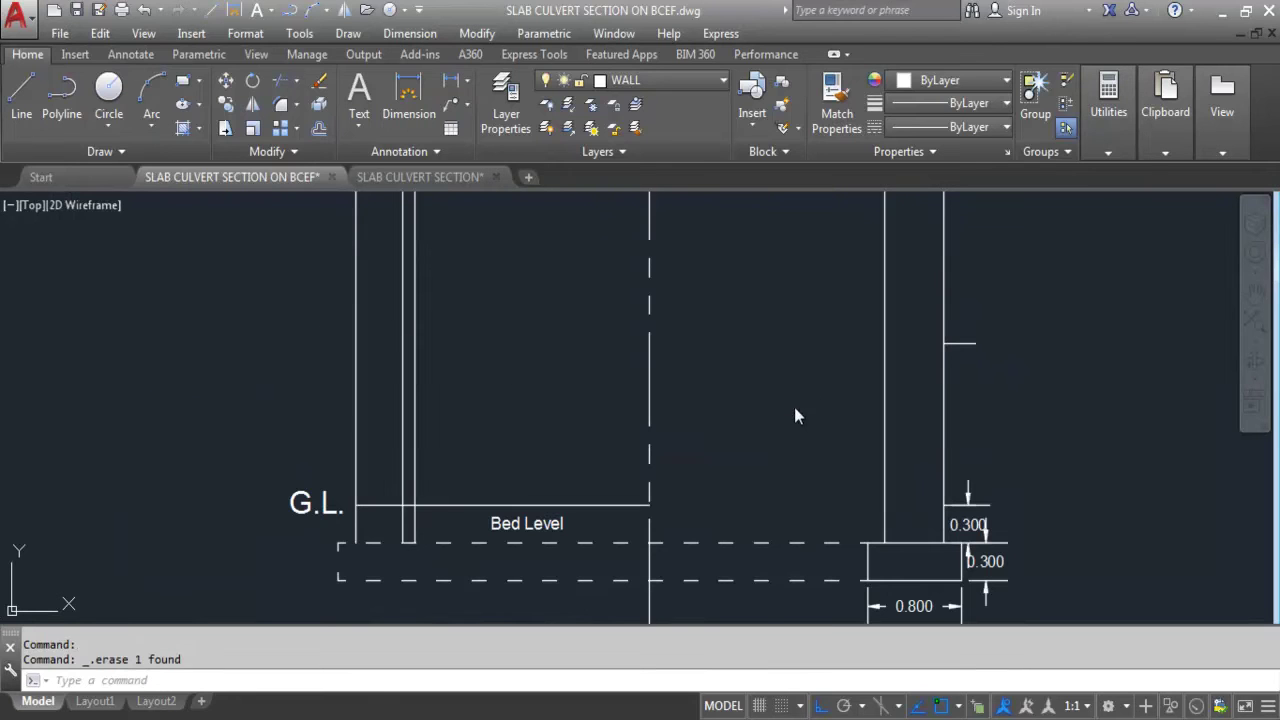
type("ex")
key("Return")
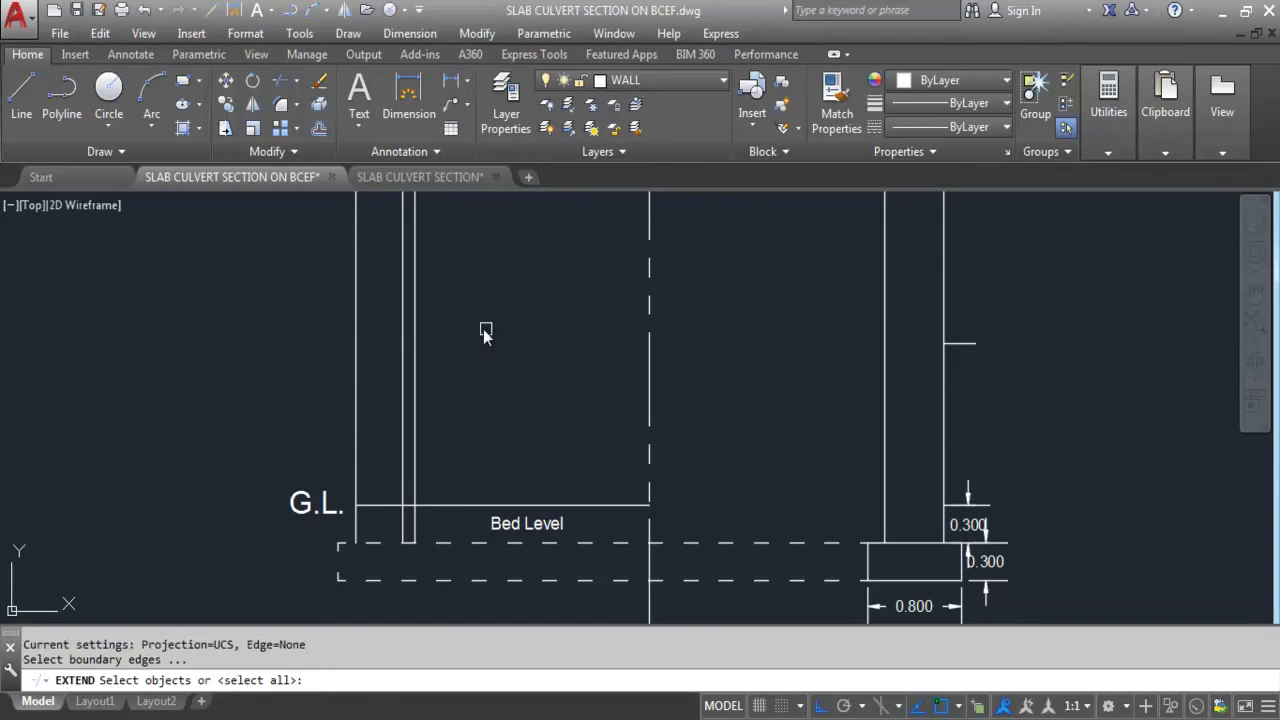
left_click(361, 269)
left_click(332, 284)
key("Return")
left_click(967, 344)
left_click(967, 344)
left_click(968, 441)
left_click(890, 440)
key("Escape")
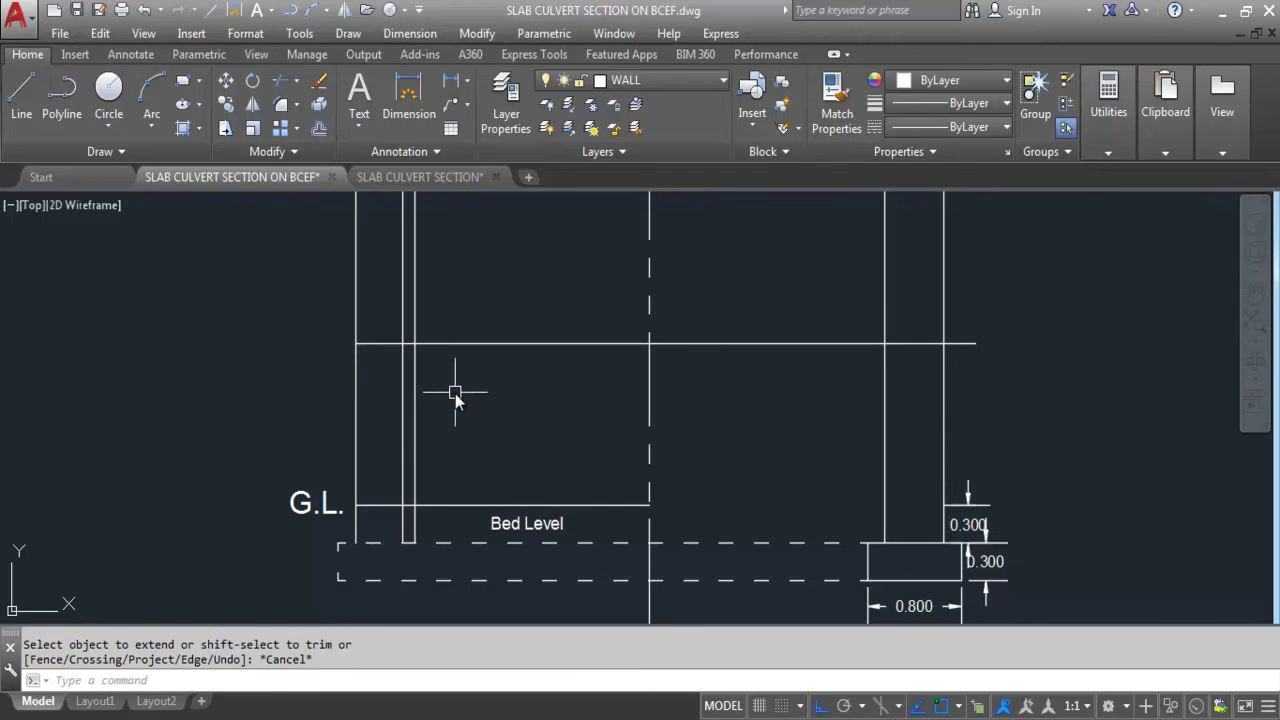
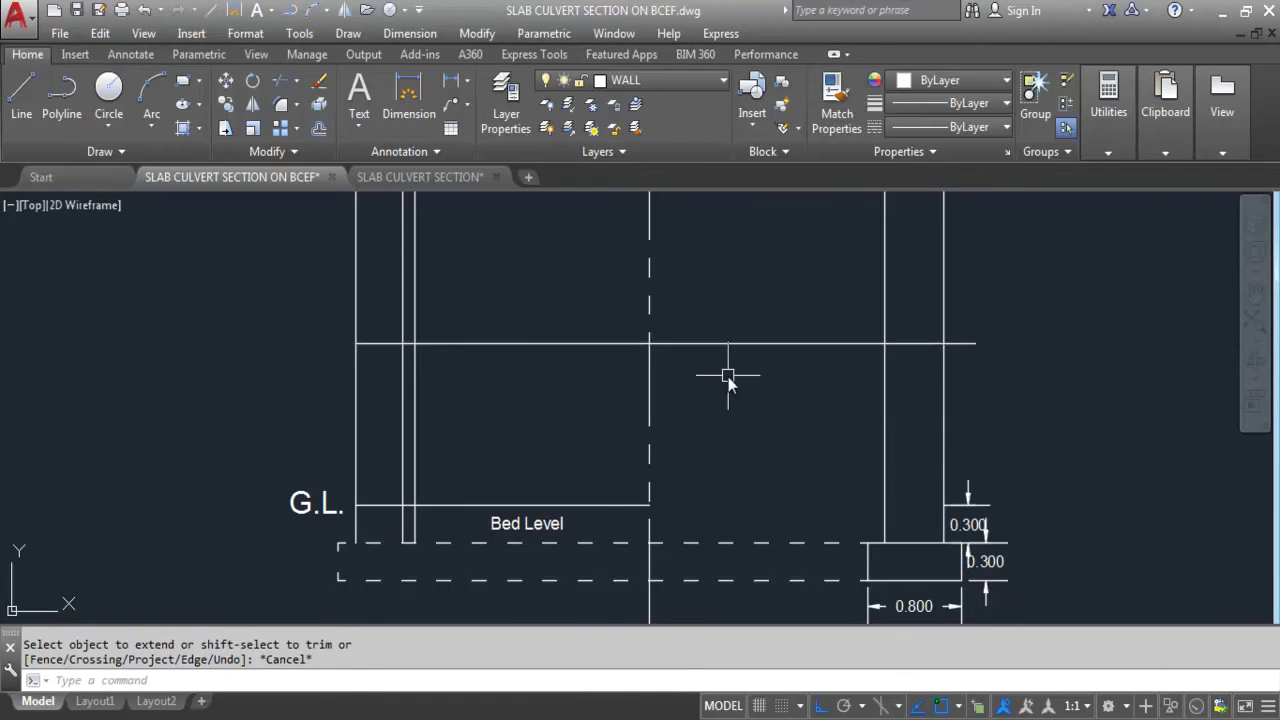
- Draw a horizontal construction line through the left end of the extended line at the left wall
scroll(729, 386, "down", 3)
scroll(631, 354, "up", 1)
type("xl")
key("Return")
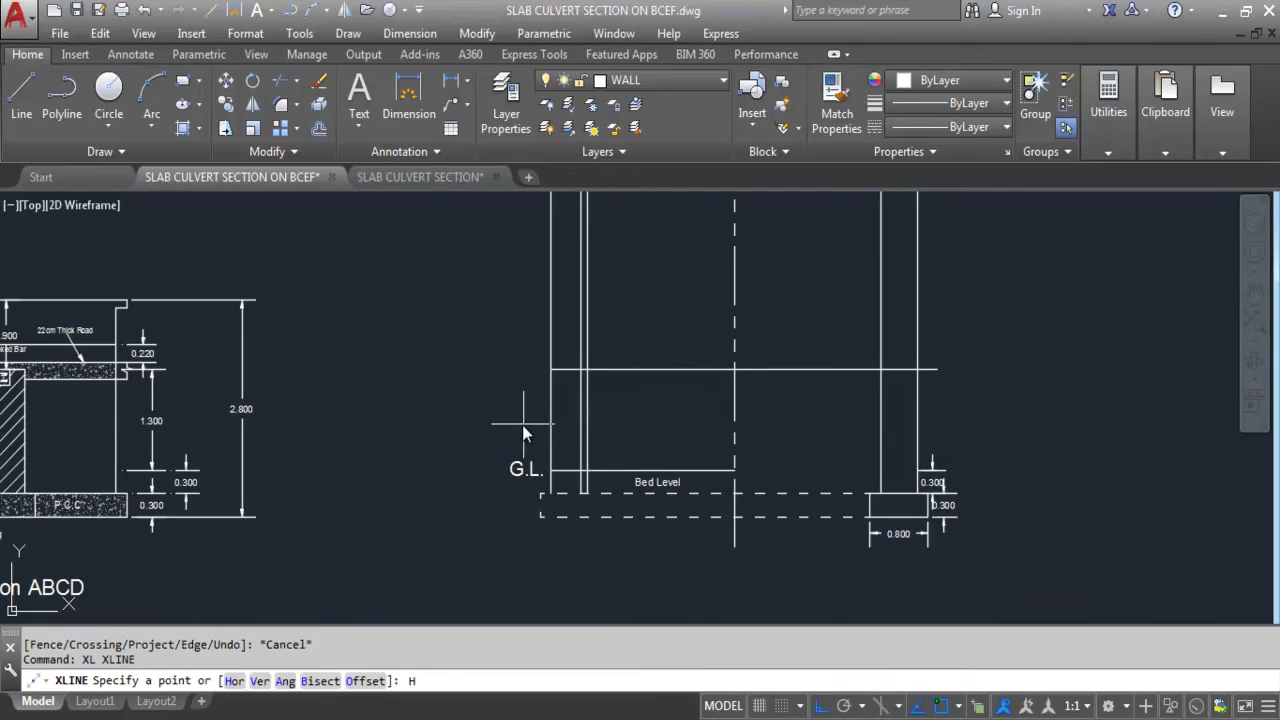
type("H")
key("Return")
scroll(680, 427, "down", 2)
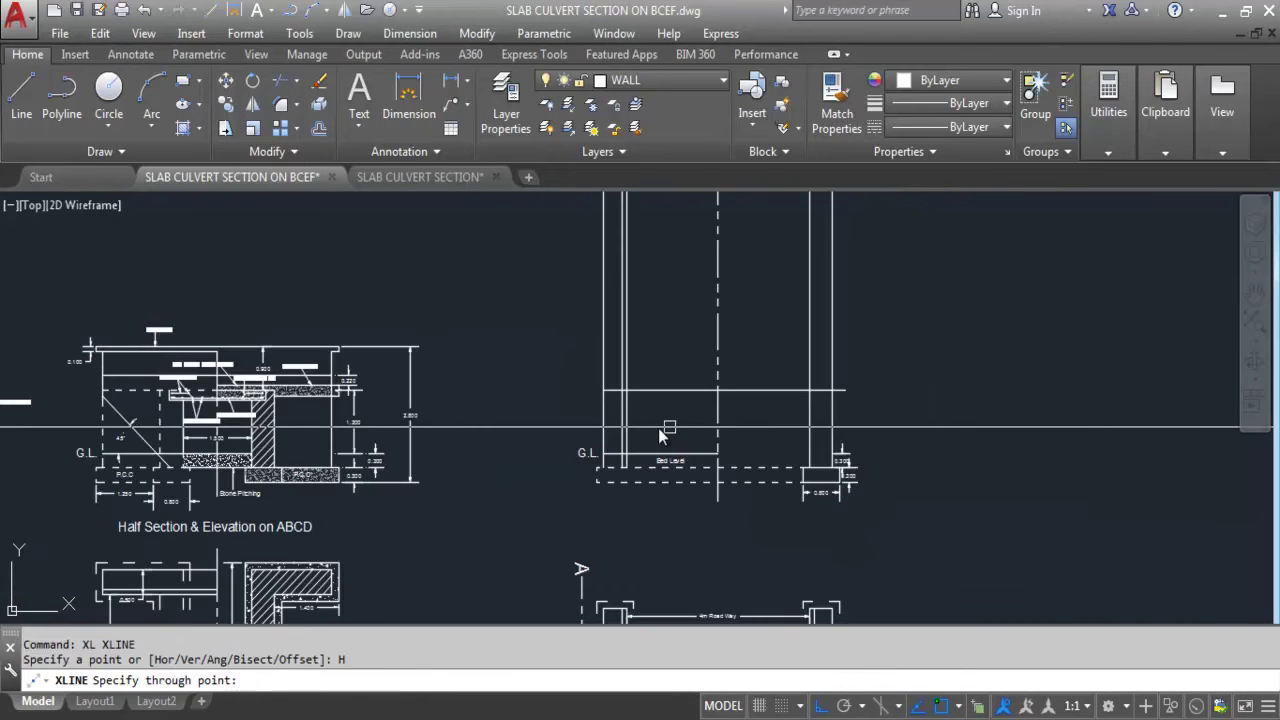
scroll(590, 400, "up", 2)
left_click(612, 391)
key("Escape")
- Check the construction line's level against the slab, the road layers and the vertical dimensions in the ABCD section
left_click_drag(429, 409, 441, 353)
scroll(683, 401, "down", 2)
scroll(335, 395, "up", 6)
key("Escape")
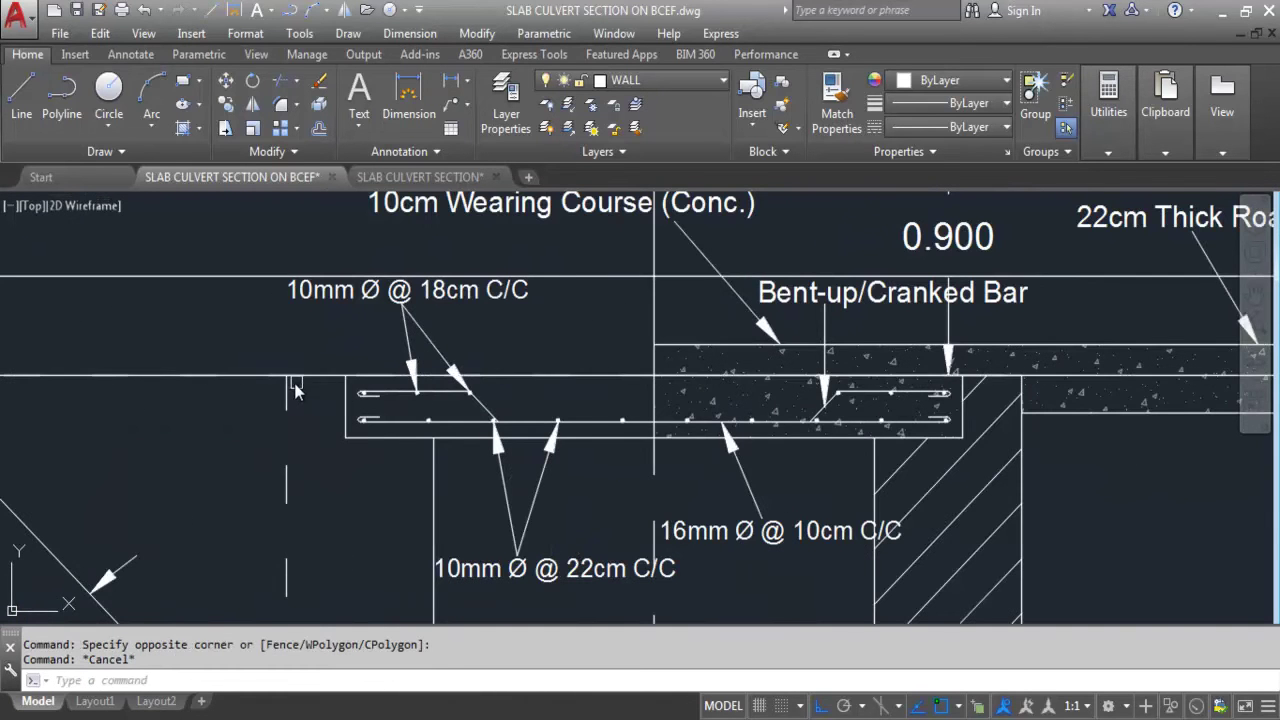
scroll(280, 395, "down", 4)
scroll(375, 392, "up", 4)
scroll(375, 392, "down", 4)
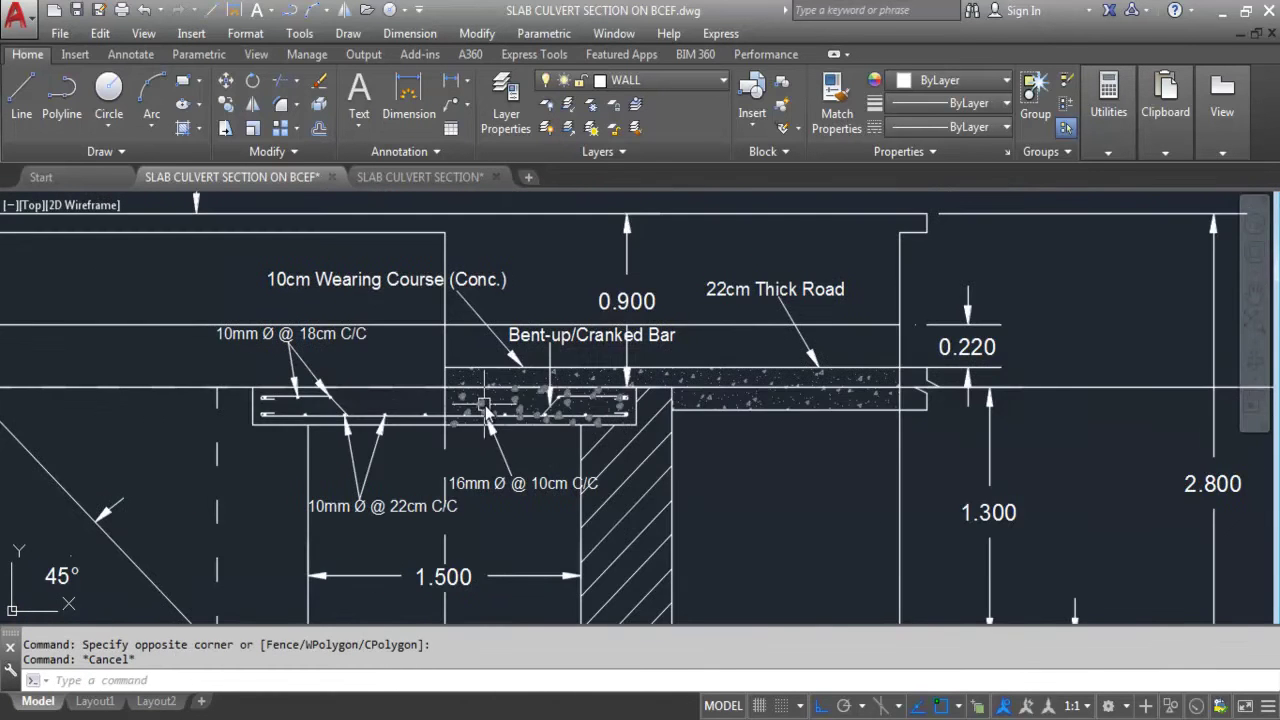
left_click(957, 357)
left_click(1000, 378)
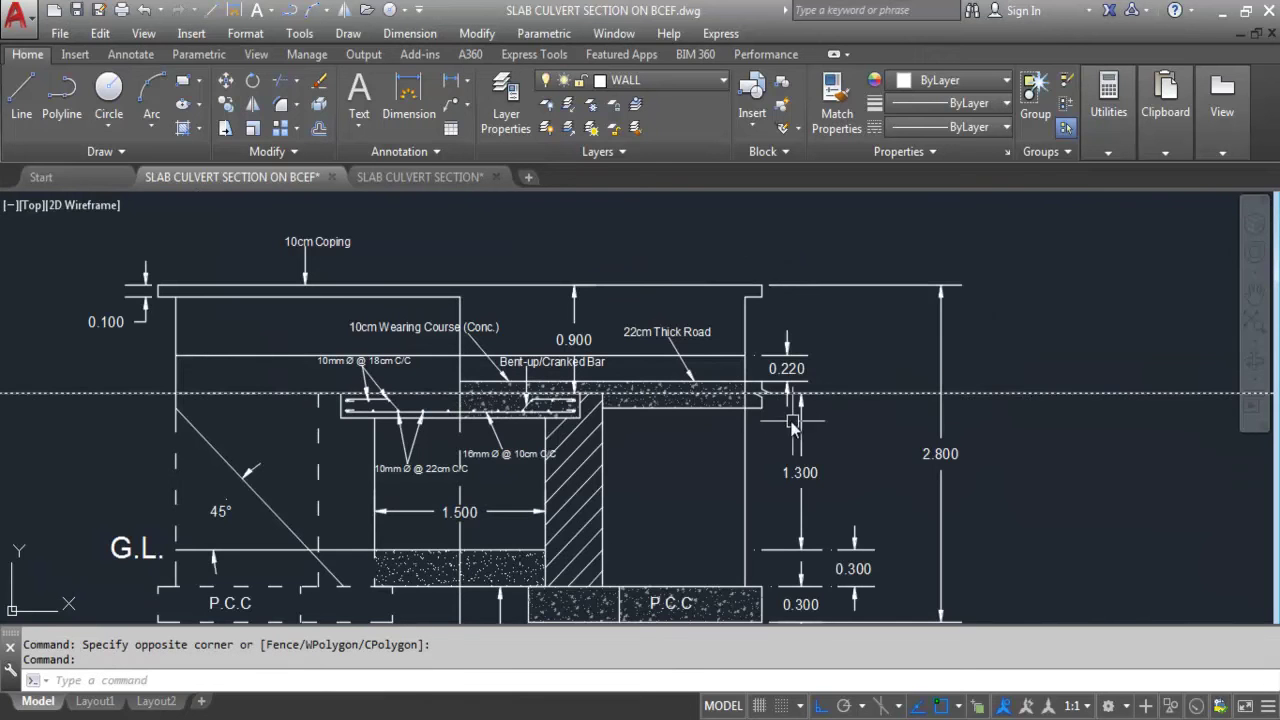
scroll(370, 410, "up", 4)
scroll(348, 418, "down", 4)
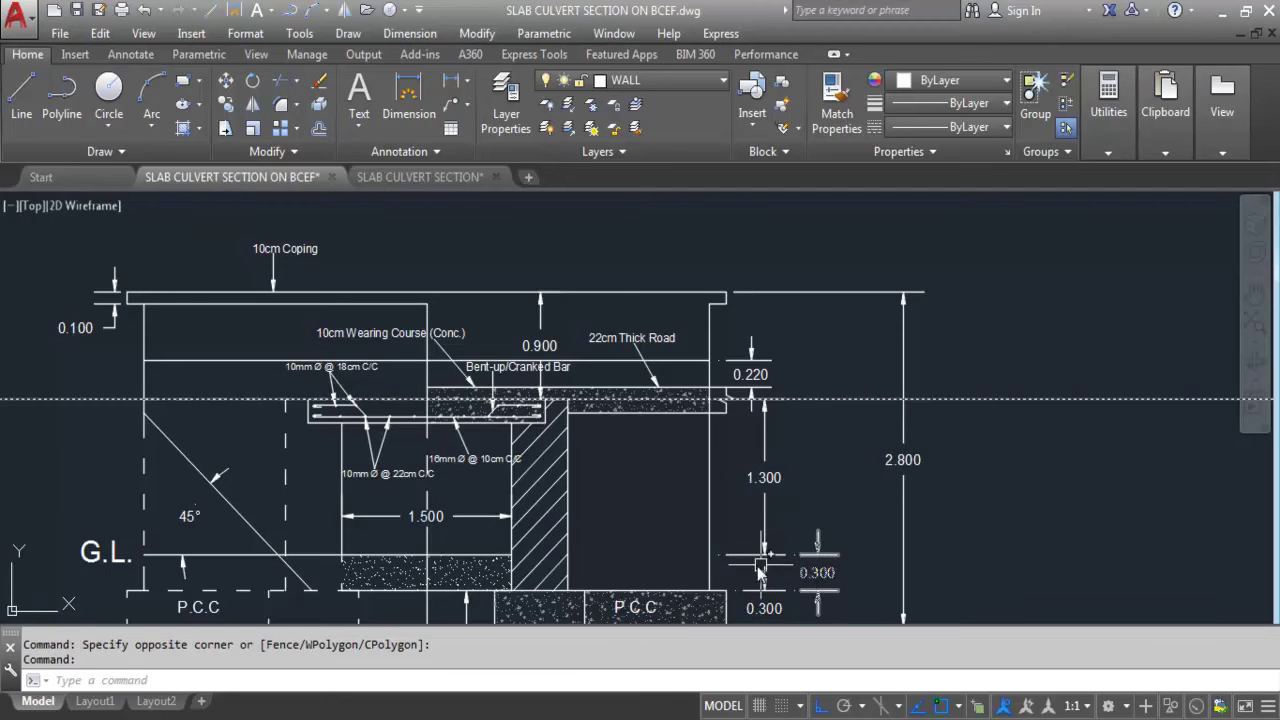
key("Escape")
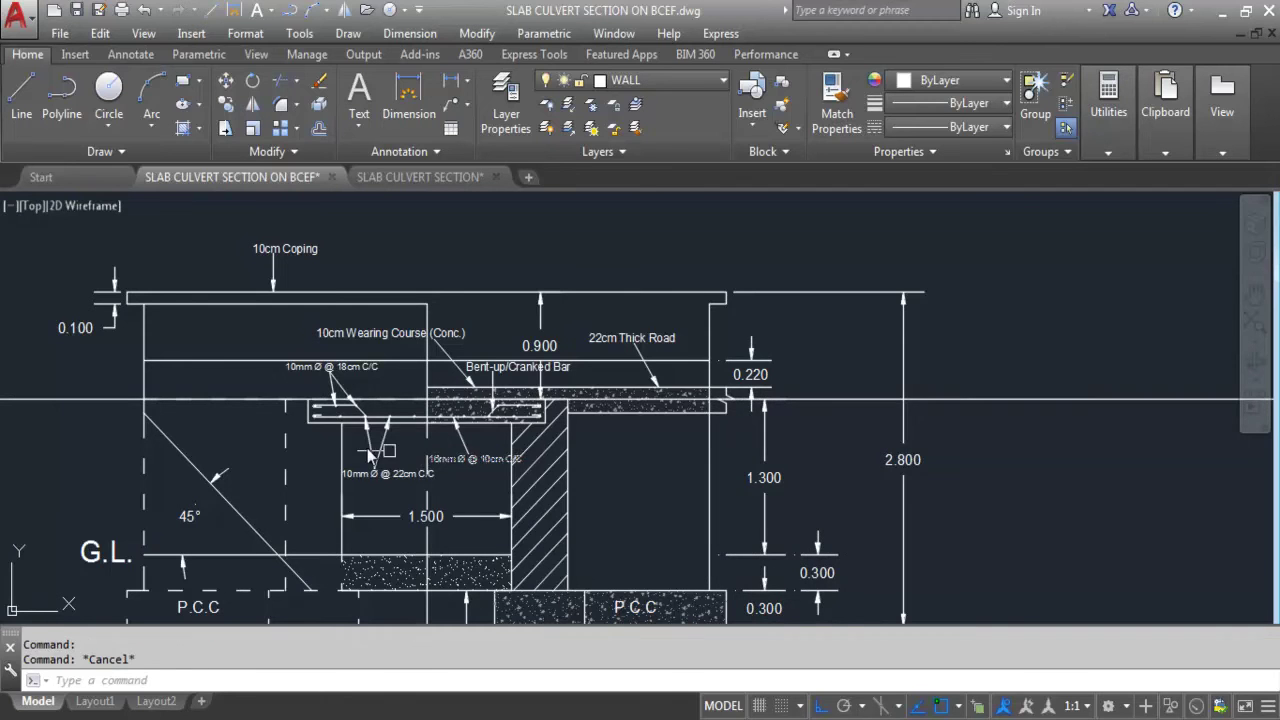
- Delete the horizontal construction line running between the ABCD and BCEF sections
scroll(360, 445, "down", 2)
left_click(849, 435)
left_click(795, 379)
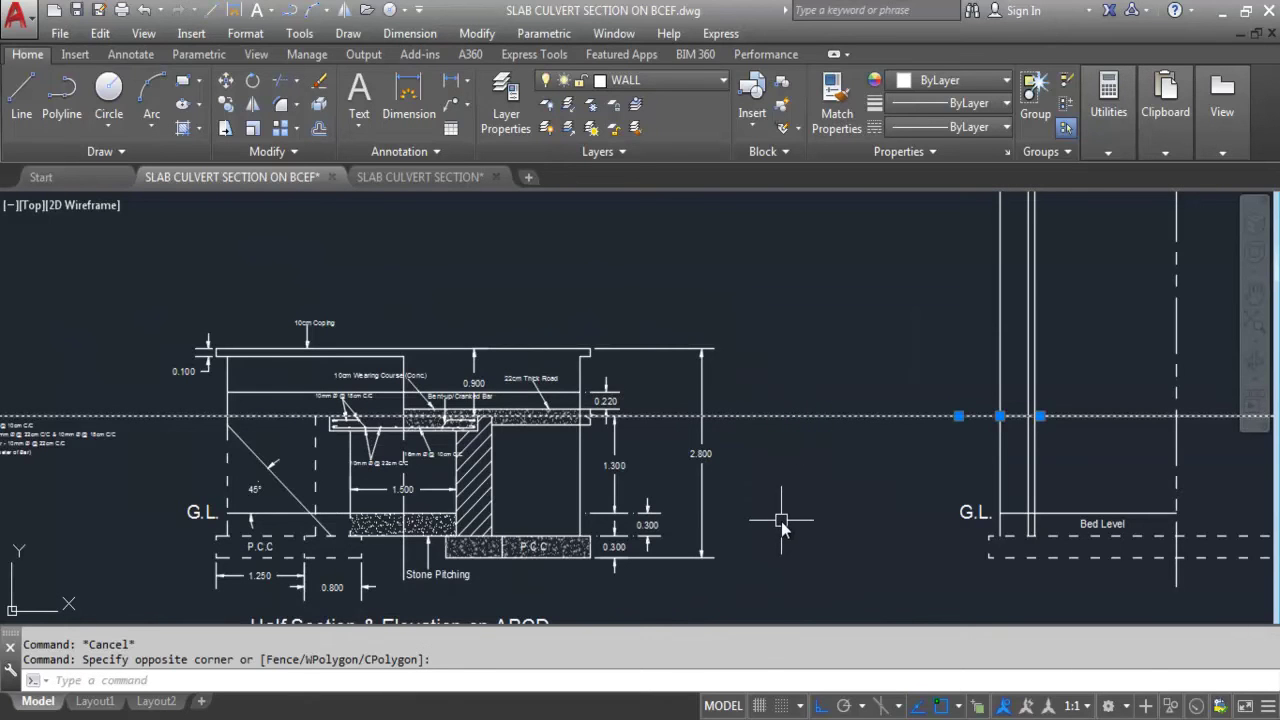
key("Delete")
scroll(280, 425, "down", 2)
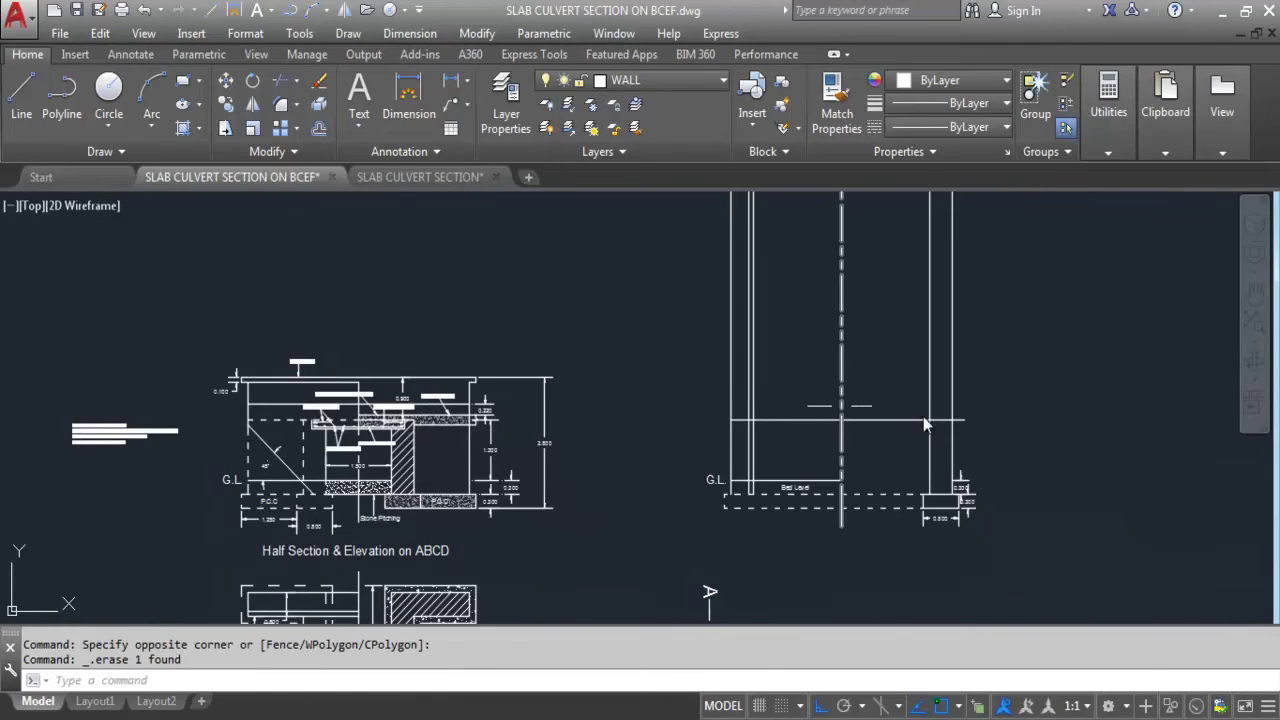
- Offset the slab's top line 0.2 downward to form the slab's underside in the BCEF section
scroll(1023, 414, "up", 4)
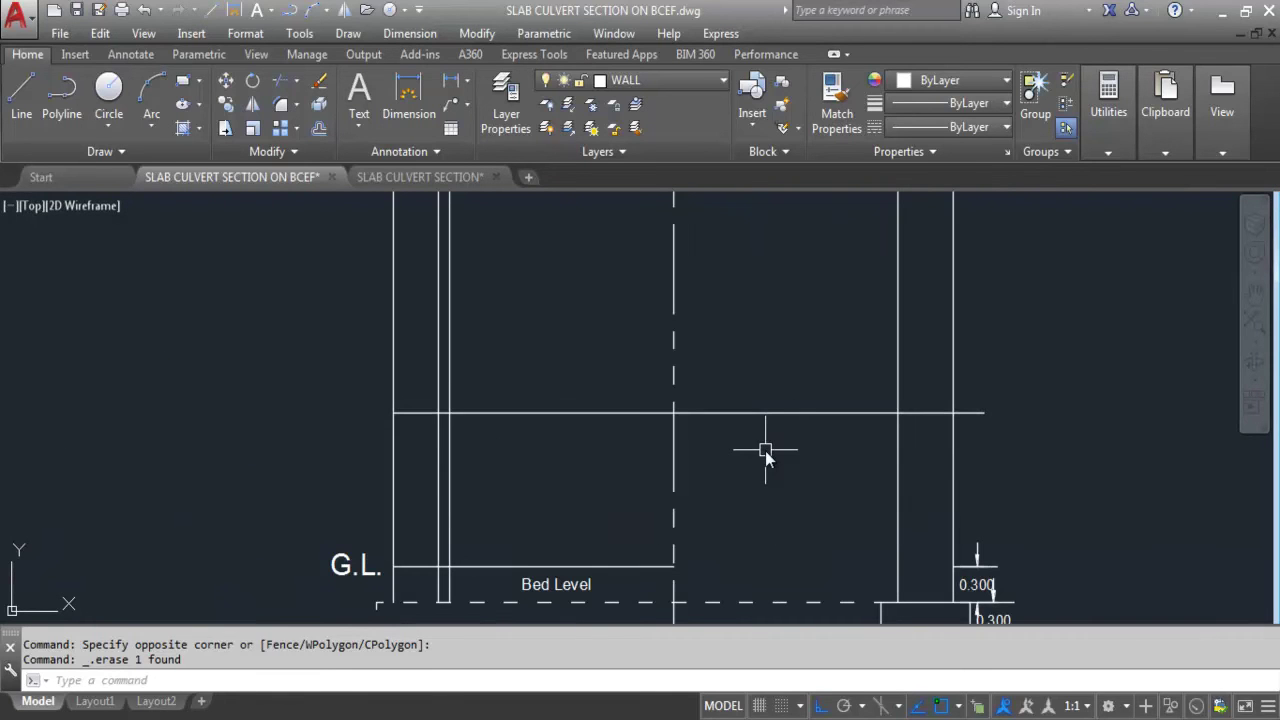
type("o")
key("Return")
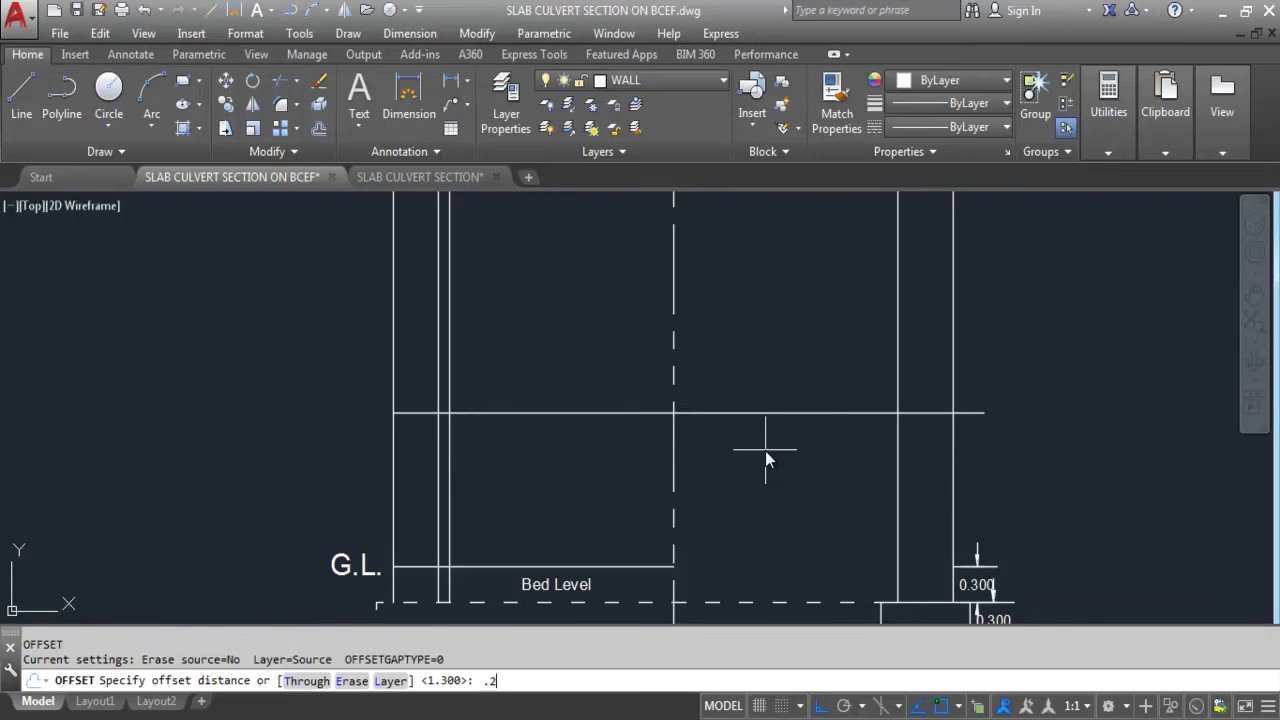
key("Return")
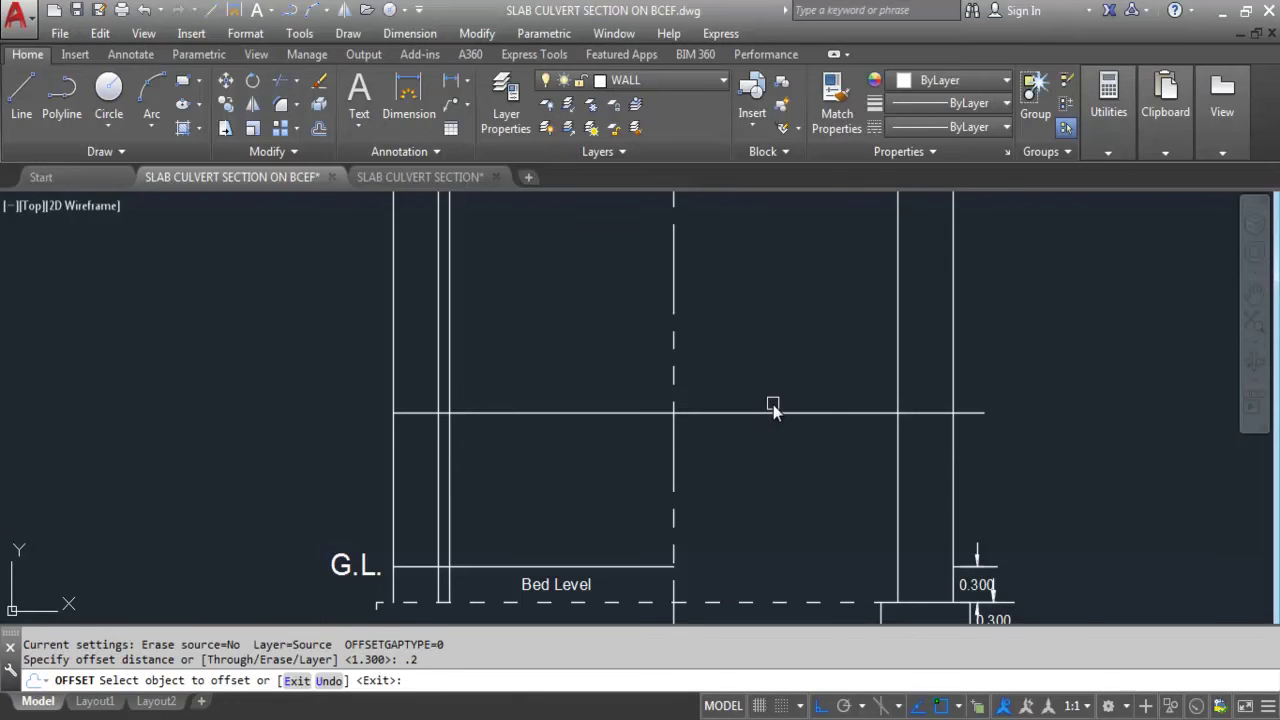
left_click(767, 412)
left_click(1060, 424)
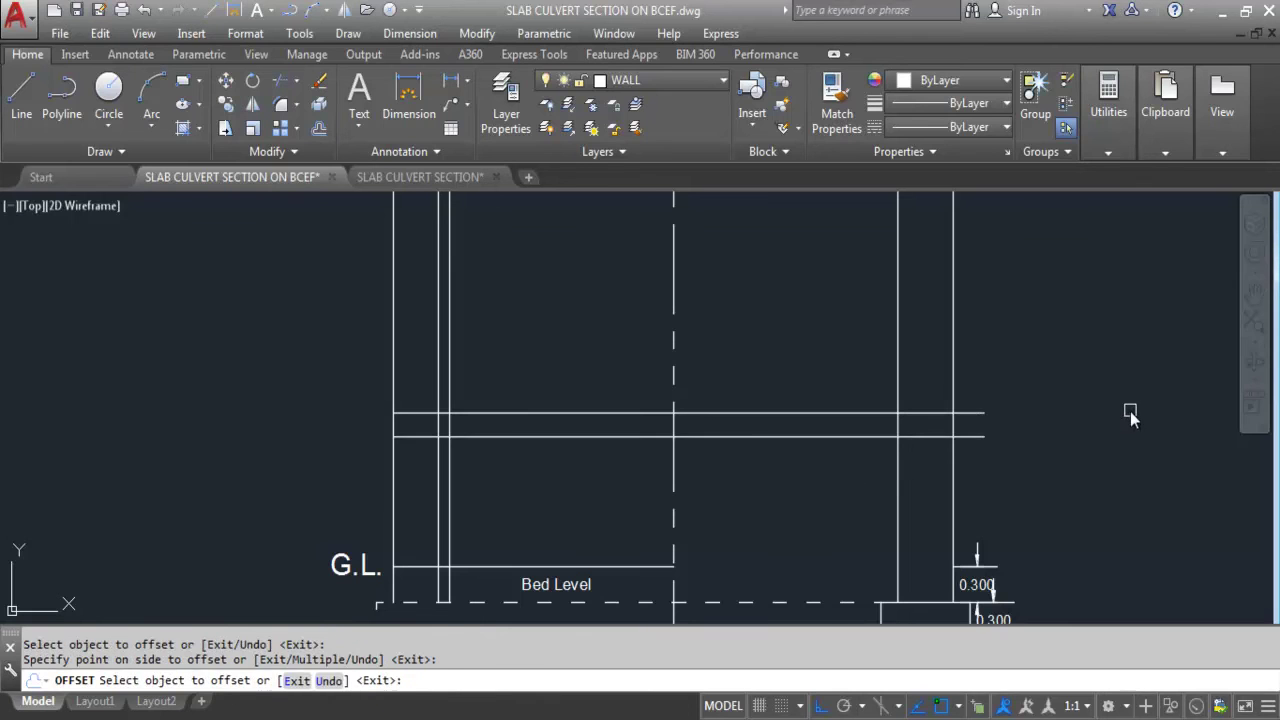
key("Escape")
- Trim the ends of both slab lines that project beyond the right wall's outer edge
type("t")
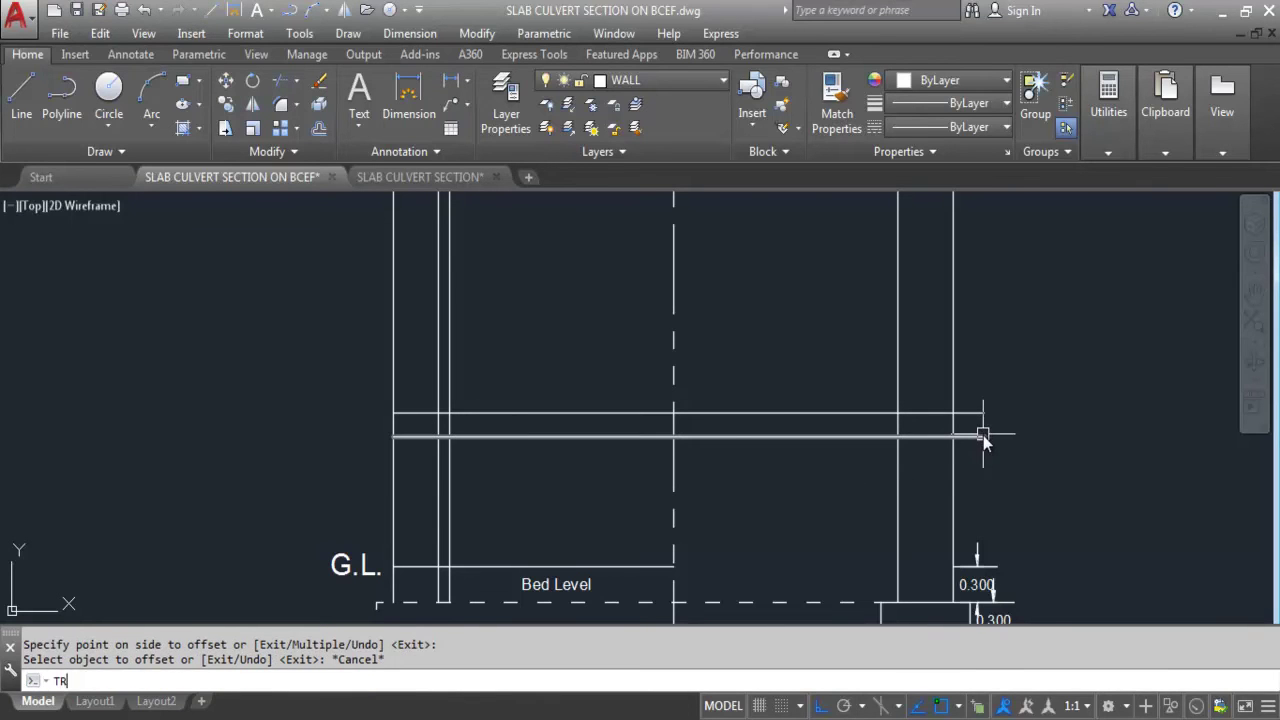
key("Return")
key("Return")
left_click_drag(983, 465, 979, 406)
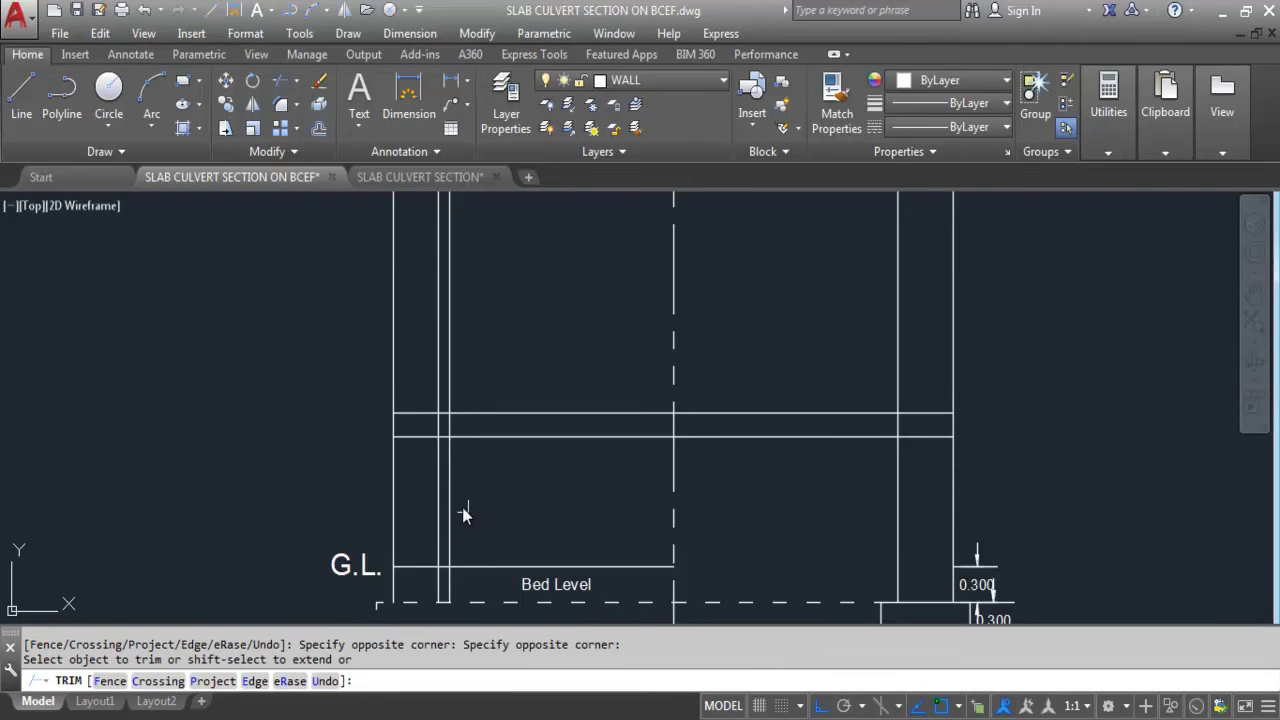
key("Escape")
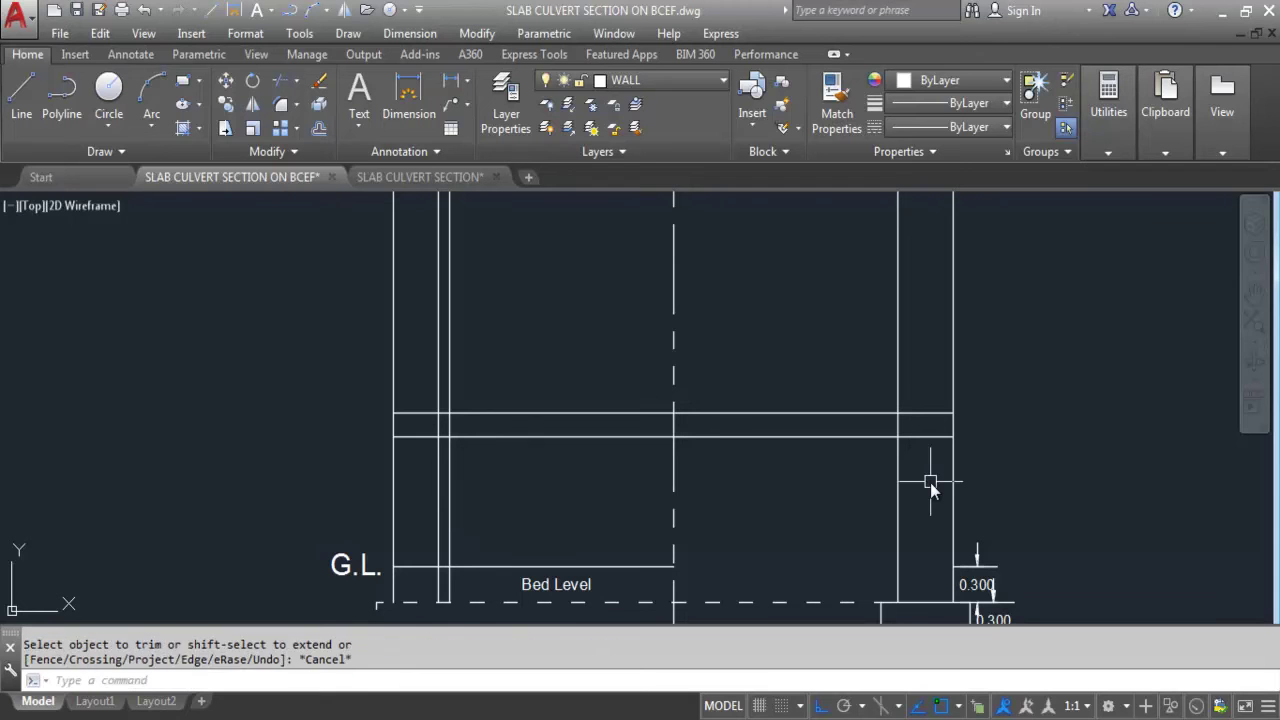
key("Escape")
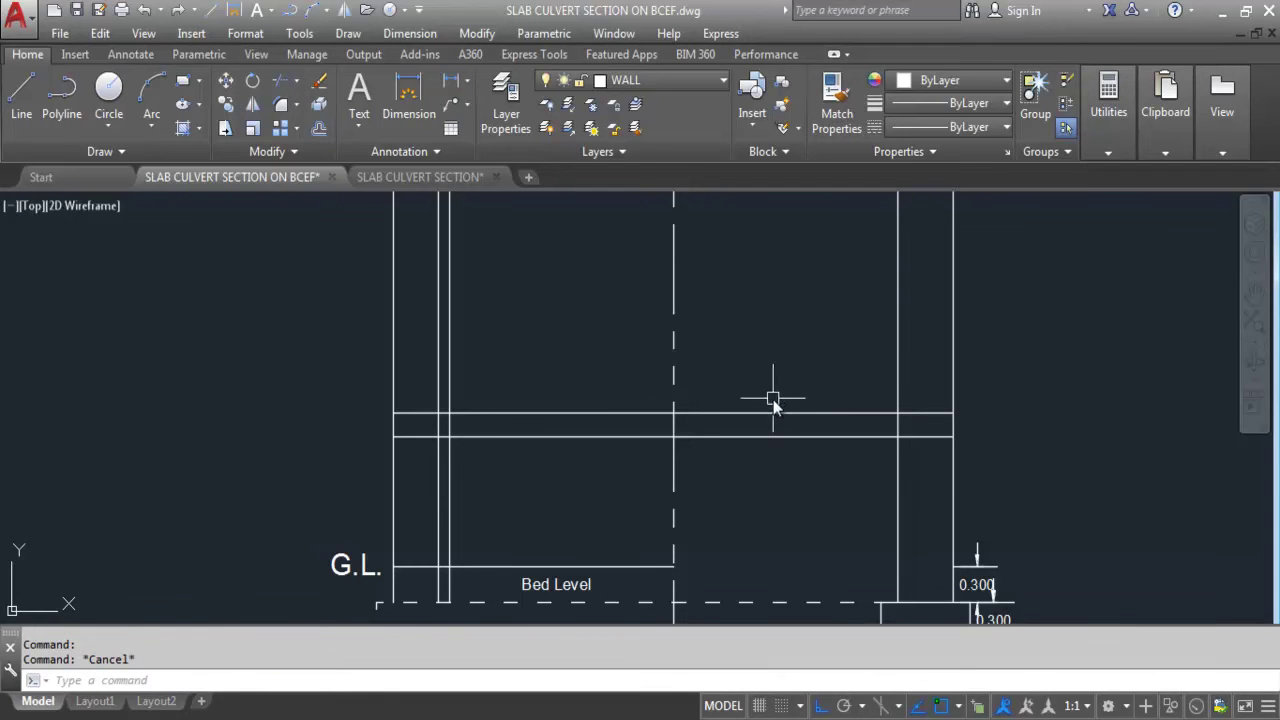
- Offset the slab's top line 0.1 upward to form the wearing course line
scroll(593, 460, "down", 4)
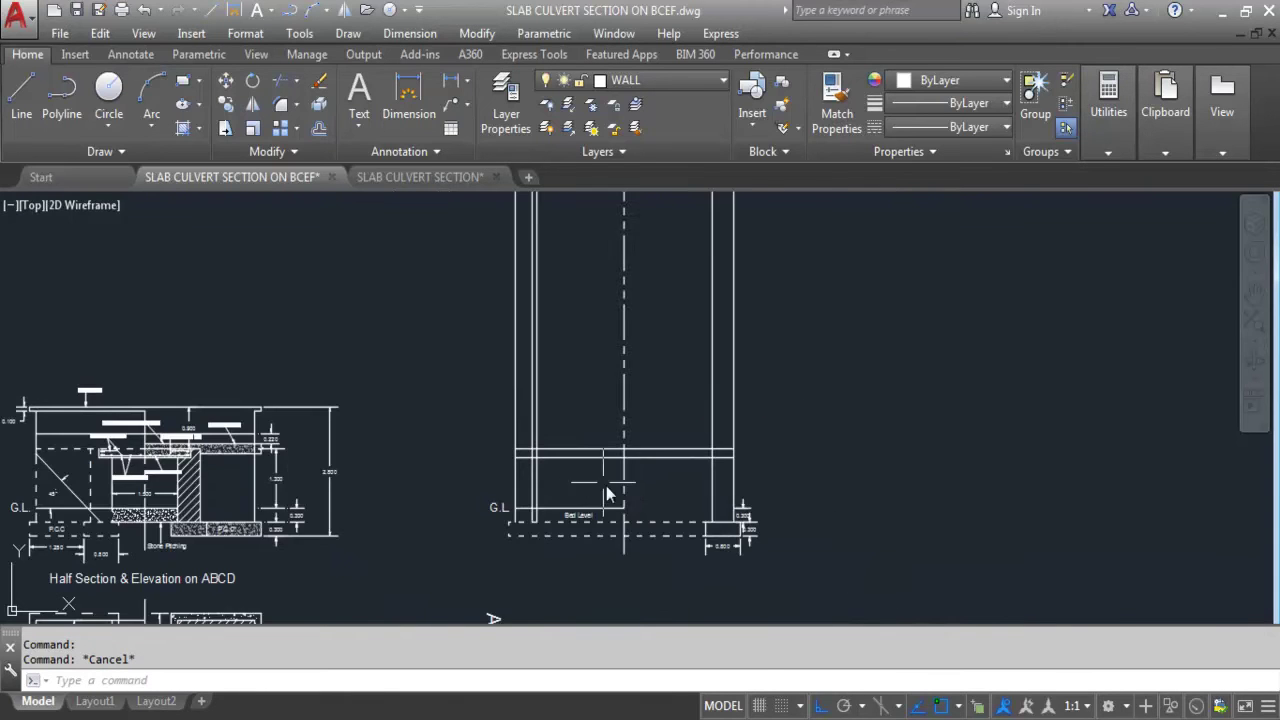
scroll(620, 443, "up", 2)
type("o")
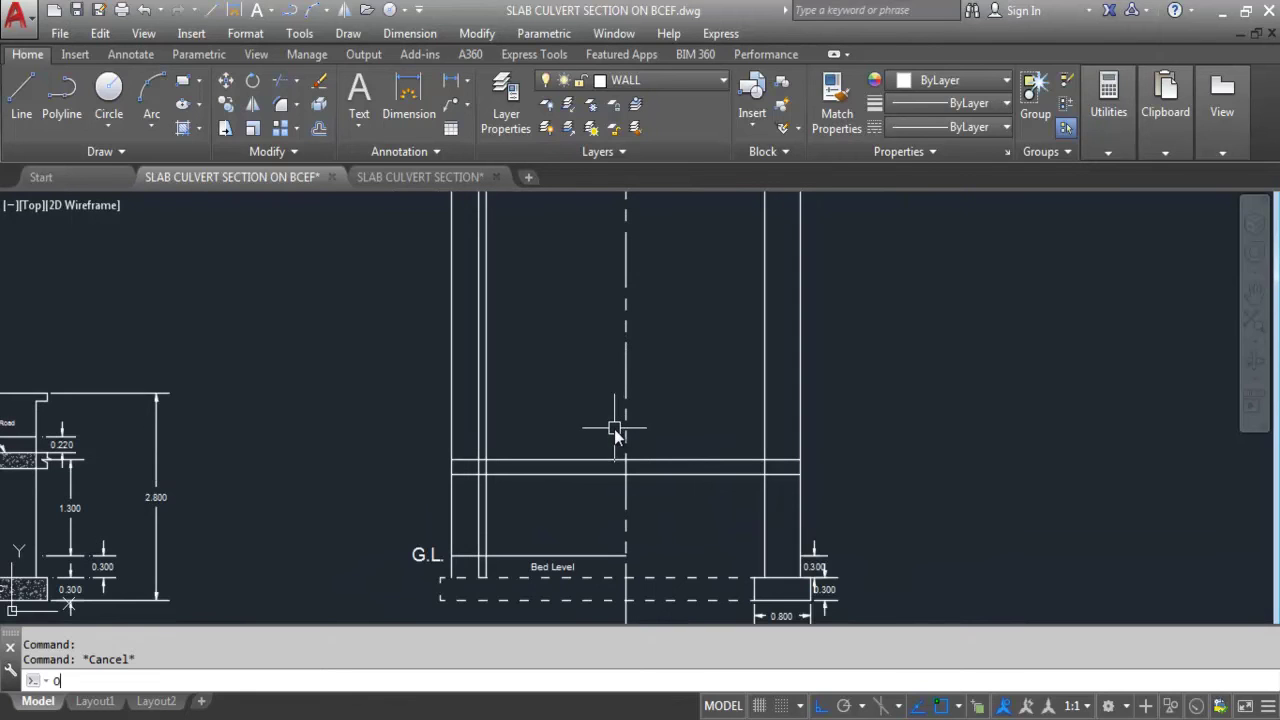
key("Return")
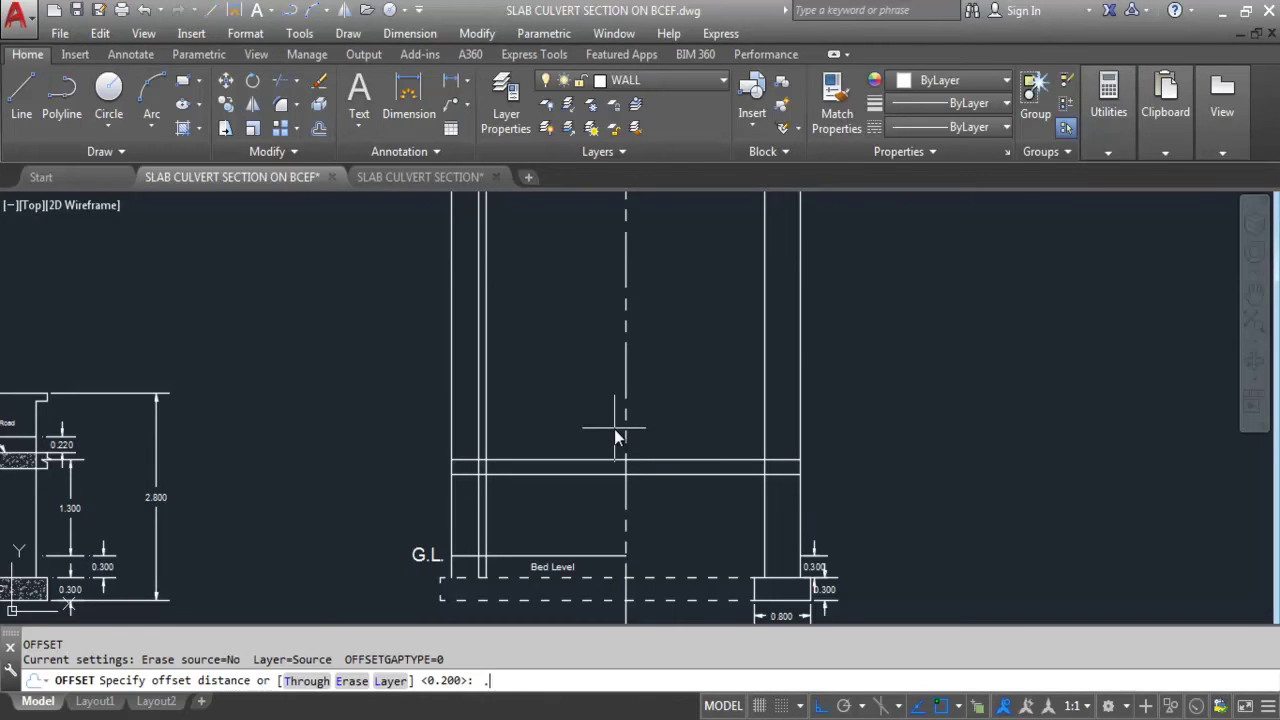
type(".1")
key("Return")
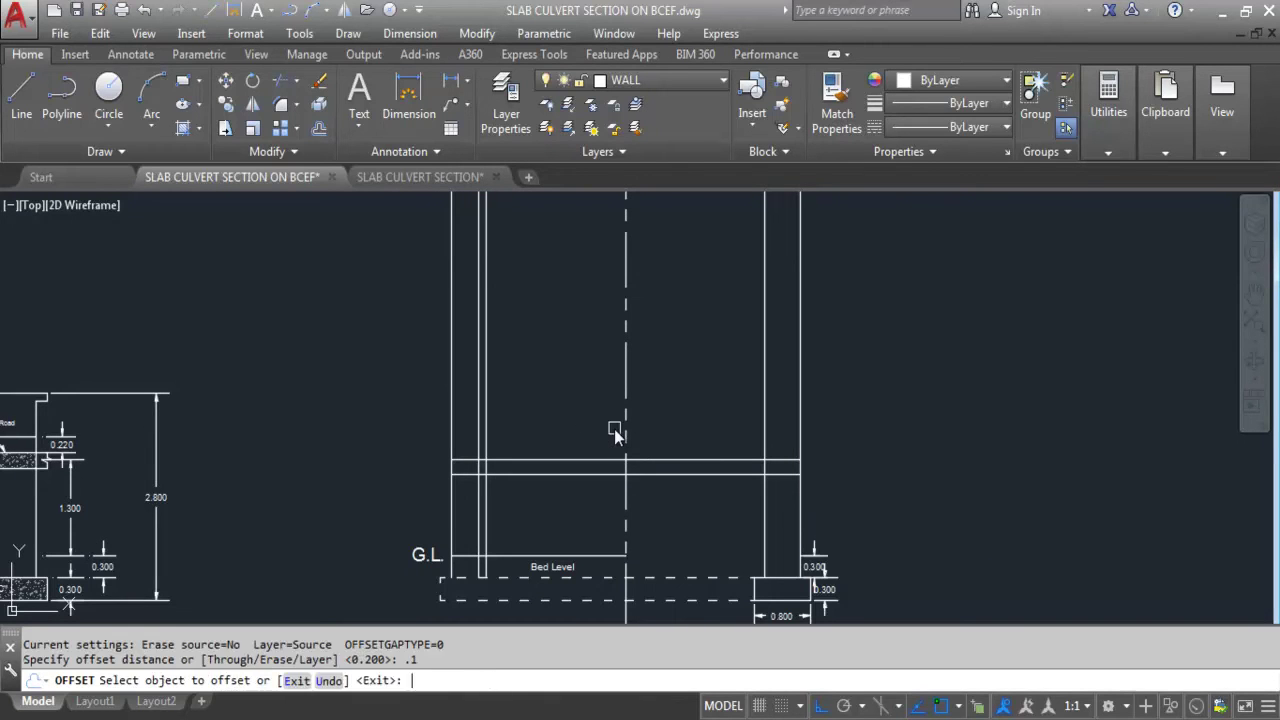
left_click(680, 461)
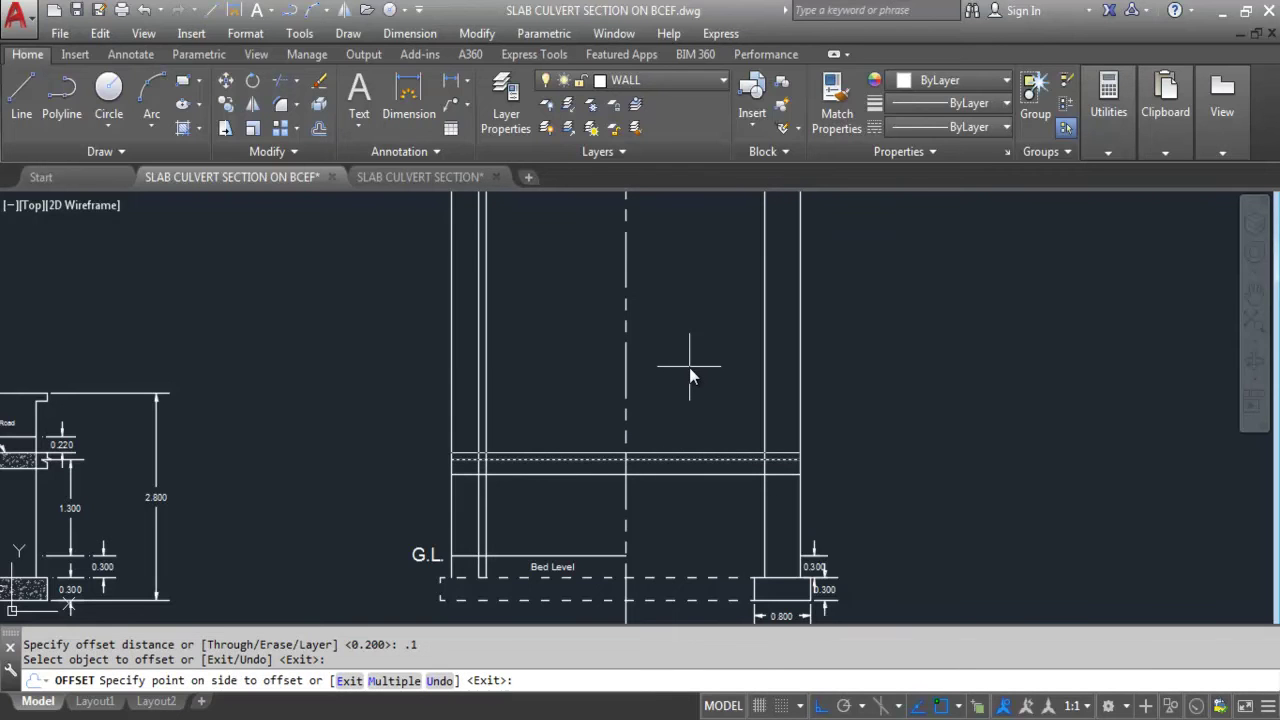
left_click(689, 375)
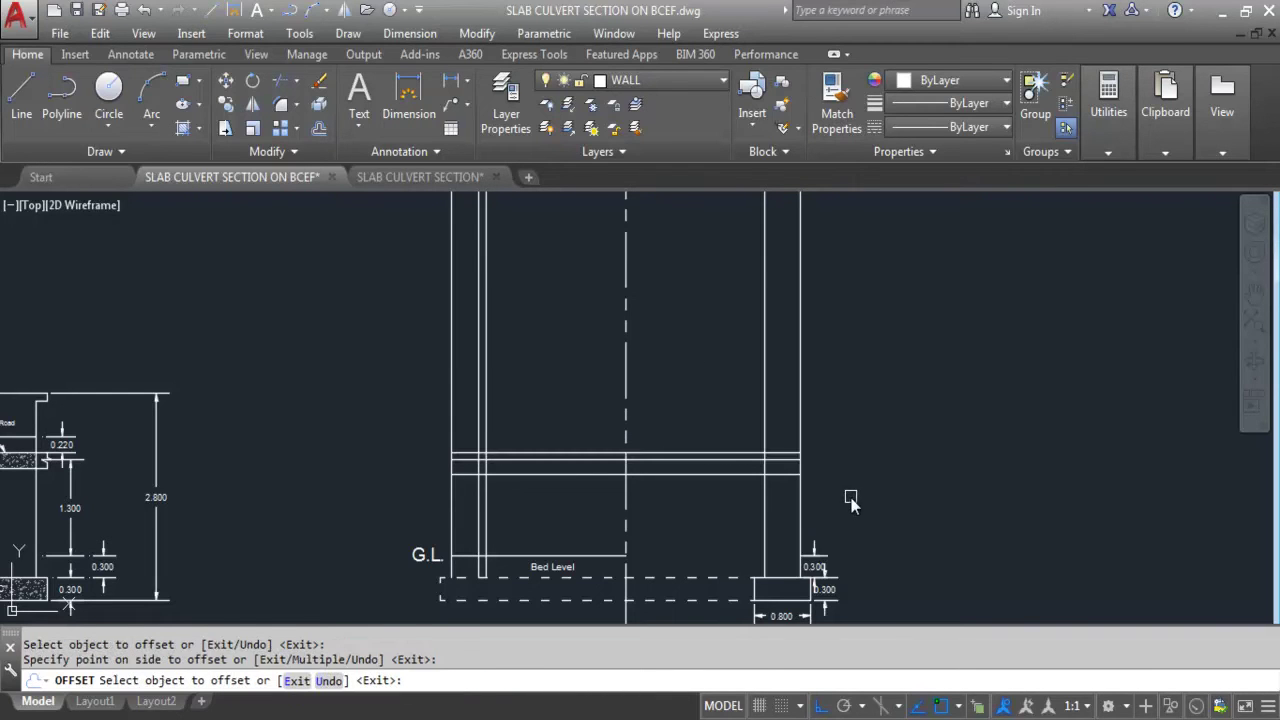
key("Escape")
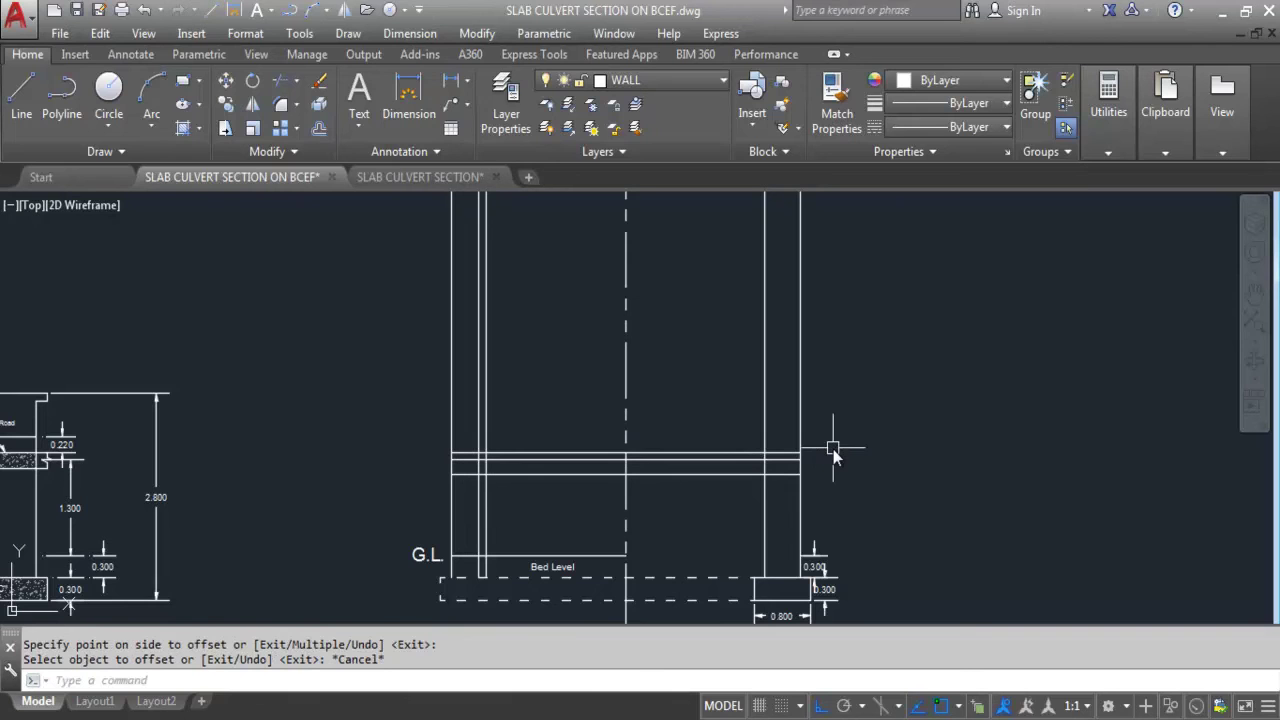
- Add a vertical linear dimension from bed level to the slab's underside at the right wall, placing its line 0.01 from the wall
left_click(451, 80)
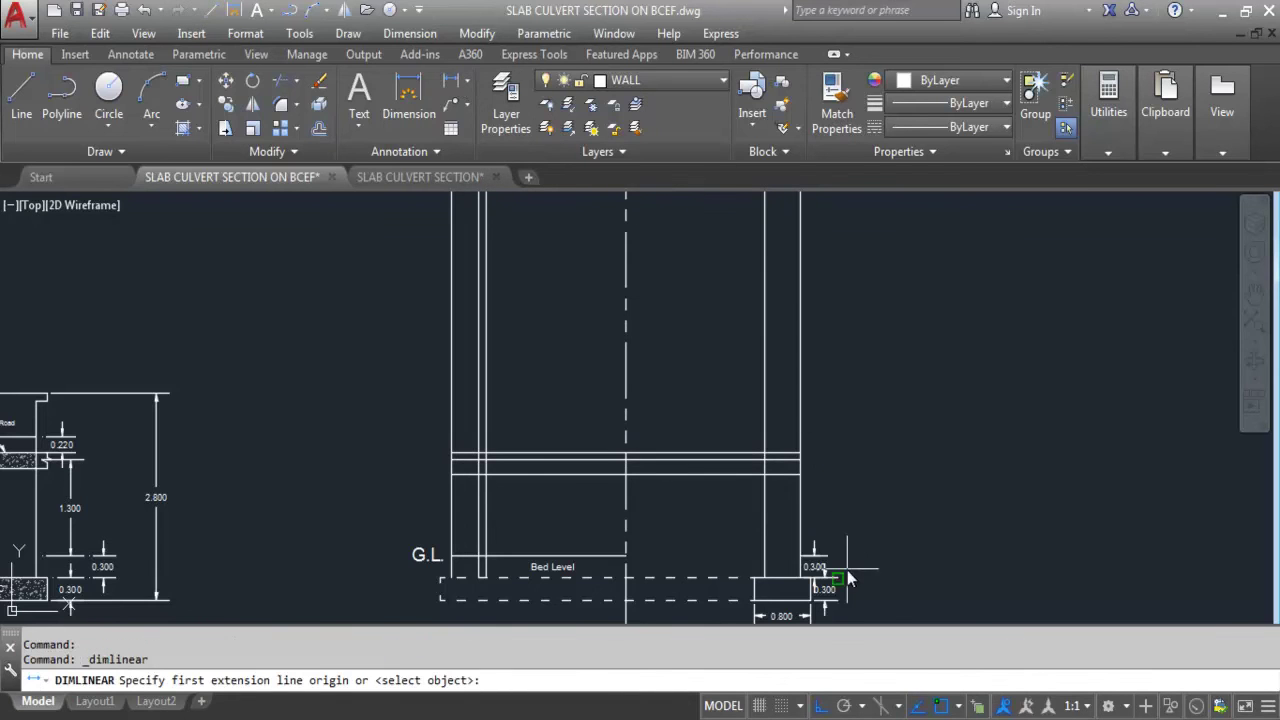
scroll(840, 571, "up", 5)
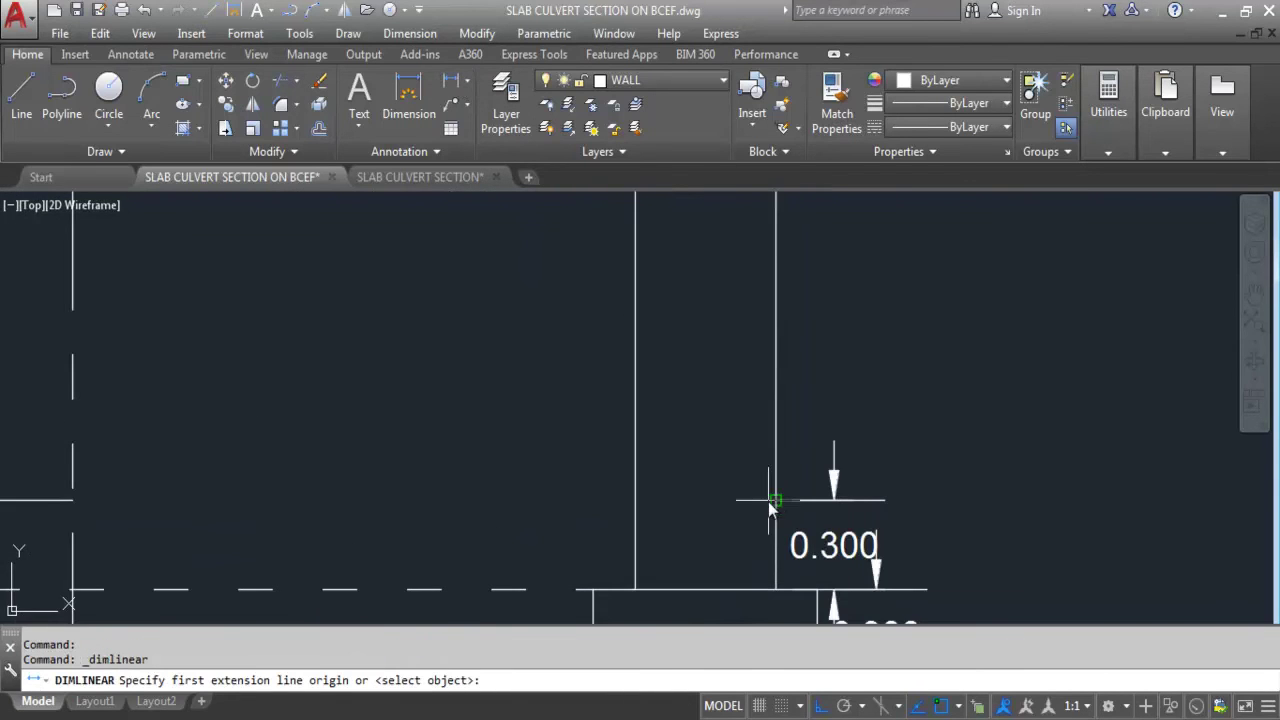
left_click(776, 500)
scroll(778, 510, "down", 3)
scroll(777, 418, "up", 2)
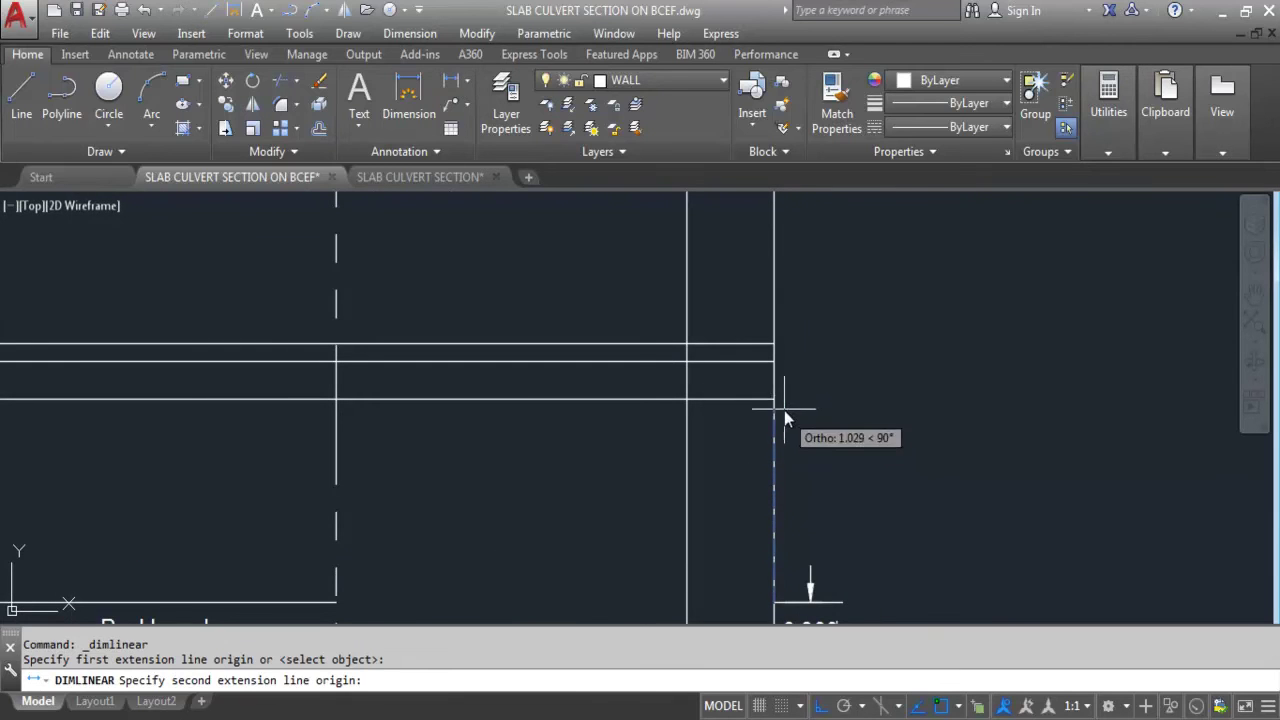
left_click(776, 401)
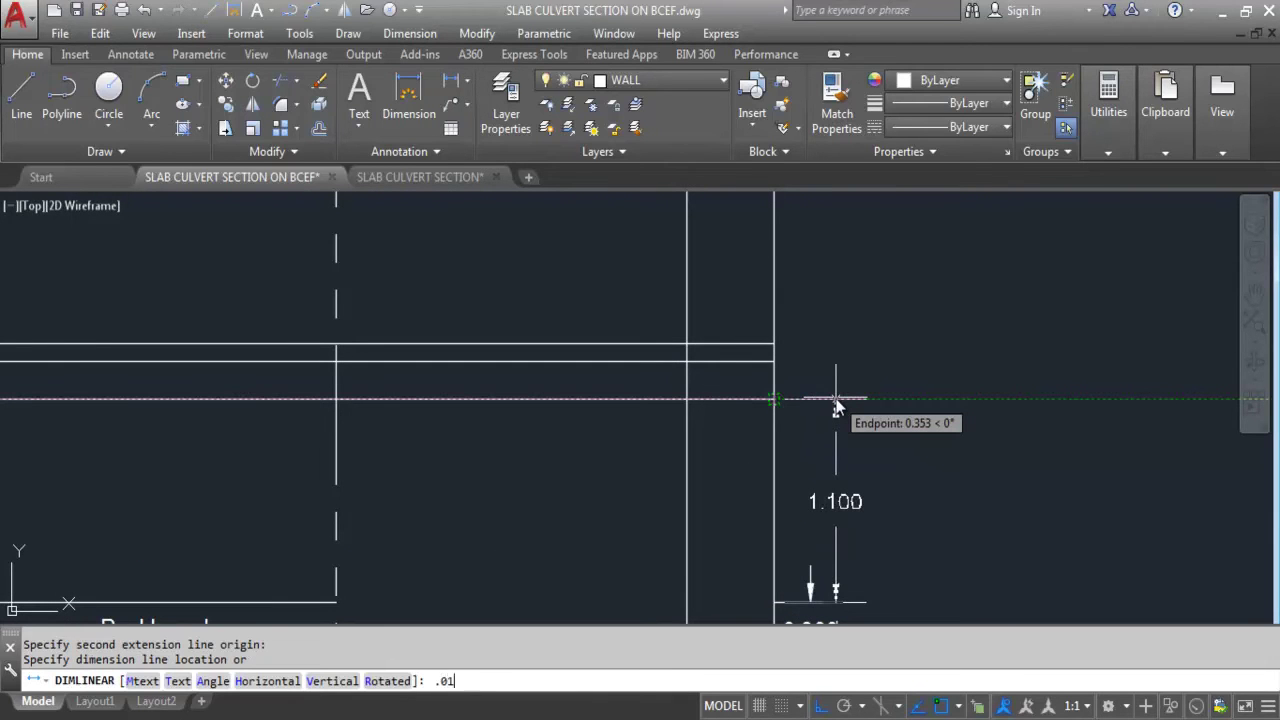
type(".01")
key("Return")
- Stretch the dimension line between bed level and the slab's underside 0.2 outward from the right wall
left_click(791, 505)
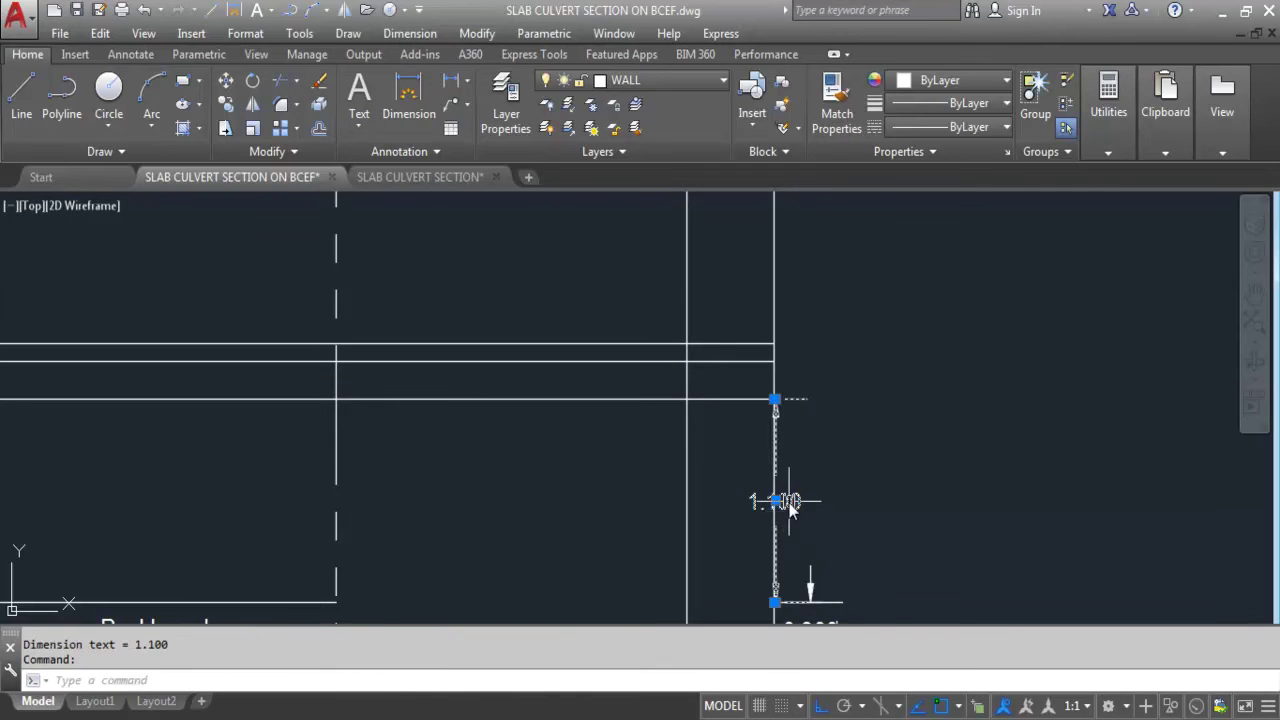
left_click(777, 501)
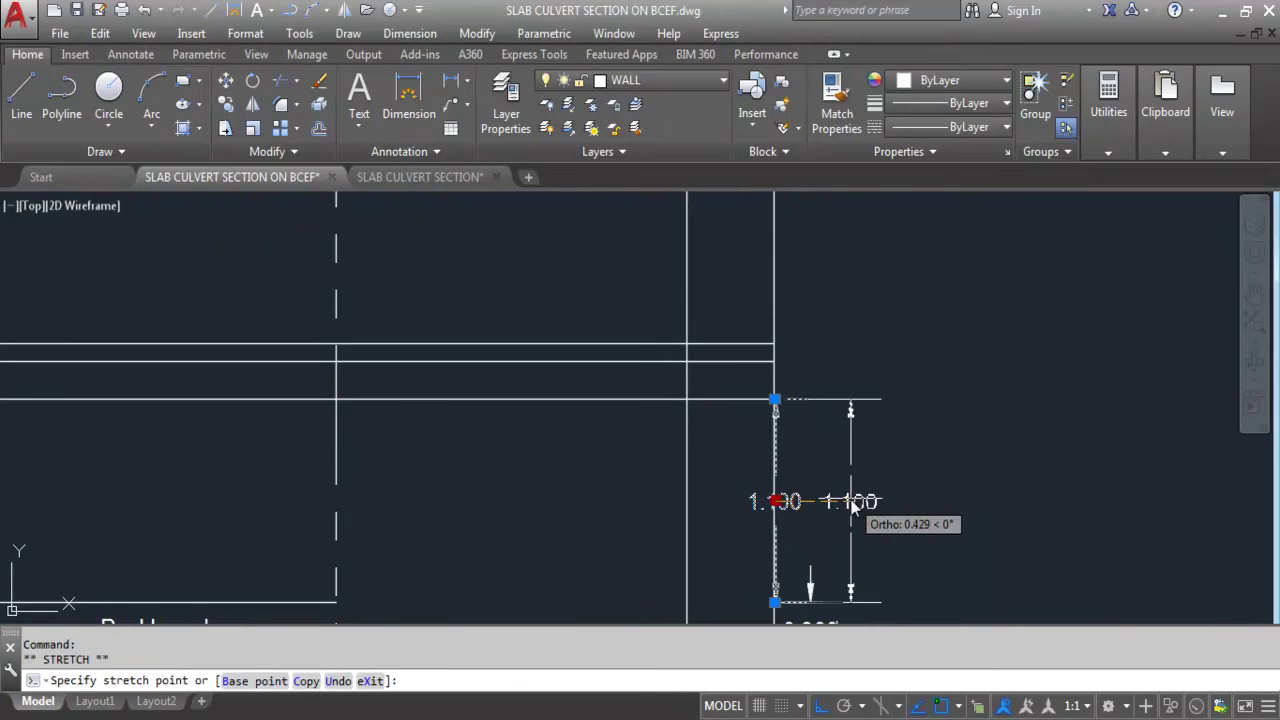
key("Escape")
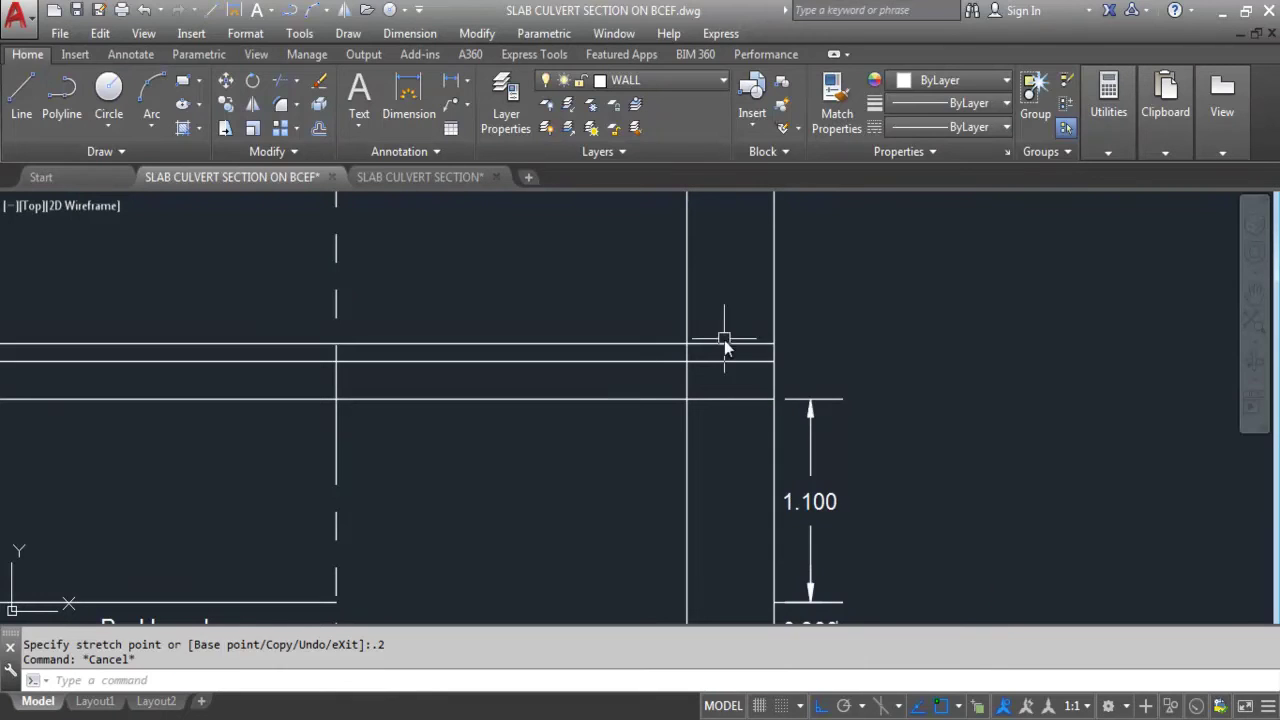
- Dimension the slab's thickness vertically at the right wall, placing the dimension line at a distance of 0.01
scroll(775, 375, "up", 2)
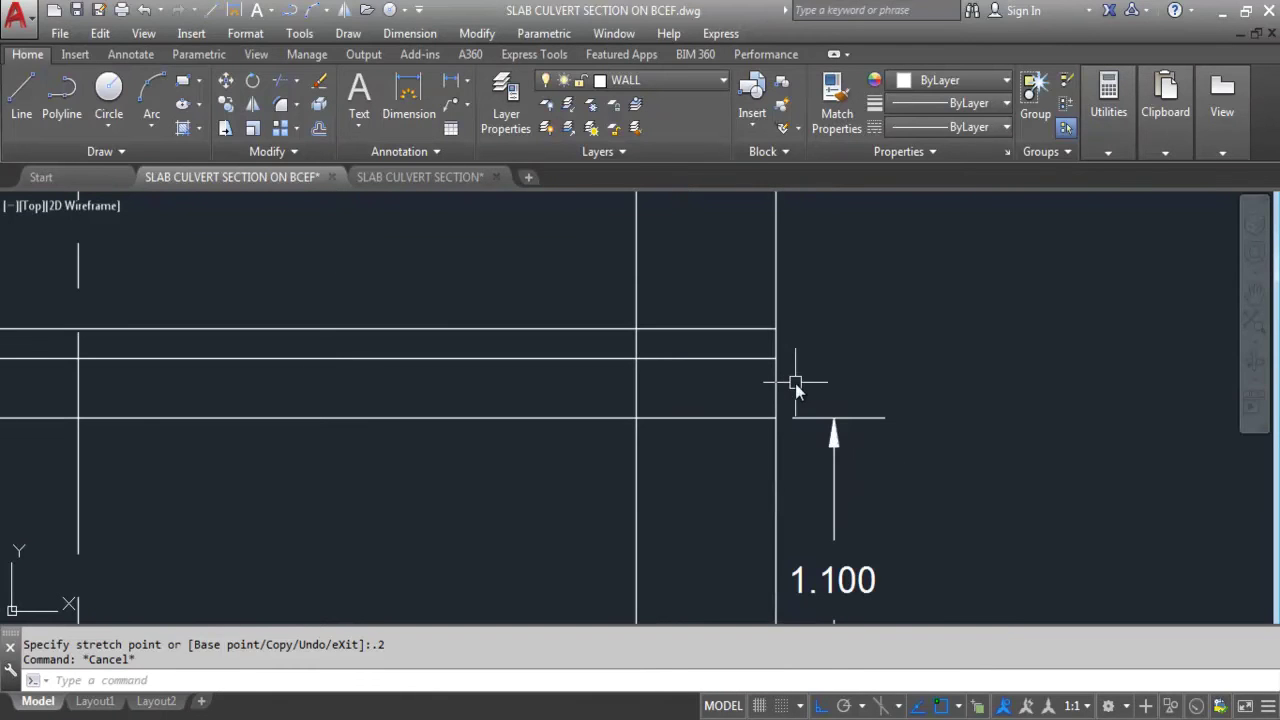
type("dli")
key("Return")
left_click(776, 358)
left_click(776, 418)
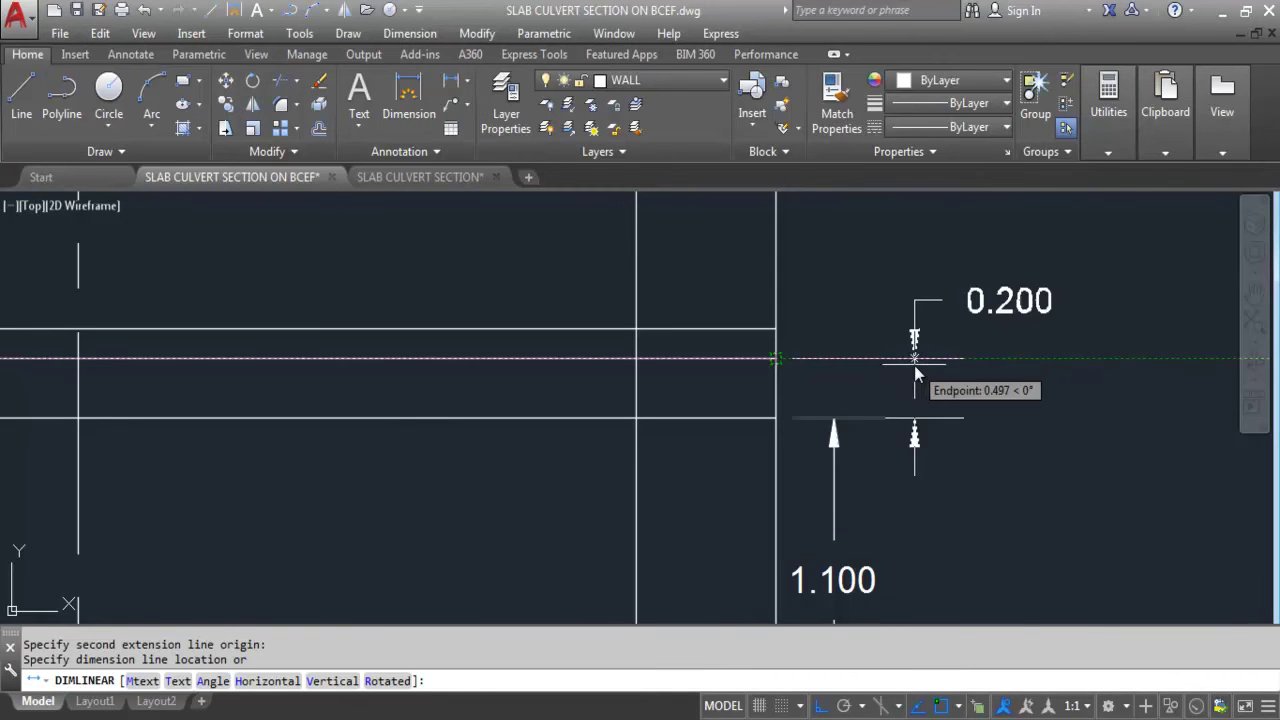
type(".01")
key("Return")
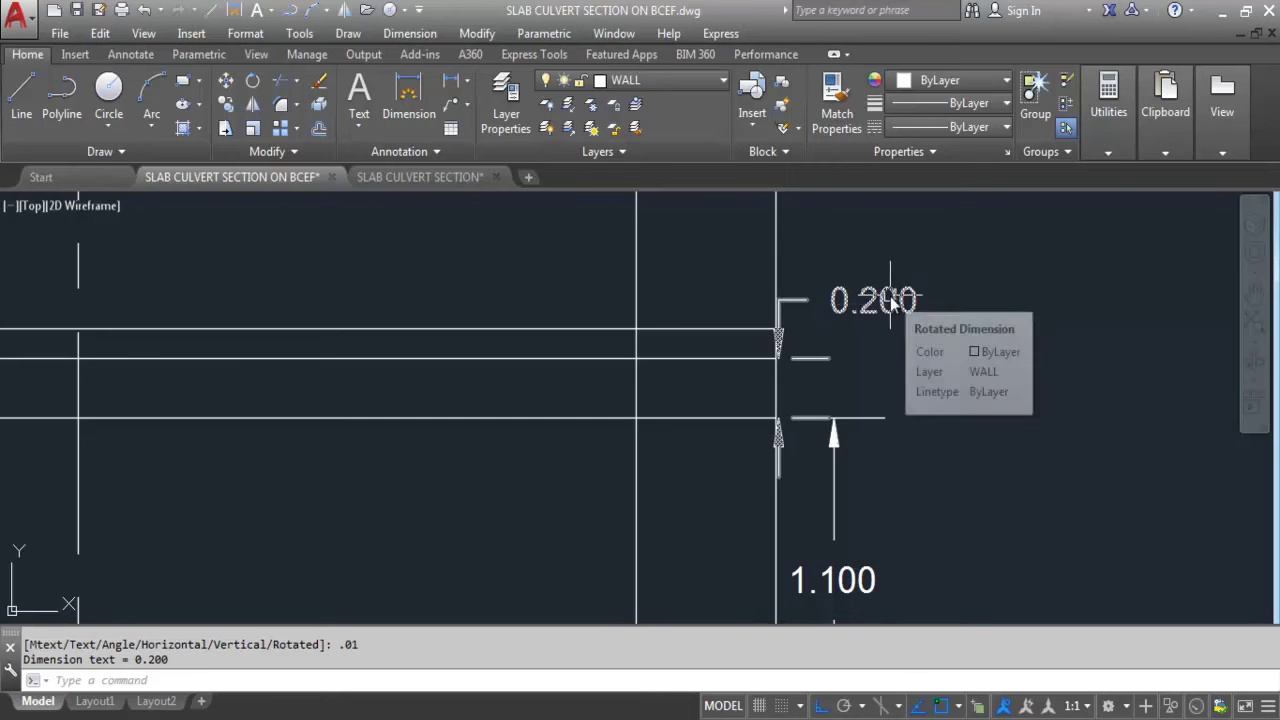
- Relocate the slab thickness dimension's text with DIMTEDIT so it sits between its extension lines, just outside the right wall
type("D")
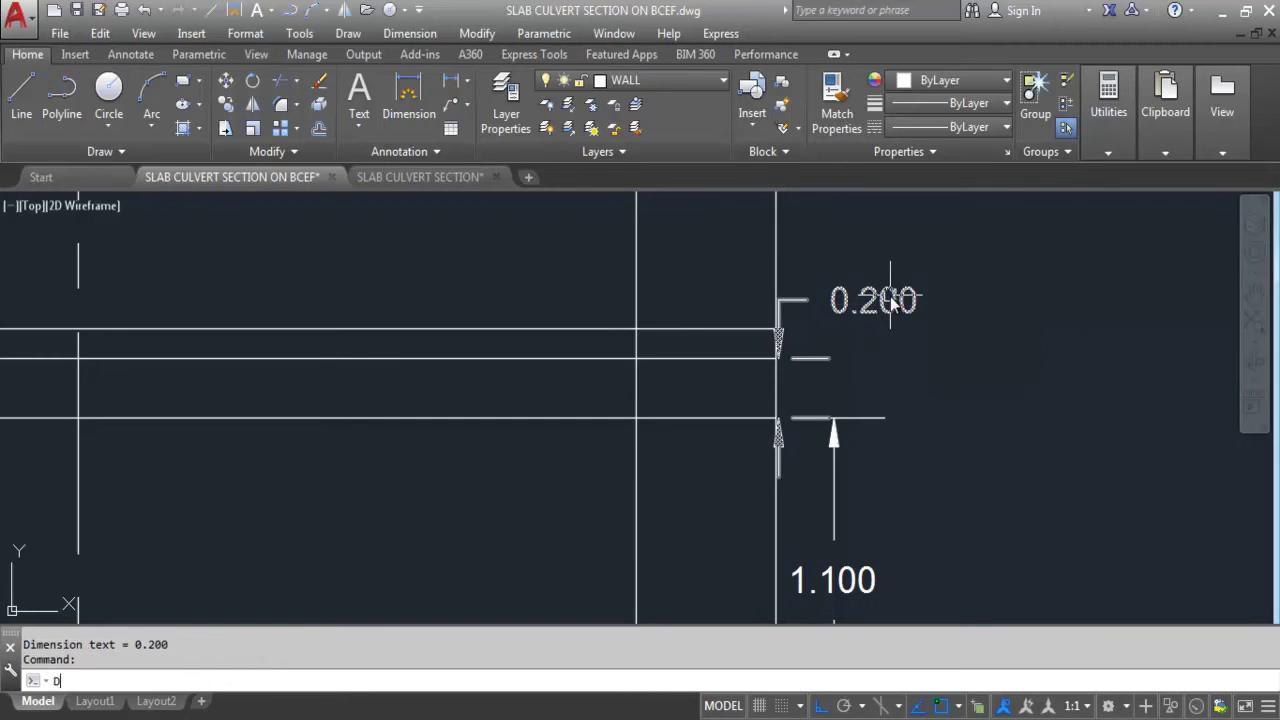
type("IMTED")
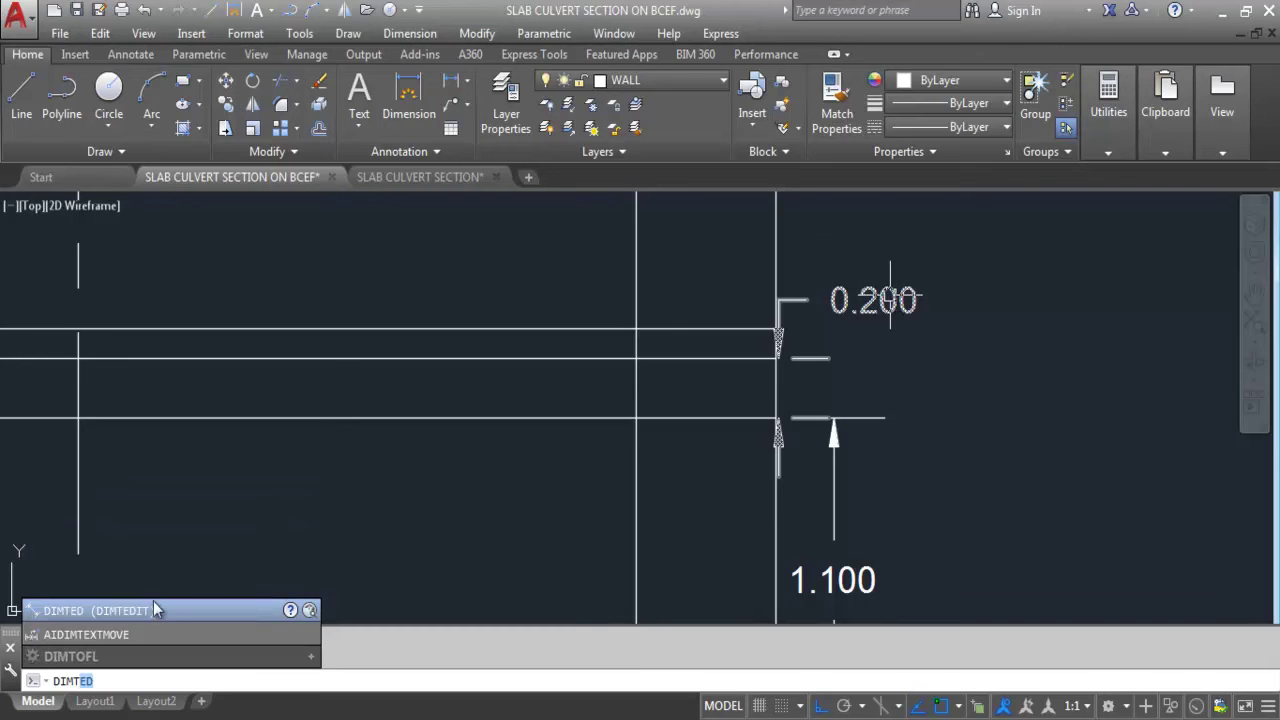
left_click(155, 611)
left_click(886, 303)
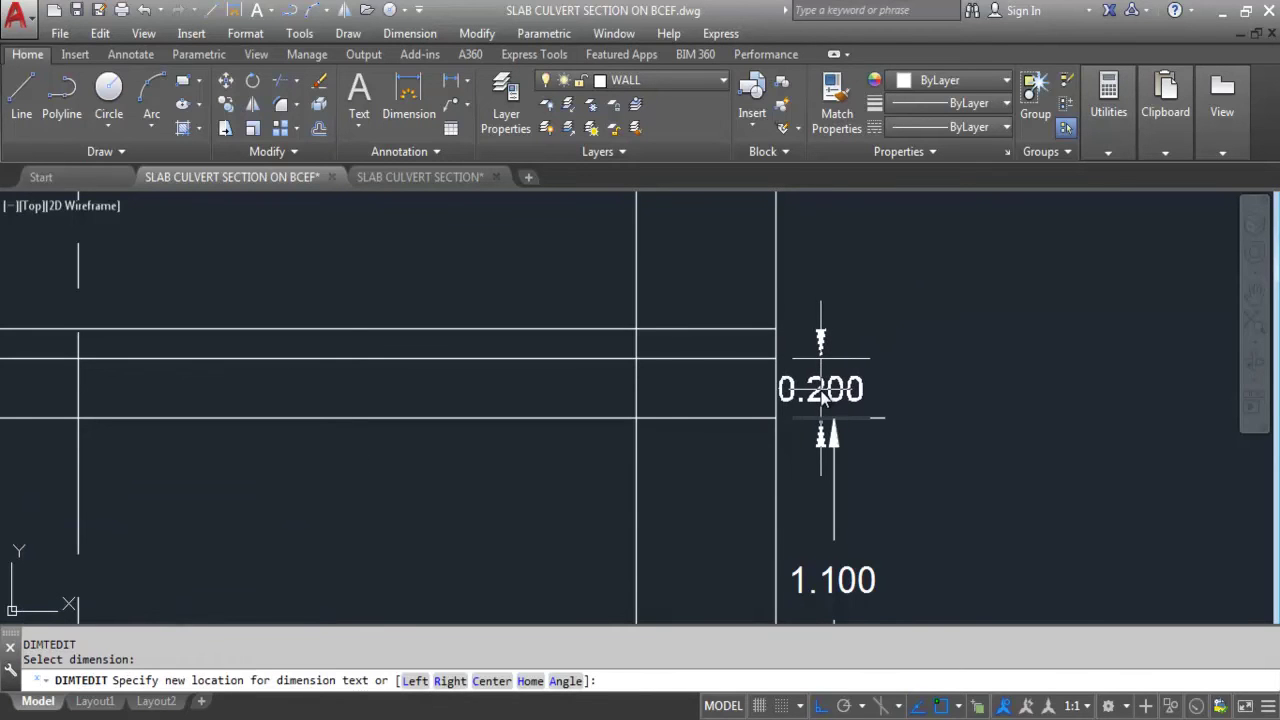
left_click(822, 395)
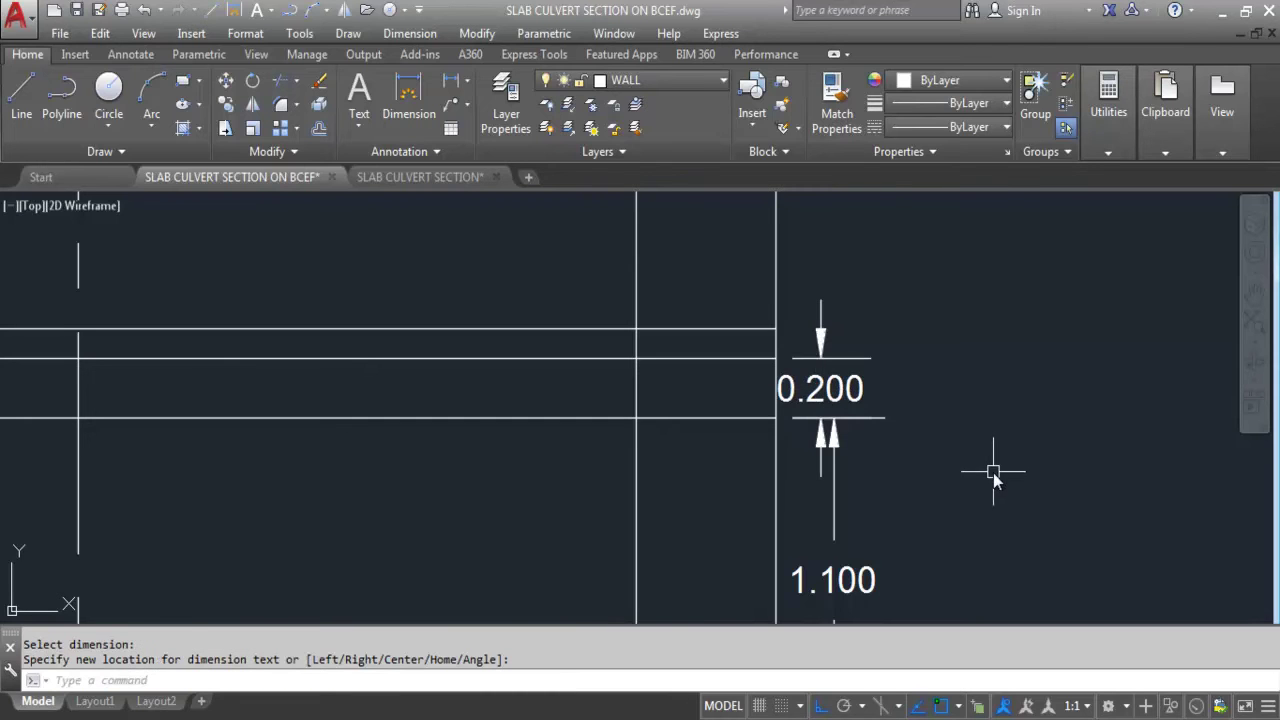
scroll(800, 310, "down", 2)
left_click(802, 312)
left_click(451, 80)
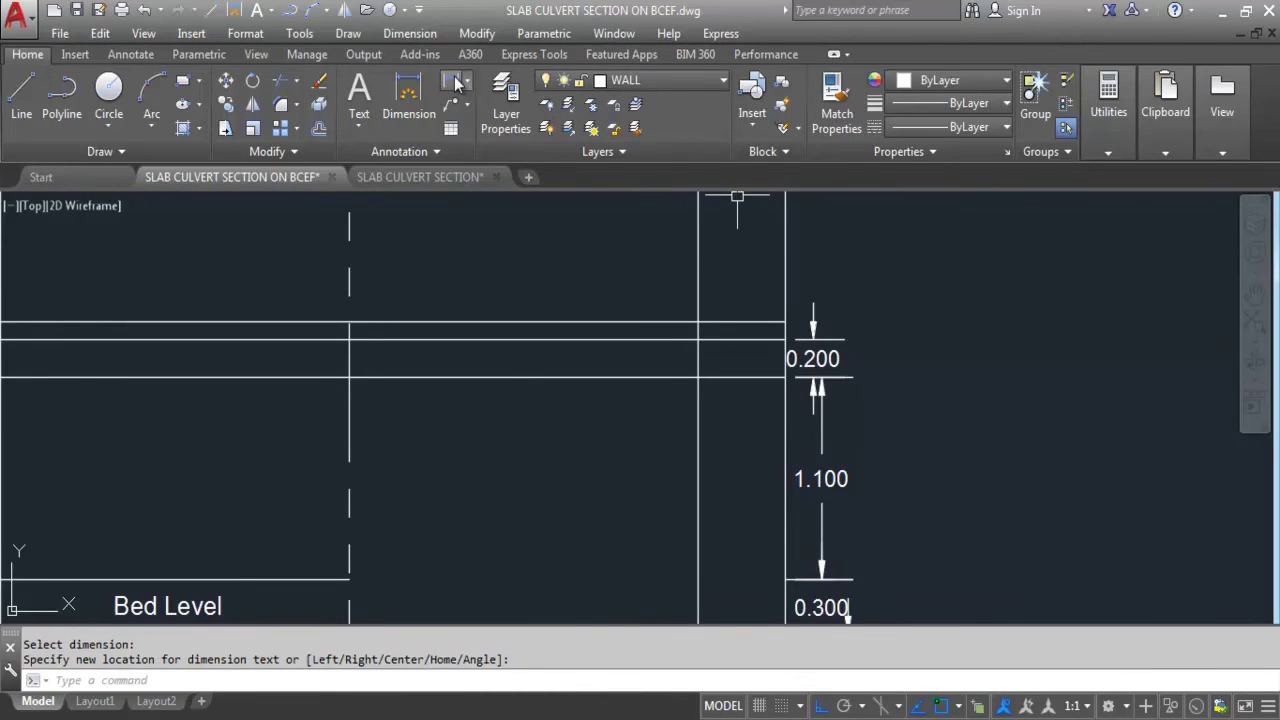
left_click(786, 340)
left_click(786, 578)
scroll(848, 478, "up", 2)
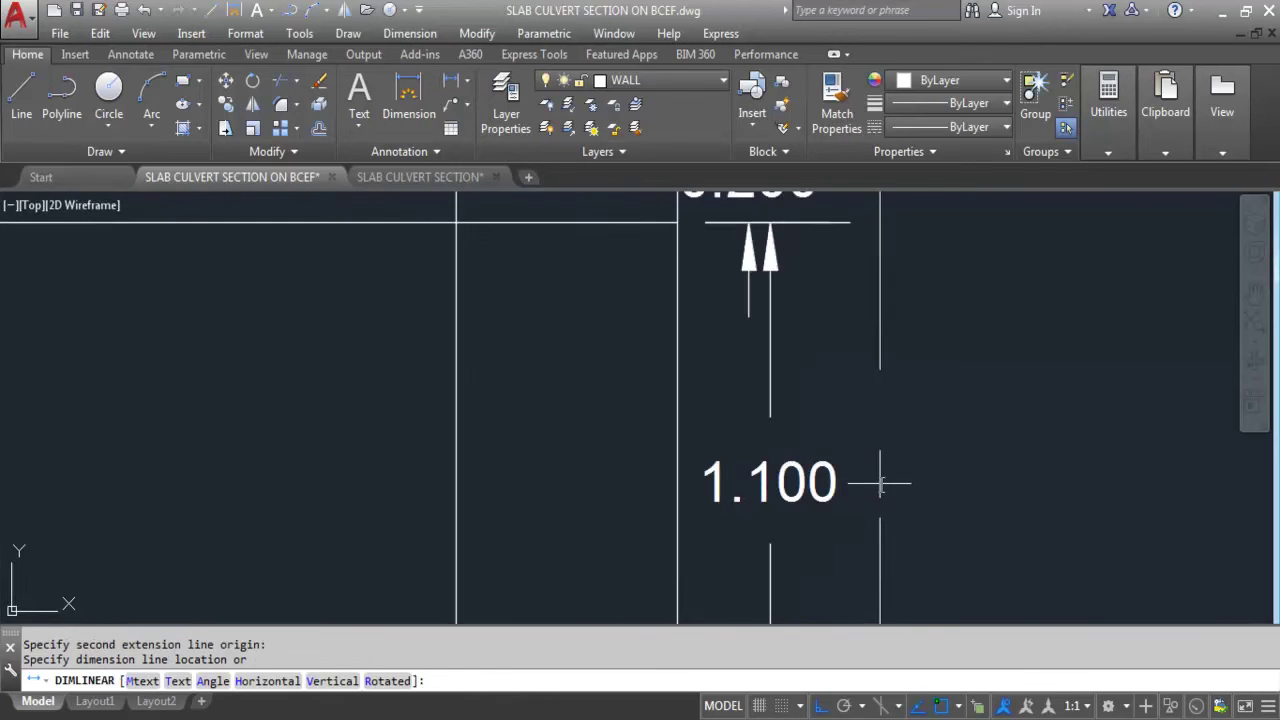
scroll(890, 478, "down", 2)
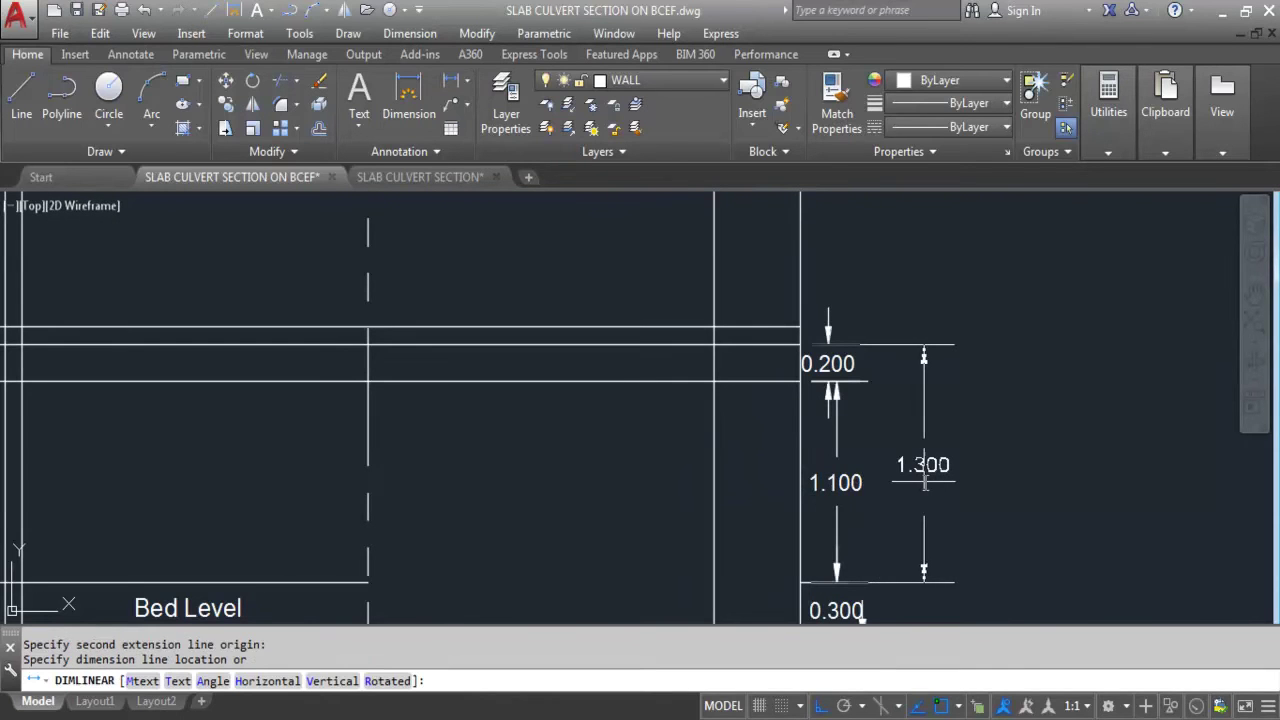
key("Escape")
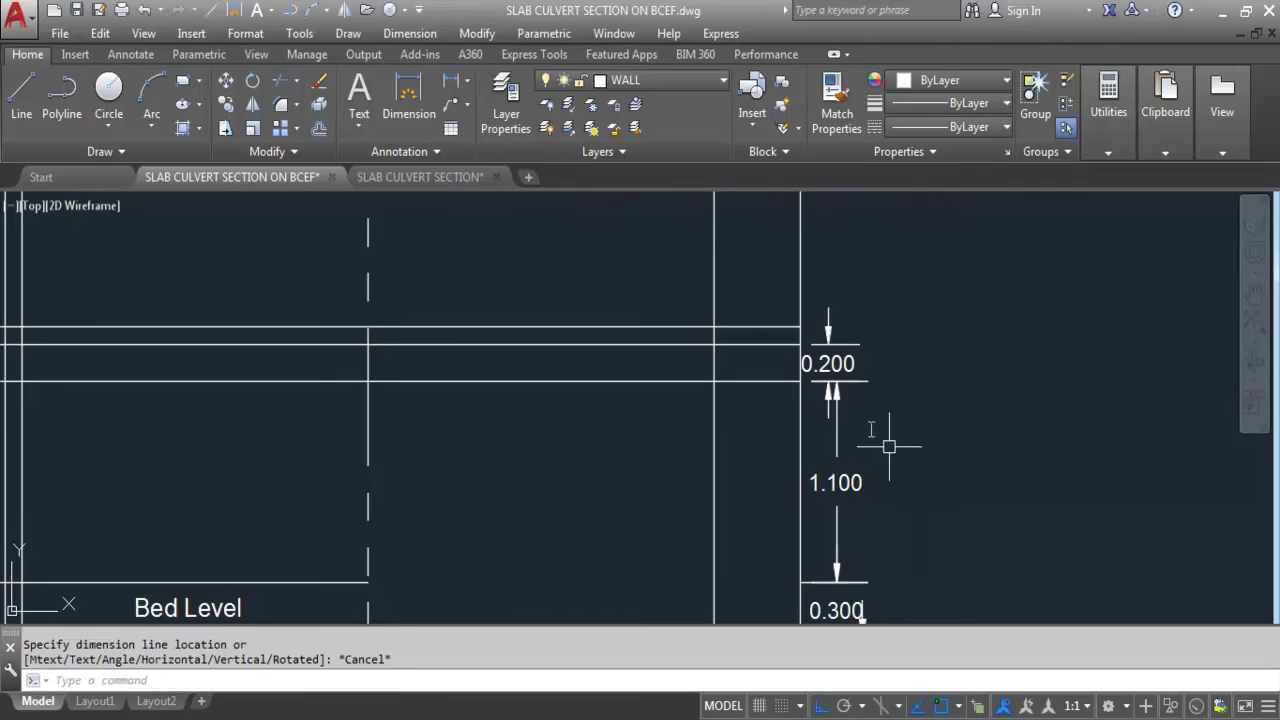
- Offset the slab's top line 0.9 upward across the full width between the outer walls
scroll(829, 363, "down", 2)
scroll(557, 340, "up", 2)
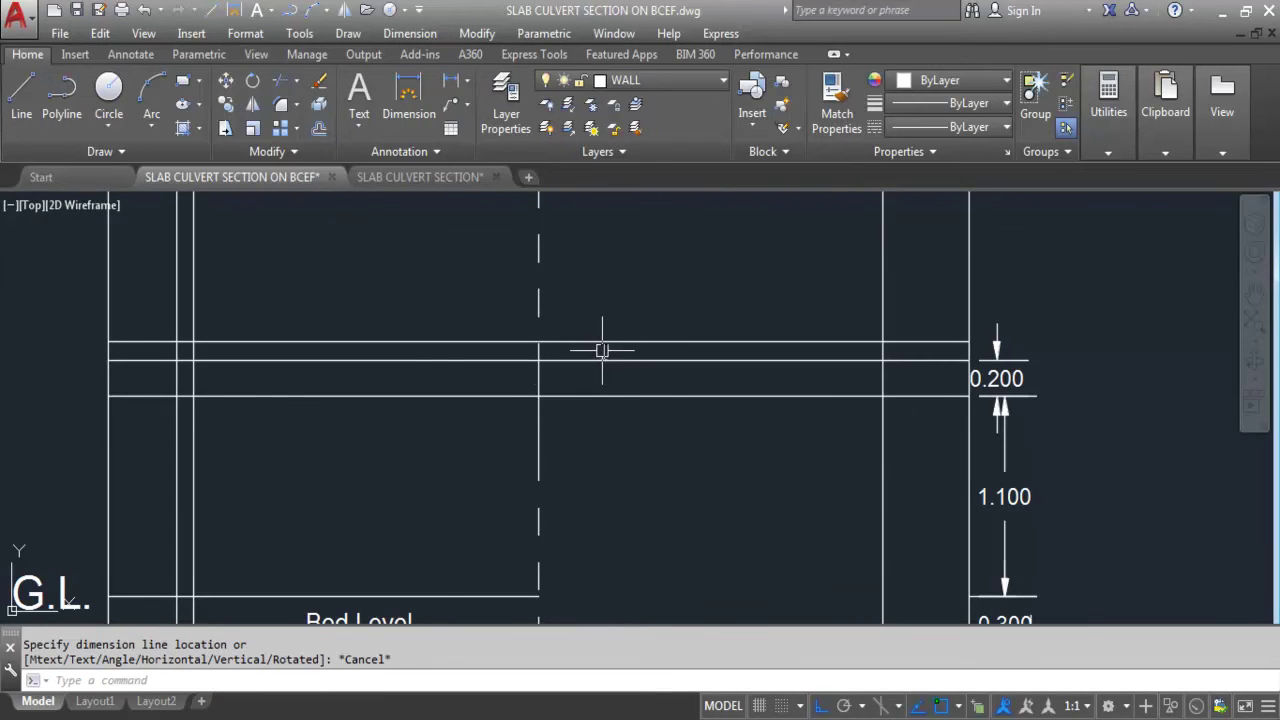
scroll(471, 366, "down", 2)
scroll(665, 432, "down", 2)
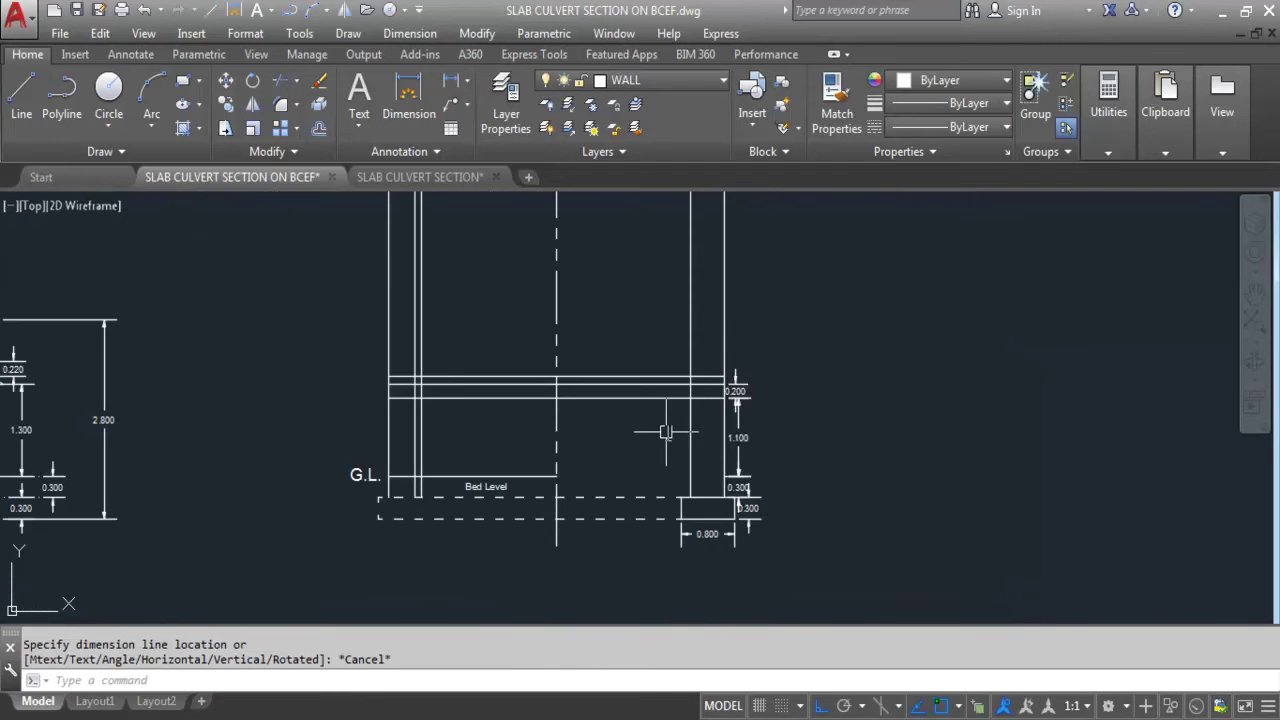
scroll(712, 365, "up", 3)
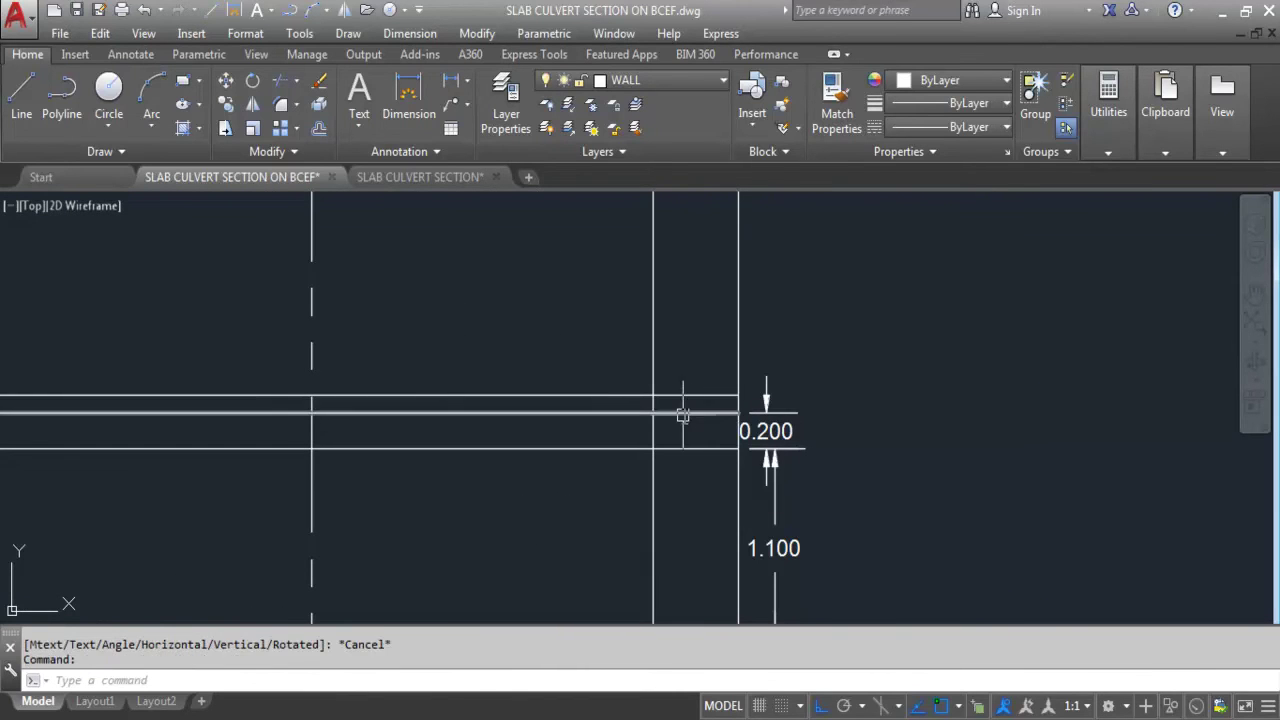
scroll(830, 515, "down", 2)
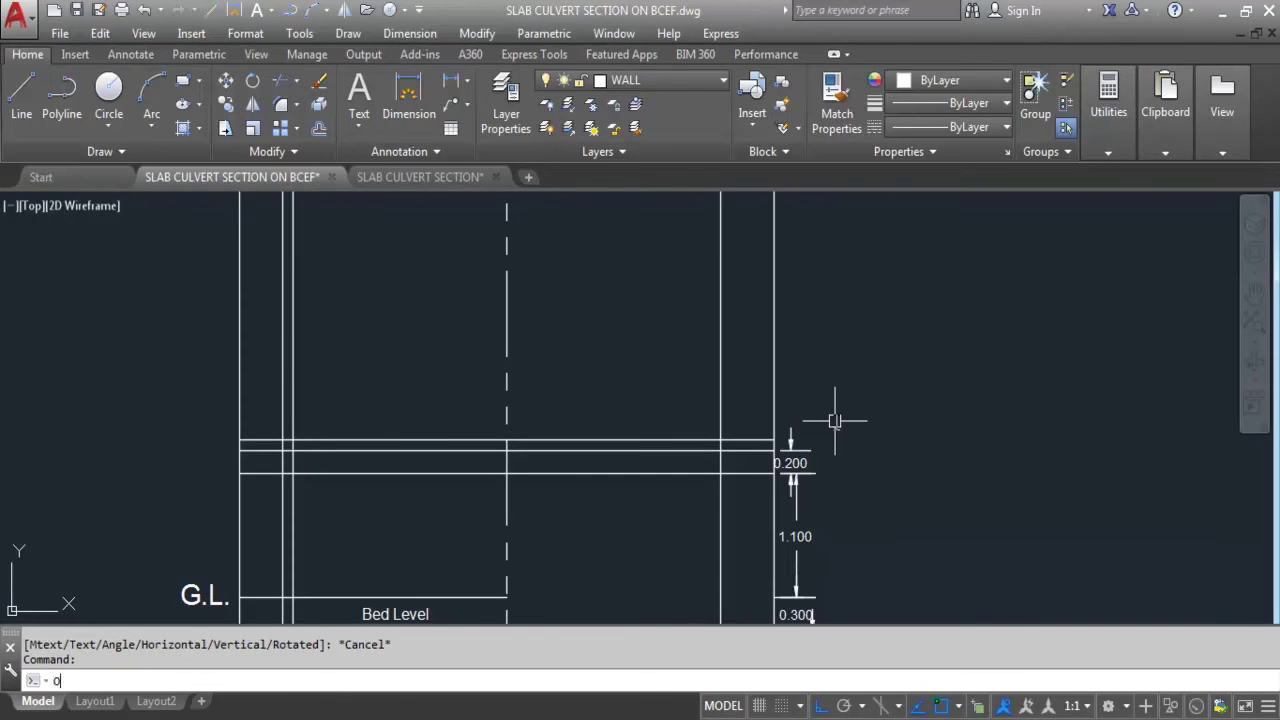
key("Return")
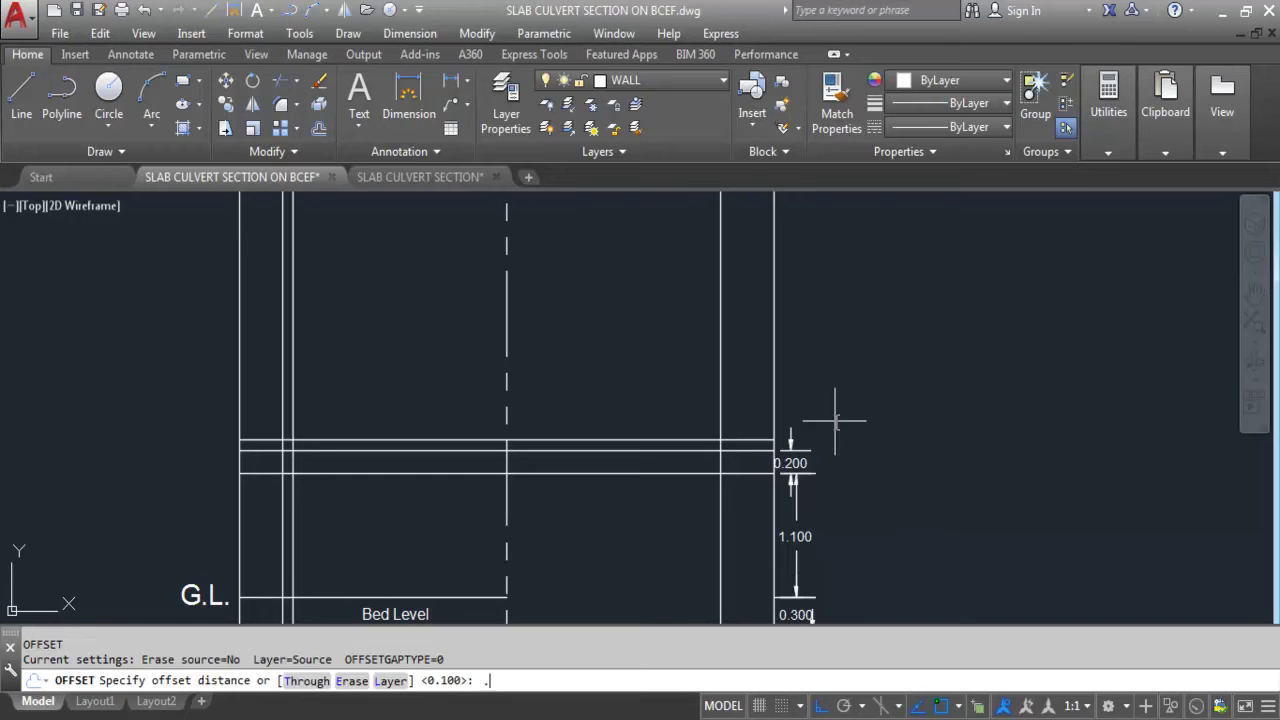
type(".9")
key("Return")
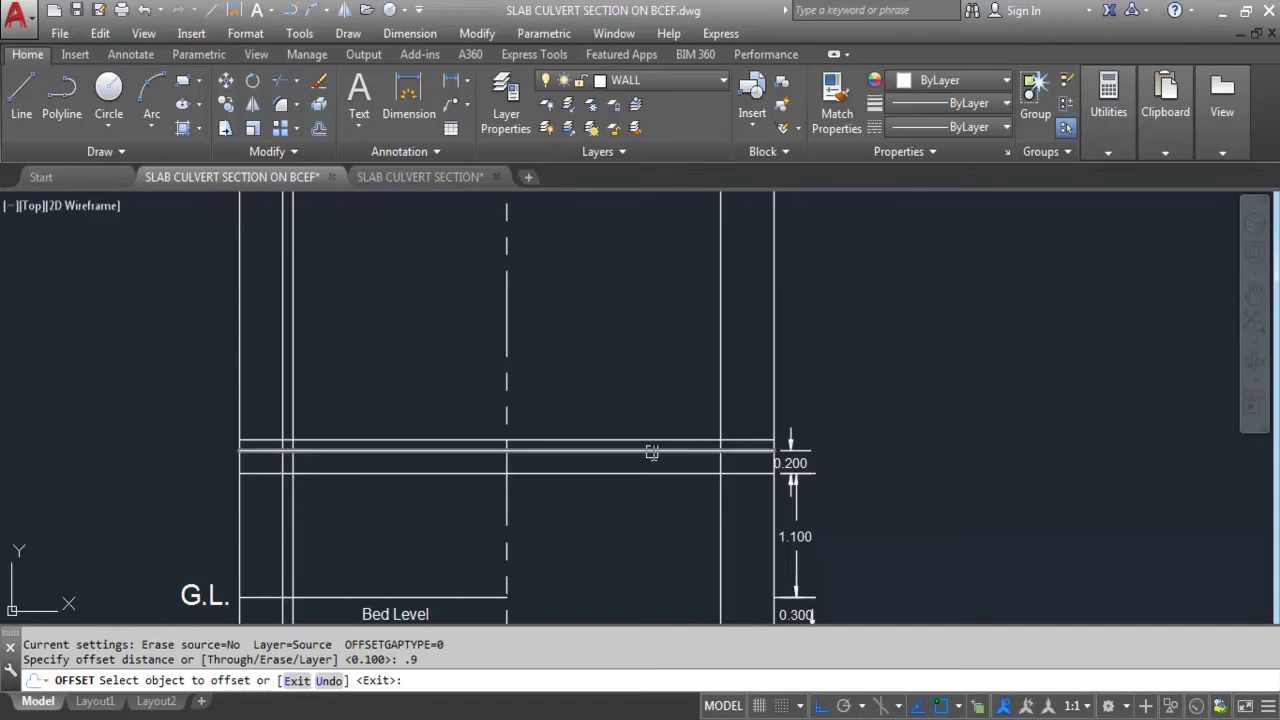
scroll(738, 443, "up", 2)
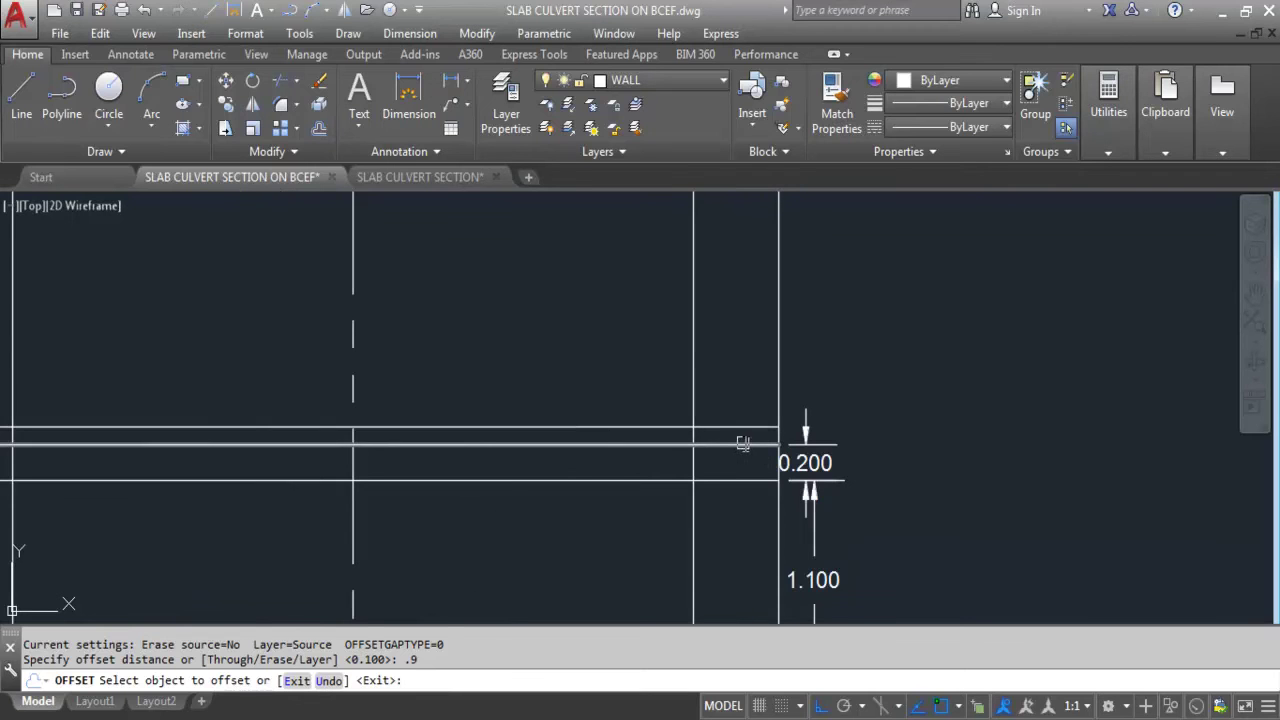
left_click(756, 445)
scroll(757, 488, "down", 2)
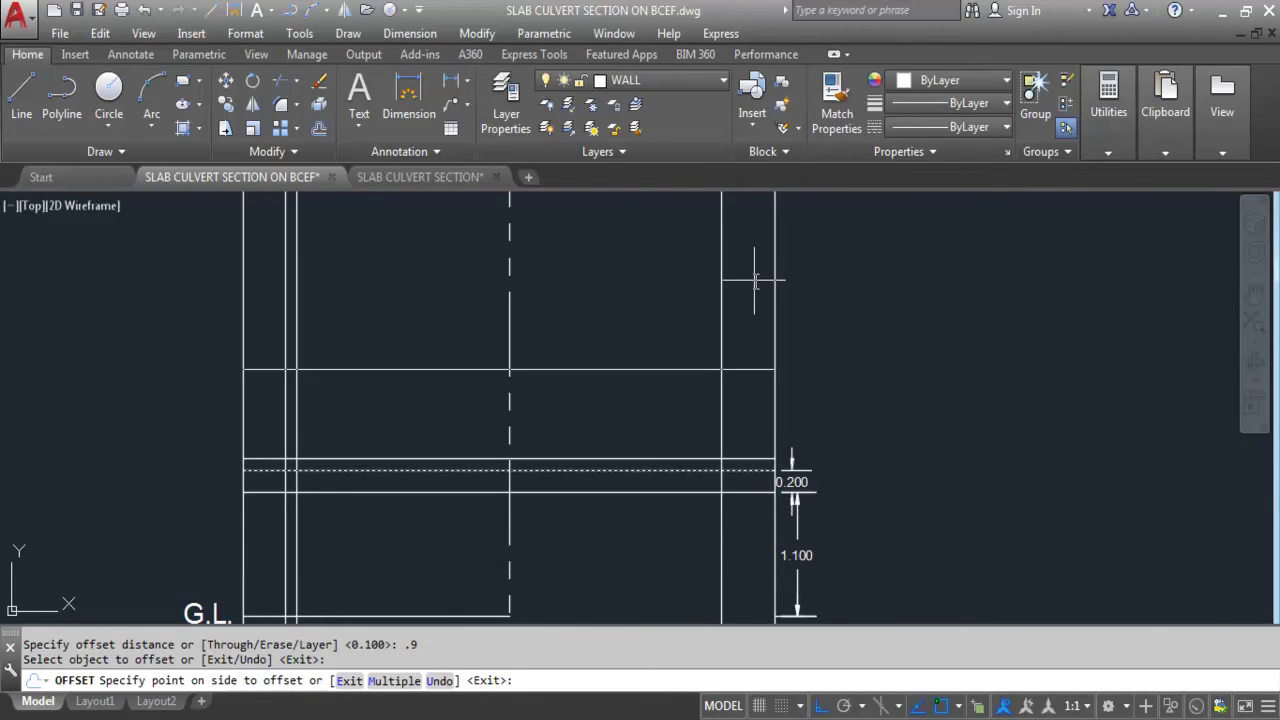
left_click(755, 280)
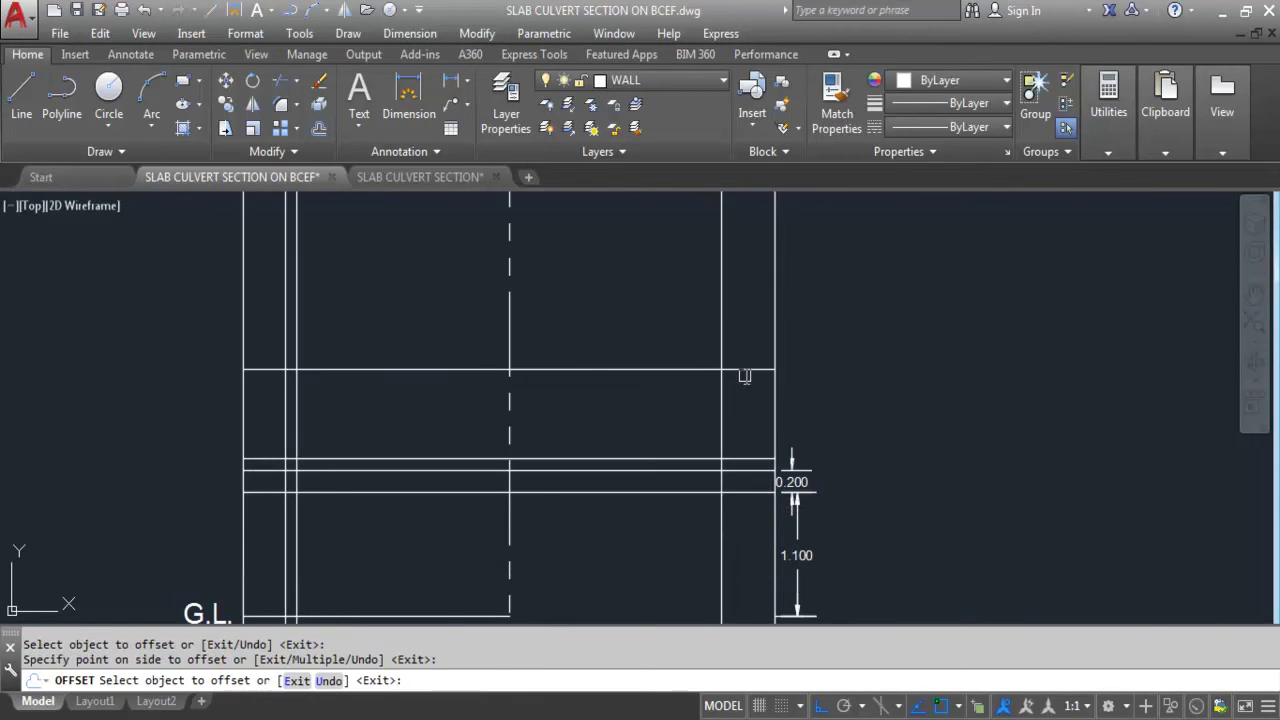
- Trim the vertical wall lines above the uppermost horizontal line of the elevation on both sides
key("Escape")
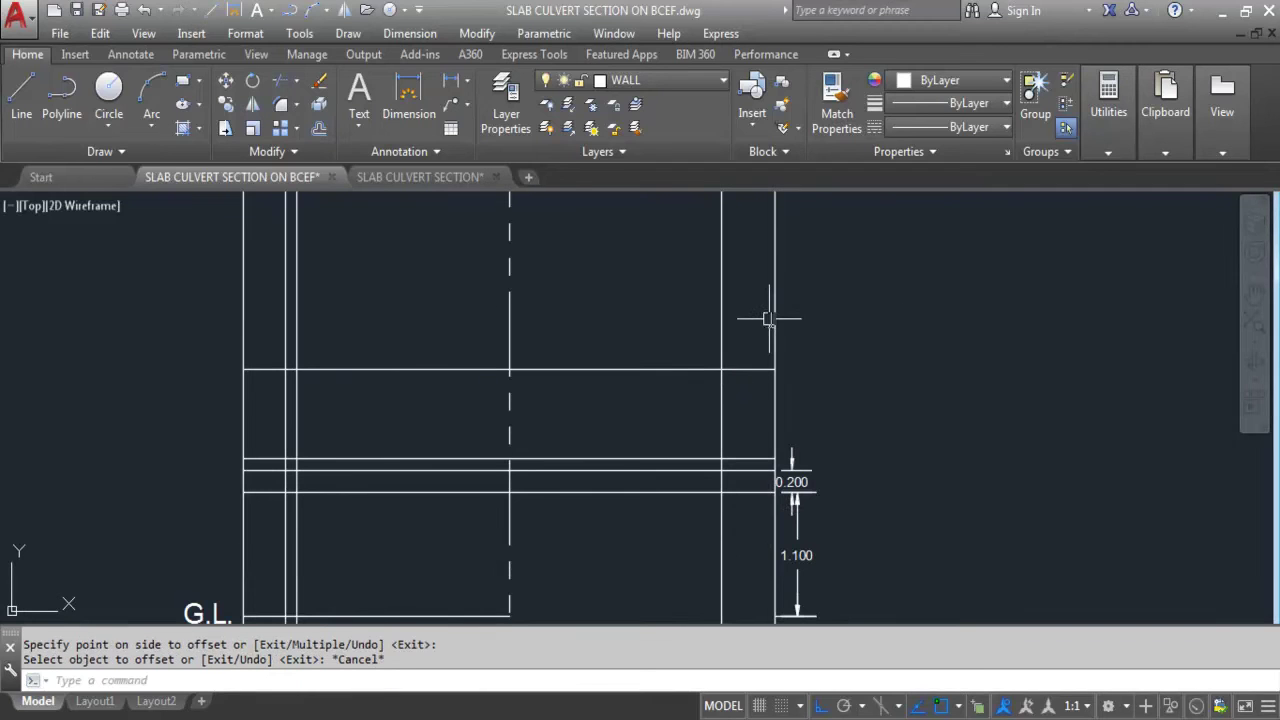
type("TR")
key("Return")
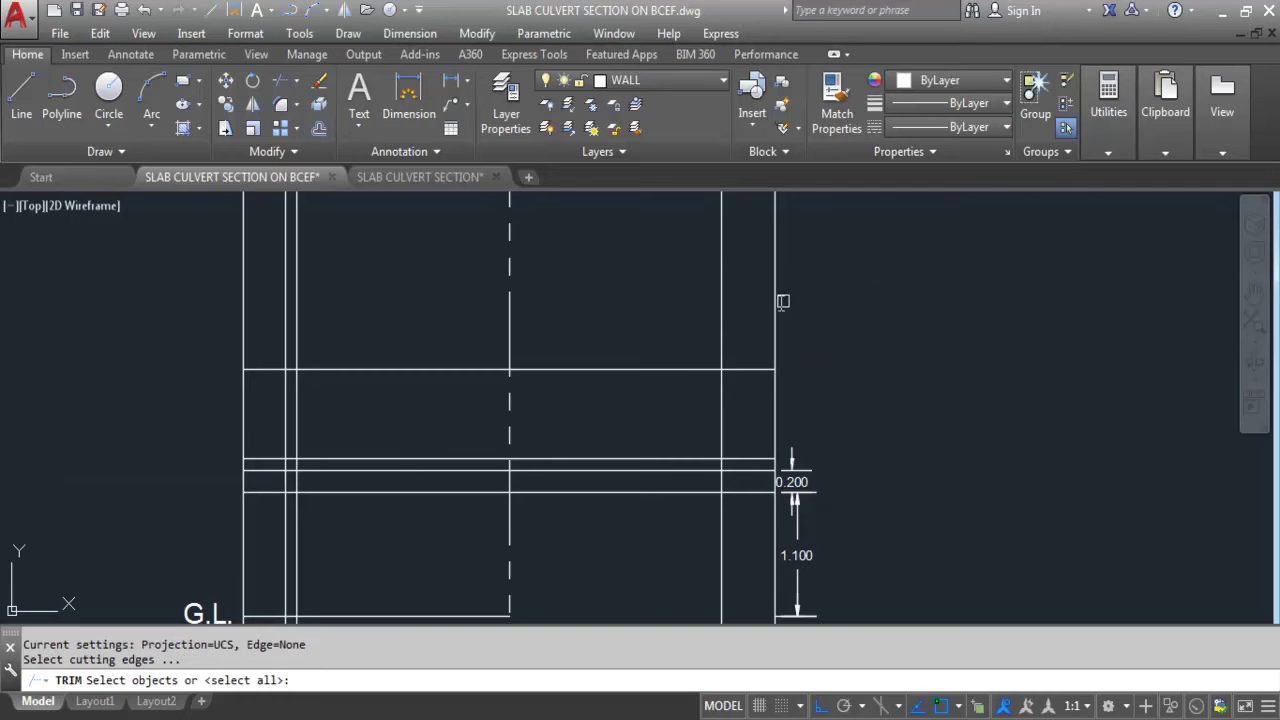
left_click(678, 367)
key("Return")
left_click_drag(851, 349, 630, 278)
left_click_drag(433, 287, 167, 275)
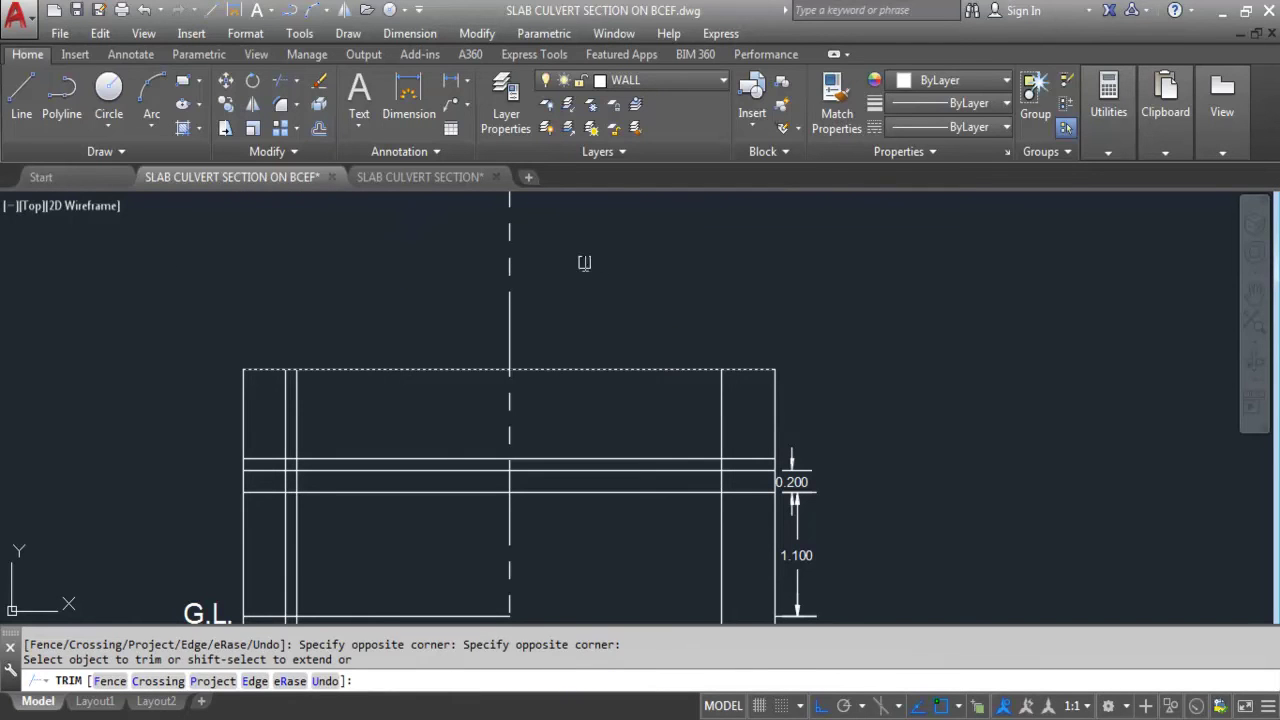
key("Escape")
- Break the vertical centre line a short distance above the top horizontal line and erase the part above the break
type("BR")
key("Return")
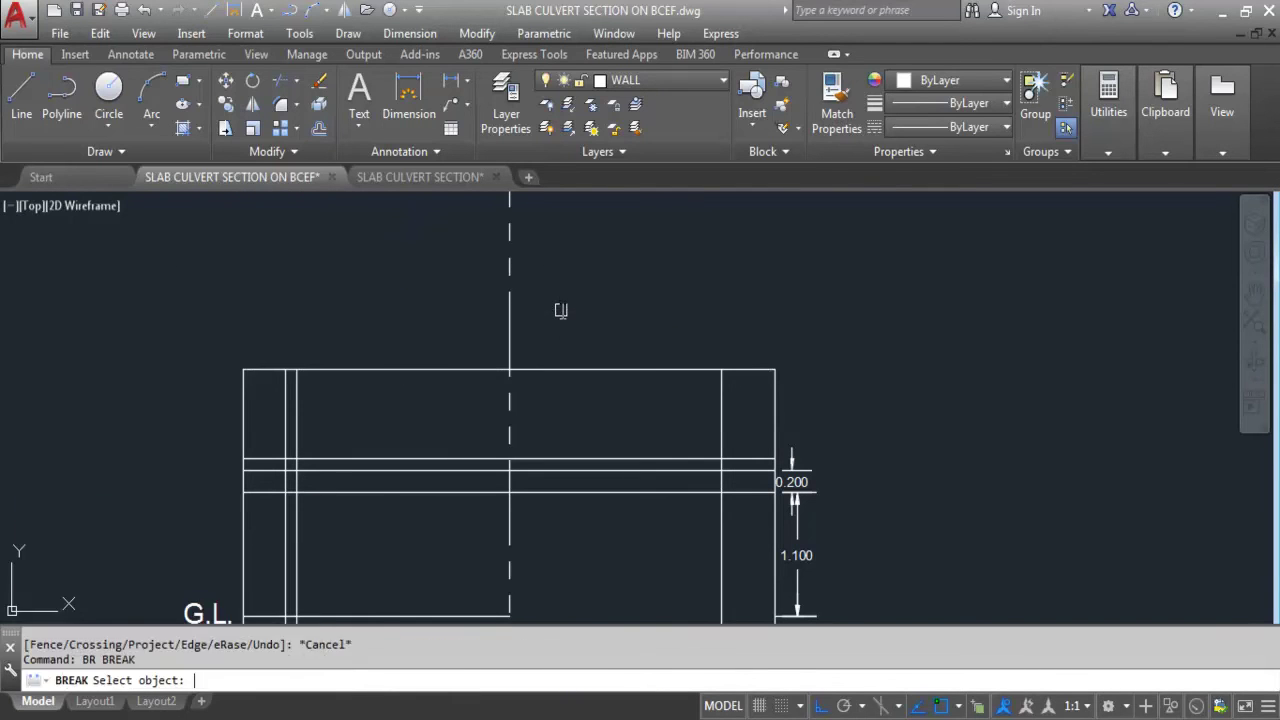
left_click(509, 300)
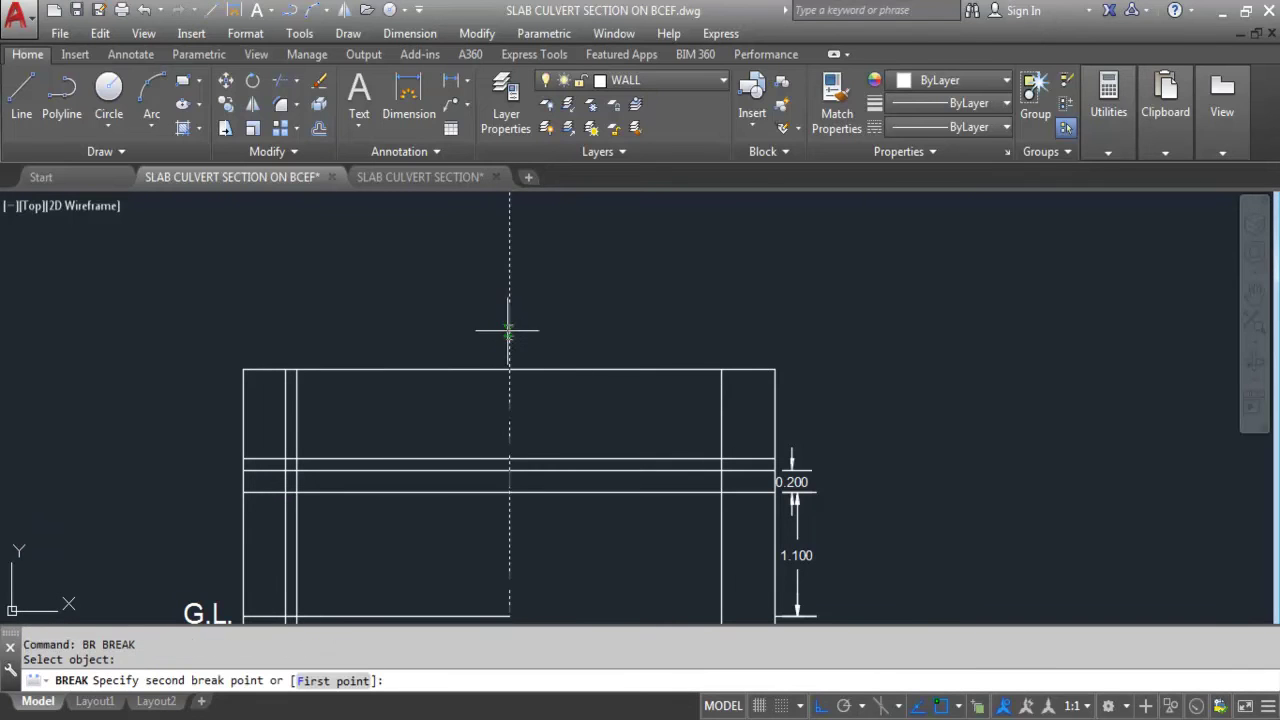
left_click(509, 327)
left_click(540, 235)
left_click(434, 258)
key("Delete")
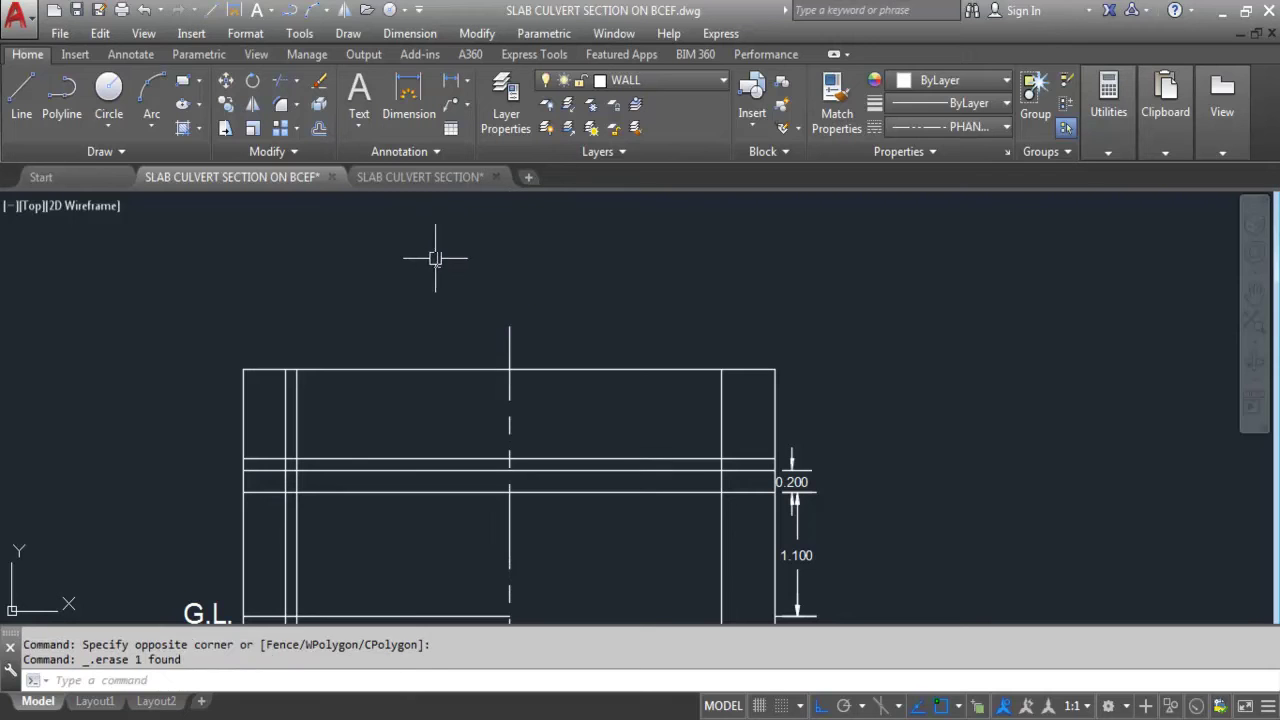
- Trim the top horizontal line between the innermost edges of the two walls
left_click(660, 357)
left_click(634, 371)
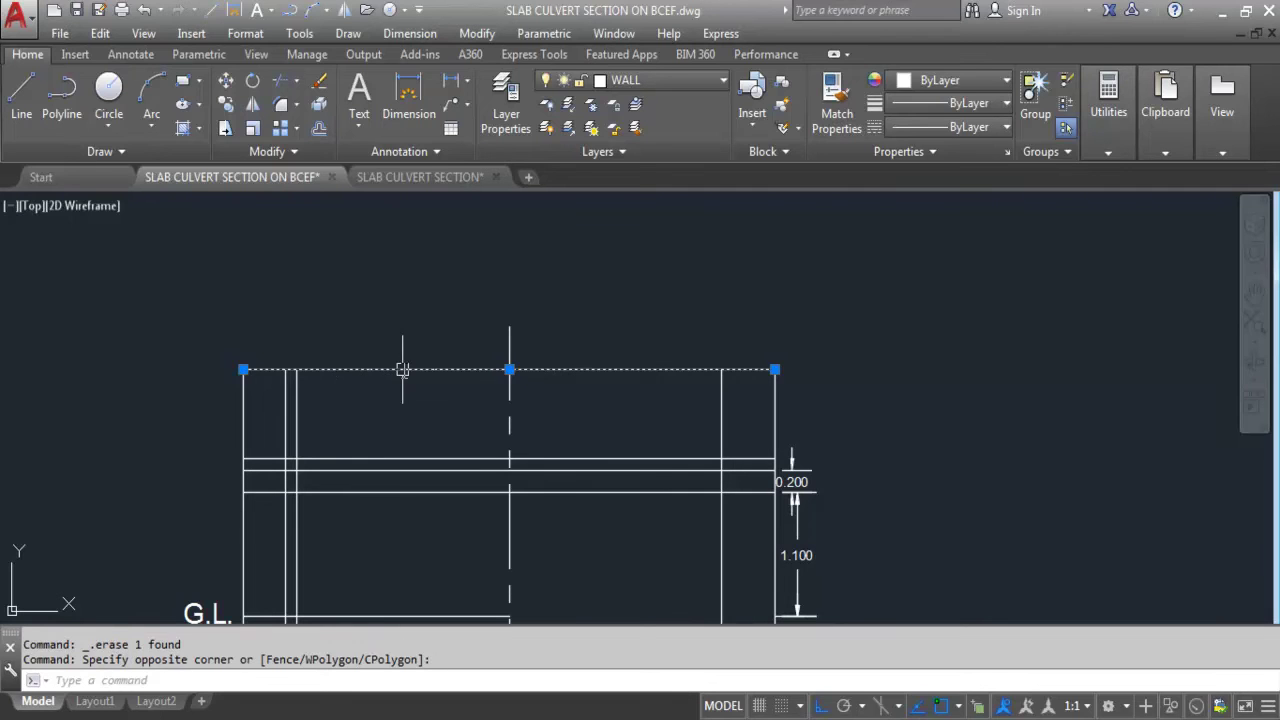
key("Escape")
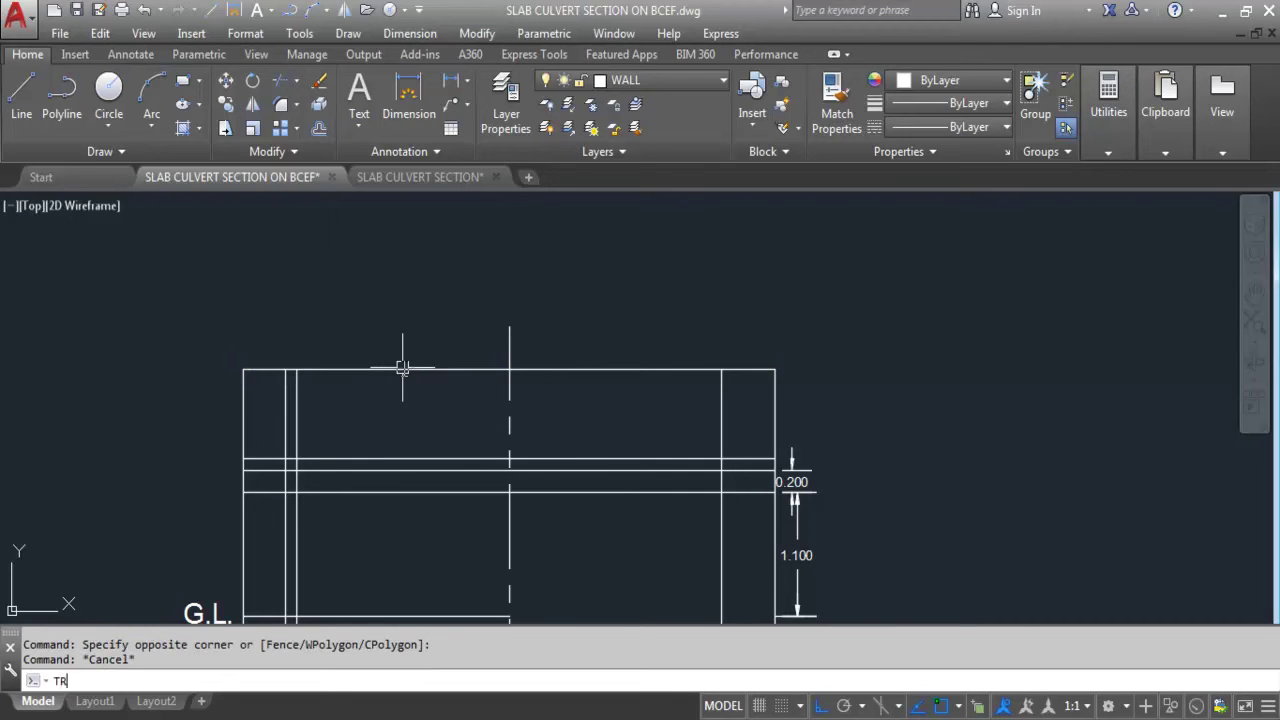
type("TR")
key("Return")
left_click(296, 388)
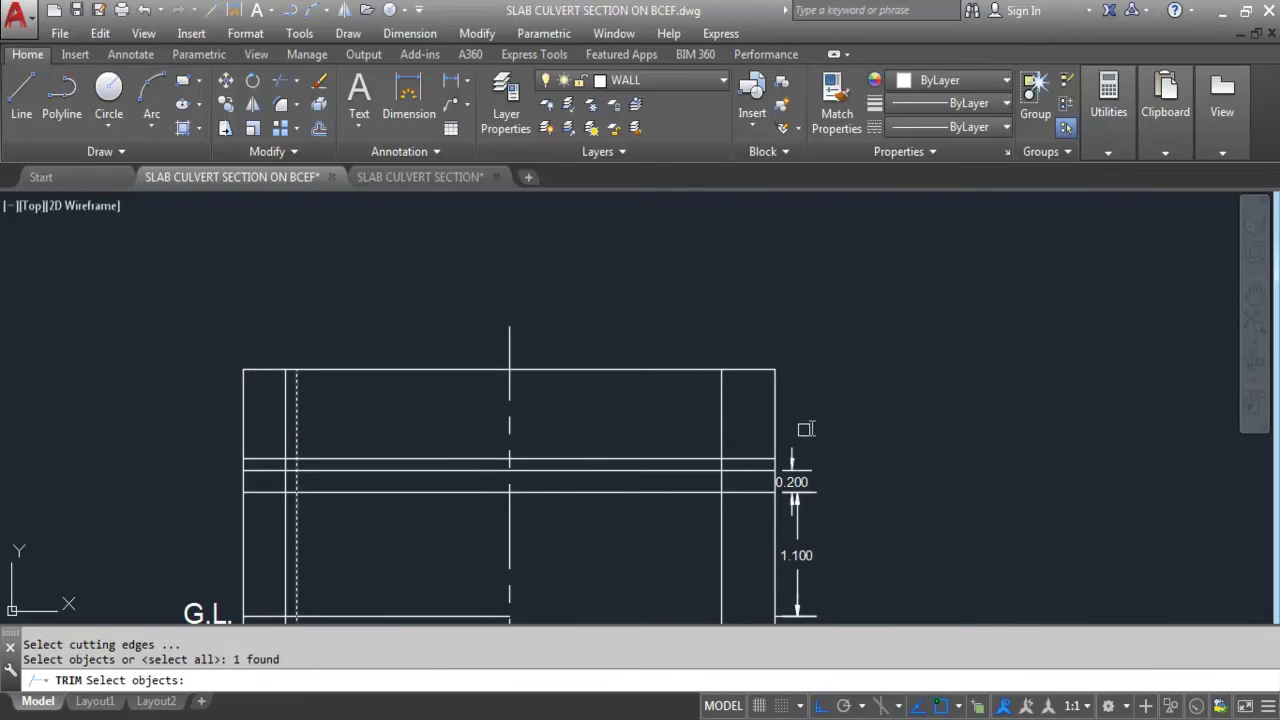
left_click(721, 398)
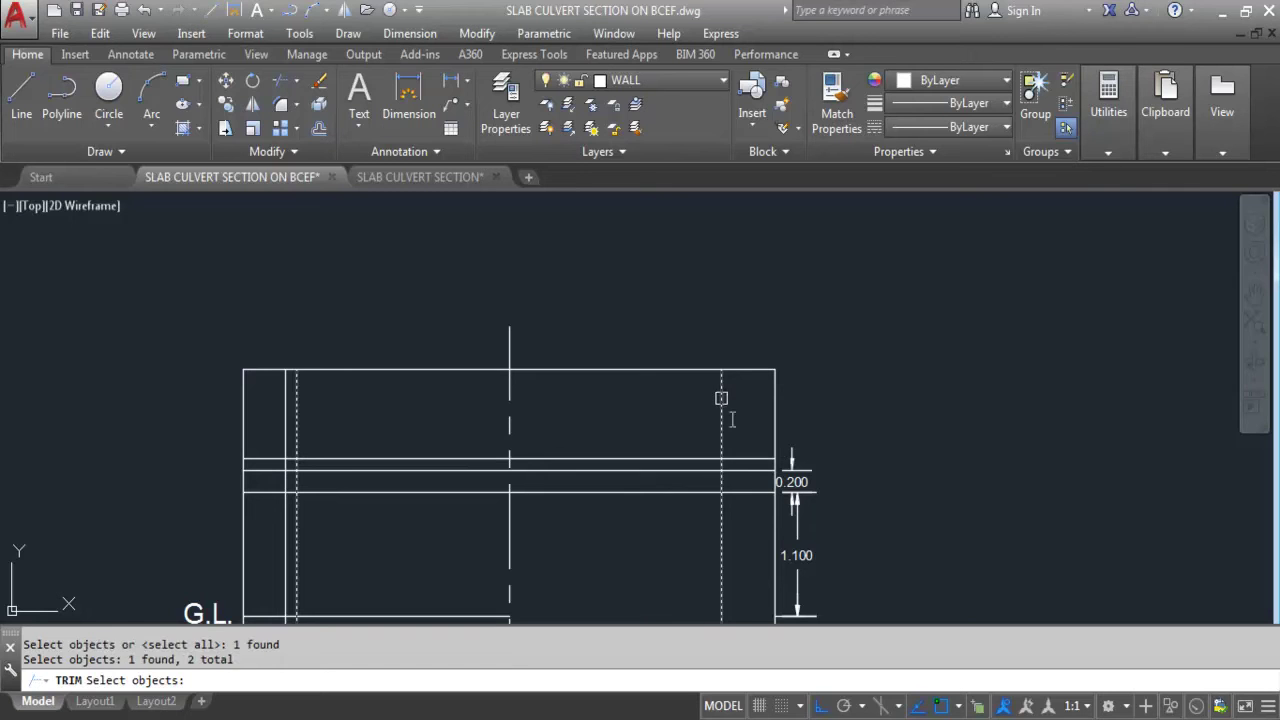
key("Return")
left_click(637, 370)
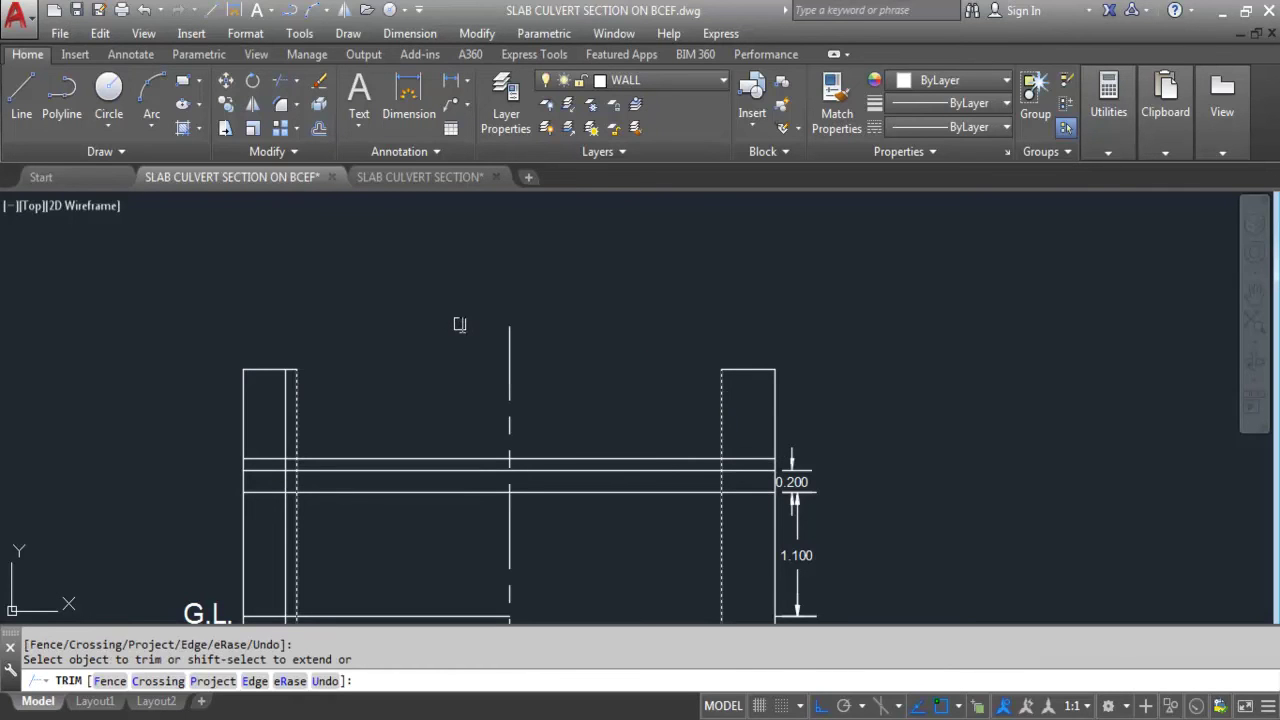
key("Escape")
- Measure the height from the slab's top line to the top of the right-hand wall with a trial linear dimension
scroll(729, 280, "down", 2)
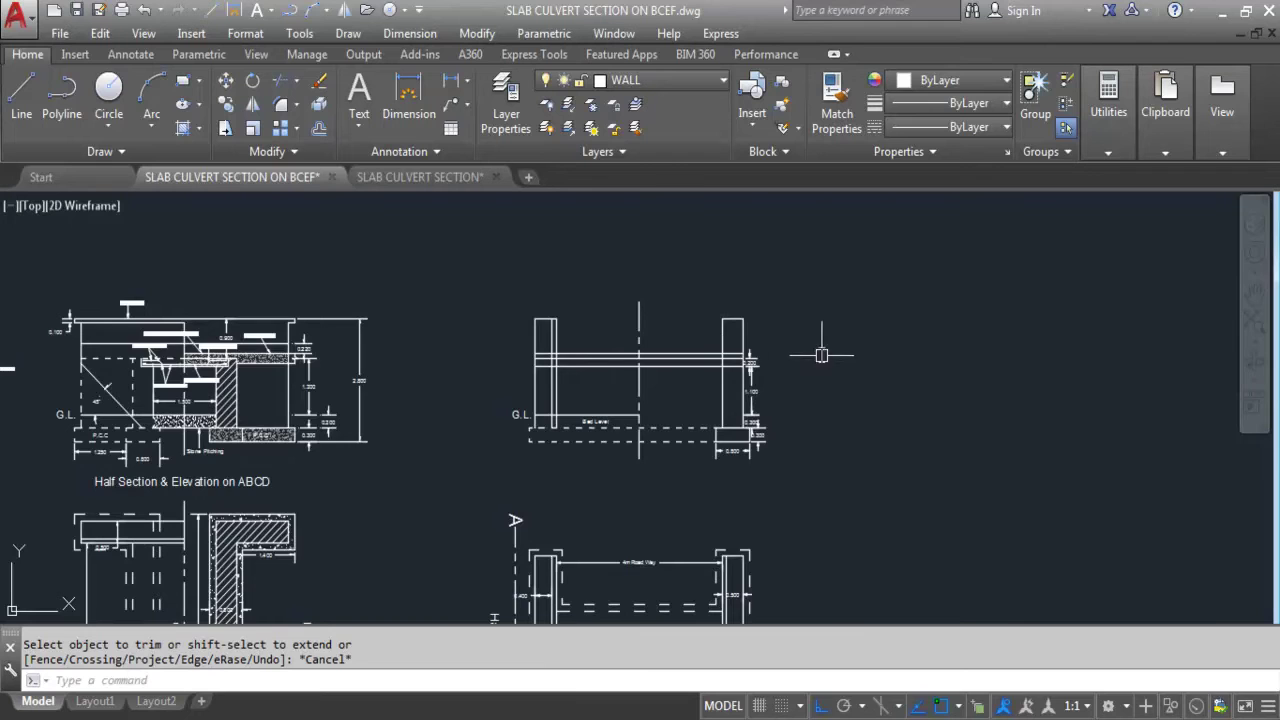
scroll(580, 312, "up", 4)
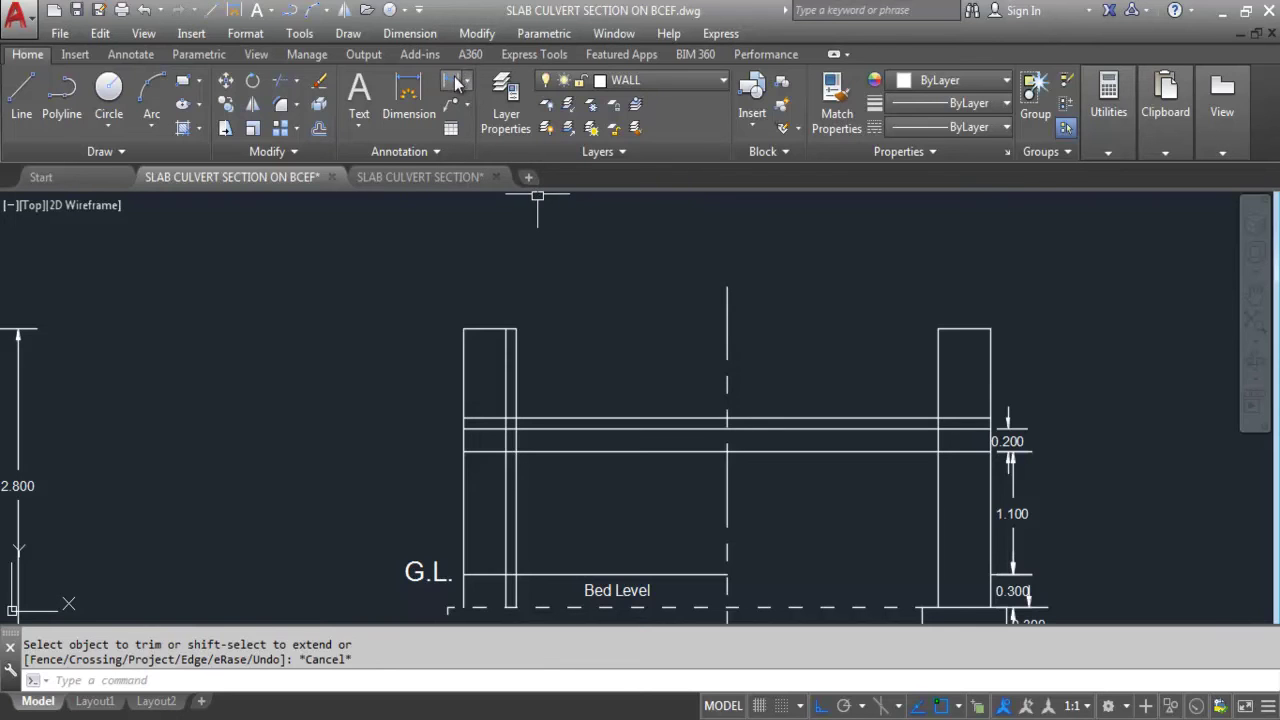
scroll(985, 420, "up", 2)
left_click(984, 413)
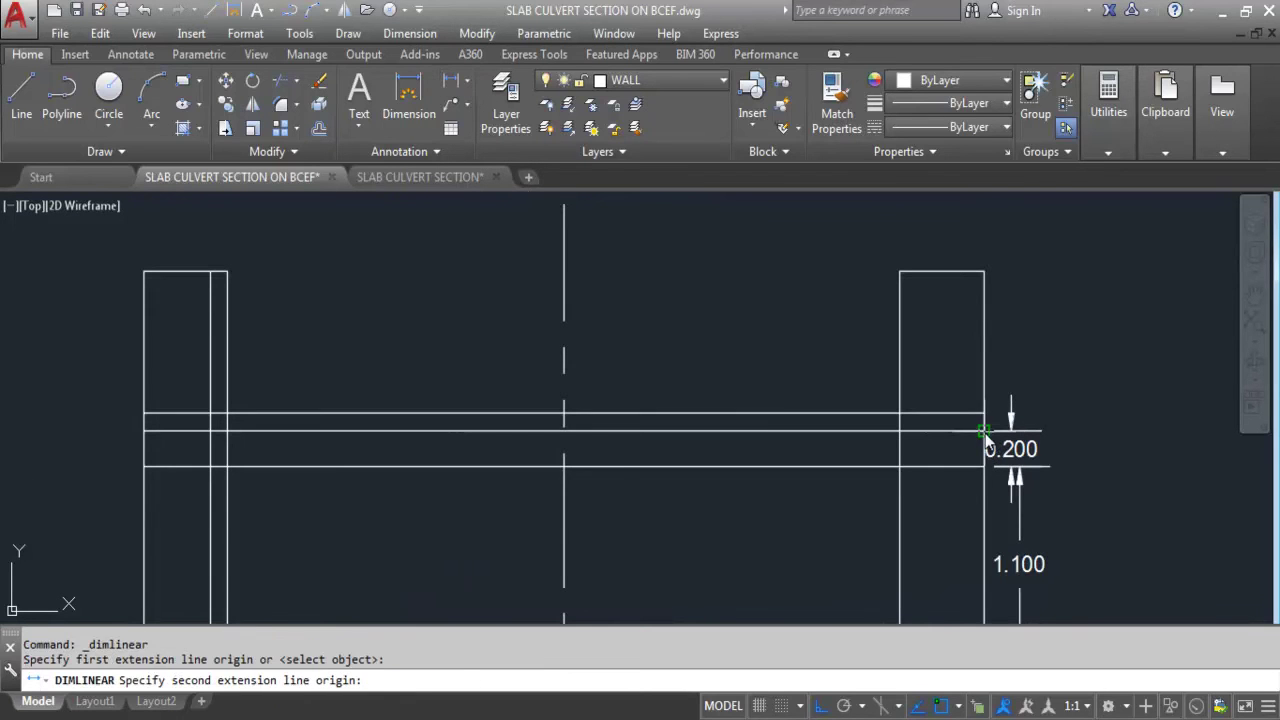
left_click(986, 272)
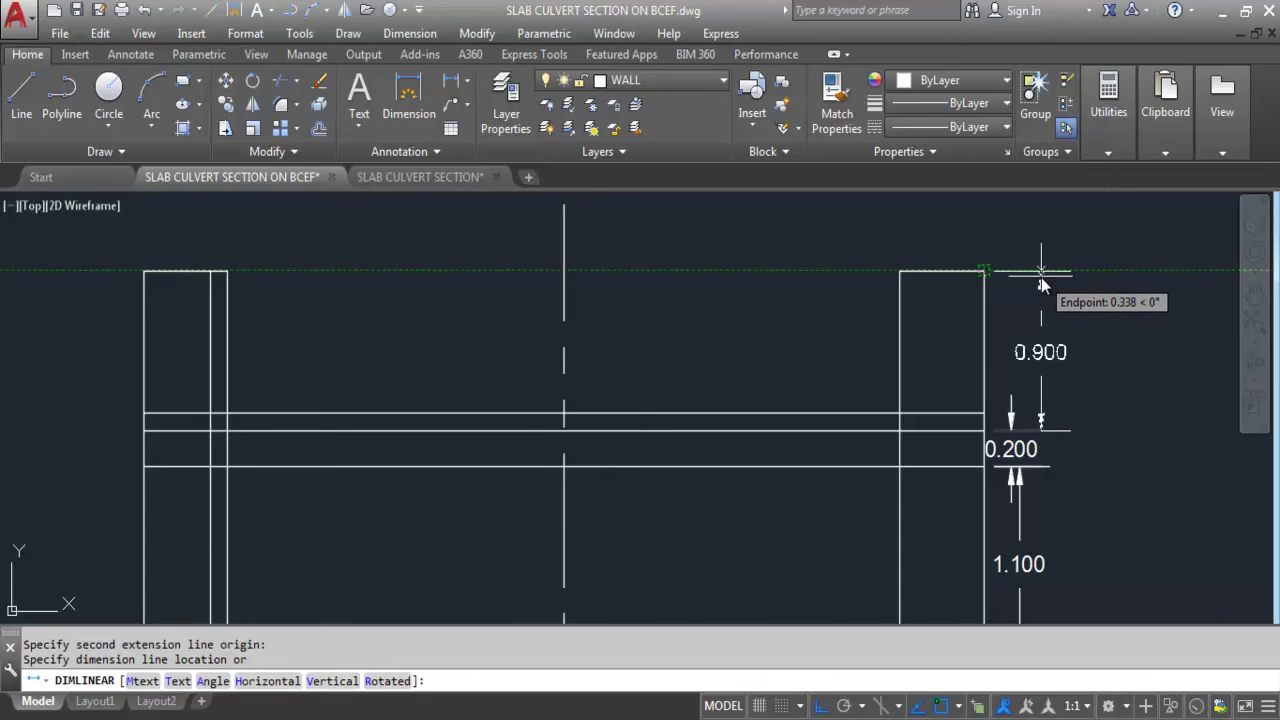
scroll(1041, 280, "up", 3)
scroll(1040, 286, "down", 3)
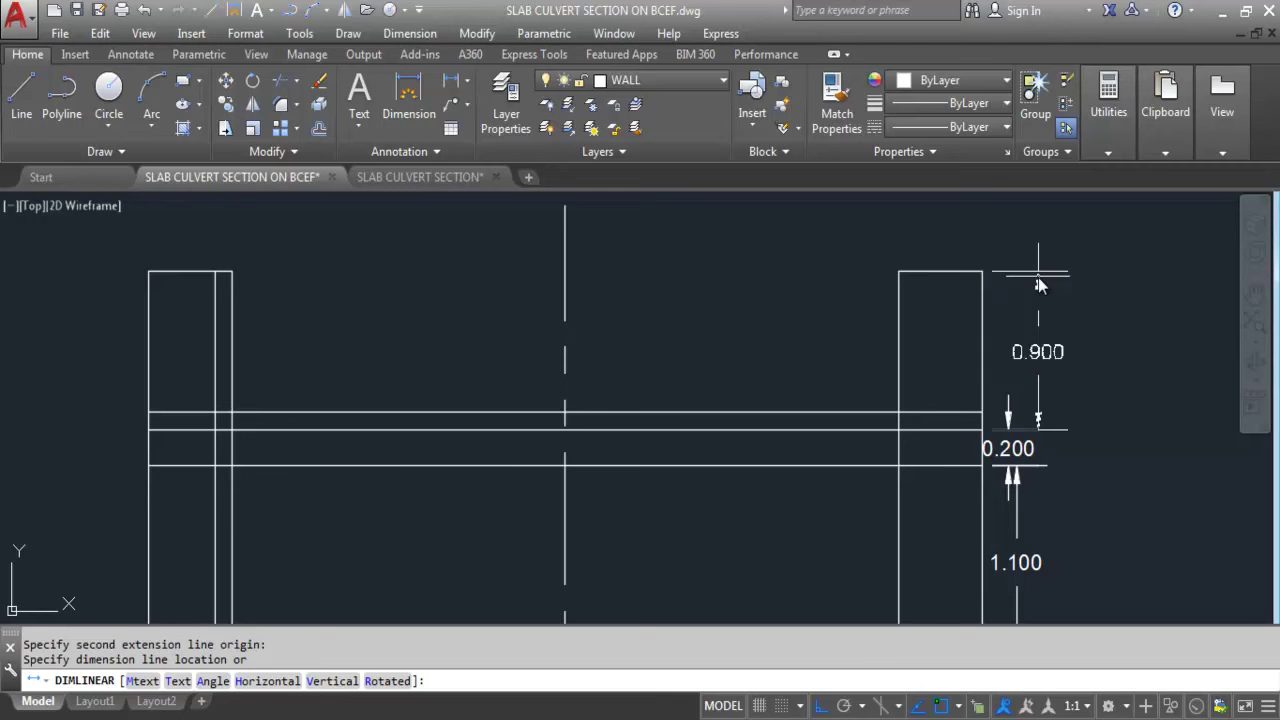
key("Escape")
- Examine the wall height, coping and road thickness dimensions in the Half Section & Elevation on ABCD for comparison
scroll(831, 255, "down", 5)
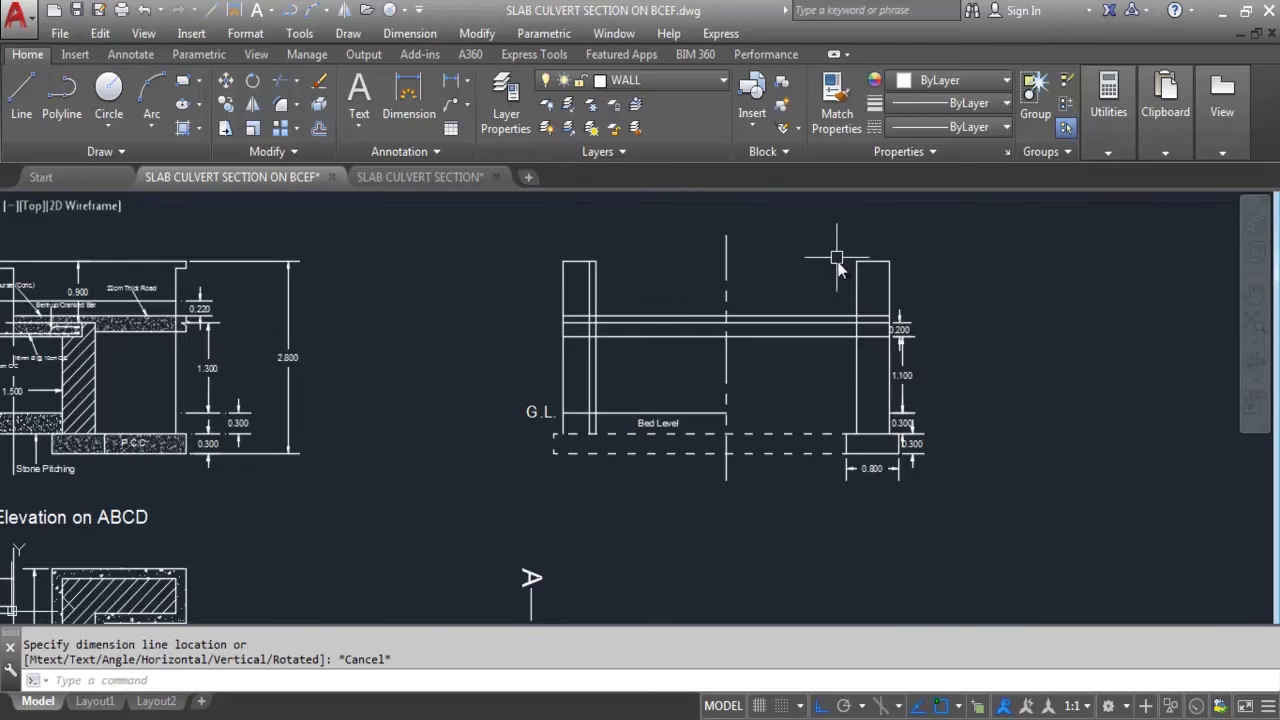
scroll(127, 312, "up", 4)
scroll(250, 380, "down", 2)
scroll(318, 435, "up", 3)
scroll(320, 432, "up", 2)
scroll(350, 470, "down", 4)
scroll(384, 500, "up", 4)
scroll(653, 472, "down", 2)
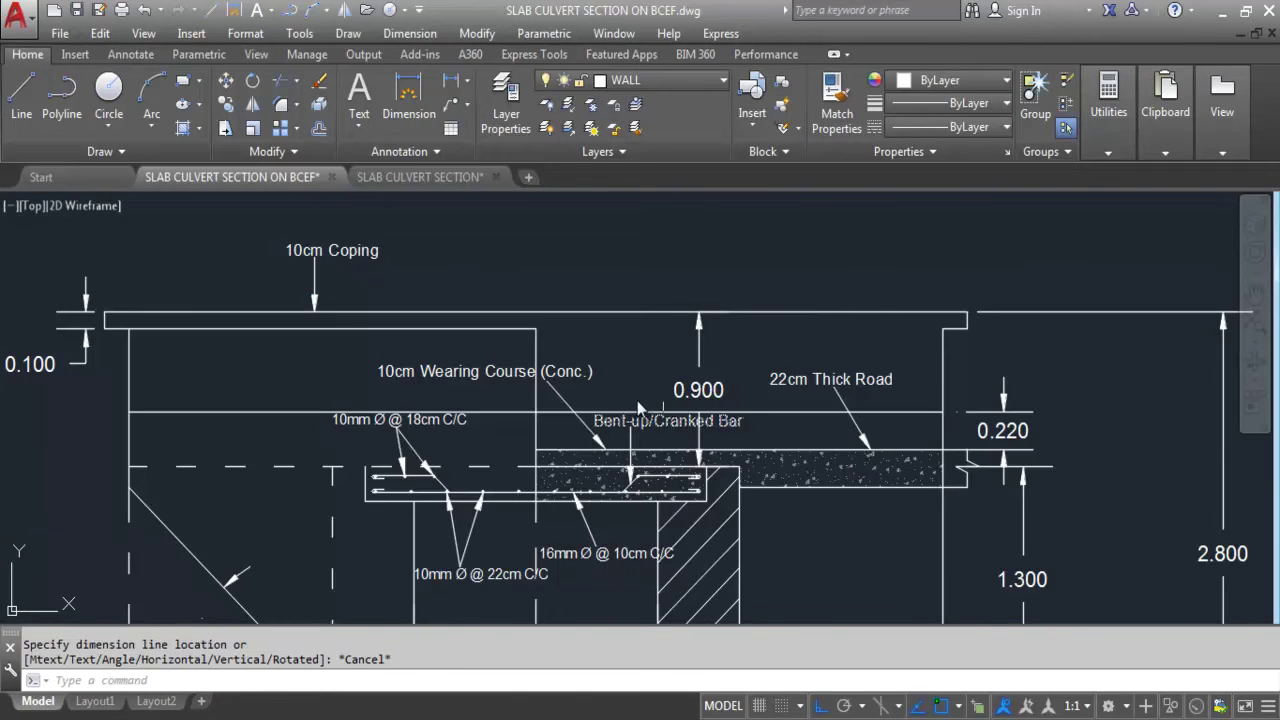
scroll(490, 385, "down", 3)
- Draw a horizontal construction line through the coping's top in the ABCD section, extending across the new elevation, to compare heights
type("xl")
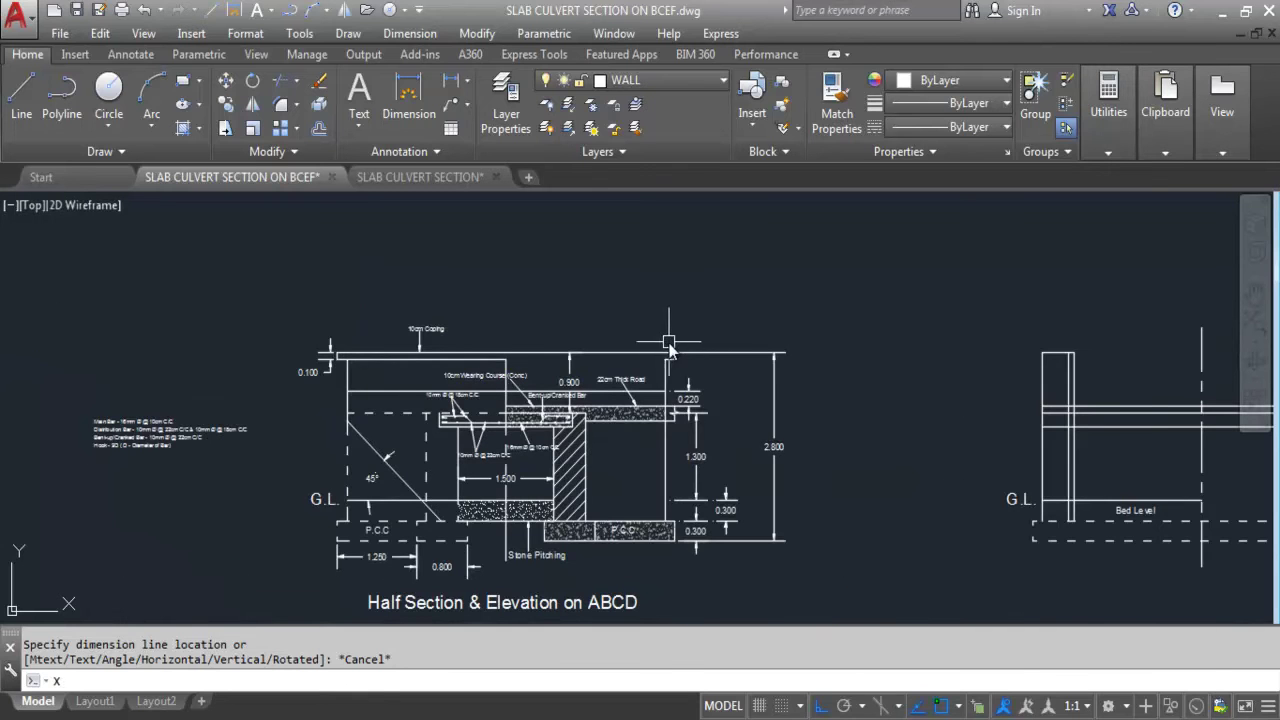
key("Return")
type("H")
key("Return")
scroll(638, 362, "up", 4)
scroll(364, 356, "down", 5)
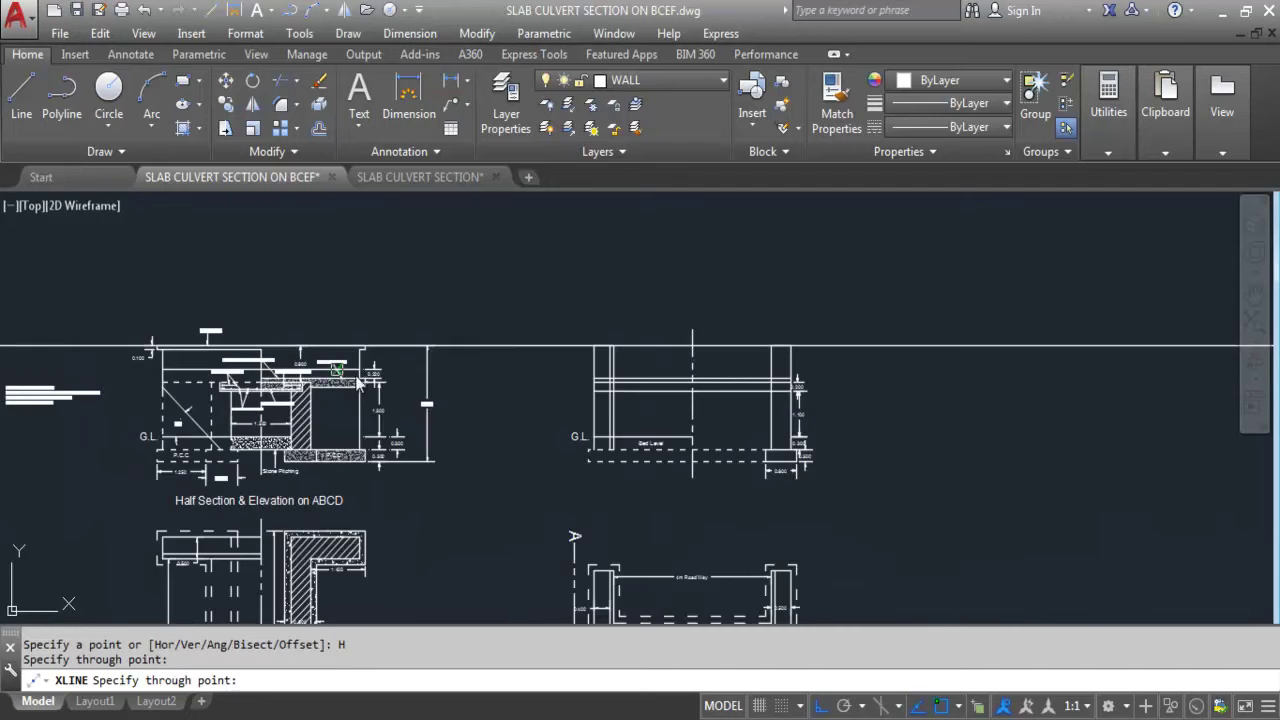
scroll(583, 303, "up", 5)
key("Escape")
left_click(736, 425)
left_click(704, 374)
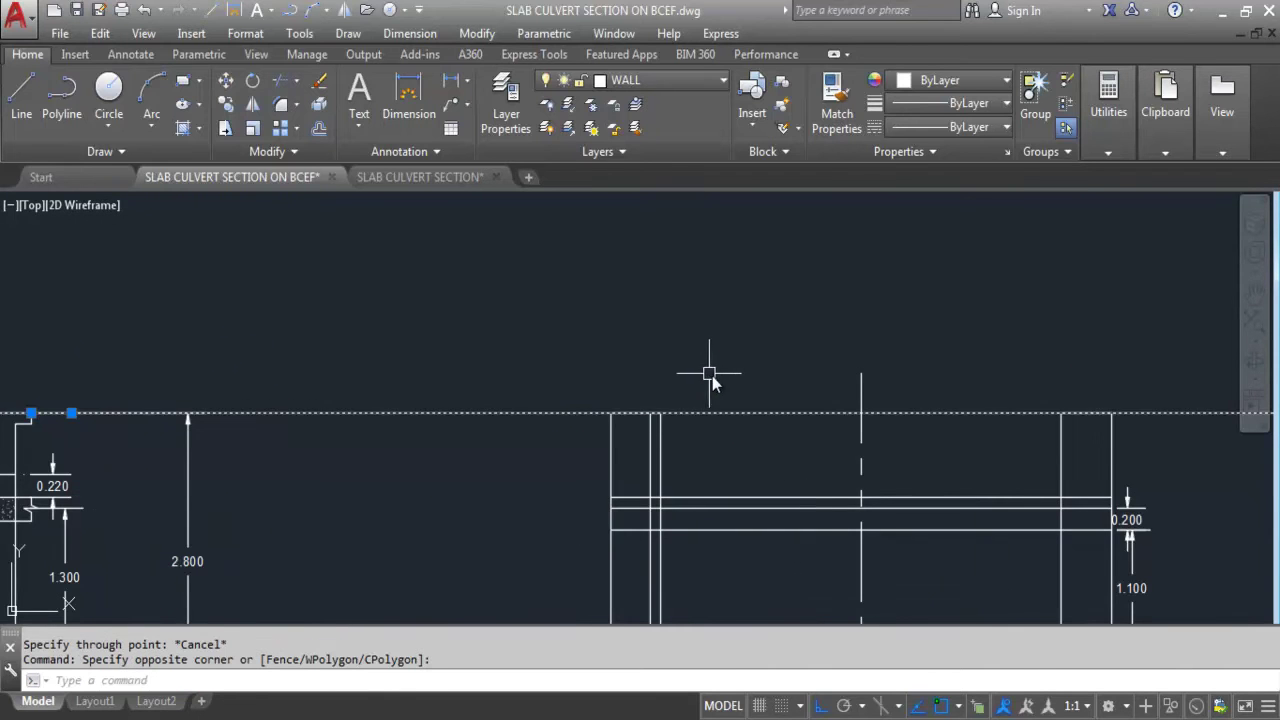
scroll(717, 373, "down", 4)
scroll(399, 372, "up", 2)
scroll(411, 388, "down", 2)
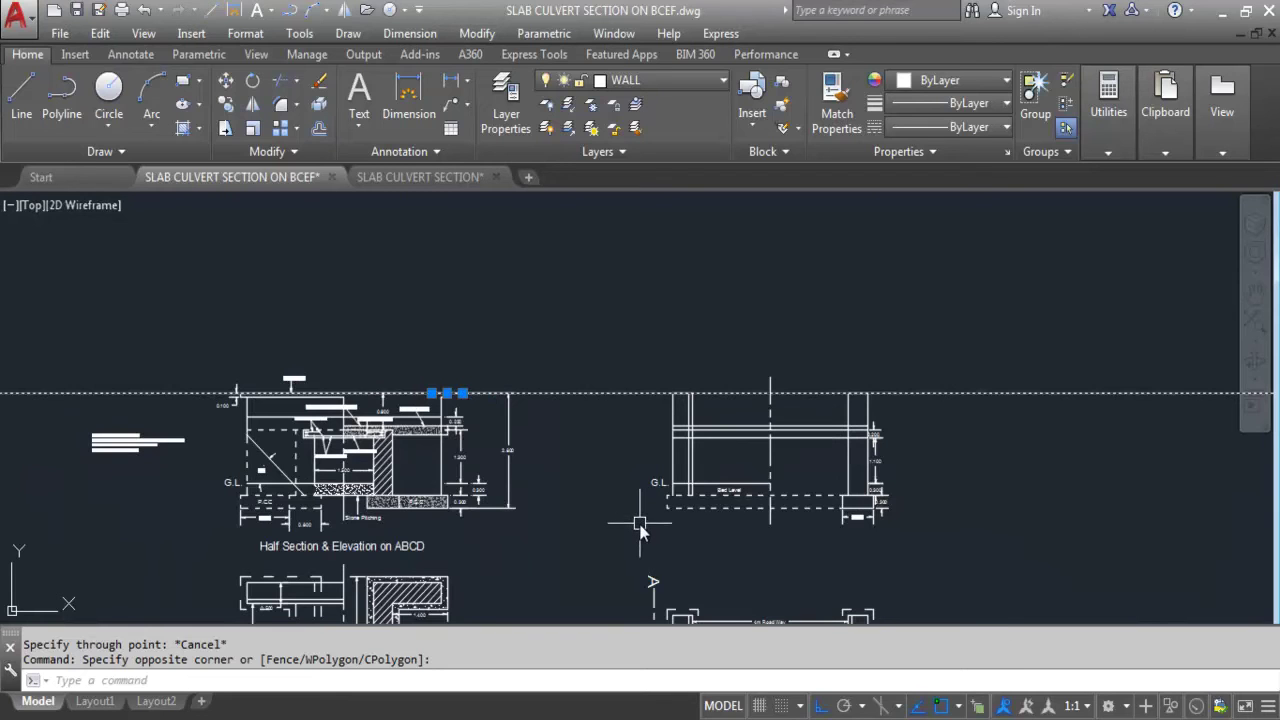
key("Escape")
- Draw a horizontal construction line through the bottom of the ABCD section's P.C.C. footing to compare base levels
type("xl")
key("Return")
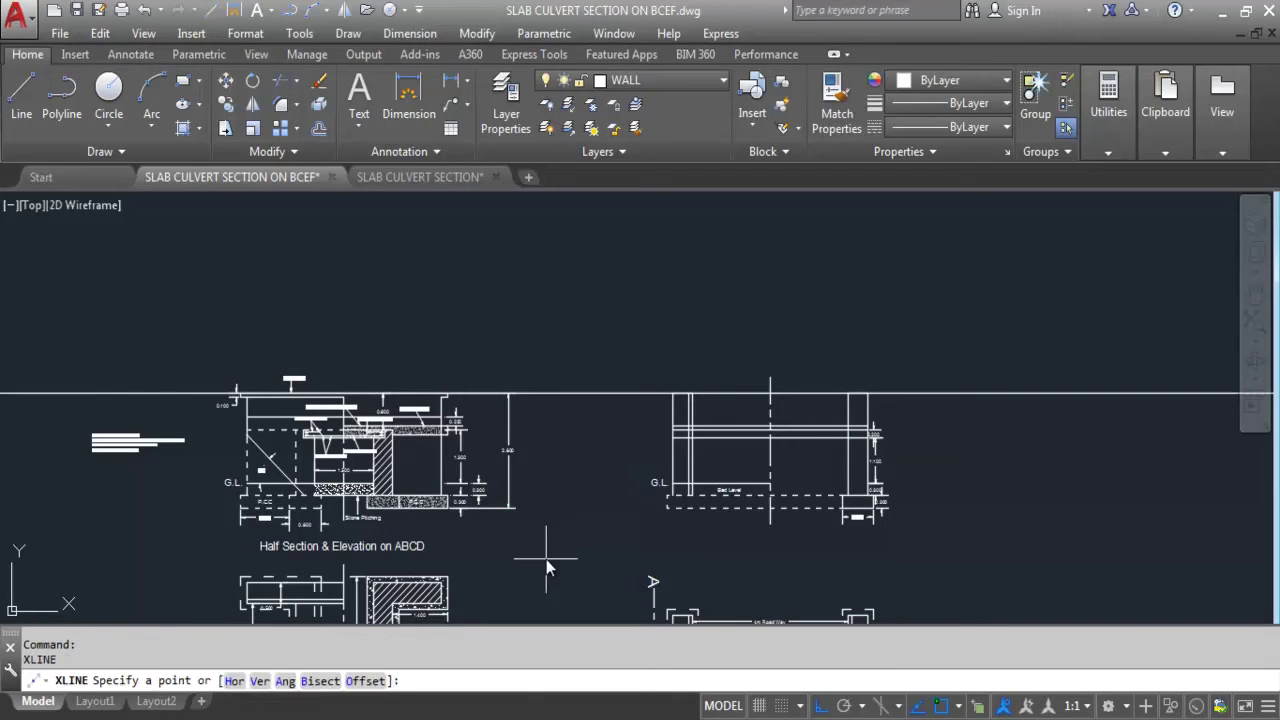
type("H")
key("Return")
scroll(335, 491, "up", 6)
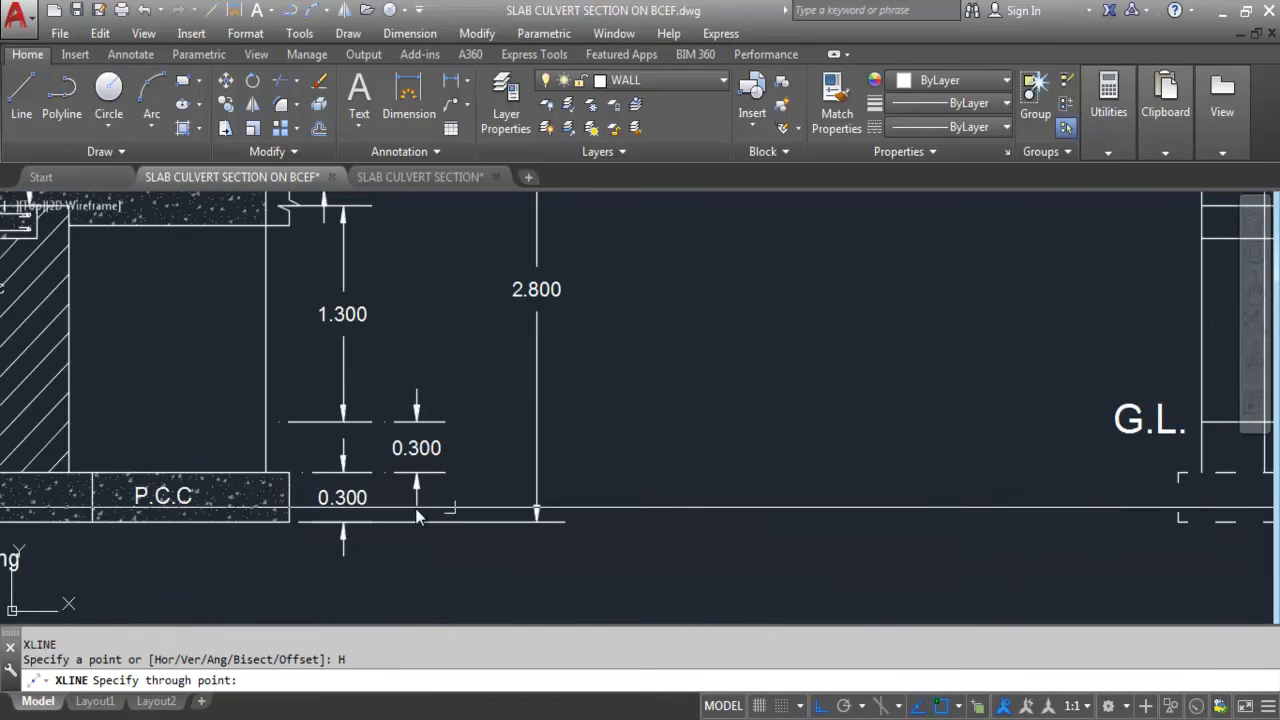
scroll(294, 531, "down", 6)
scroll(460, 522, "up", 6)
scroll(562, 520, "down", 5)
left_click(574, 509)
key("Escape")
- Erase the two horizontal construction lines running through the footing's bottom and the coping's top
left_click(574, 509)
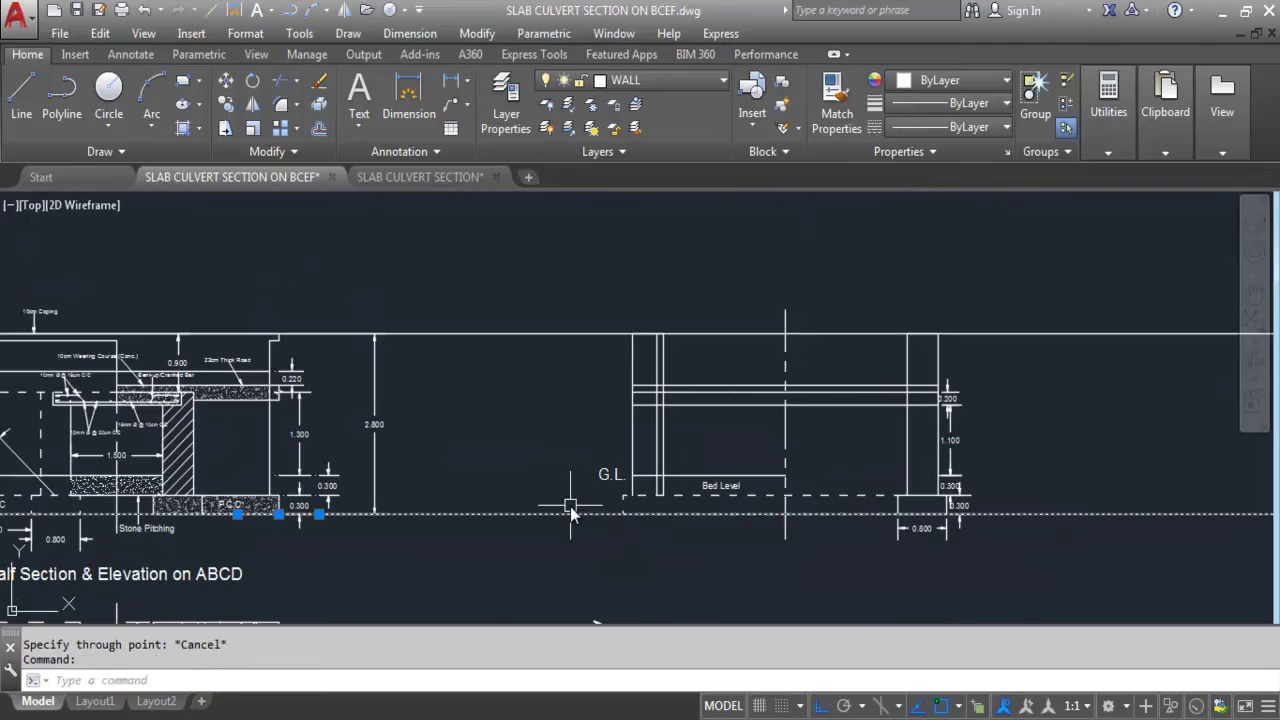
key("Delete")
scroll(568, 400, "up", 4)
left_click(568, 400)
left_click(531, 305)
key("Delete")
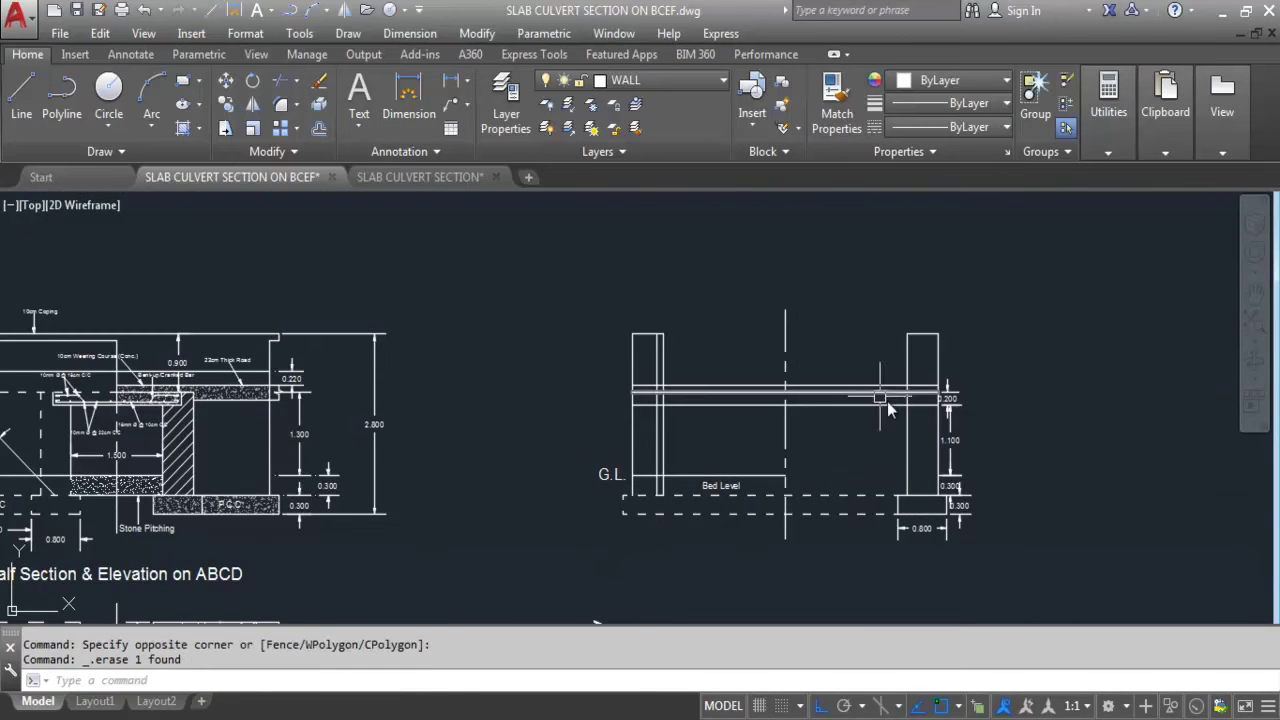
scroll(897, 385, "up", 2)
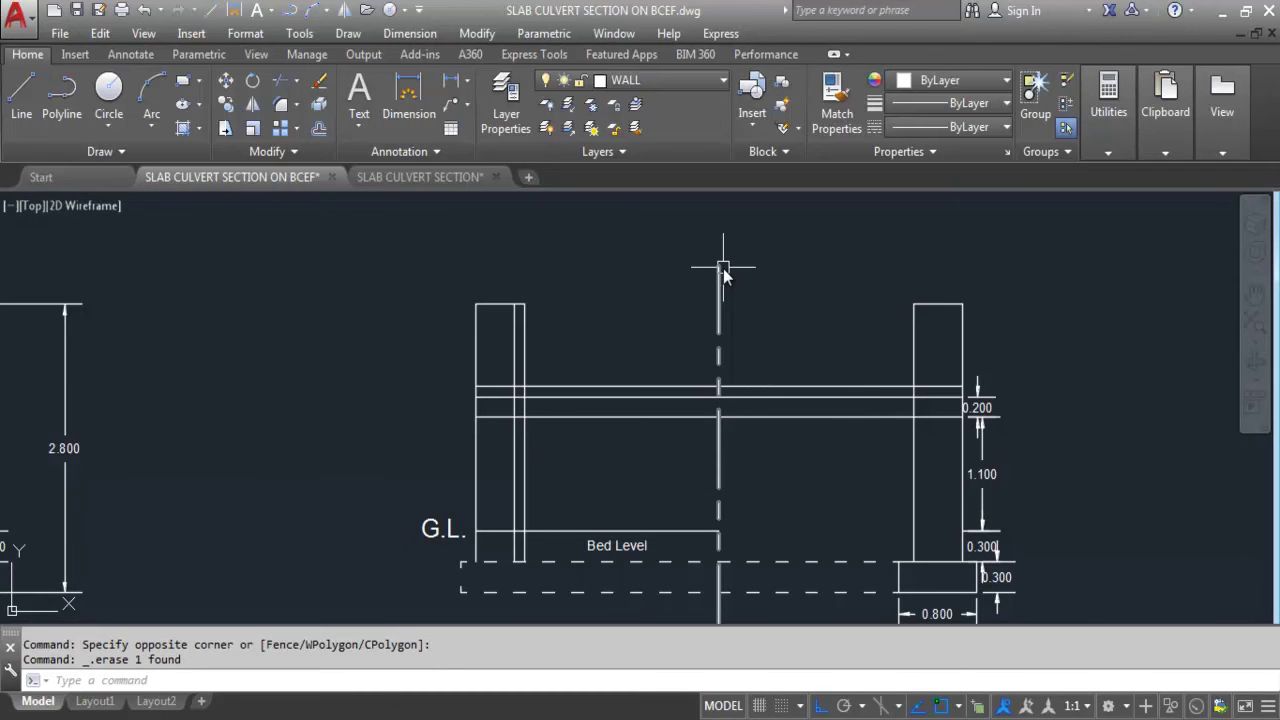
scroll(723, 268, "down", 2)
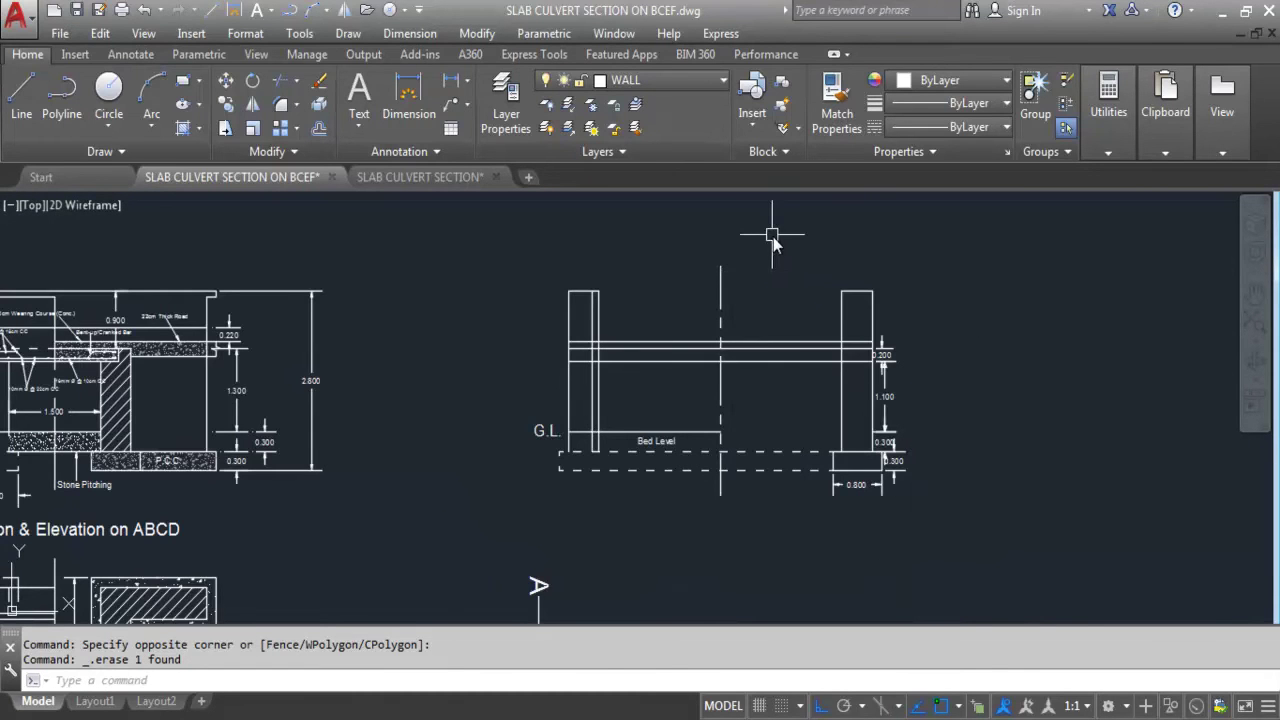
scroll(853, 268, "down", 3)
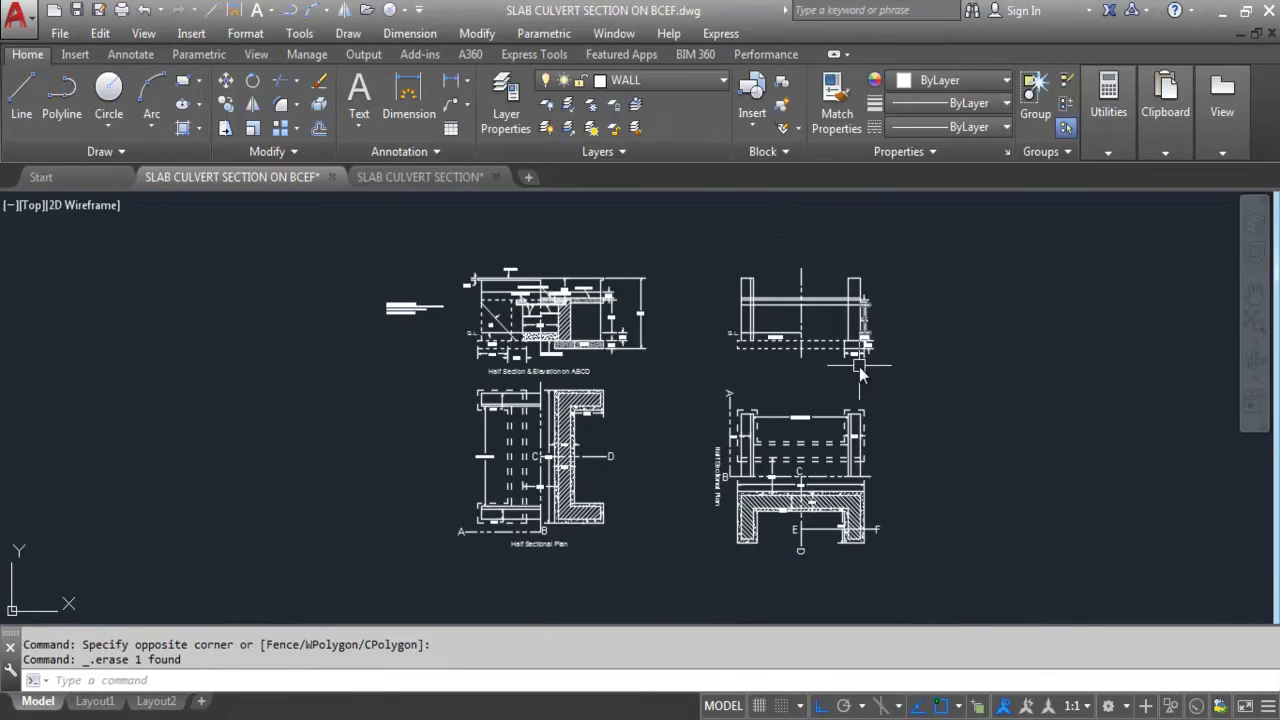
scroll(862, 422, "up", 5)
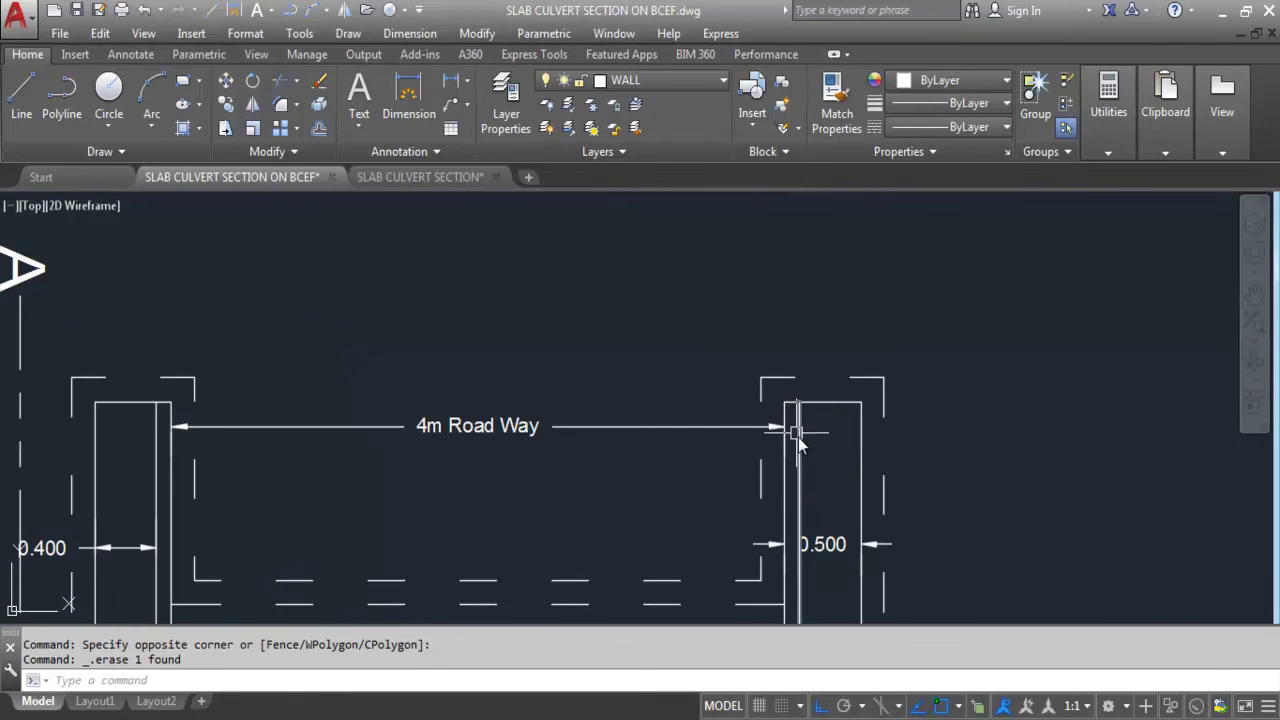
type("XL")
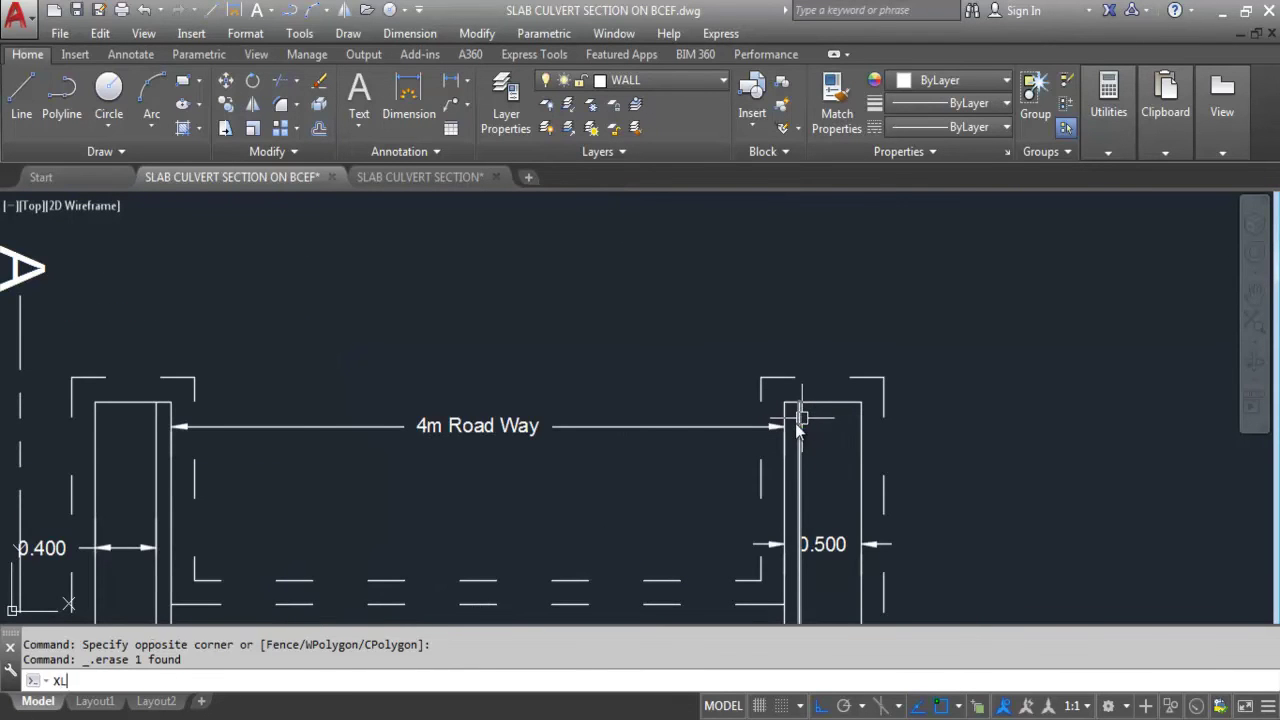
key("Return")
type("V")
key("Return")
scroll(778, 290, "down", 3)
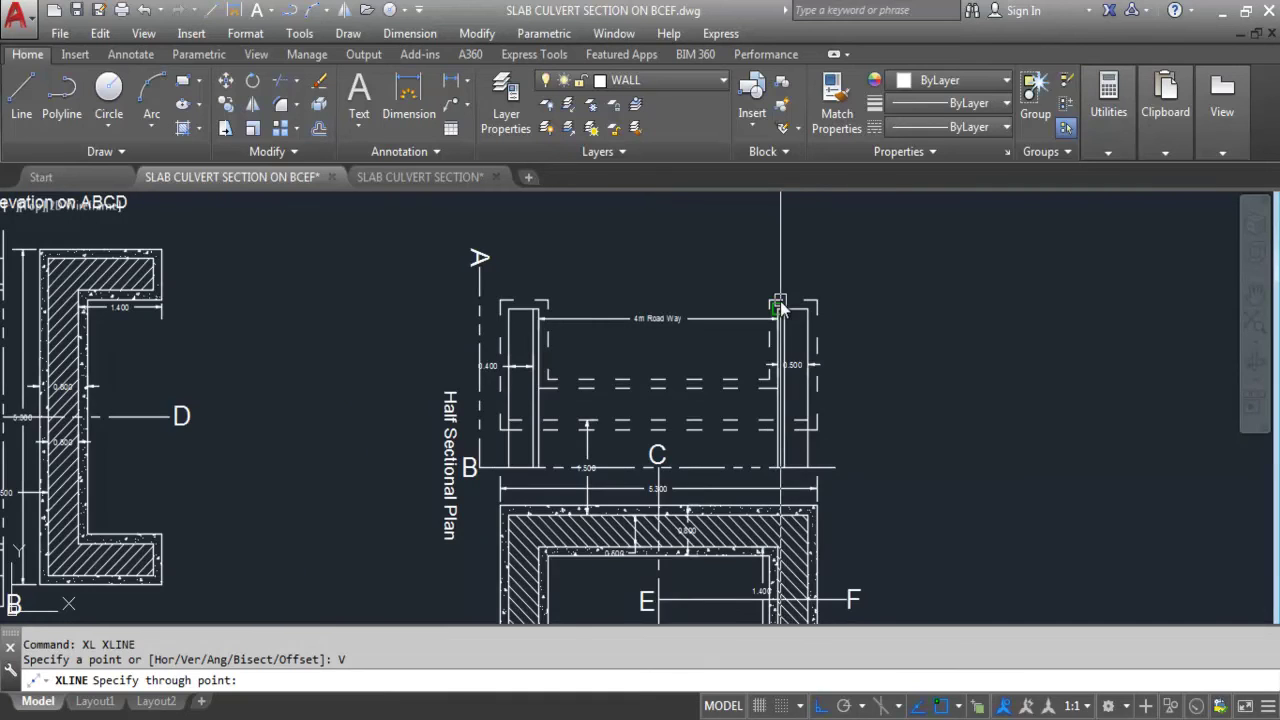
scroll(780, 301, "down", 2)
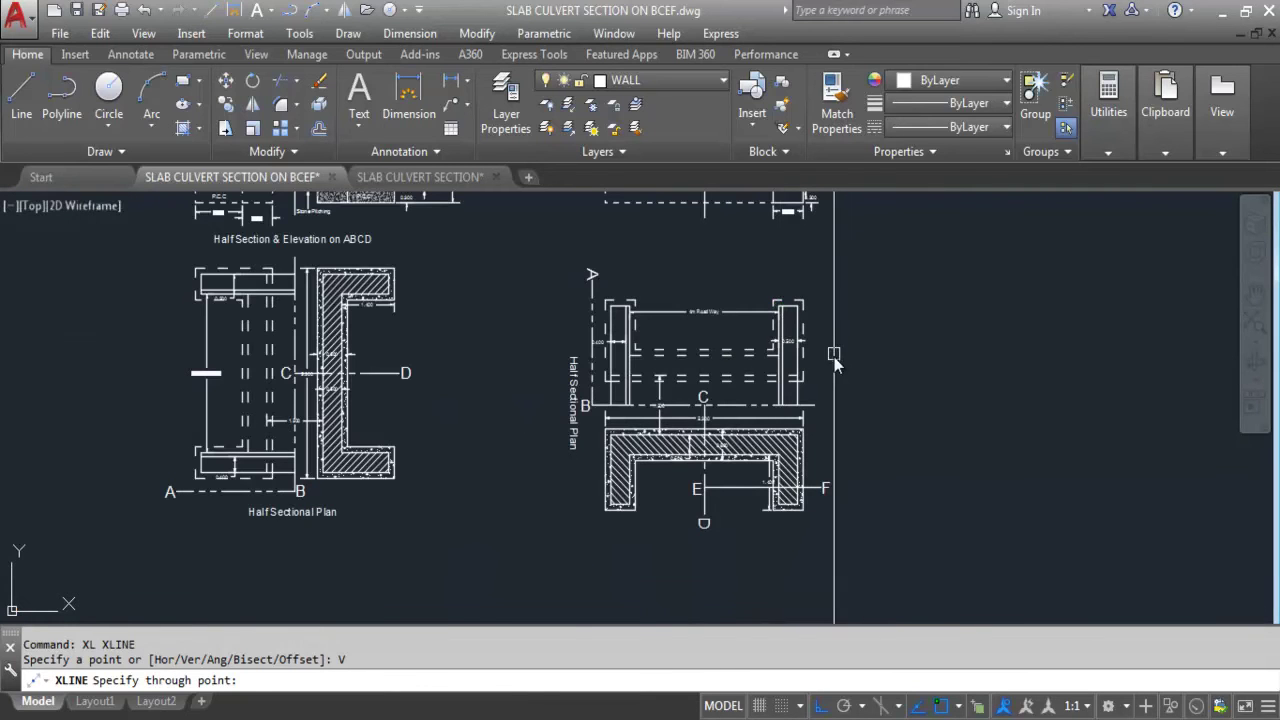
scroll(810, 370, "up", 2)
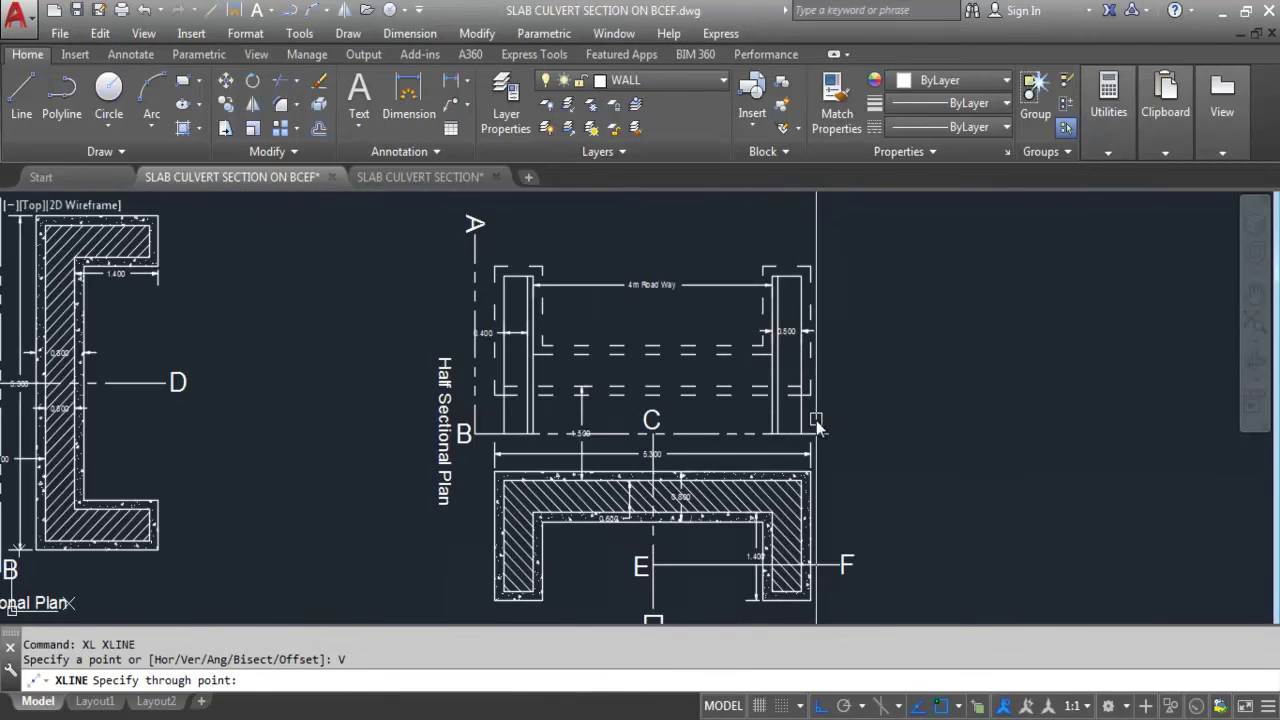
scroll(817, 427, "up", 2)
key("Escape")
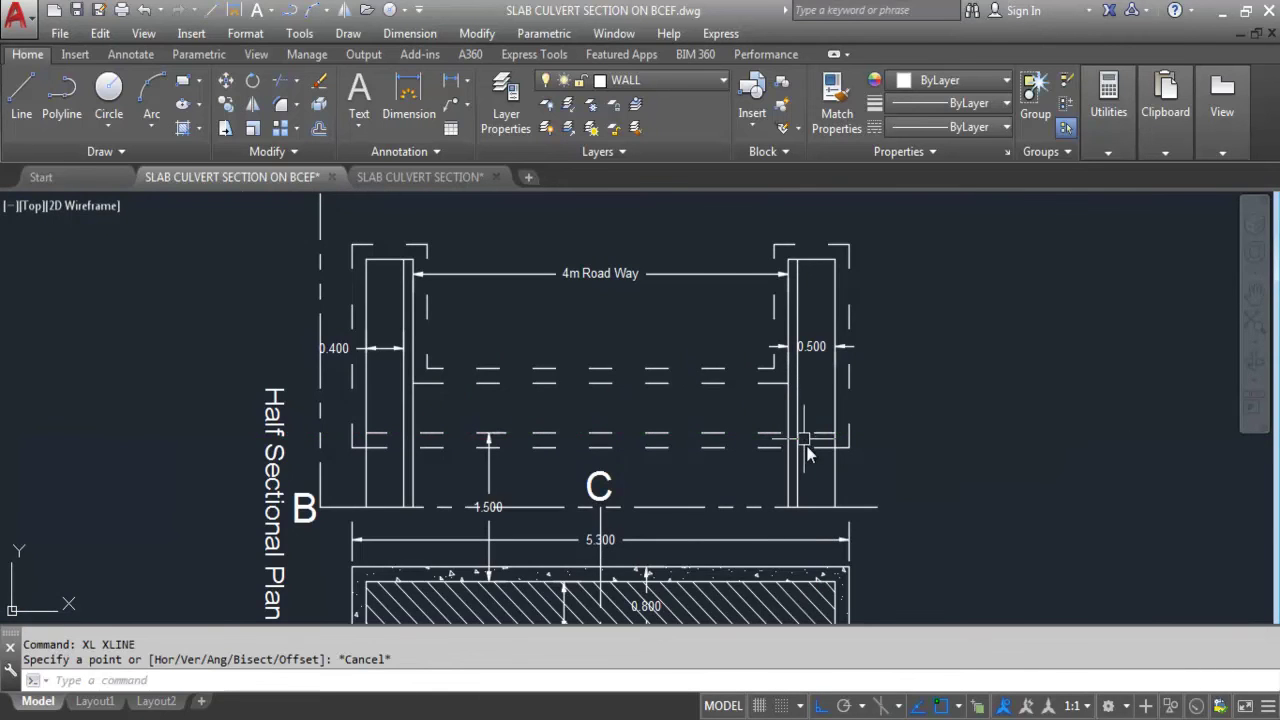
- Measure the width of the narrow strip along the inner face of the right-hand wall in the half sectional plan
scroll(803, 437, "down", 3)
scroll(682, 208, "up", 4)
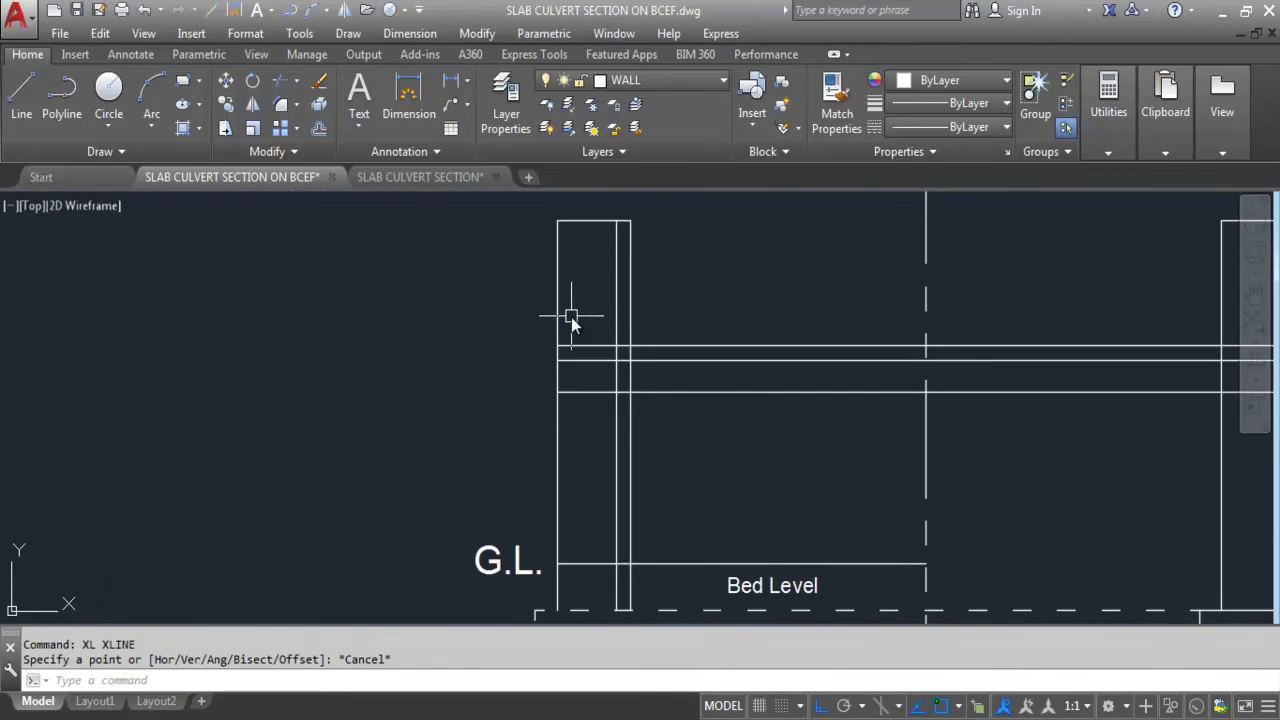
scroll(652, 298, "down", 3)
scroll(836, 320, "up", 2)
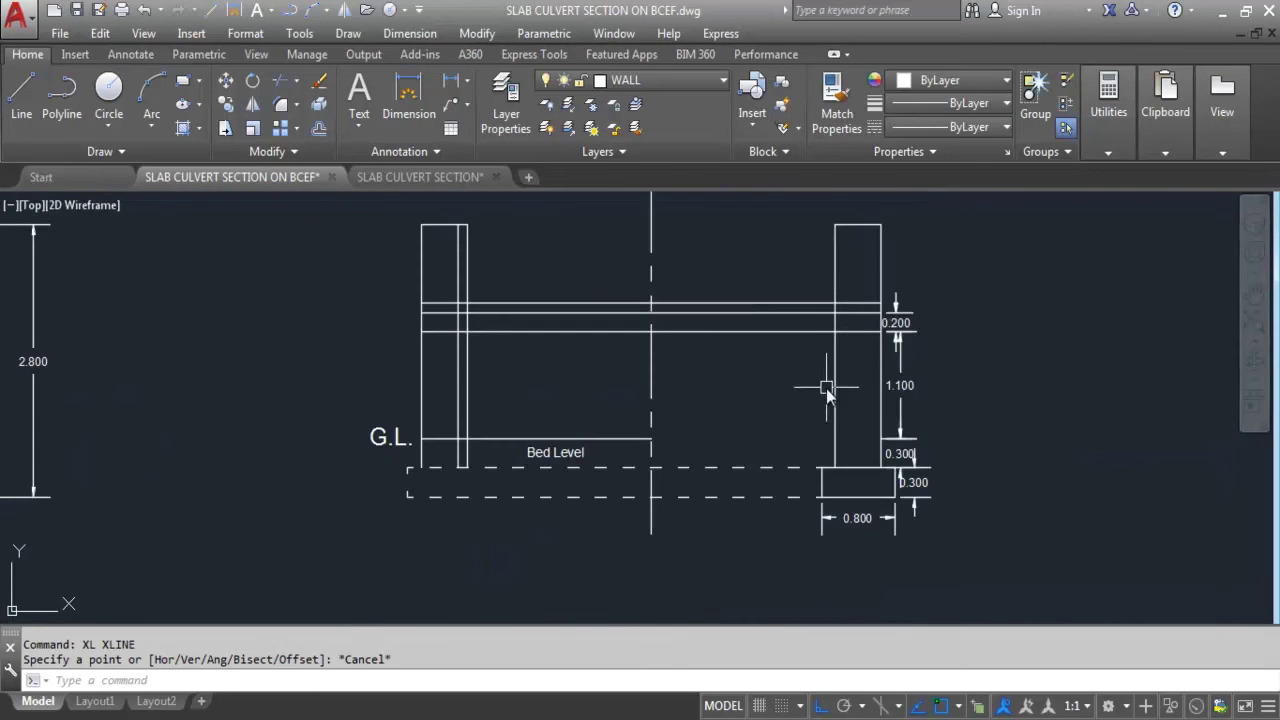
scroll(827, 383, "down", 3)
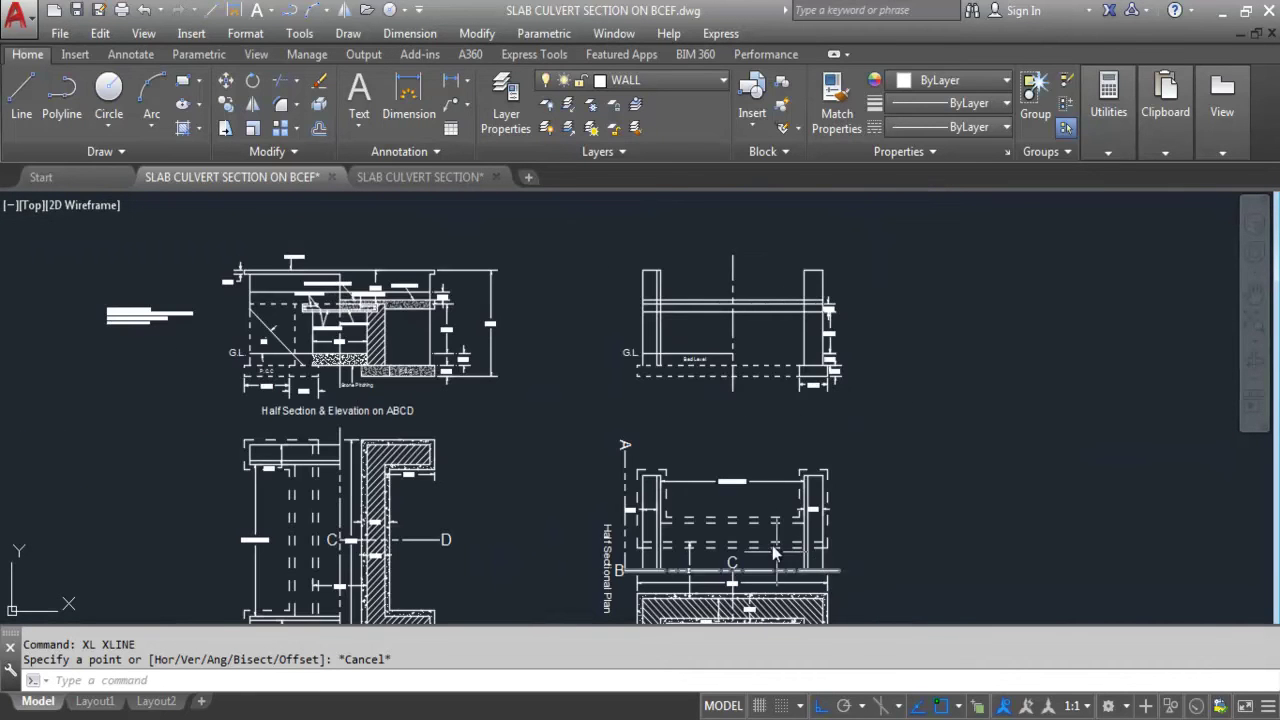
scroll(640, 290, "up", 4)
left_click(451, 80)
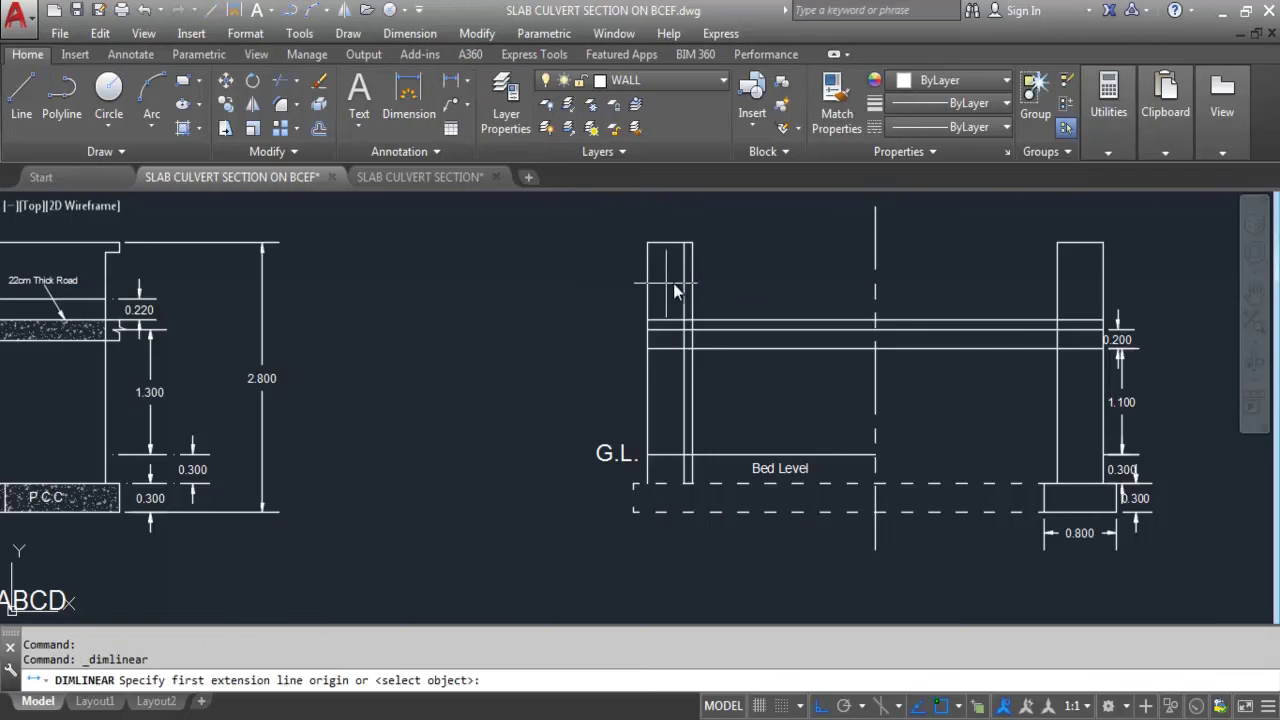
scroll(661, 292, "down", 3)
scroll(797, 584, "up", 5)
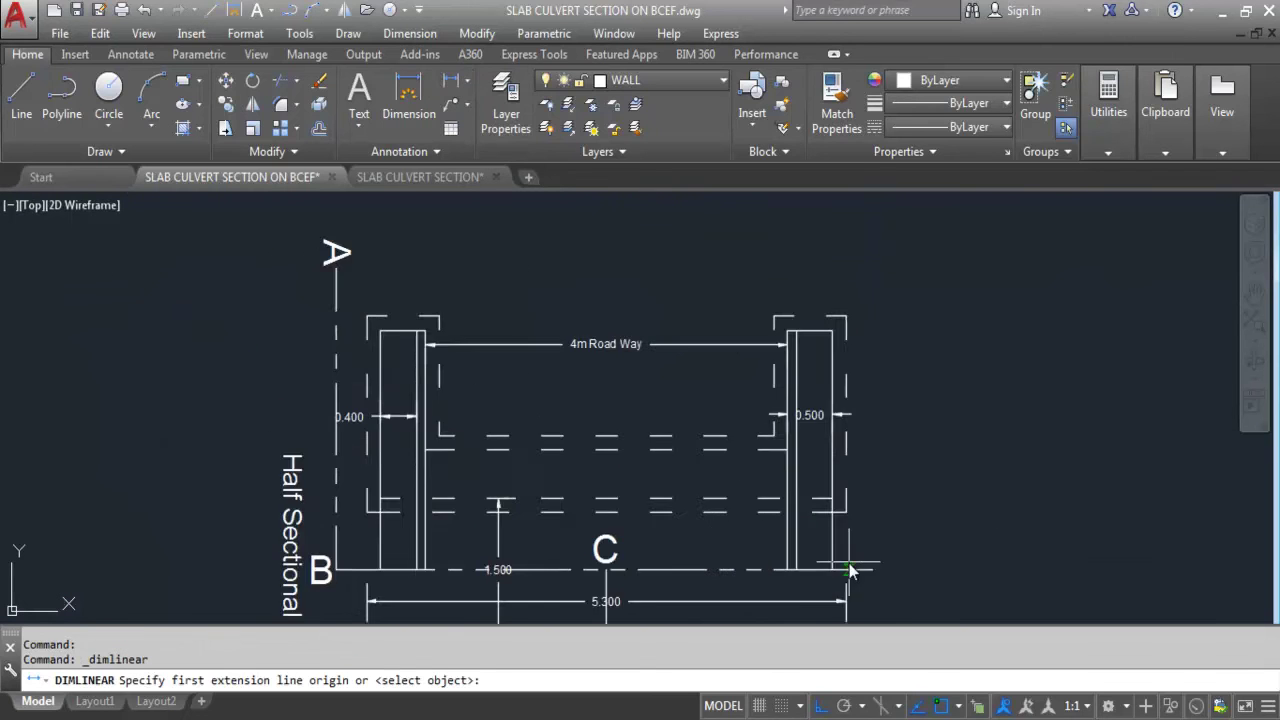
left_click(777, 575)
left_click(792, 574)
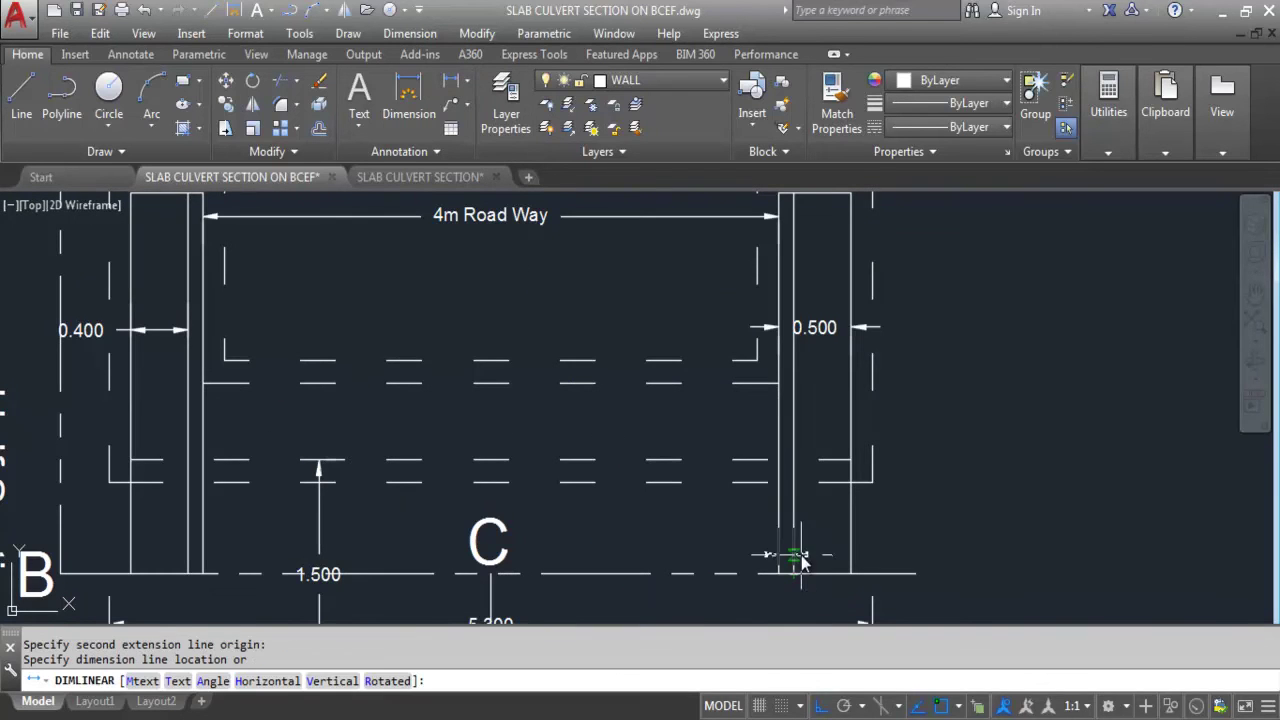
key("Escape")
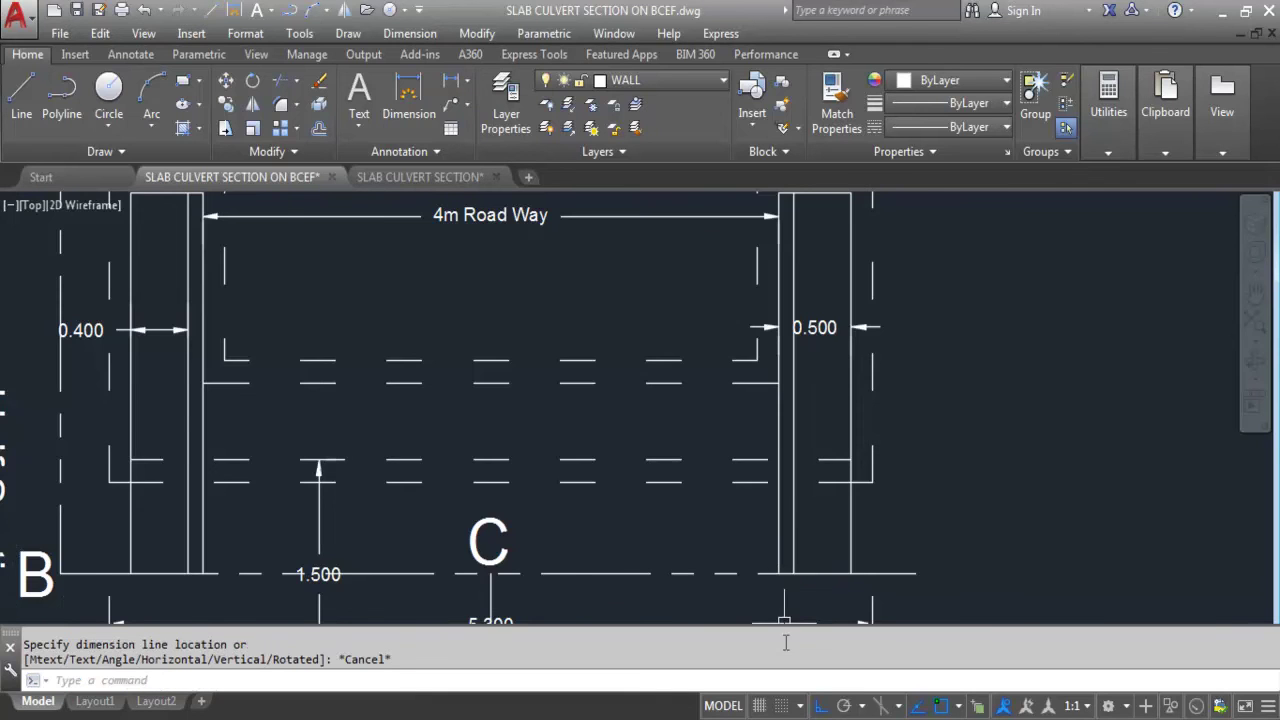
- Offset the inner face of the BCEF elevation's right-hand wall by 0.1 towards the inside of that wall
scroll(780, 250, "down", 3)
scroll(793, 176, "up", 3)
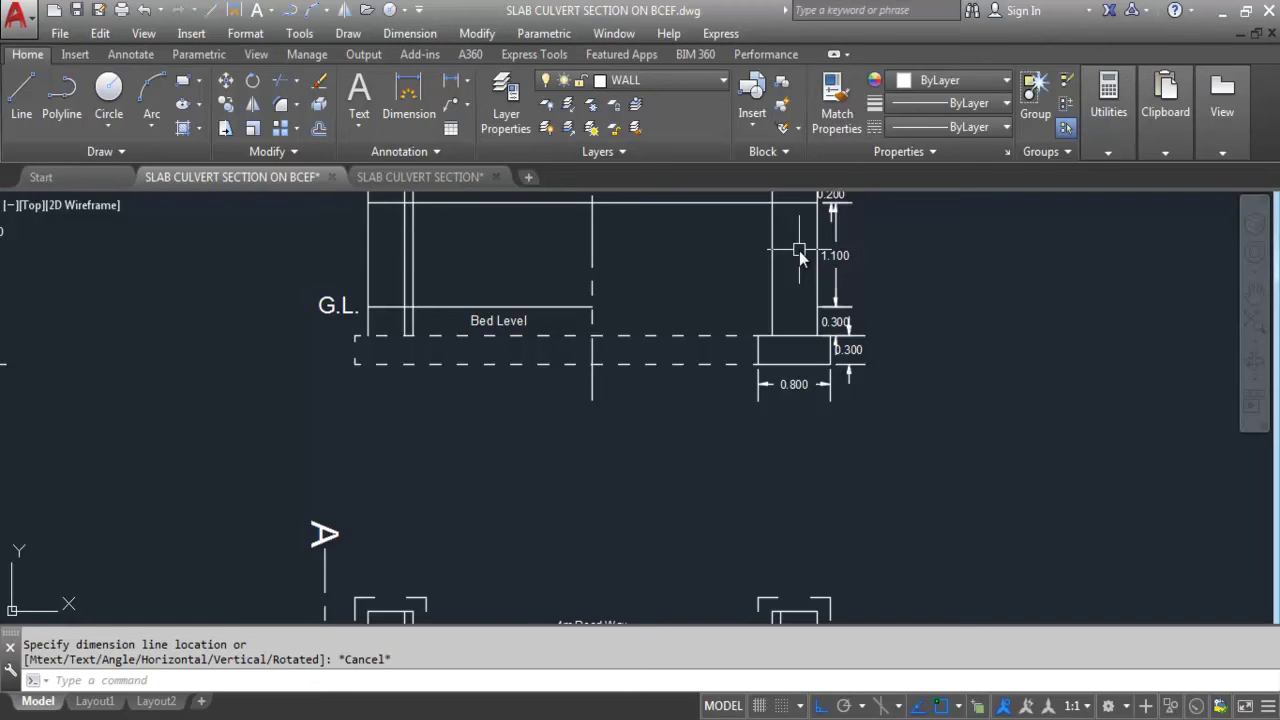
mouse_move(818, 256)
type("o")
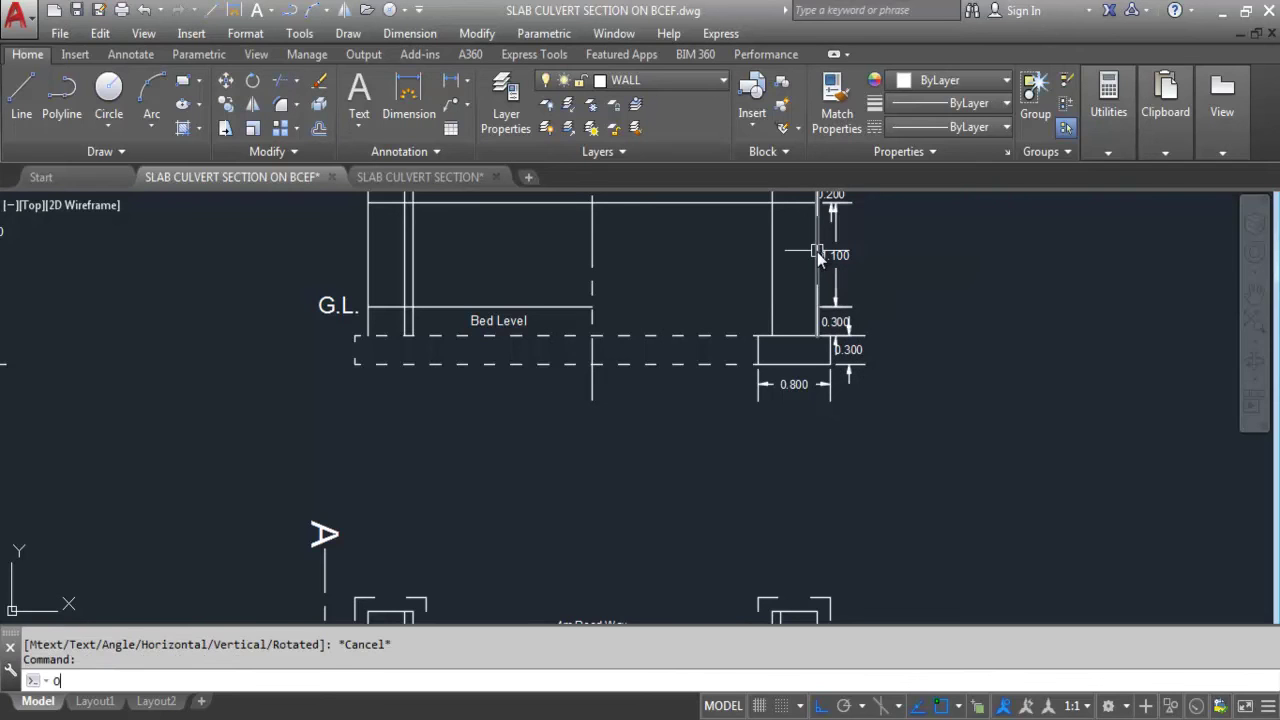
key("Return")
type(".1")
key("Return")
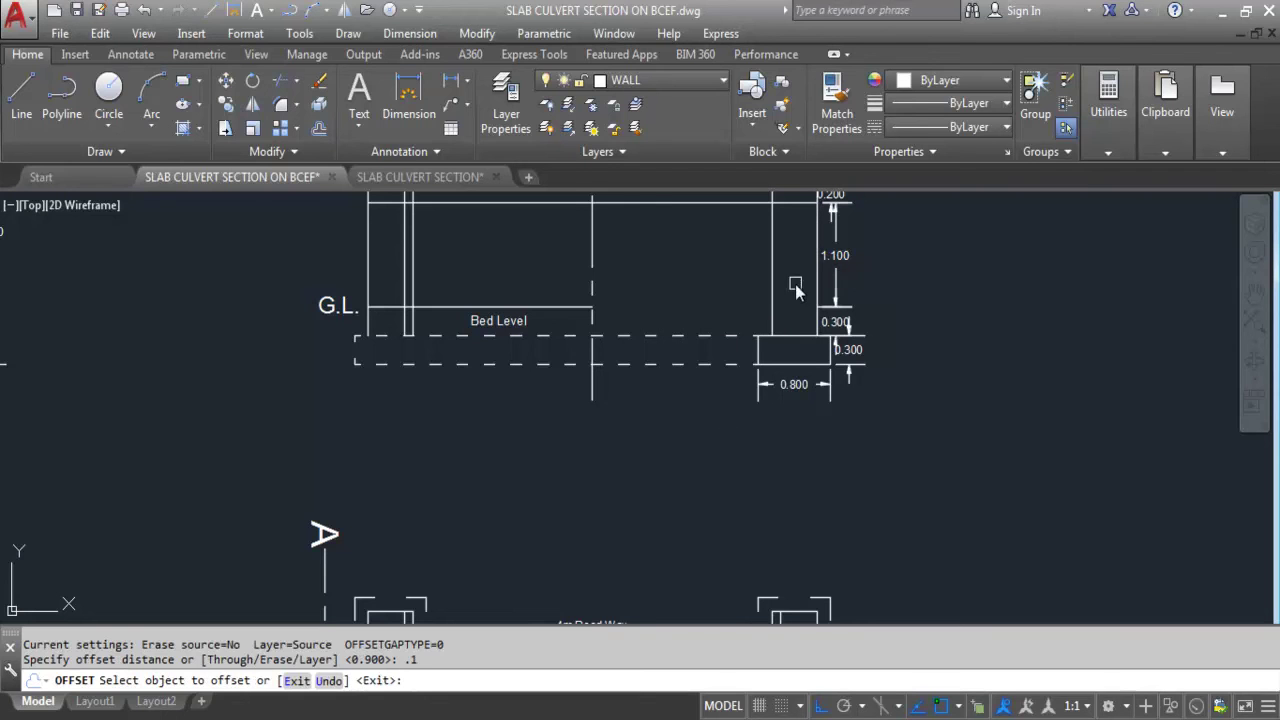
left_click(978, 297)
scroll(922, 453, "down", 3)
scroll(850, 290, "up", 4)
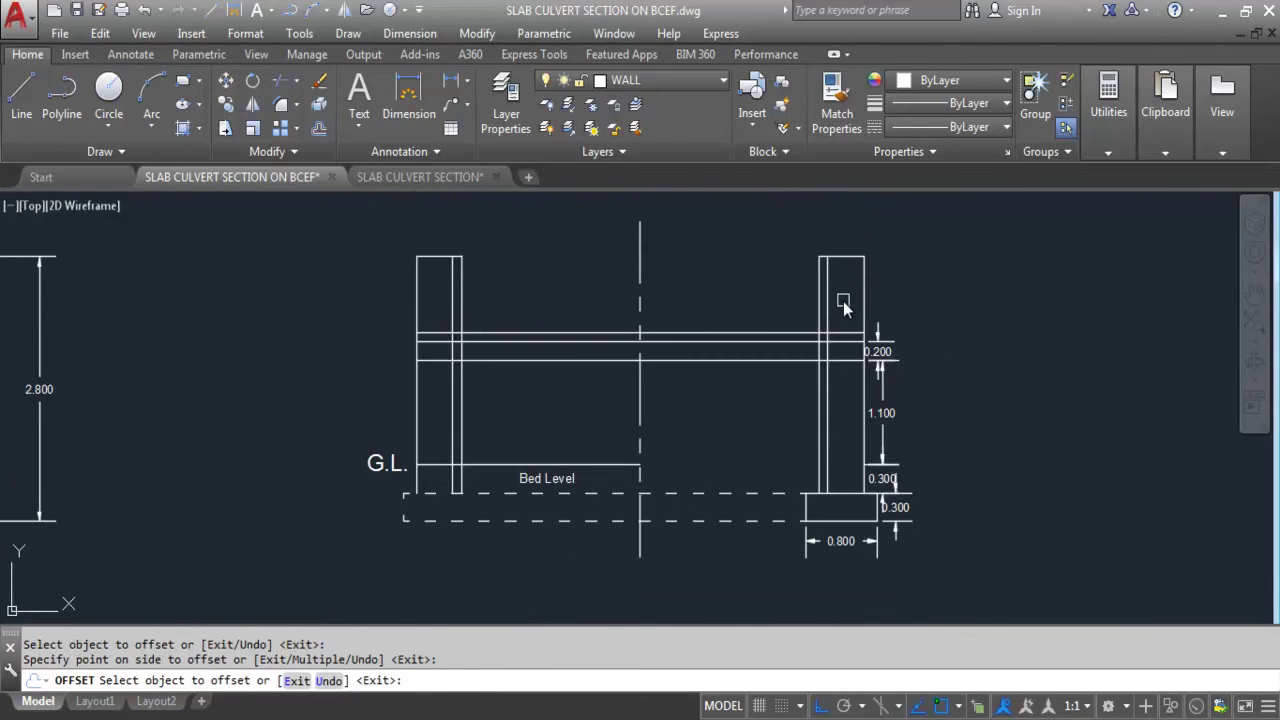
key("Escape")
- Measure the gap between the two inner vertical lines at the top of the BCEF elevation's left-hand wall
left_click(451, 81)
scroll(434, 230, "up", 3)
left_click(460, 265)
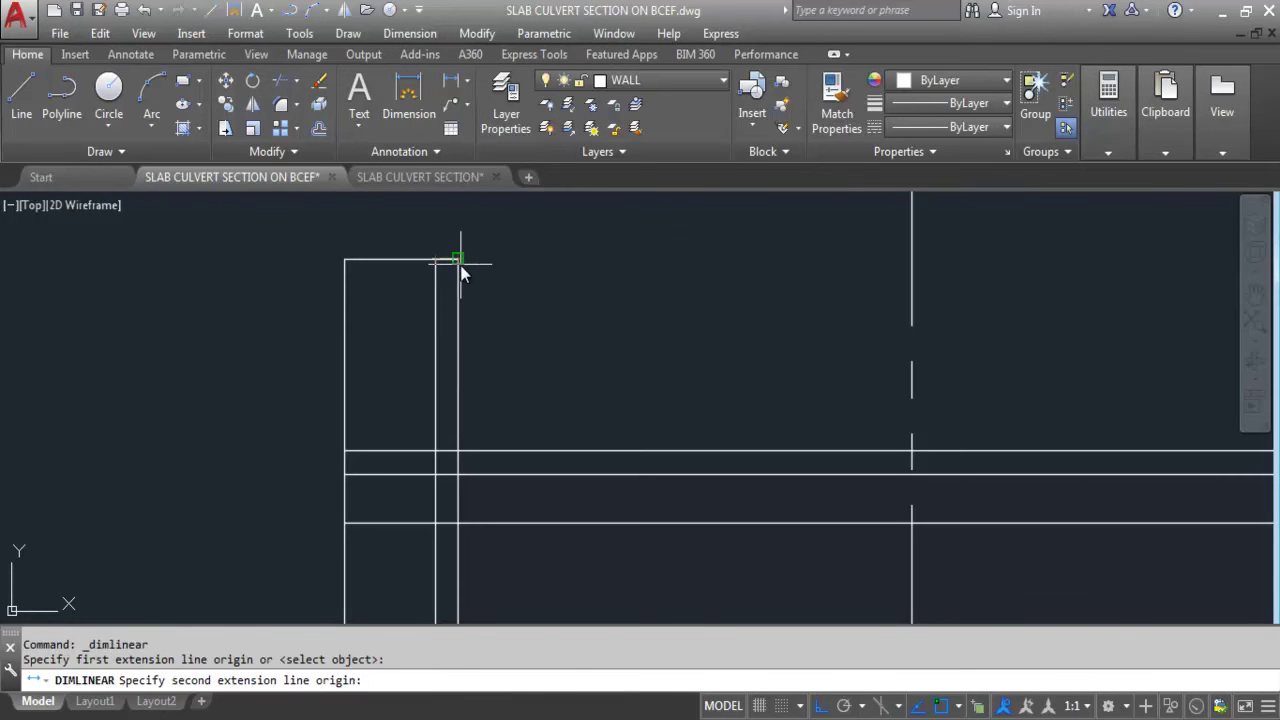
left_click(460, 265)
scroll(315, 354, "down", 2)
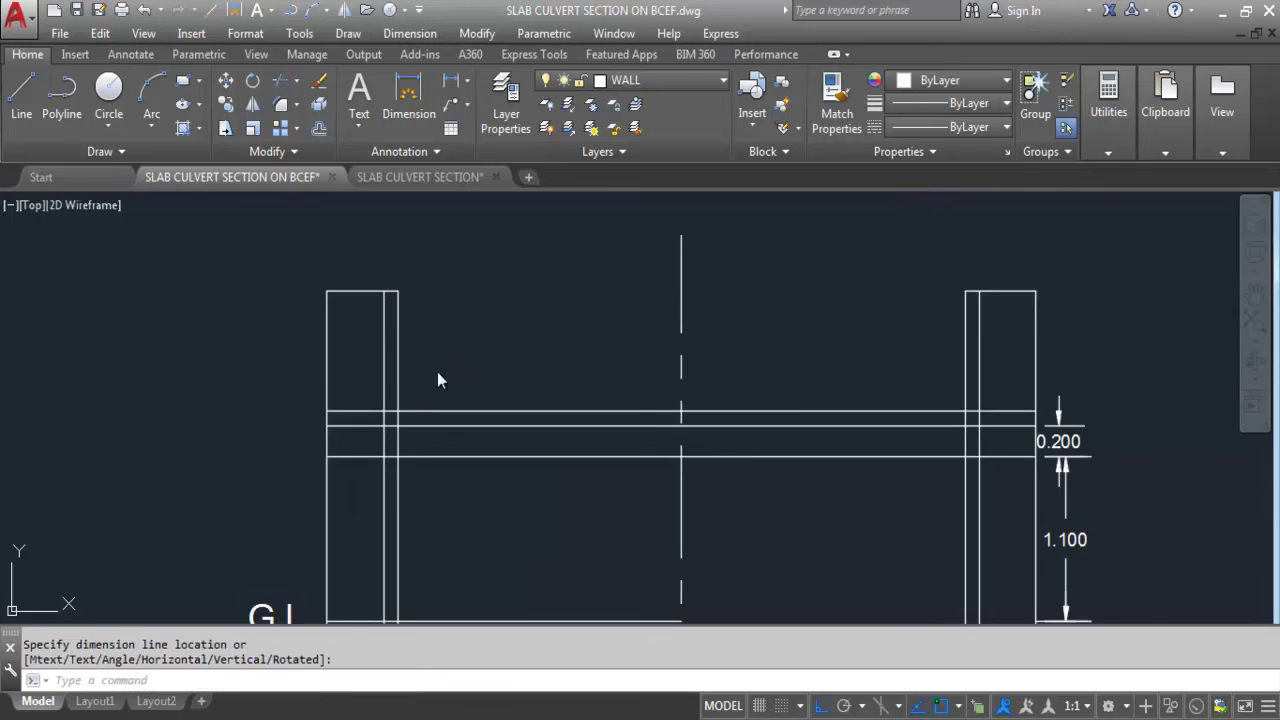
key("Escape")
- Measure the gap between the two inner vertical lines at the top of the BCEF elevation's right-hand wall
key("Return")
scroll(955, 292, "up", 2)
left_click(969, 295)
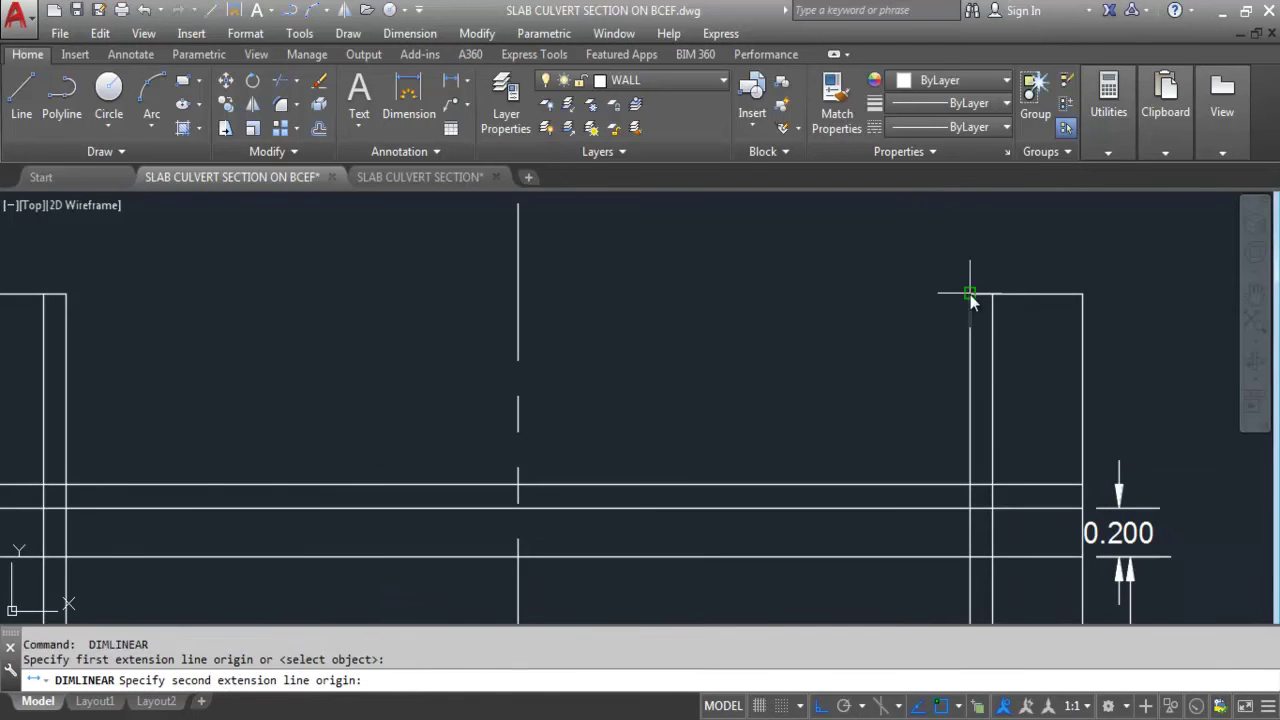
left_click(997, 296)
key("Escape")
scroll(889, 396, "down", 2)
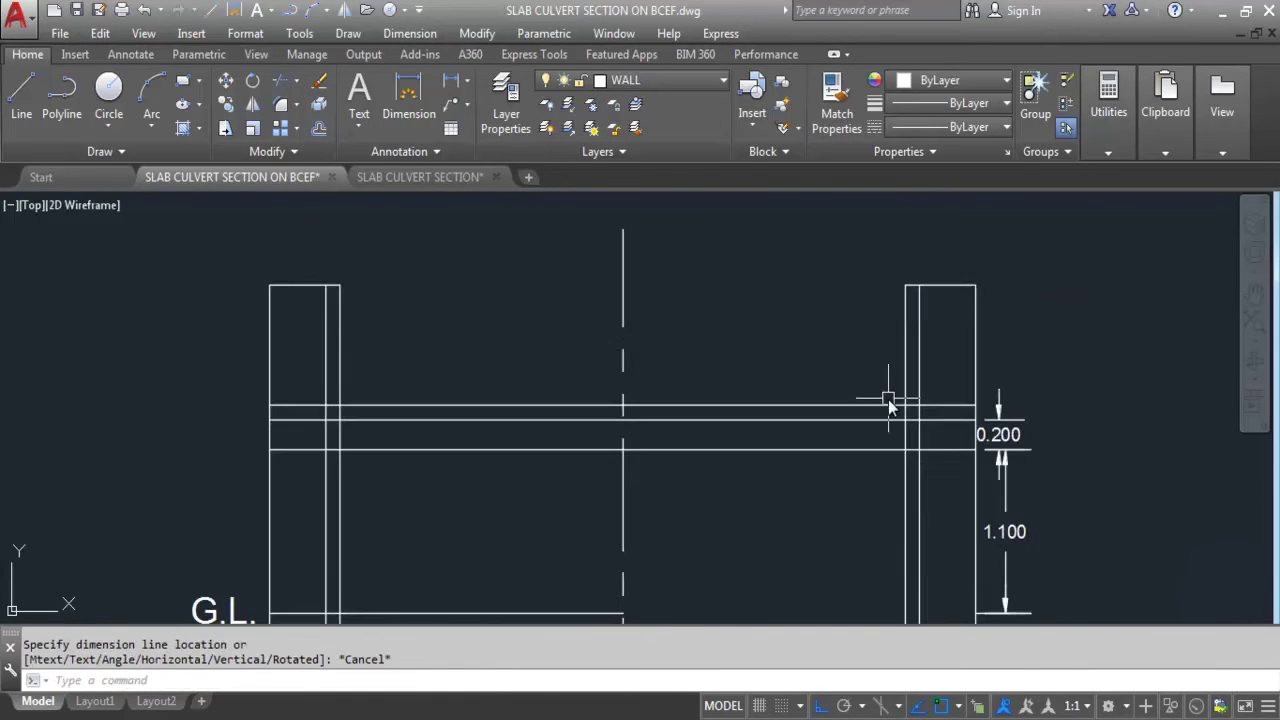
- Offset the upper line of the 0.200 thick slab upward by 0.32 in the BCEF elevation
scroll(610, 390, "down", 2)
scroll(741, 412, "up", 2)
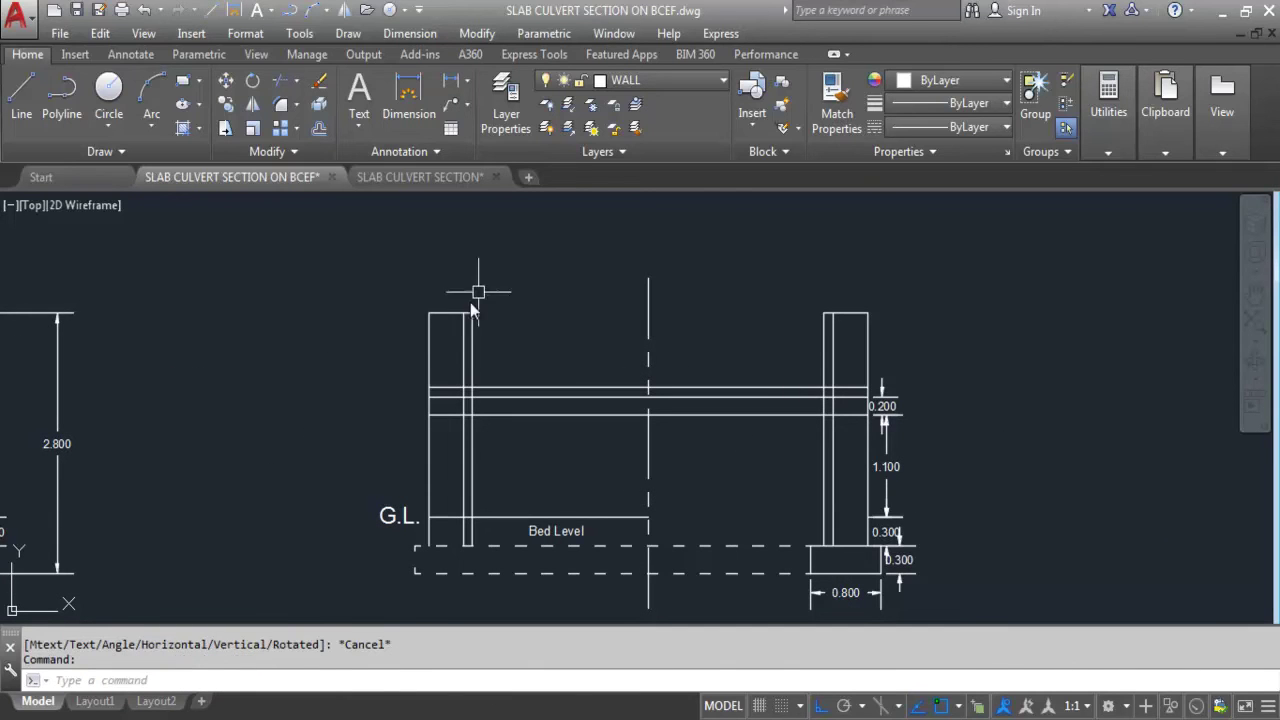
scroll(431, 390, "up", 2)
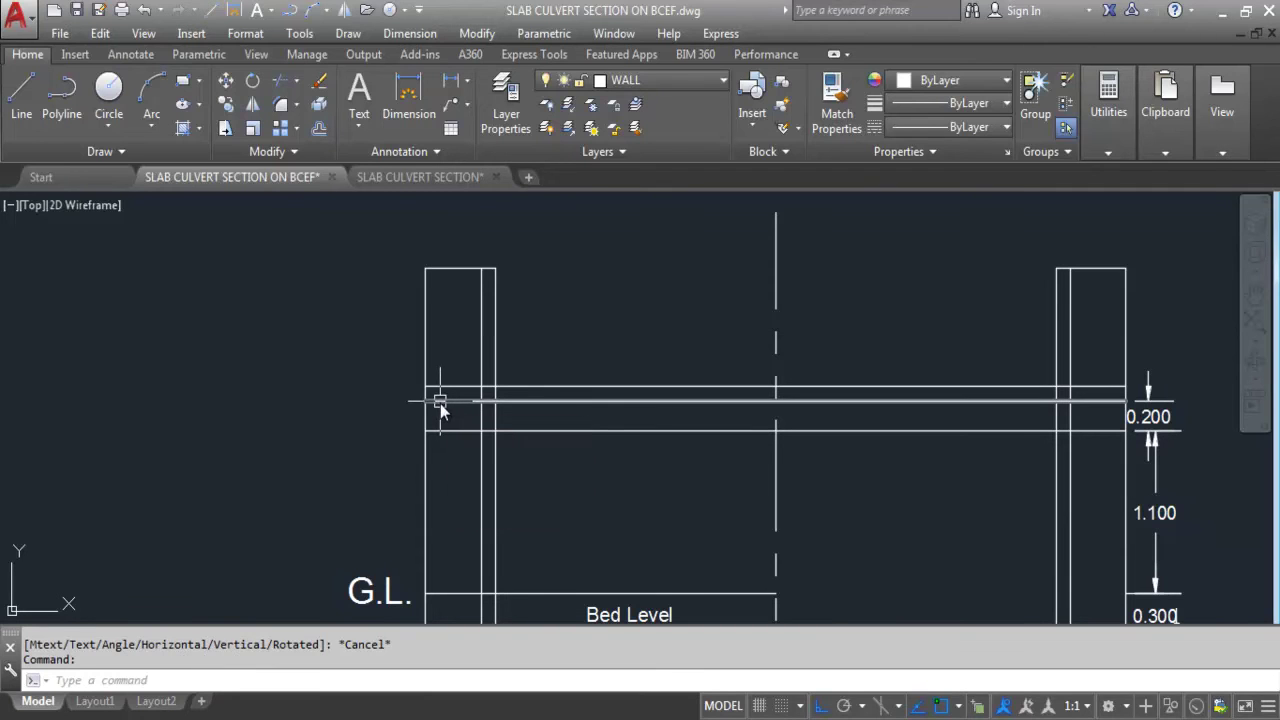
left_click(439, 402)
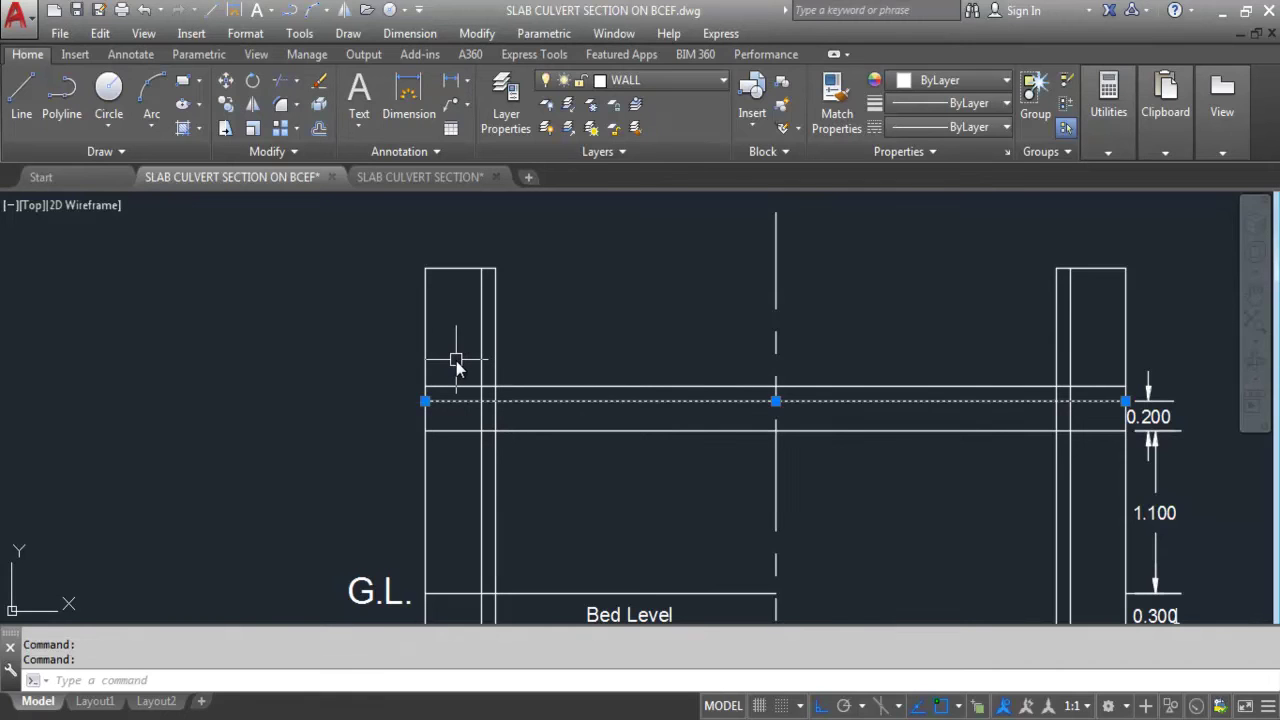
key("Escape")
key("Return")
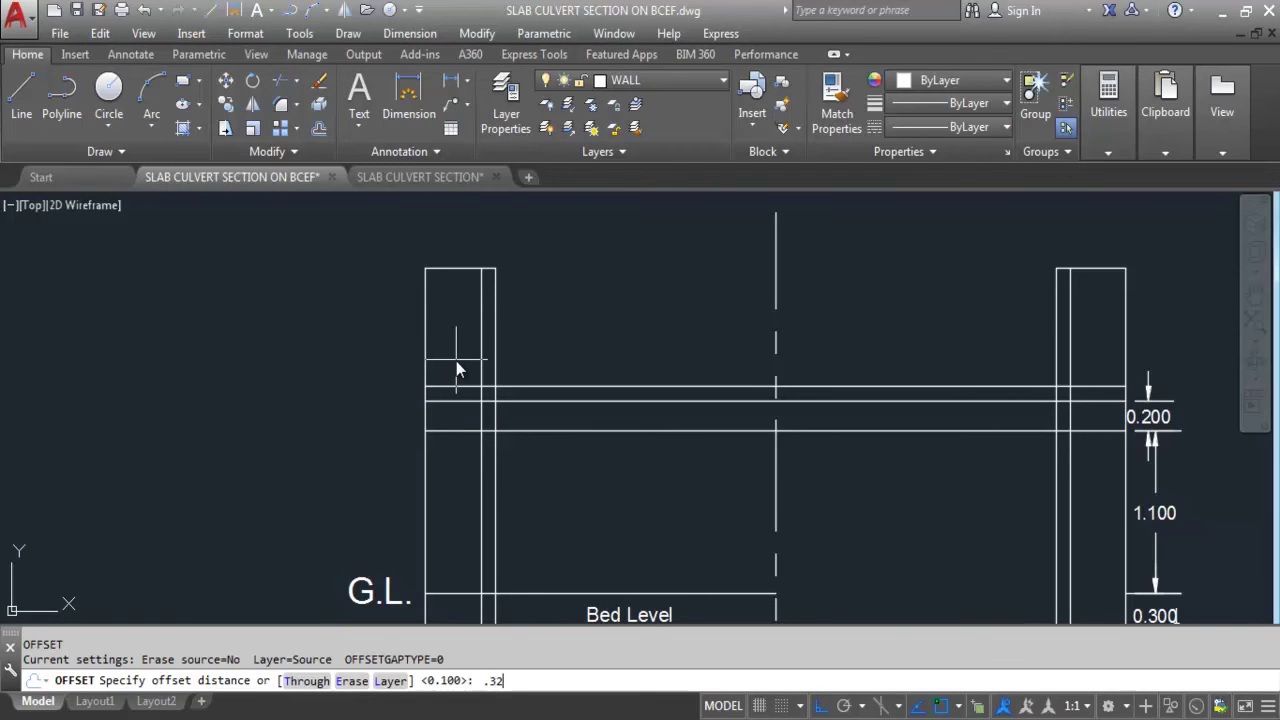
type(".32")
key("Return")
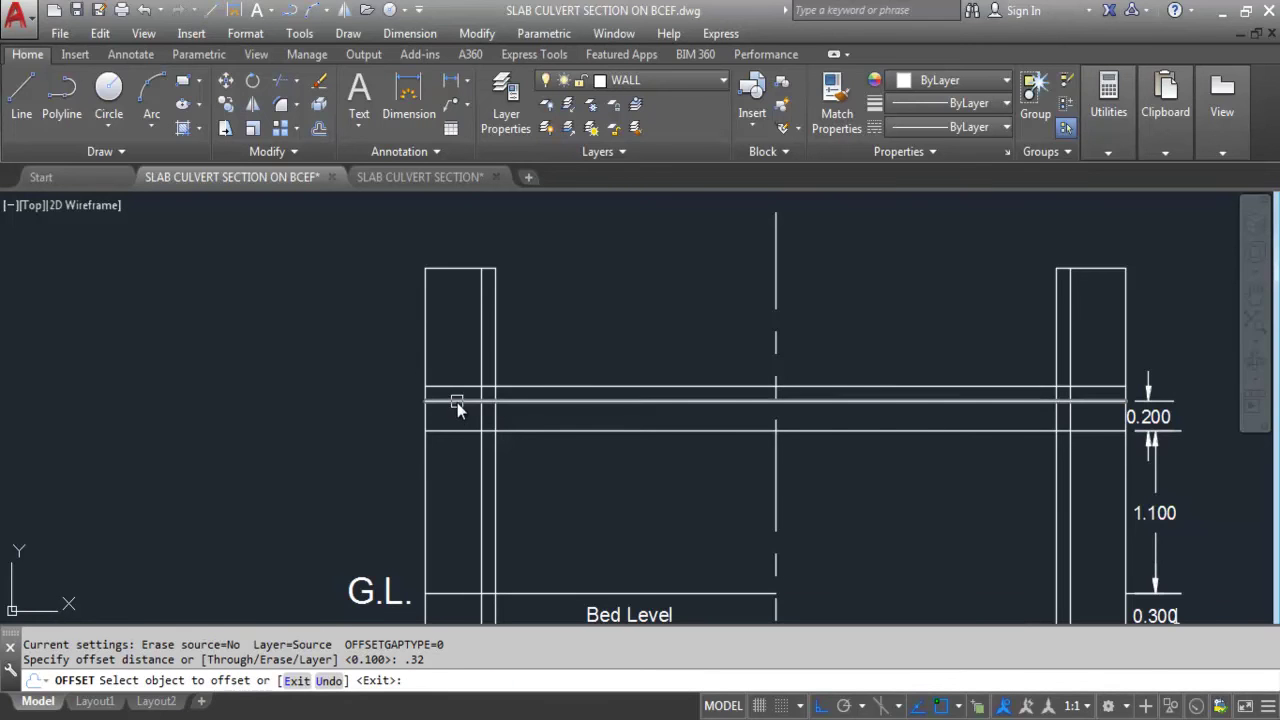
left_click(457, 401)
left_click(470, 300)
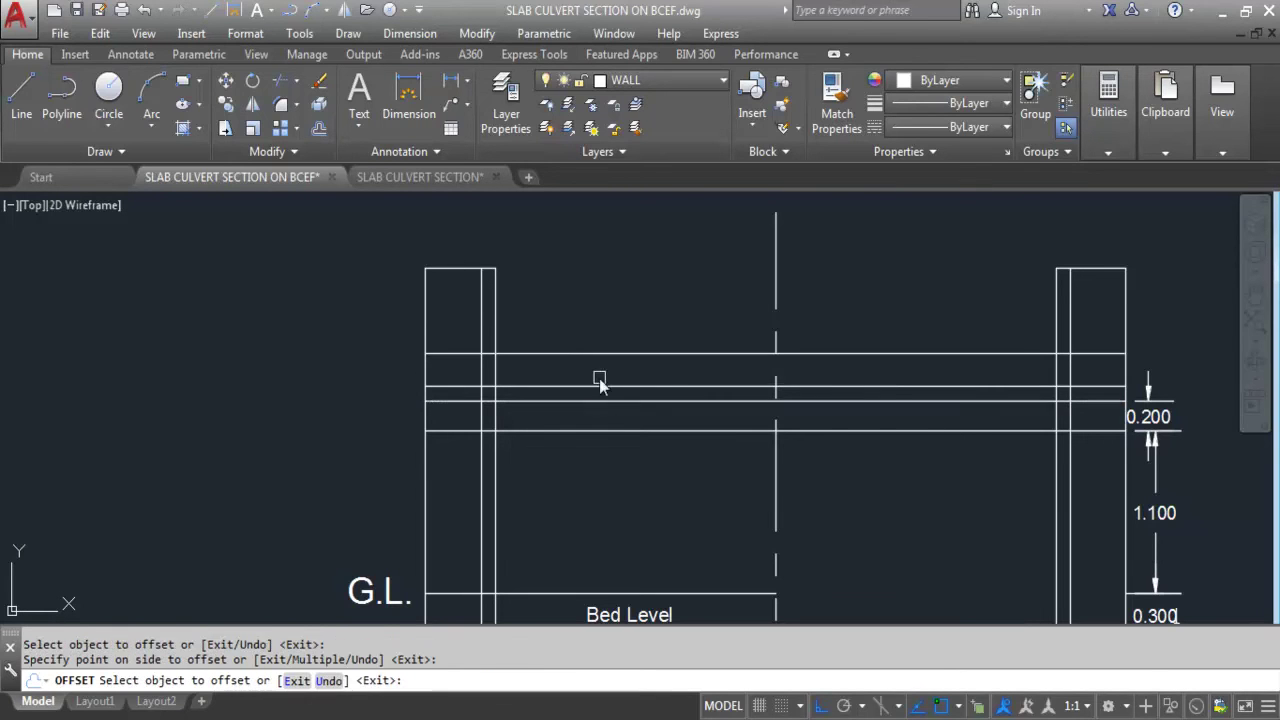
key("Escape")
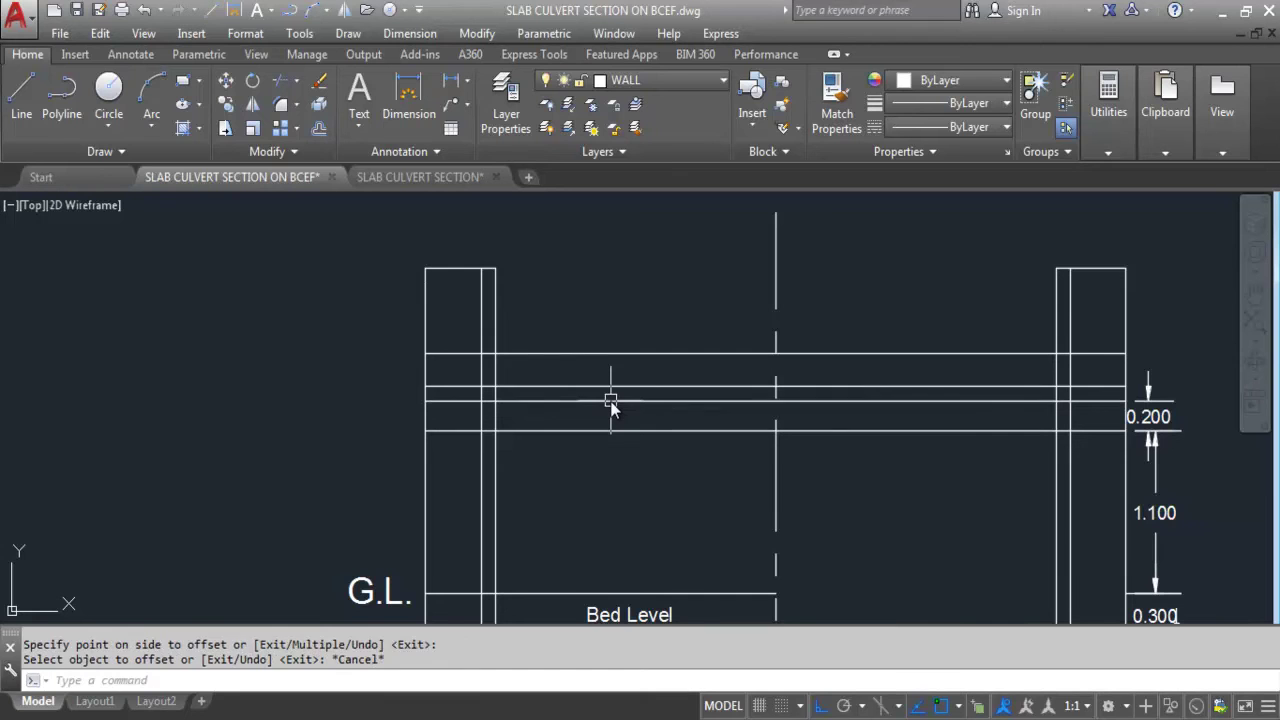
key("Escape")
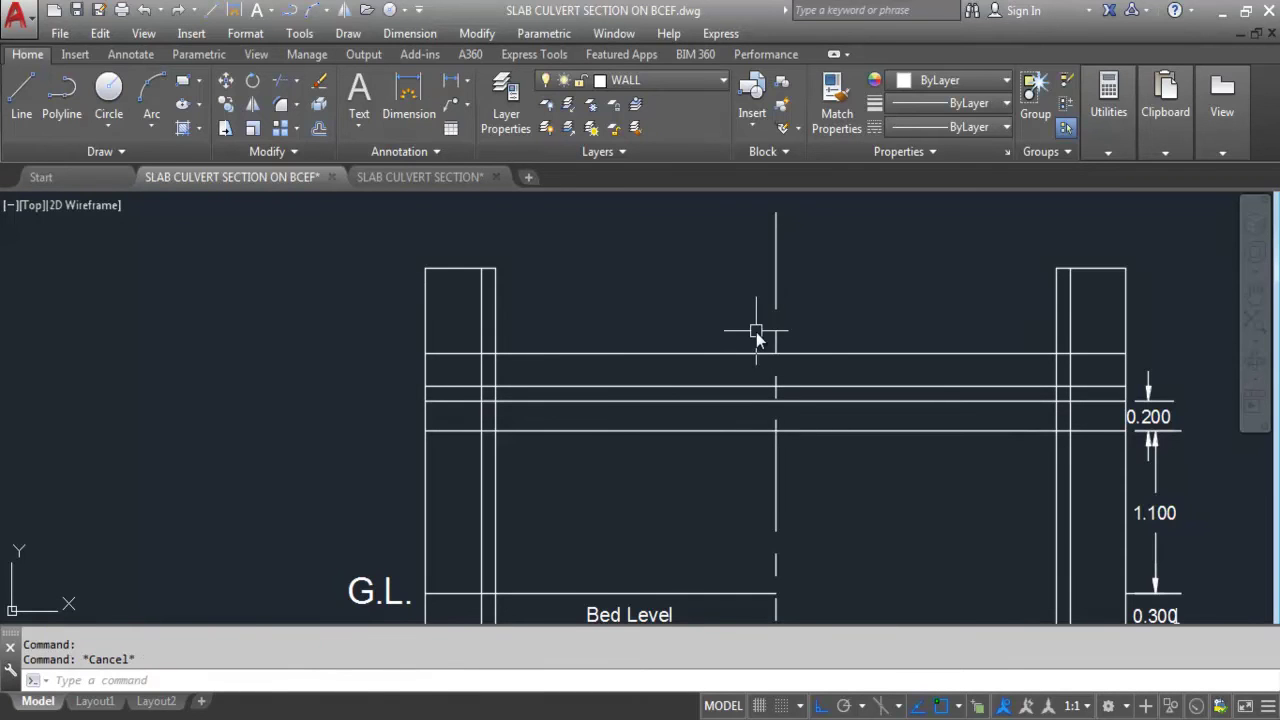
scroll(663, 388, "down", 3)
scroll(255, 447, "down", 2)
scroll(403, 467, "up", 2)
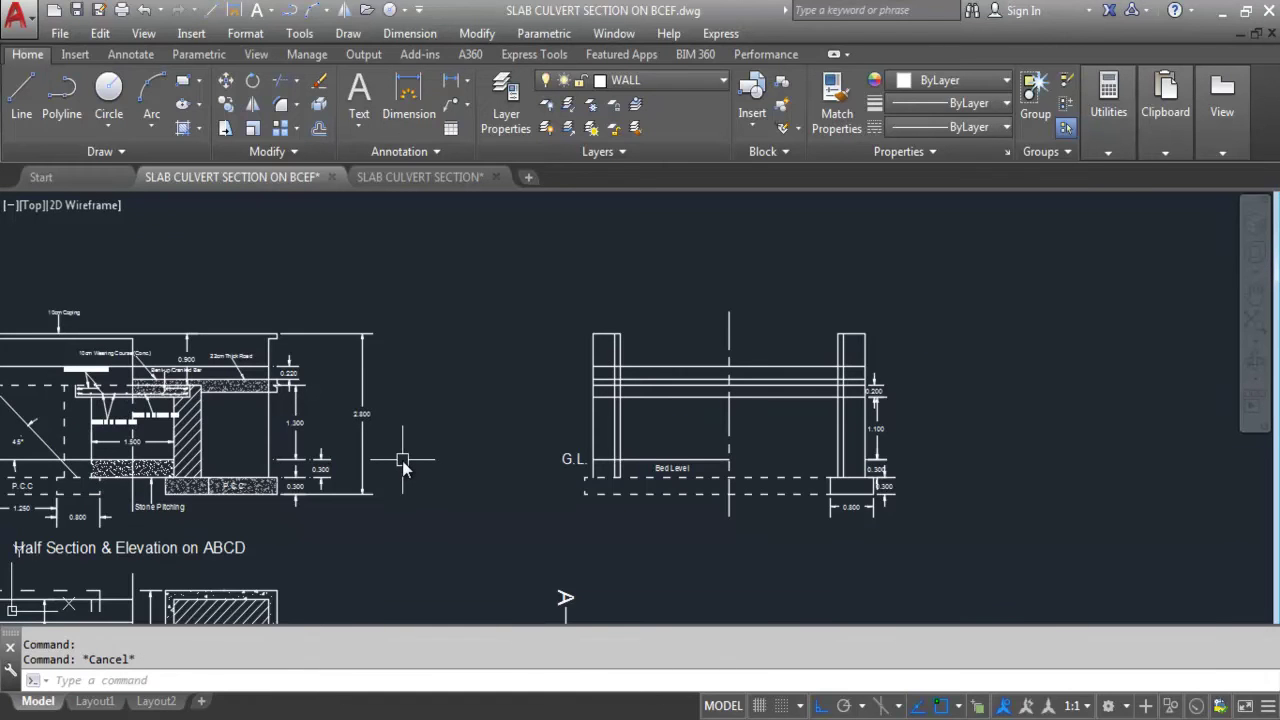
type("xl")
key("Return")
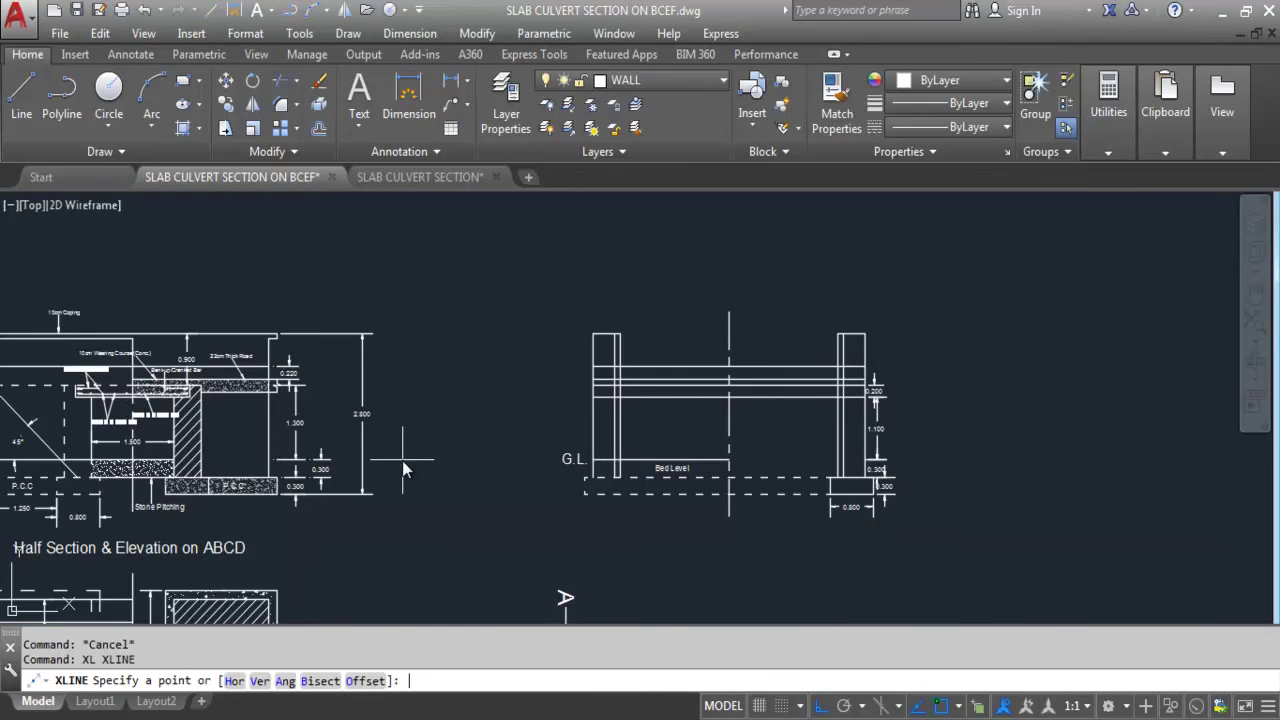
type("H")
key("Return")
scroll(403, 467, "down", 2)
scroll(301, 445, "up", 4)
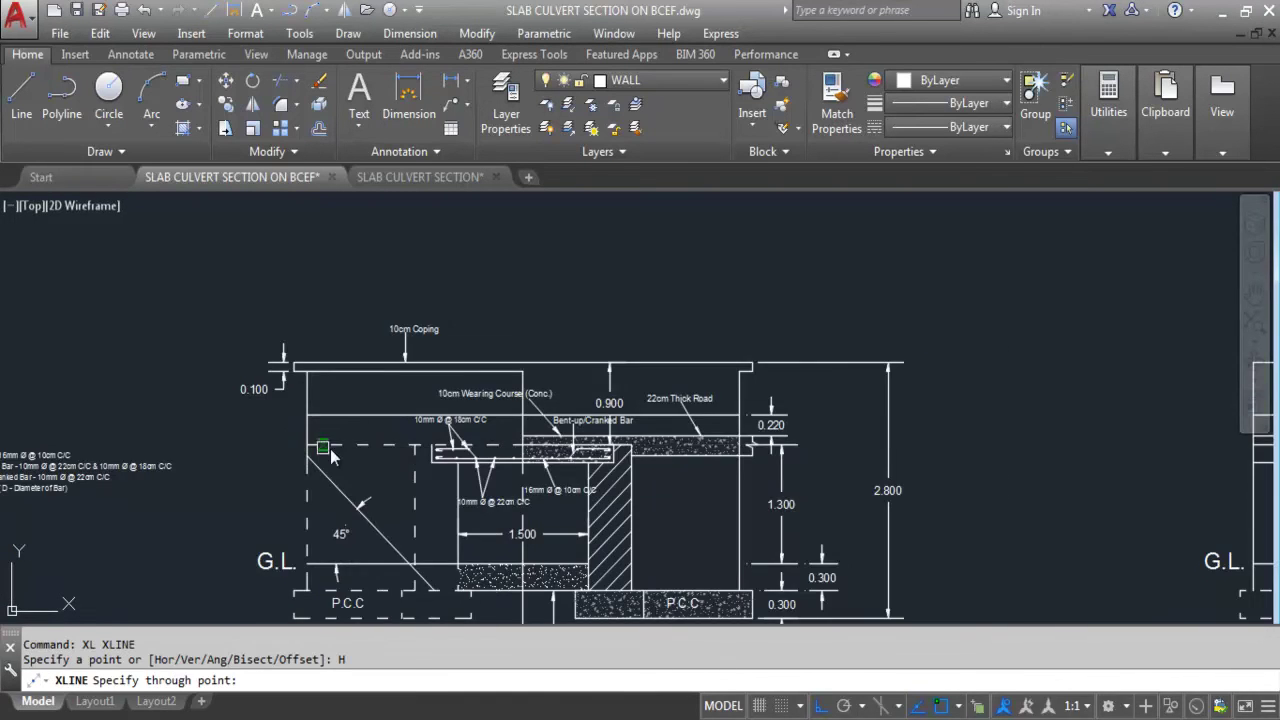
key("Escape")
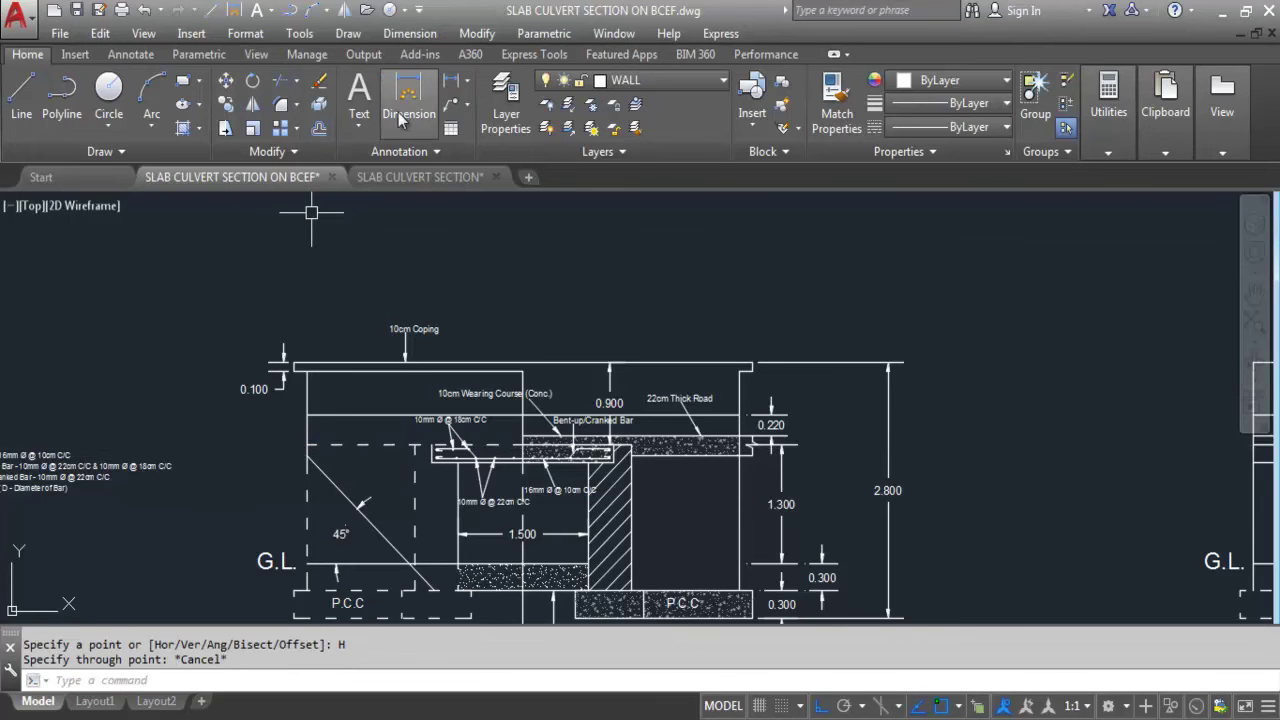
type("REC")
key("Return")
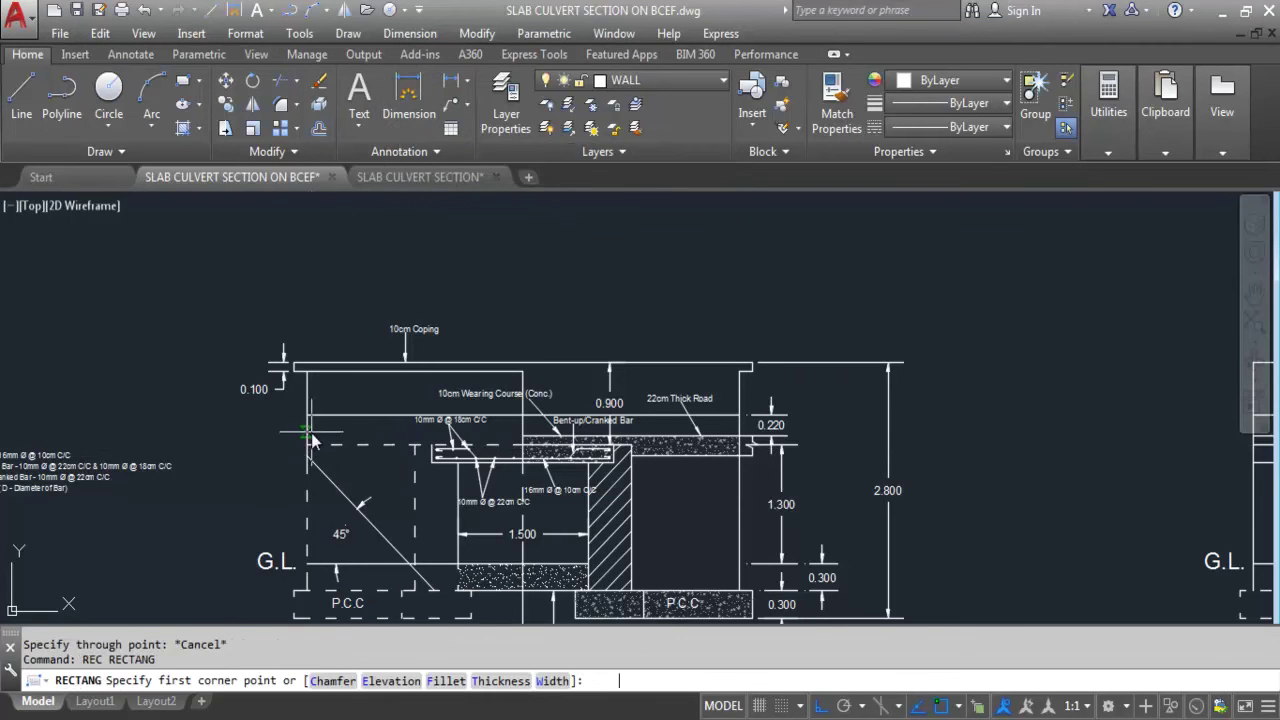
left_click(310, 430)
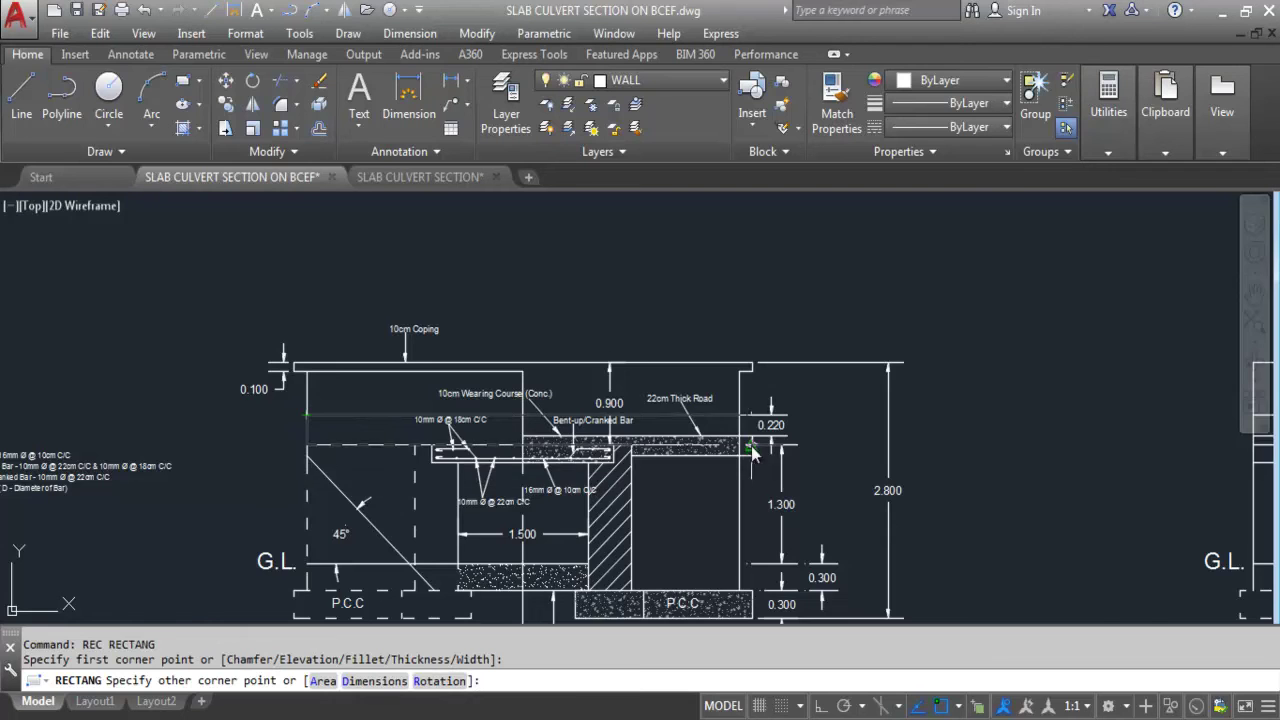
scroll(747, 433, "up", 4)
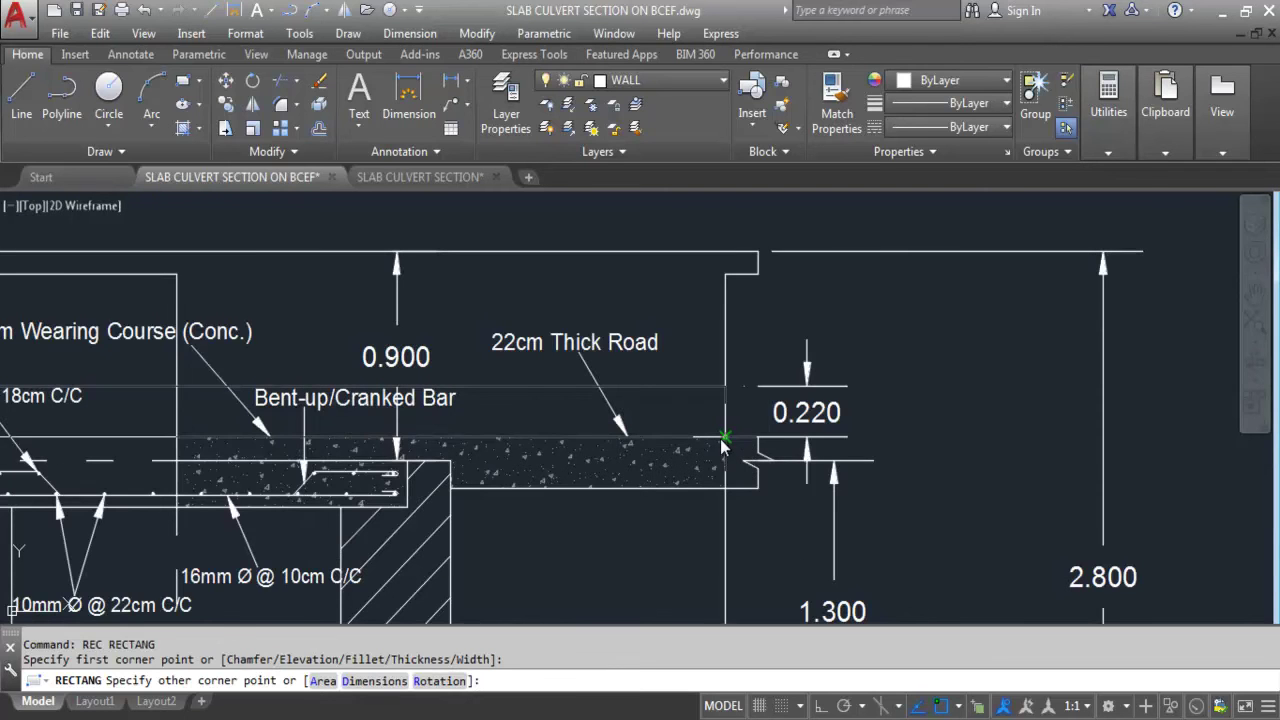
scroll(724, 447, "down", 2)
key("Escape")
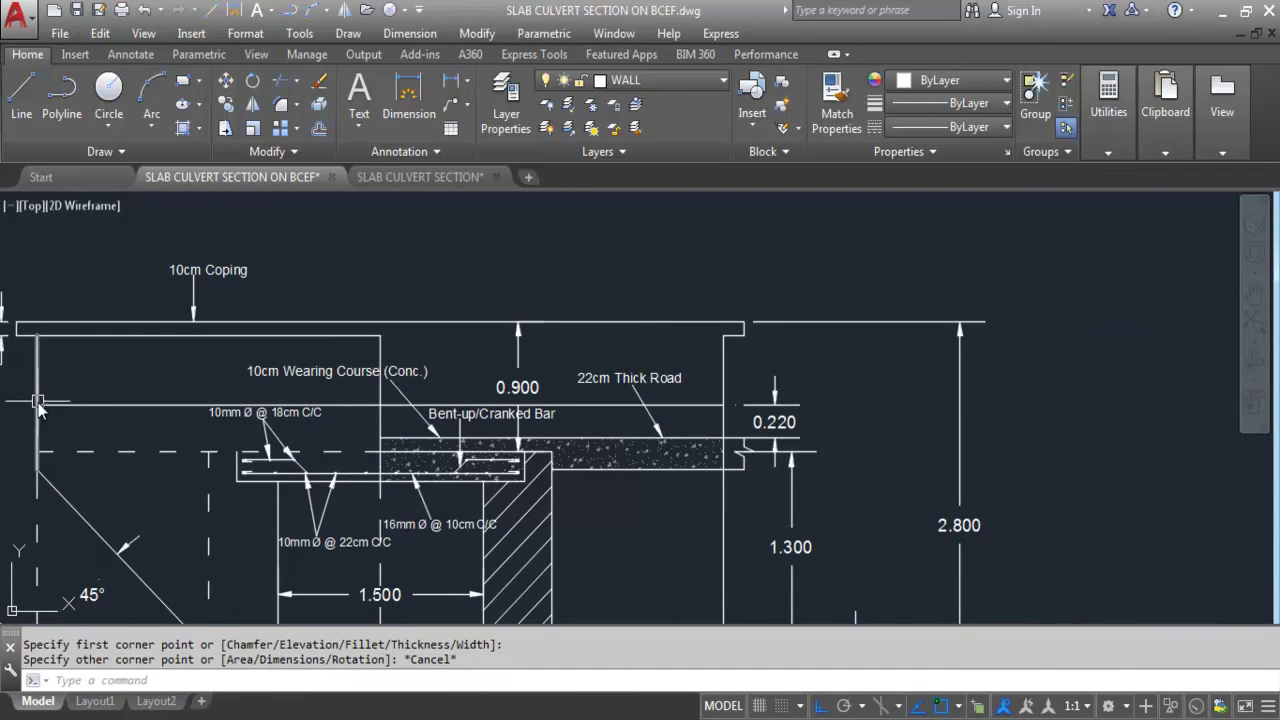
- Draw a horizontal construction line through the top of the 22 cm thick road in the ABCD section, extending across the BCEF elevation, to compare levels
type("xl")
key("Return")
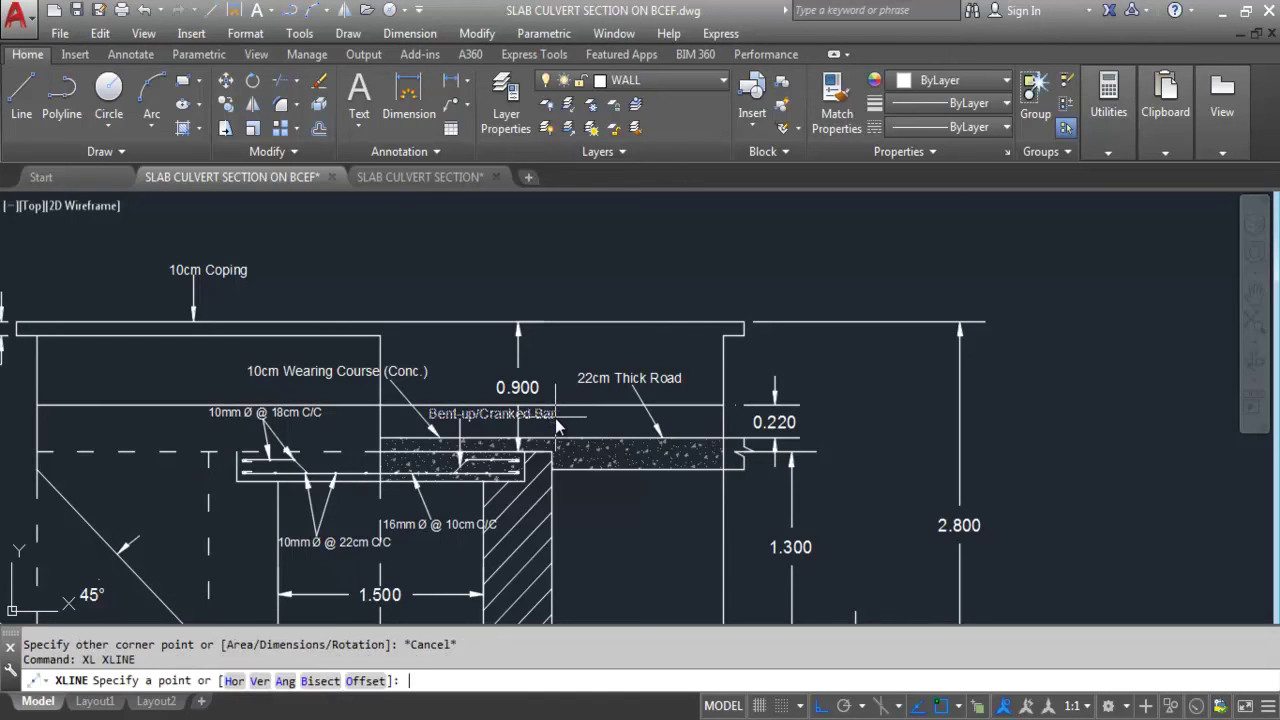
type("h")
key("Return")
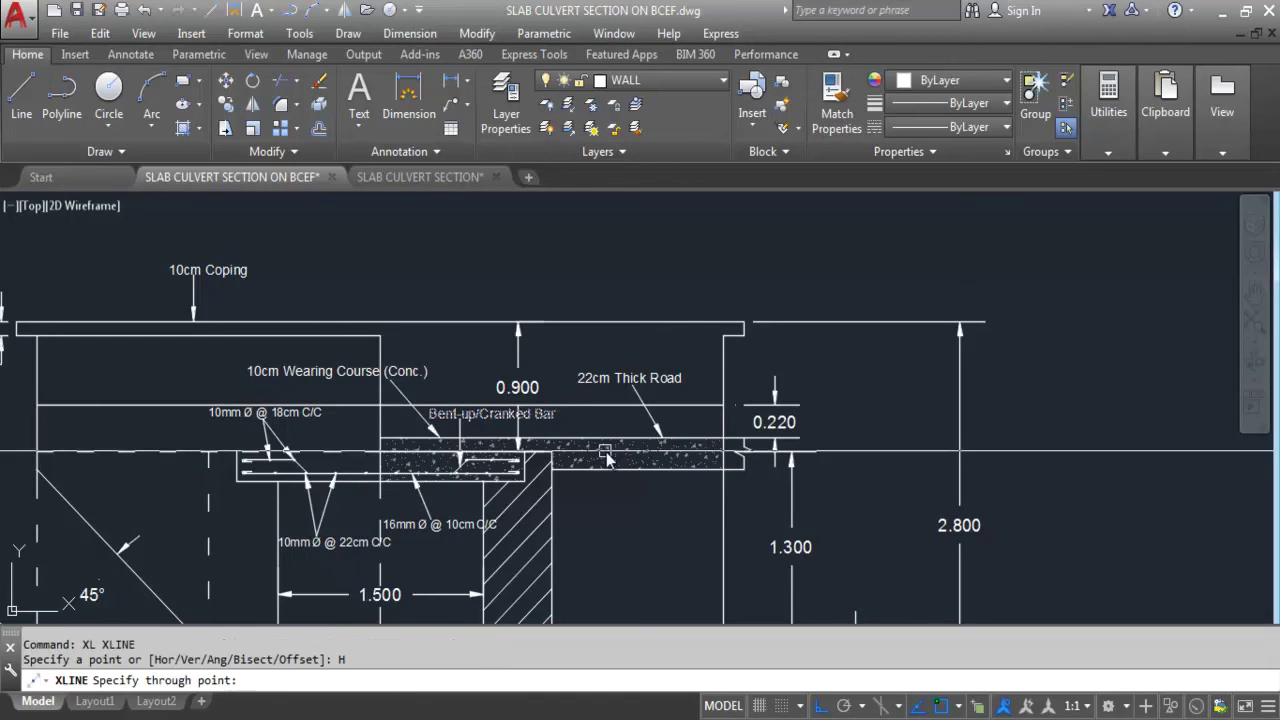
left_click(722, 407)
scroll(384, 382, "down", 2)
key("Escape")
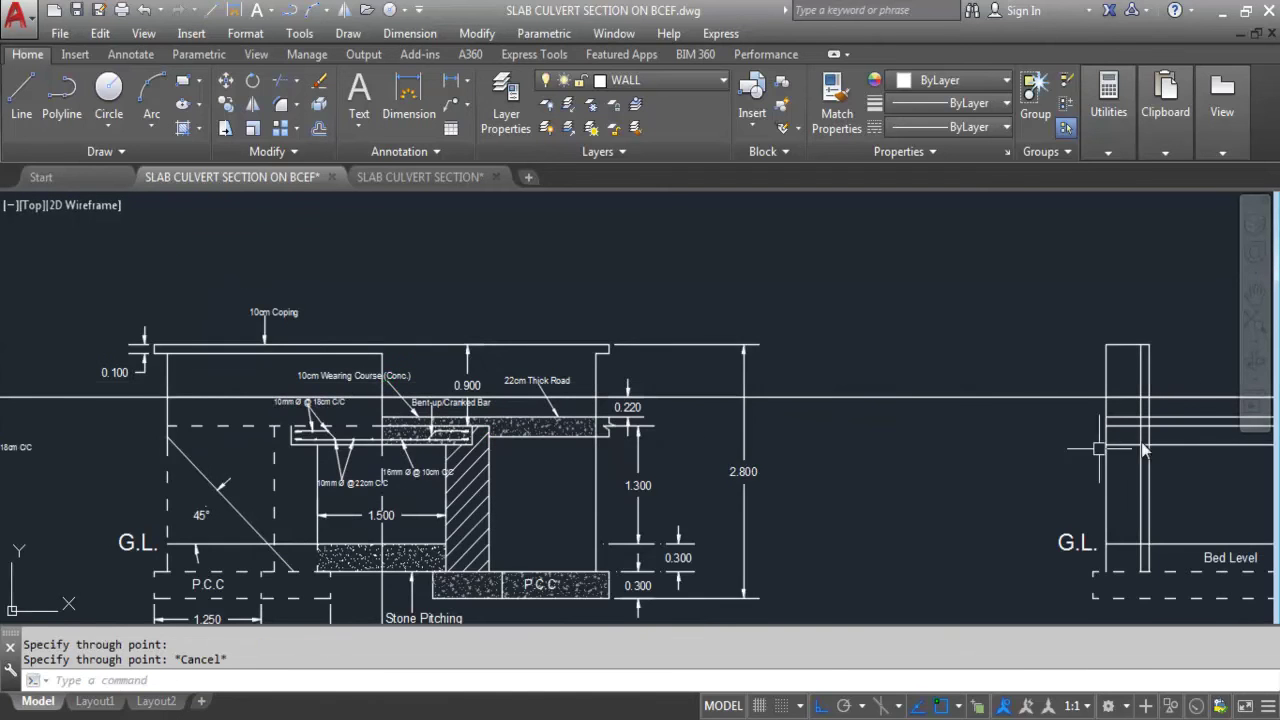
scroll(1150, 420, "down", 2)
scroll(1020, 435, "up", 2)
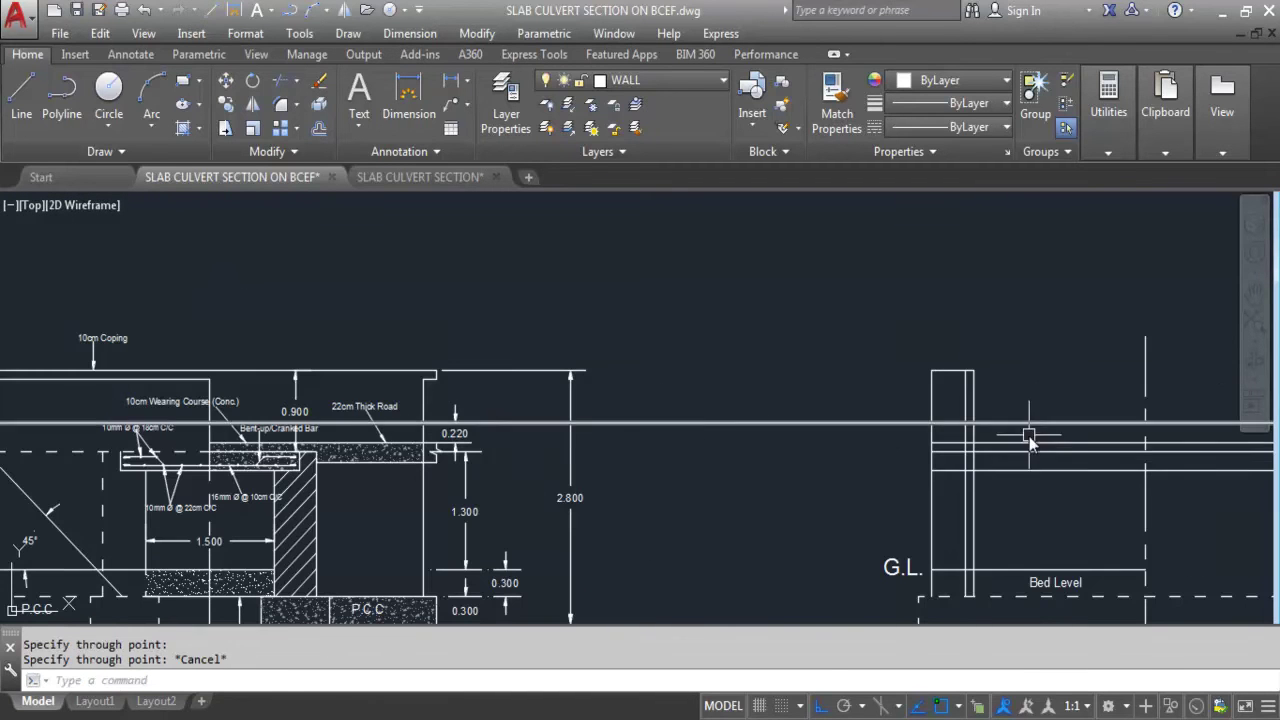
- Erase the horizontal construction line running from the ABCD section across the BCEF elevation
left_click(887, 426)
scroll(1100, 428, "up", 3)
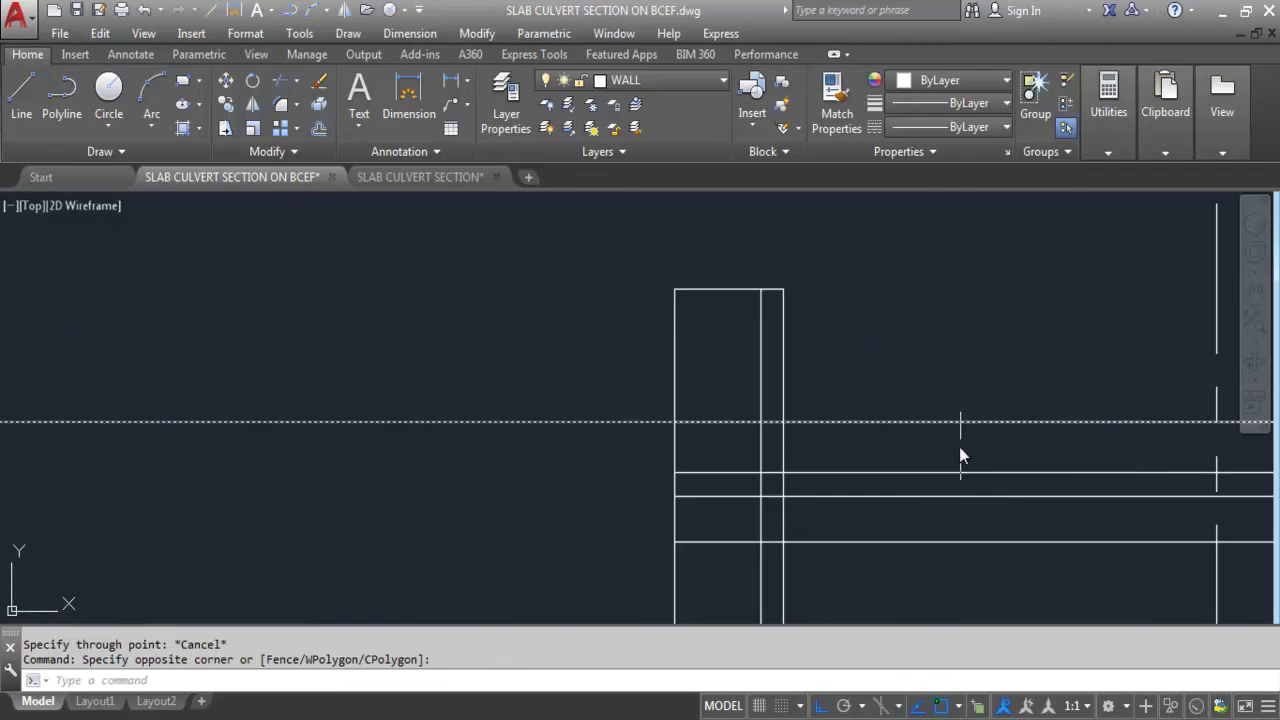
key("Delete")
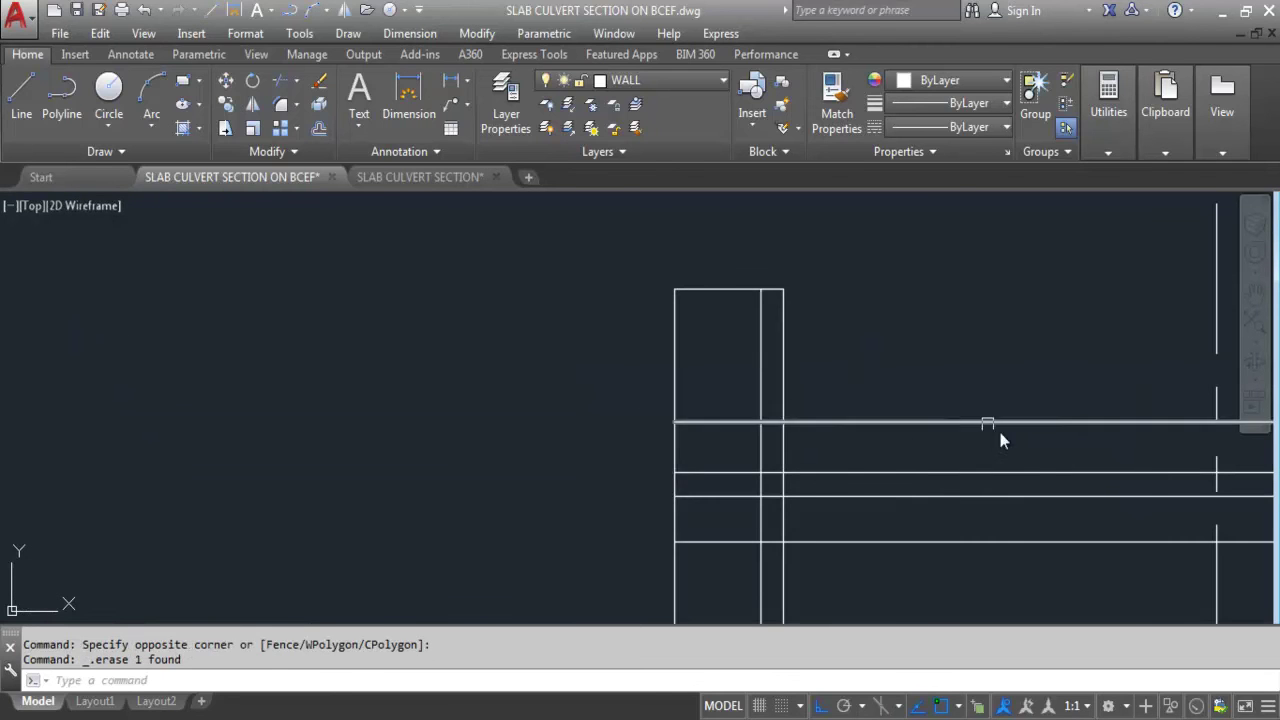
- Measure the vertical distance from the top of the hatched wall to the horizontal line above the road in the ABCD section
scroll(980, 420, "down", 3)
scroll(738, 502, "up", 2)
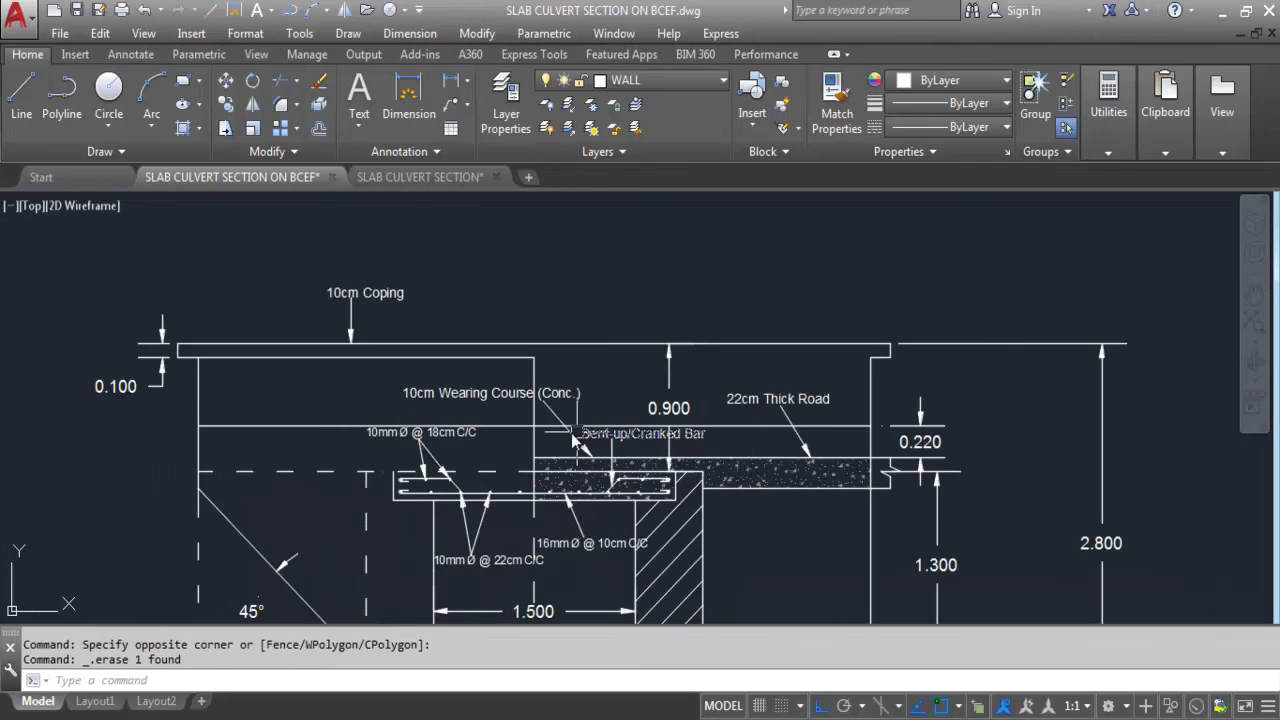
left_click(450, 83)
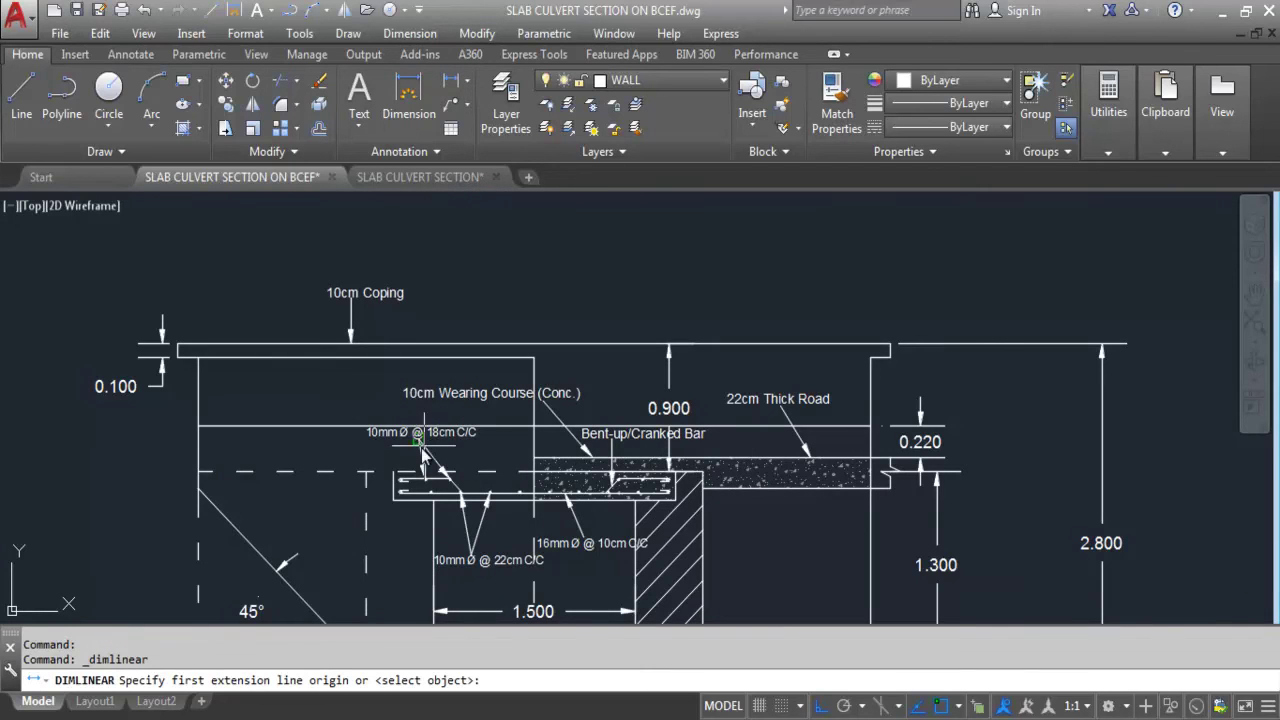
scroll(695, 474, "up", 4)
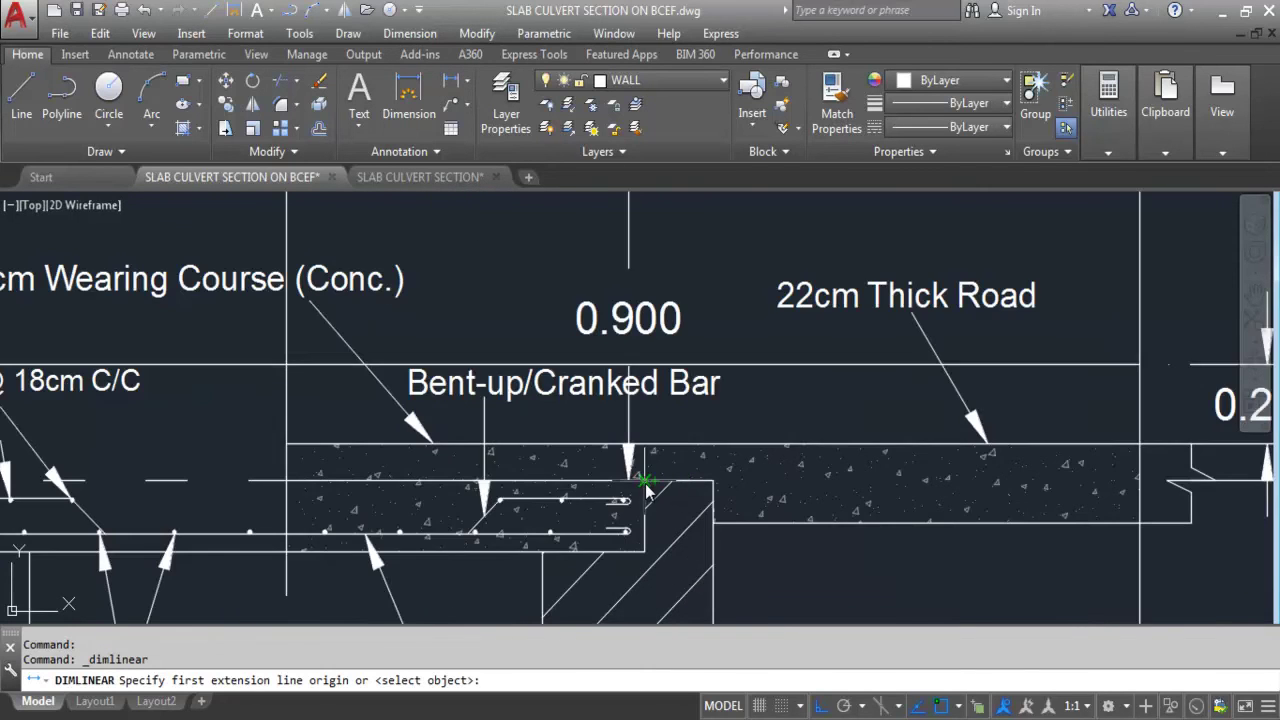
left_click(675, 471)
left_click(646, 366)
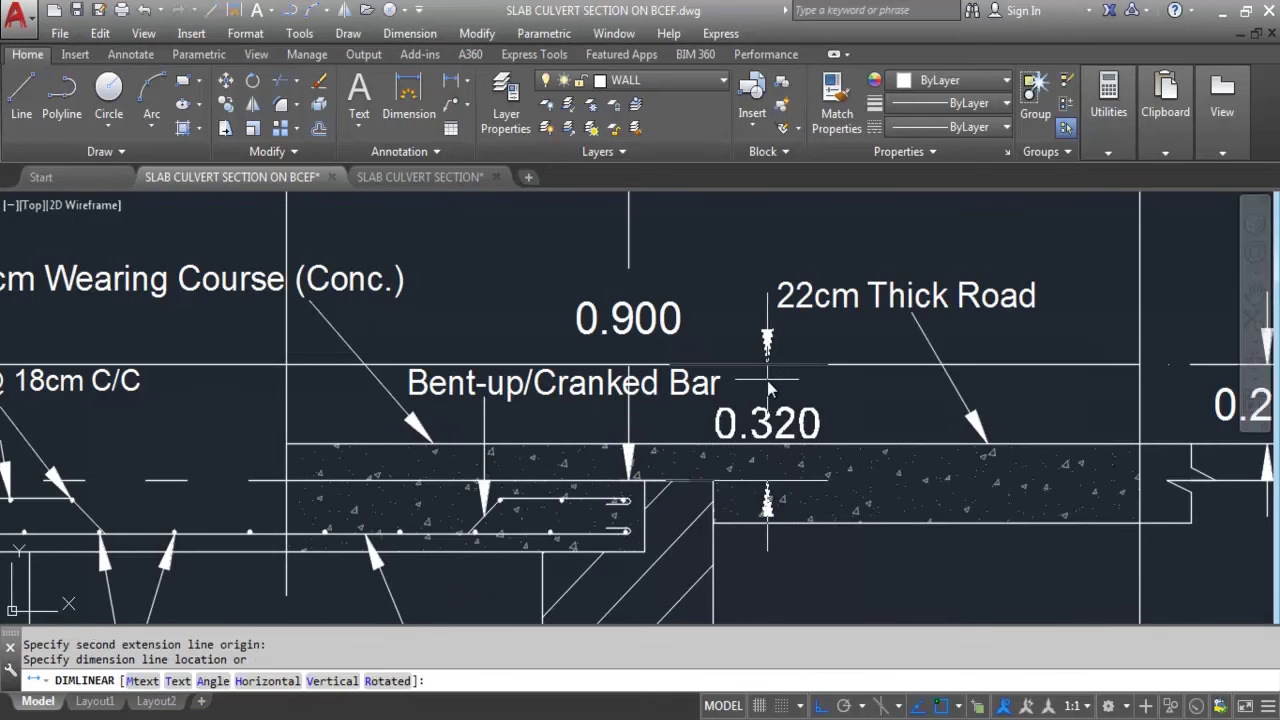
scroll(790, 384, "up", 2)
scroll(792, 380, "down", 3)
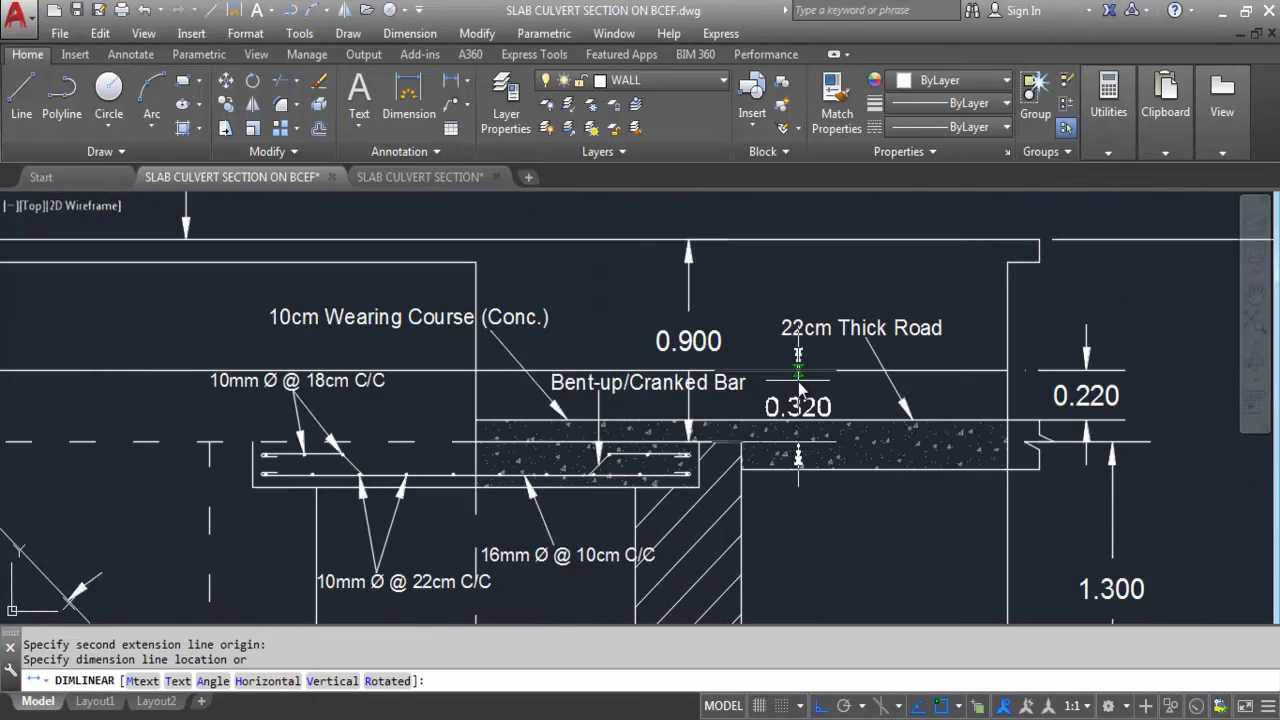
key("Escape")
- Dimension the height from the slab's upper line to the offset line above it at the BCEF elevation's left-hand wall, entering 0.01 for the dimension line's location
scroll(798, 381, "down", 6)
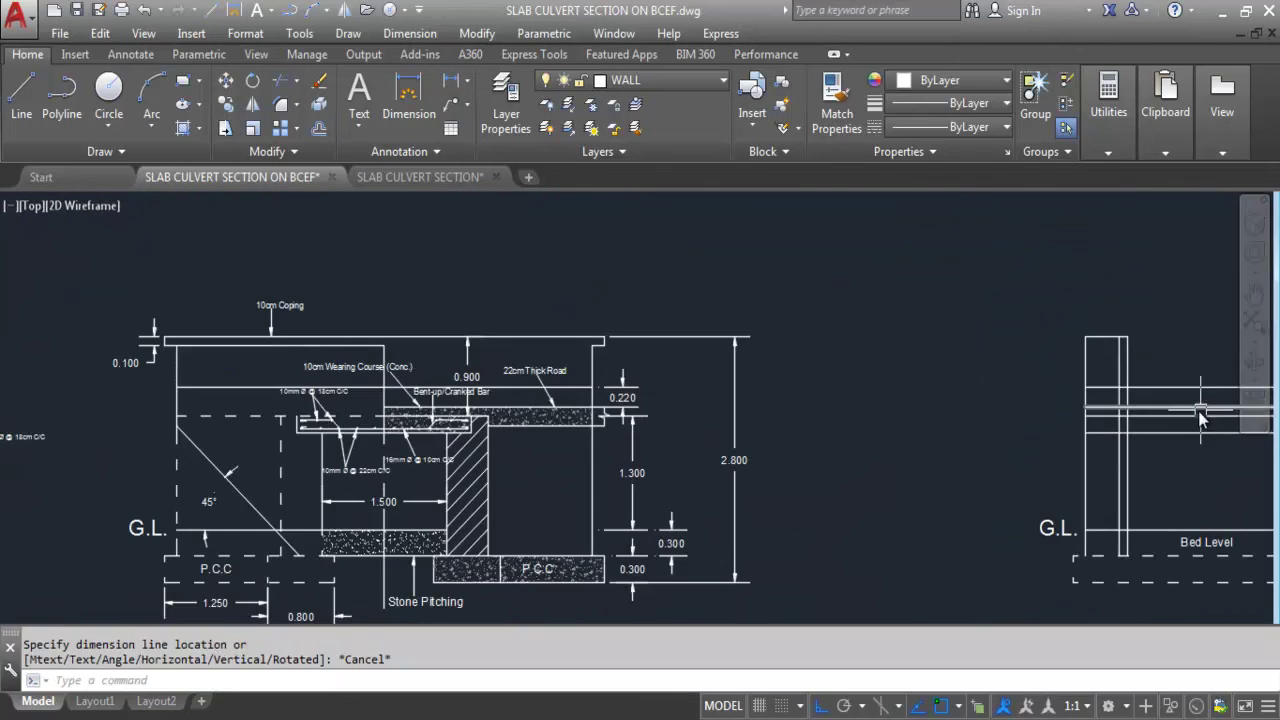
scroll(982, 431, "up", 6)
key("Return")
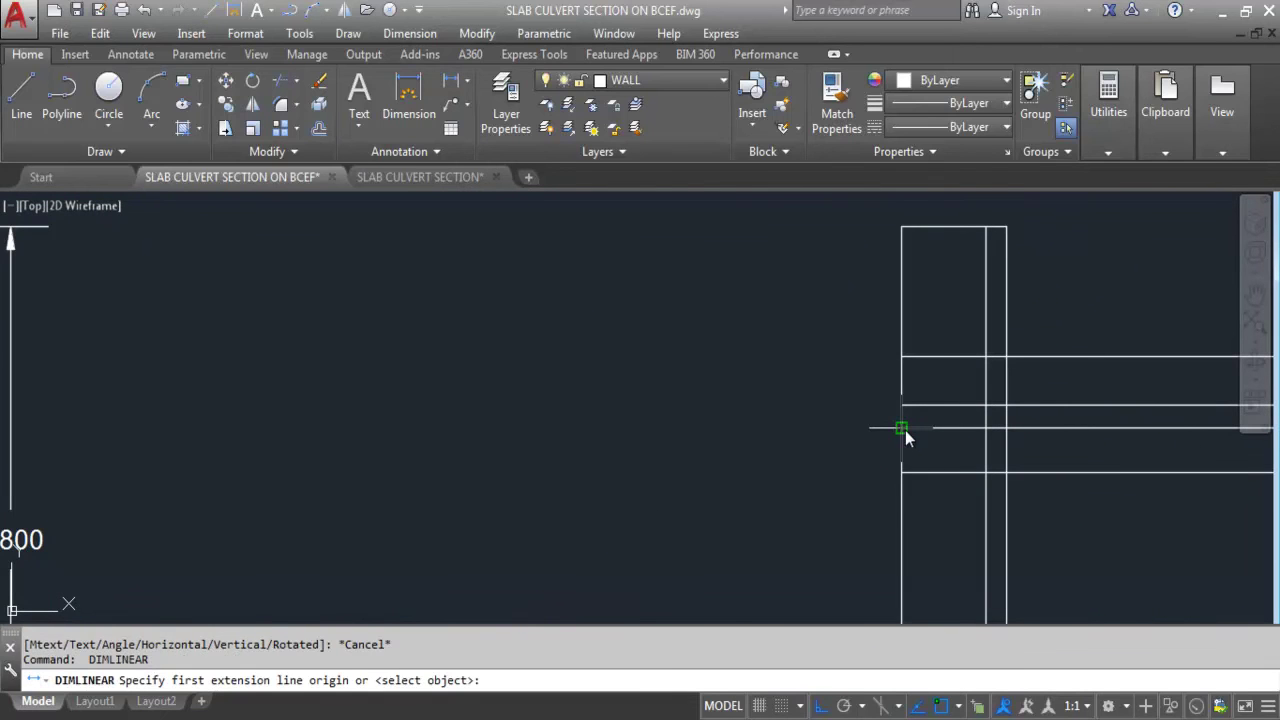
left_click(902, 429)
left_click(901, 360)
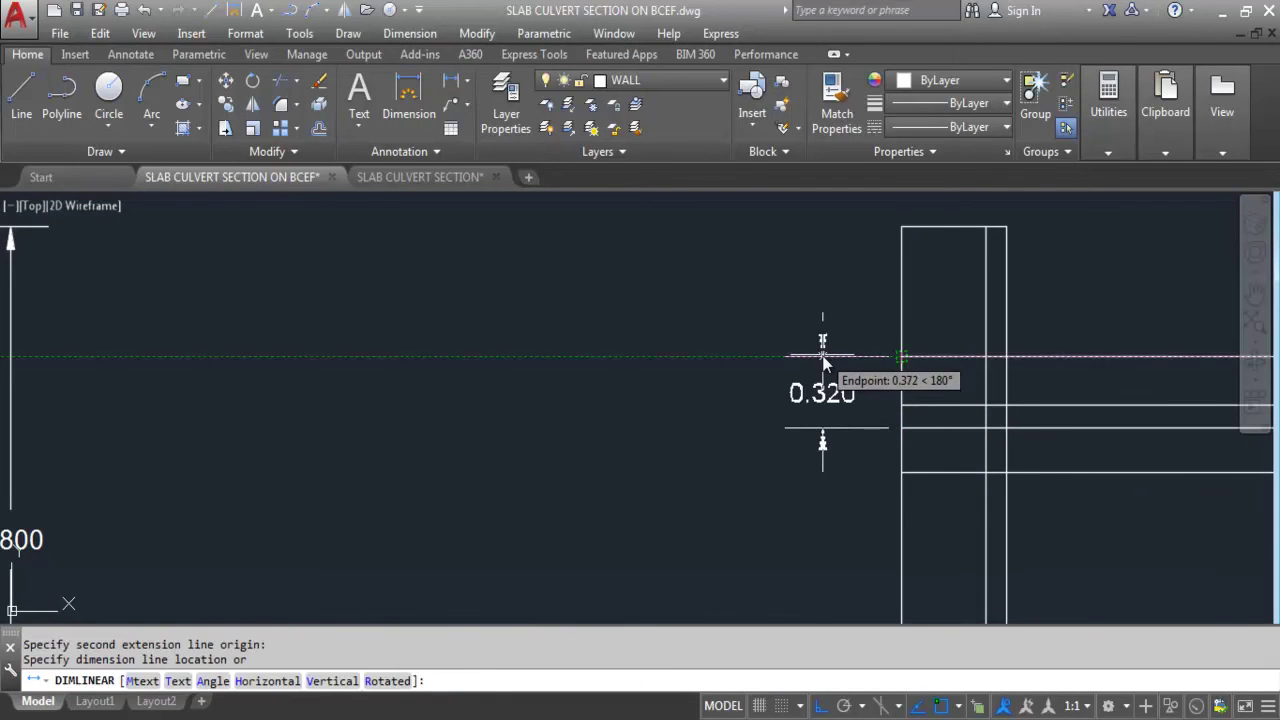
scroll(822, 358, "up", 2)
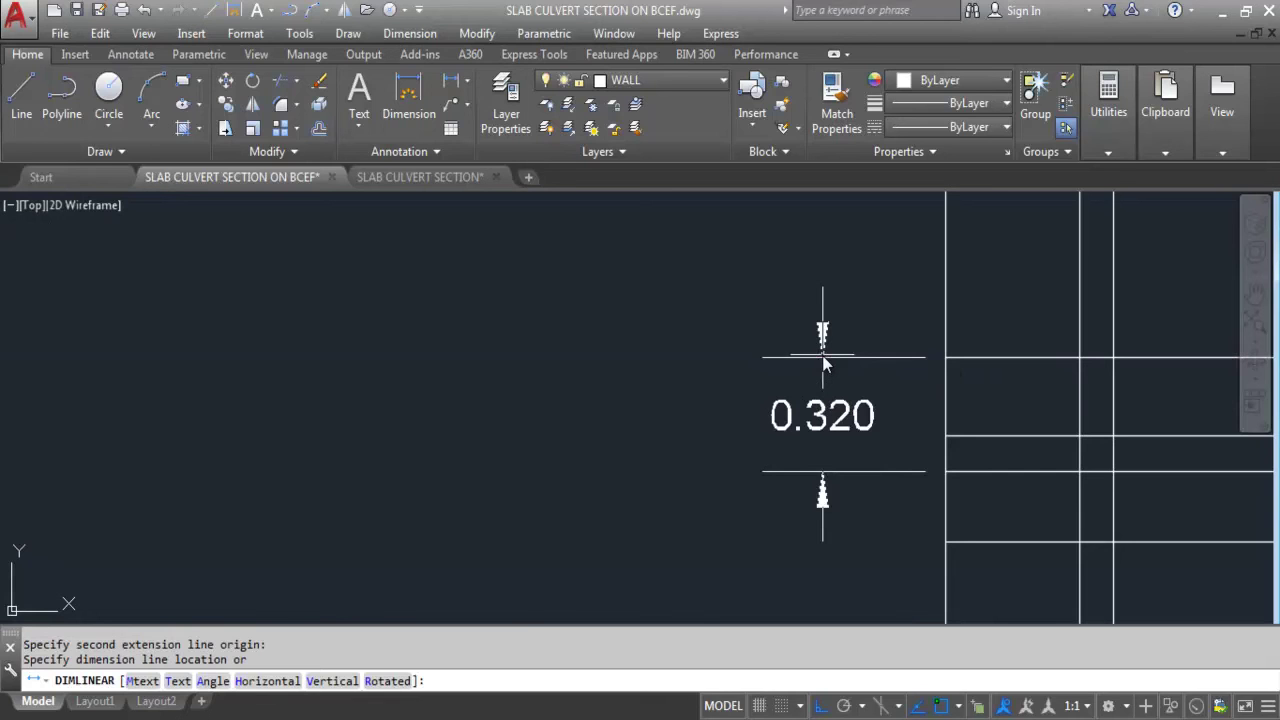
type(".01")
key("Return")
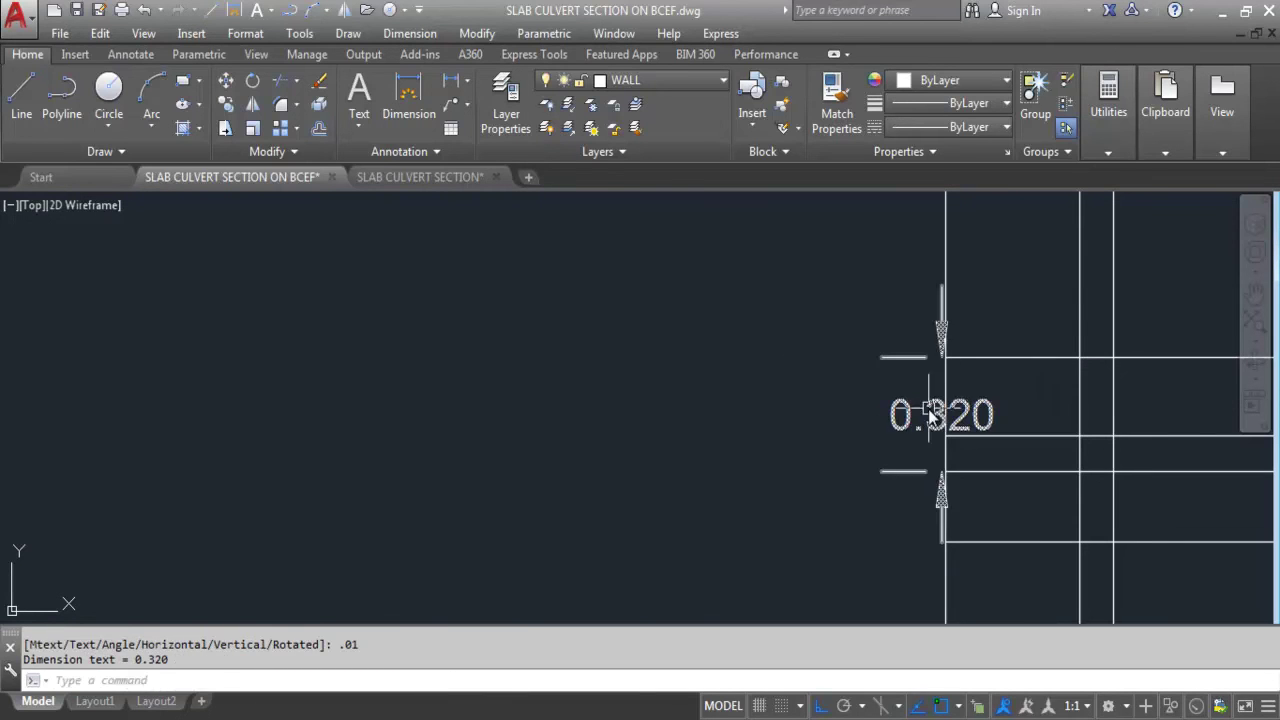
- Stretch the new height dimension 0.2 horizontally outward, away from the left-hand wall
left_click(932, 412)
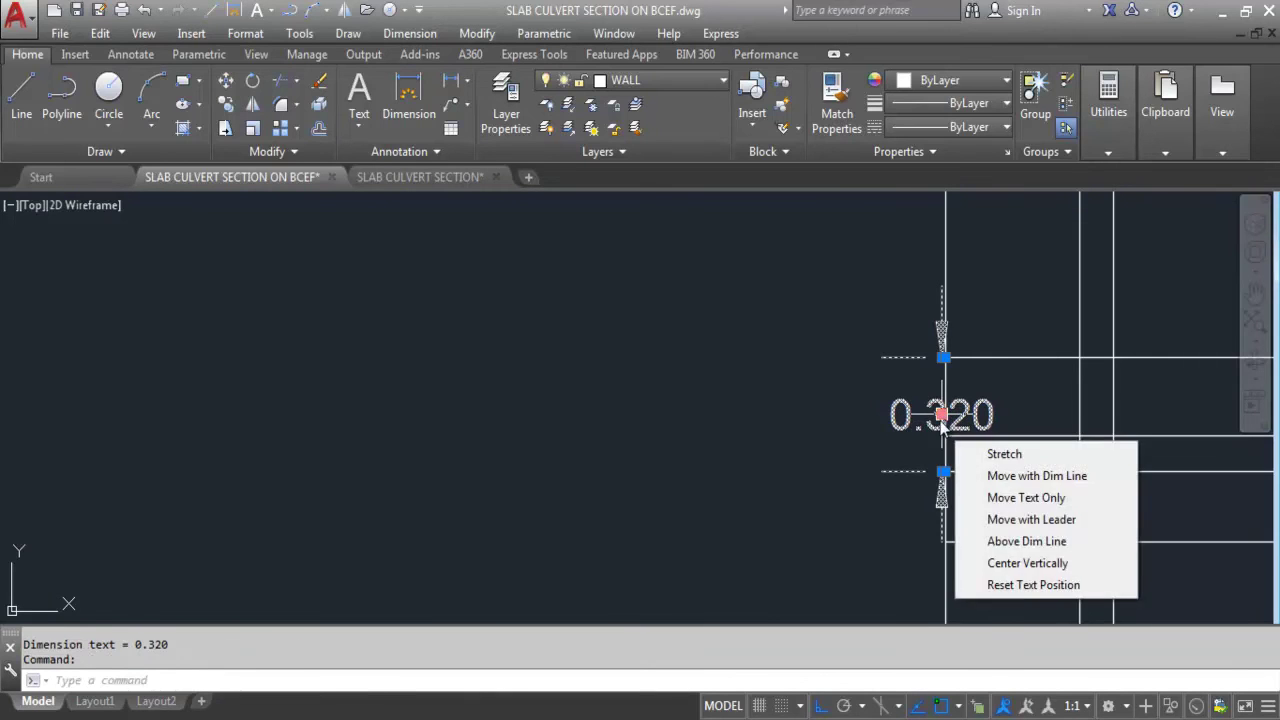
left_click(941, 416)
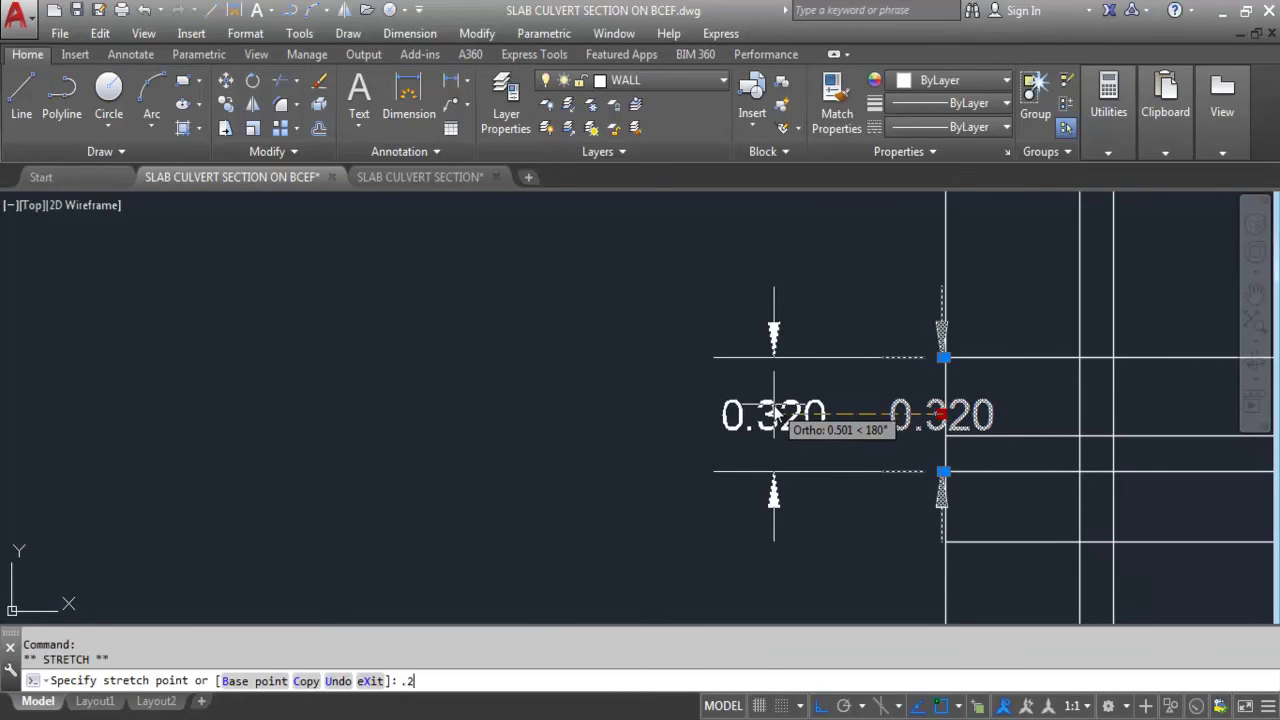
type(".2")
key("Return")
key("Escape")
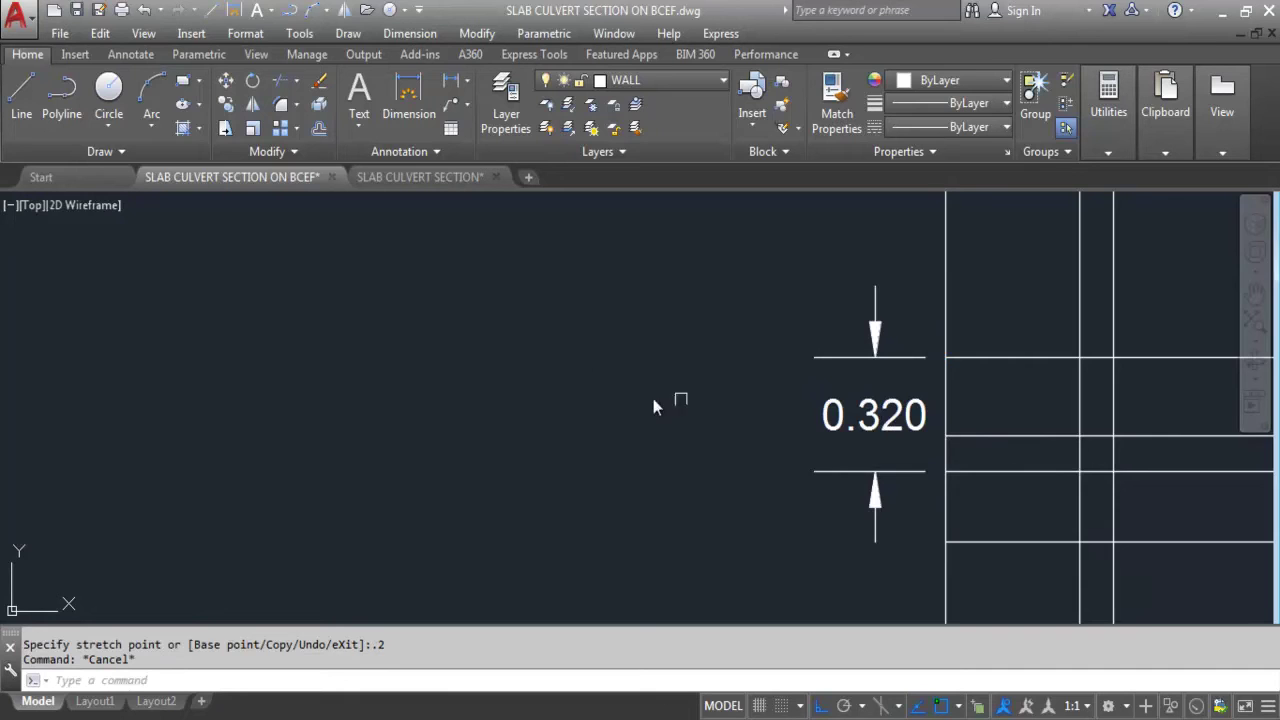
- Trim the left-hand wall's innermost vertical line and its top edge above the 0.320 offset line, forming a stepped top
scroll(570, 412, "down", 2)
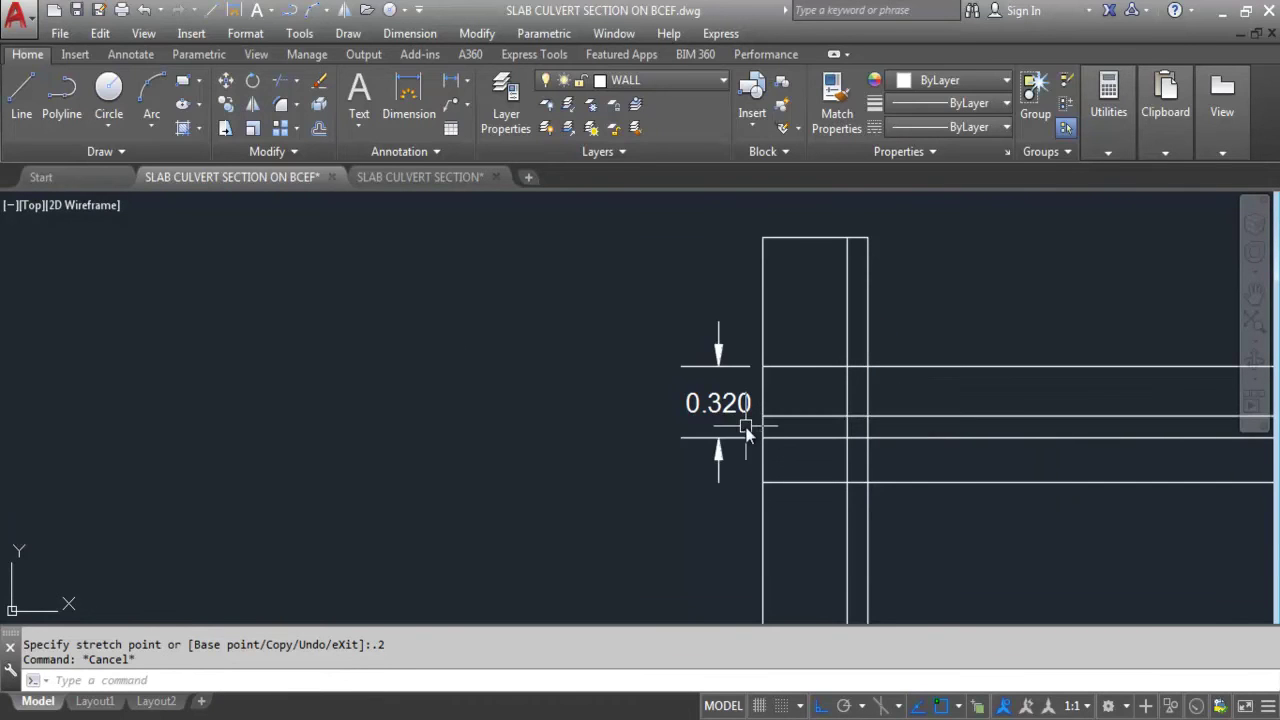
scroll(683, 419, "down", 2)
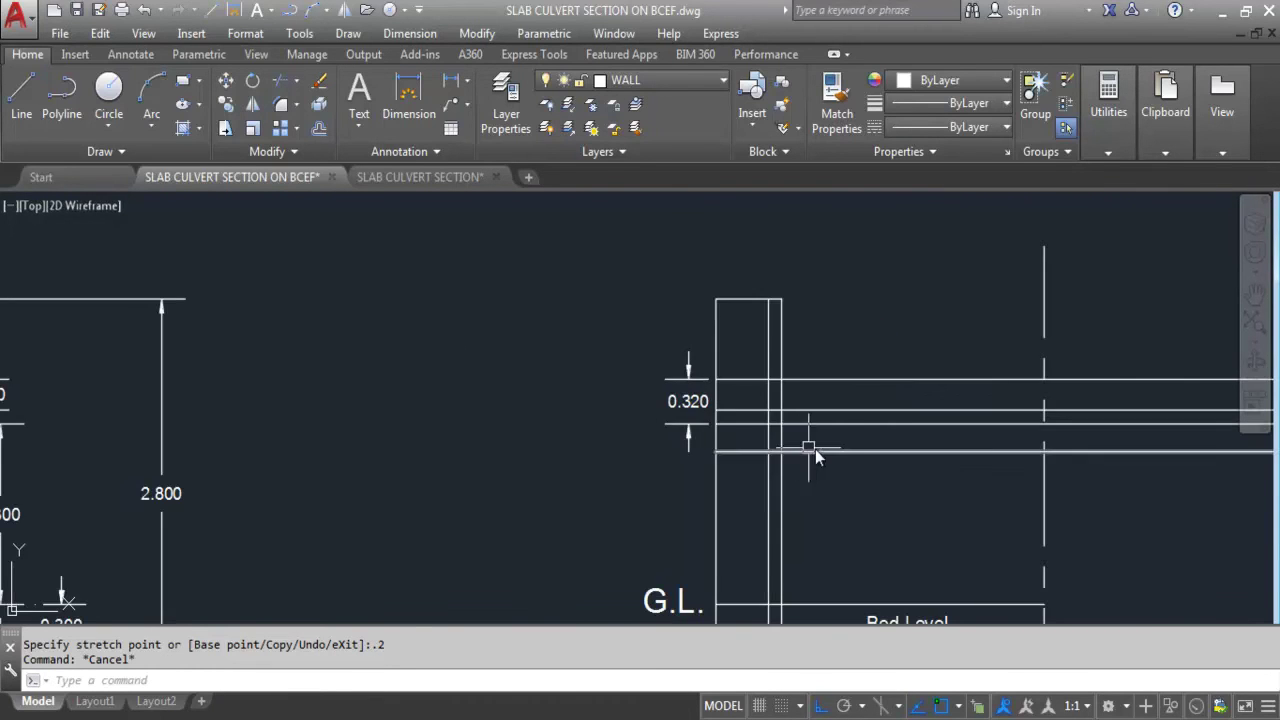
mouse_move(735, 411)
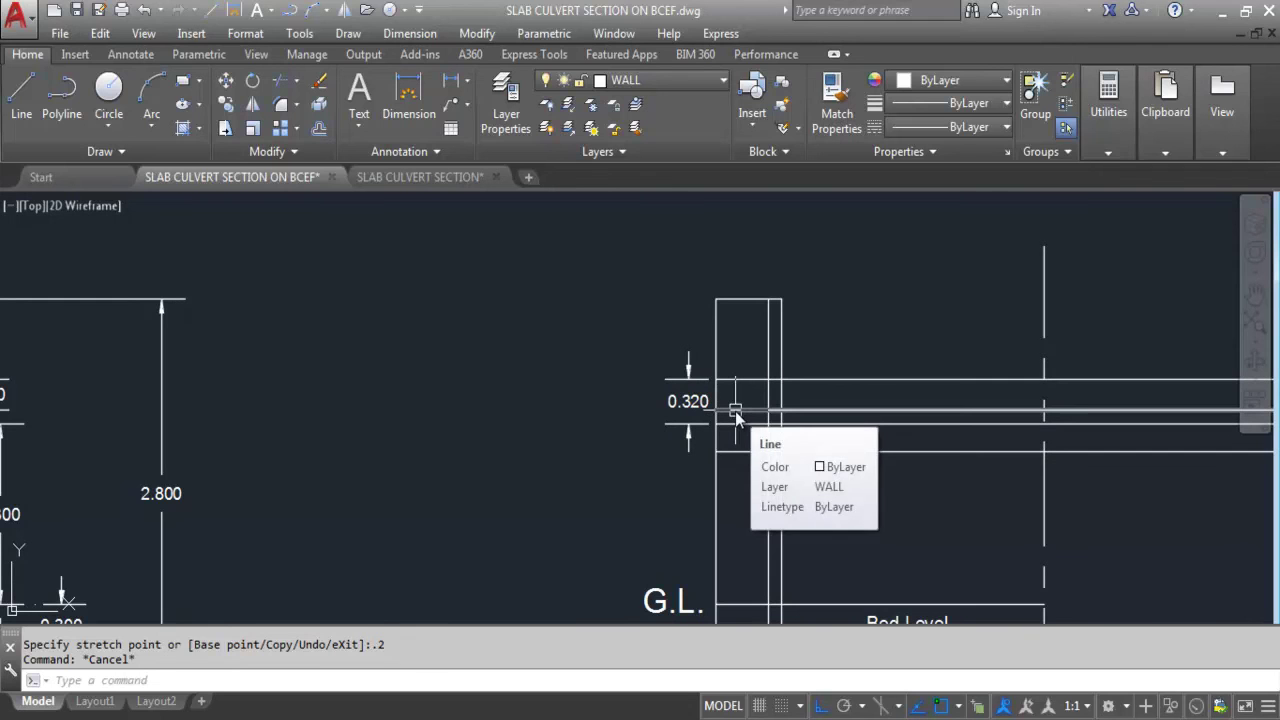
mouse_move(884, 446)
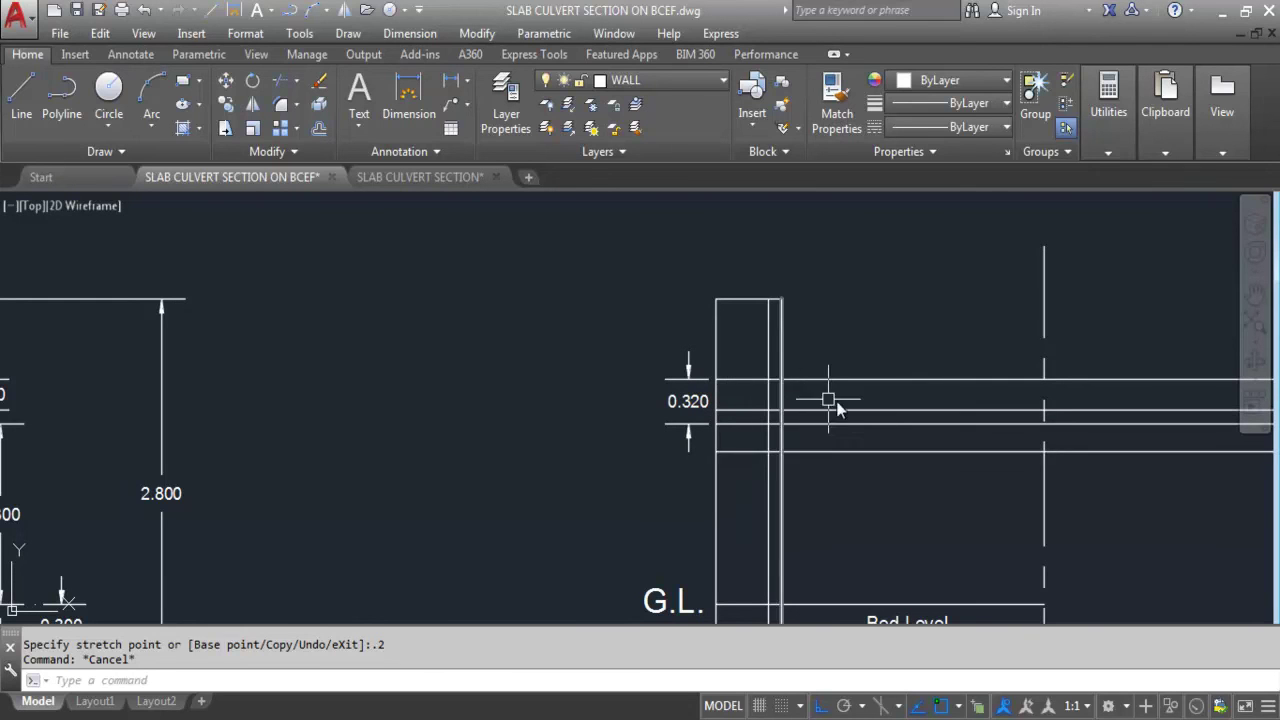
type("T")
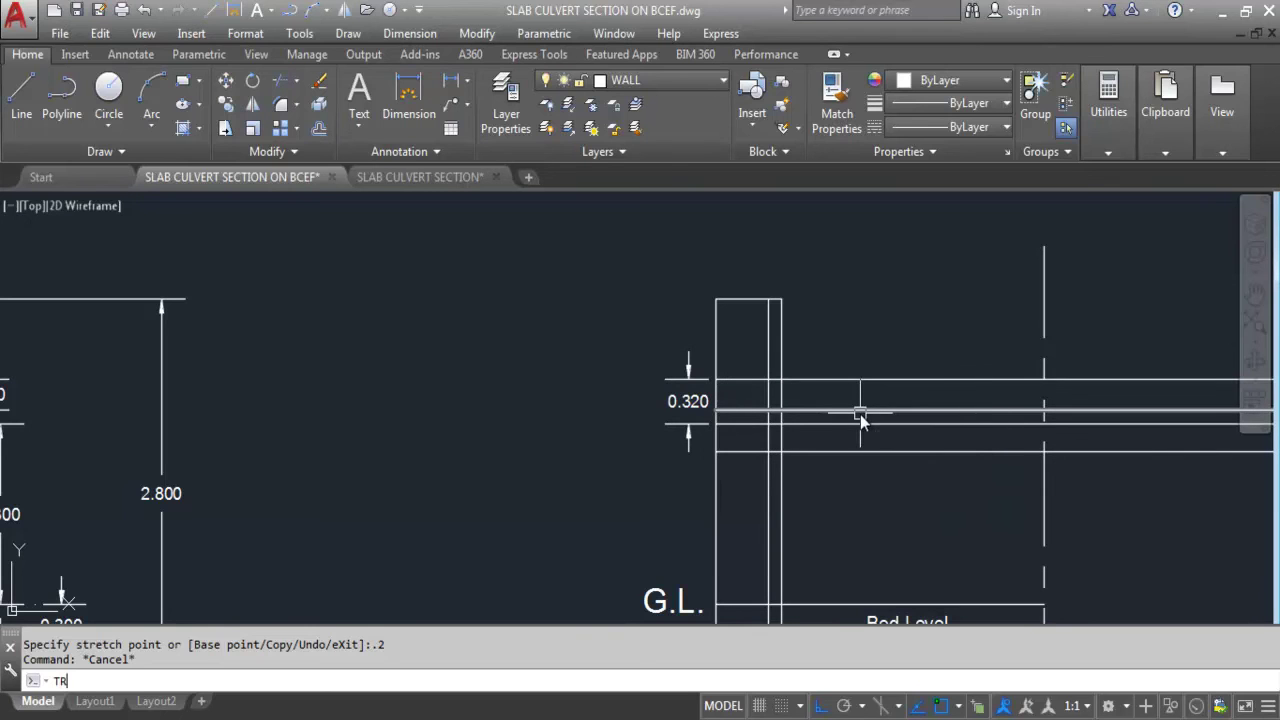
type("R")
key("Return")
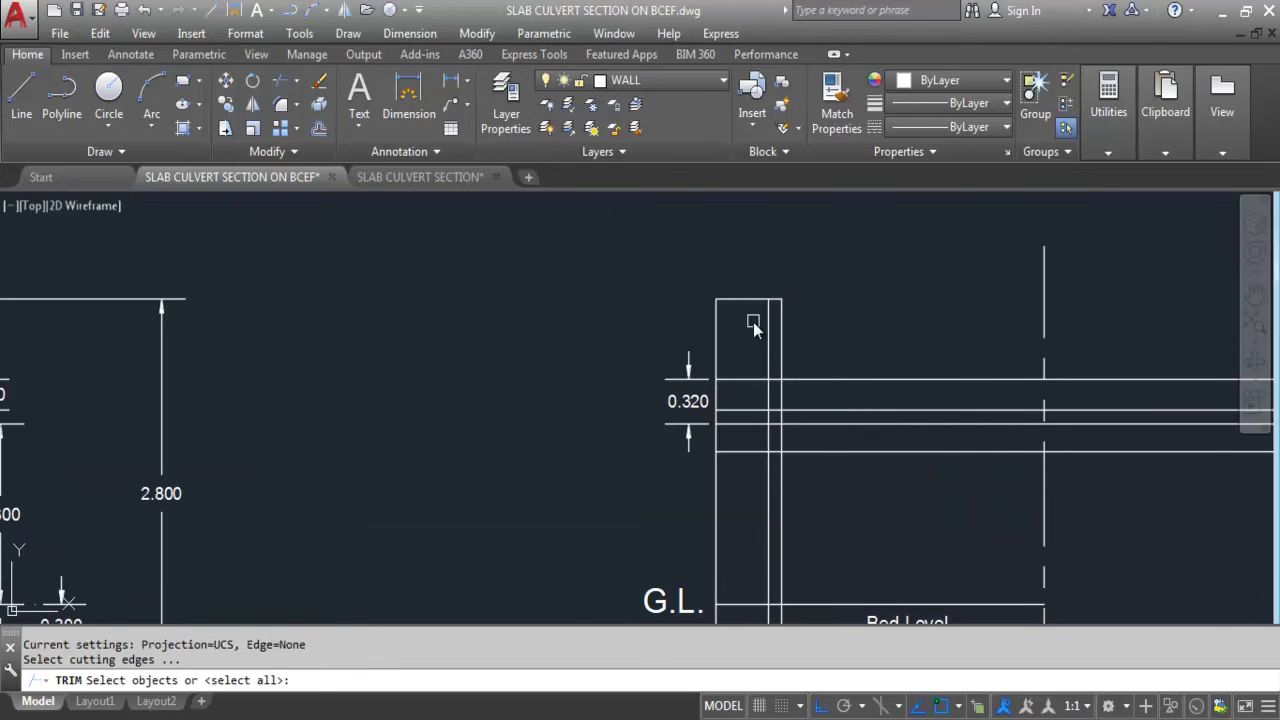
key("Return")
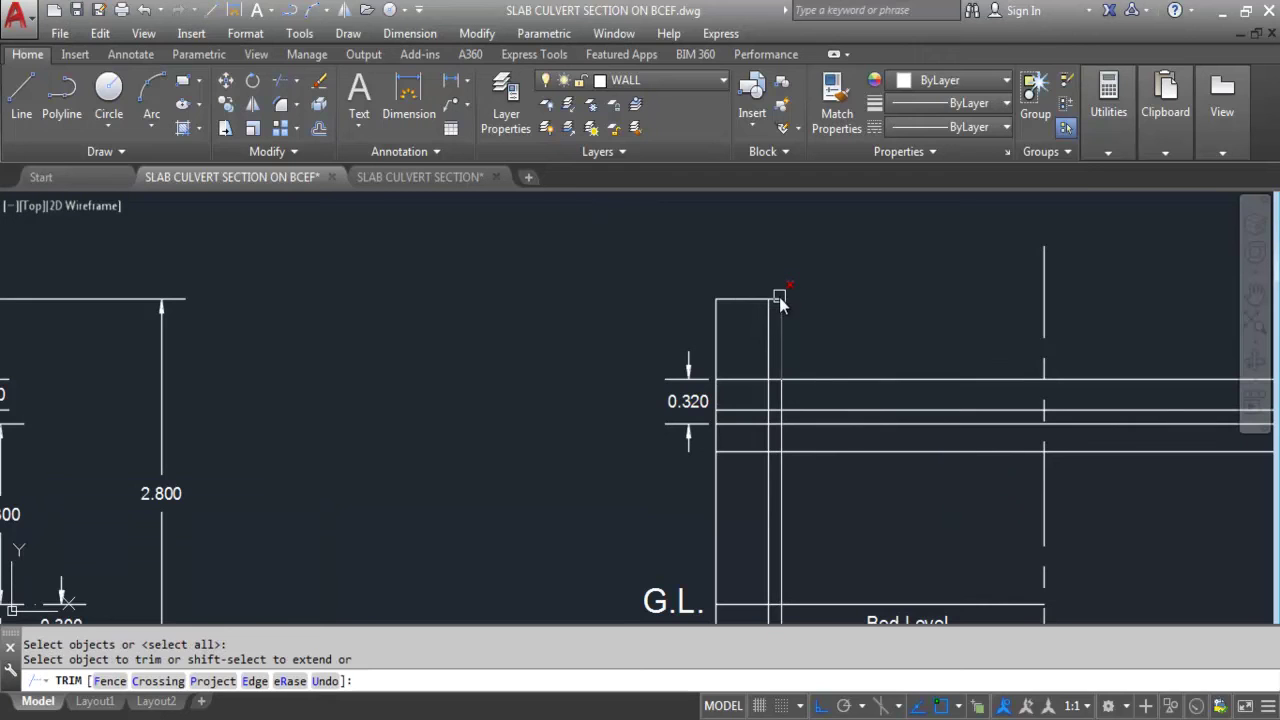
left_click(783, 305)
left_click(787, 298)
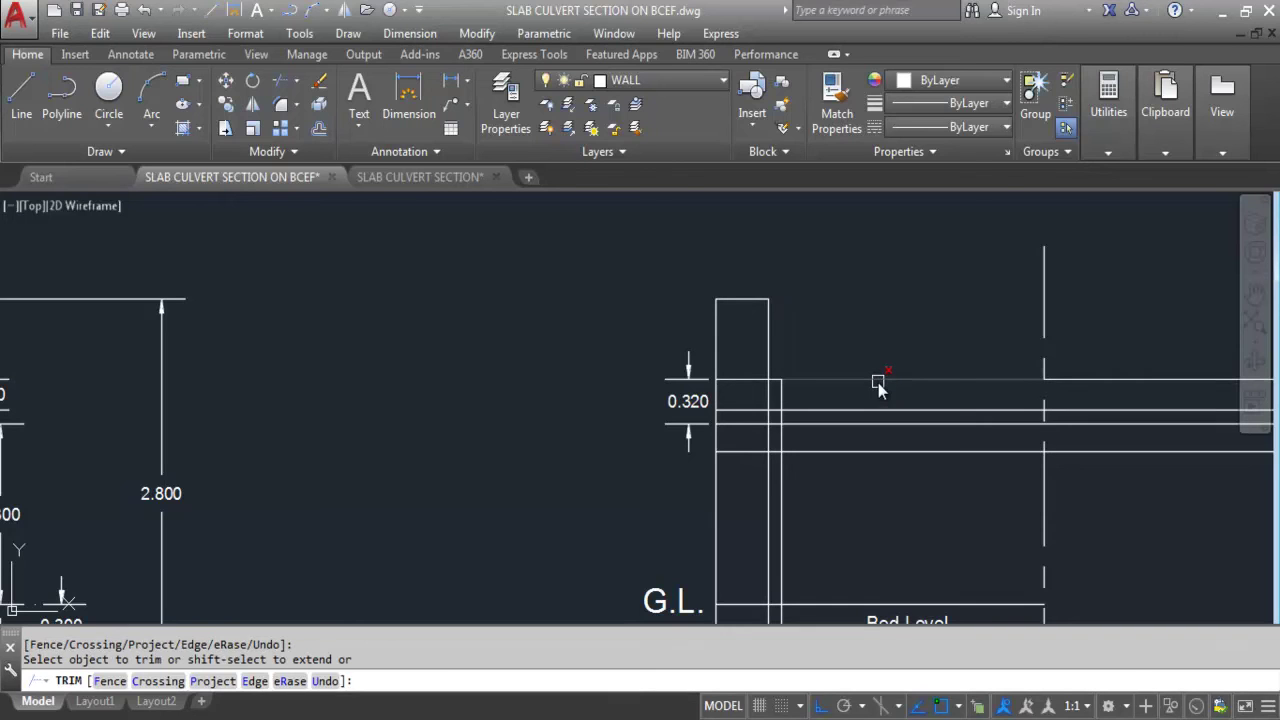
- Trim the 0.320 offset line between wall and centre line and inside the left-hand wall, plus the inner vertical line just below the step
left_click(878, 383)
left_click(707, 400)
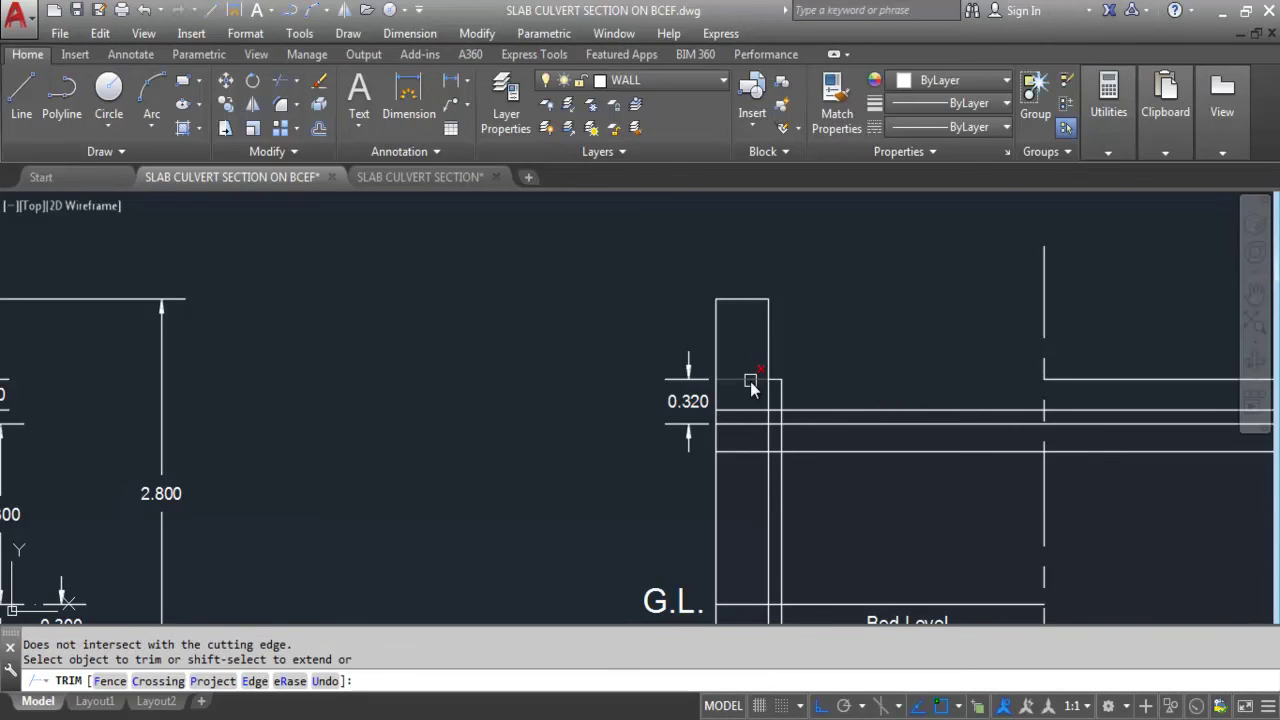
left_click(750, 381)
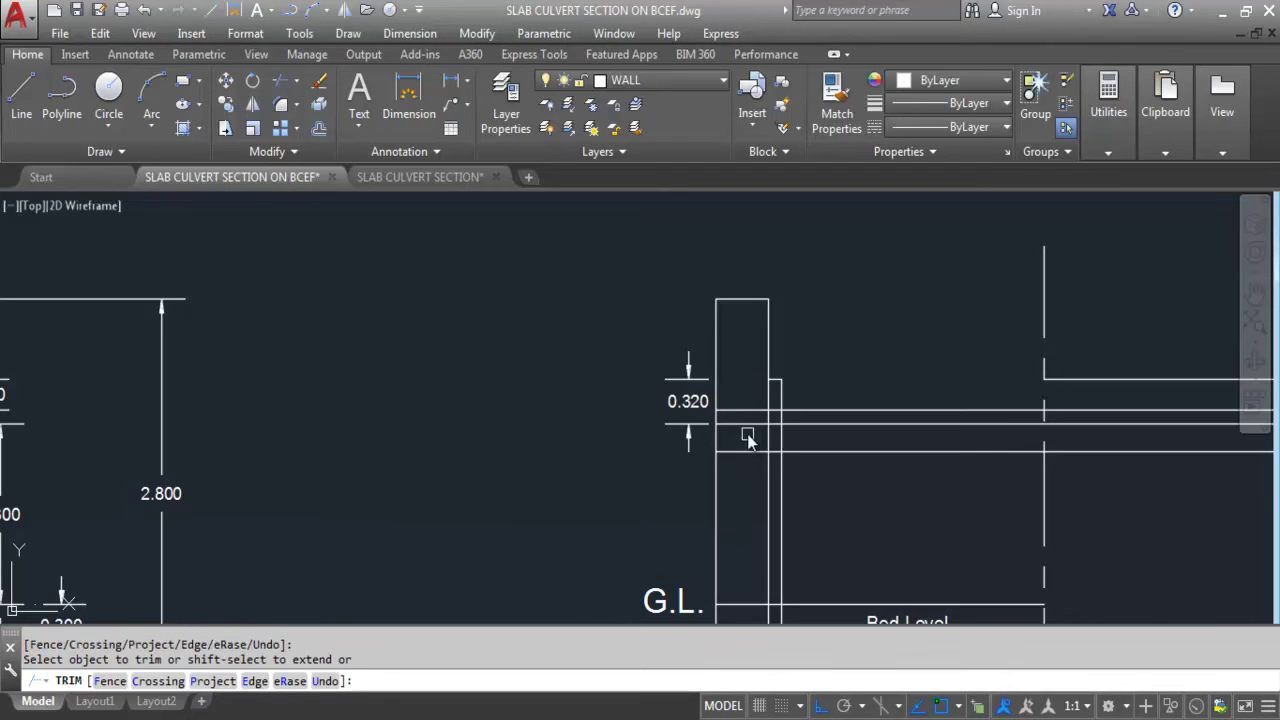
scroll(763, 394, "up", 2)
left_click(770, 393)
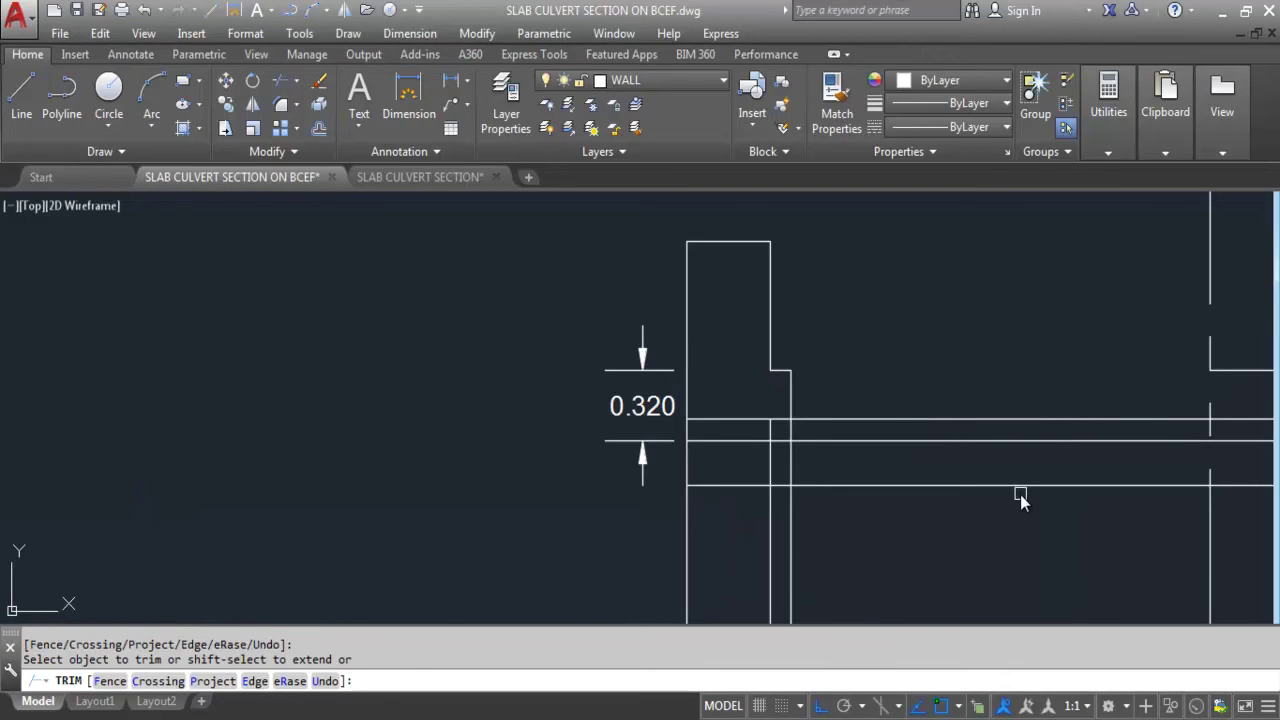
- Trim the two upper slab lines inside the left-hand wall and the inner vertical line down to the slab's bottom line
scroll(757, 366, "down", 3)
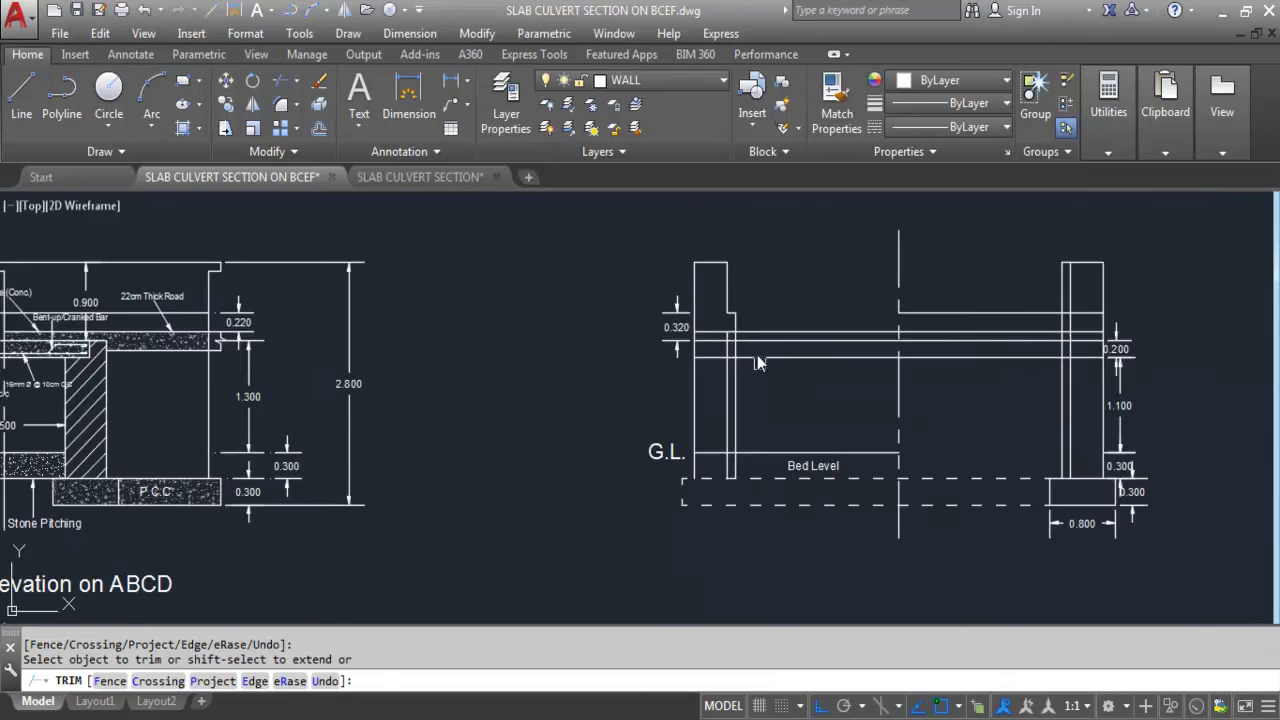
scroll(740, 354, "up", 3)
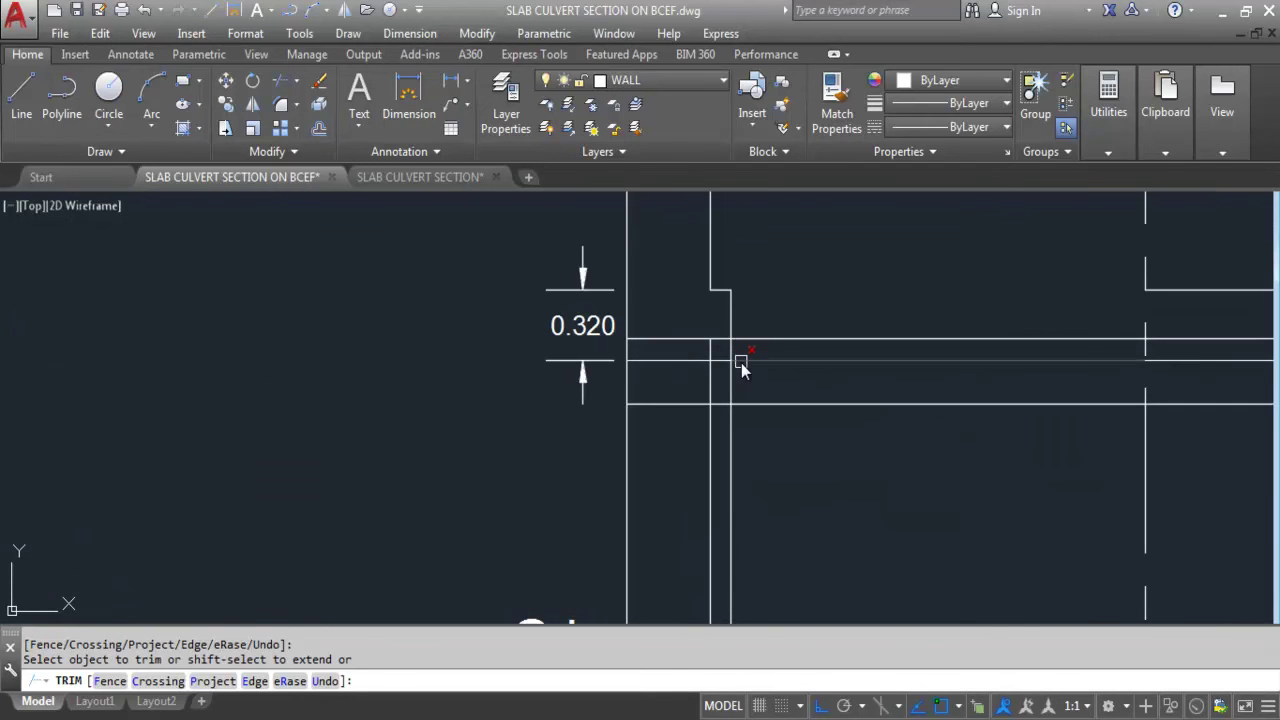
scroll(724, 367, "up", 2)
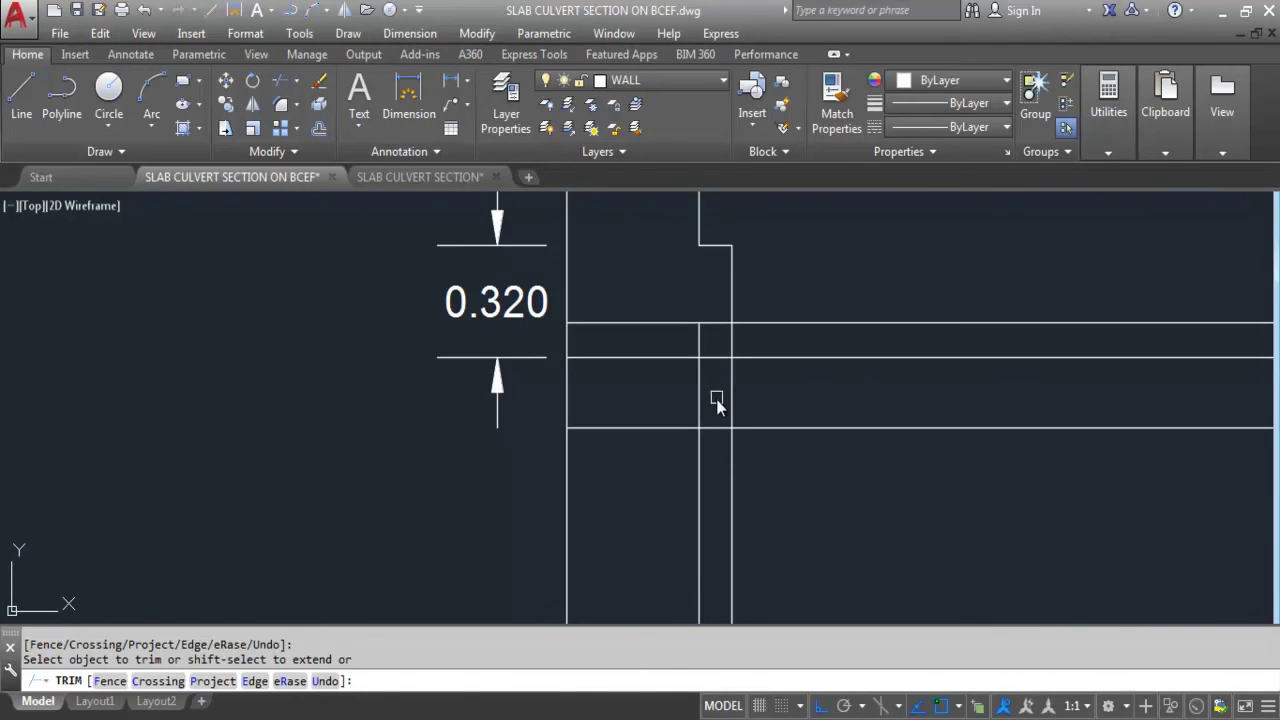
left_click(716, 398)
left_click(660, 310)
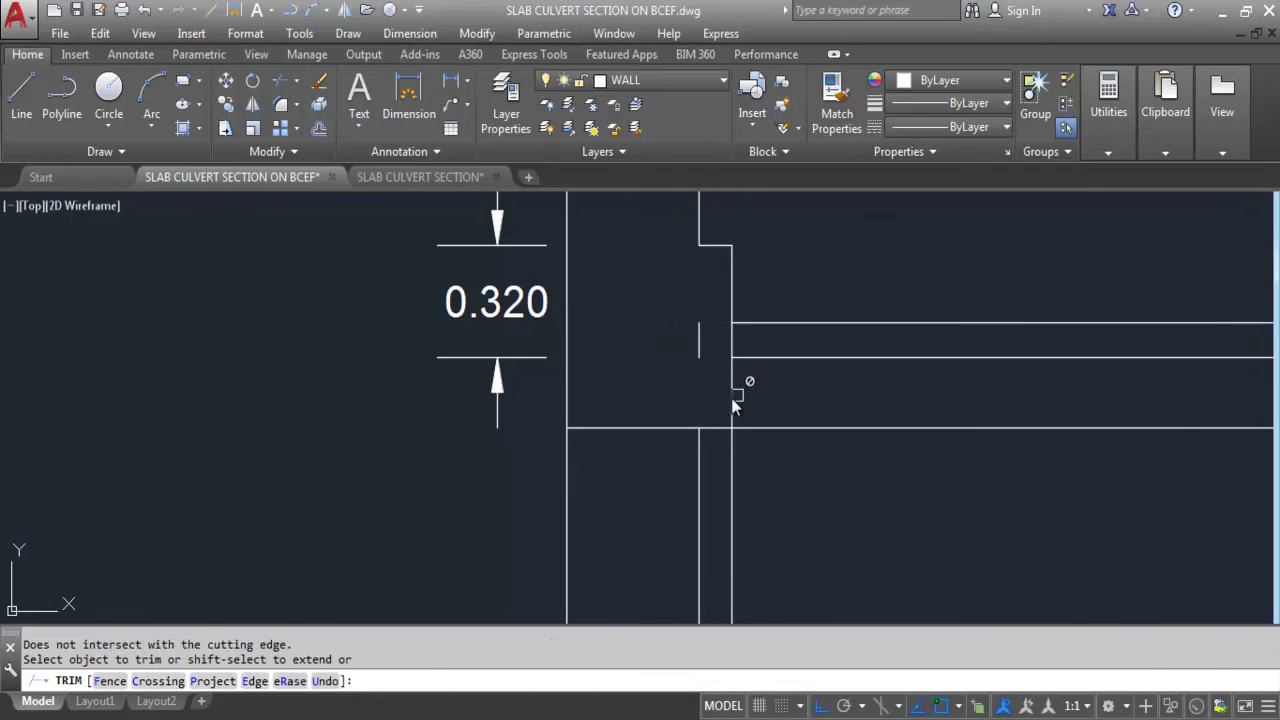
left_click(737, 400)
scroll(700, 406, "down", 1)
key("Escape")
- Erase the two leftover segments of the inner vertical line, between the upper slab lines and below the slab, in the left-hand wall
left_click(677, 350)
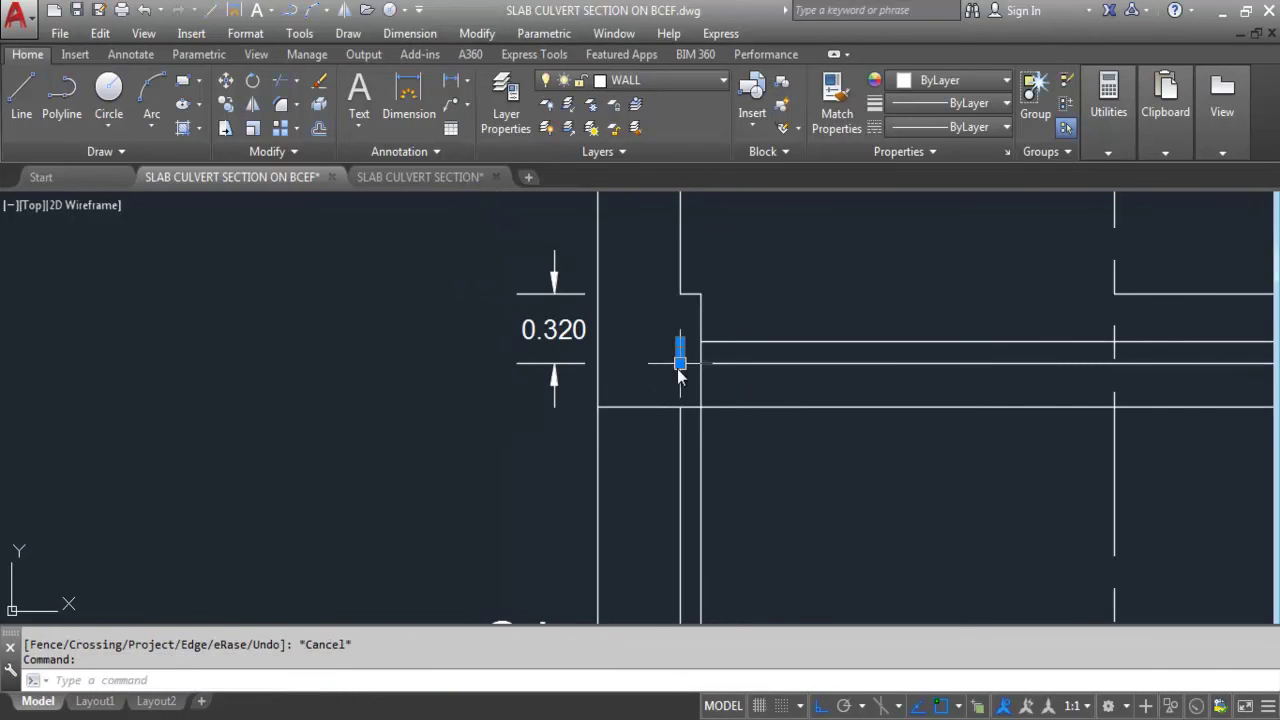
key("Delete")
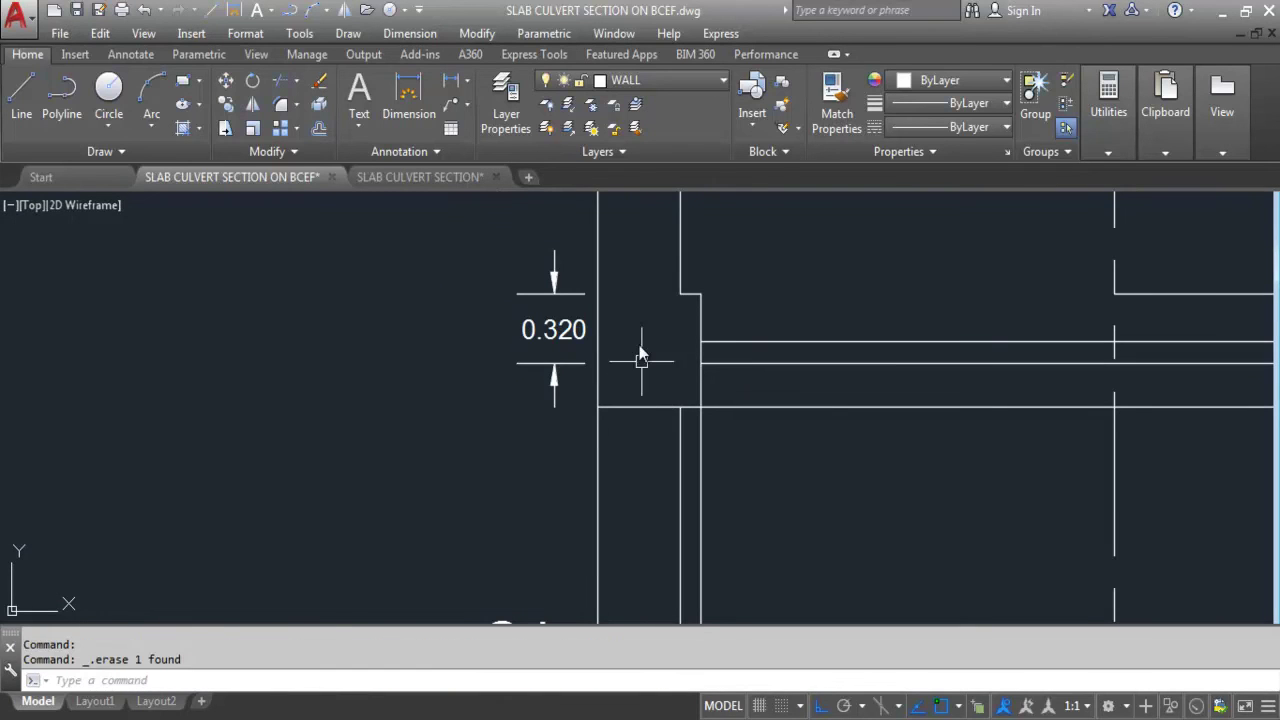
scroll(644, 380, "down", 2)
left_click(665, 407)
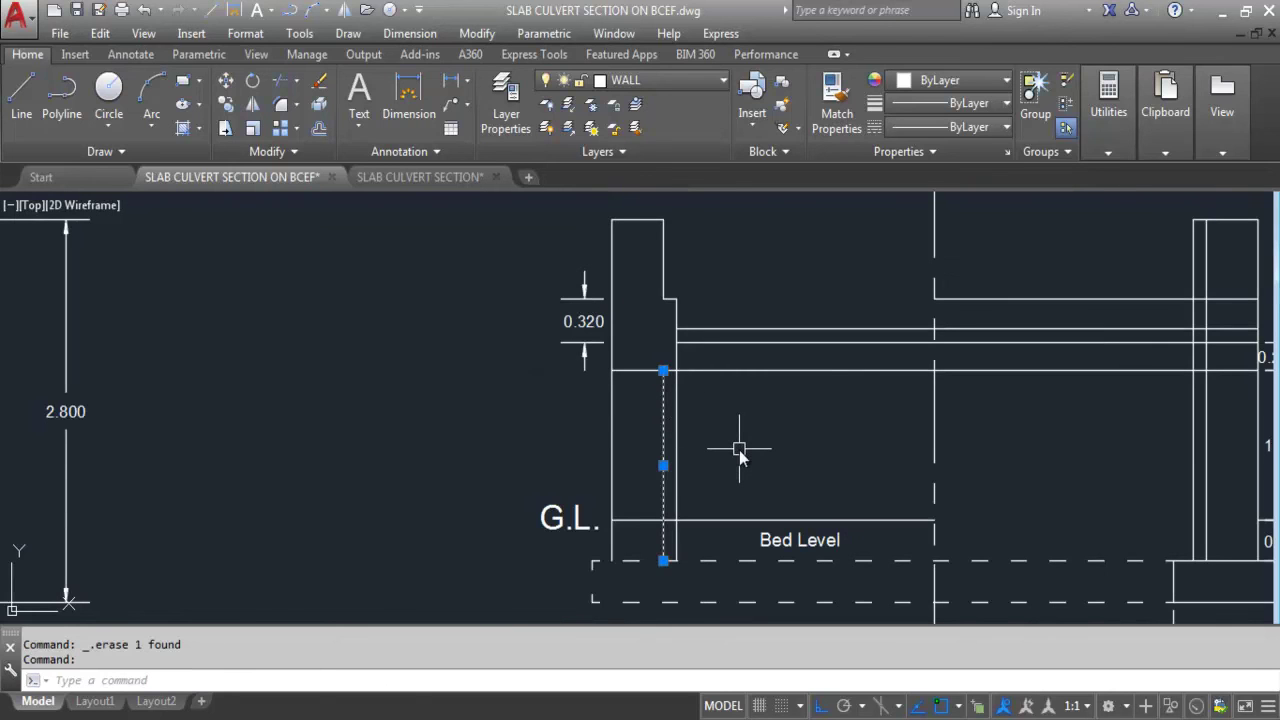
key("Delete")
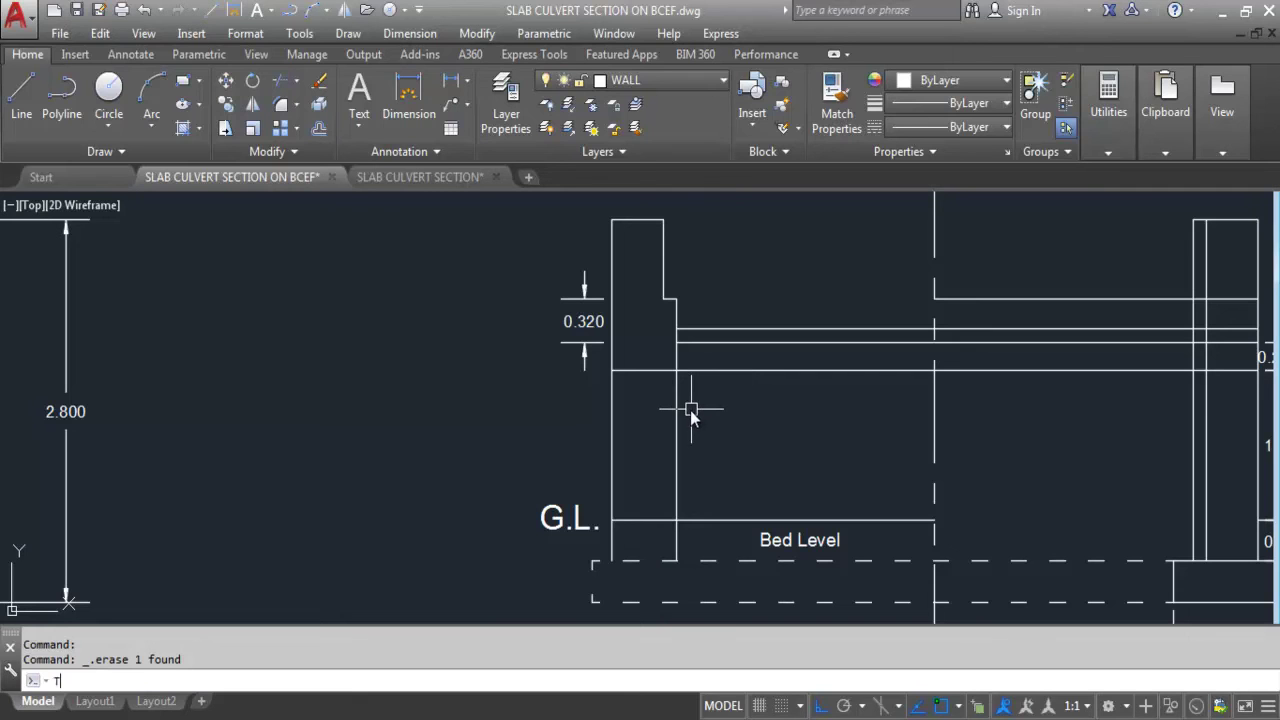
- Trim the left-hand wall's inner vertical line between the slab's bottom line and bed level, and erase its leftover segment below bed level
key("Return")
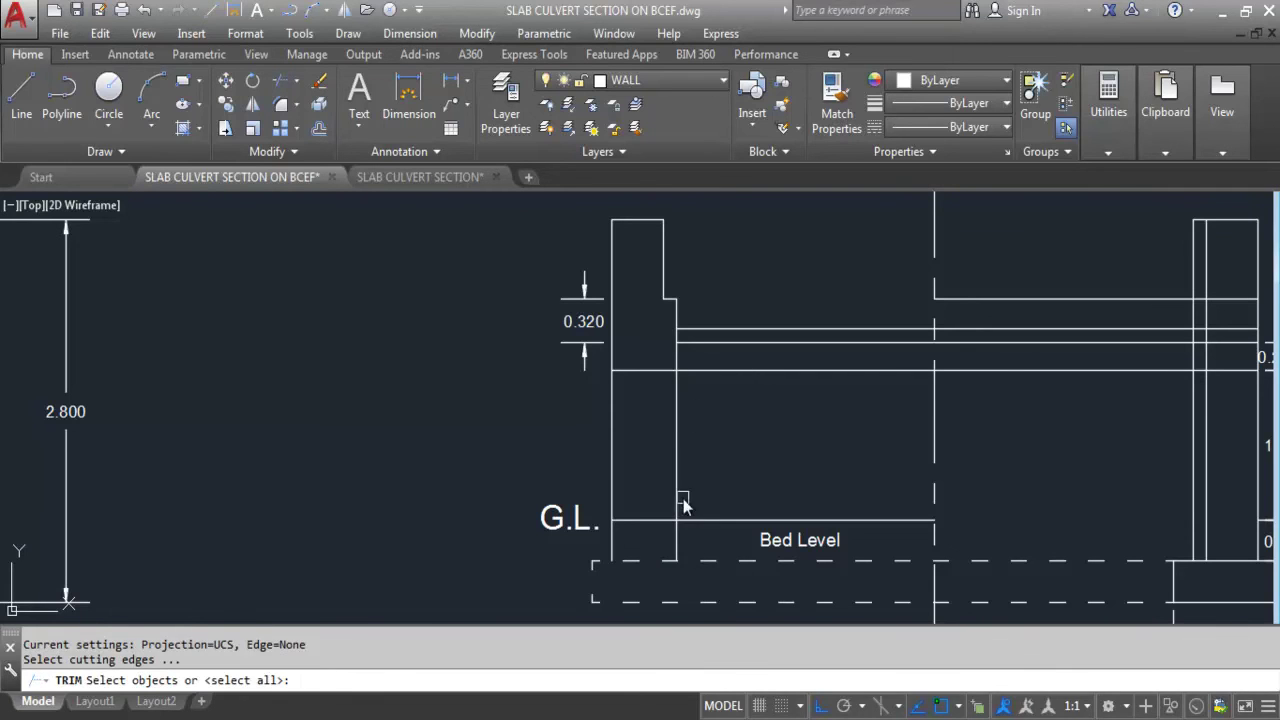
key("Return")
left_click(675, 388)
key("Escape")
left_click(679, 523)
left_click(660, 539)
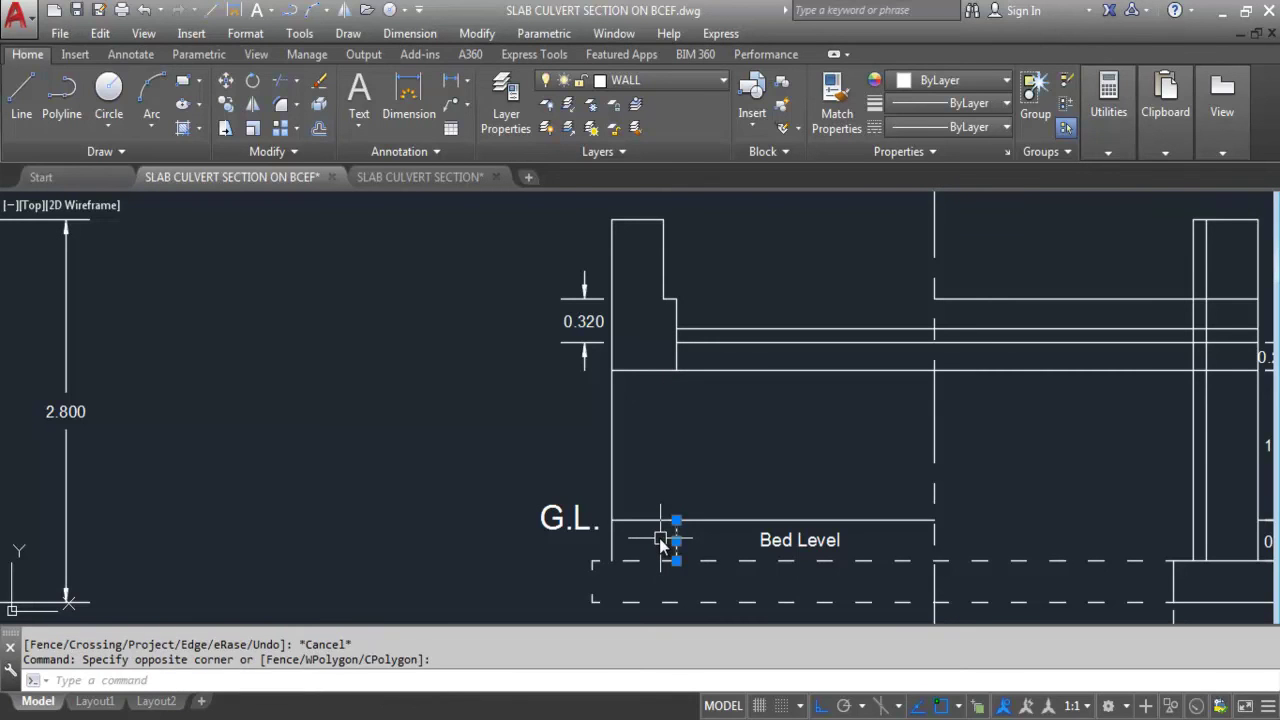
key("Delete")
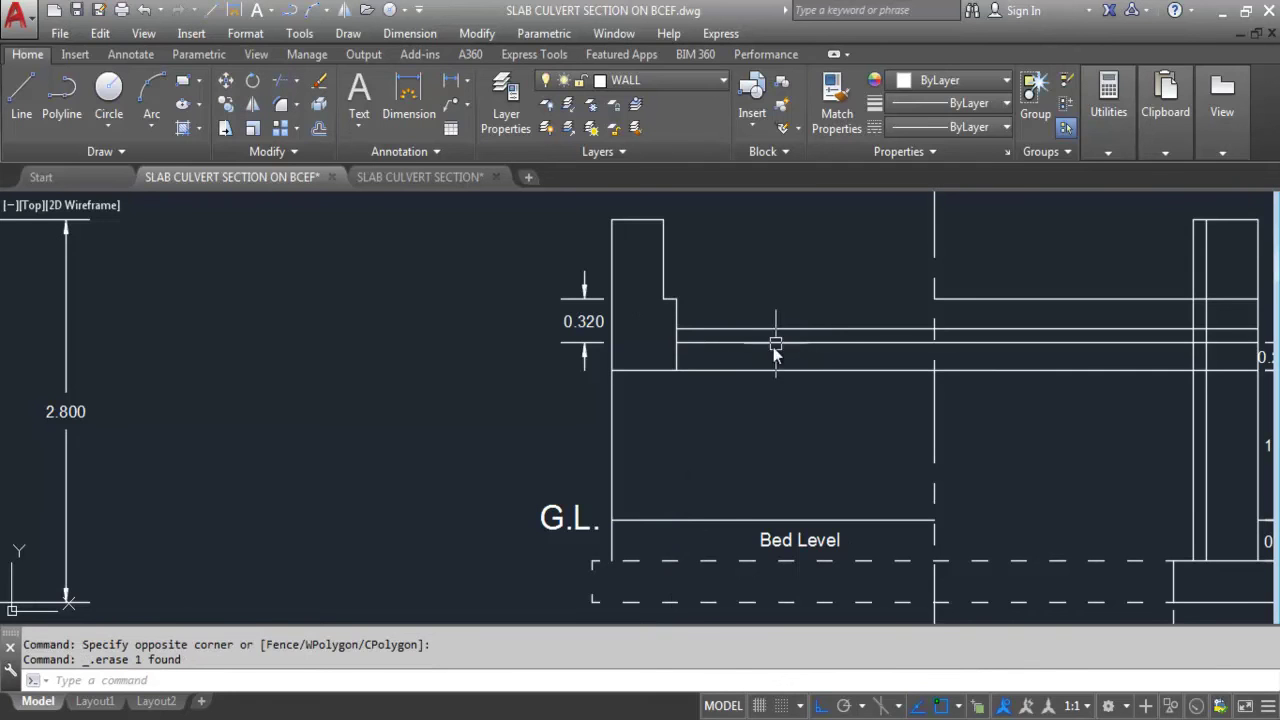
- Extend the slab's top line through the left-hand wall to the wall's outer vertical line
scroll(673, 368, "down", 2)
scroll(1000, 360, "up", 2)
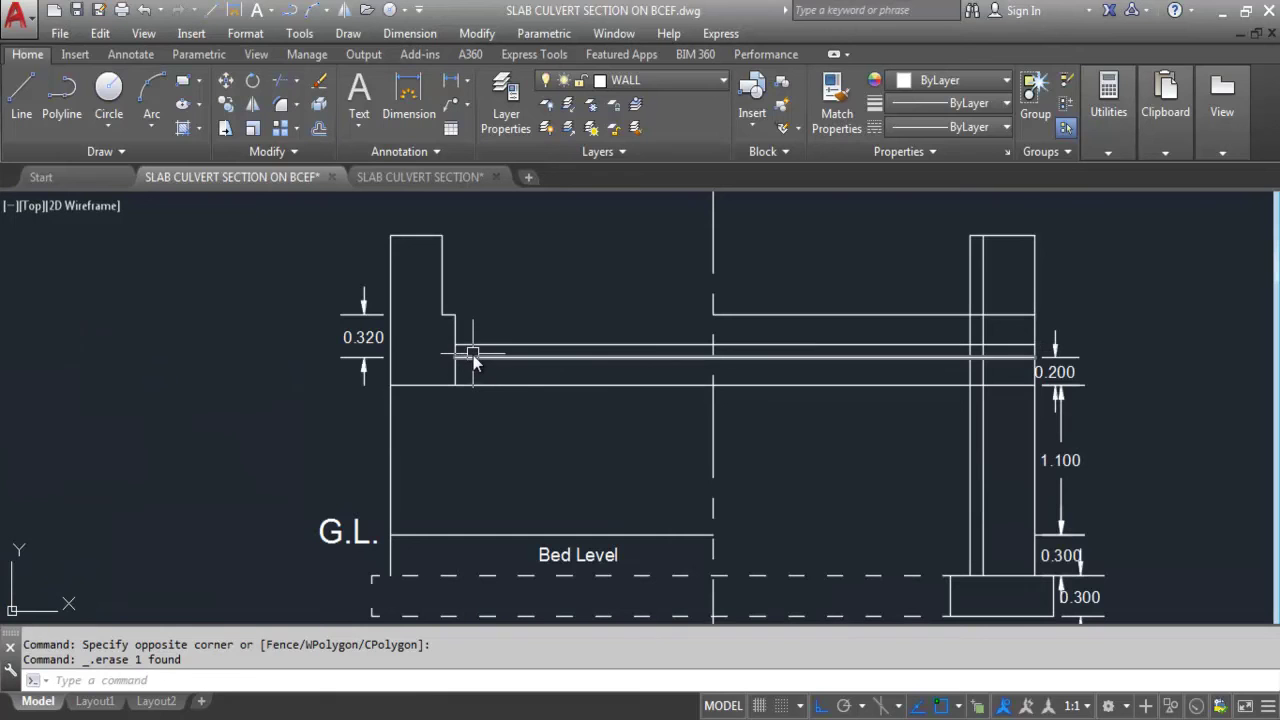
type("ex")
key("Return")
left_click(389, 372)
key("Return")
left_click(533, 358)
left_click(531, 357)
key("Escape")
- Trim the left-hand wall's inner vertical line between the slab's top and bottom lines
type("tr")
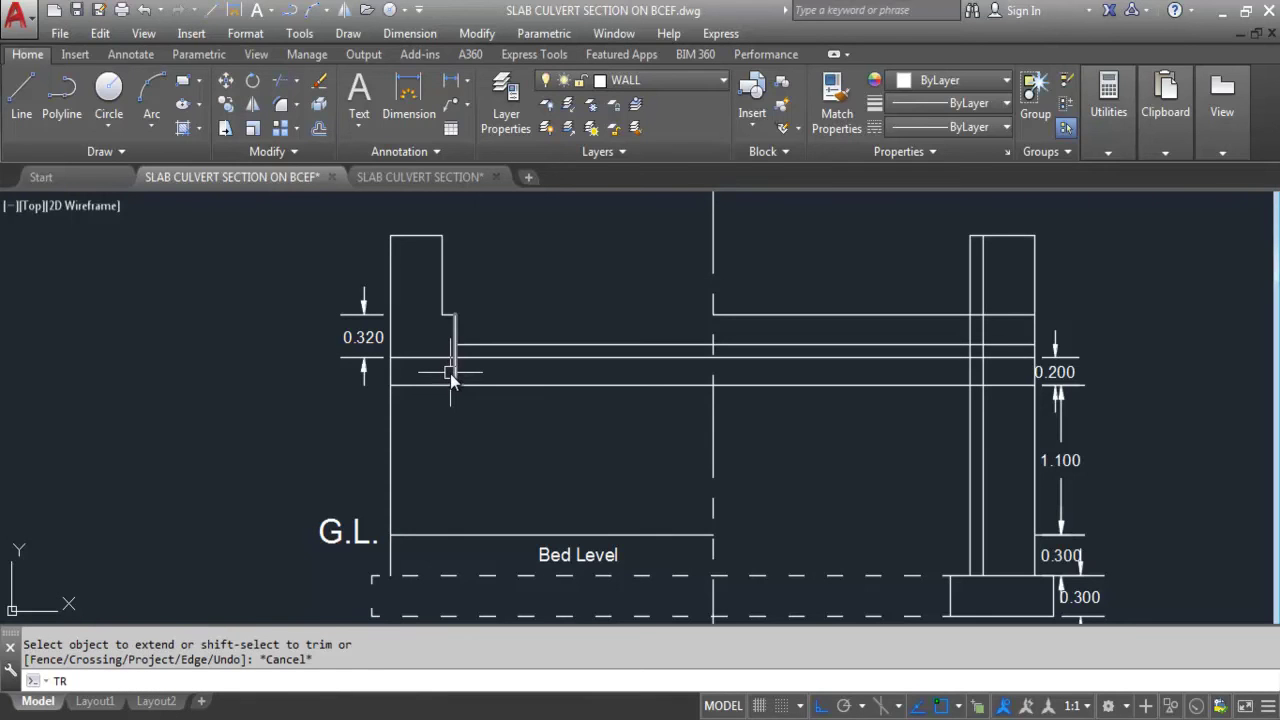
key("Return")
key("Return")
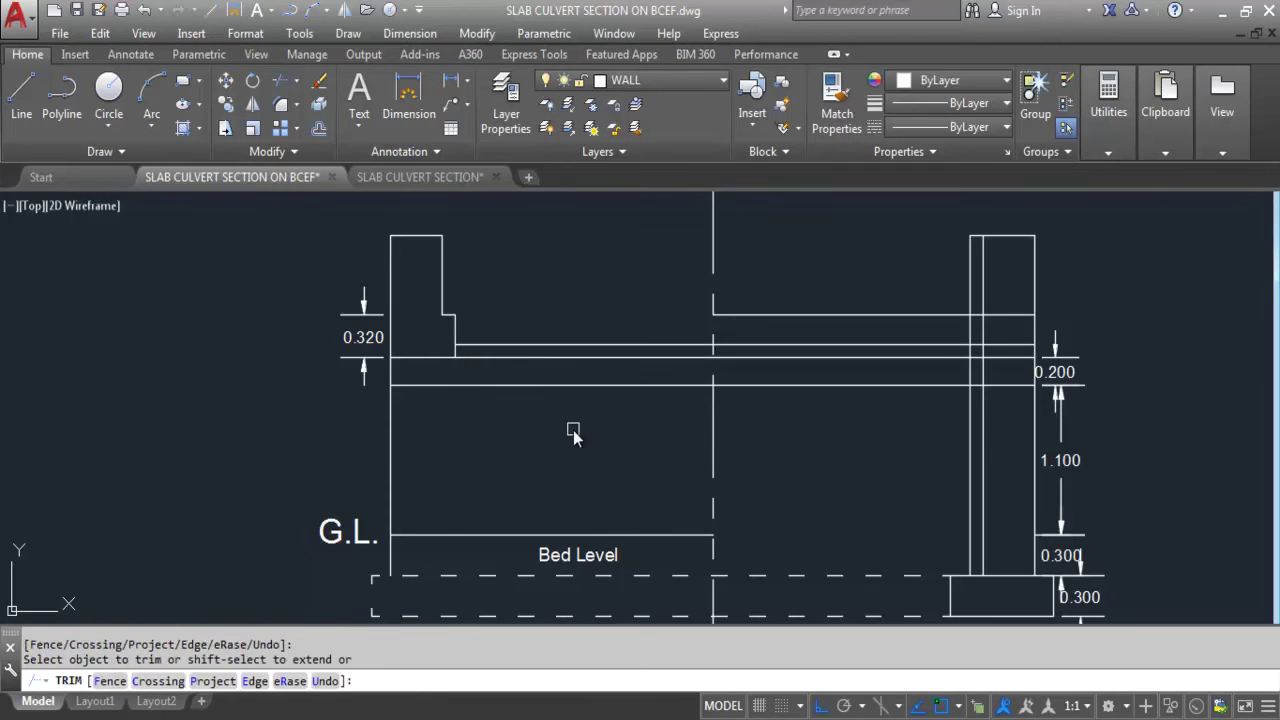
key("Escape")
scroll(694, 503, "down", 2)
scroll(534, 397, "up", 4)
scroll(500, 347, "down", 3)
scroll(535, 365, "up", 3)
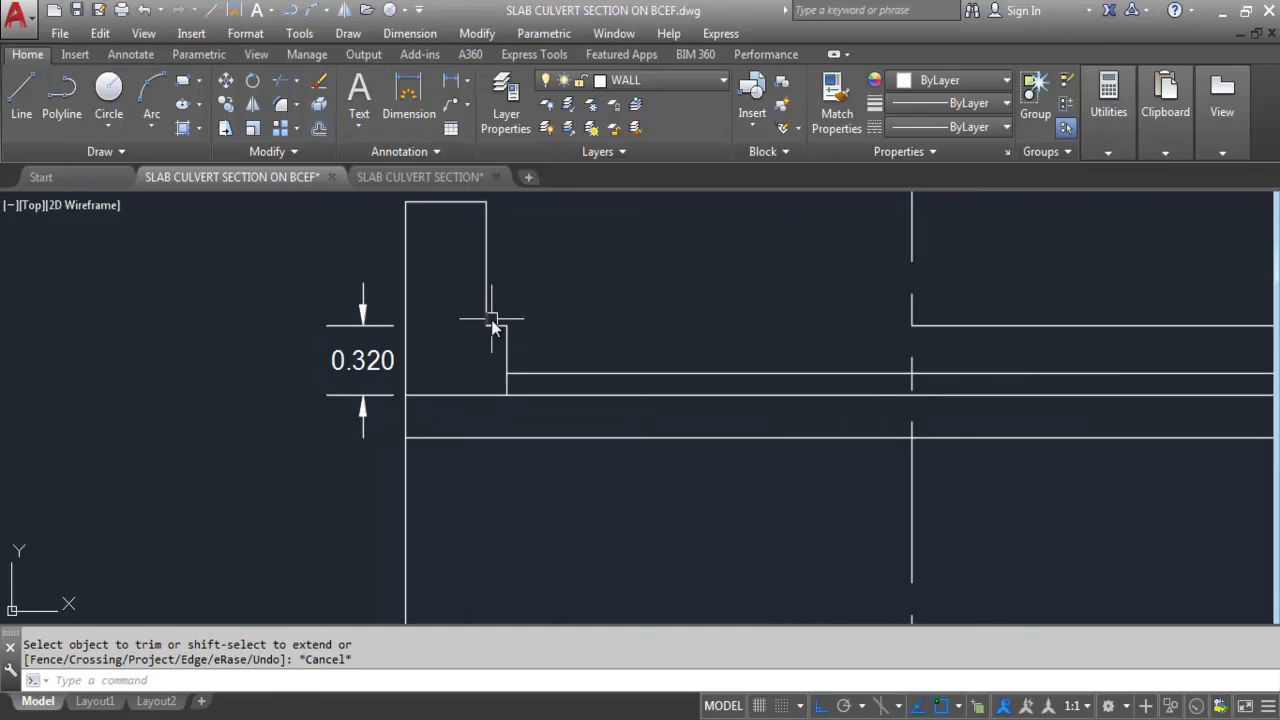
left_click(182, 80)
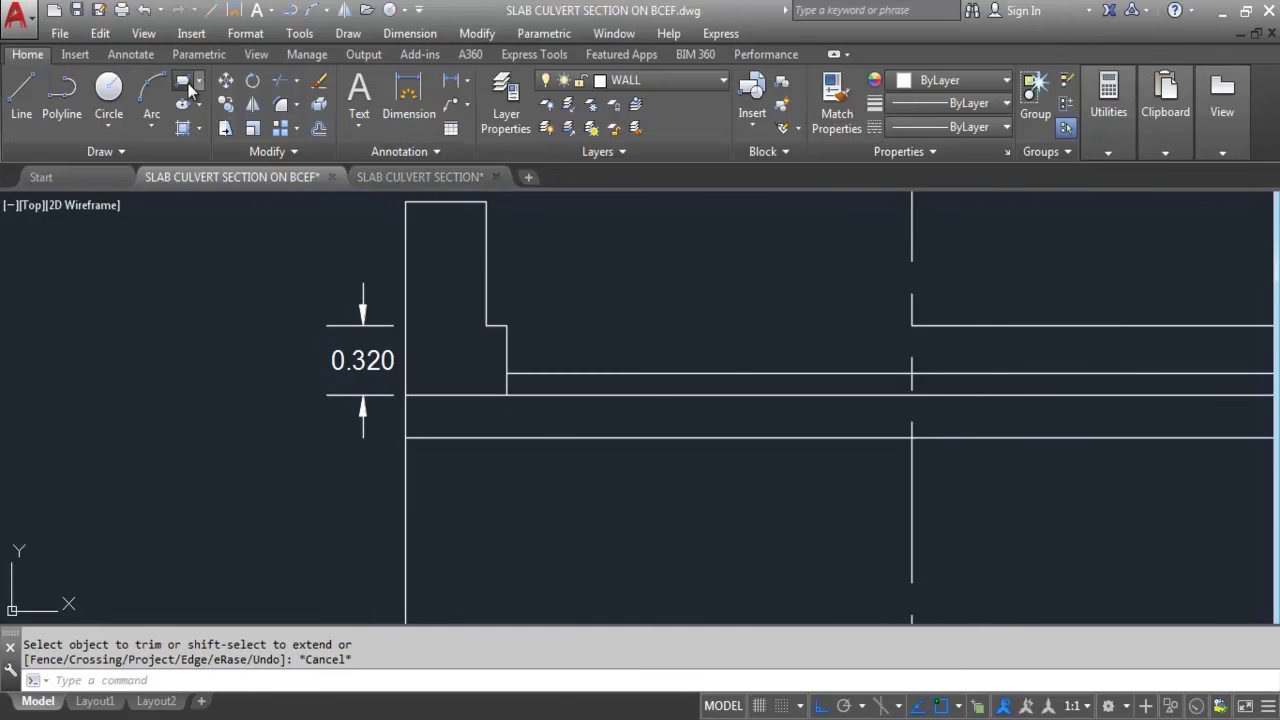
left_click(507, 325)
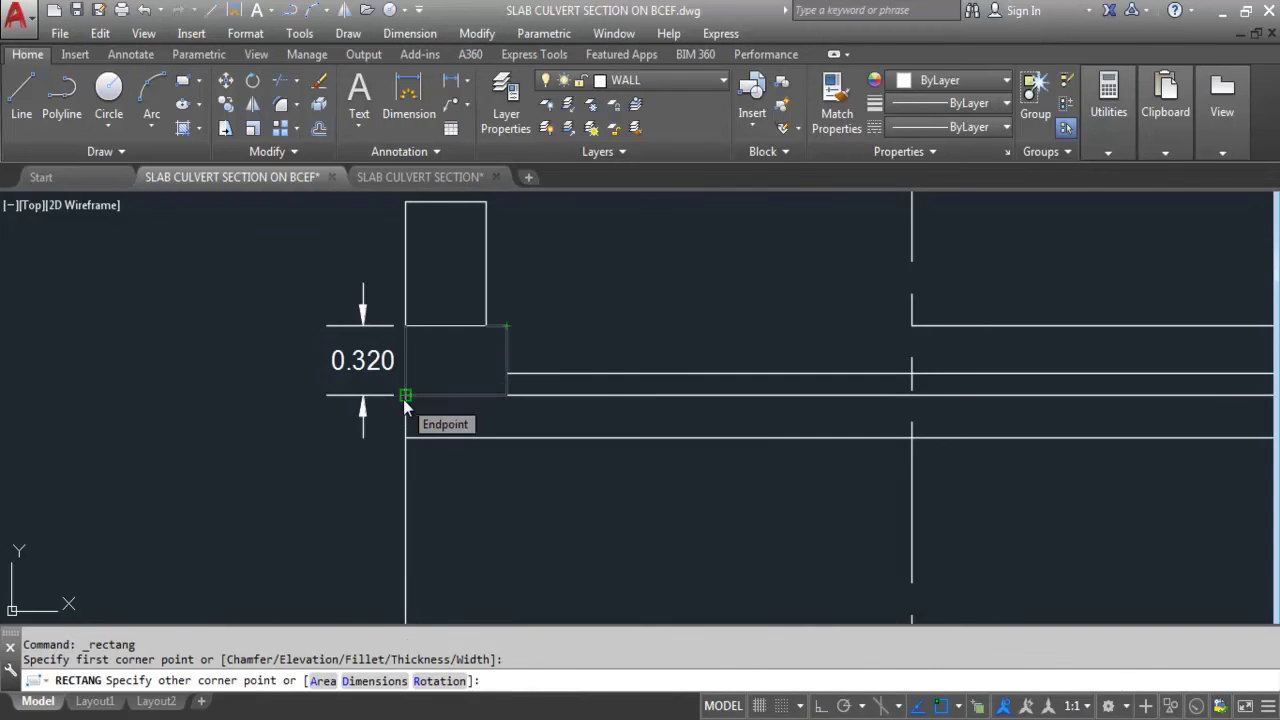
key("Escape")
- Offset the left-hand wall's top edge 0.1 downward to form the coping's underside
scroll(583, 372, "down", 5)
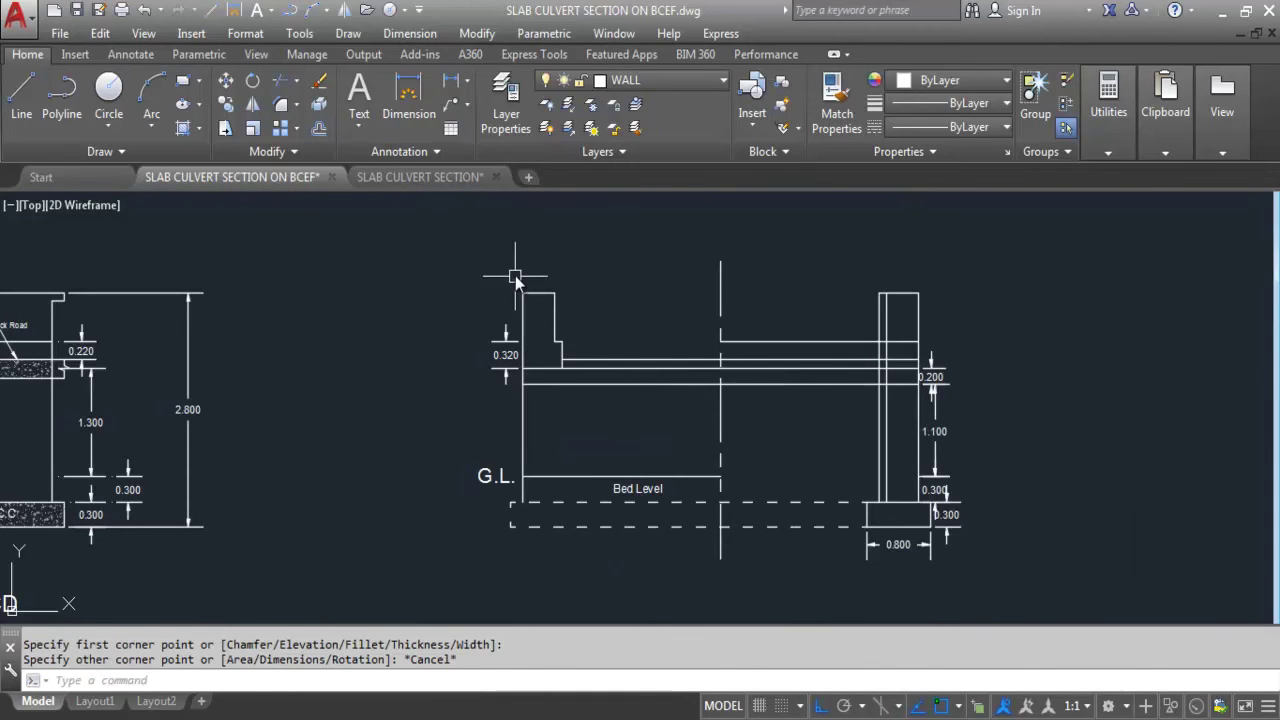
scroll(518, 273, "up", 4)
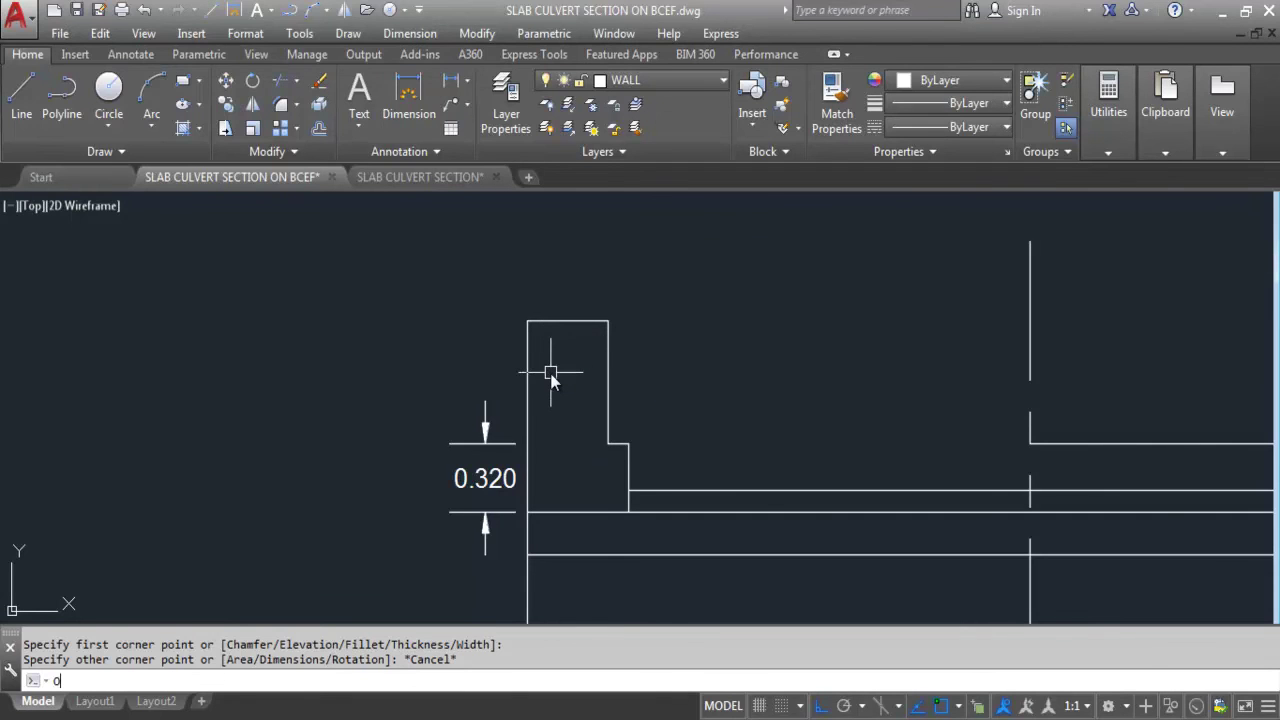
key("Return")
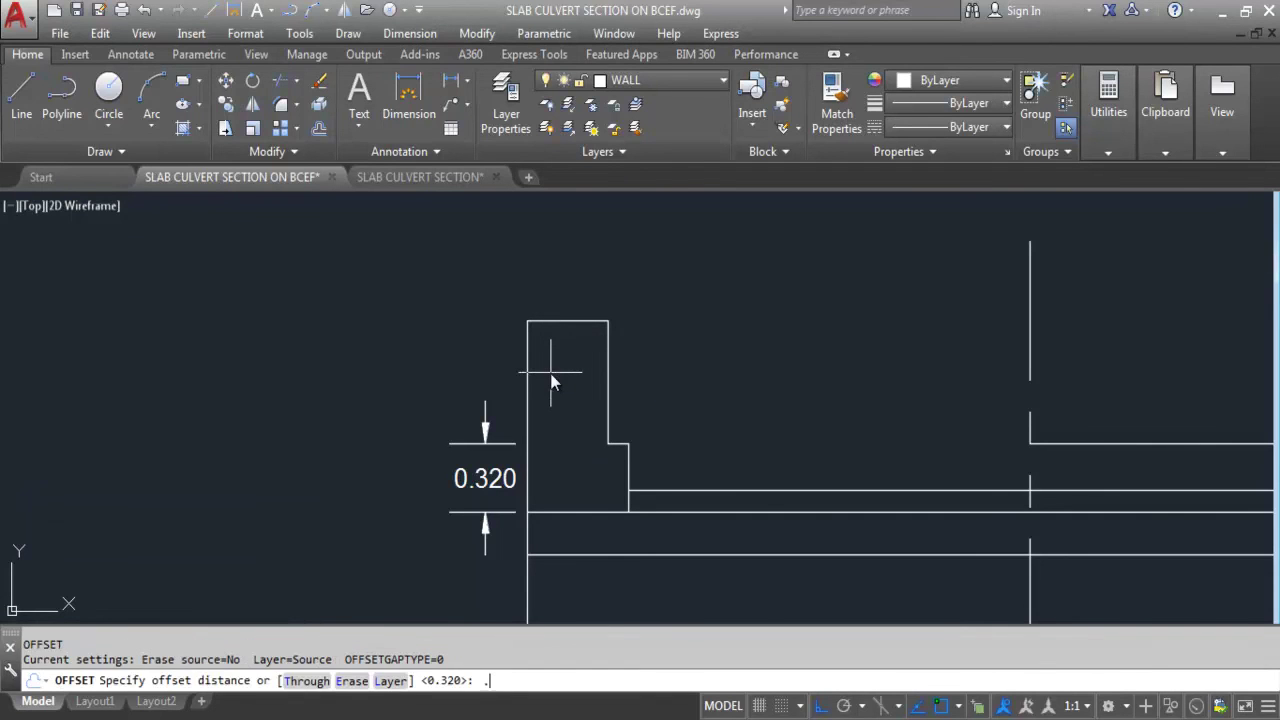
key("Return")
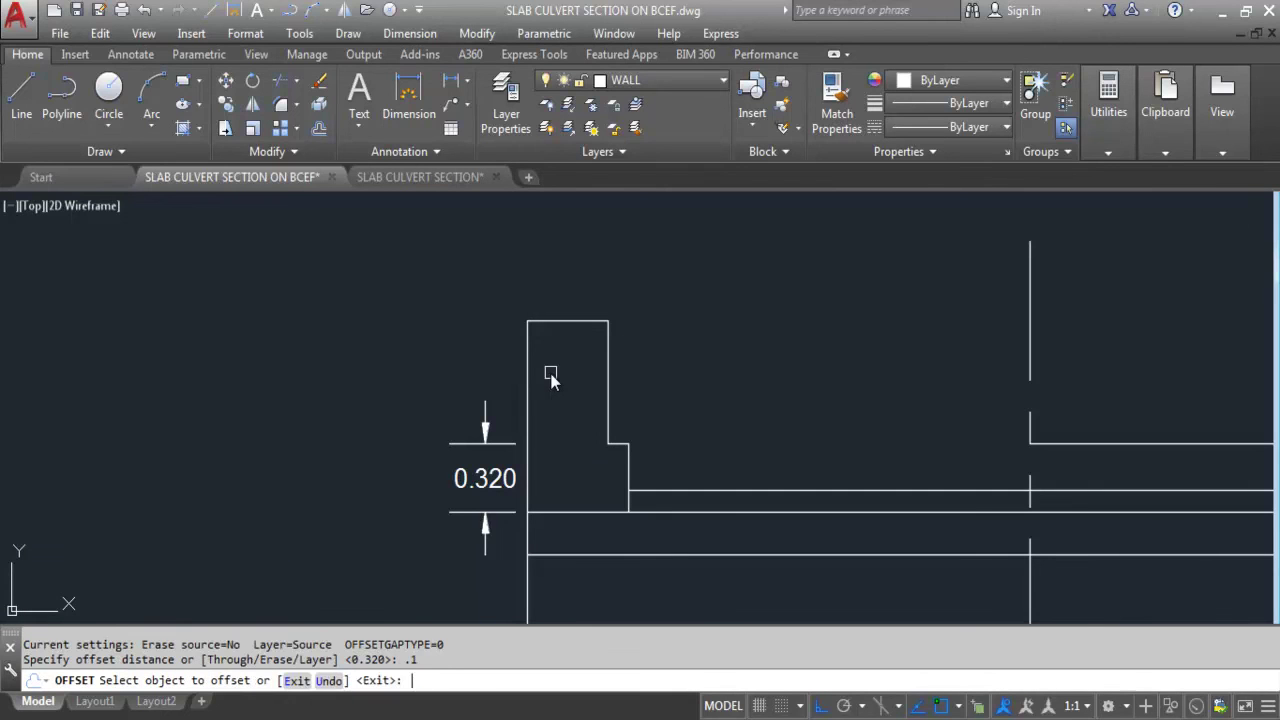
left_click(557, 322)
left_click(554, 394)
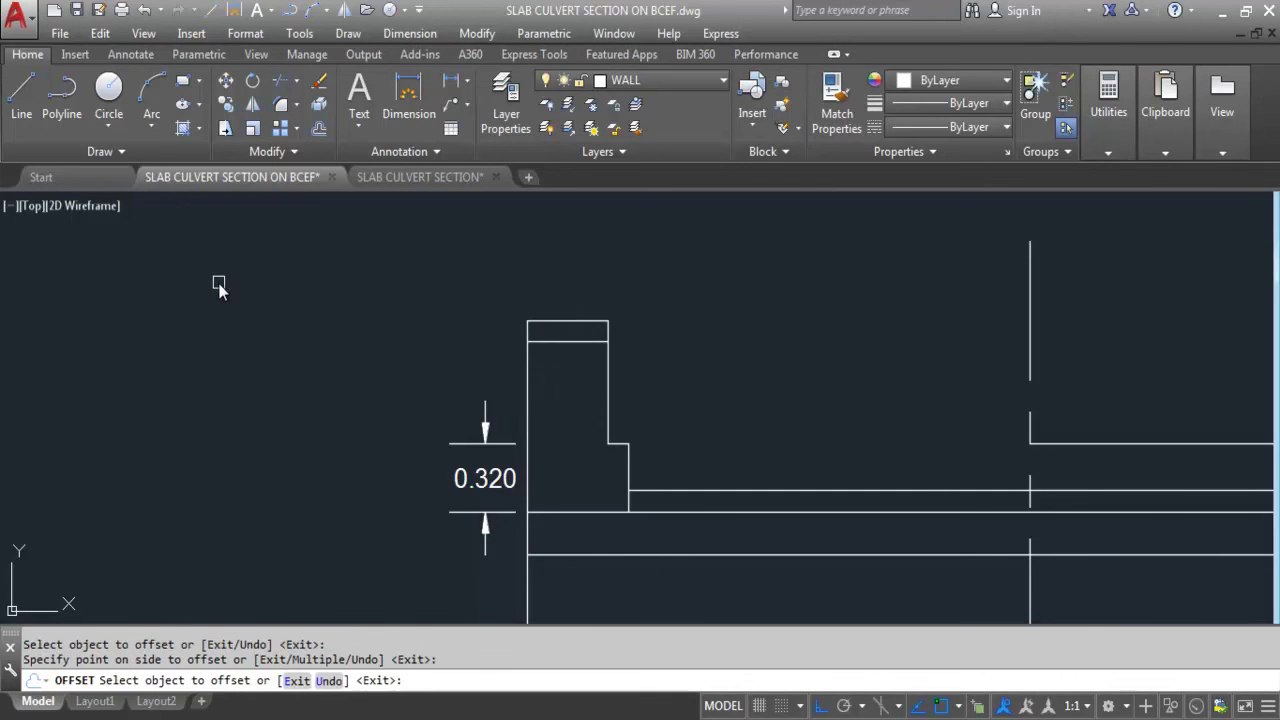
left_click(511, 376)
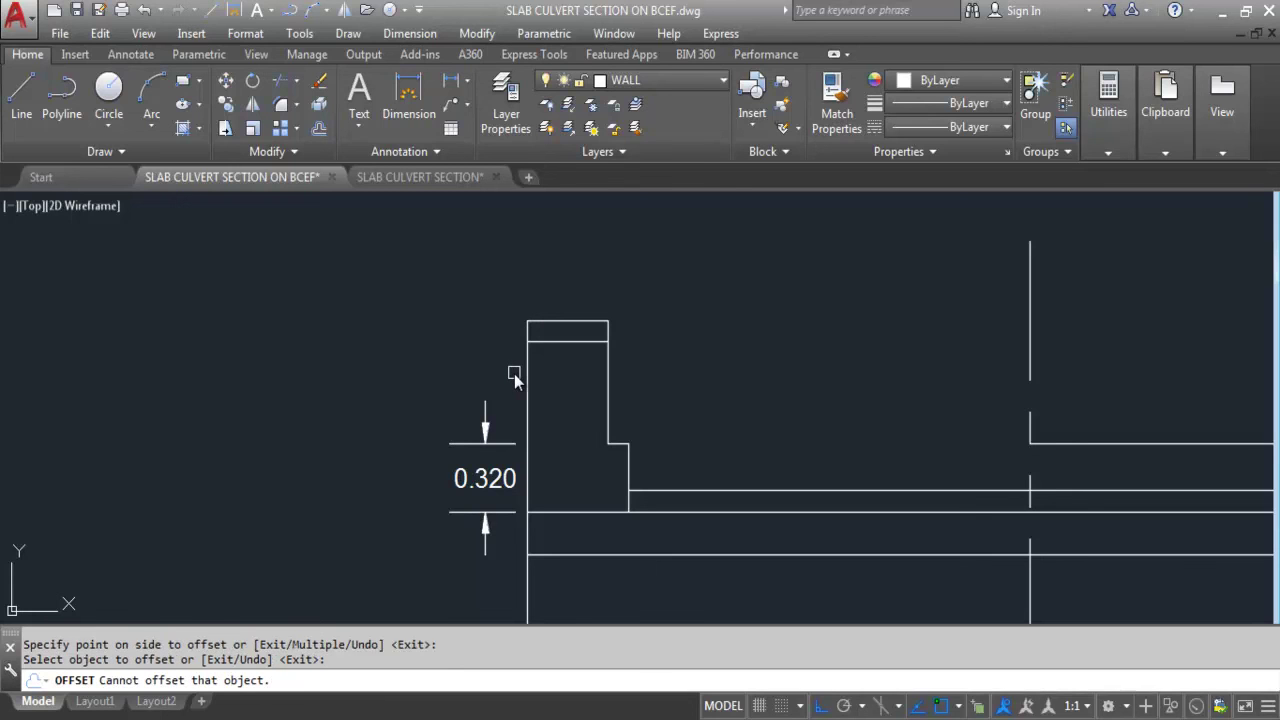
left_click(514, 376)
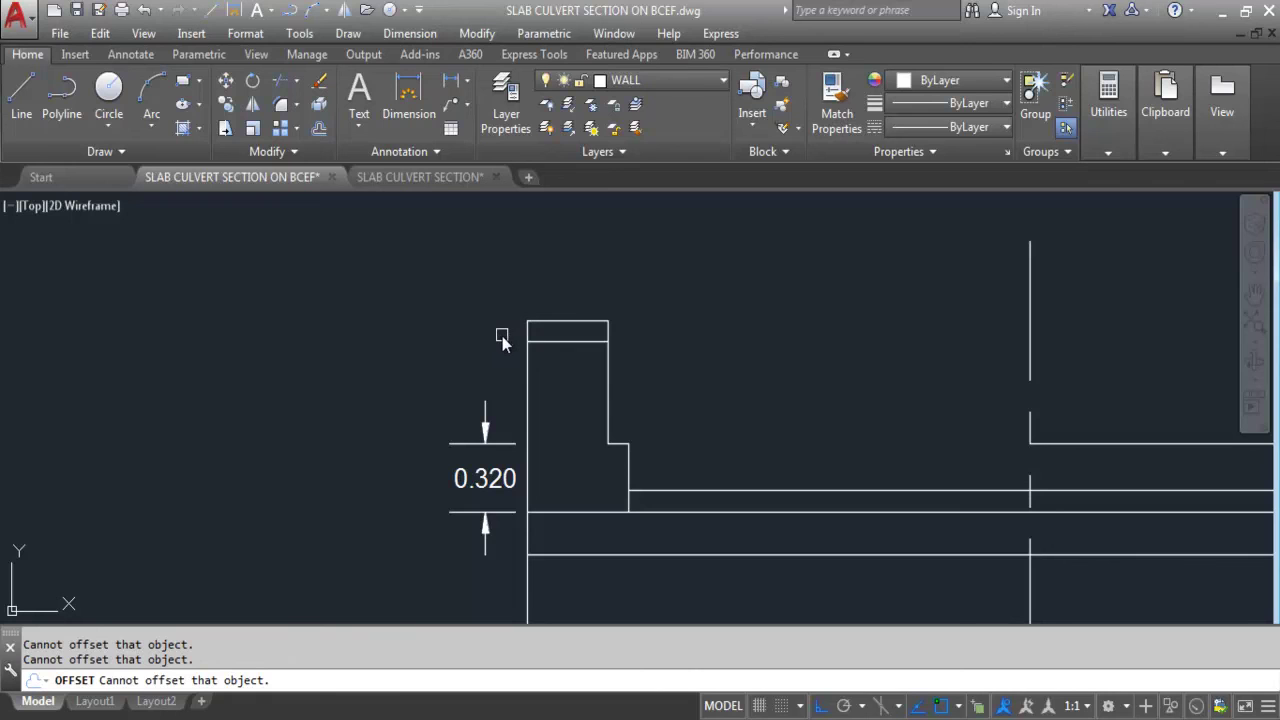
key("Escape")
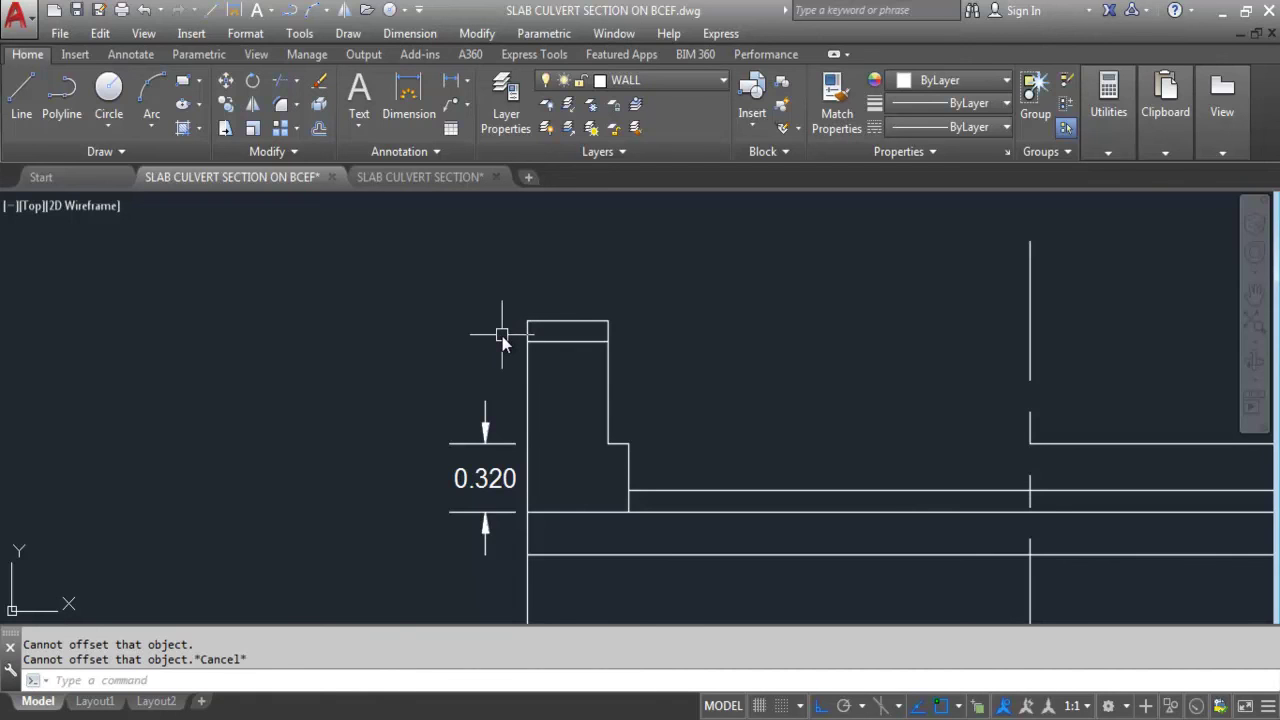
- Offset the left-hand wall's outer vertical line 0.15 outward for the coping's projection
key("Return")
type(".")
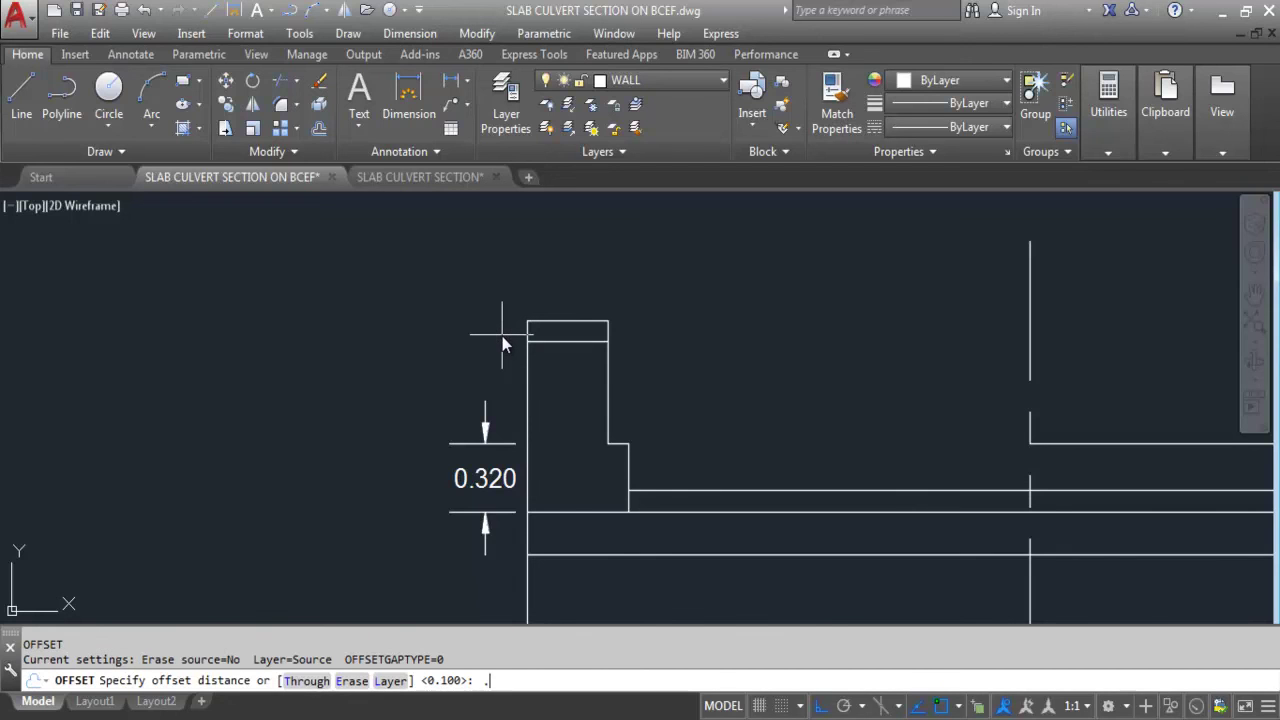
key("Return")
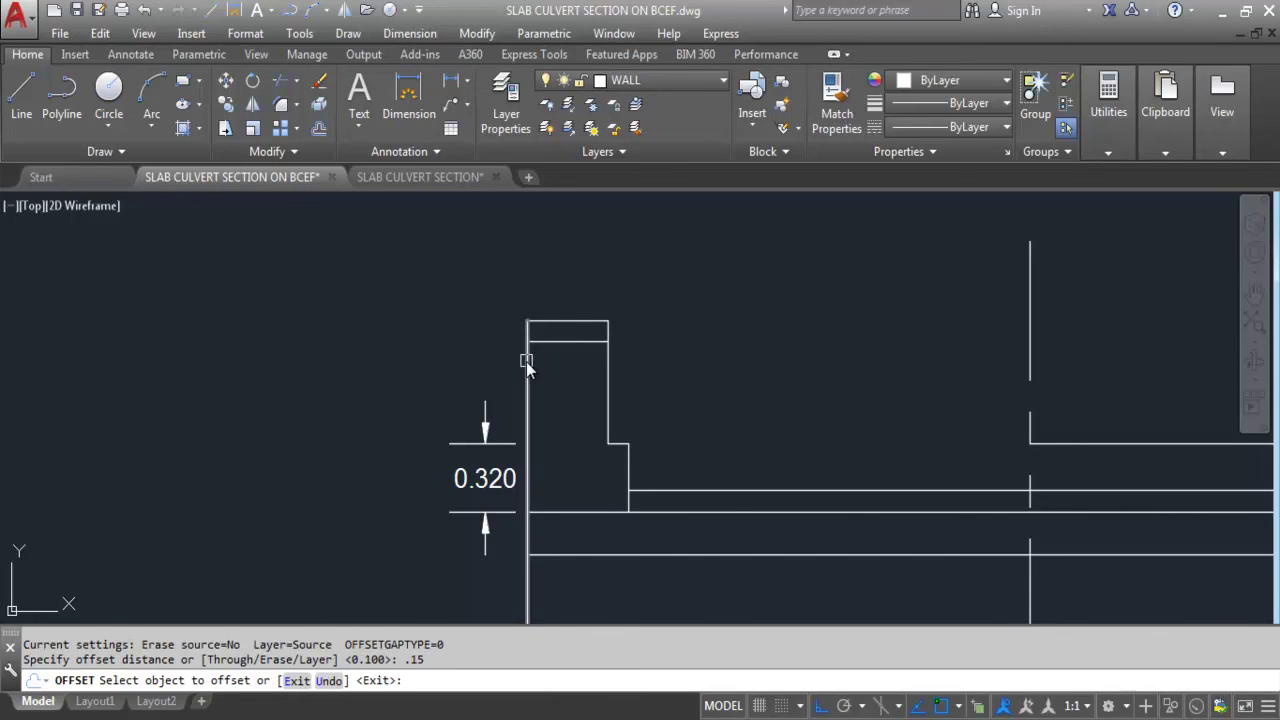
left_click(528, 362)
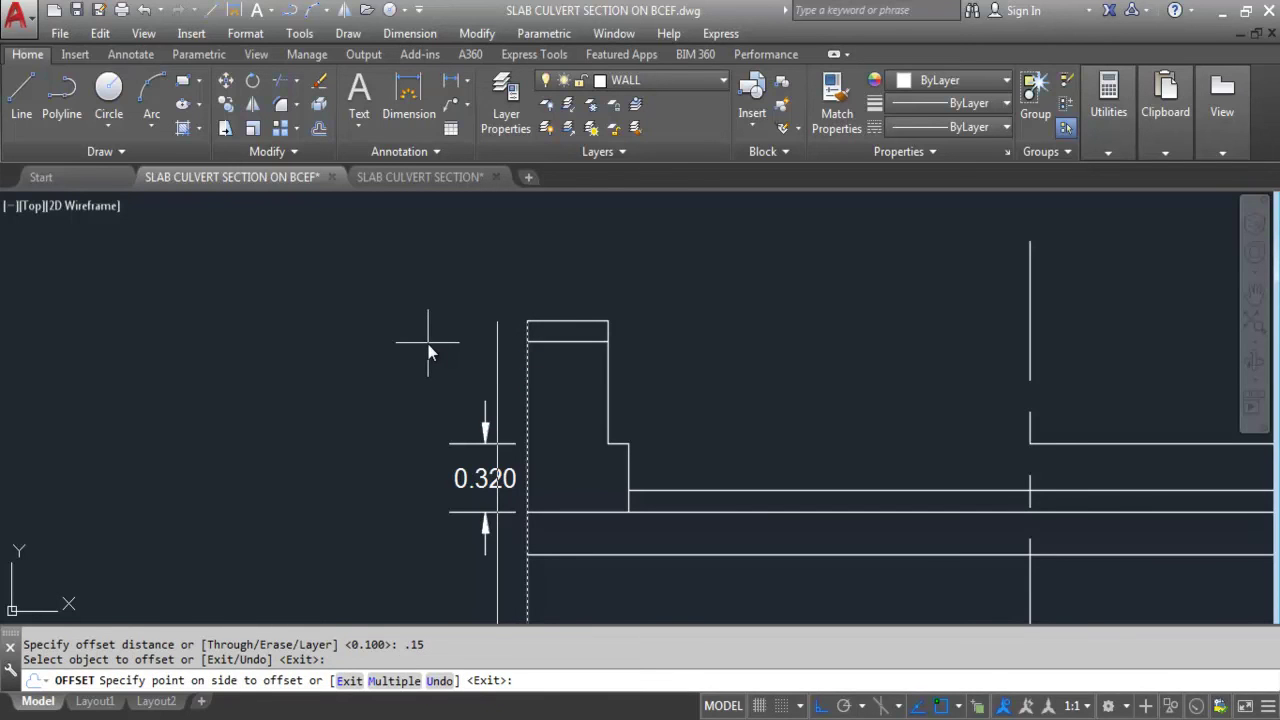
left_click(428, 344)
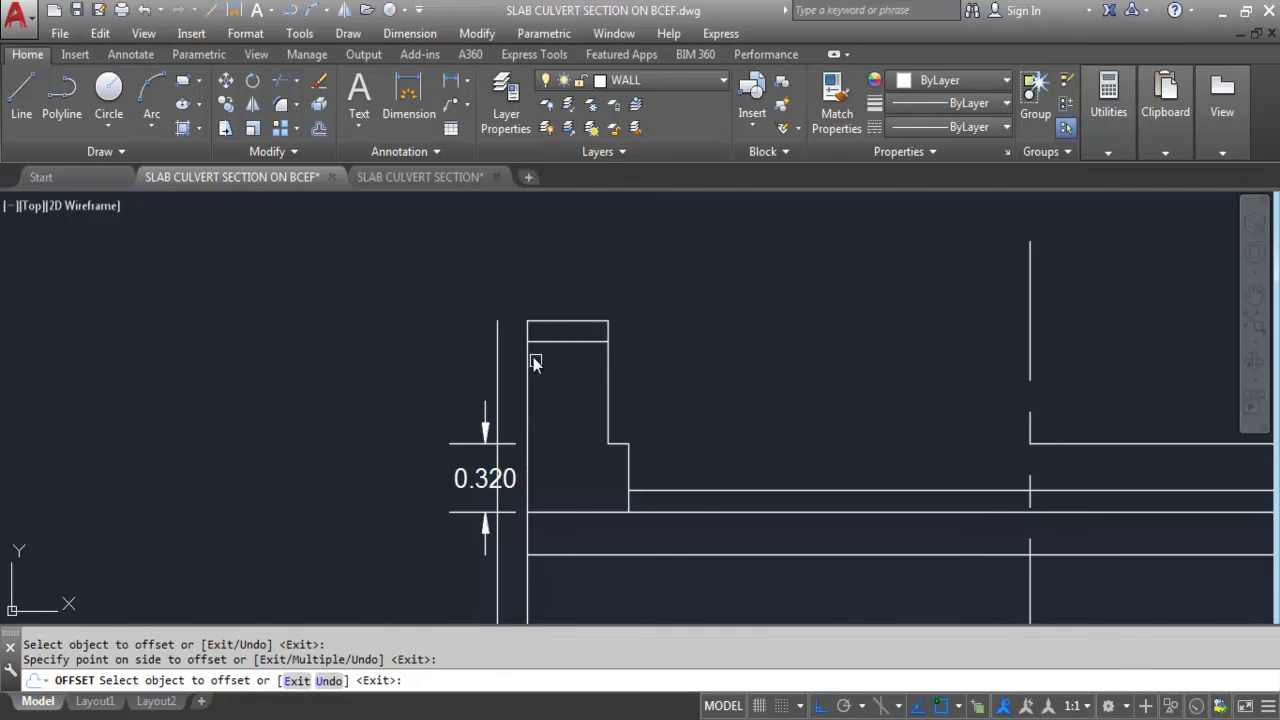
key("Escape")
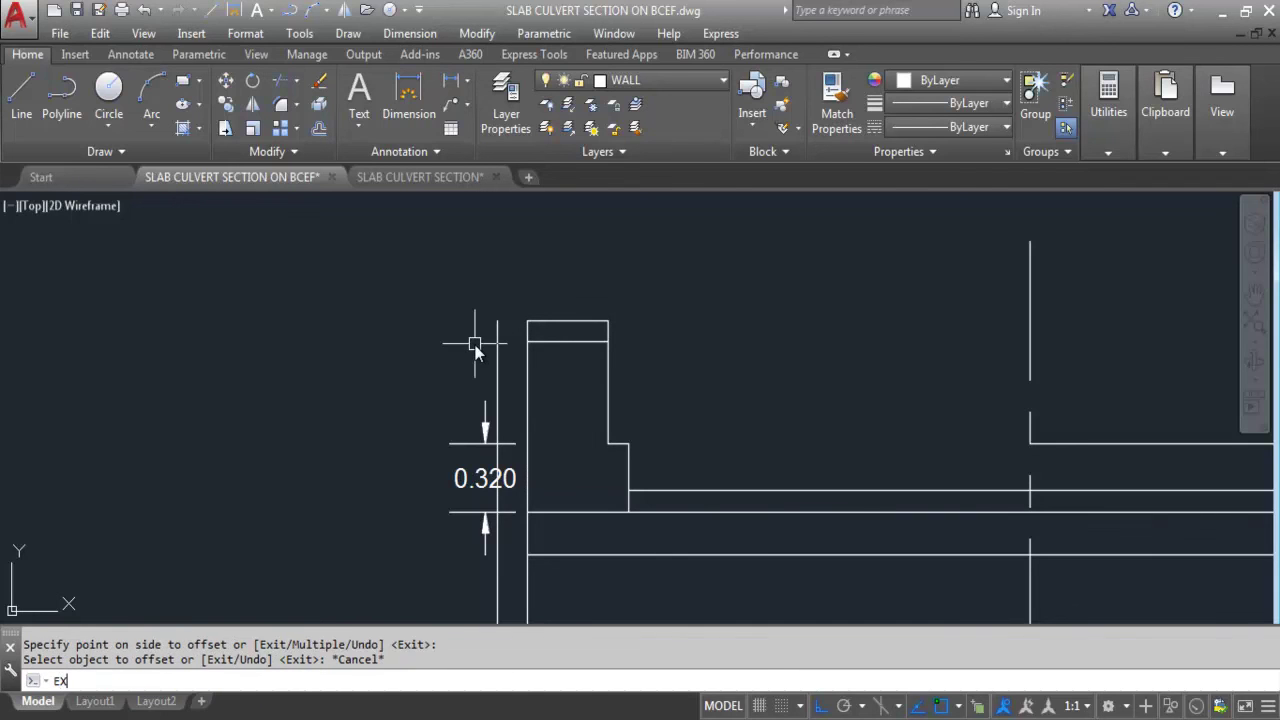
- Extend the left-hand wall's top edge and the coping's underside line outward to the 0.15 offset line
type("EX")
key("Return")
left_click(496, 348)
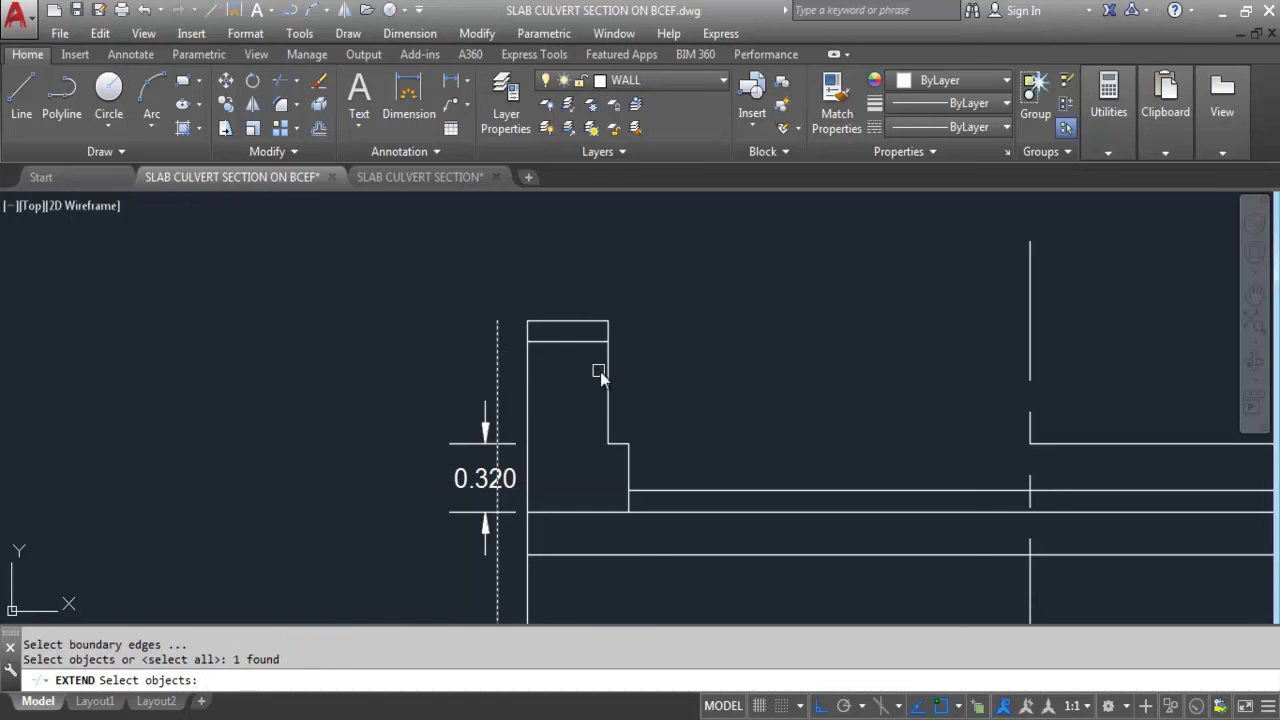
key("Return")
left_click(572, 342)
left_click(548, 322)
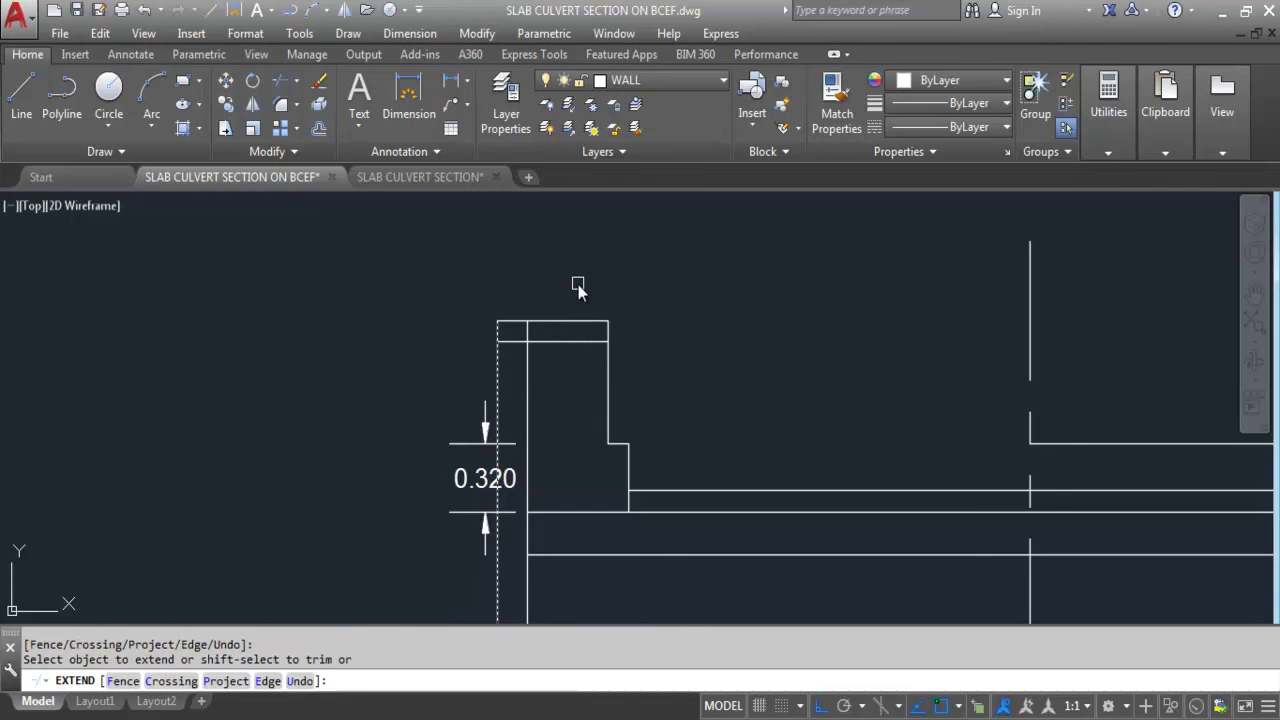
key("Escape")
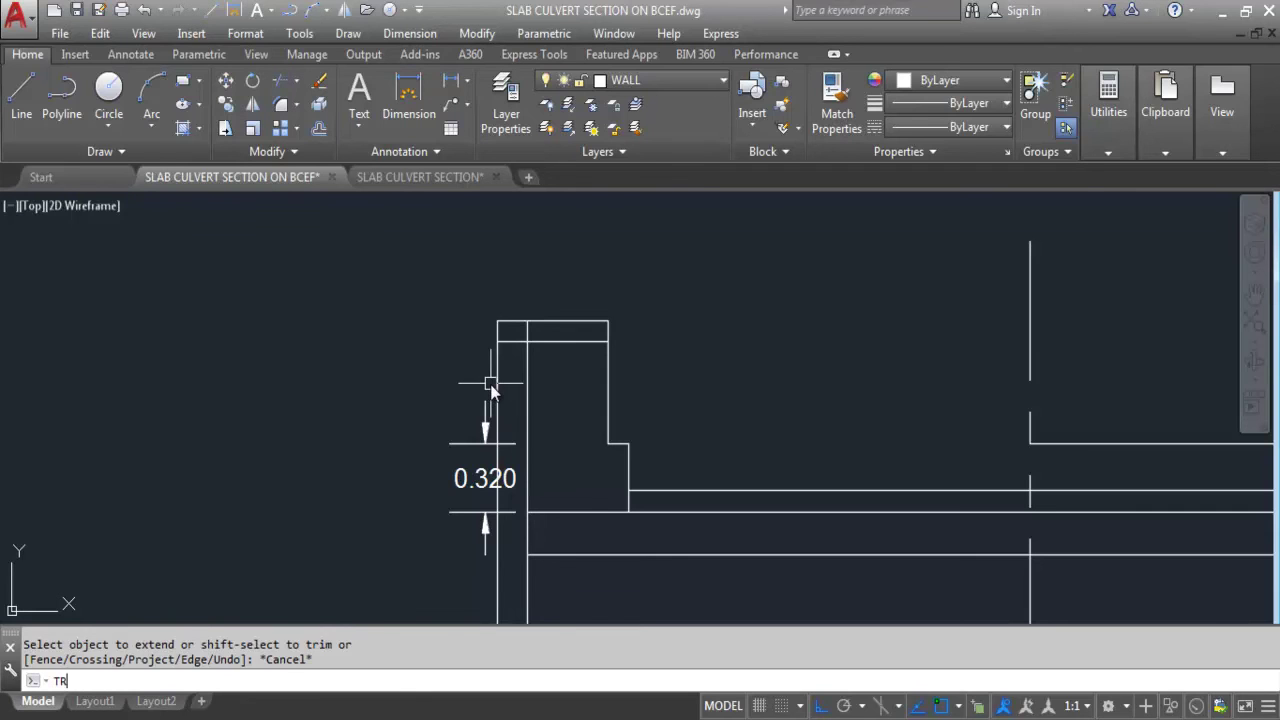
- Trim the offset line below the coping, the wall's outer line within the coping, and the coping's underside line inside the wall
key("Return")
key("Return")
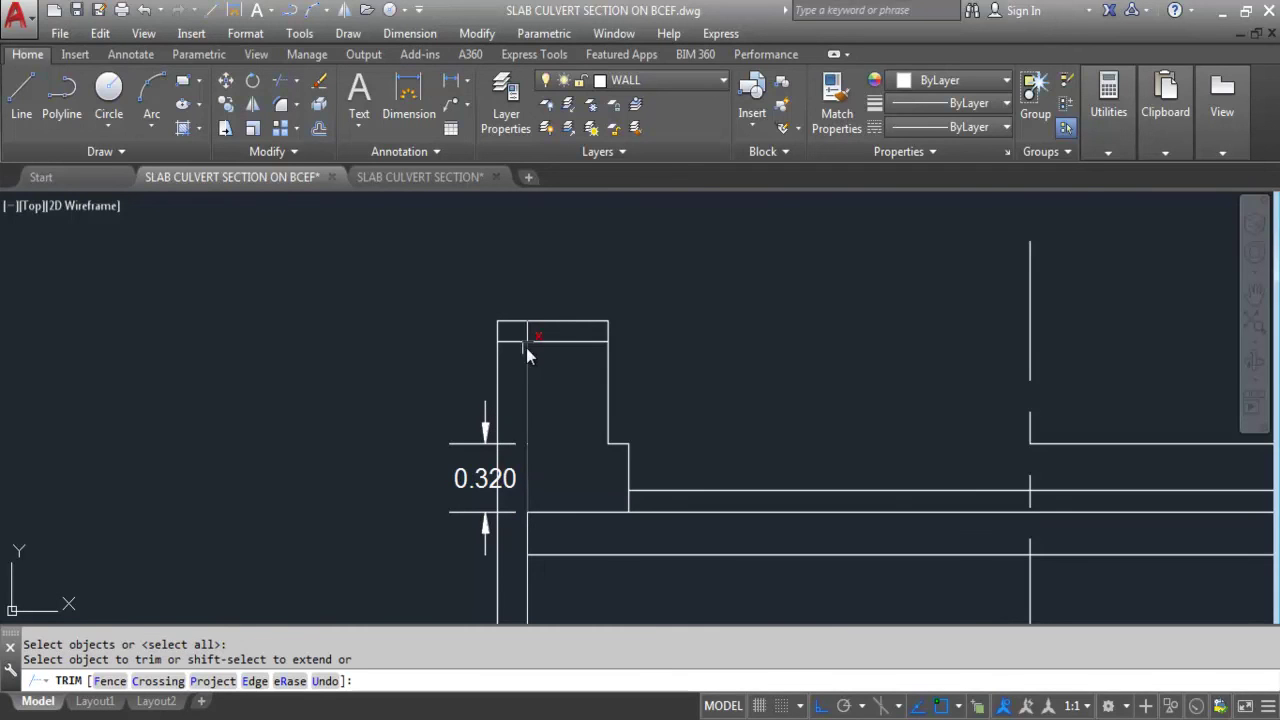
left_click(527, 331)
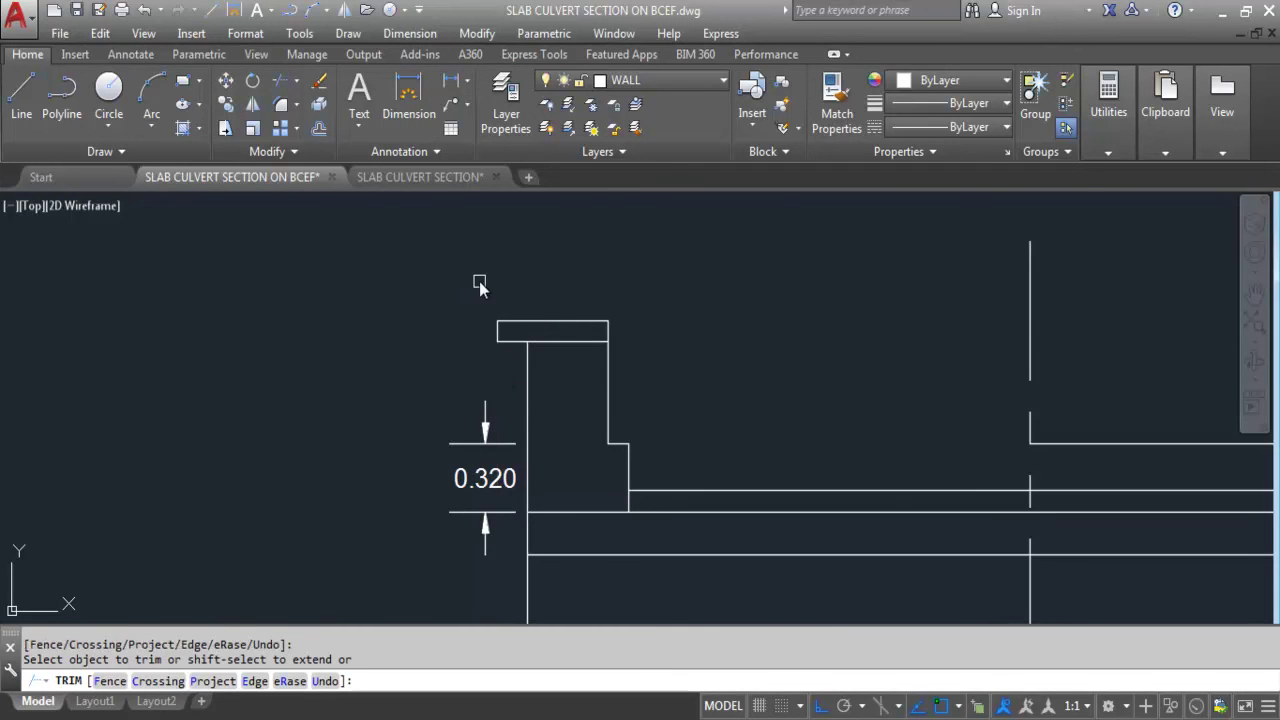
left_click(594, 341)
scroll(558, 240, "down", 2)
left_click(568, 287)
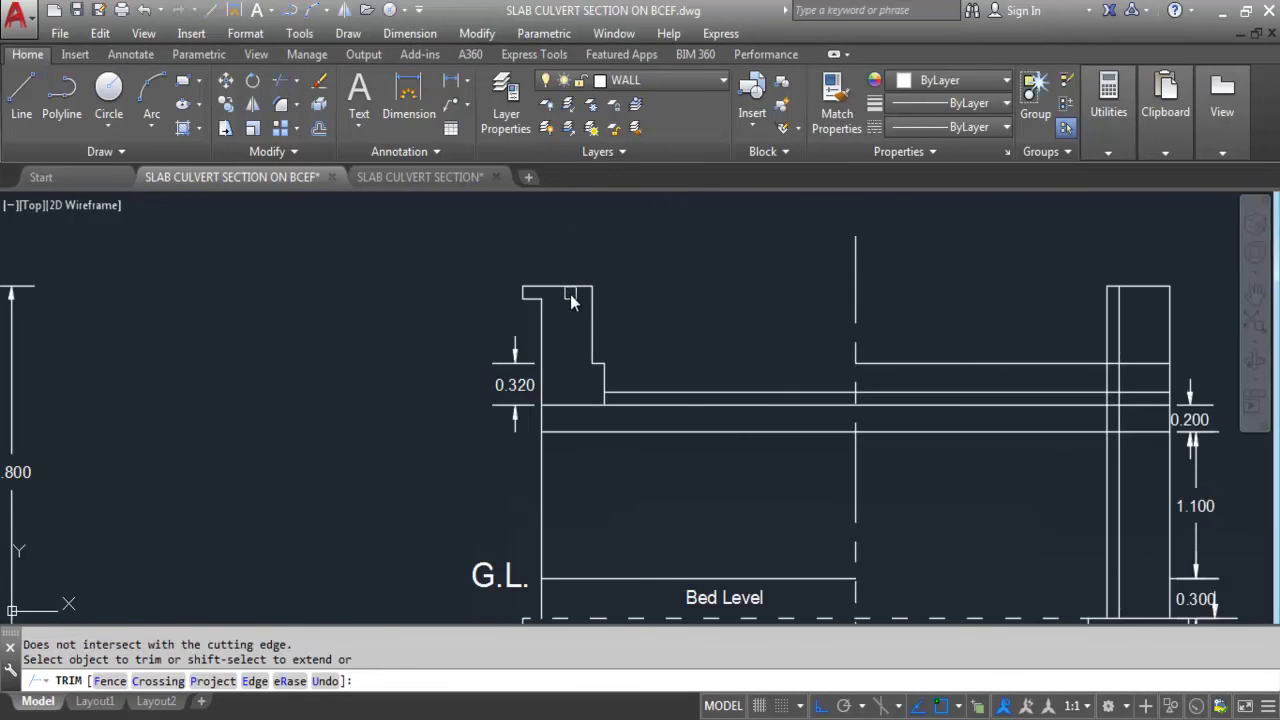
key("Escape")
- Draw a horizontal line from the left-hand wall's inner step corner across to its outer vertical line
scroll(545, 285, "up", 2)
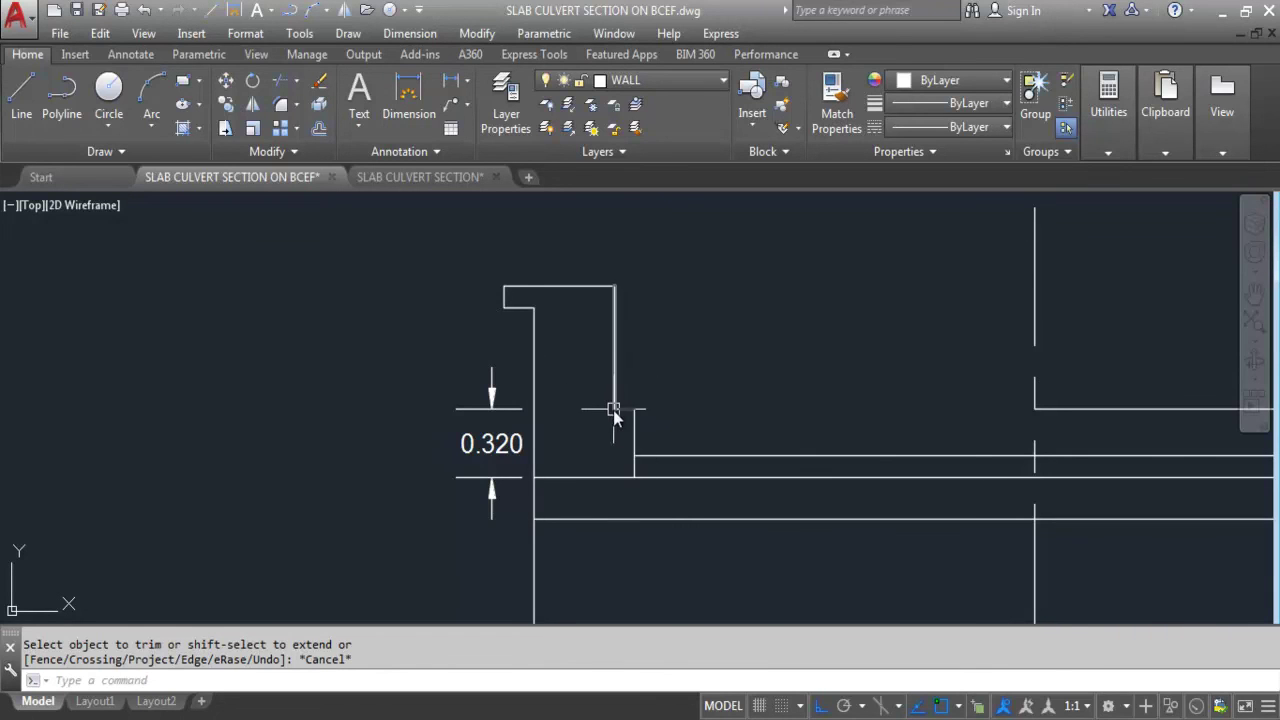
type("l")
key("Return")
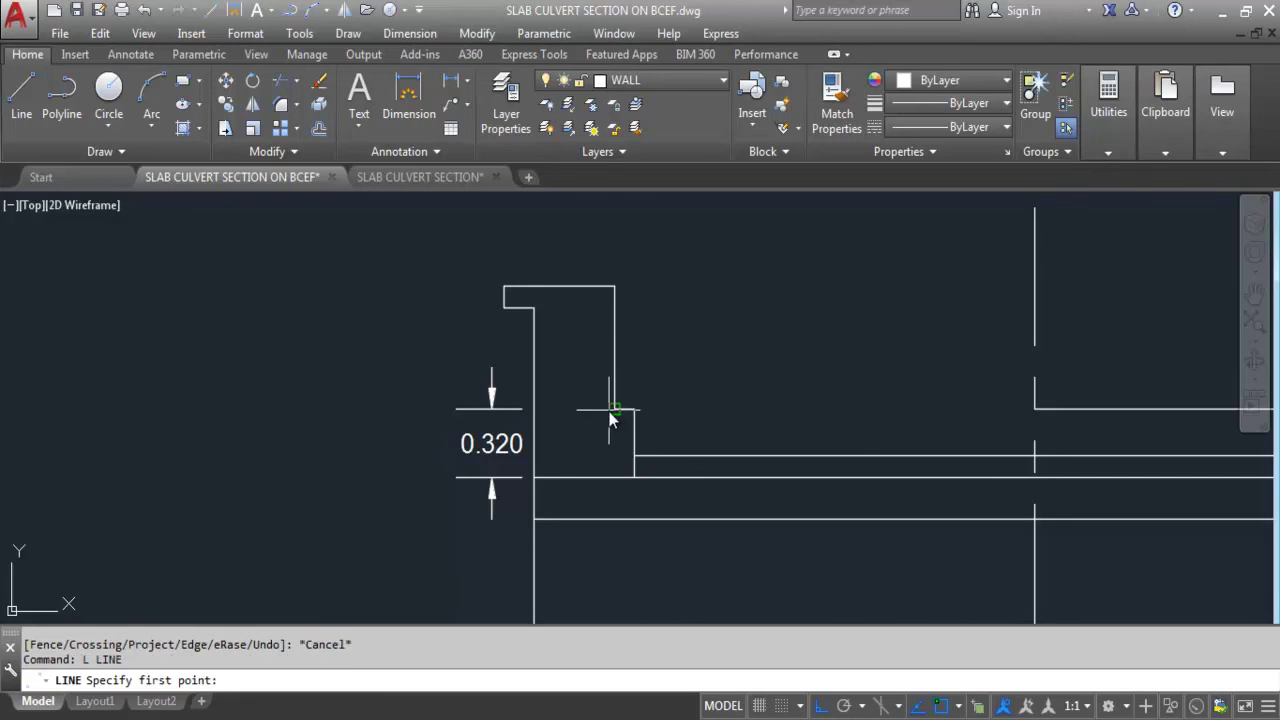
left_click(614, 409)
scroll(505, 418, "up", 4)
key("Escape")
scroll(590, 478, "down", 2)
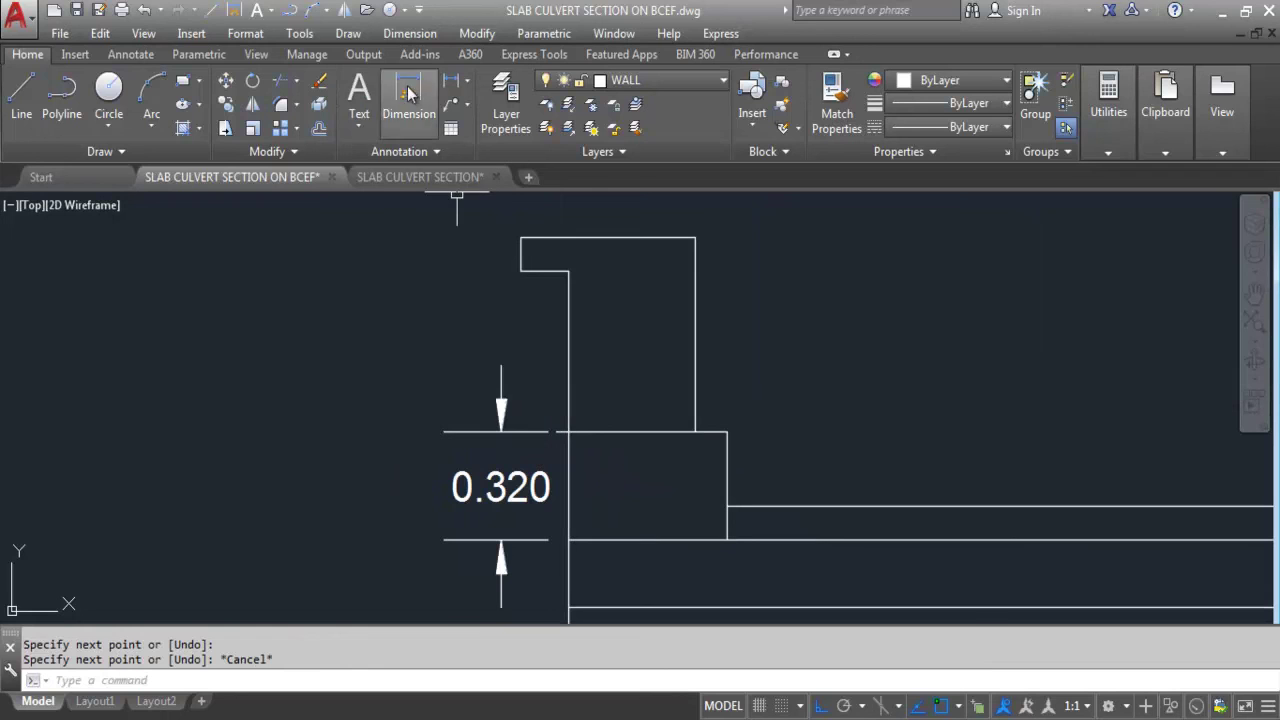
left_click(183, 80)
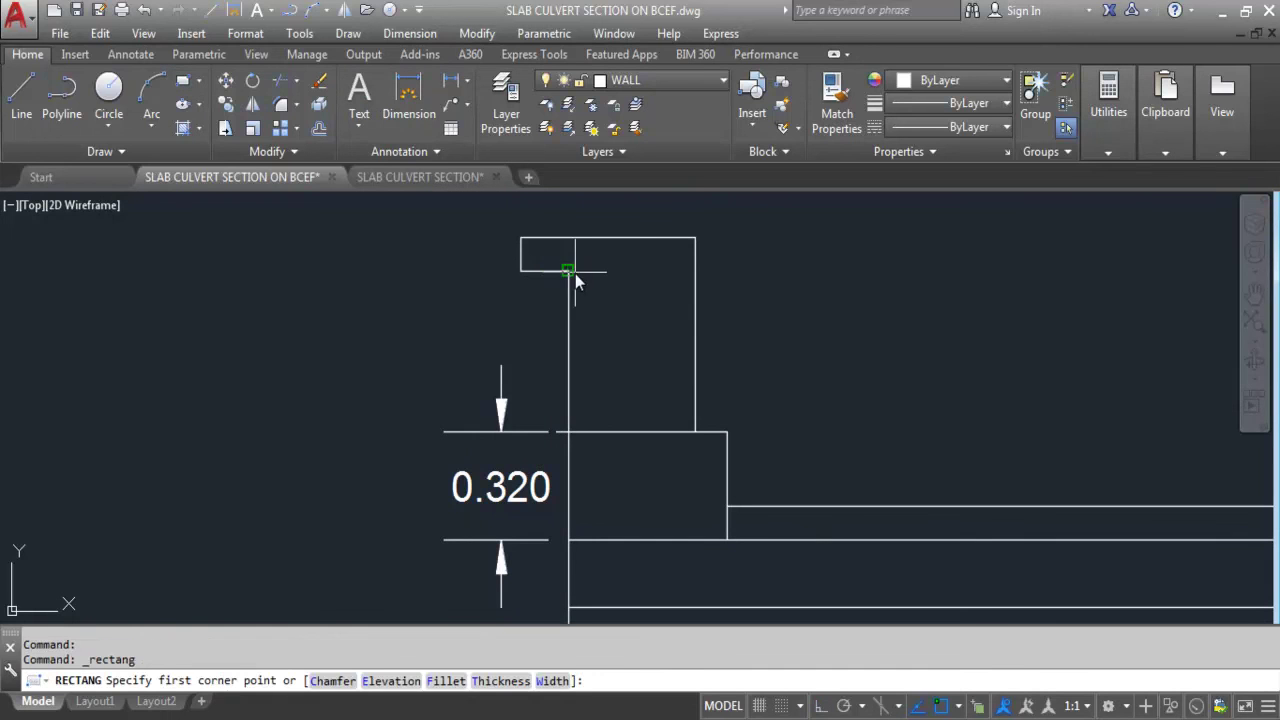
left_click(570, 272)
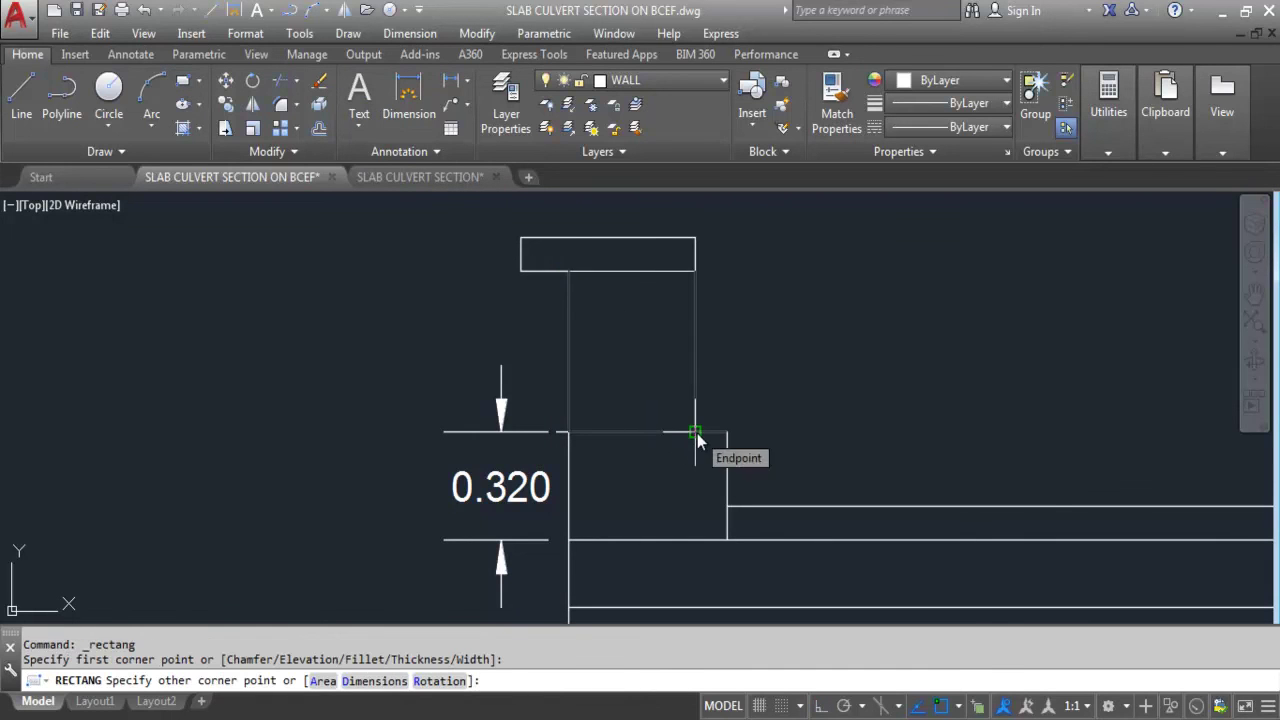
scroll(695, 434, "down", 2)
key("Escape")
- Draw horizontal construction lines through the left-hand wall's coping underside corner and its inner step corner
type("XL")
key("Return")
type("h")
key("Return")
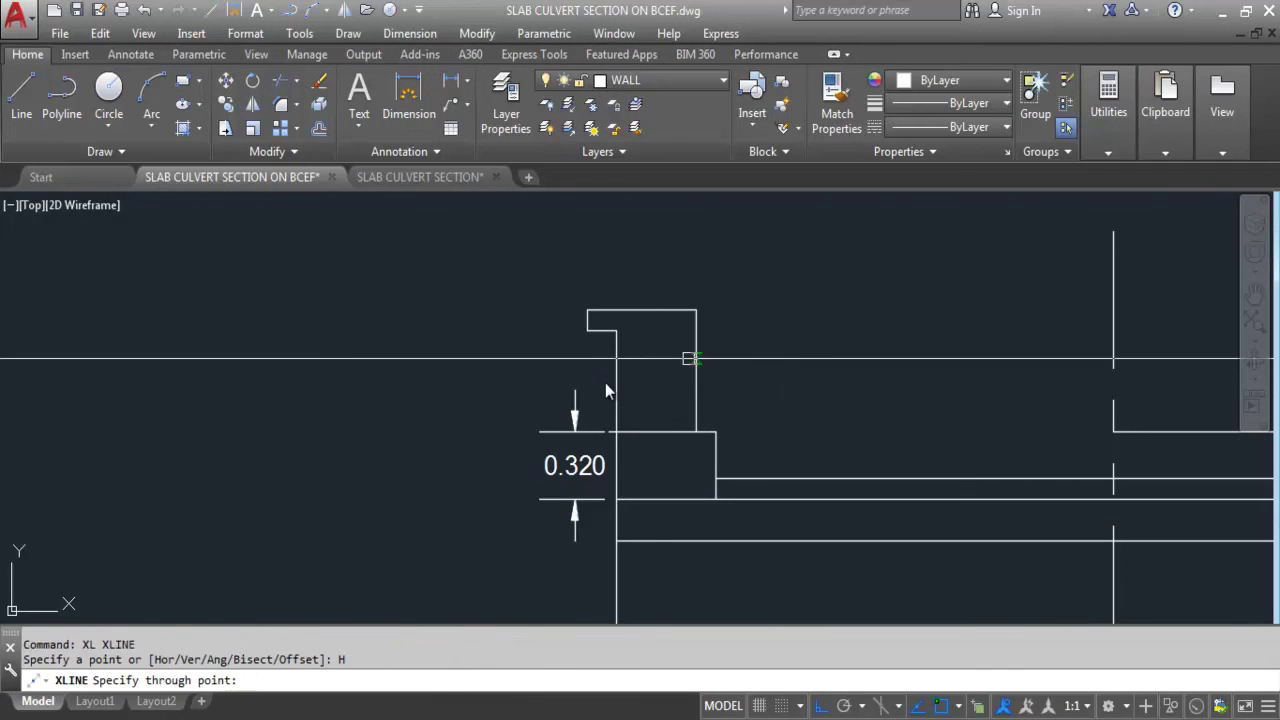
left_click(617, 332)
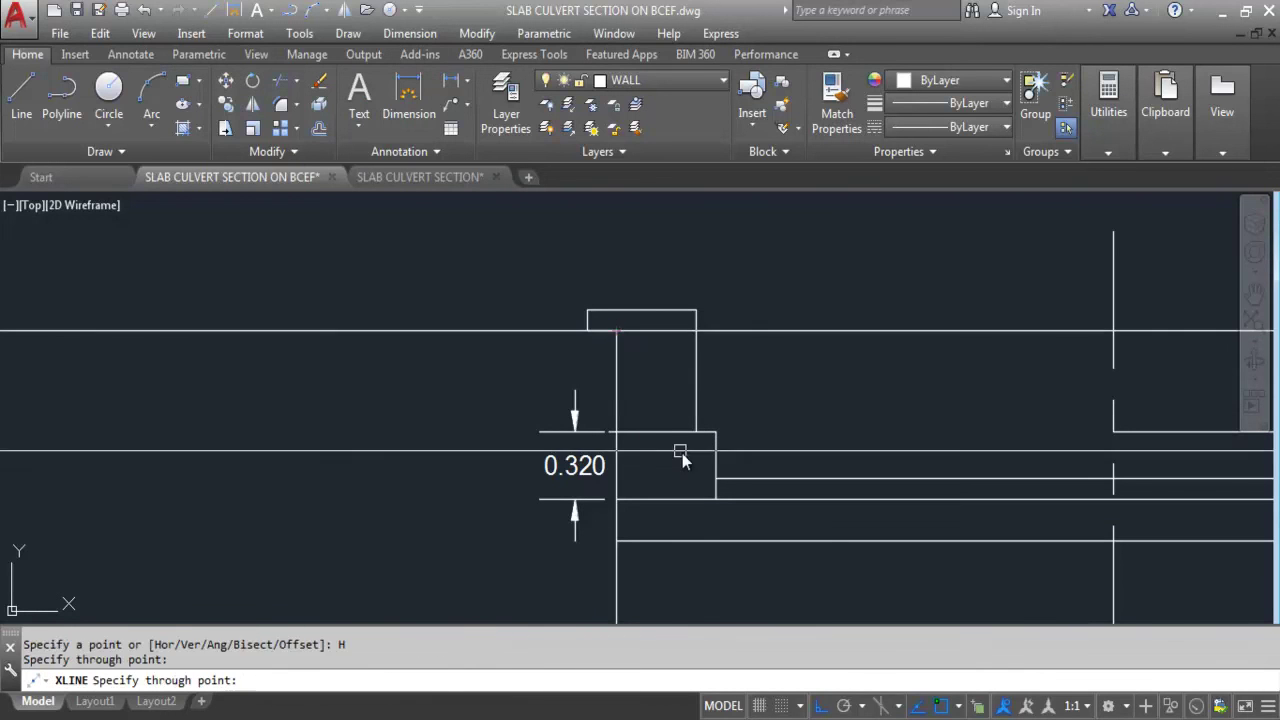
left_click(697, 433)
scroll(697, 433, "down", 3)
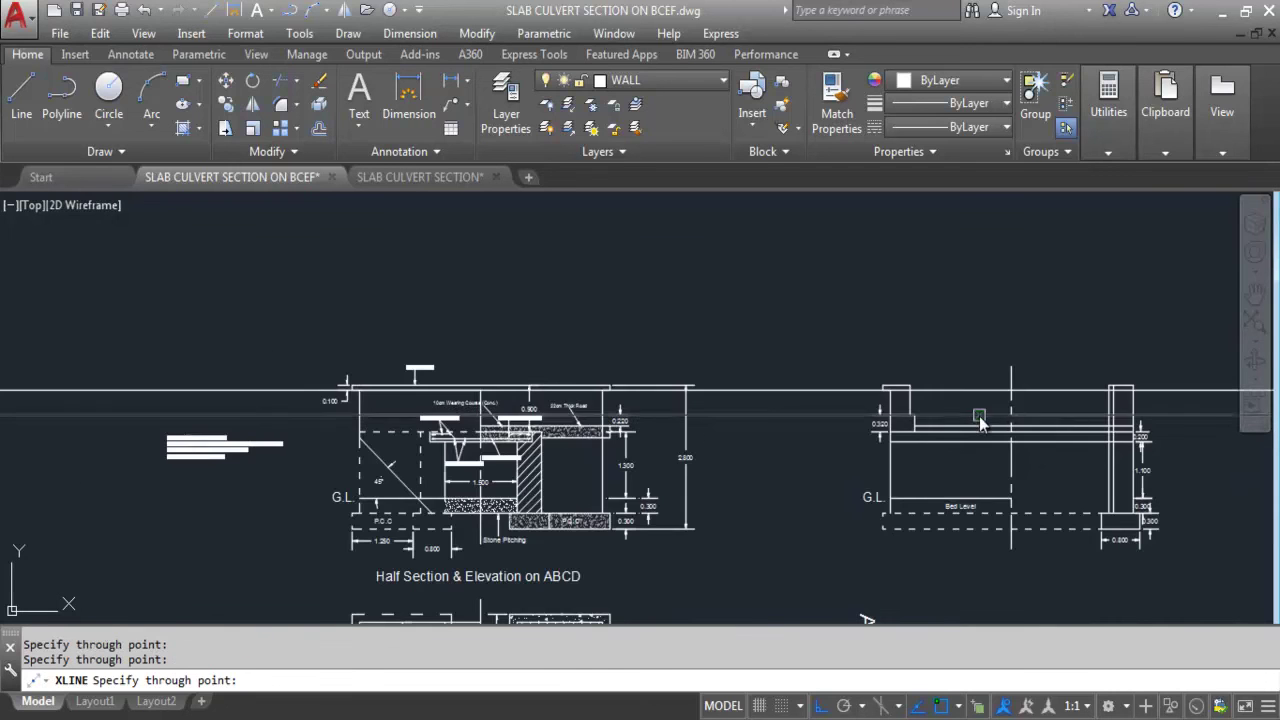
key("Escape")
- Compare the two horizontal construction lines with the ABCD half section, and erase both of them
scroll(657, 418, "up", 3)
left_click(749, 394)
left_click(694, 326)
scroll(694, 326, "down", 2)
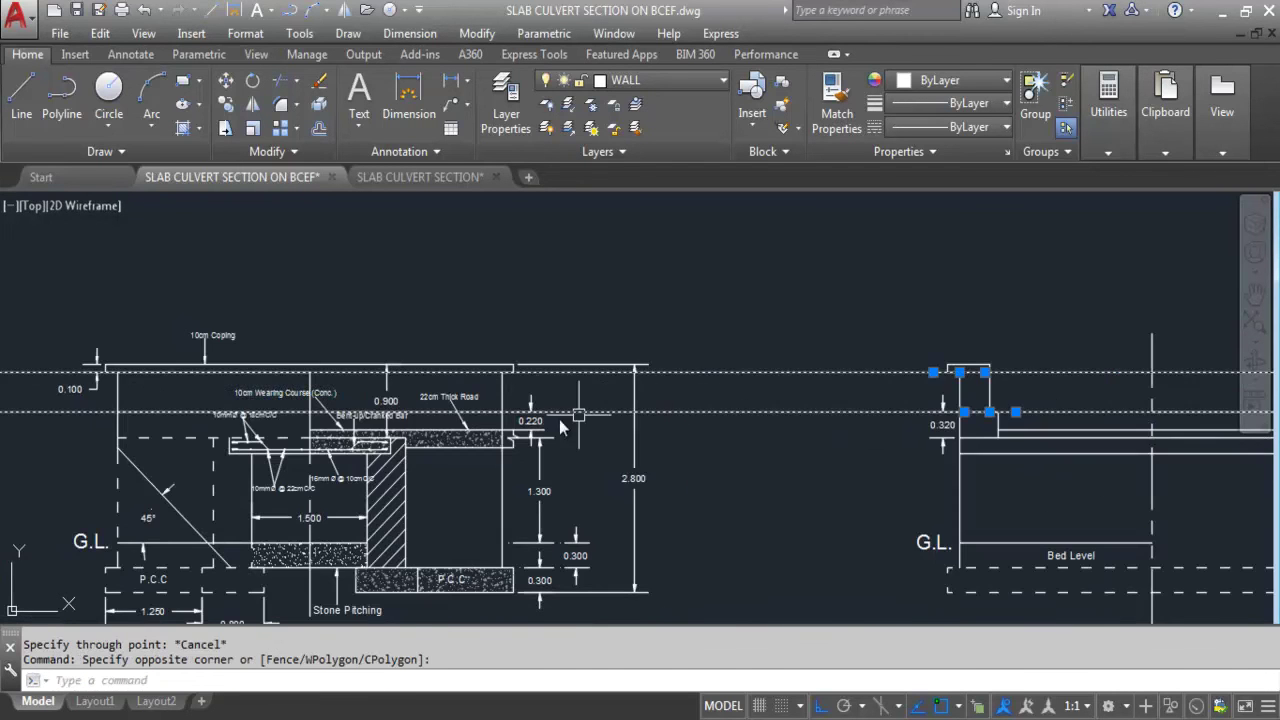
scroll(122, 395, "up", 2)
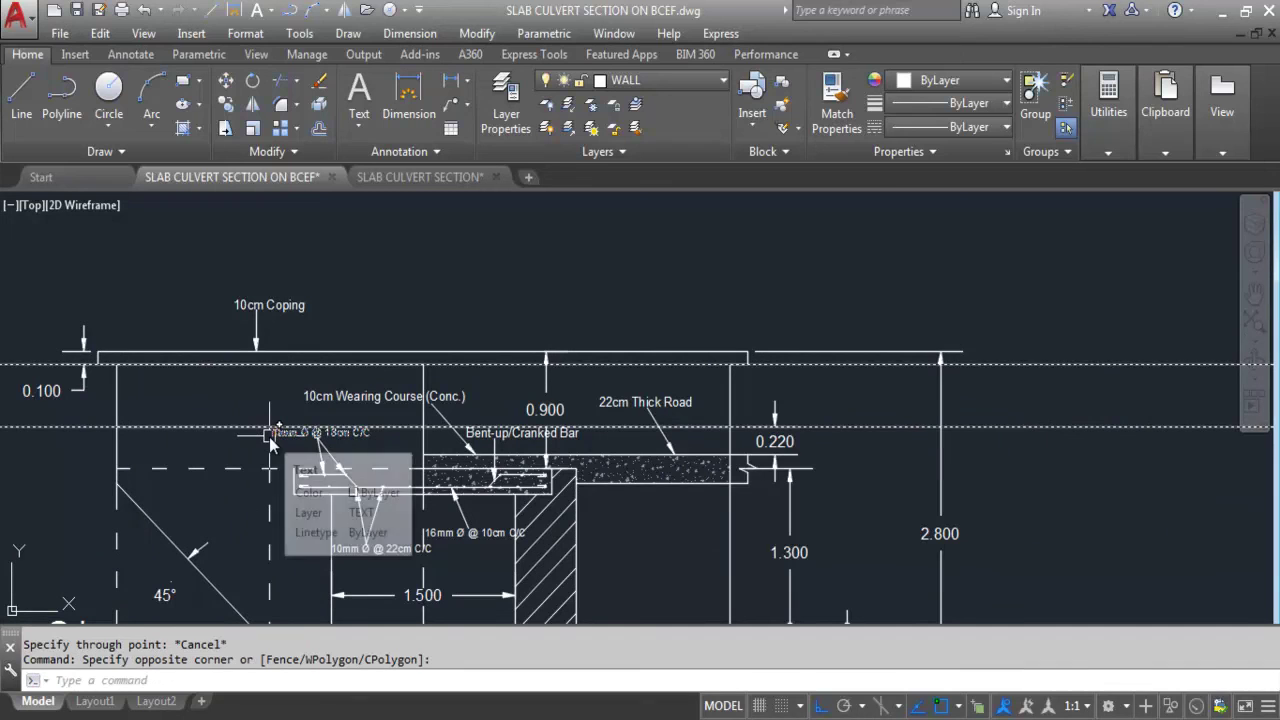
key("Escape")
left_click(1012, 428)
key("Delete")
left_click(1041, 380)
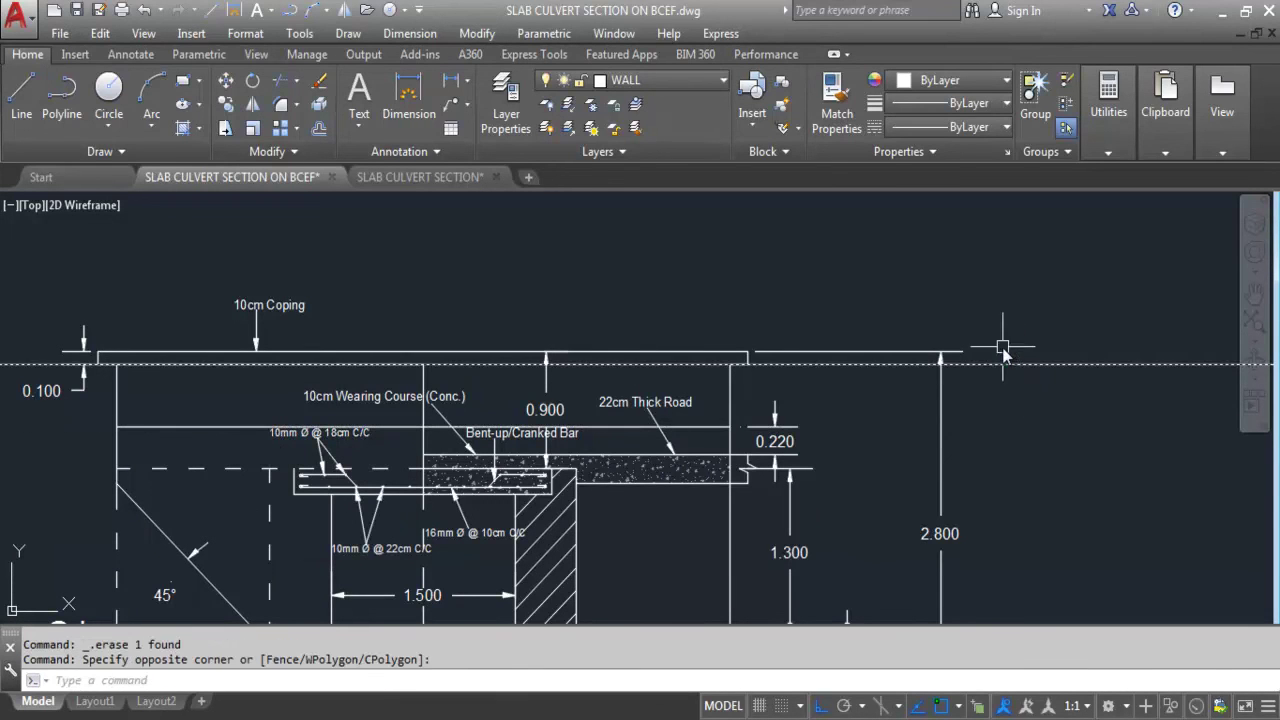
left_click(10, 390)
scroll(10, 390, "down", 5)
scroll(572, 389, "up", 6)
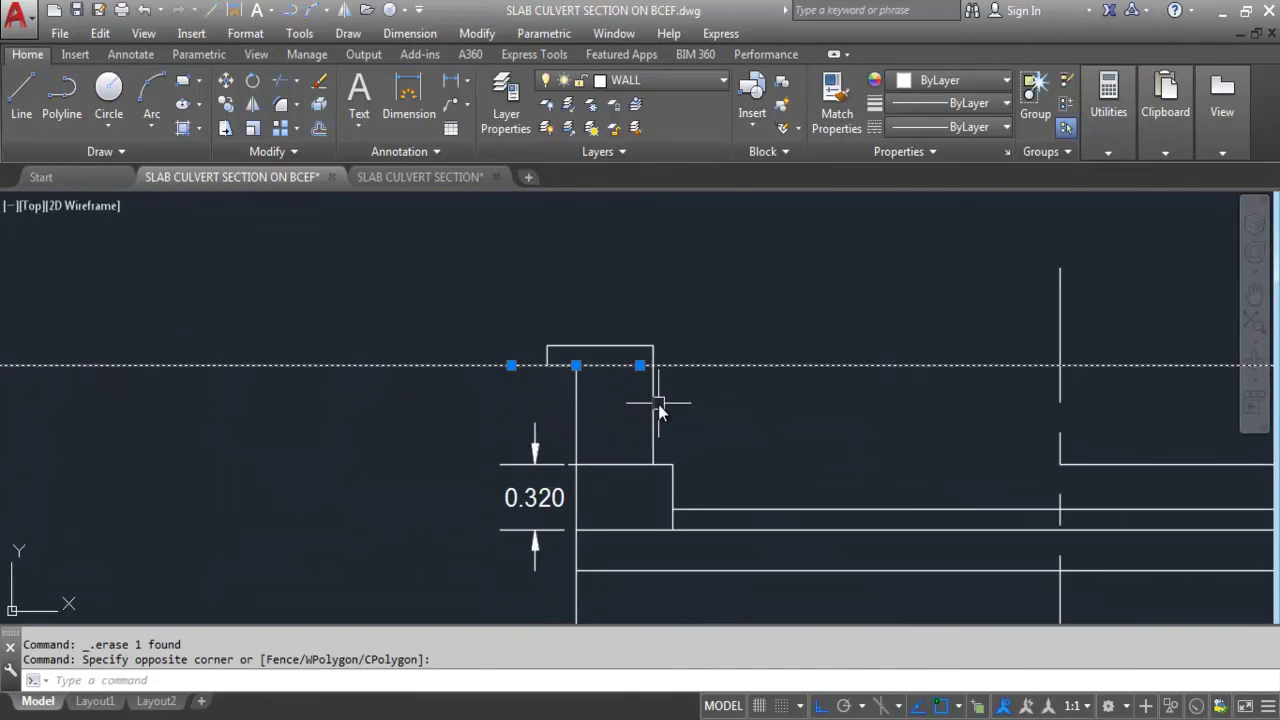
key("Delete")
- Erase the horizontal line across the left-hand wall at the level of its inner step
scroll(694, 374, "down", 2)
scroll(665, 428, "up", 2)
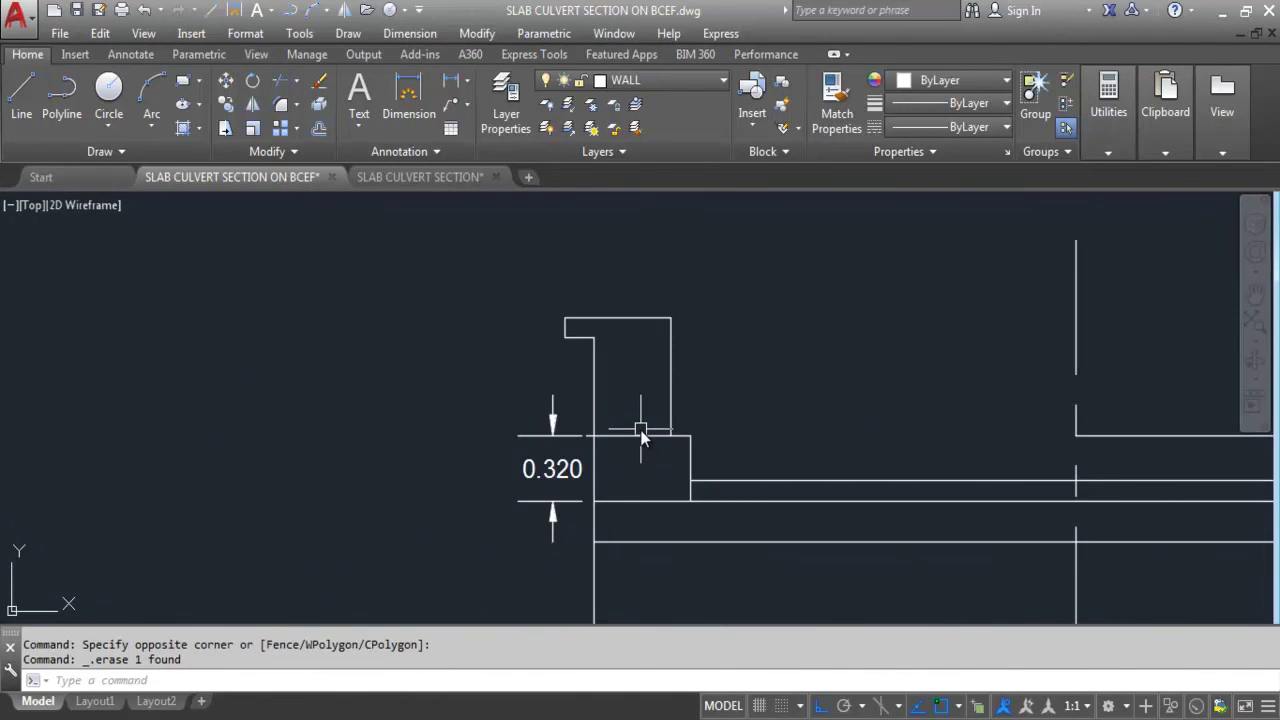
left_click(643, 434)
left_click(649, 437)
key("Delete")
scroll(800, 362, "down", 4)
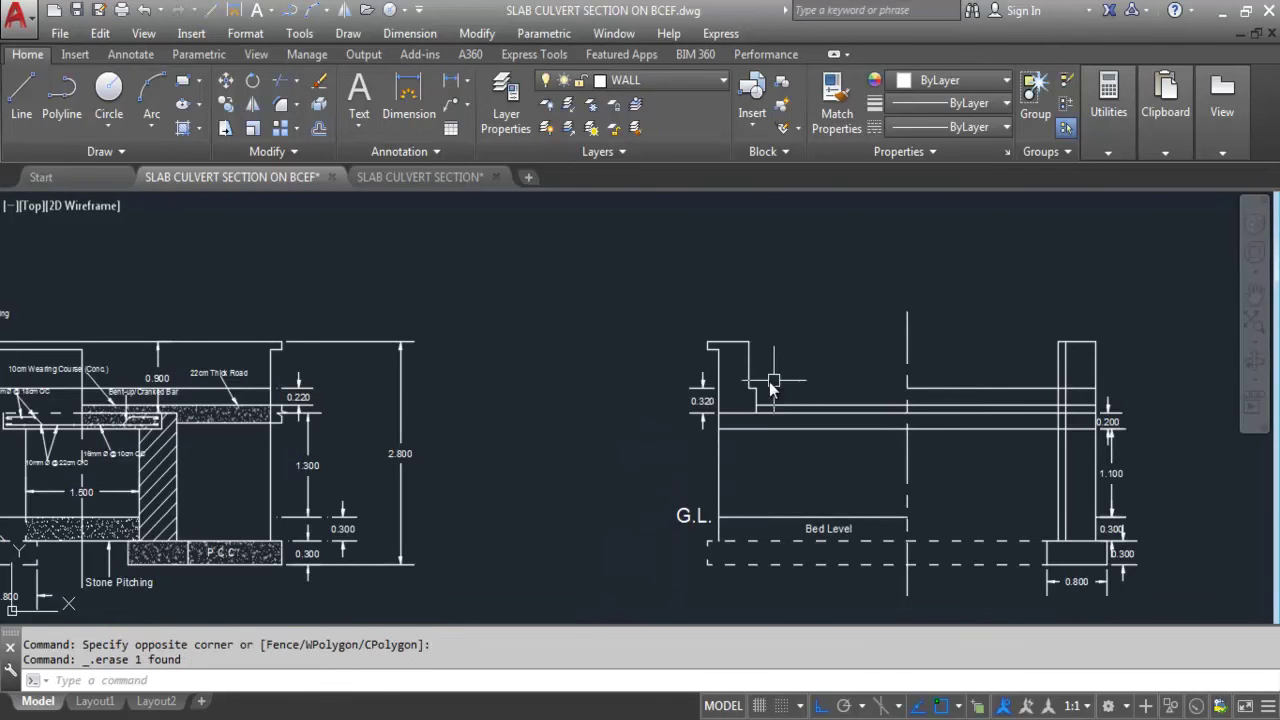
- Draw one rectangle over the left-hand wall below the coping and another over the 0.320 high stepped block
scroll(795, 387, "up", 4)
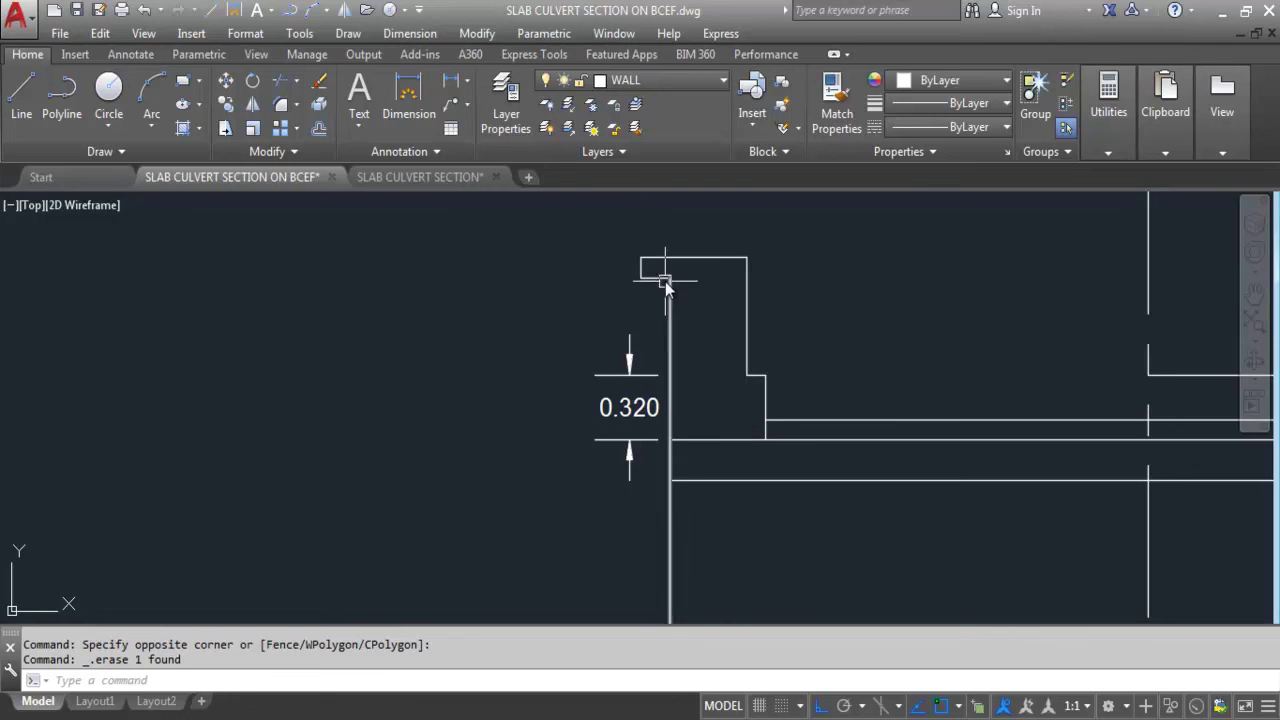
left_click(182, 80)
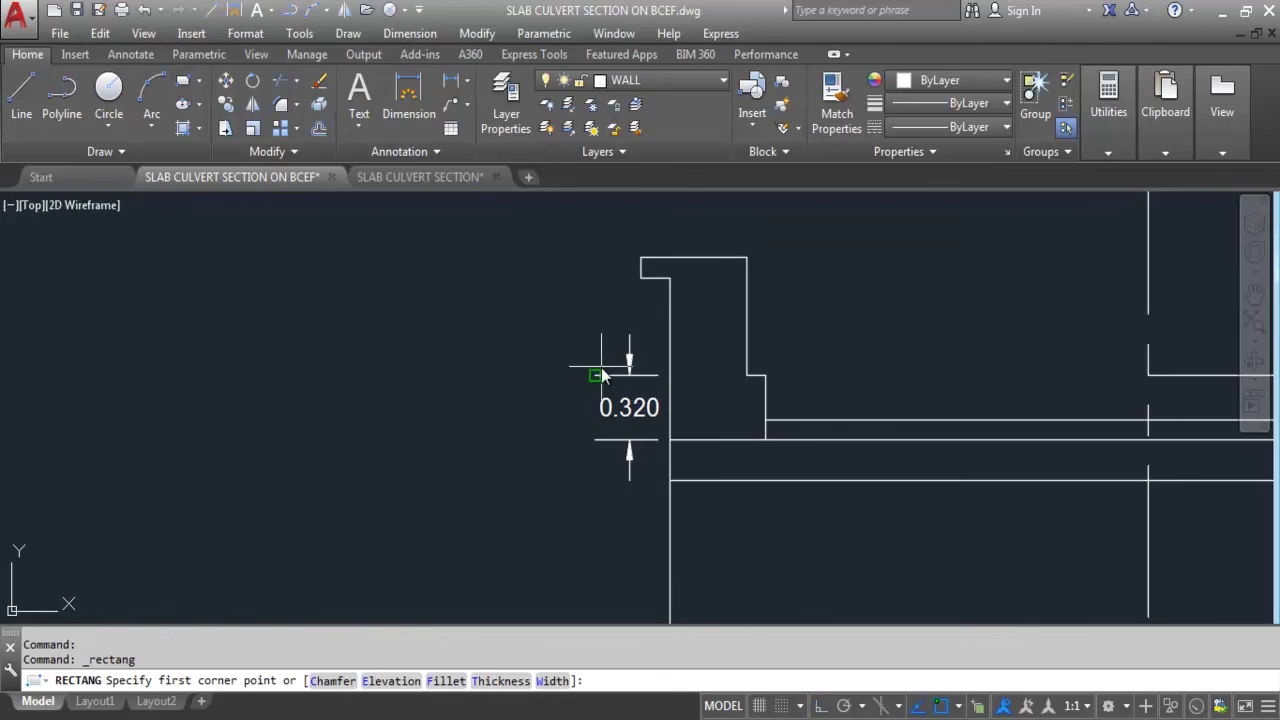
left_click(670, 278)
left_click(748, 374)
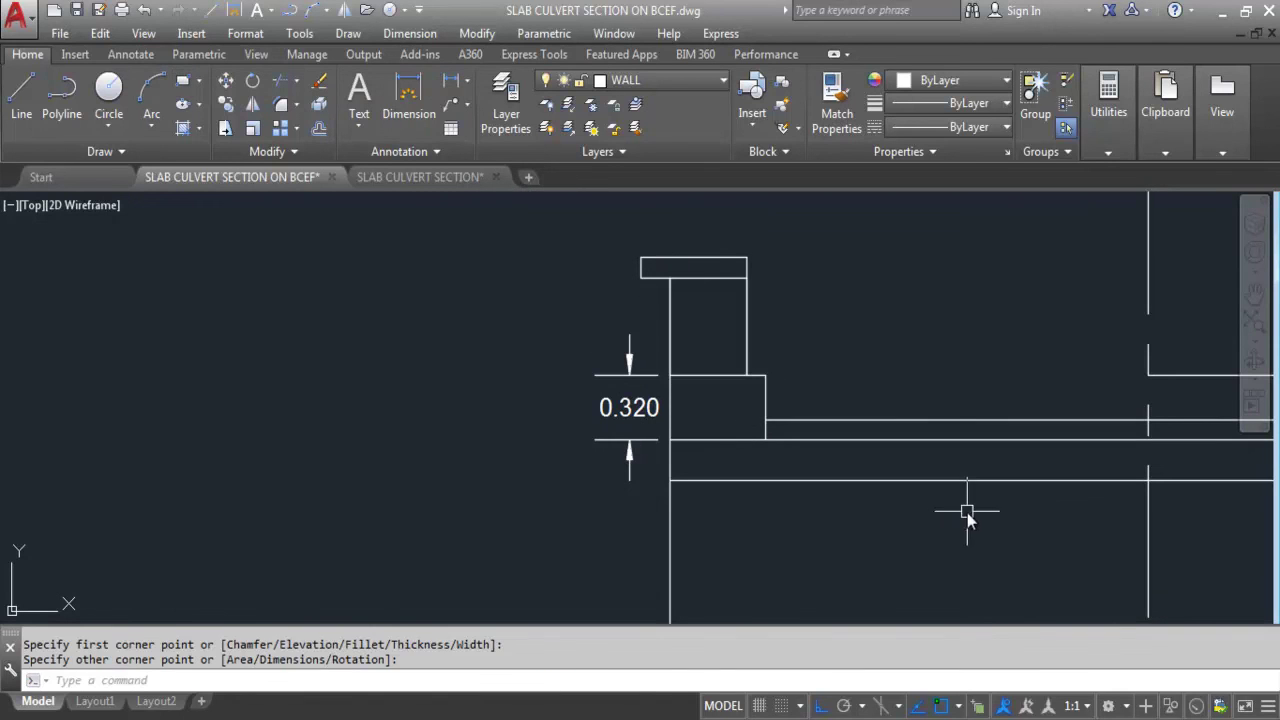
key("Return")
left_click(765, 375)
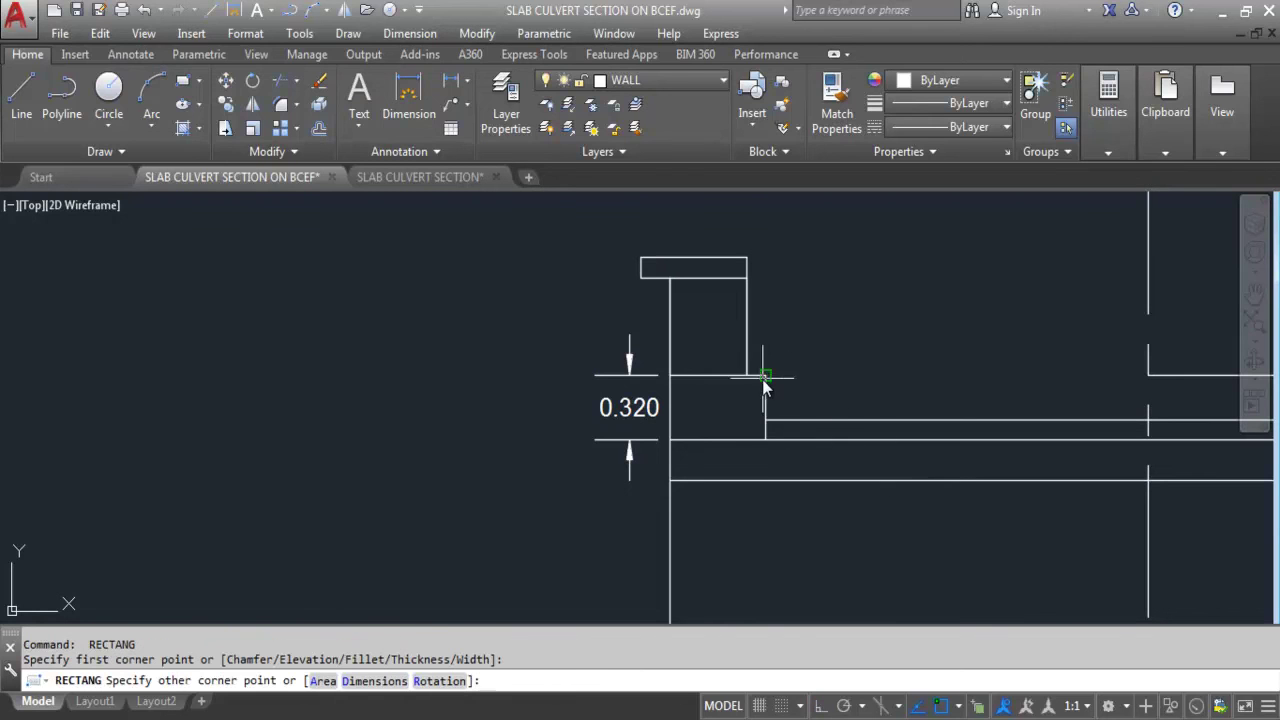
left_click(672, 443)
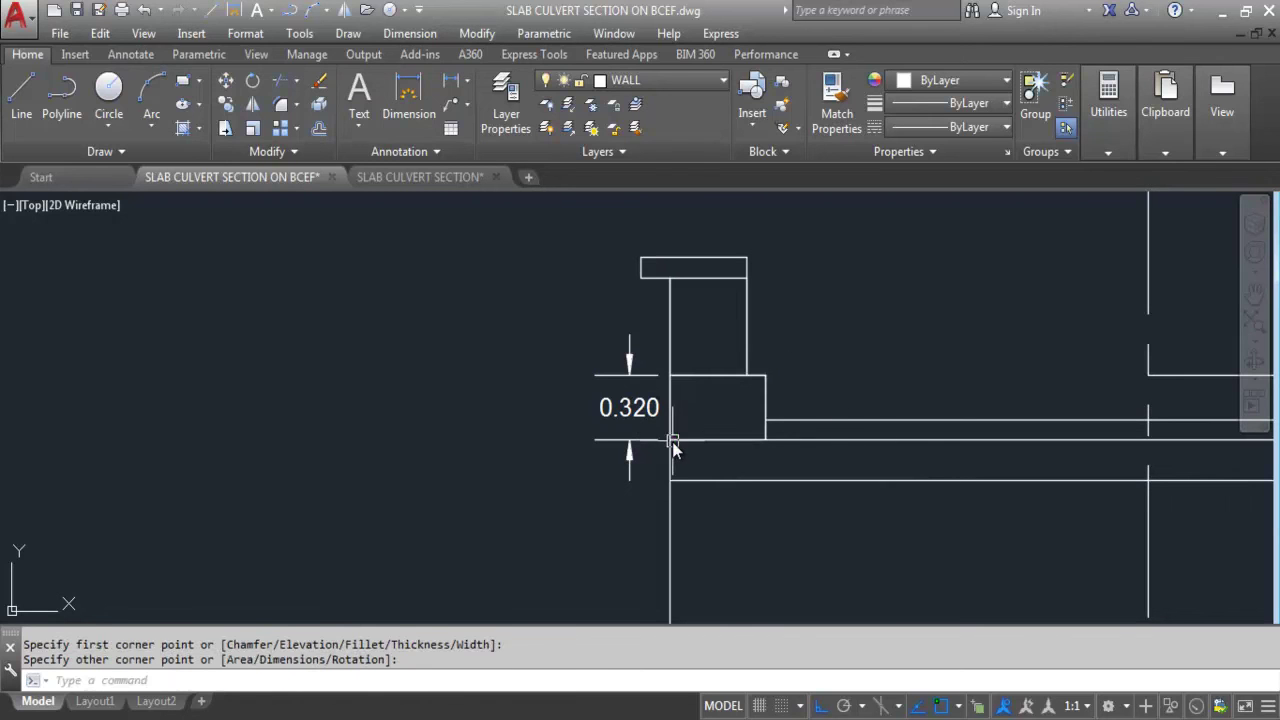
- Erase the two rectangles drawn over the left-hand wall
left_click(712, 377)
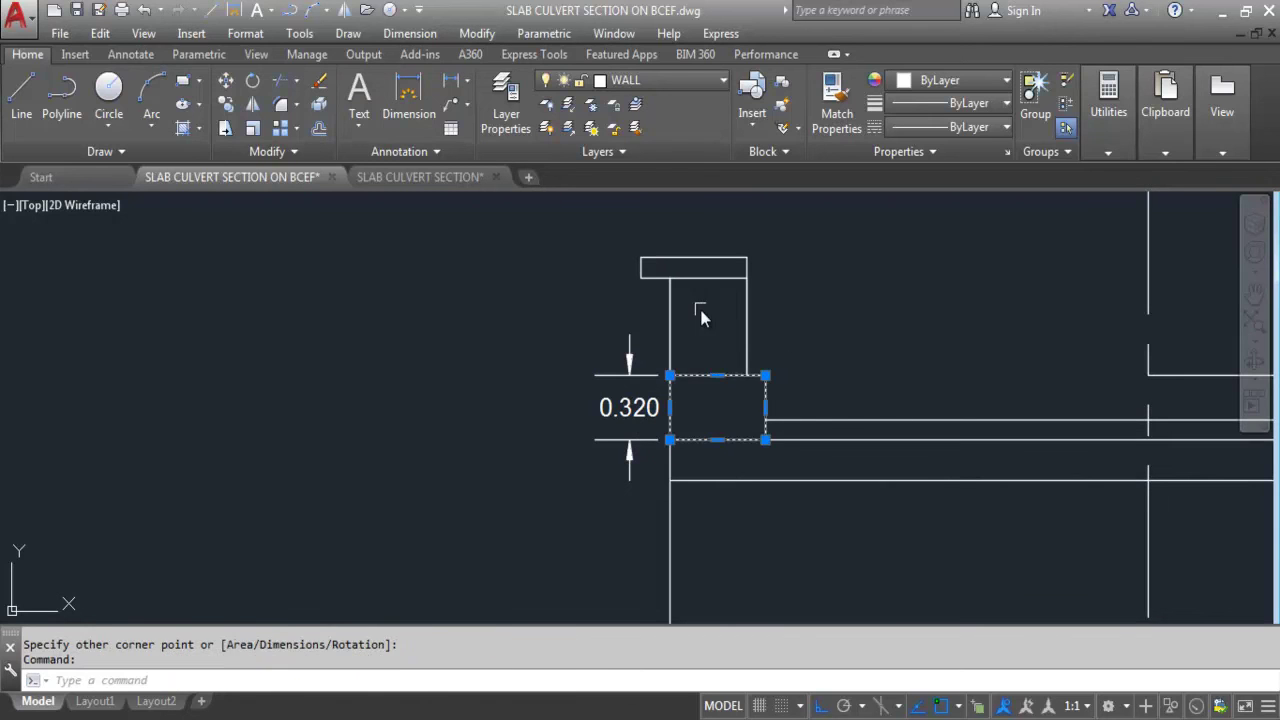
left_click(702, 277)
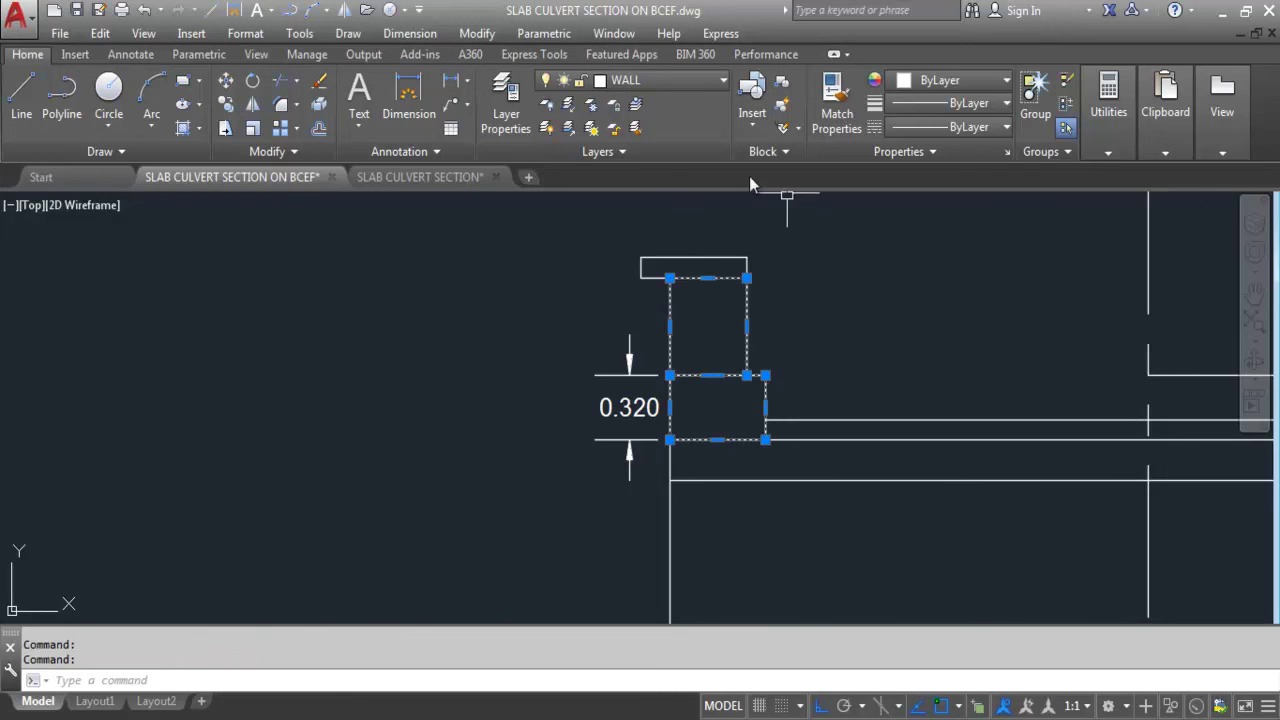
key("Delete")
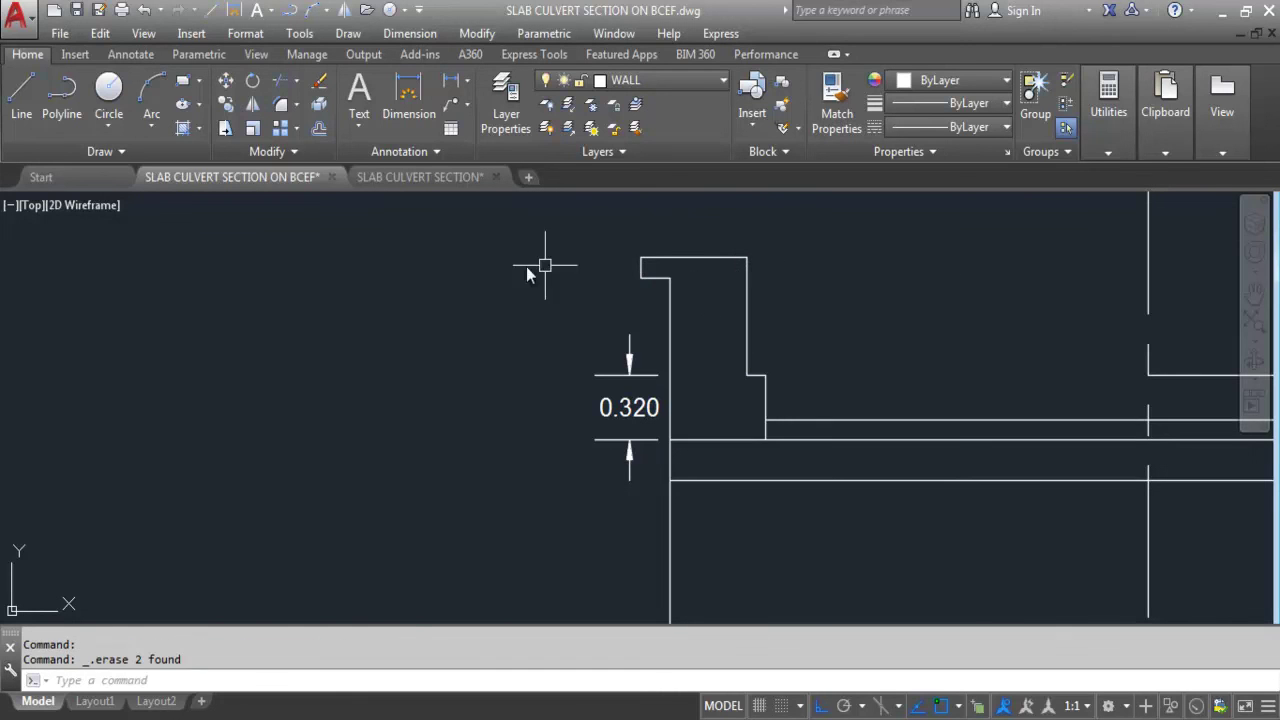
- Erase the right-hand wall's two inner vertical lines, its top edge and its outer vertical line
scroll(535, 355, "down", 2)
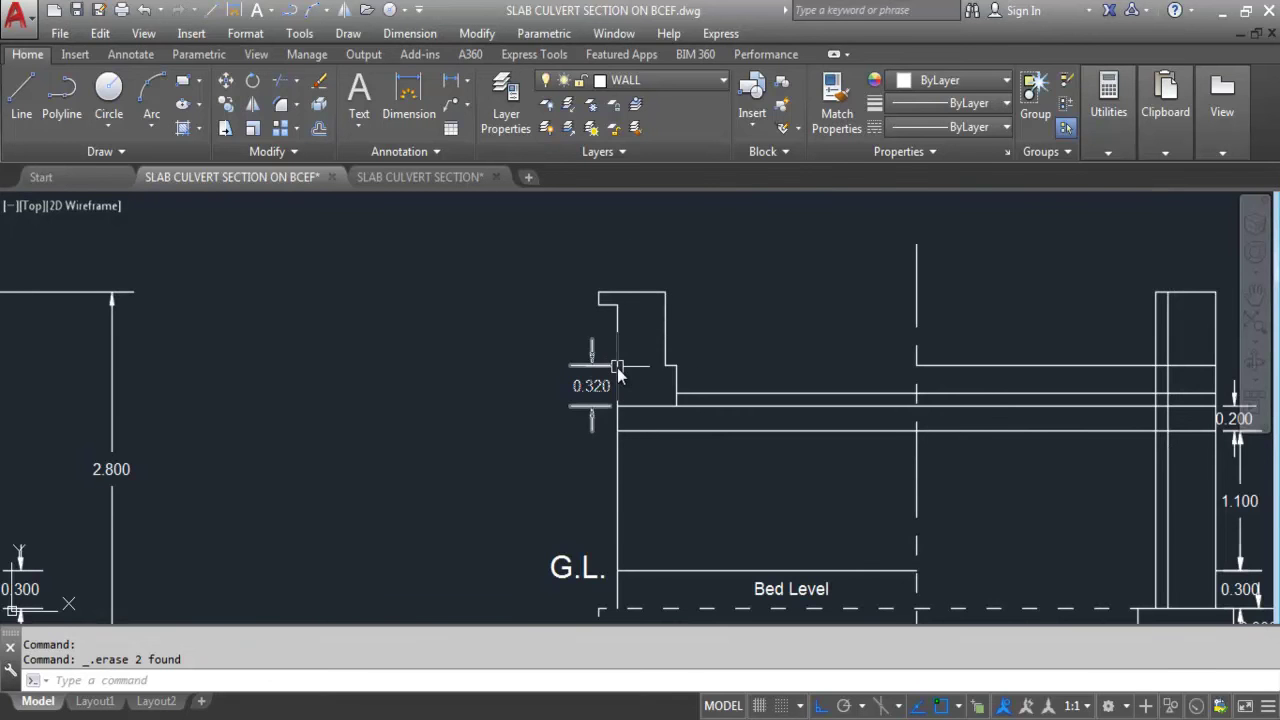
scroll(617, 372, "down", 3)
key("Escape")
key("Escape")
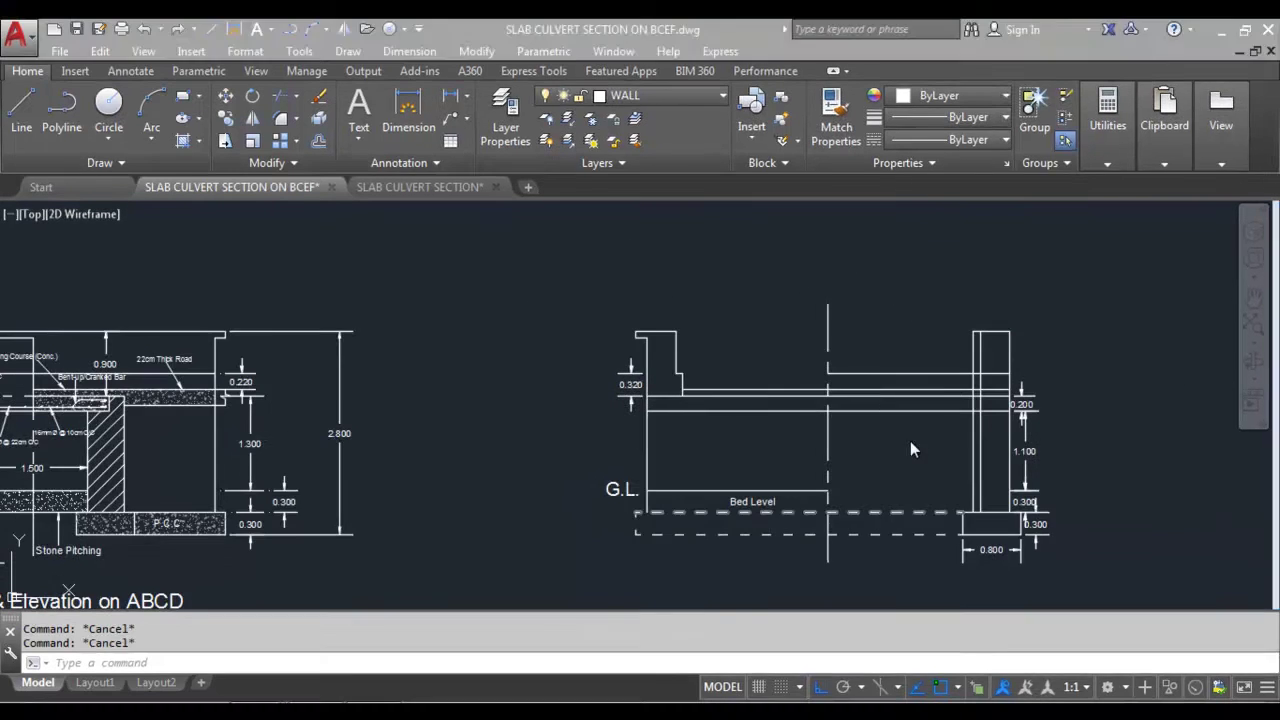
scroll(714, 342, "up", 2)
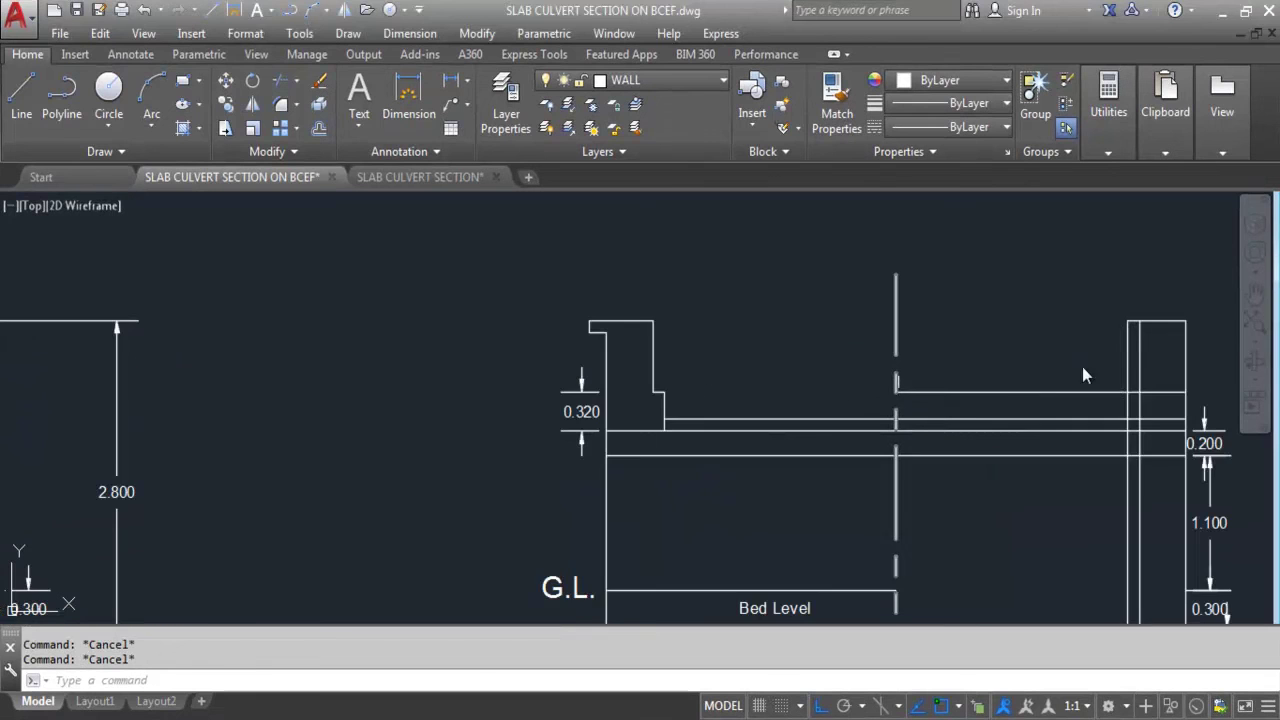
left_click(1139, 352)
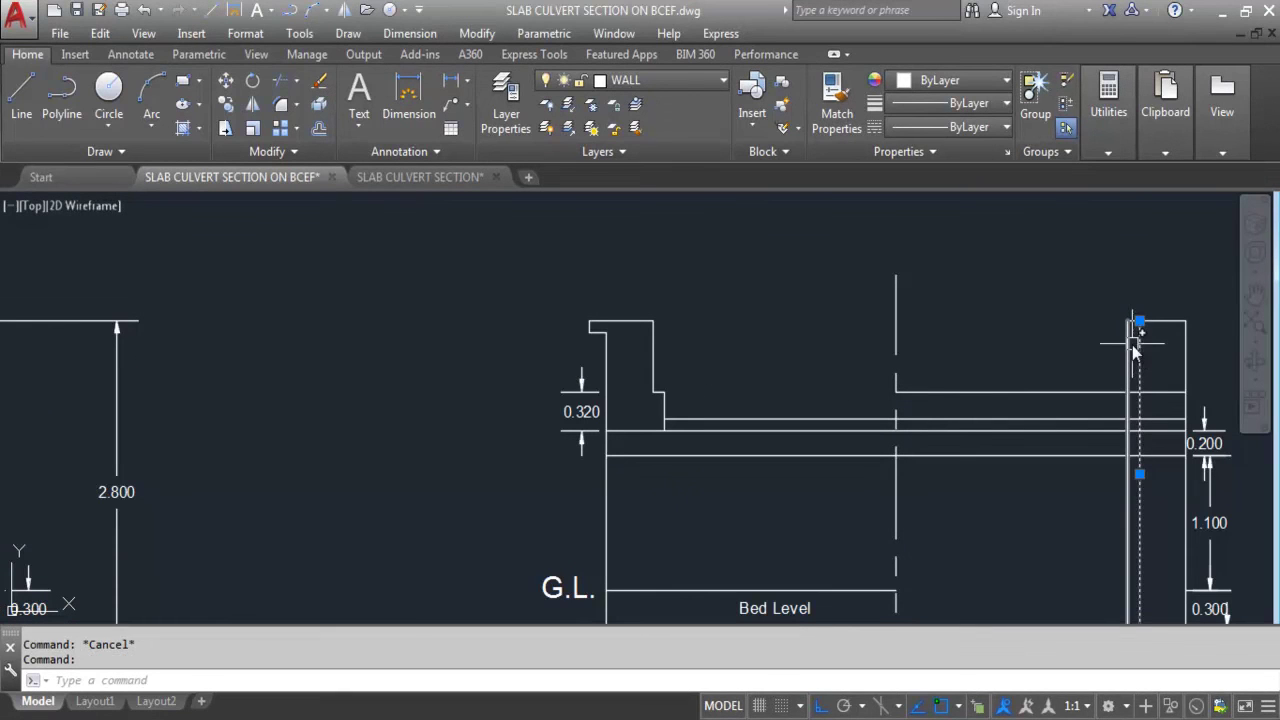
key("Delete")
left_click(1143, 282)
left_click(1130, 343)
key("Delete")
left_click(1129, 340)
key("Delete")
left_click(1186, 337)
key("Delete")
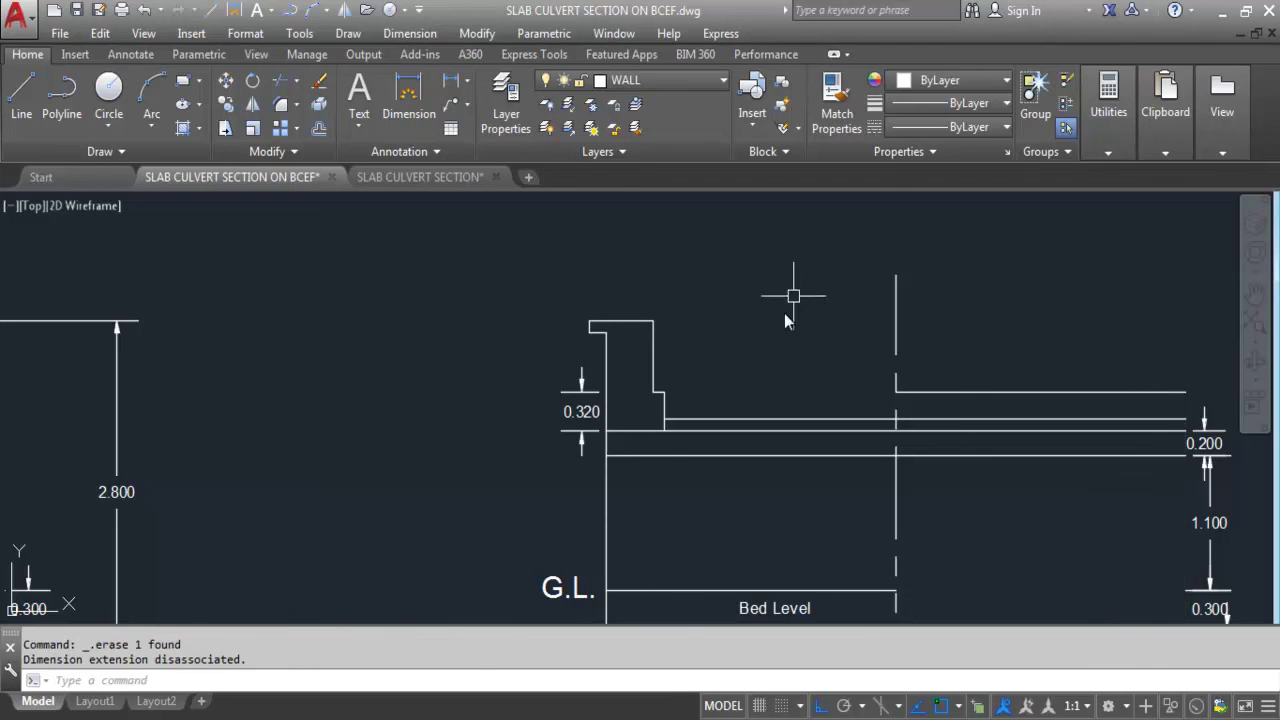
- Mirror the left-hand wall's coping, stepped inner face and outer vertical line about the vertical centre line, keeping the originals
left_click(664, 408)
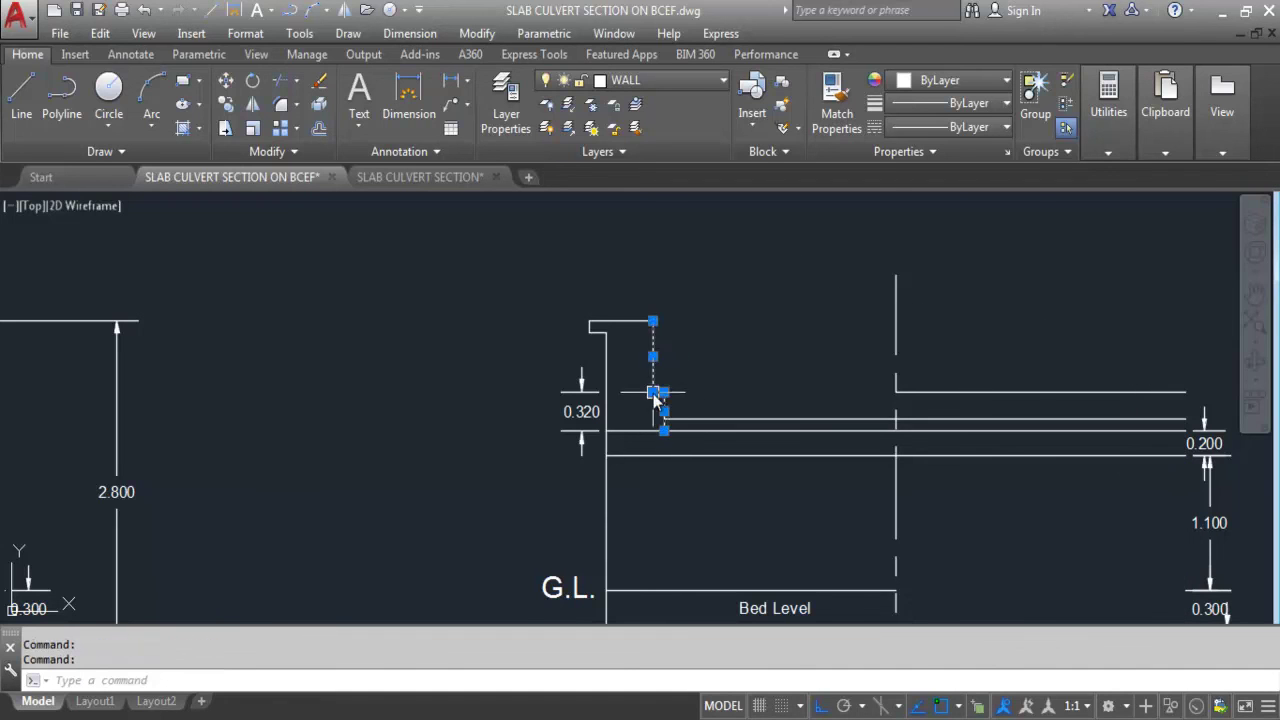
scroll(655, 398, "up", 4)
left_click(703, 400)
scroll(600, 350, "down", 2)
scroll(614, 345, "up", 4)
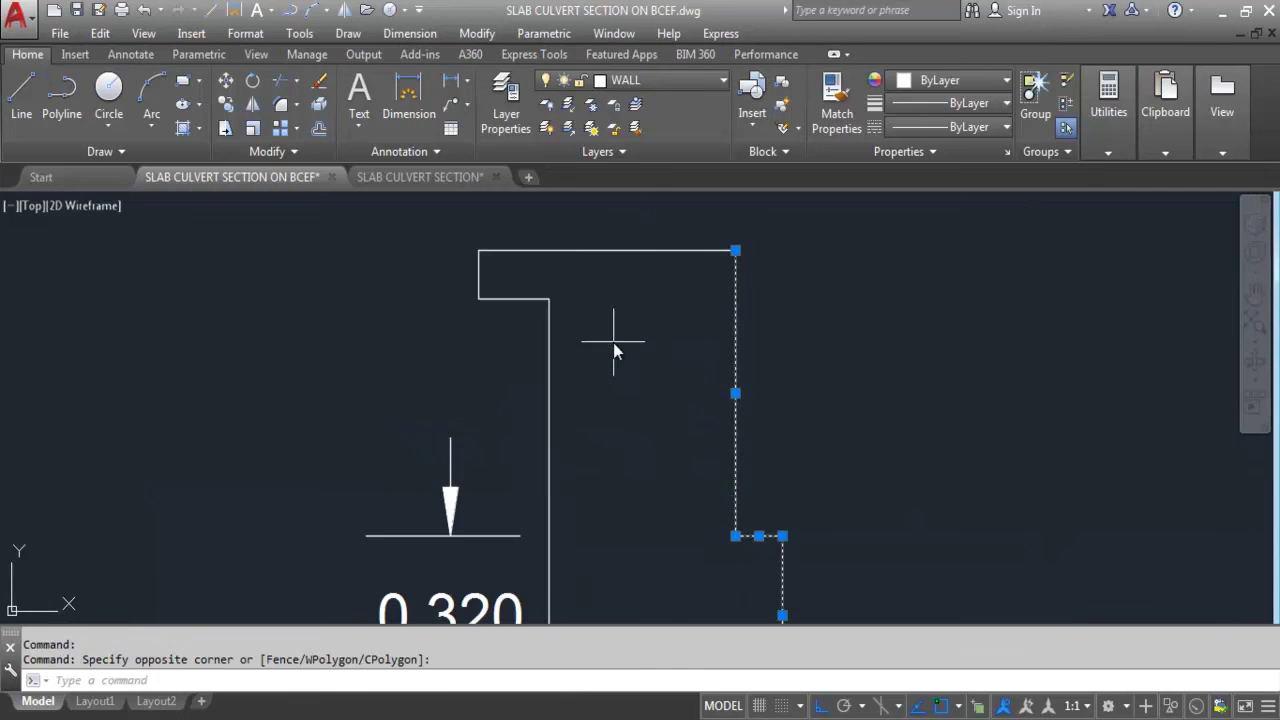
left_click(451, 228)
scroll(483, 281, "down", 6)
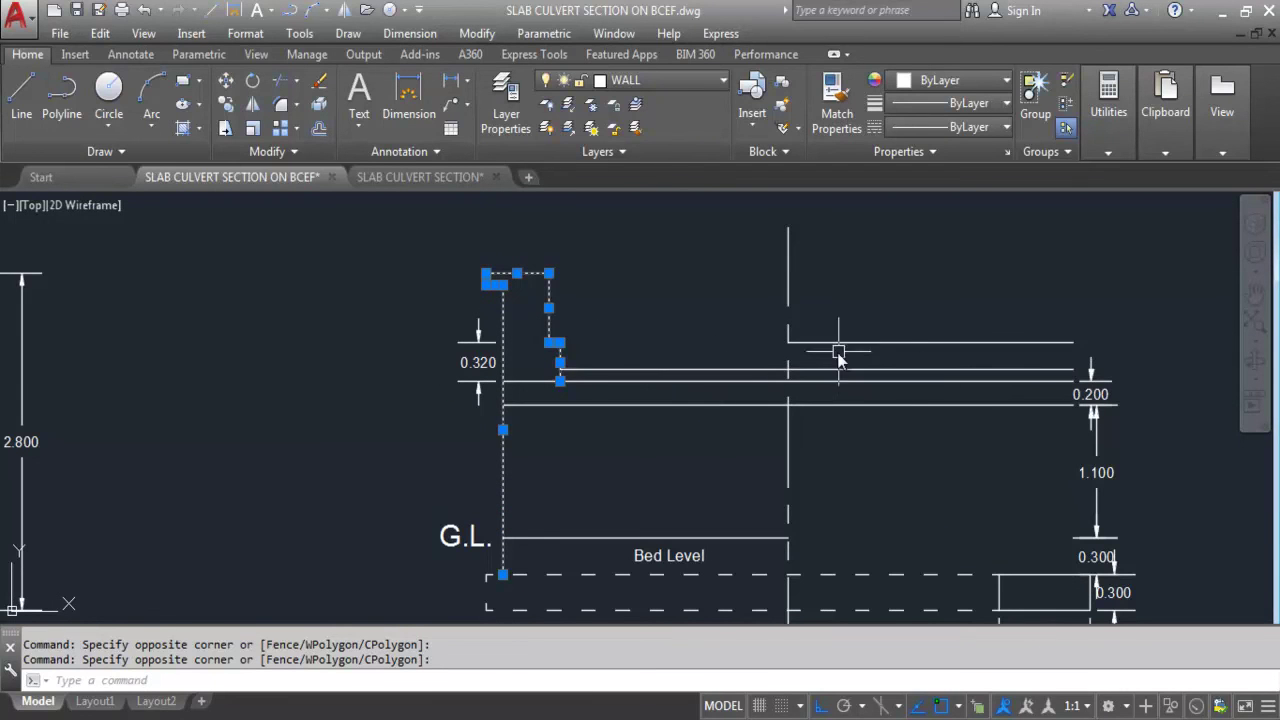
type("M")
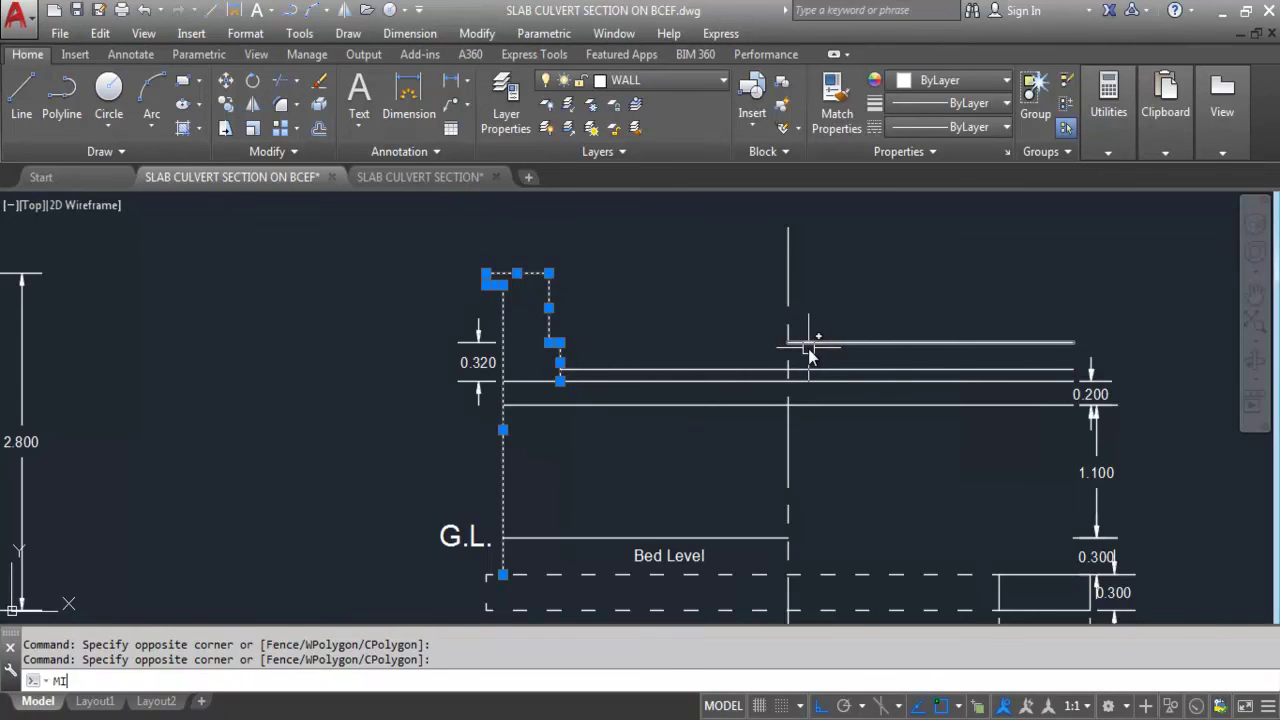
type("I")
key("Return")
scroll(805, 407, "up", 3)
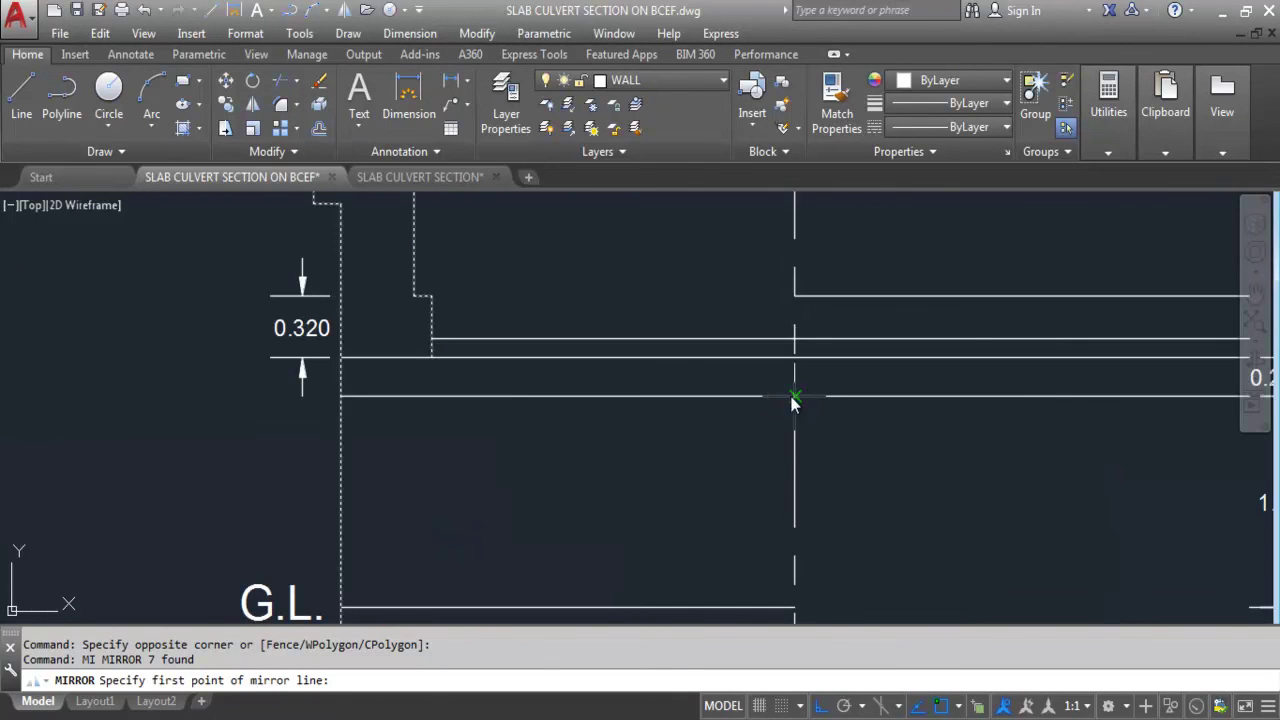
scroll(770, 420, "up", 2)
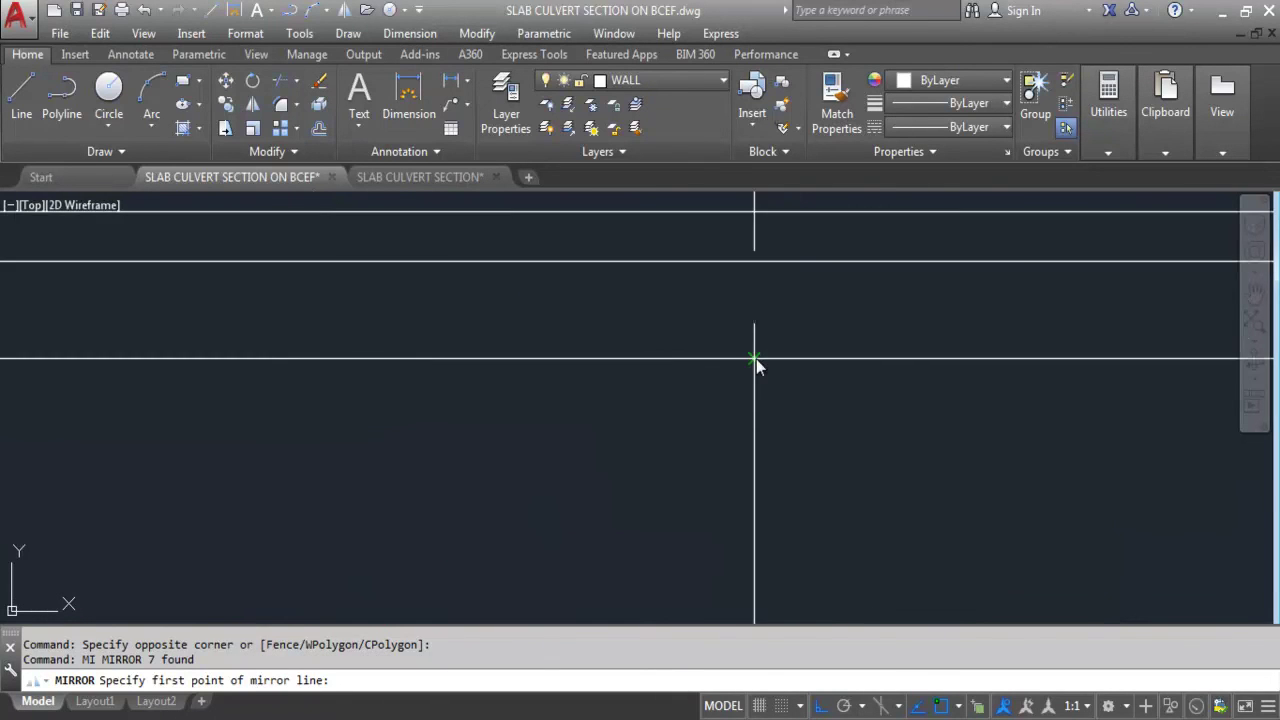
scroll(756, 376, "down", 2)
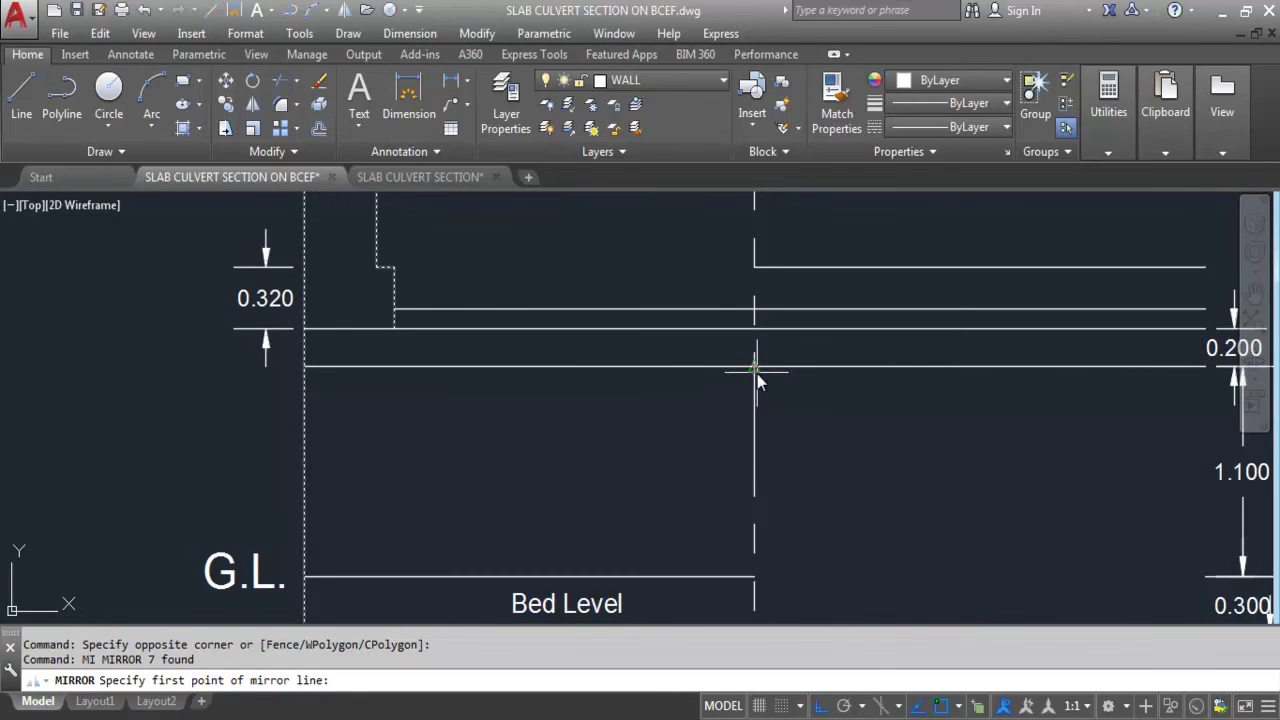
left_click(754, 368)
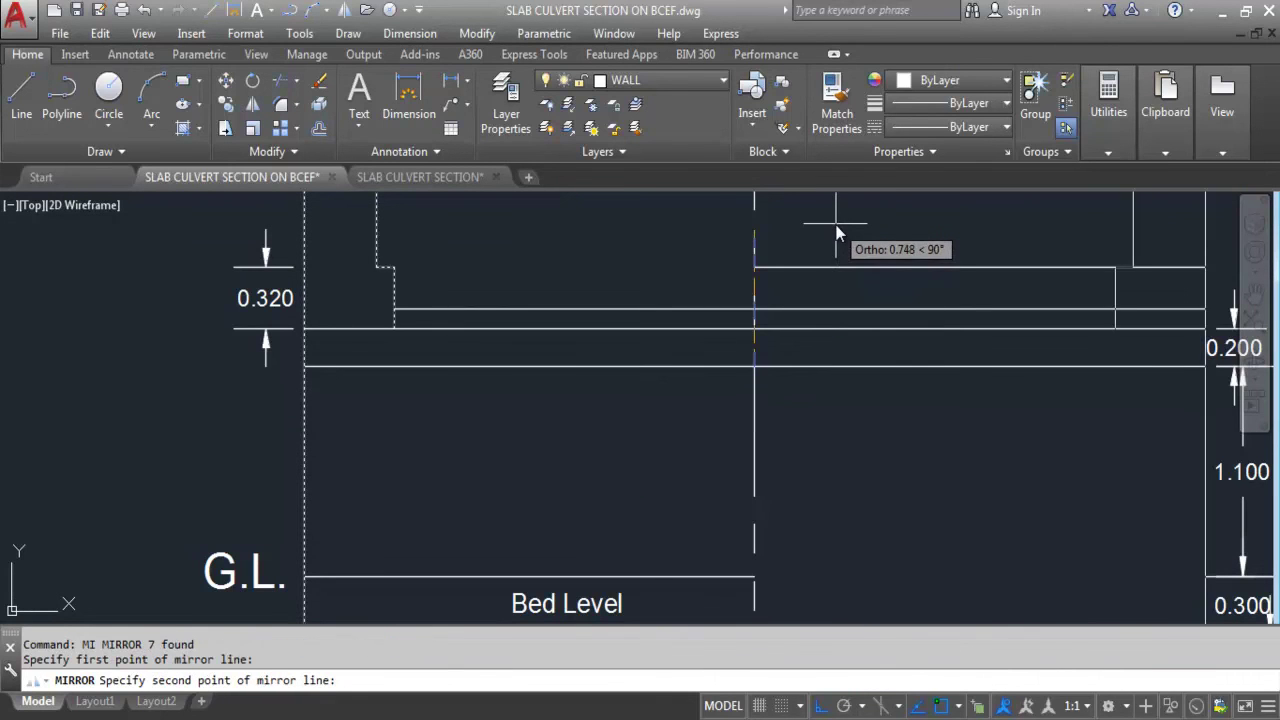
scroll(829, 373, "down", 3)
left_click(838, 293)
key("Return")
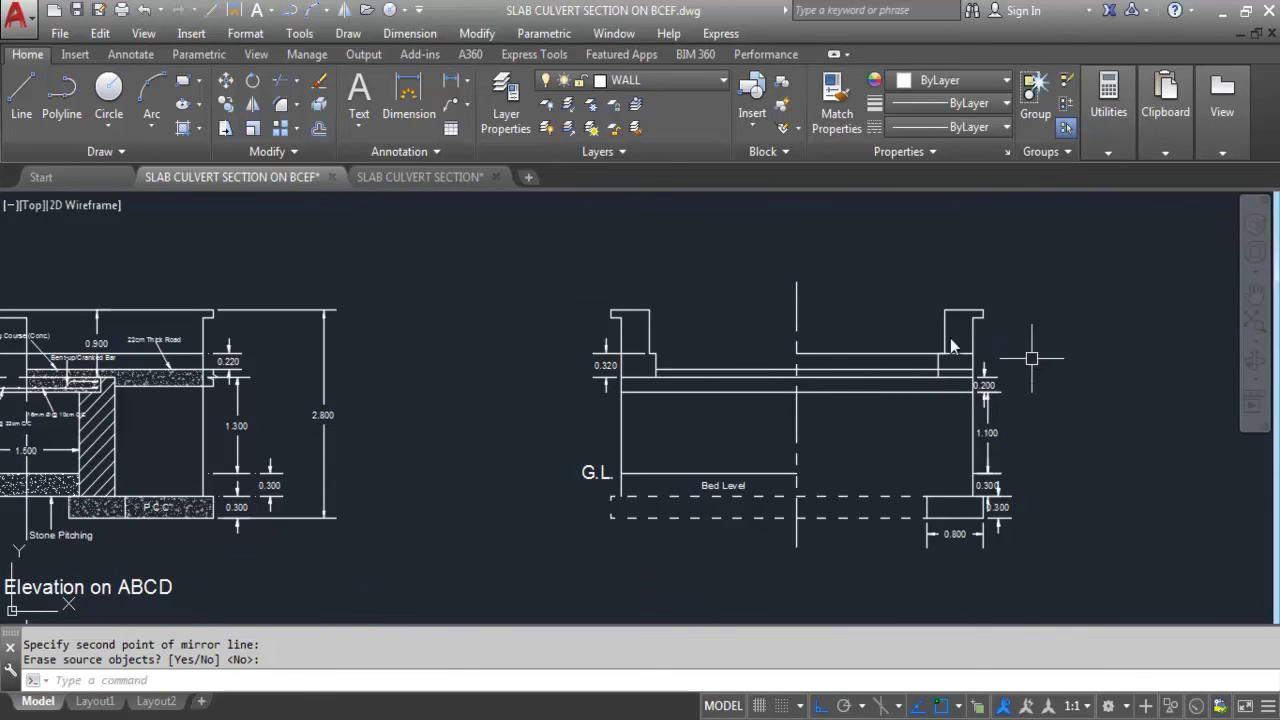
- Extend the lower inner face line of the right-hand wall down to the top edge of its footing
scroll(1030, 418, "up", 2)
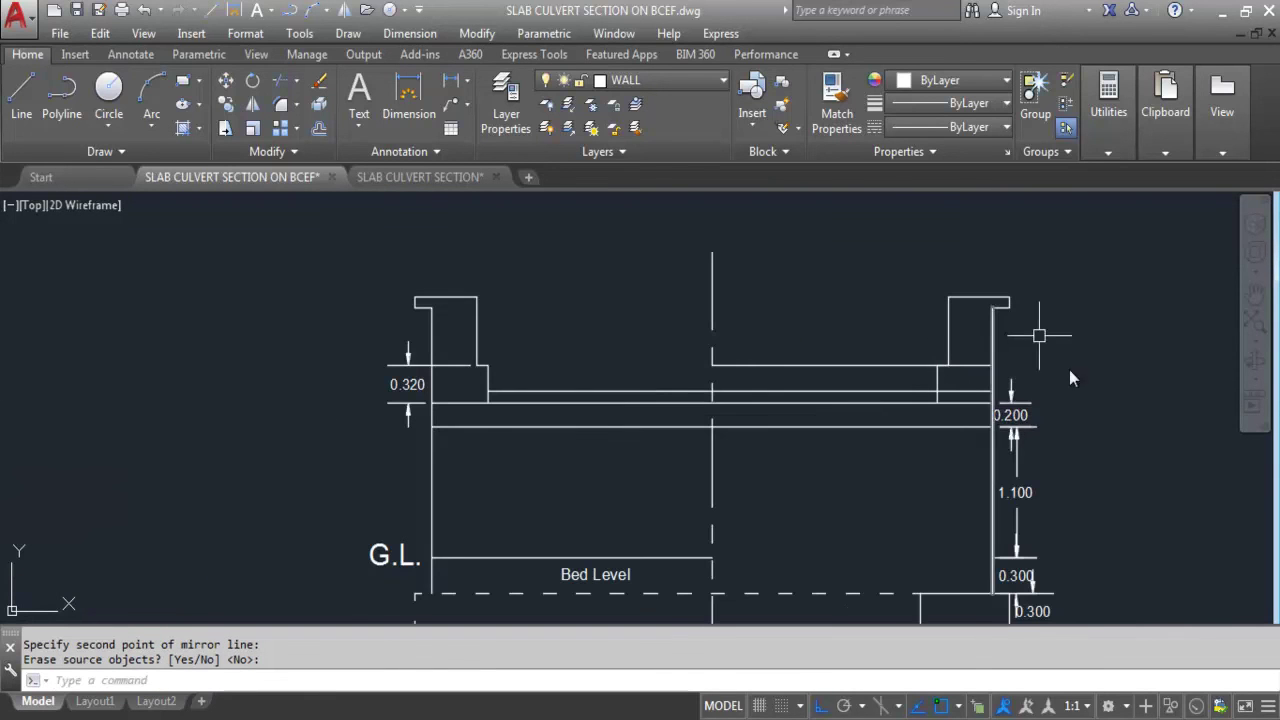
scroll(965, 375, "up", 2)
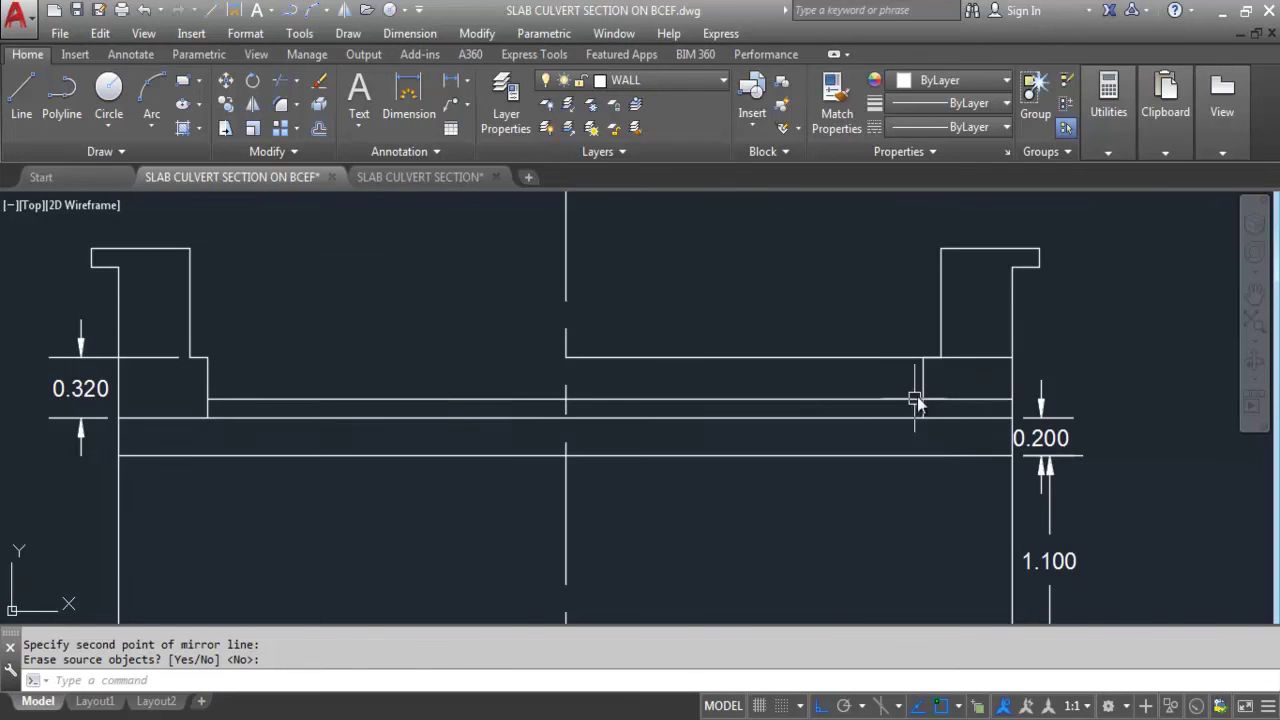
key("Return")
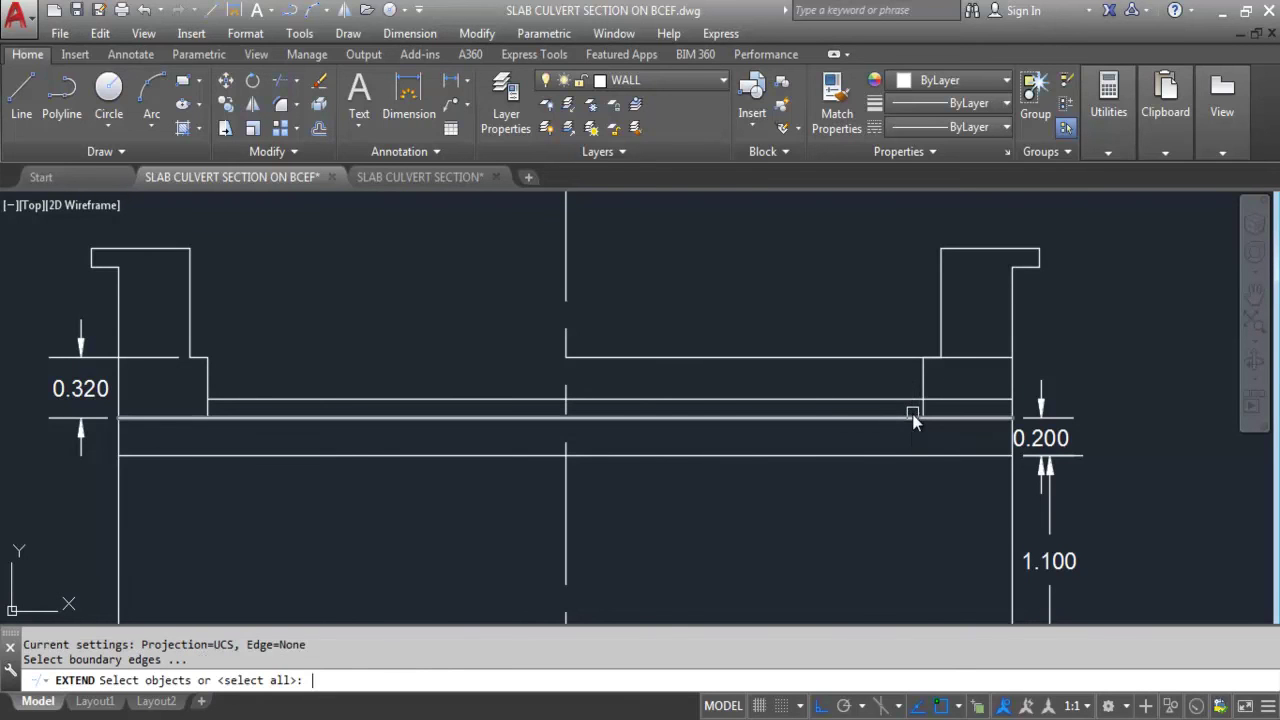
scroll(903, 329, "down", 2)
left_click(917, 580)
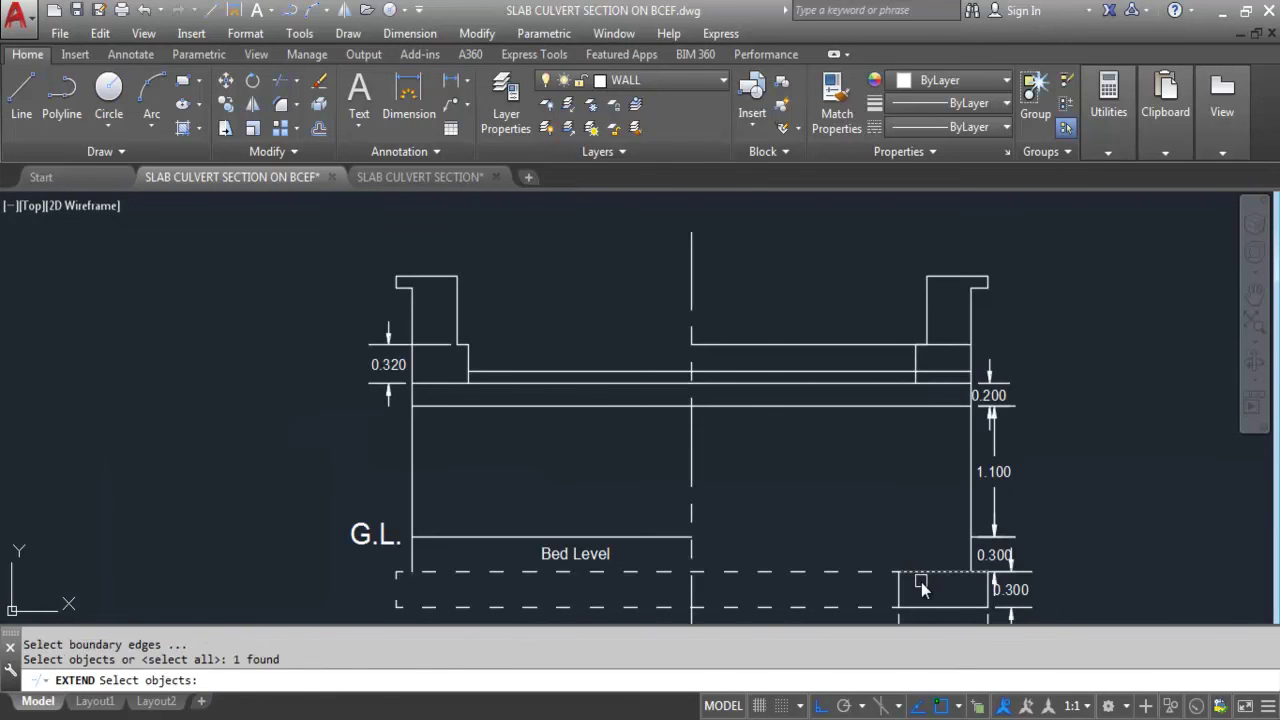
key("Return")
scroll(913, 385, "up", 4)
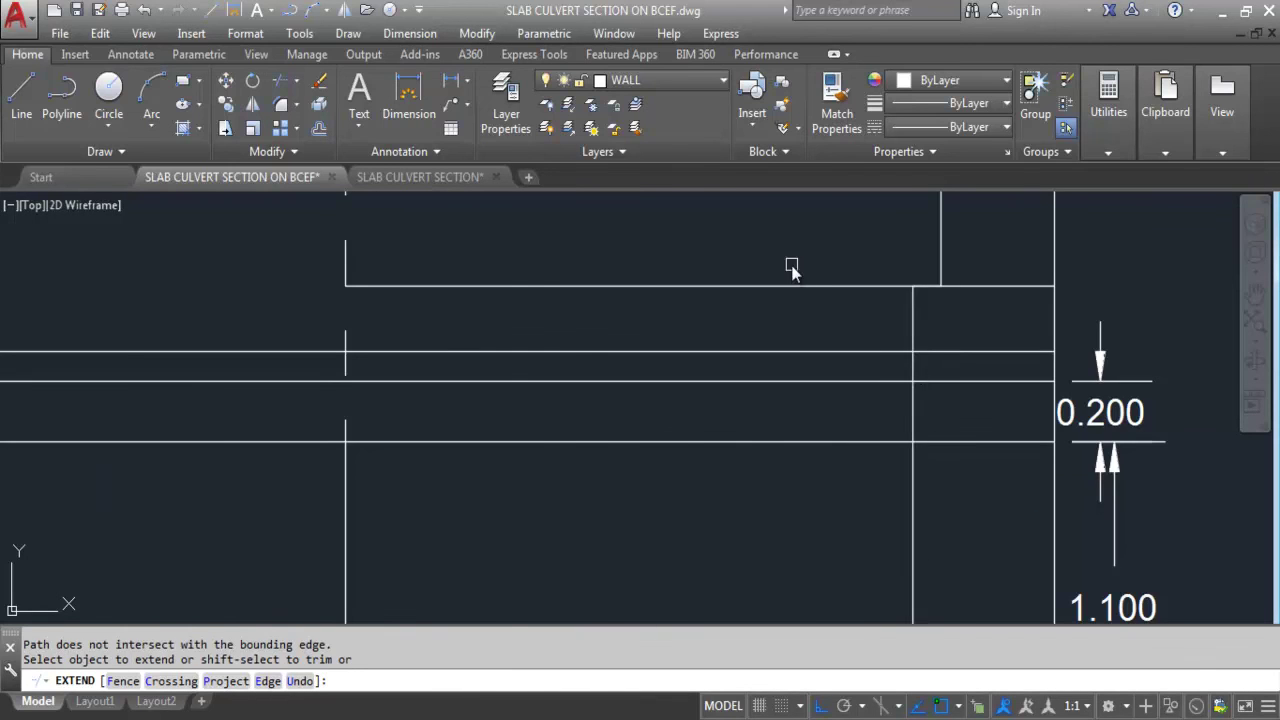
scroll(850, 420, "down", 5)
key("Escape")
- Measure the horizontal offset between the right-hand footing's inner corner and the wall's inner face
scroll(838, 428, "up", 4)
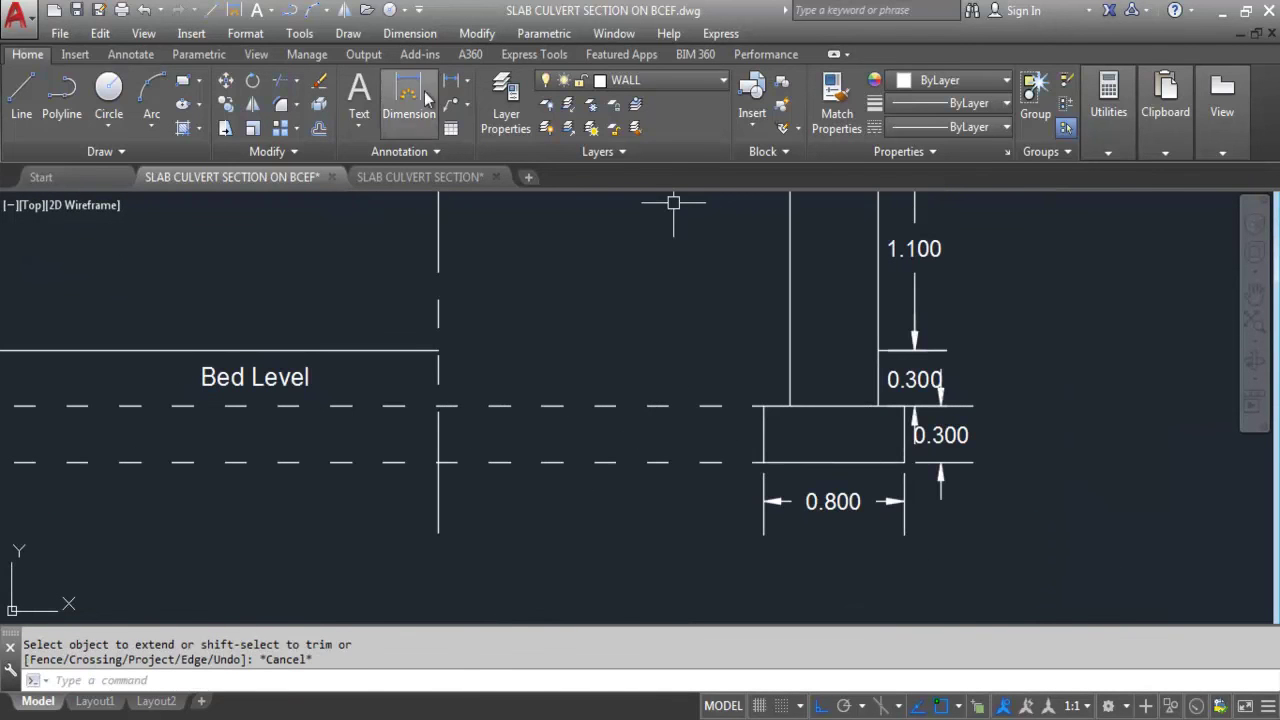
left_click(453, 80)
scroll(790, 398, "up", 2)
scroll(790, 398, "up", 2)
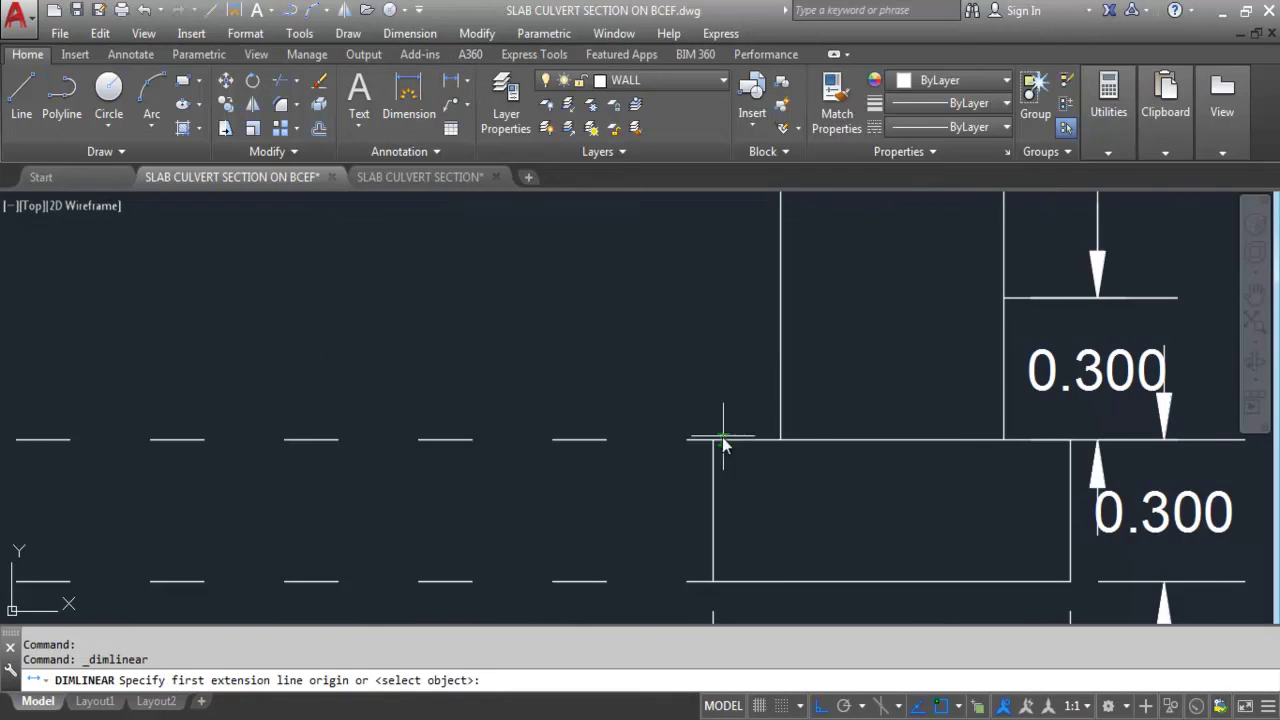
left_click(713, 439)
left_click(779, 440)
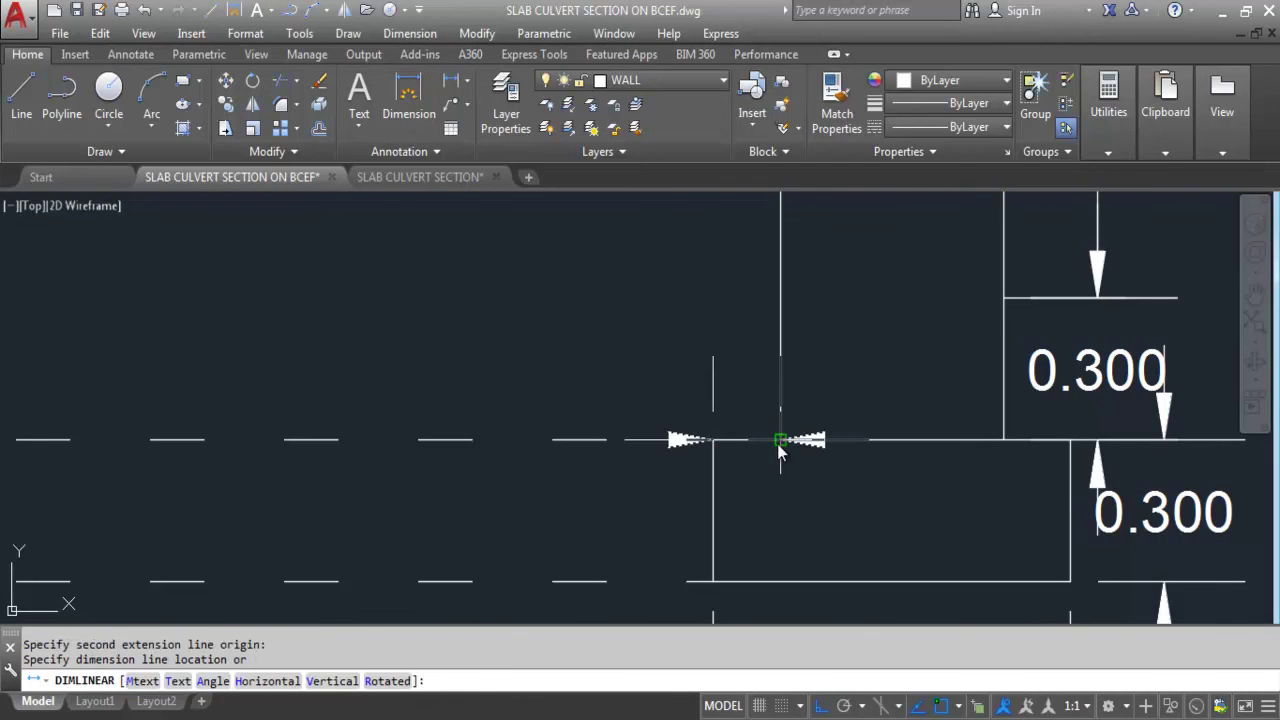
scroll(780, 440, "down", 2)
scroll(790, 390, "down", 3)
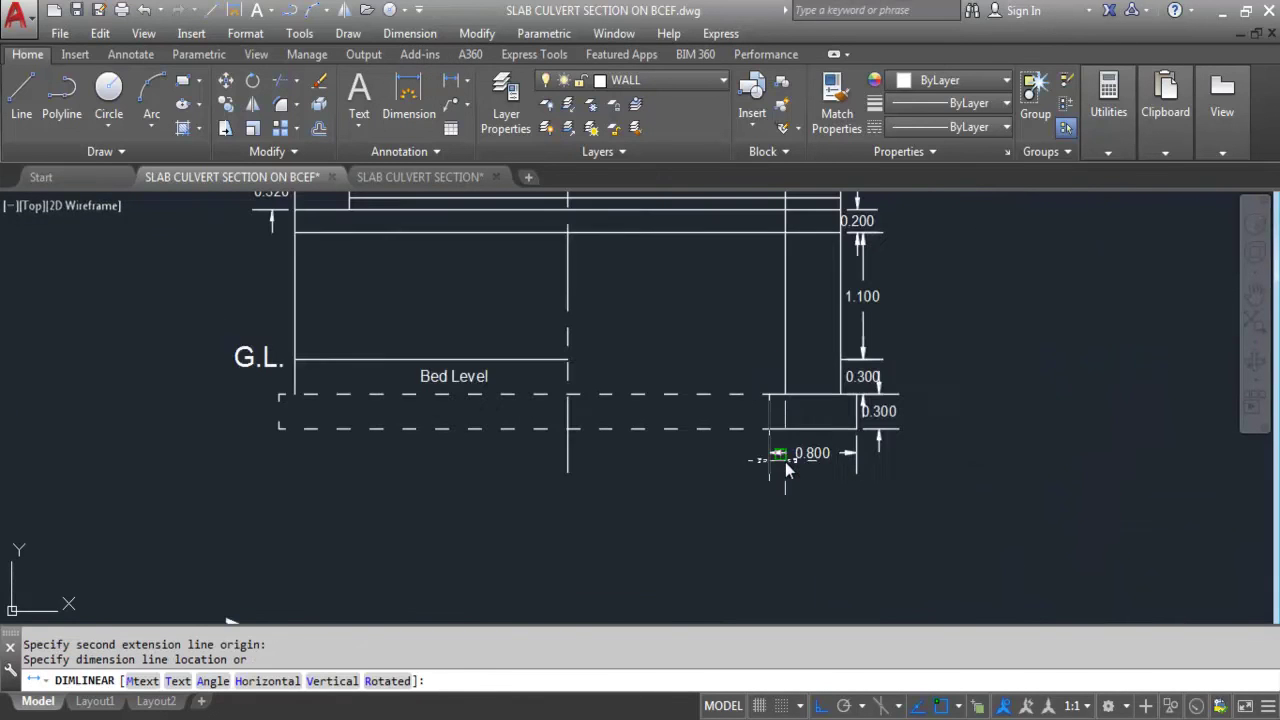
scroll(785, 462, "up", 3)
key("Escape")
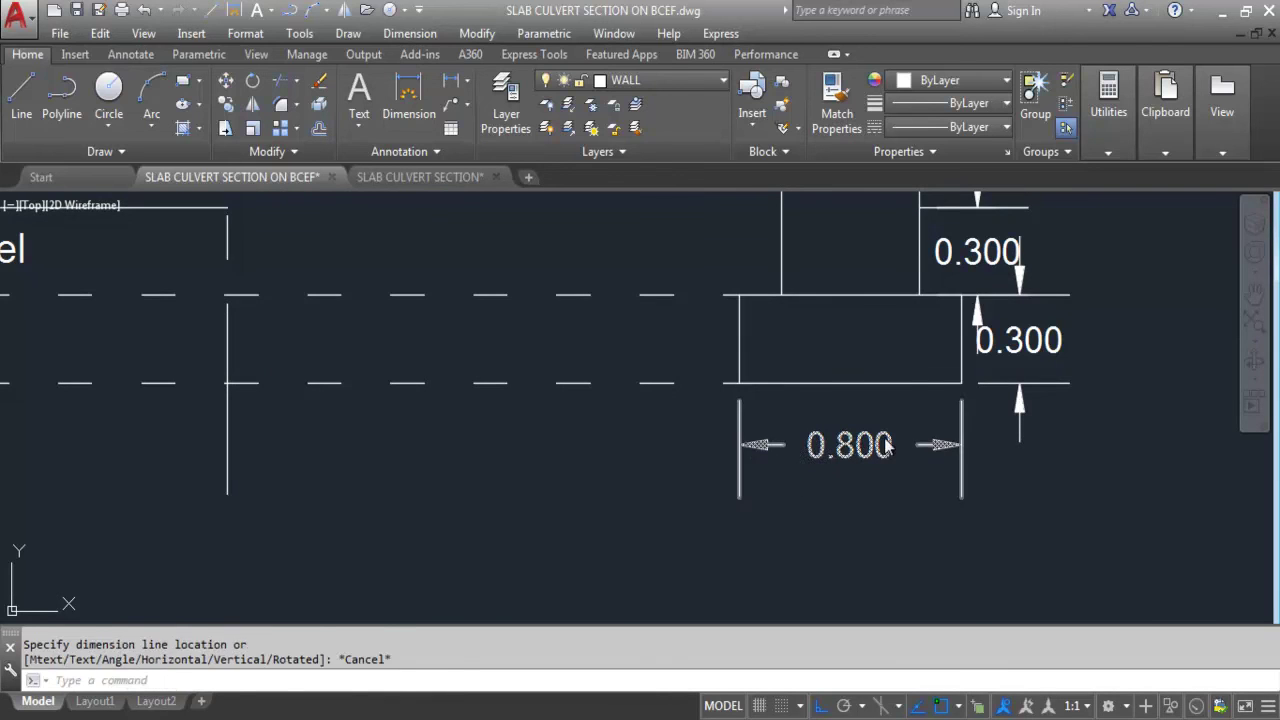
- Measure the horizontal offset between the right-hand wall's outer face and the footing's outer corner
key("Return")
scroll(934, 287, "up", 2)
left_click(908, 307)
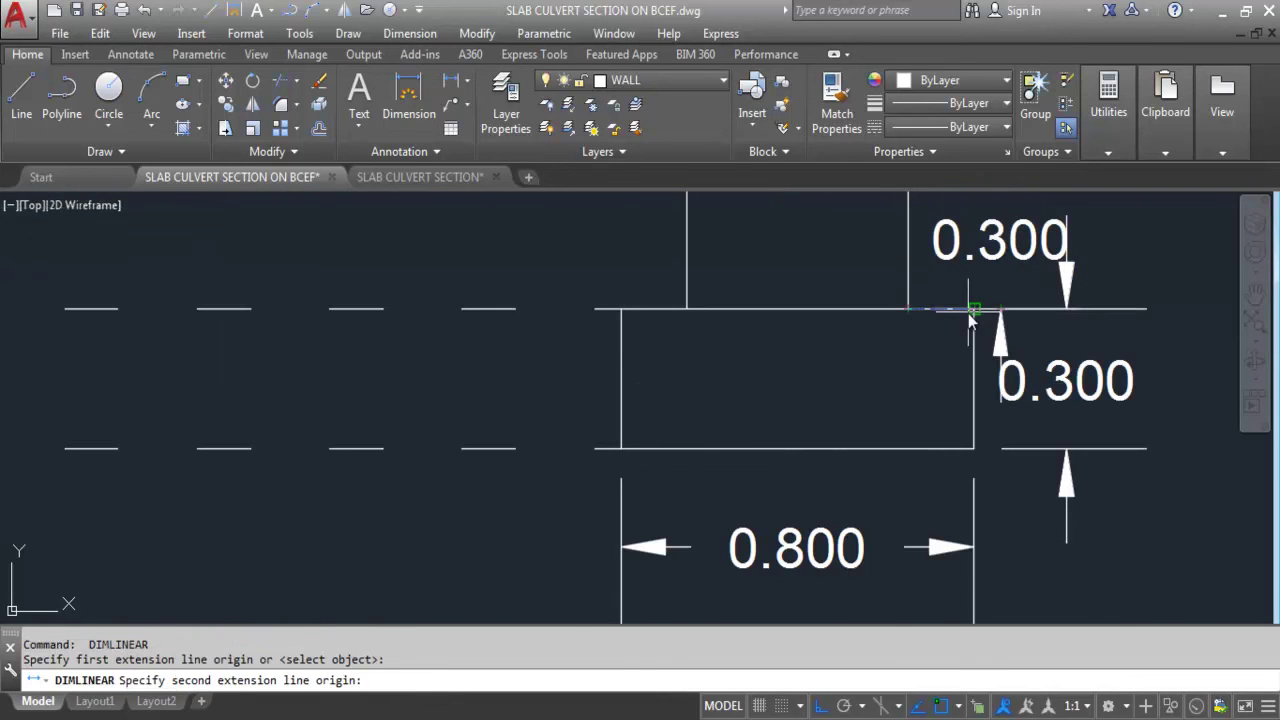
left_click(972, 308)
scroll(985, 385, "down", 2)
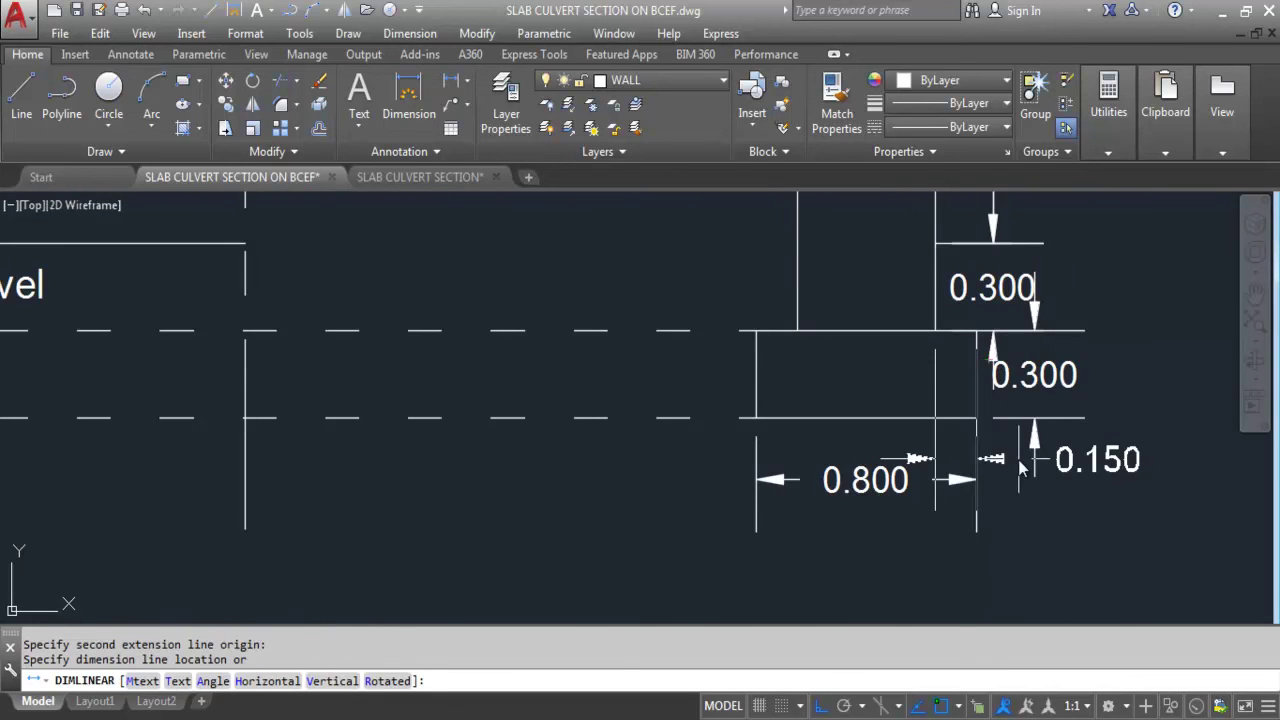
key("Escape")
- Erase the horizontal line running from the centre line to the right-hand wall at the level of the wall's step
scroll(995, 522, "down", 1)
scroll(966, 270, "down", 2)
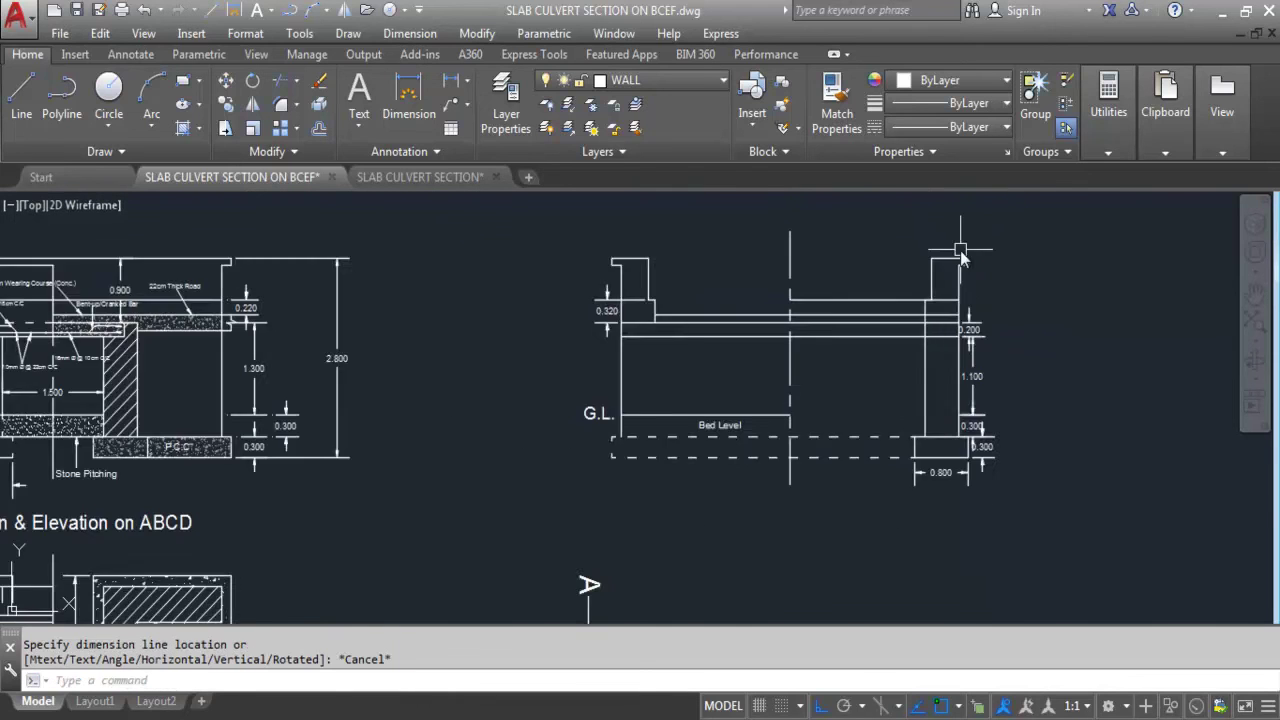
scroll(973, 288, "up", 4)
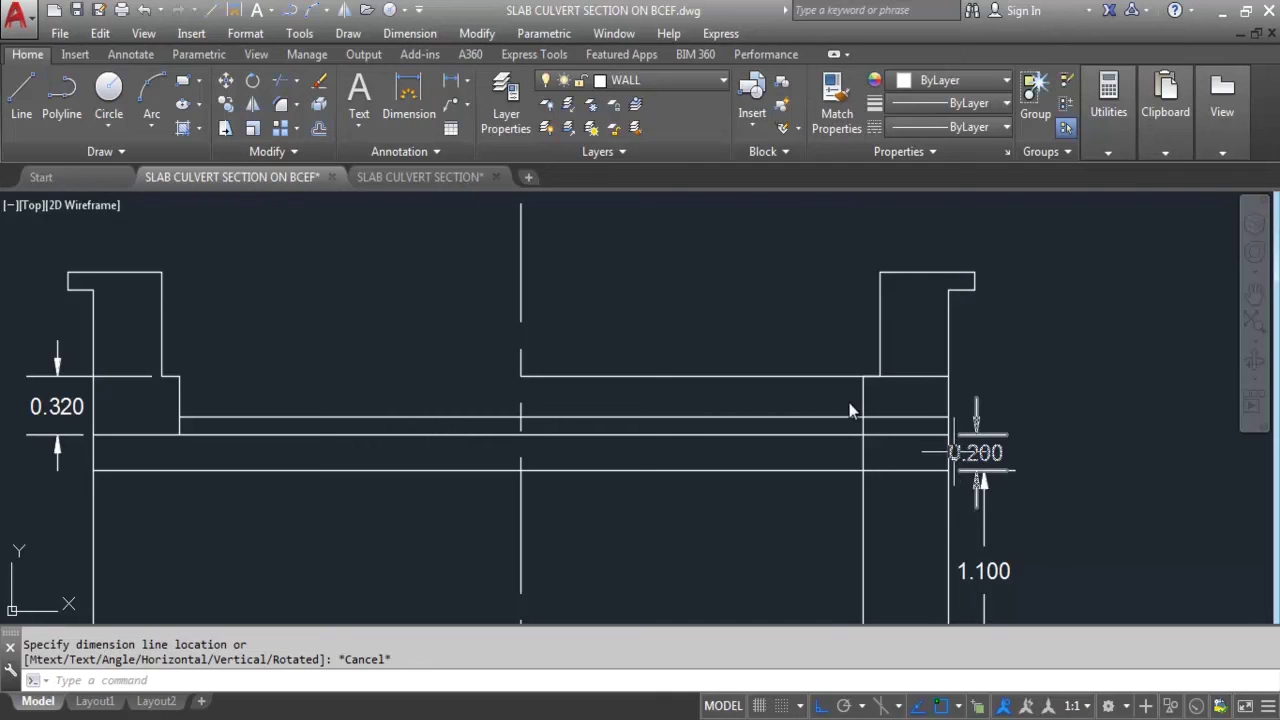
key("Escape")
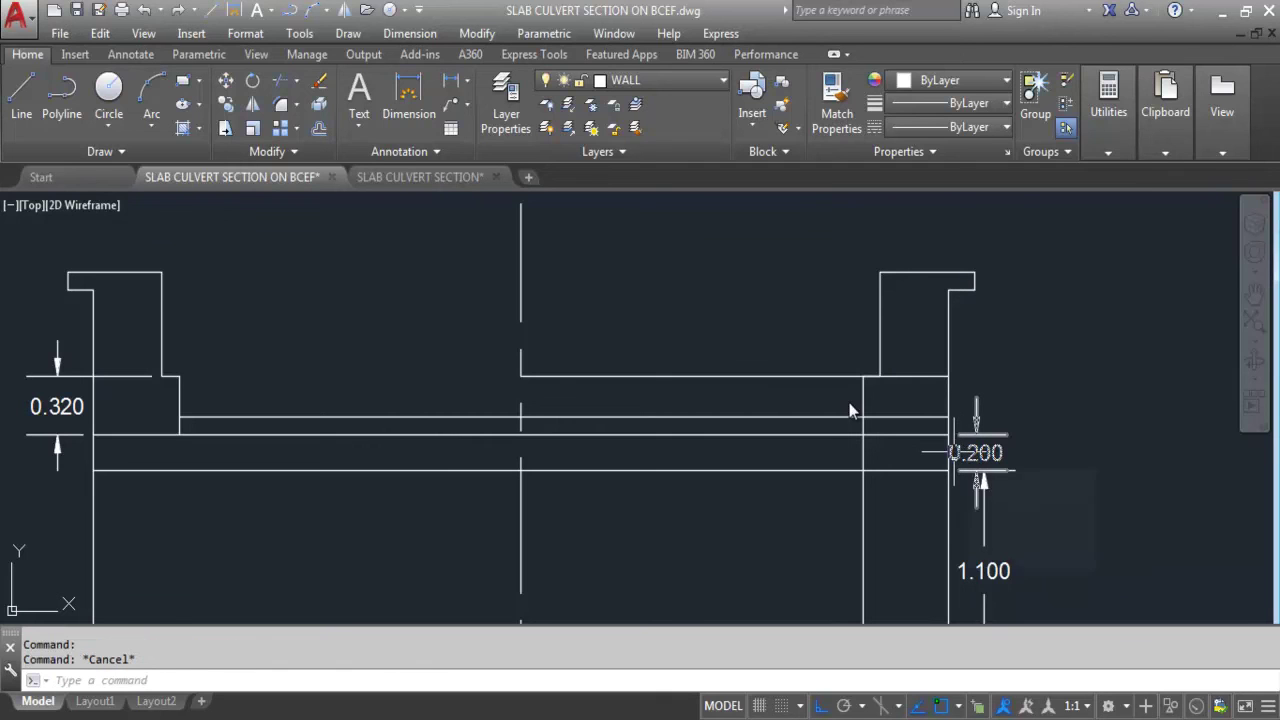
left_click(683, 376)
key("Delete")
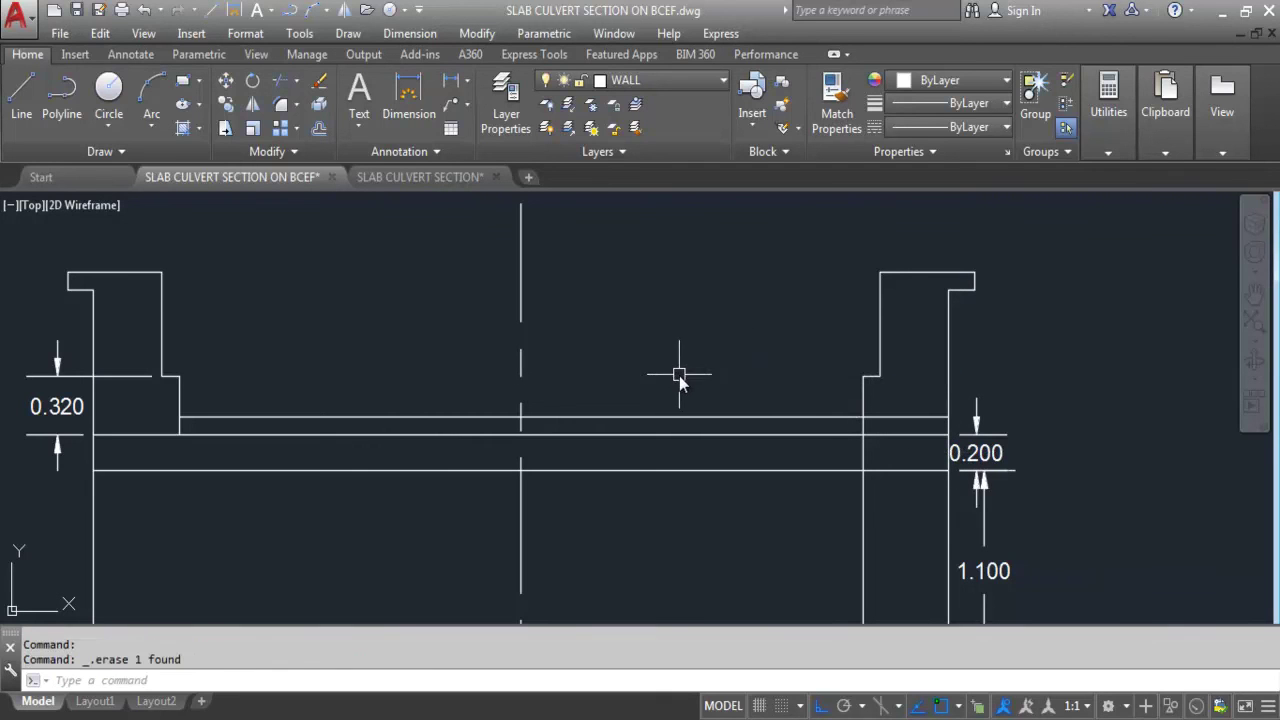
- Examine the wall widths and roadway in the half sectional plan and compare them with the section above
scroll(643, 333, "down", 1)
scroll(648, 320, "down", 2)
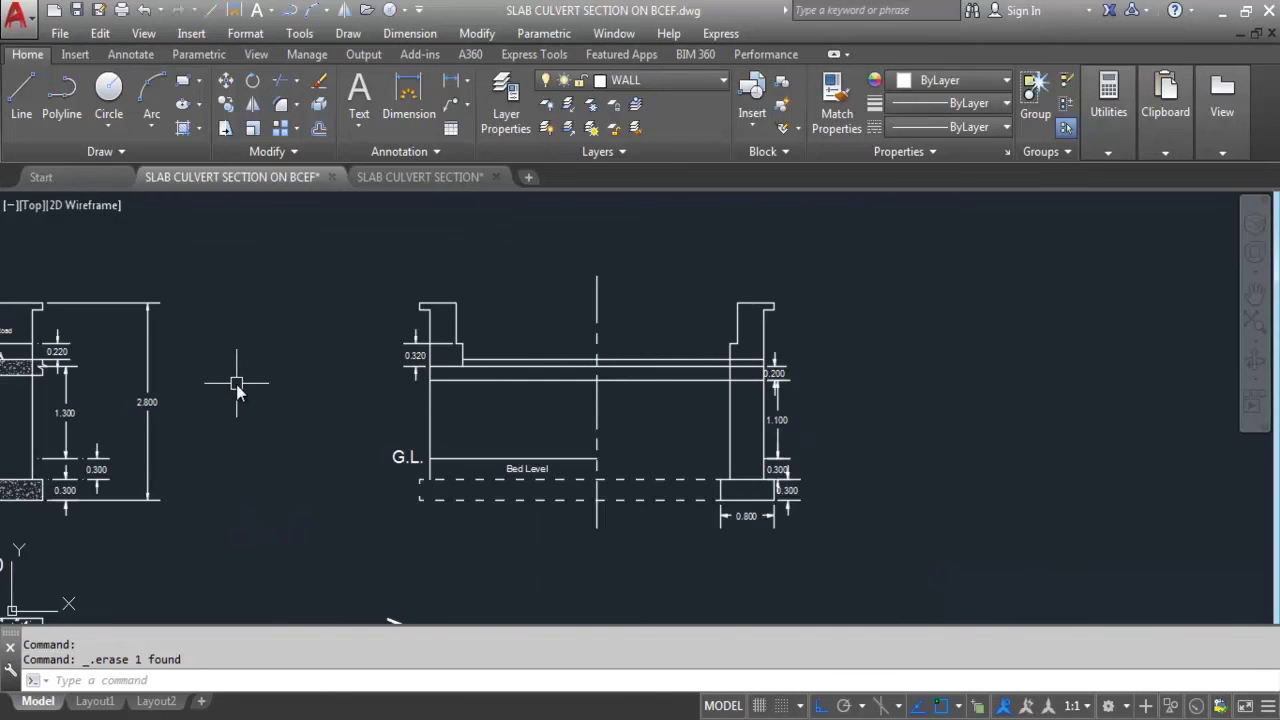
scroll(430, 380, "up", 2)
scroll(584, 300, "down", 4)
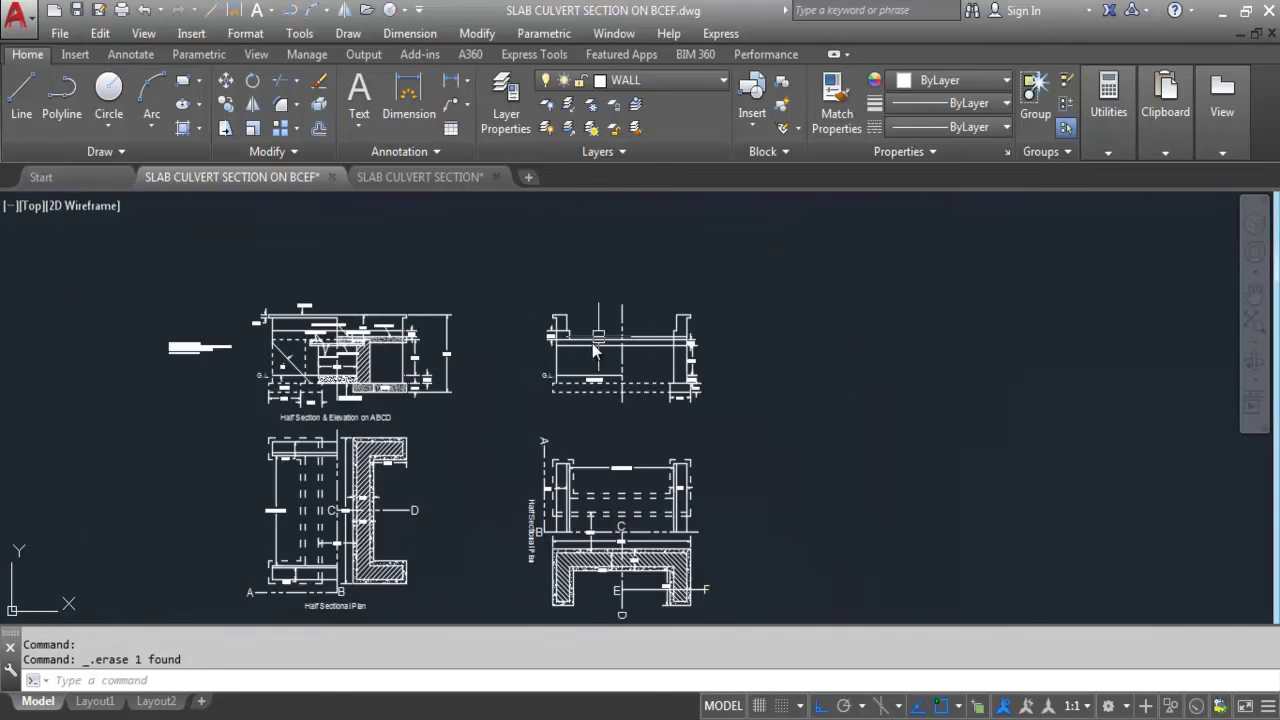
scroll(519, 532, "up", 2)
scroll(519, 532, "up", 2)
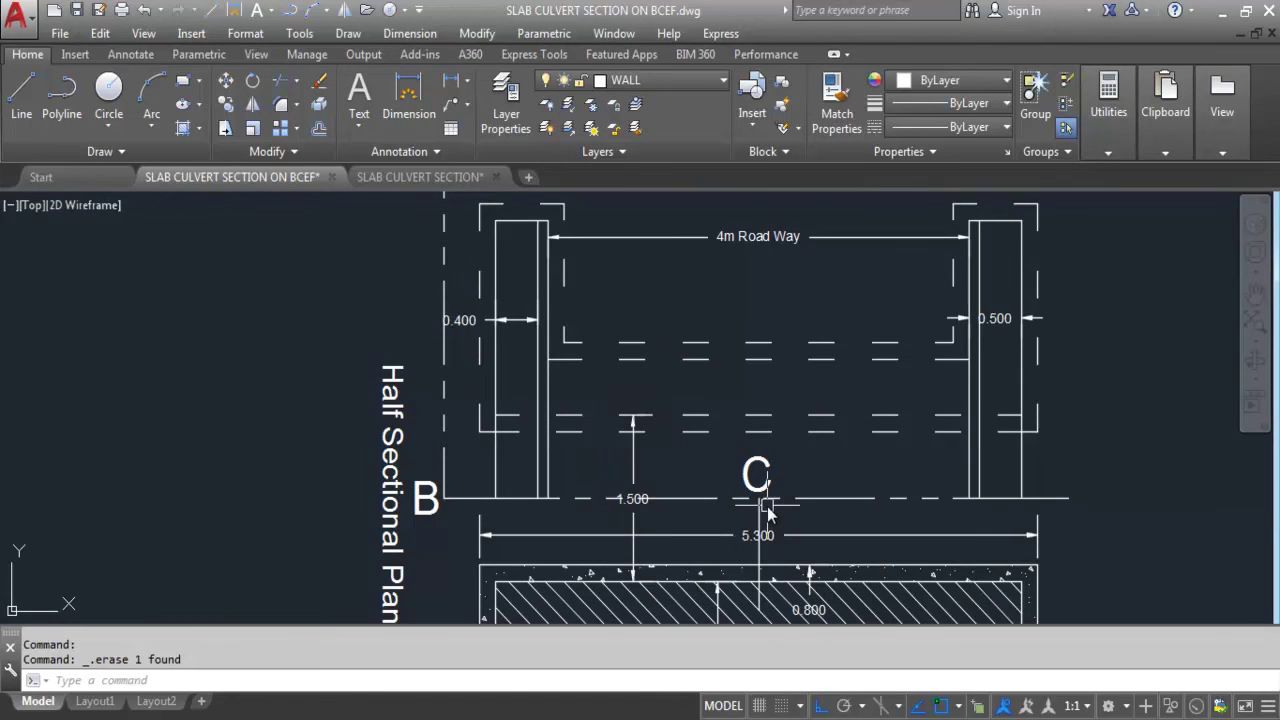
scroll(740, 525, "down", 4)
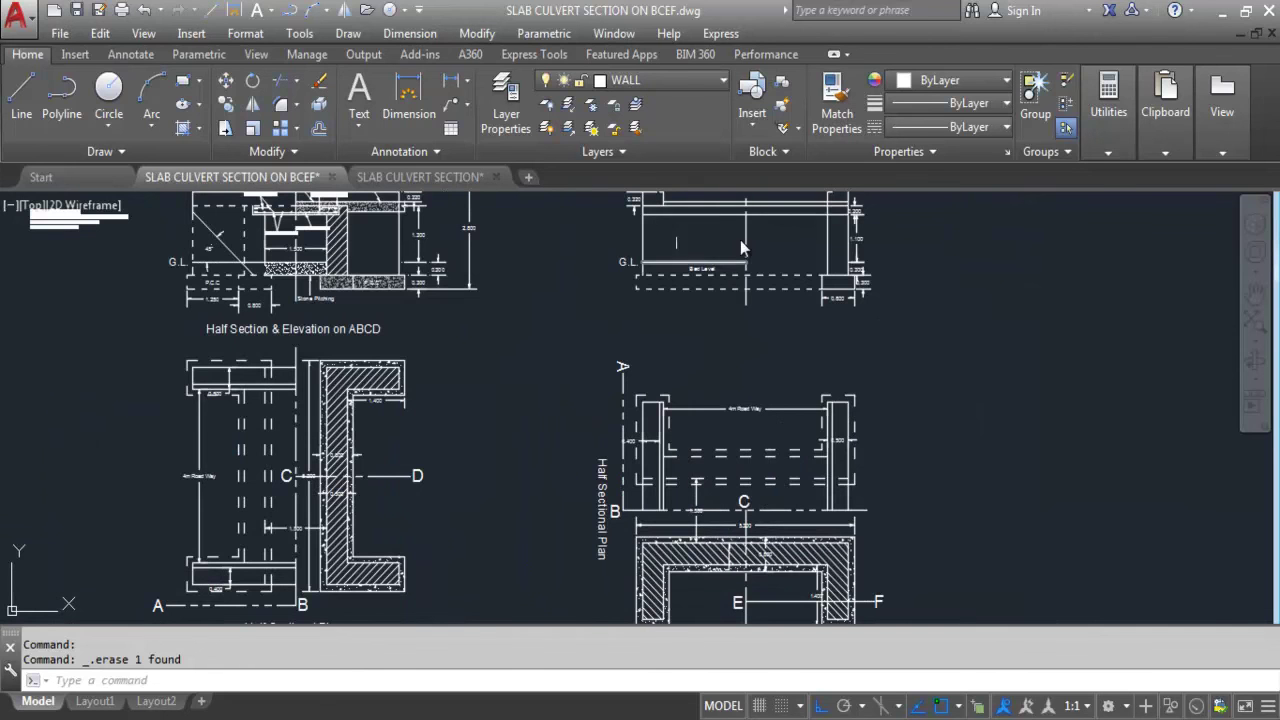
scroll(656, 488, "up", 2)
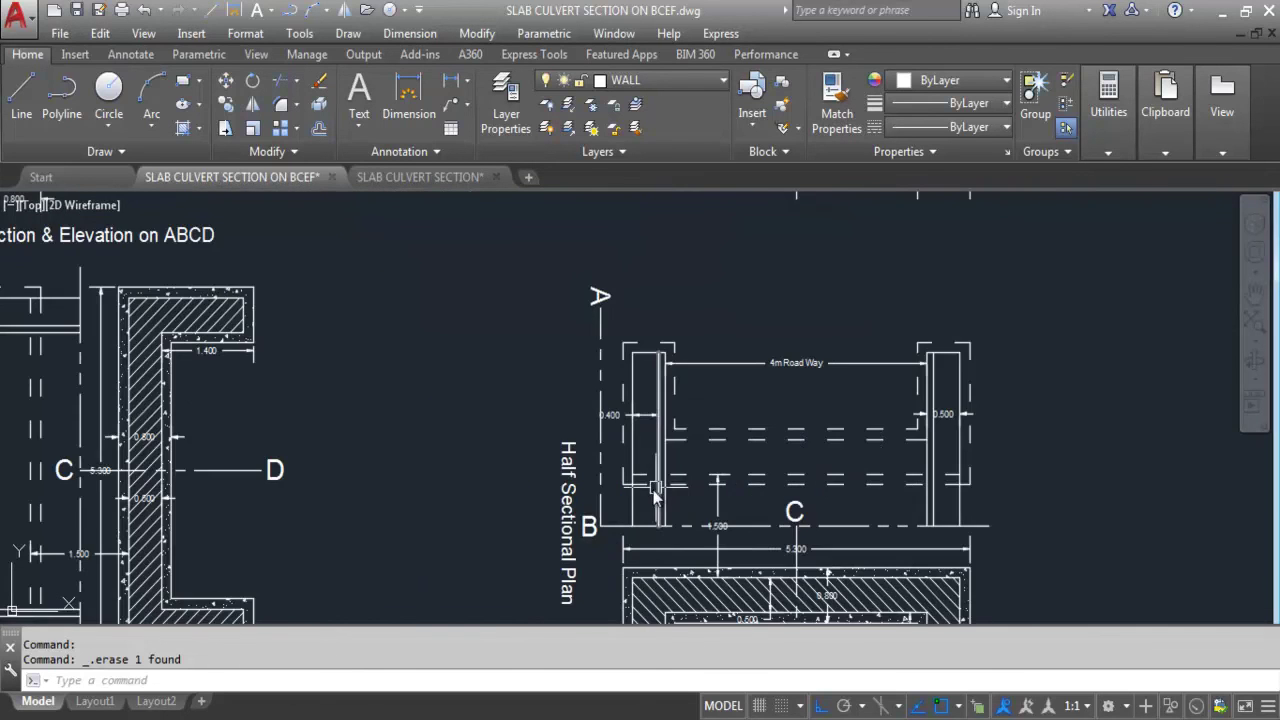
scroll(656, 488, "down", 5)
scroll(679, 356, "up", 6)
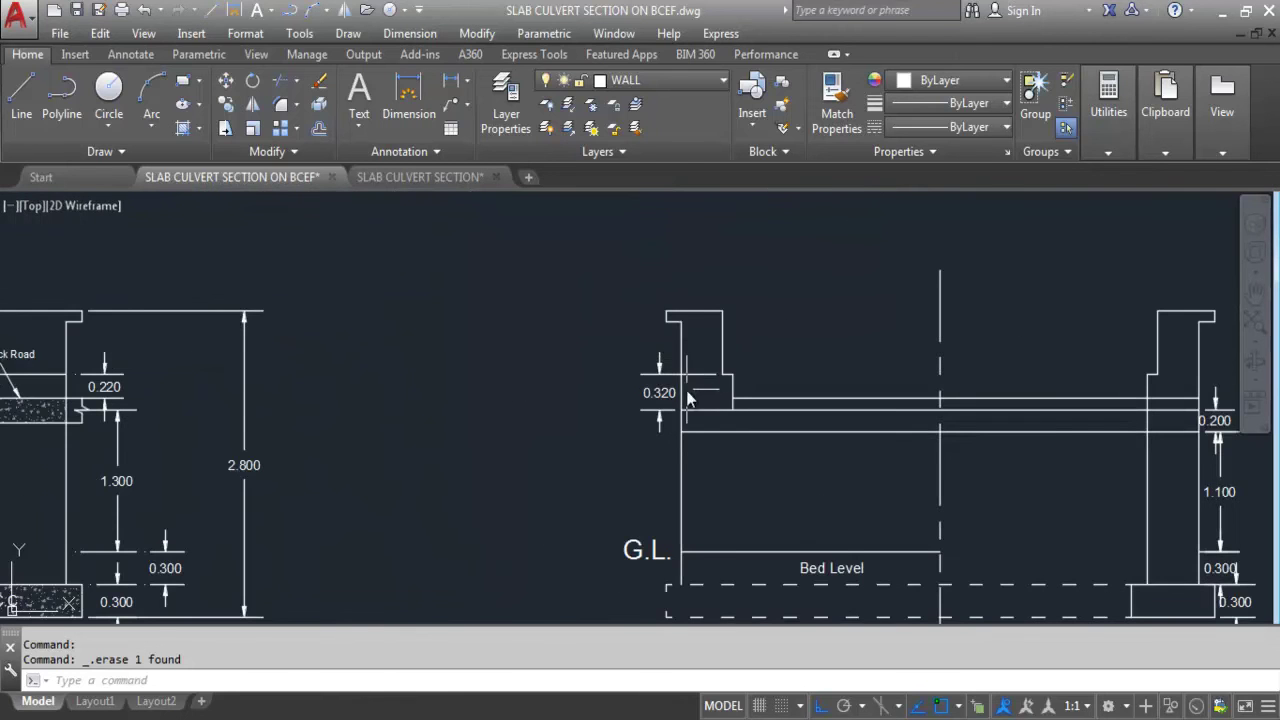
- Measure the left-hand wall in the half sectional plan from its outer face to the first inner line
scroll(652, 604, "up", 4)
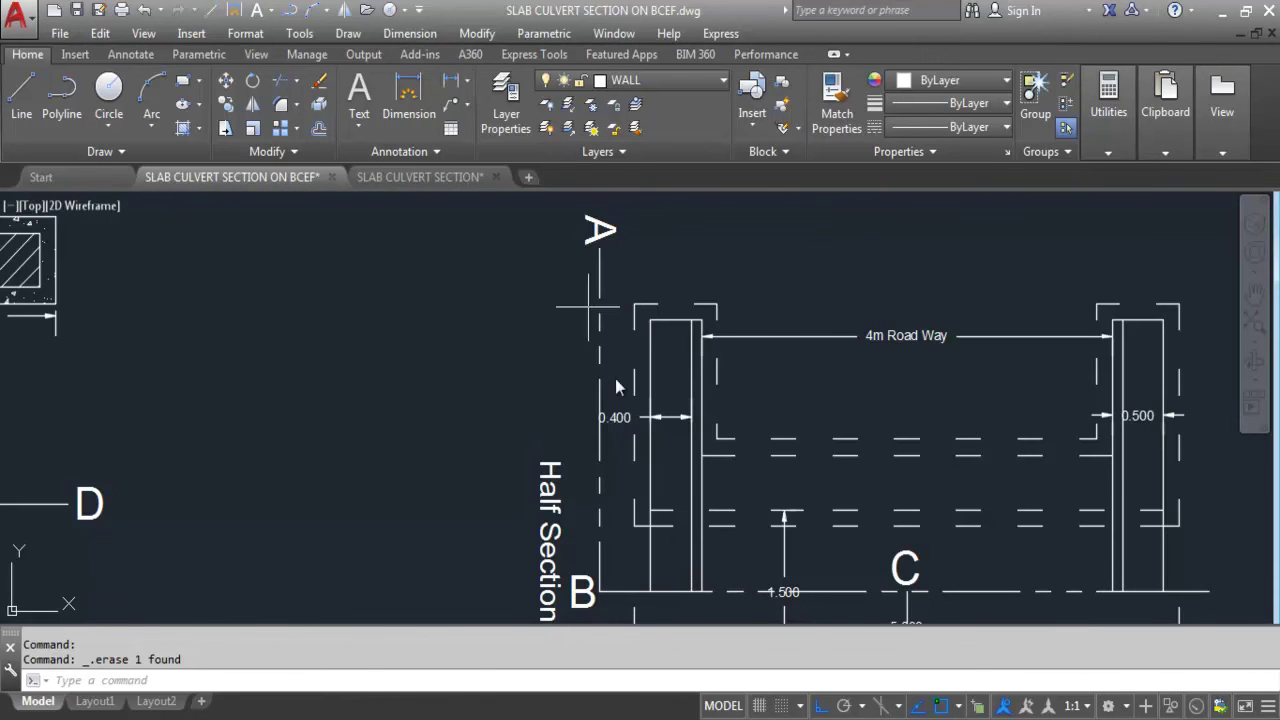
left_click(647, 596)
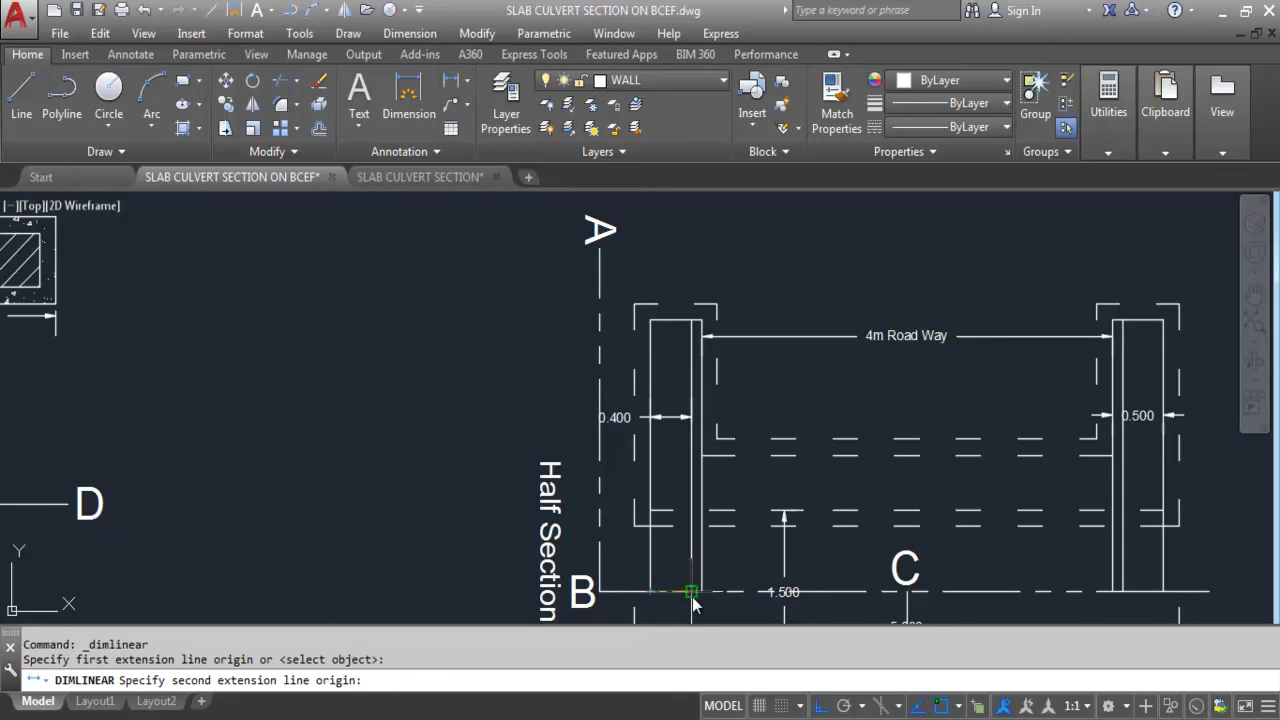
left_click(691, 593)
scroll(693, 542, "up", 2)
scroll(680, 500, "down", 2)
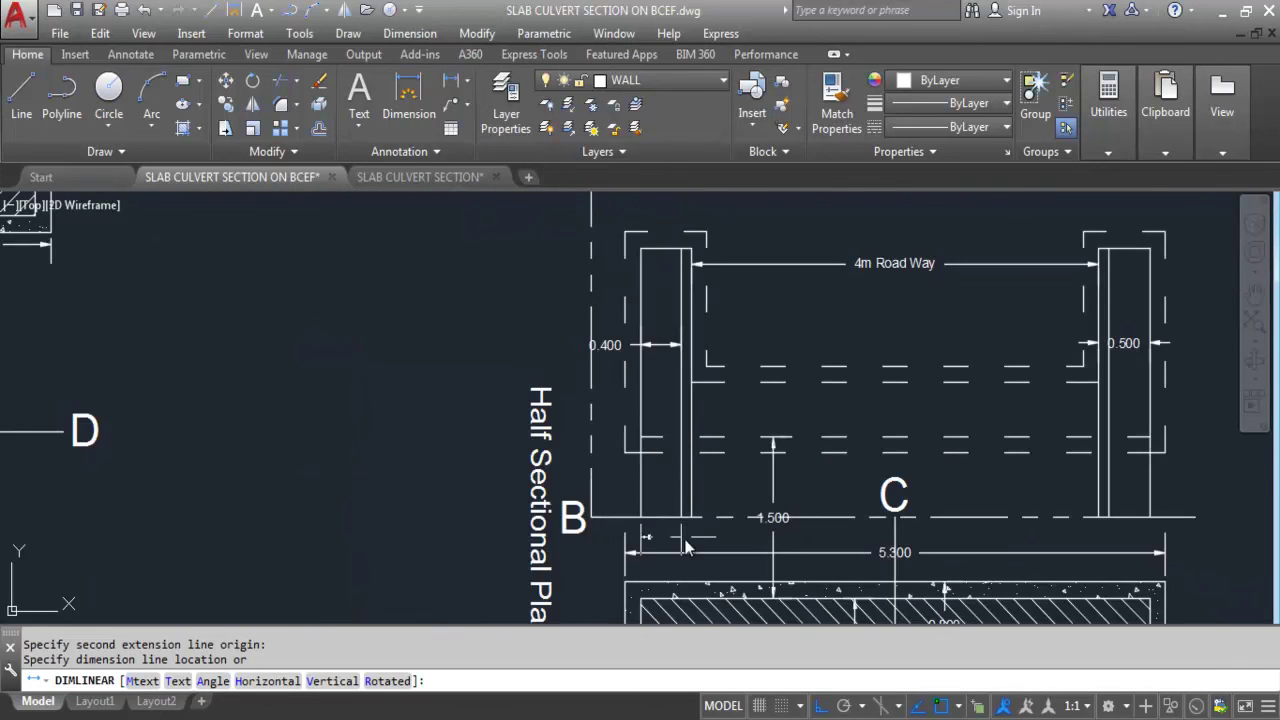
key("Escape")
- Measure the left-hand wall's full width in the half sectional plan along the section line at B
scroll(693, 533, "up", 6)
key("Return")
left_click(478, 477)
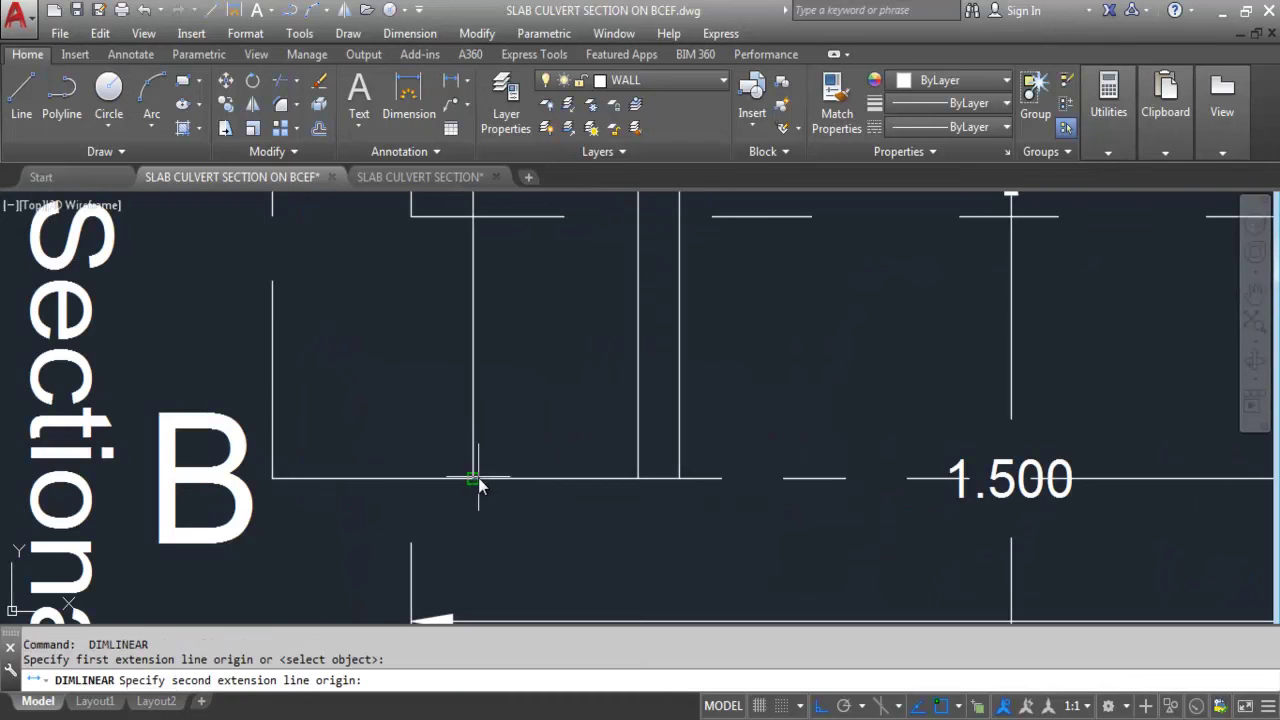
left_click(679, 479)
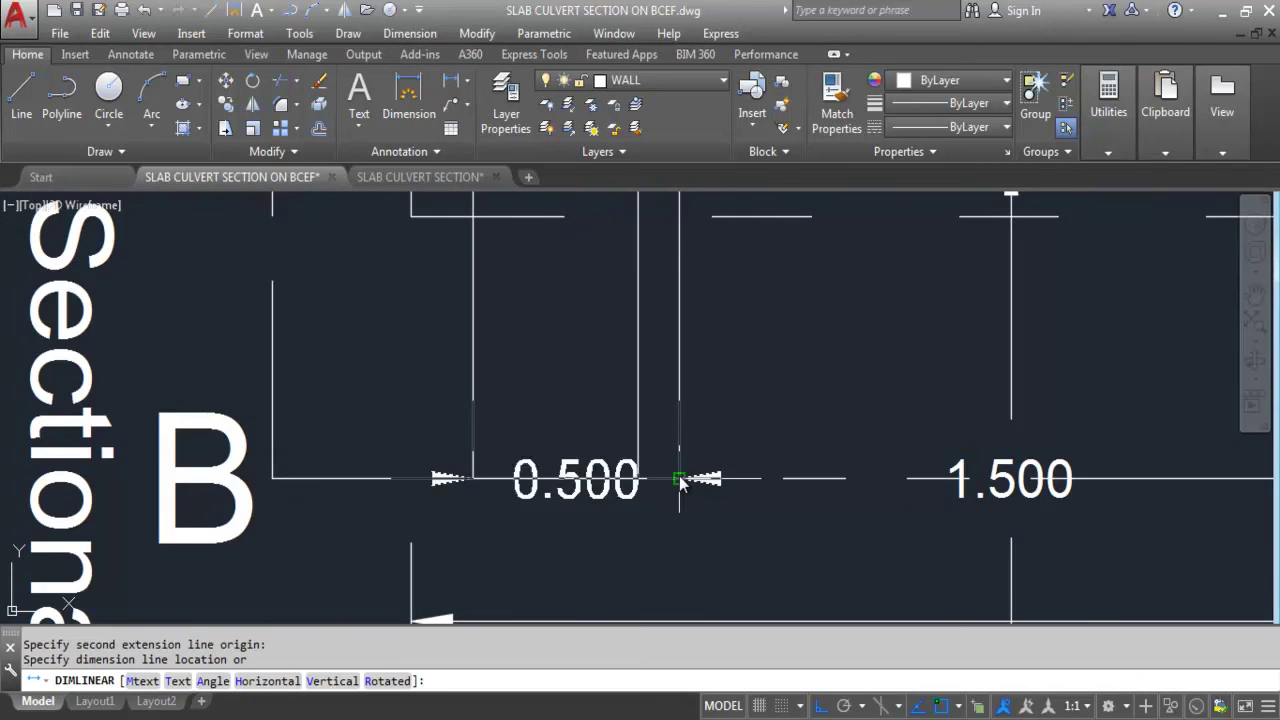
scroll(679, 483, "down", 4)
scroll(684, 444, "up", 2)
key("Escape")
- Measure the base width of the left-hand wall's stepped block in the section on BCEF
scroll(651, 563, "down", 2)
scroll(651, 563, "down", 5)
scroll(644, 230, "up", 4)
key("Return")
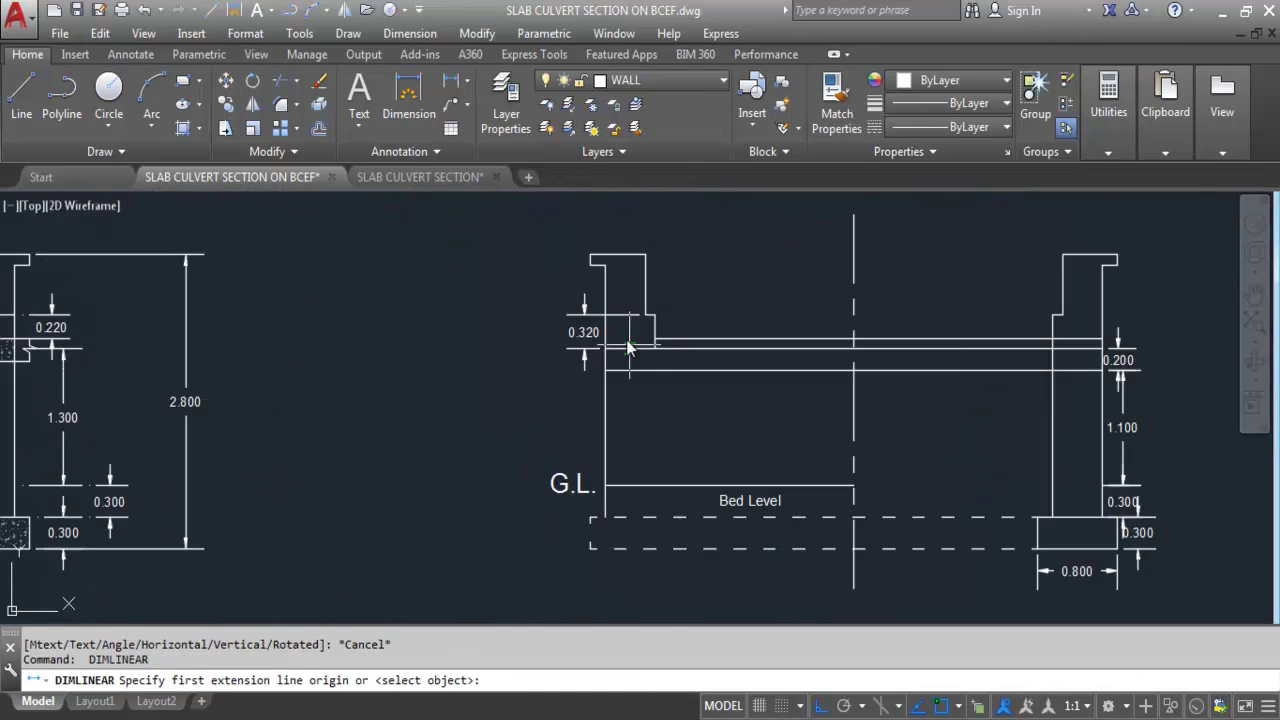
scroll(631, 348, "up", 4)
left_click(568, 370)
left_click(694, 370)
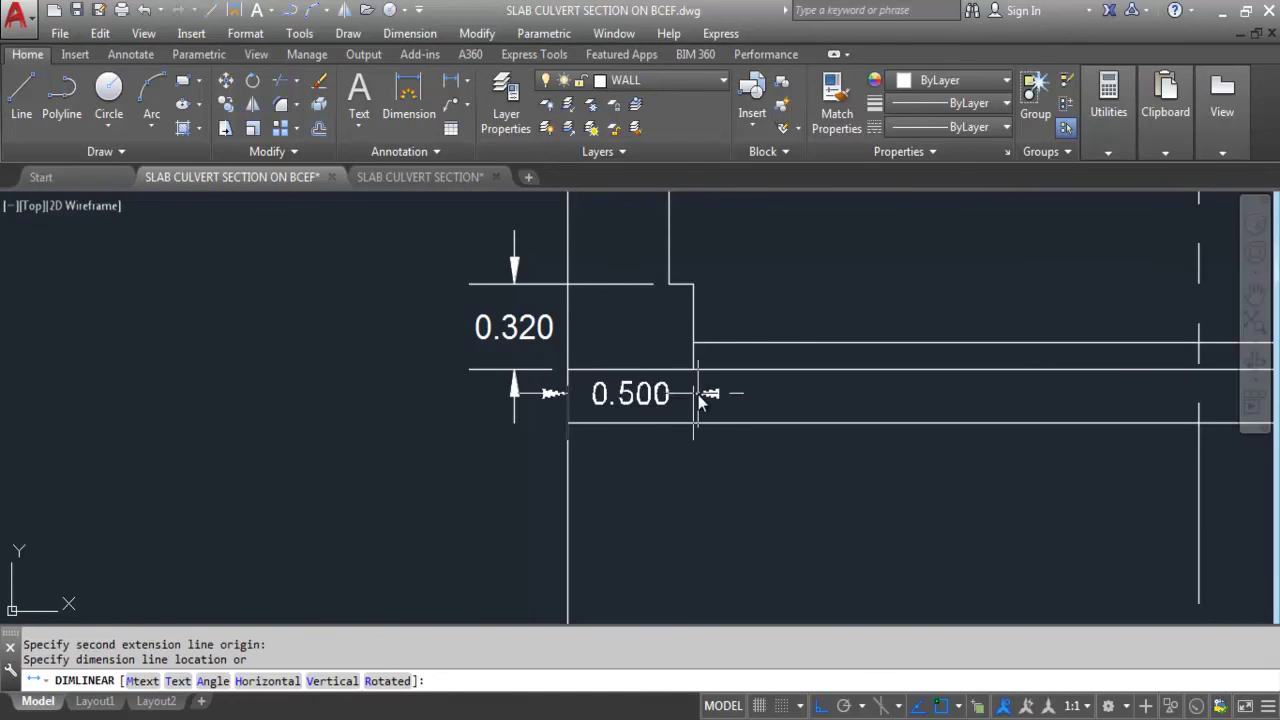
scroll(698, 340, "down", 4)
scroll(661, 390, "up", 4)
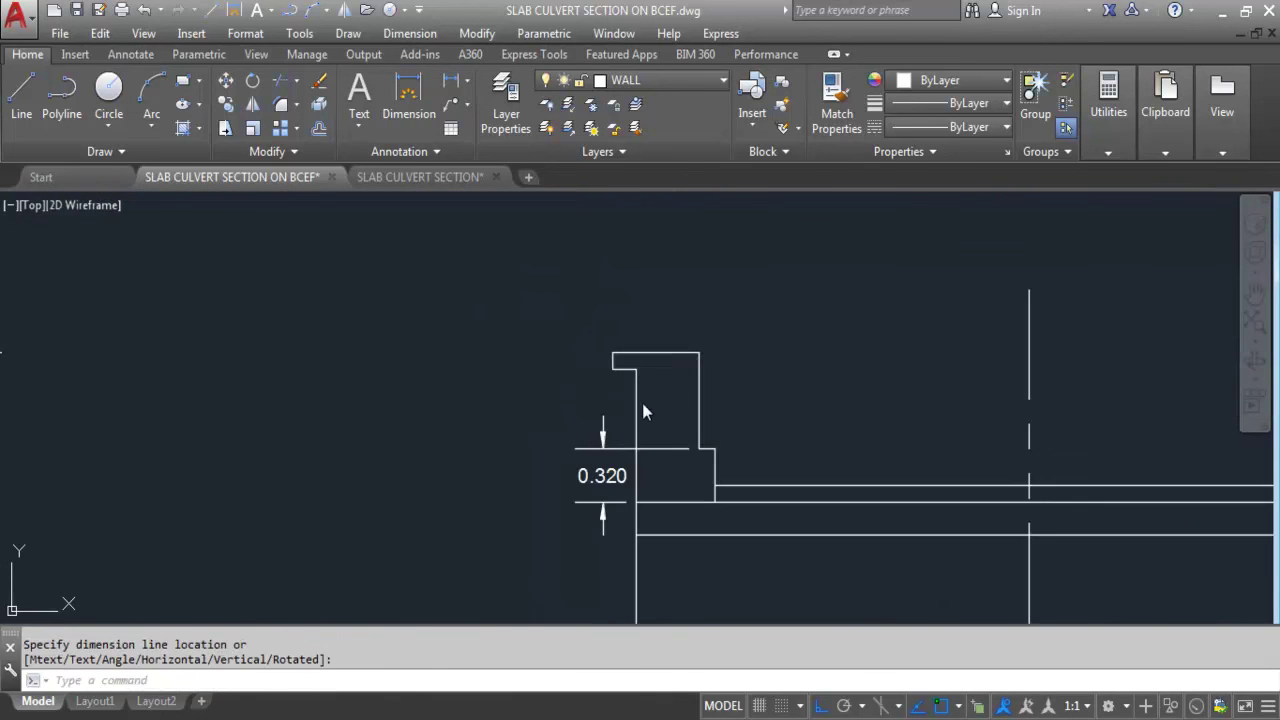
key("Escape")
- Measure the left-hand wall's width between the coping and the step in the section on BCEF
key("Return")
left_click(637, 404)
left_click(698, 403)
scroll(698, 403, "up", 4)
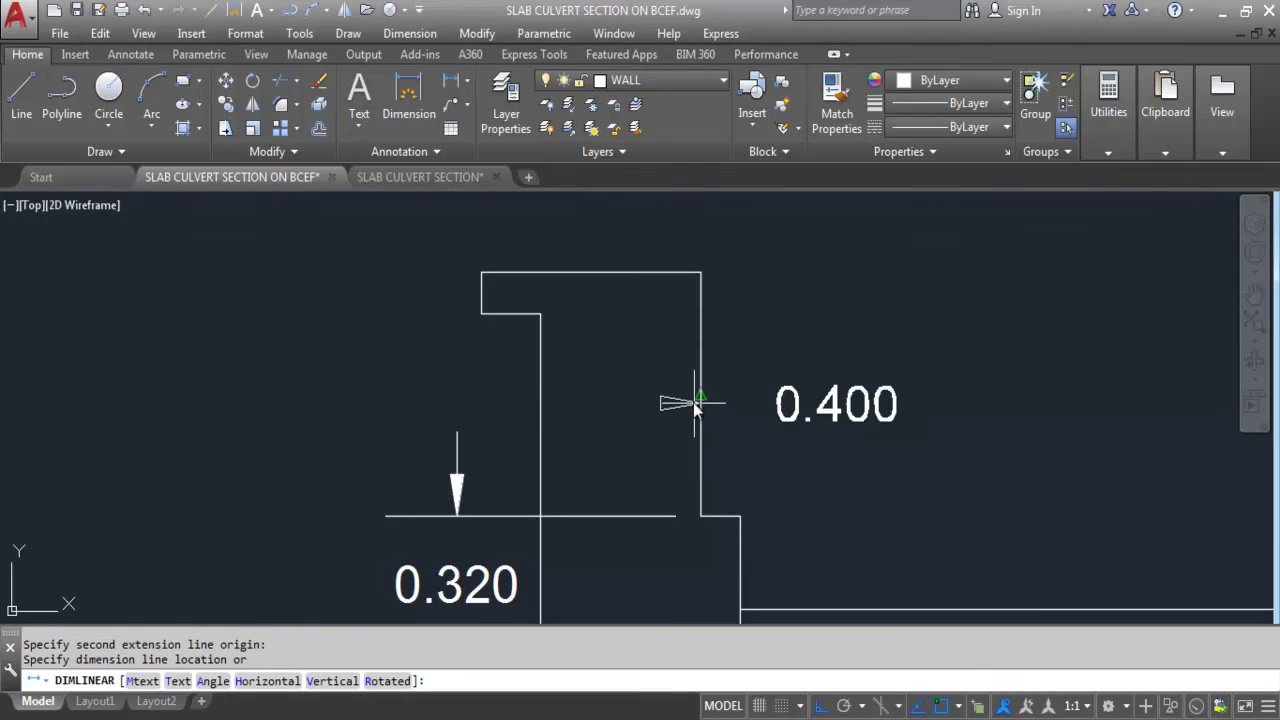
key("Escape")
scroll(752, 397, "down", 4)
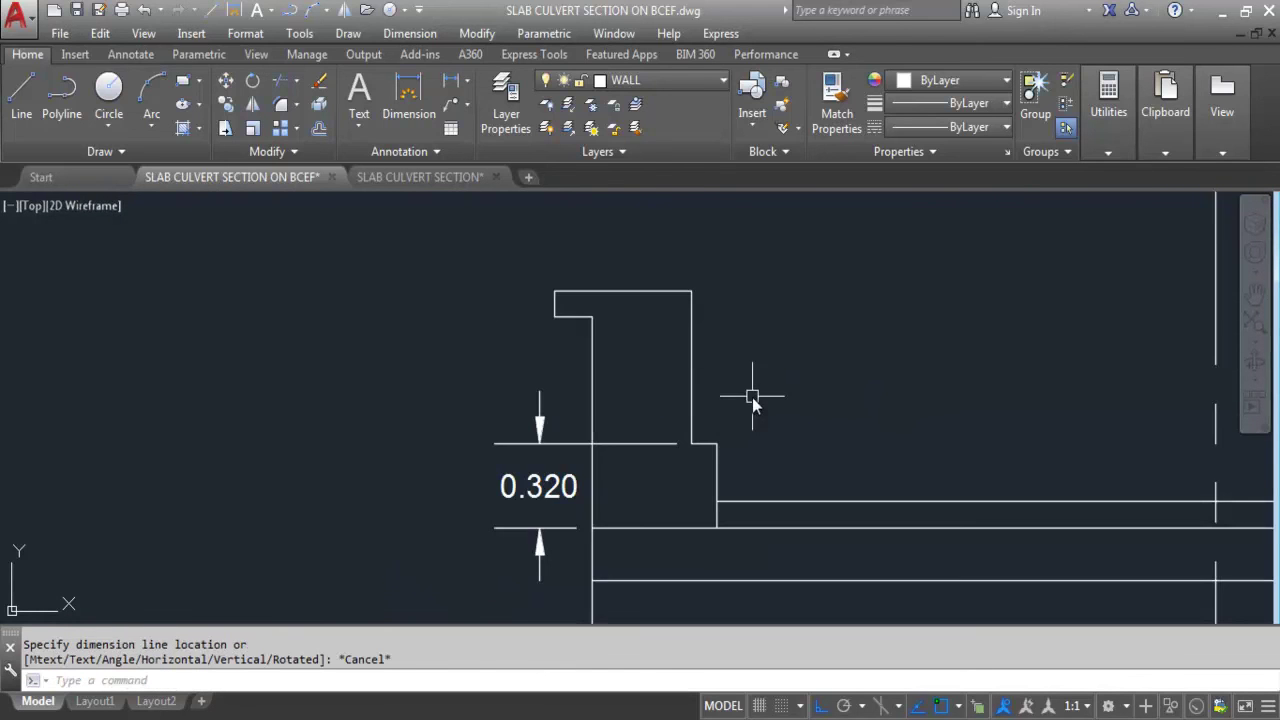
- Undo the last grip edit and move the left-hand 0.320 dimension's upper extension origin onto the wall's outer face
scroll(663, 480, "down", 4)
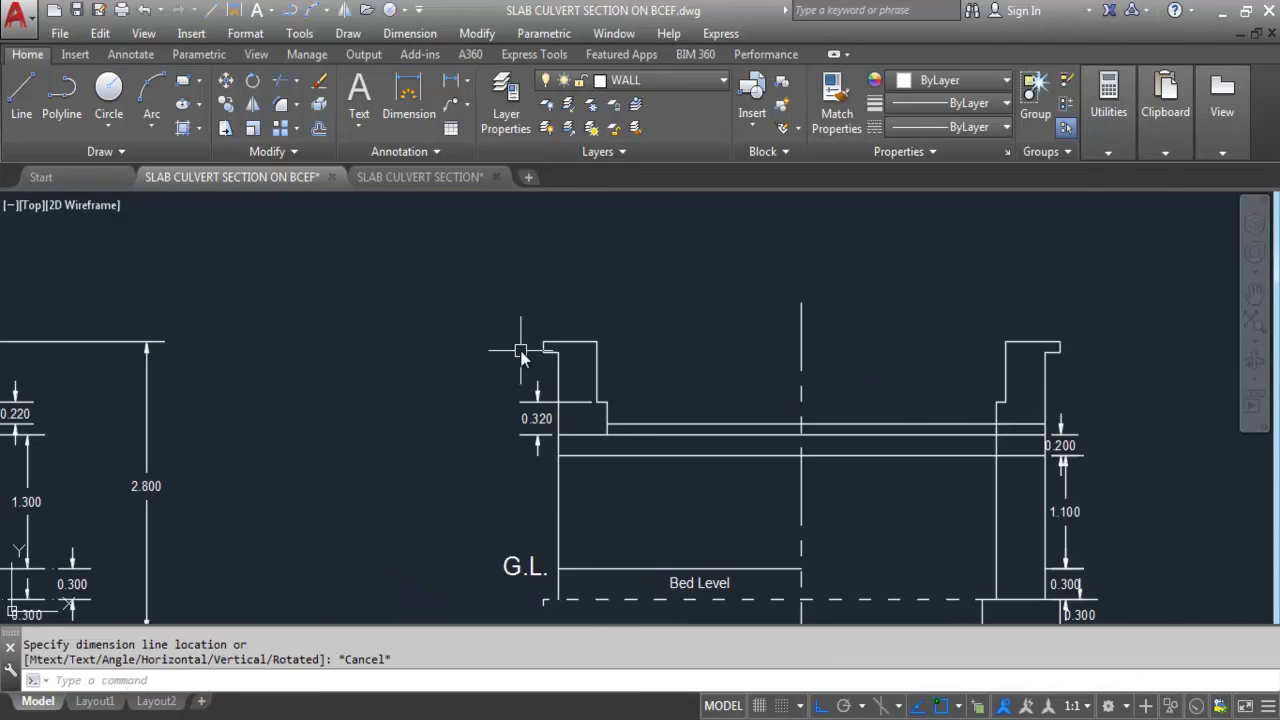
scroll(662, 478, "up", 4)
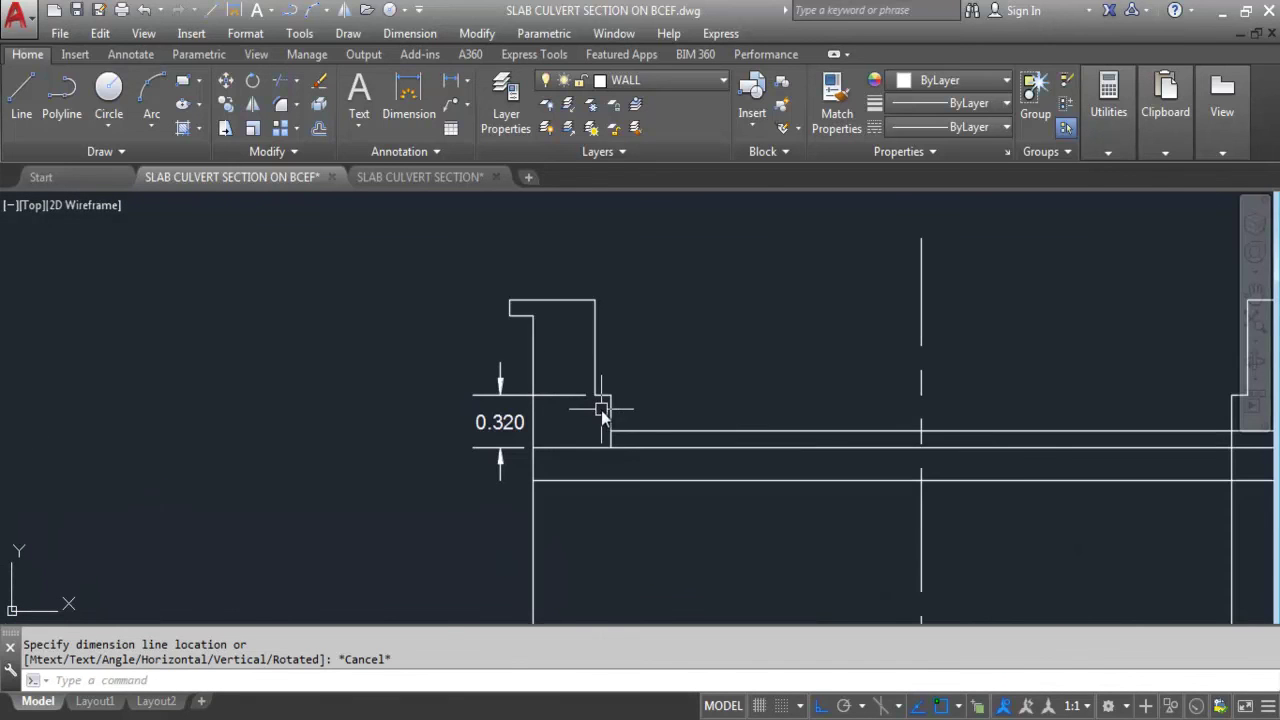
key("ctrl+z")
key("ctrl+z")
scroll(584, 416, "up", 2)
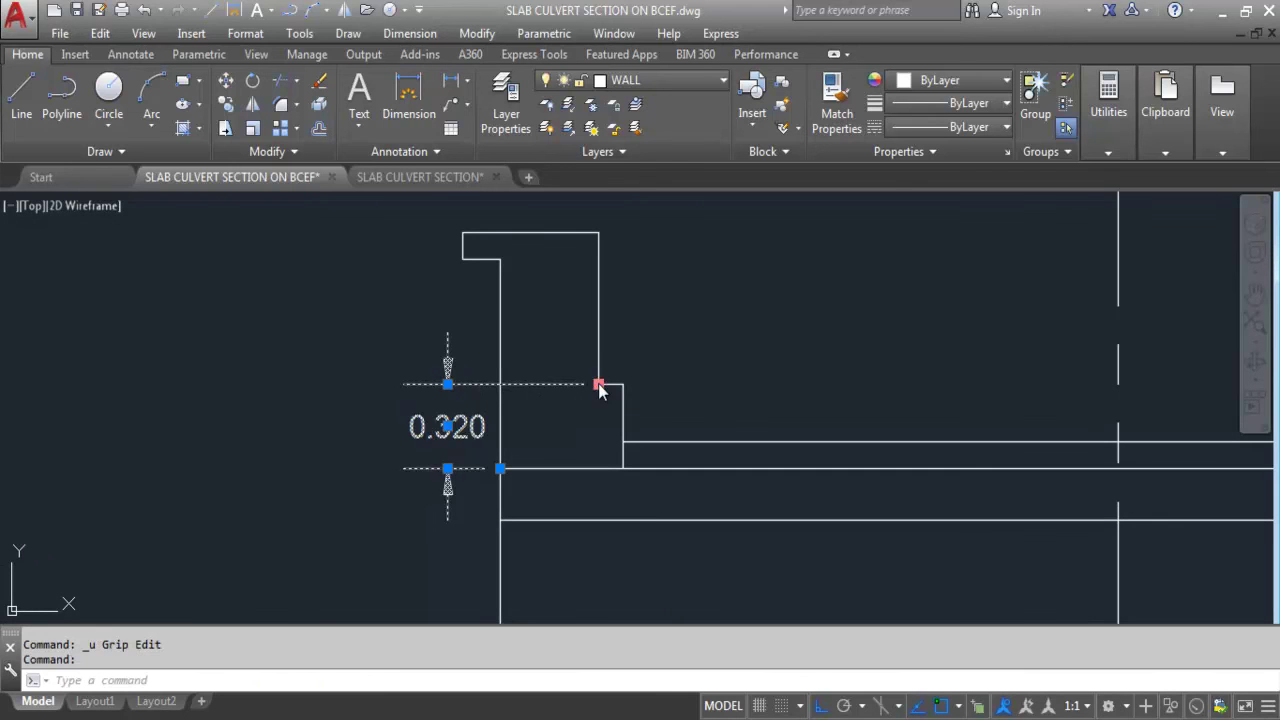
left_click(598, 384)
left_click(500, 384)
key("Escape")
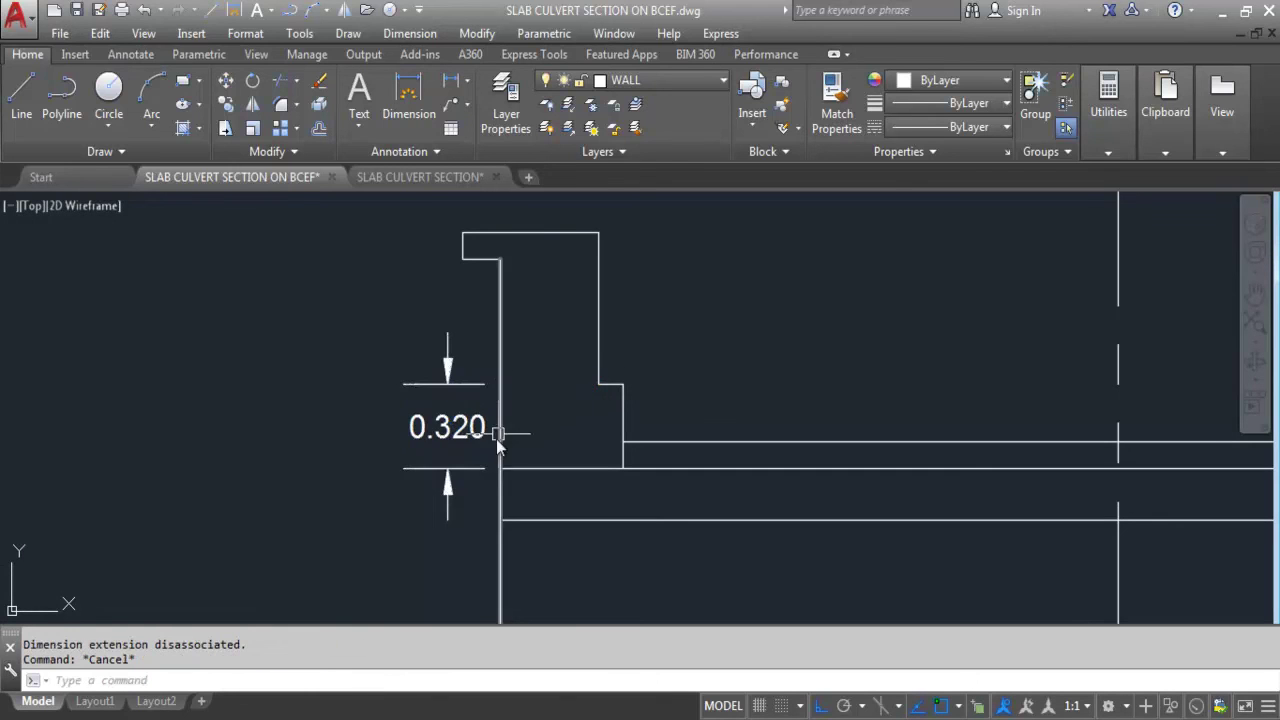
- Examine how section line BCEF runs through the half sectional plan, especially where E–F crosses the right-hand wall
scroll(505, 422, "down", 2)
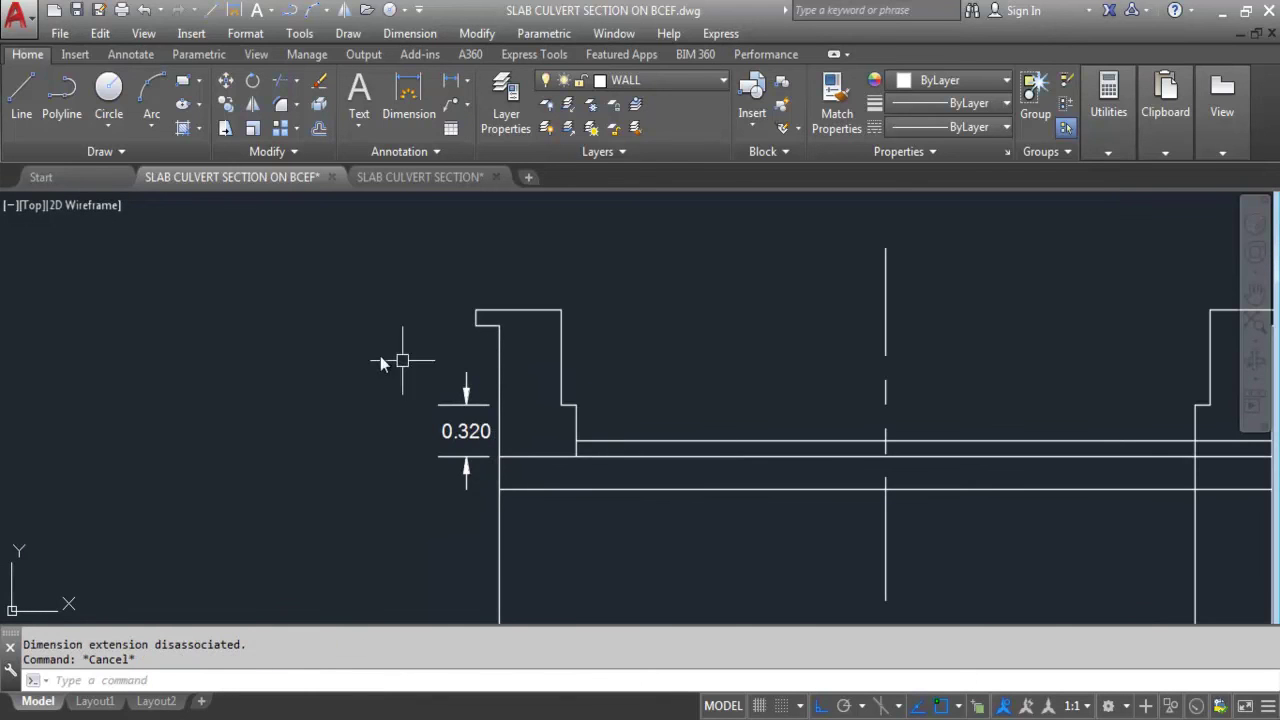
scroll(290, 339, "down", 2)
scroll(425, 365, "up", 2)
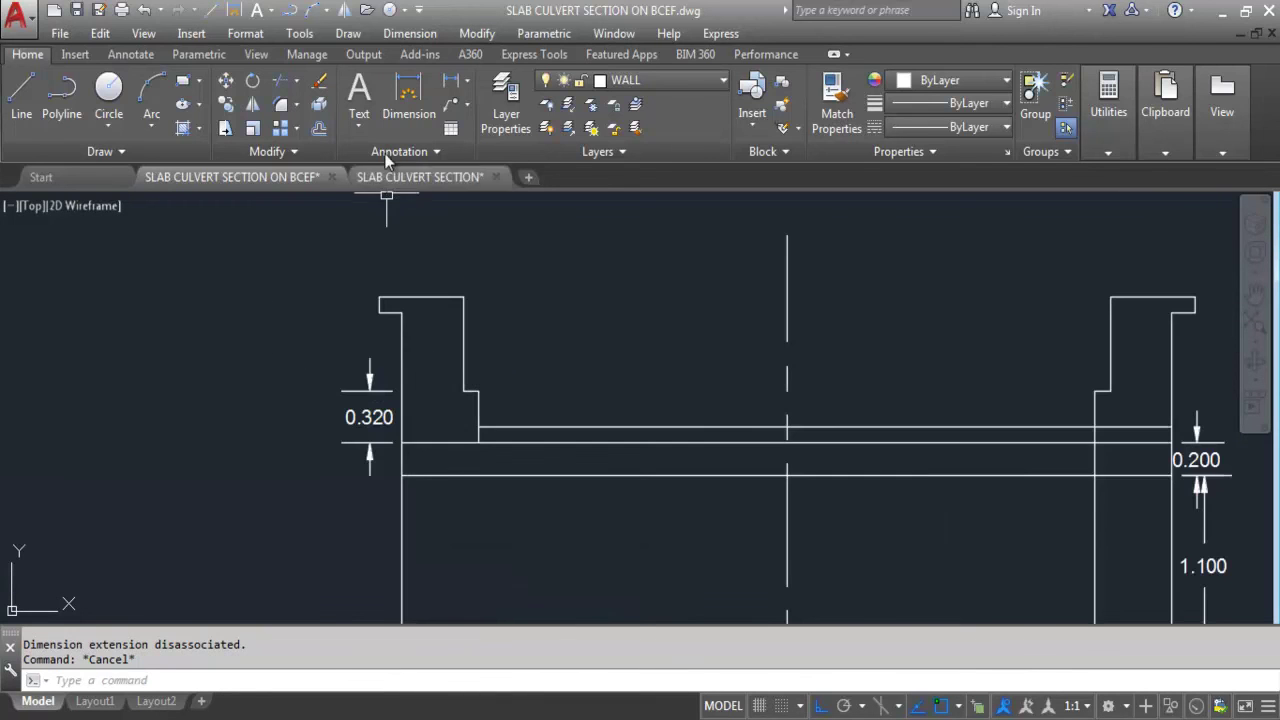
scroll(322, 365, "down", 2)
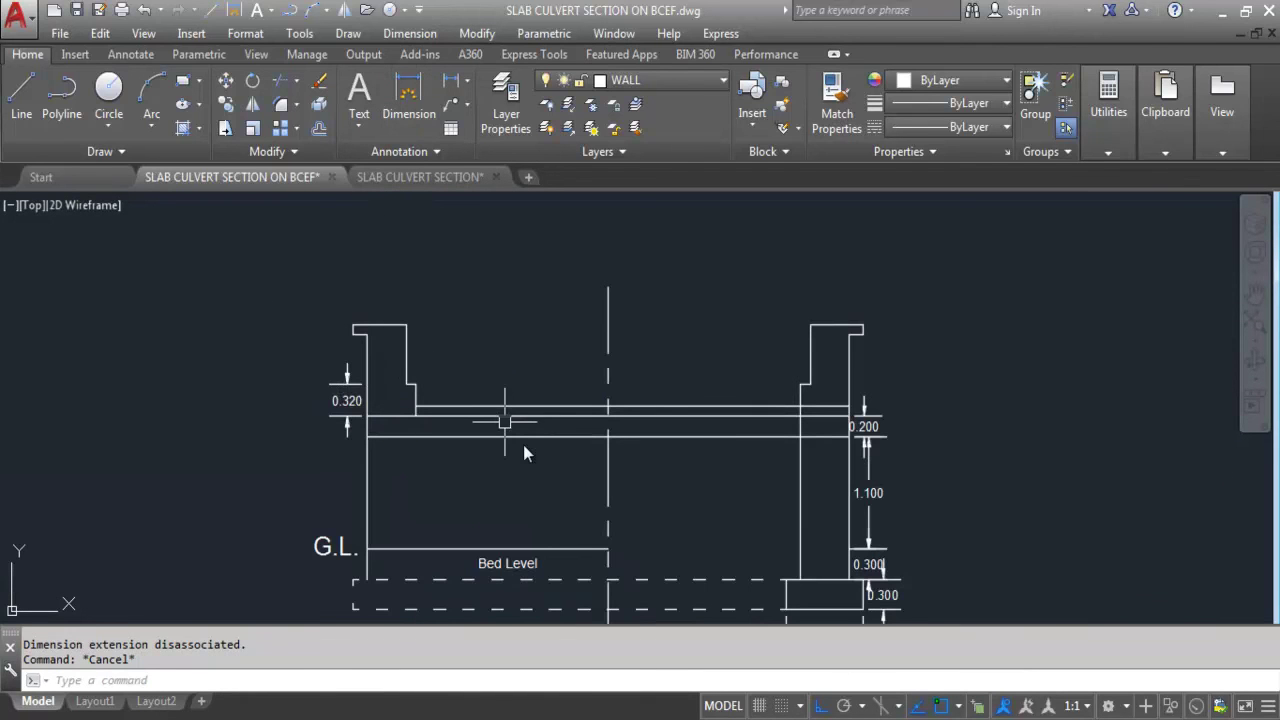
key("Escape")
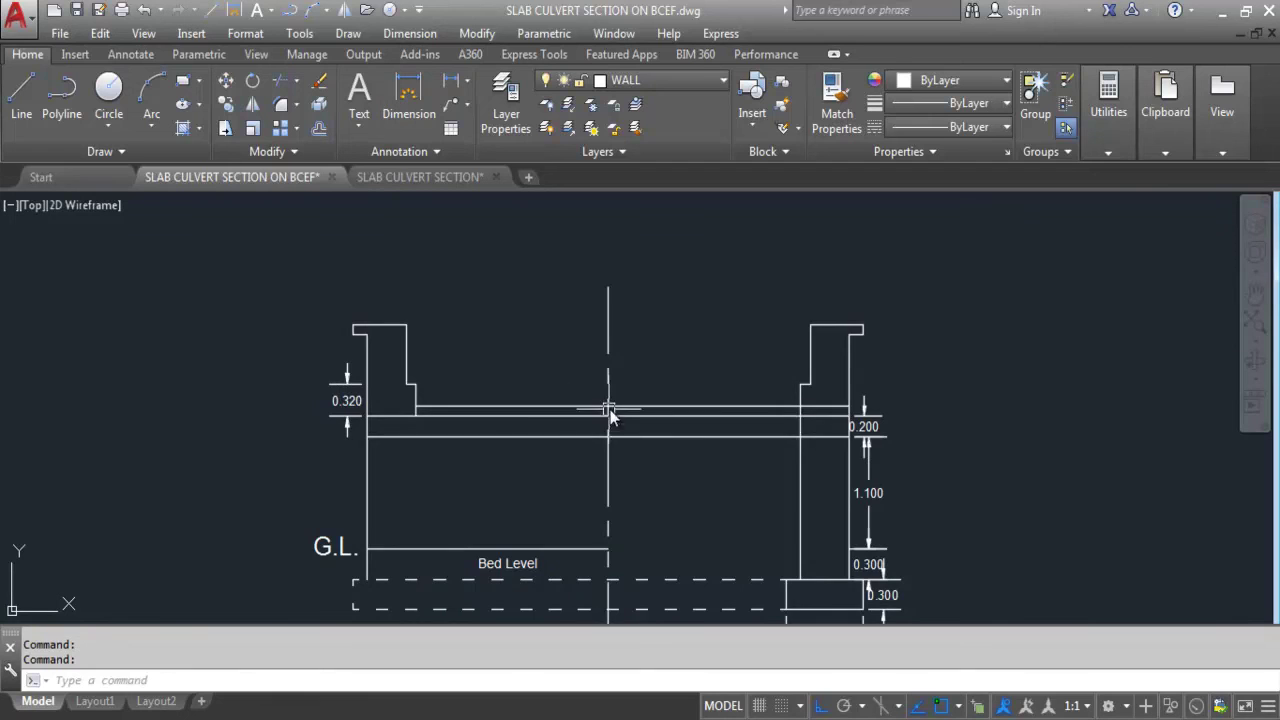
scroll(590, 405, "down", 4)
scroll(585, 530, "up", 3)
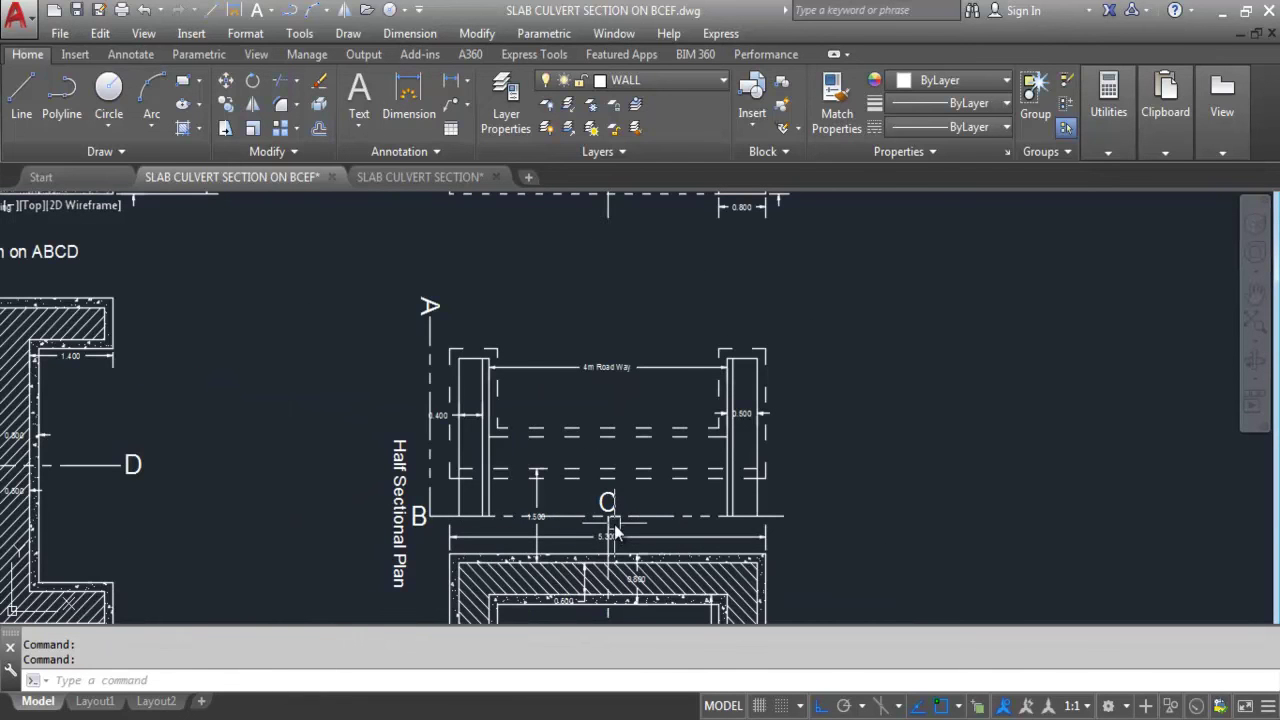
scroll(588, 551, "down", 3)
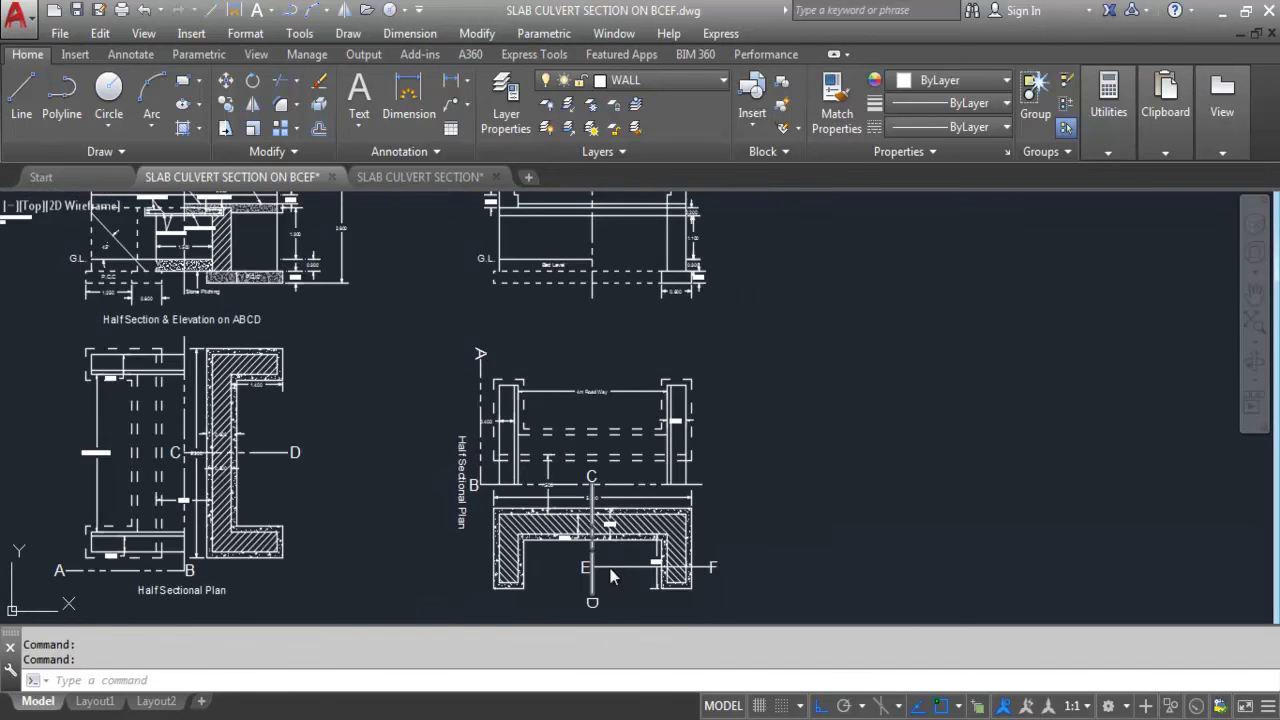
scroll(597, 576, "up", 3)
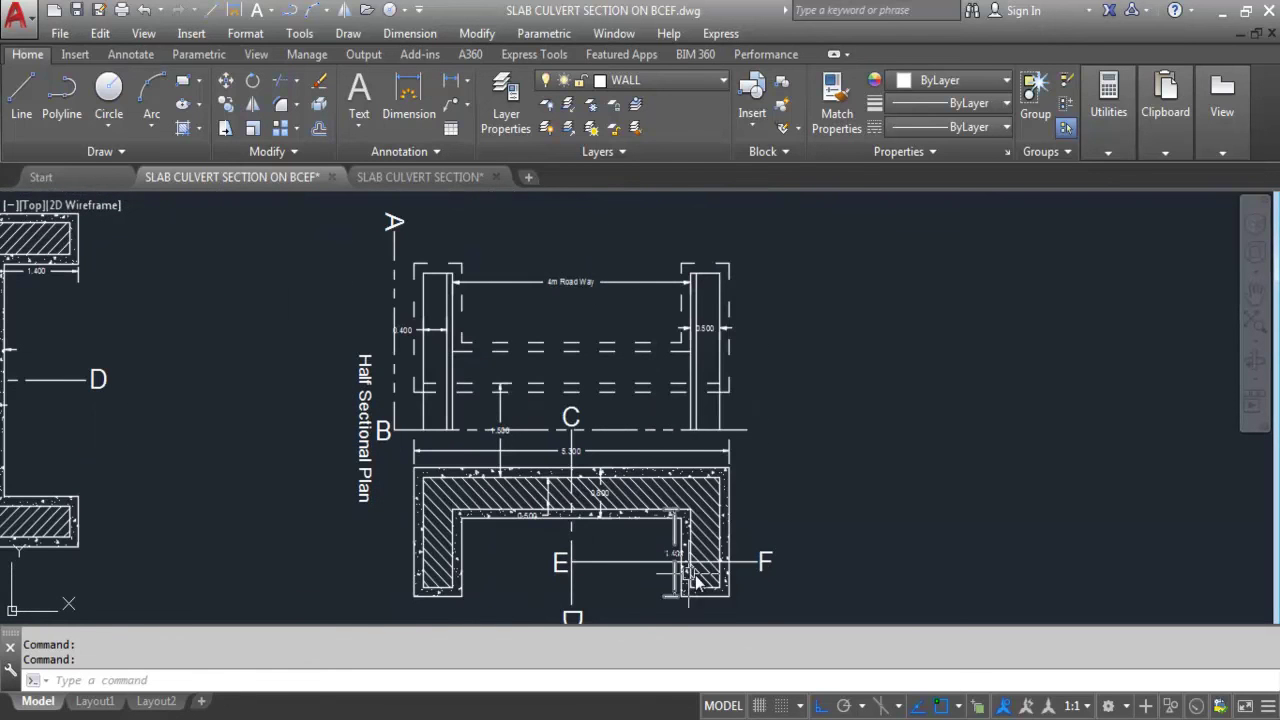
scroll(667, 580, "up", 5)
scroll(624, 512, "down", 4)
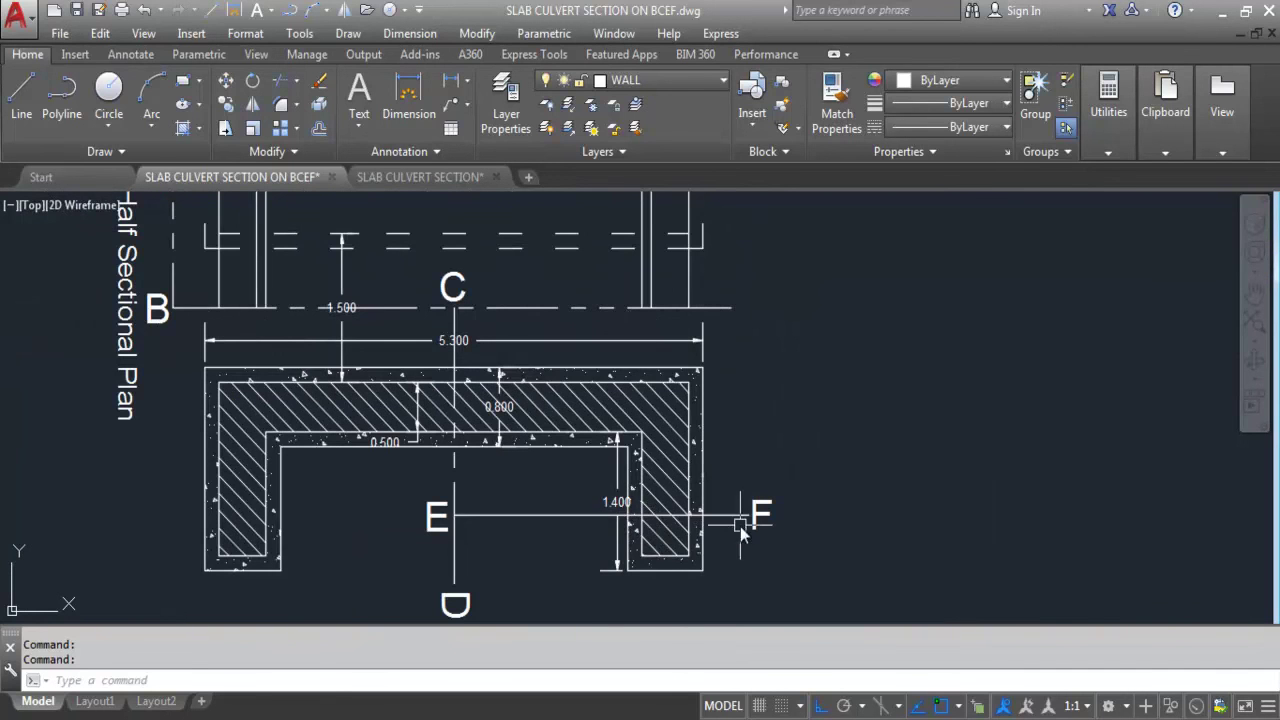
scroll(679, 600, "down", 2)
scroll(679, 600, "down", 4)
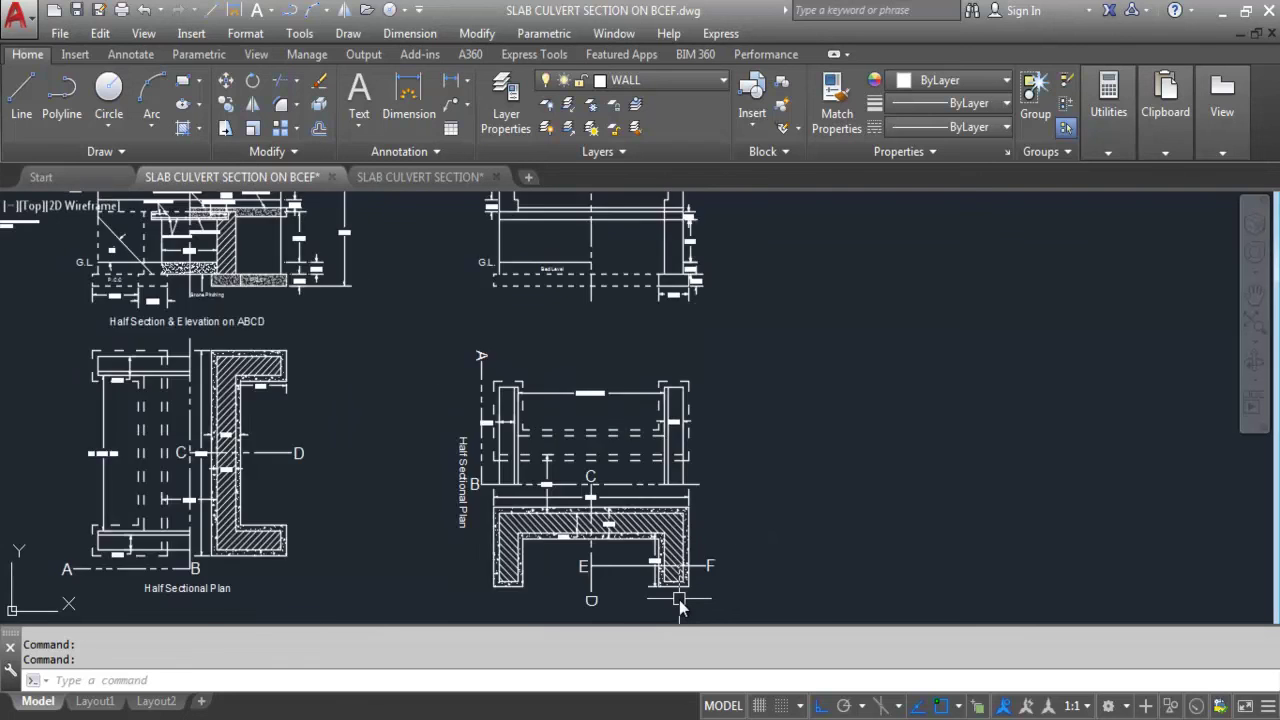
scroll(648, 520, "up", 6)
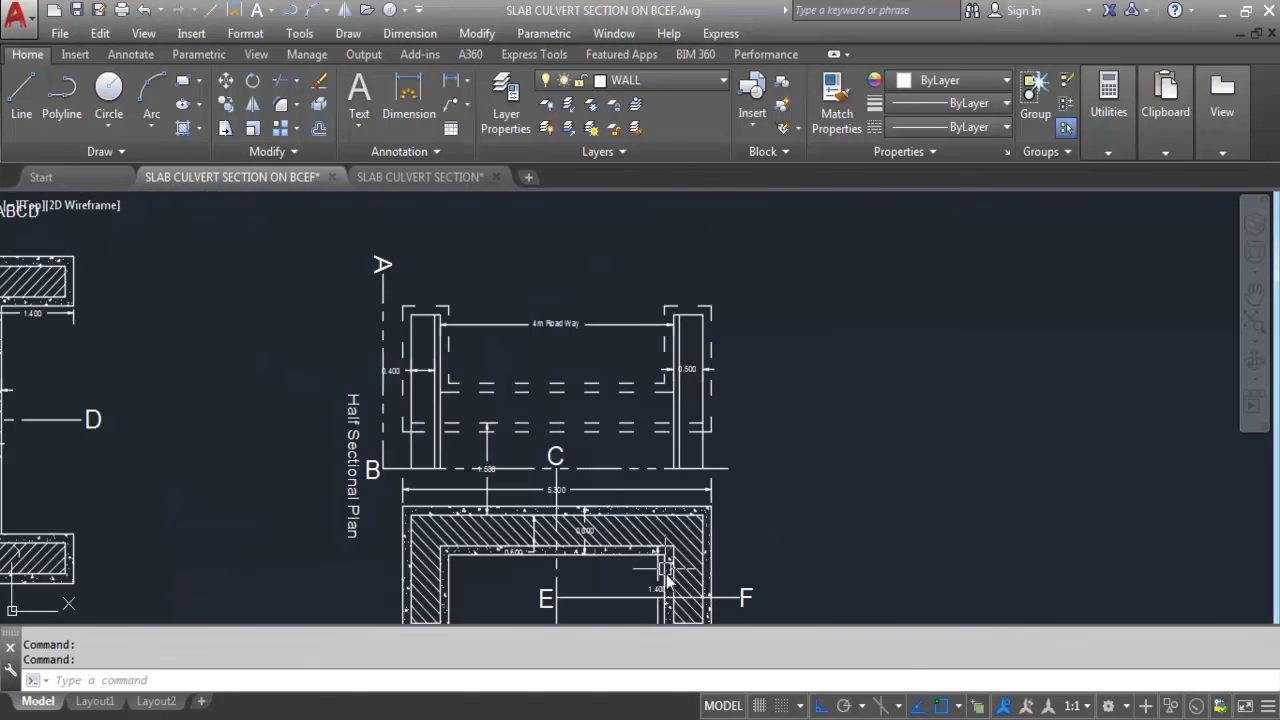
scroll(661, 567, "up", 4)
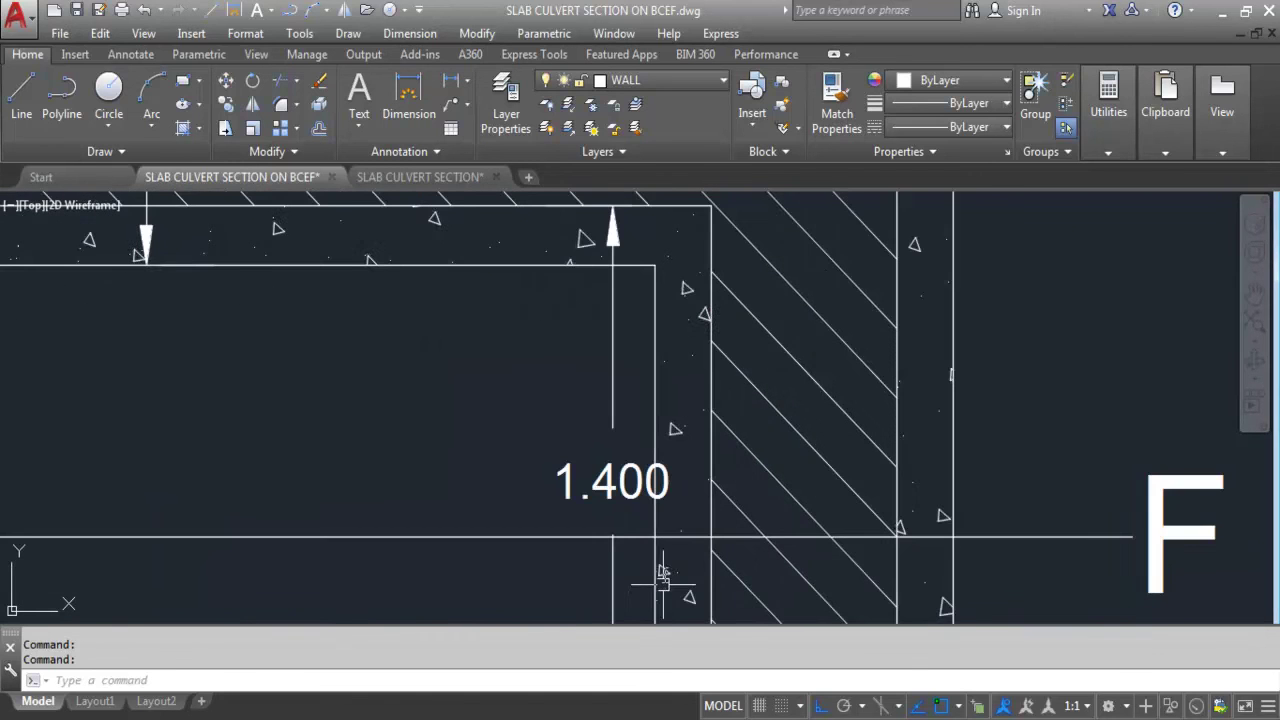
- Break the uppermost horizontal slab line in the section on BCEF at the vertical centreline, leaving a gap to its right
scroll(658, 562, "down", 8)
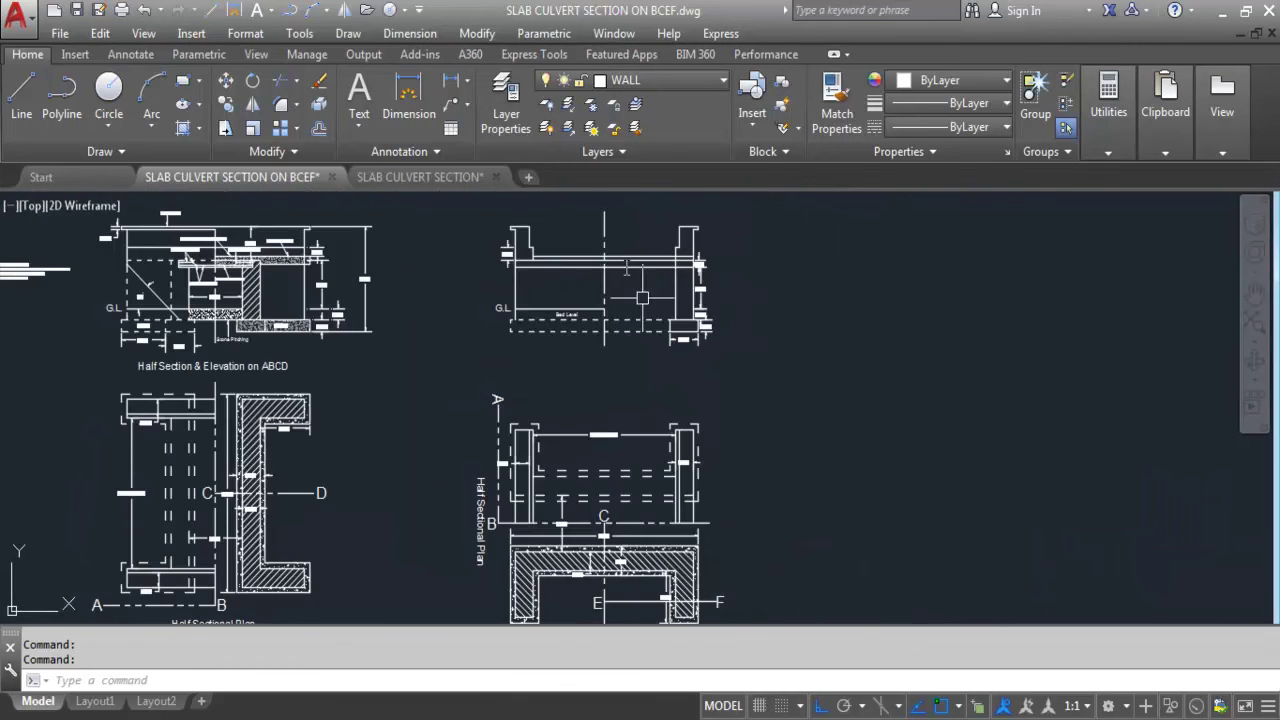
scroll(620, 253, "up", 4)
scroll(590, 225, "up", 2)
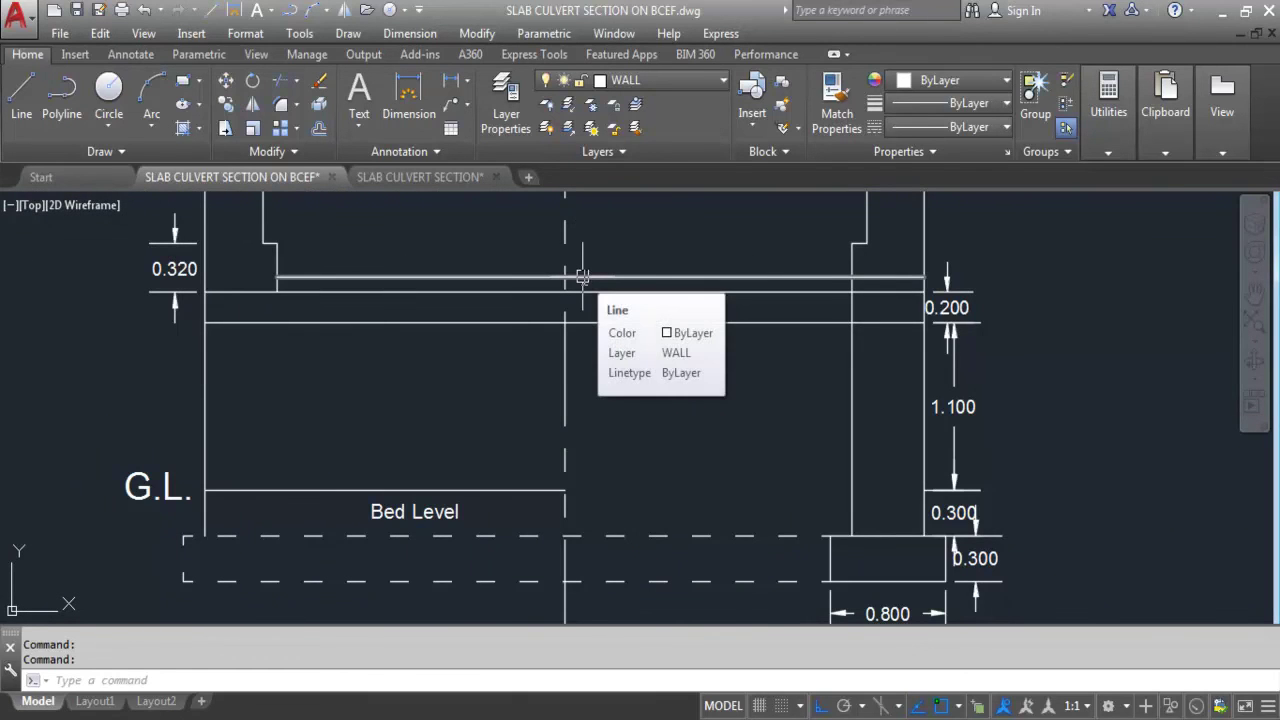
type("br")
key("Return")
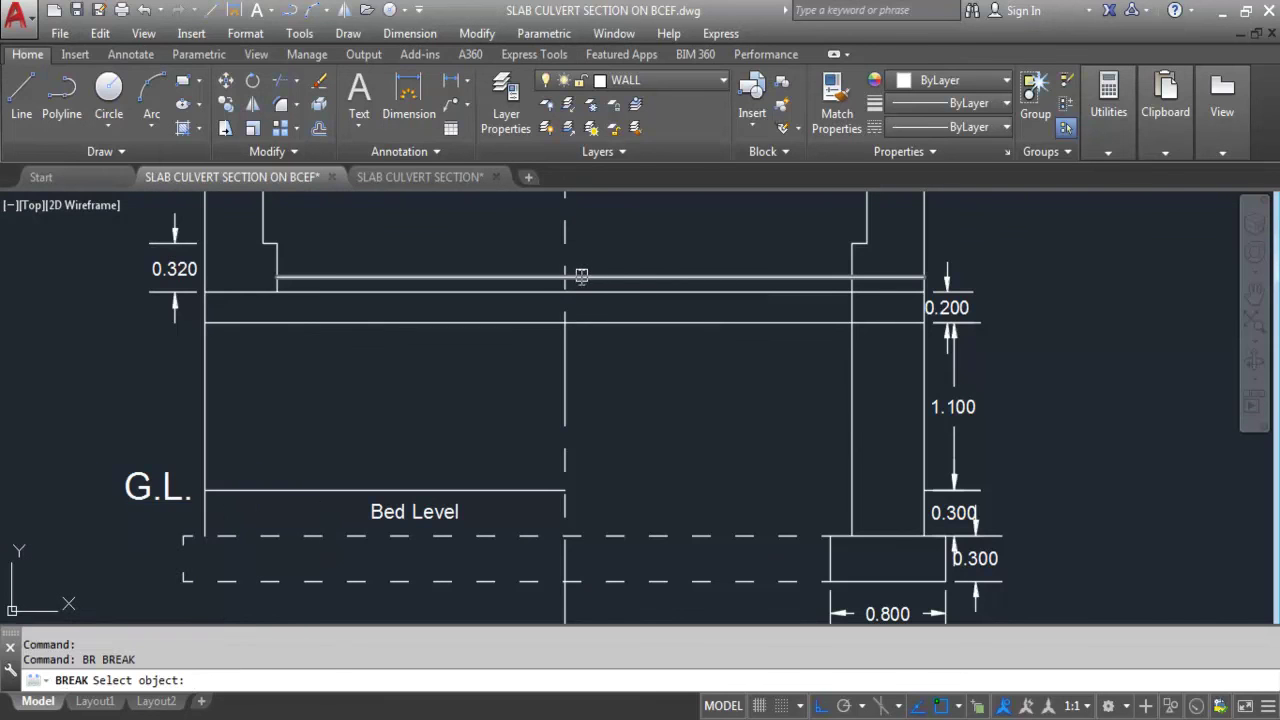
scroll(582, 276, "up", 3)
left_click(617, 282)
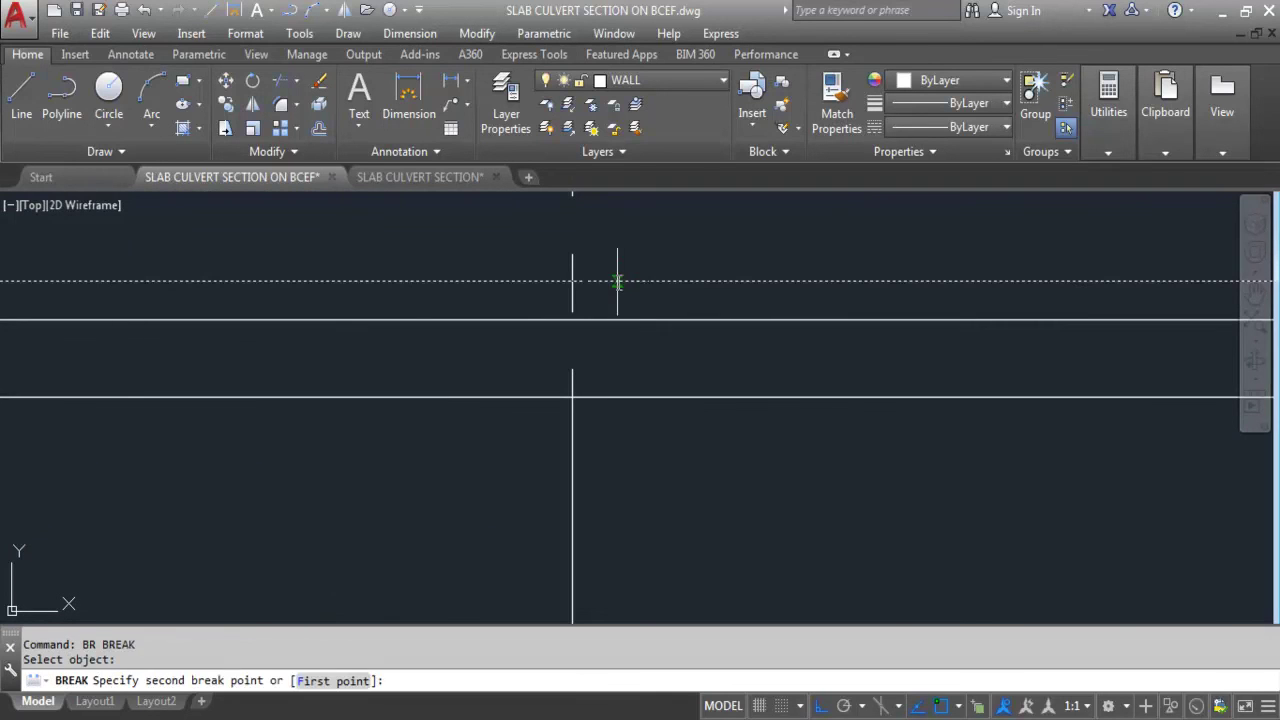
left_click(573, 282)
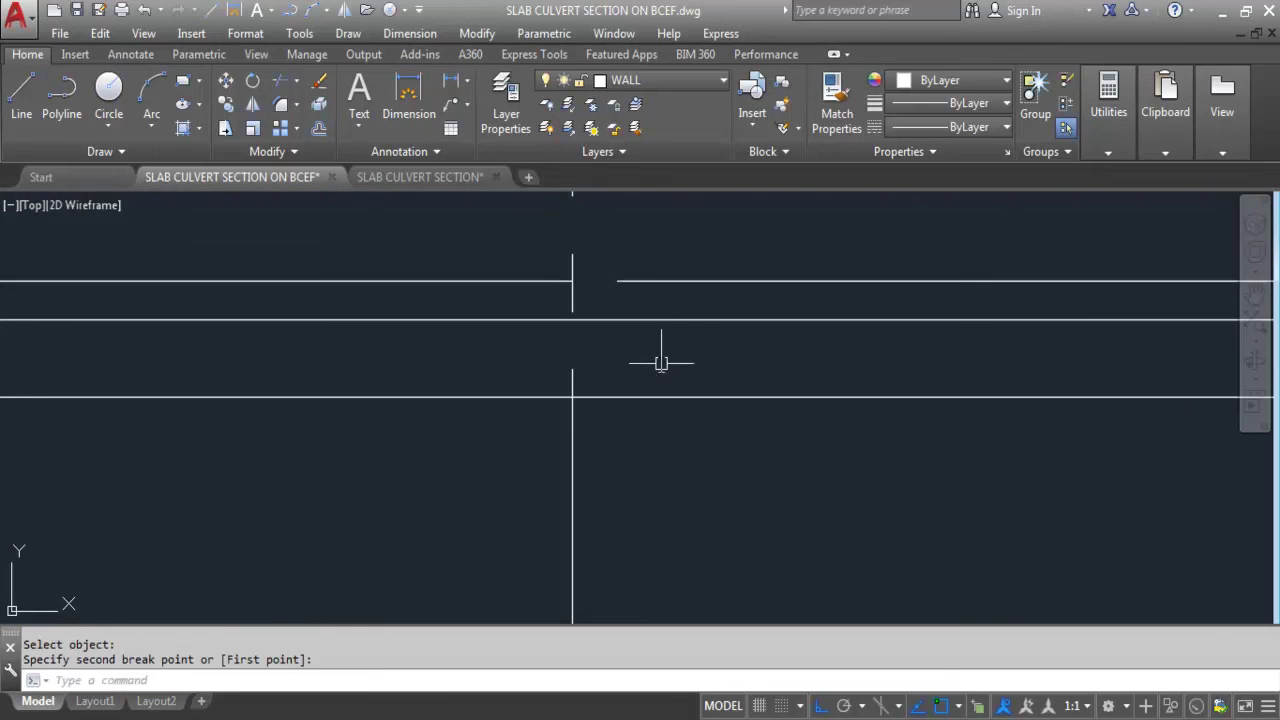
- Break the two lower horizontal slab lines at the centreline, leaving a small gap to the right of each break
key("Return")
left_click(601, 320)
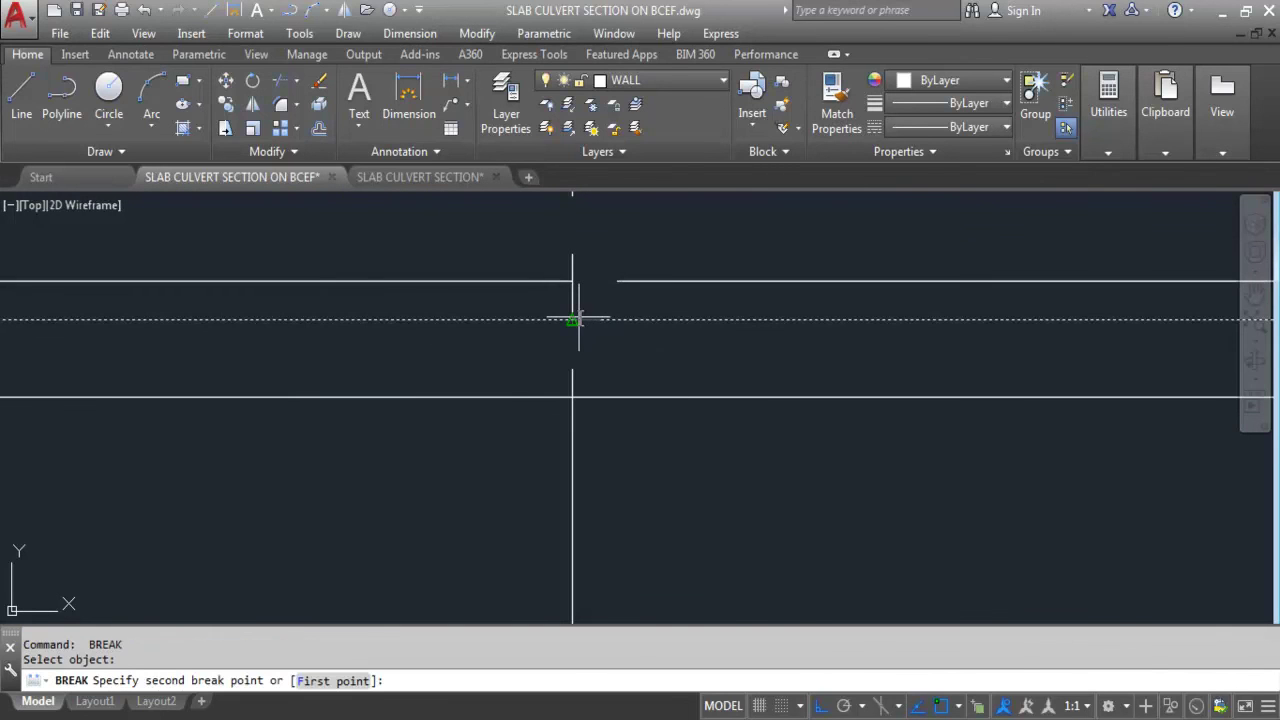
left_click(578, 318)
key("Return")
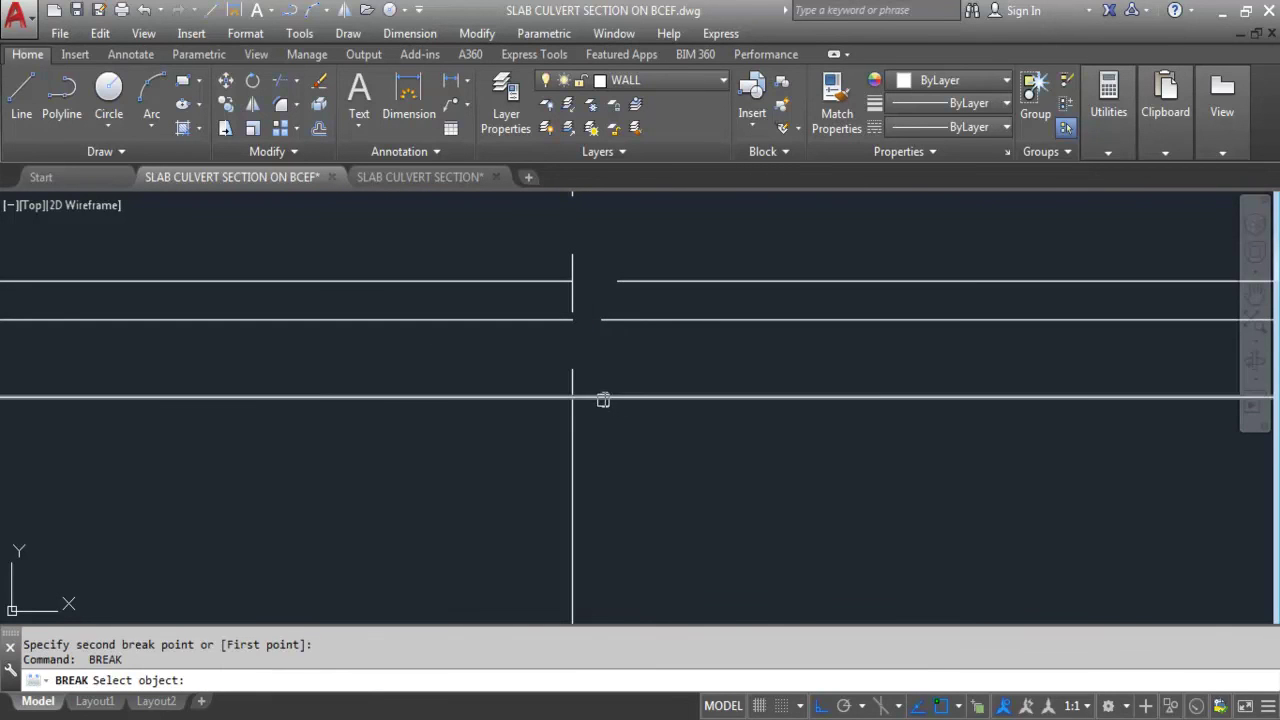
left_click(574, 397)
left_click(600, 397)
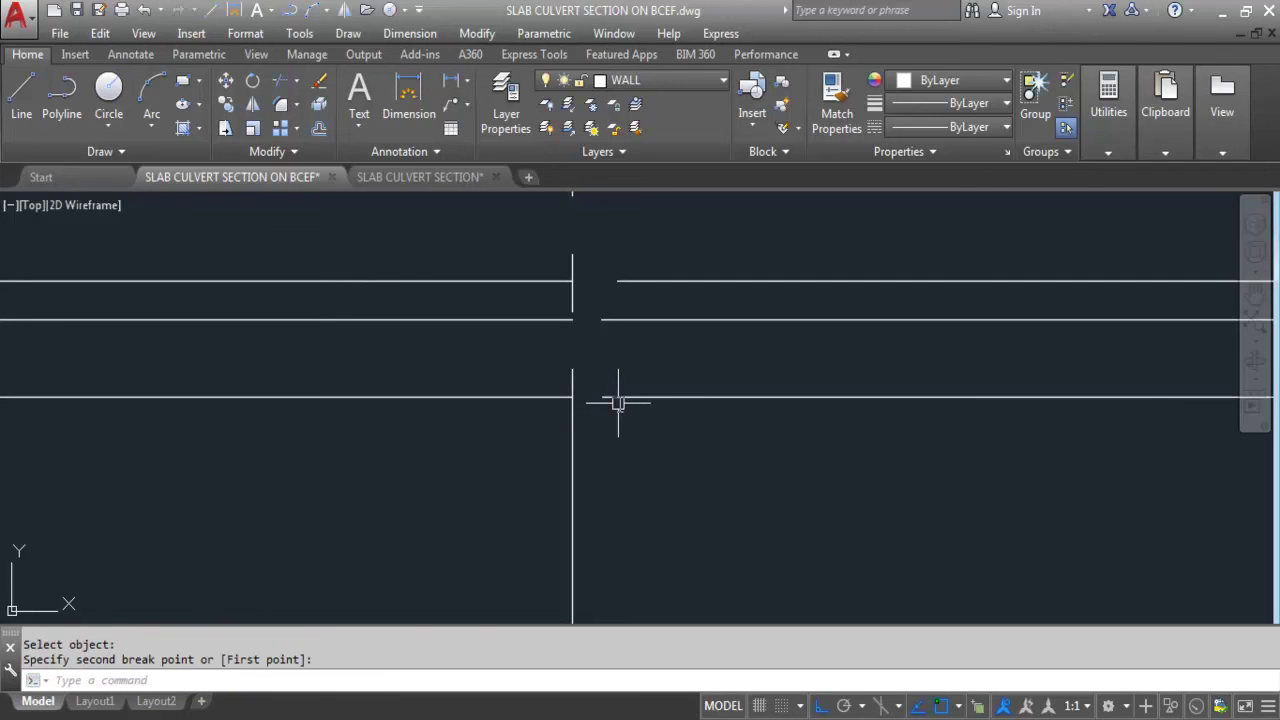
- Extend the three right-hand slab line segments back to the vertical centreline and check them by selecting them
type("EX")
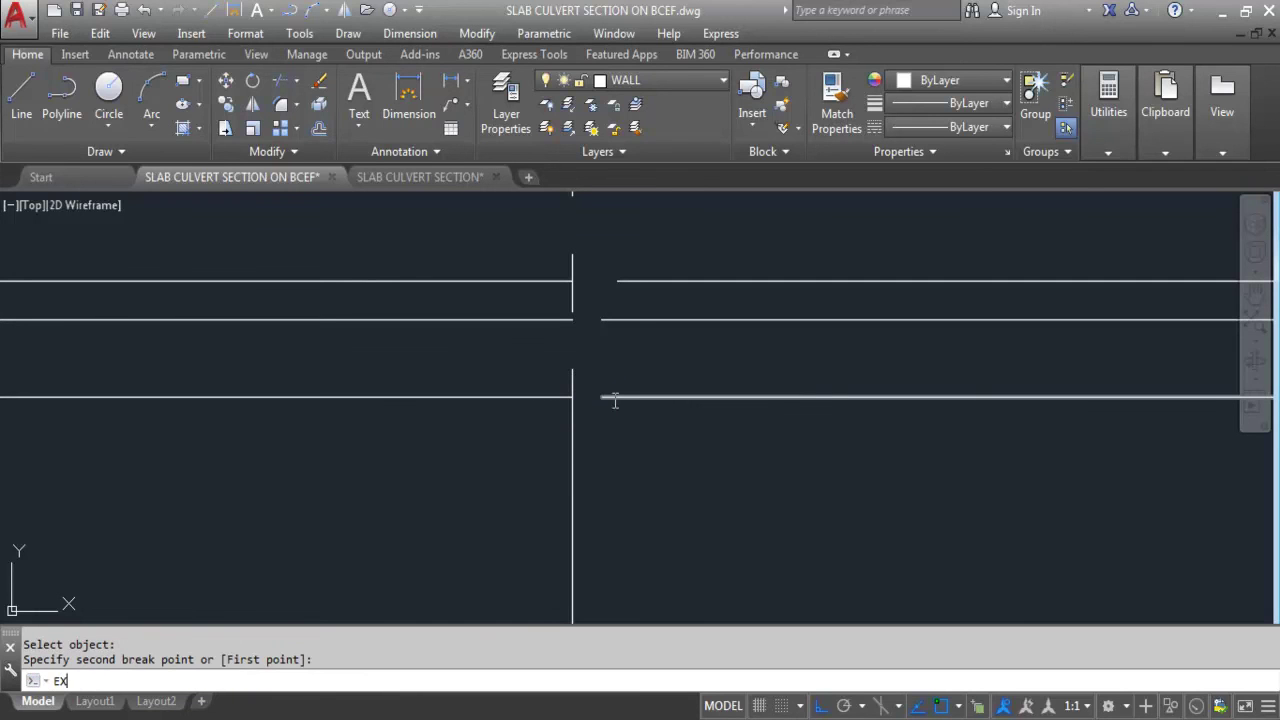
key("Return")
left_click(576, 453)
key("Return")
left_click(725, 441)
left_click(660, 272)
key("Escape")
left_click(651, 271)
left_click(600, 429)
scroll(625, 408, "down", 4)
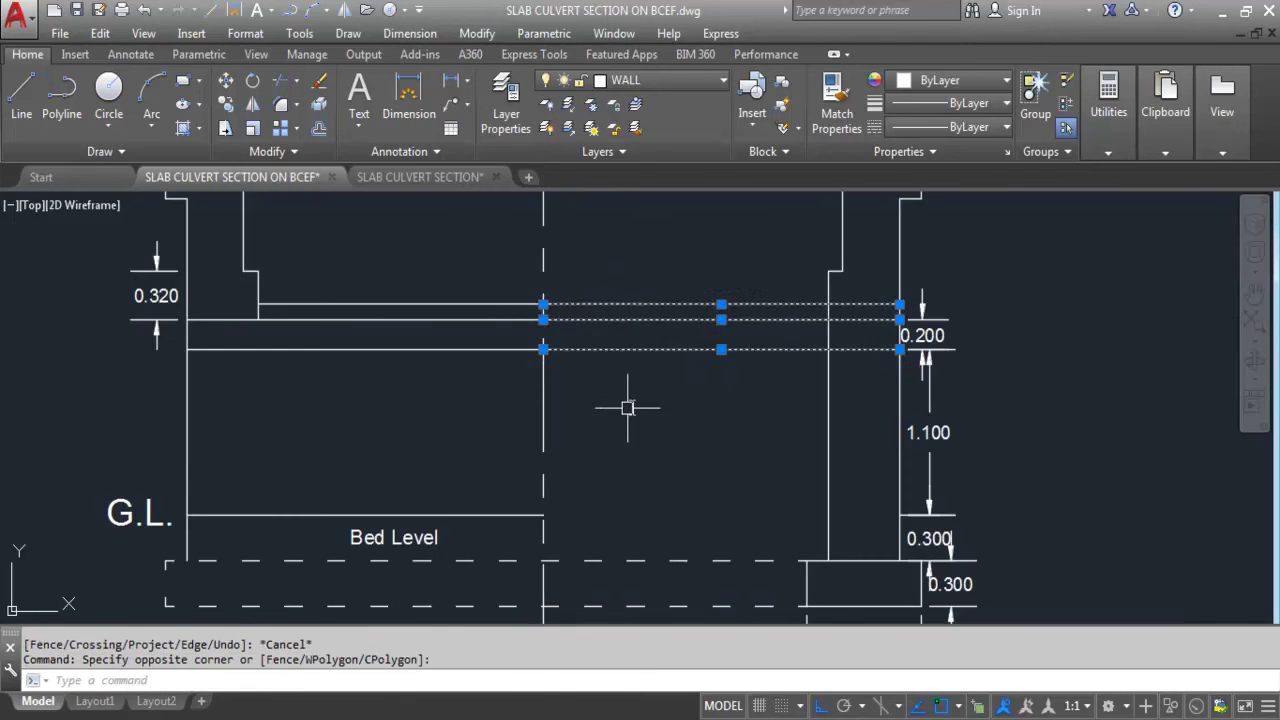
key("Escape")
scroll(680, 260, "down", 4)
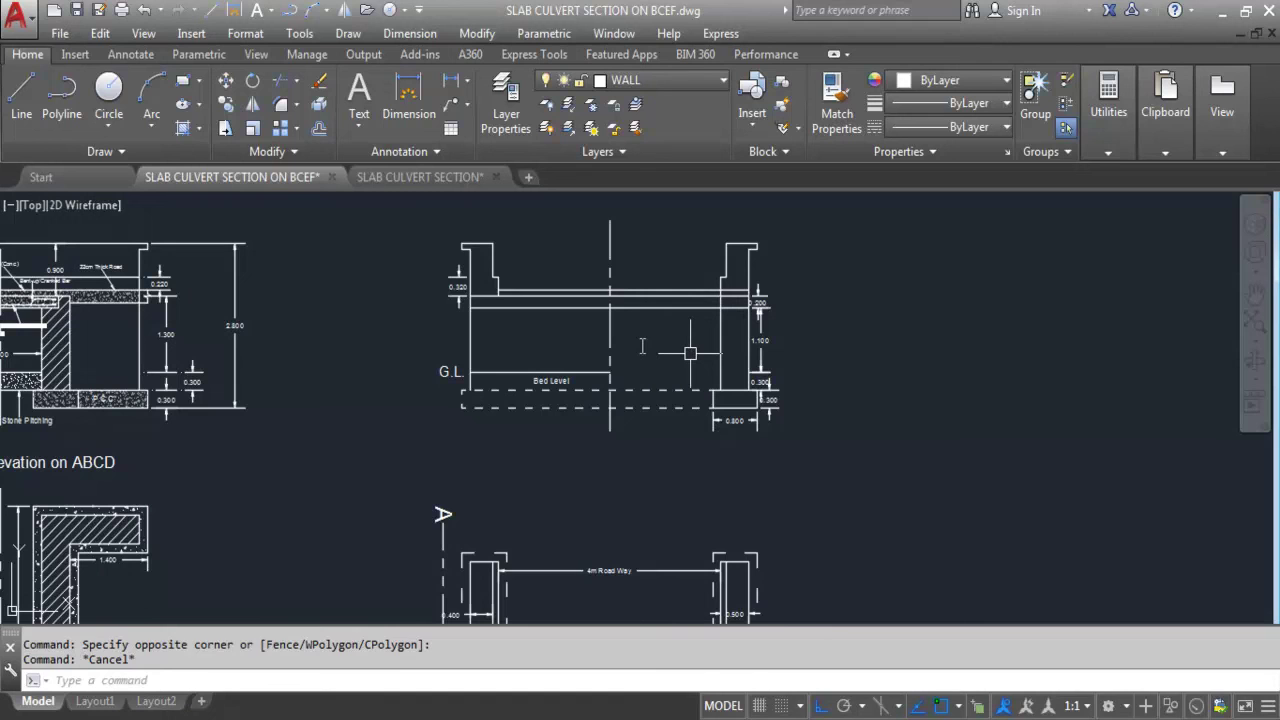
key("Escape")
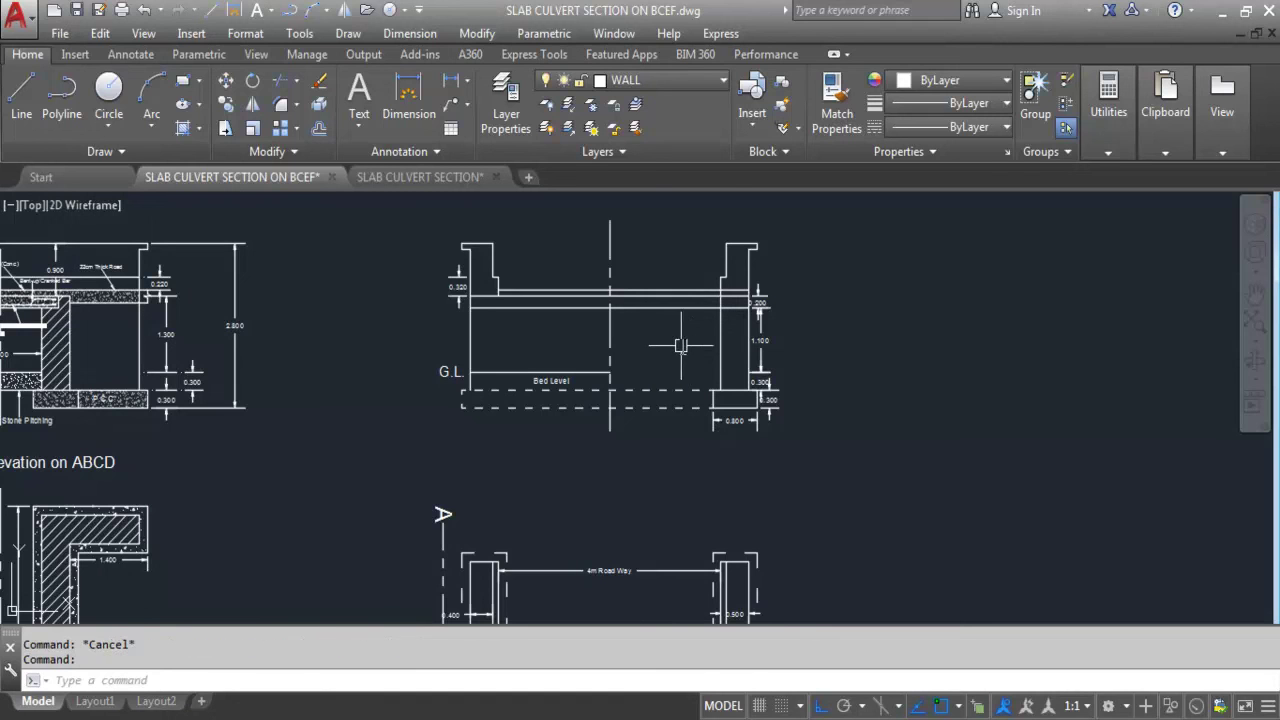
- Match the dashed foundation line's properties onto the three slab lines right of the centreline
type("MA")
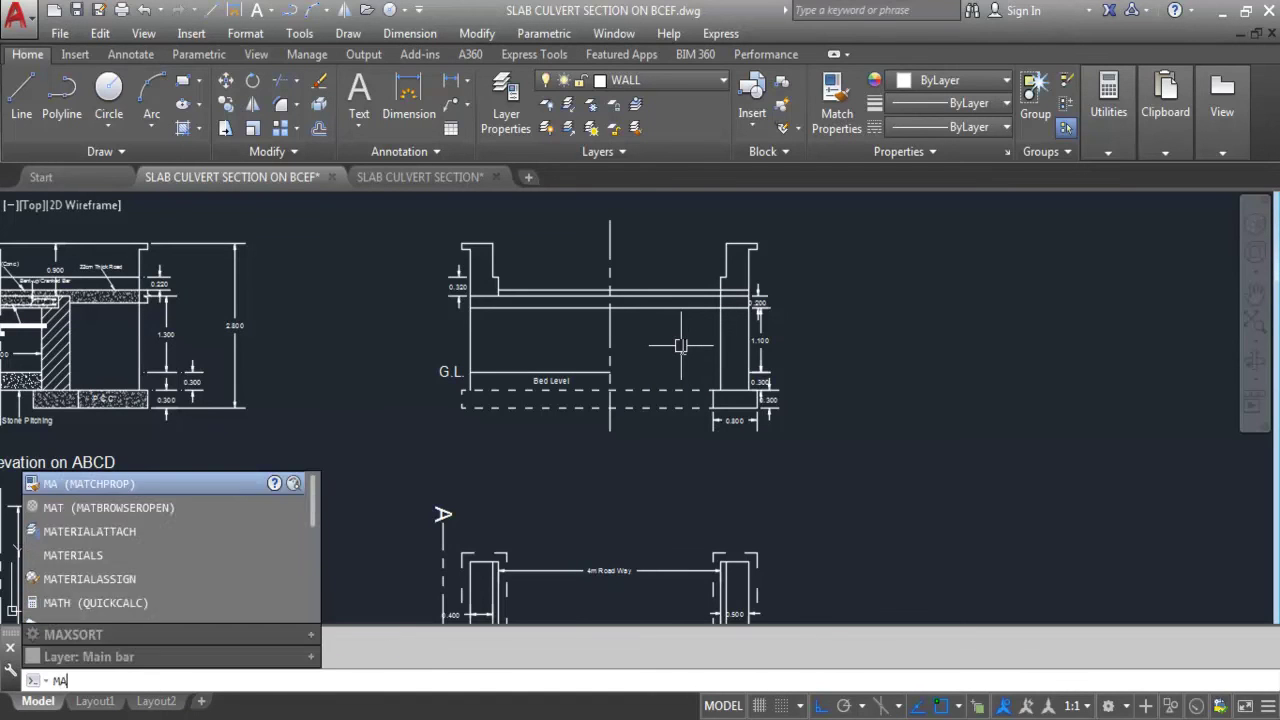
key("Return")
left_click(689, 400)
left_click(683, 280)
left_click(610, 361)
scroll(655, 295, "up", 4)
key("Escape")
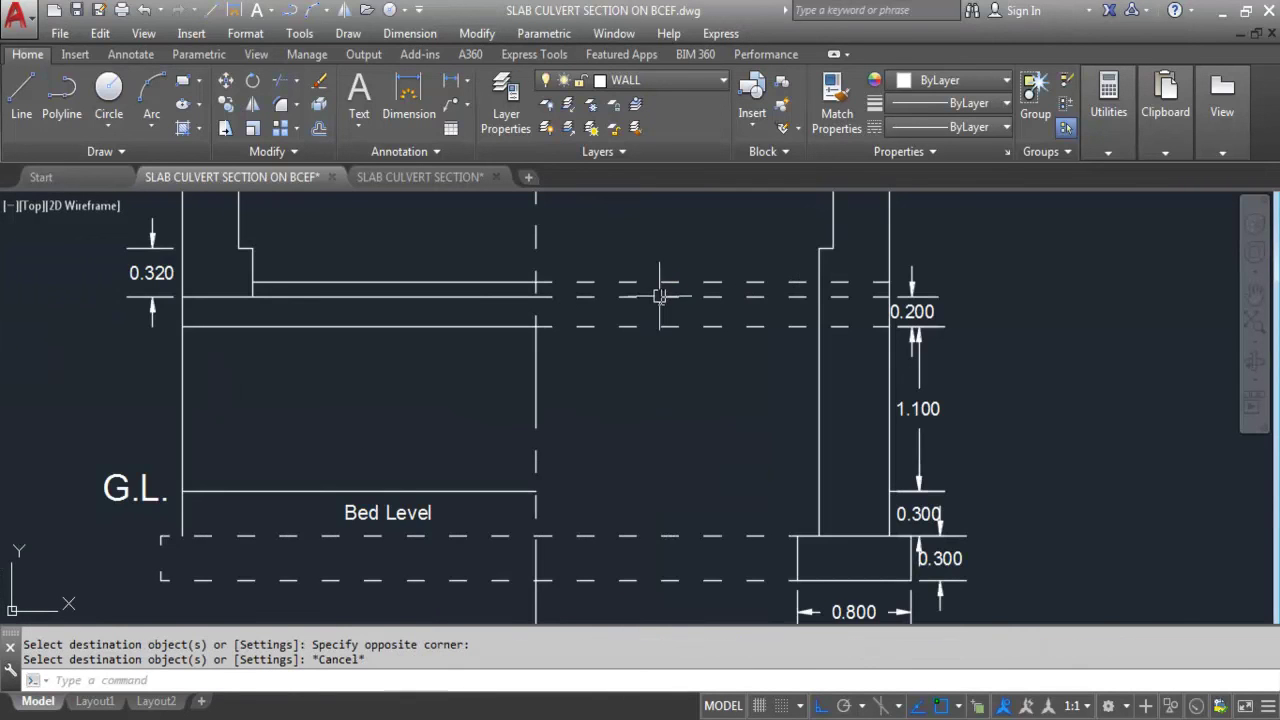
scroll(680, 354, "down", 2)
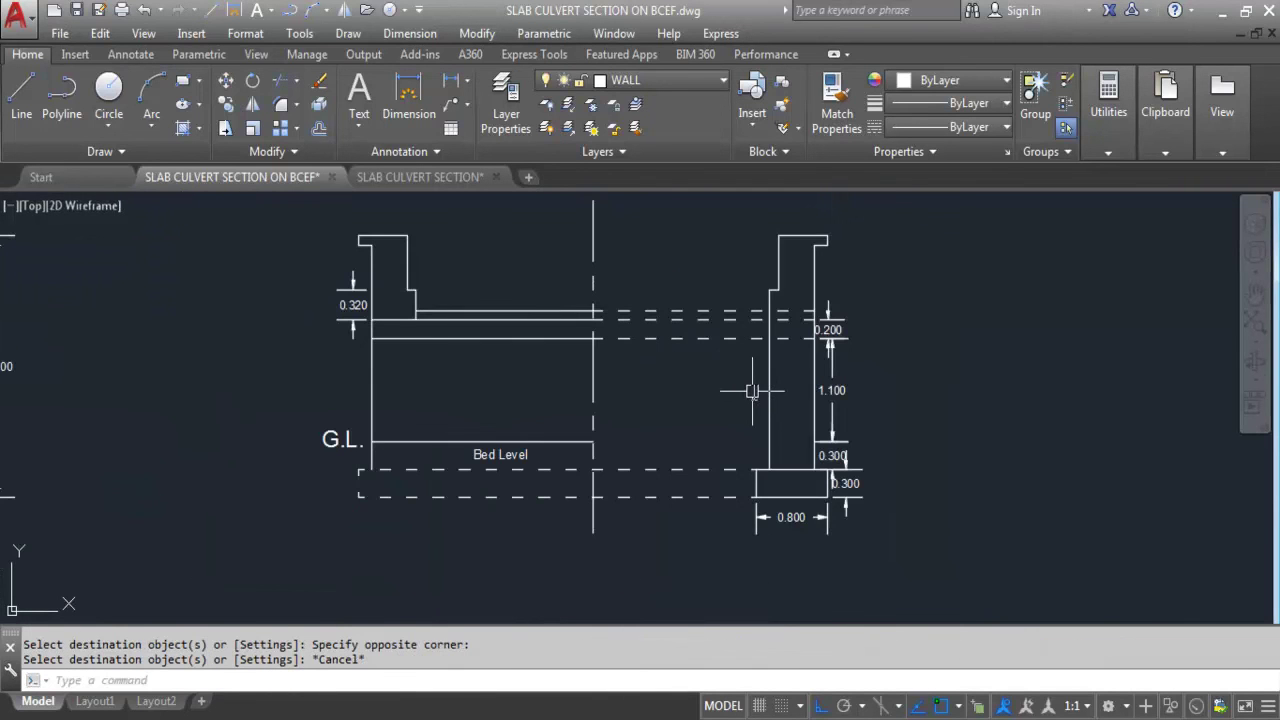
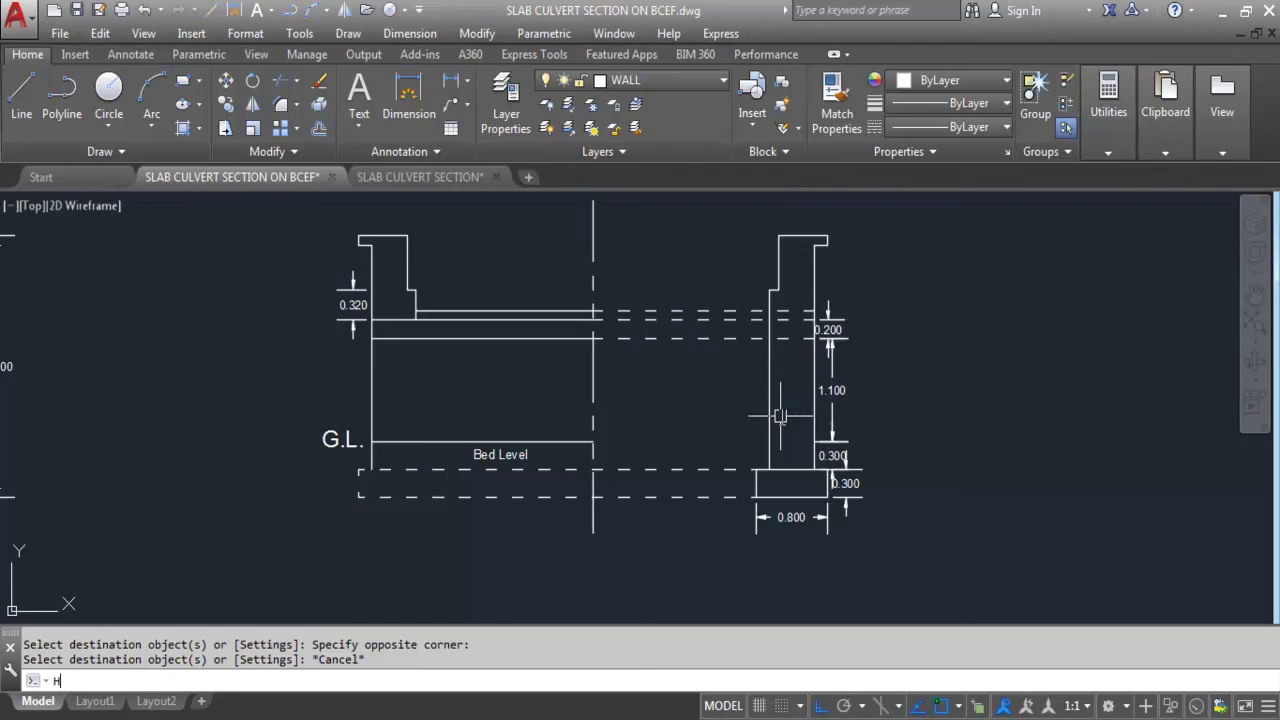
- Hatch the full height of the right-hand wall above its footing with the ANSI31 pattern at scale 1.000
key("Return")
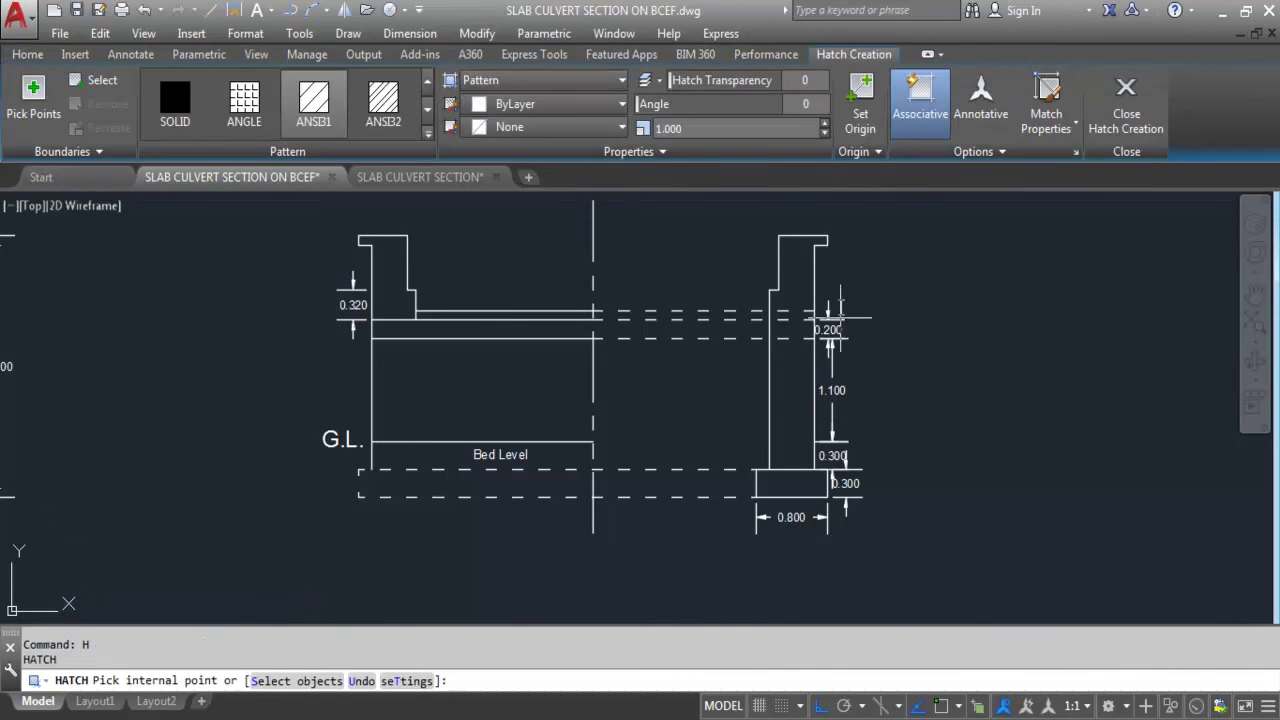
left_click(800, 265)
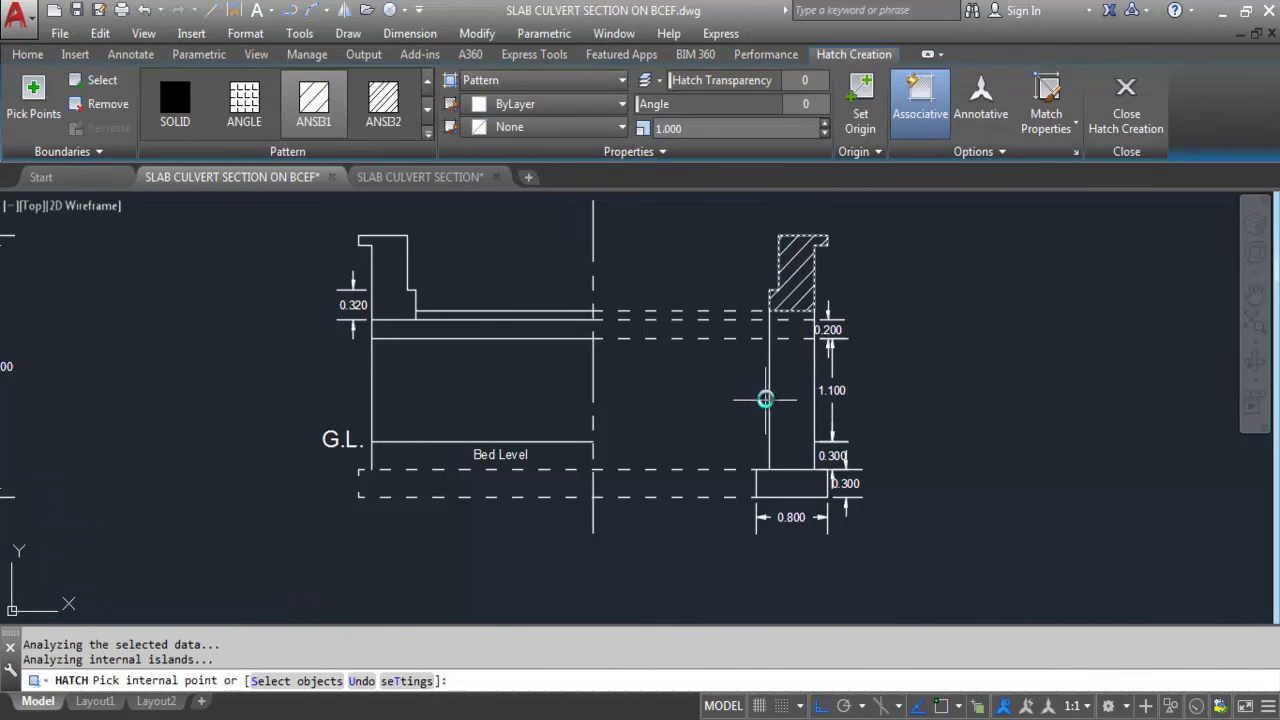
left_click(795, 372)
scroll(806, 302, "up", 2)
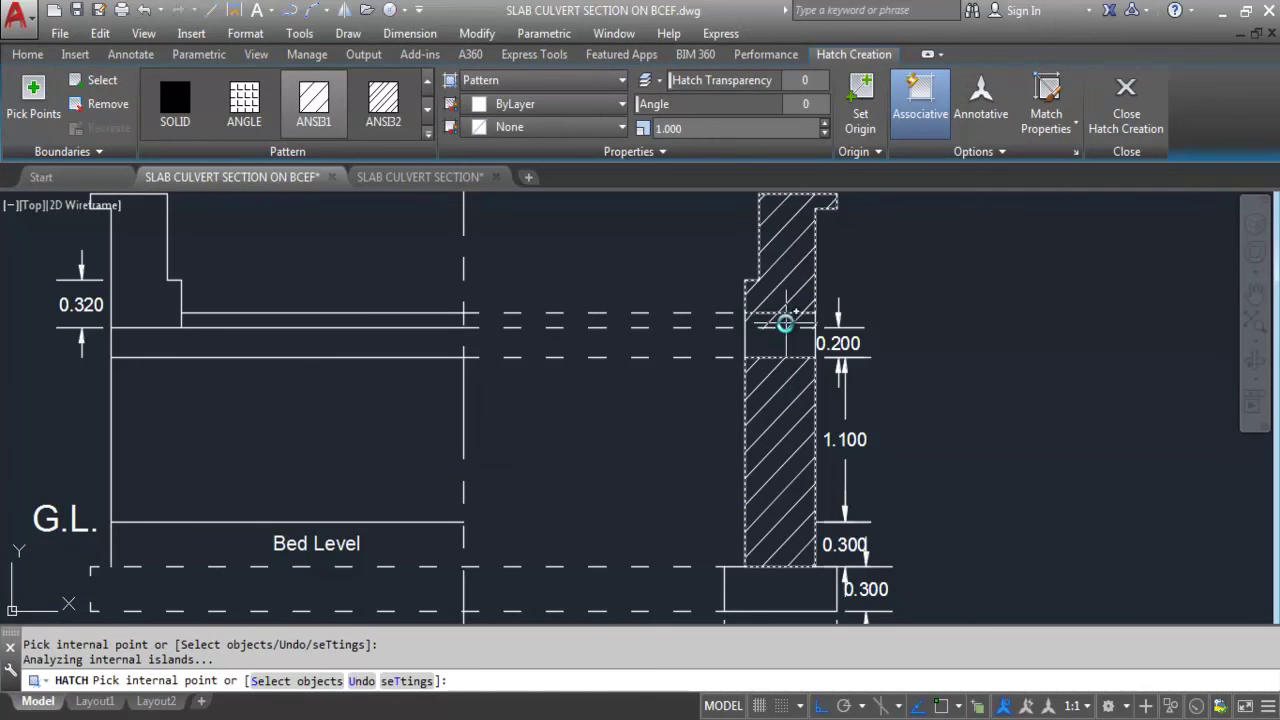
left_click(784, 340)
scroll(877, 400, "down", 2)
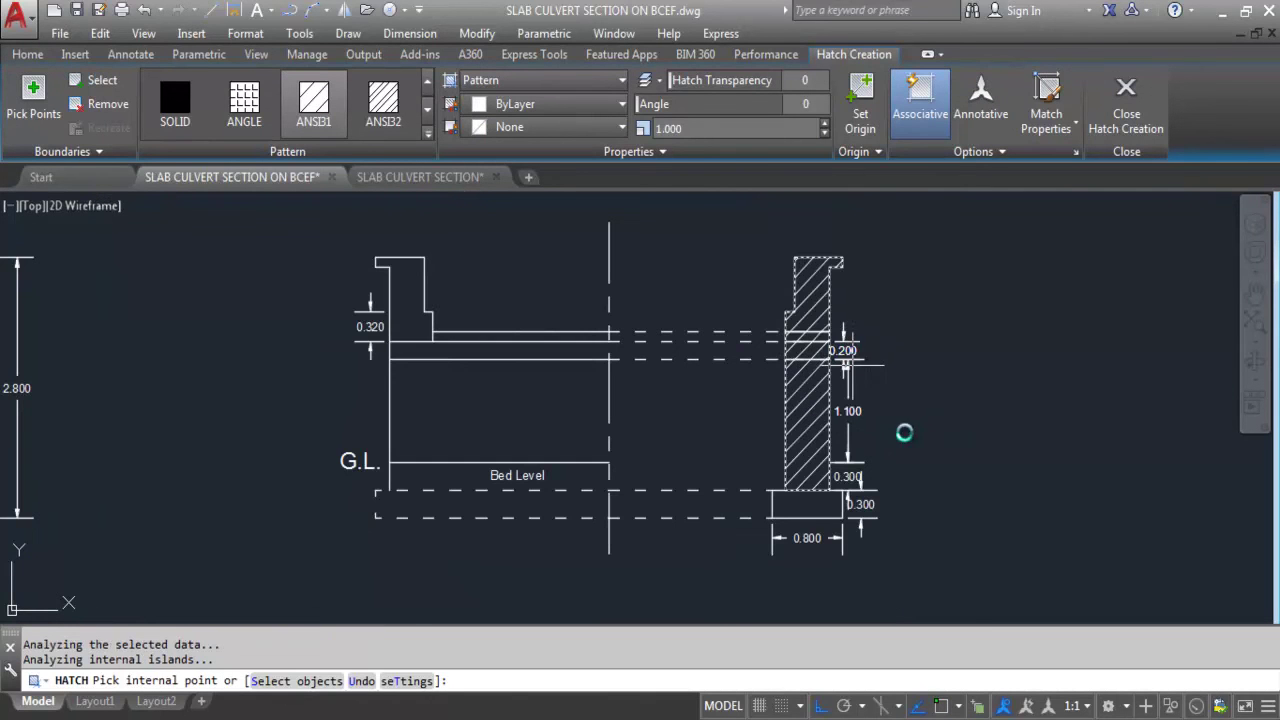
key("Return")
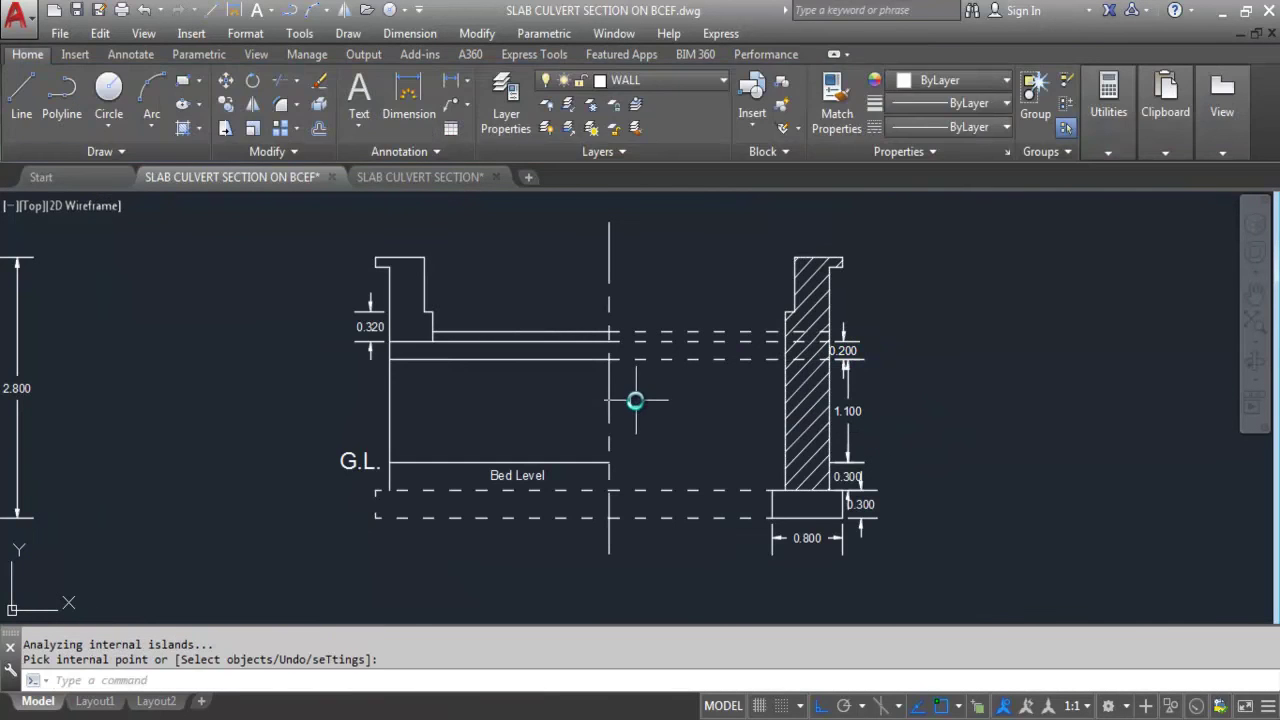
- Hatch the left-hand parapet wall above the slab with the same ANSI31 pattern
key("Return")
left_click(409, 289)
key("Return")
- Match the wall hatch properties from the section on ABCD onto the right-hand and left-hand wall hatches on BCEF
scroll(460, 380, "down", 5)
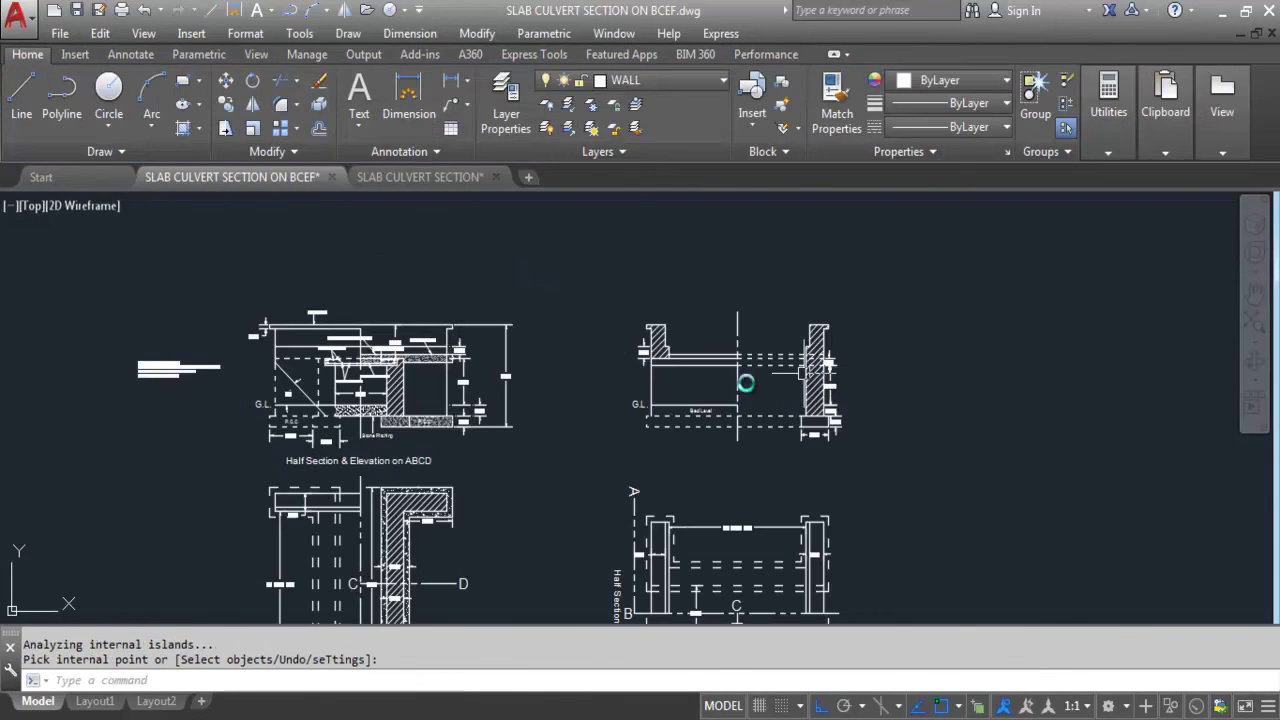
scroll(410, 395, "up", 5)
type("ma")
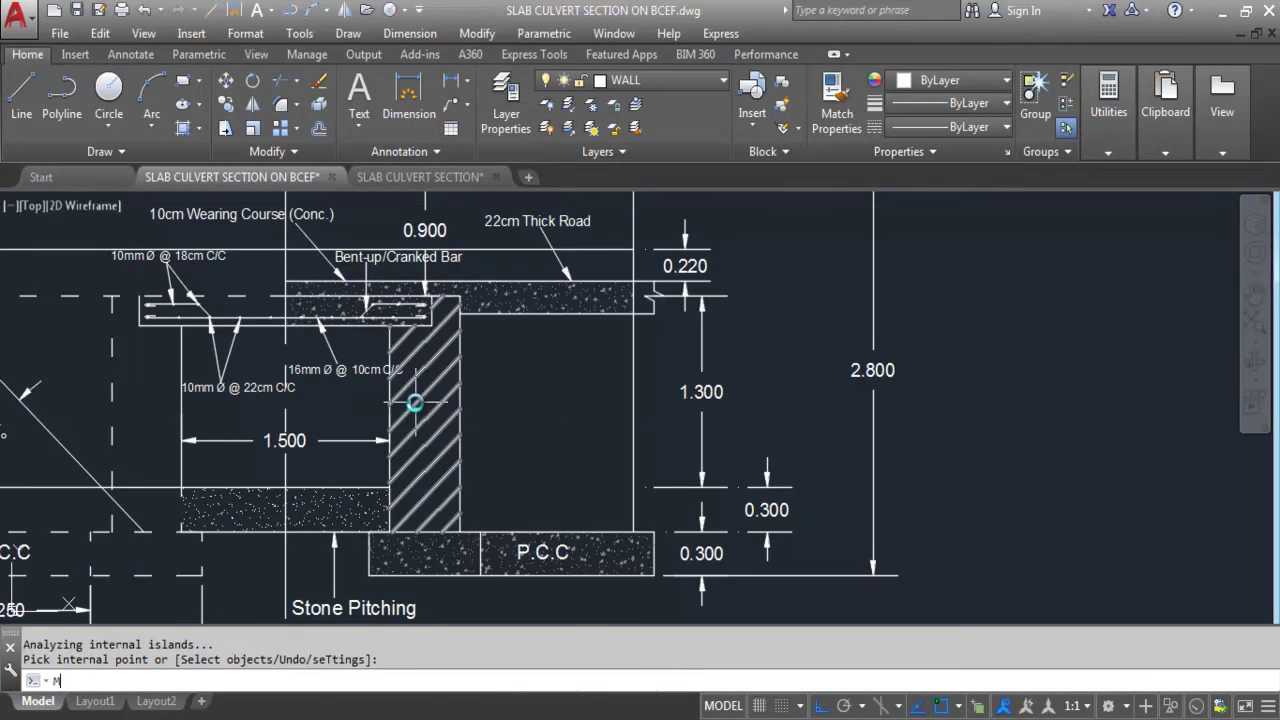
key("Return")
left_click(418, 400)
scroll(454, 405, "down", 5)
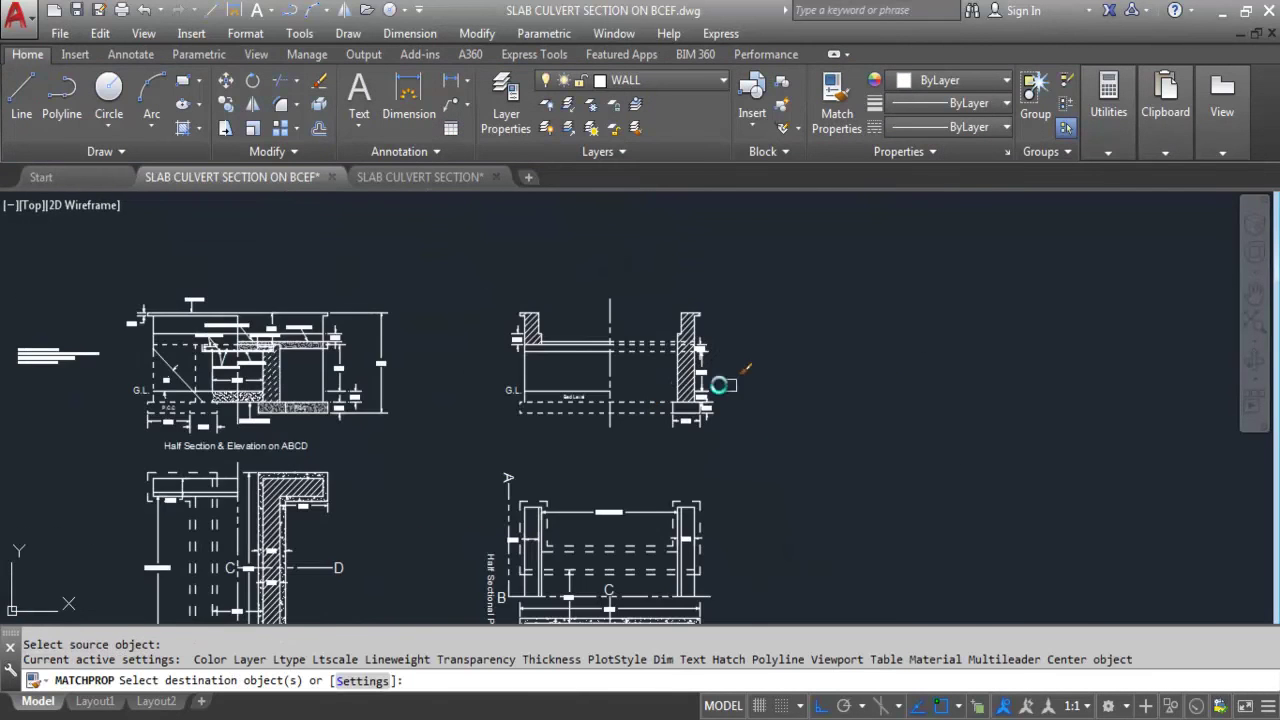
scroll(740, 385, "up", 5)
left_click(697, 366)
left_click(684, 342)
scroll(690, 350, "down", 3)
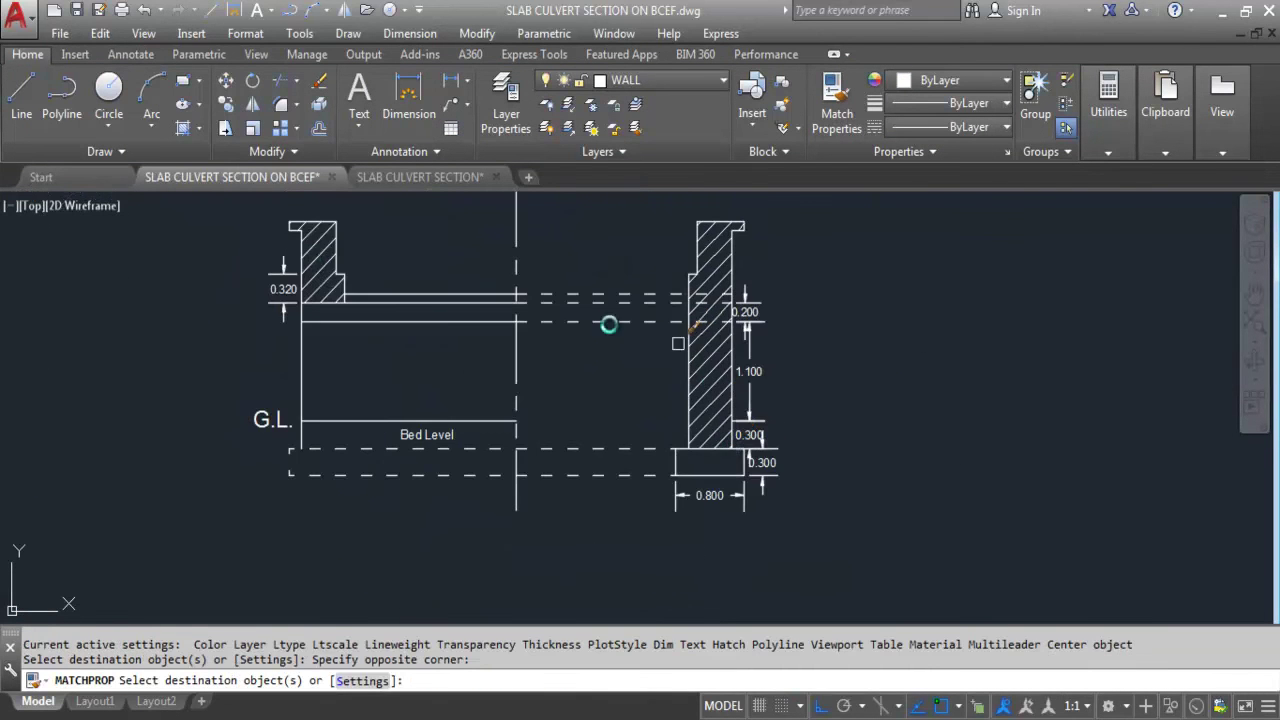
left_click(316, 257)
key("Escape")
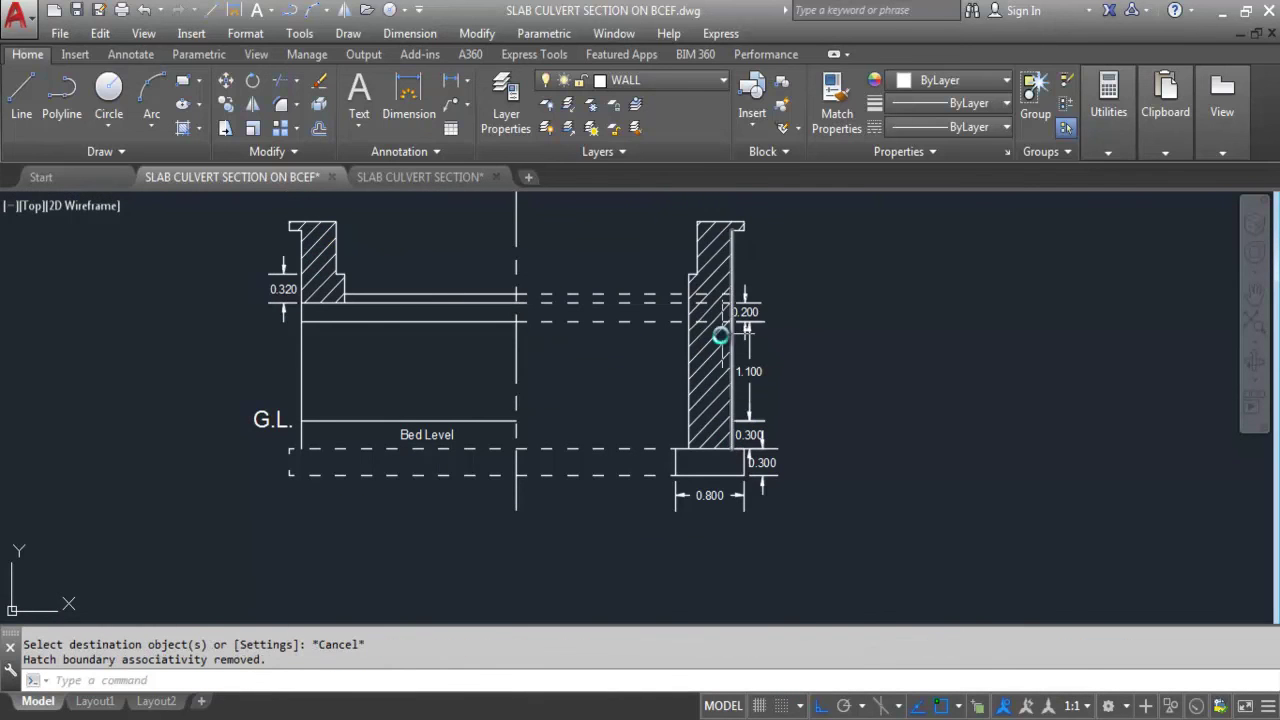
left_click(717, 334)
key("Escape")
- Hatch the 0.800 wide footing beneath the right-hand wall with the ANSI31 pattern
scroll(778, 372, "down", 3)
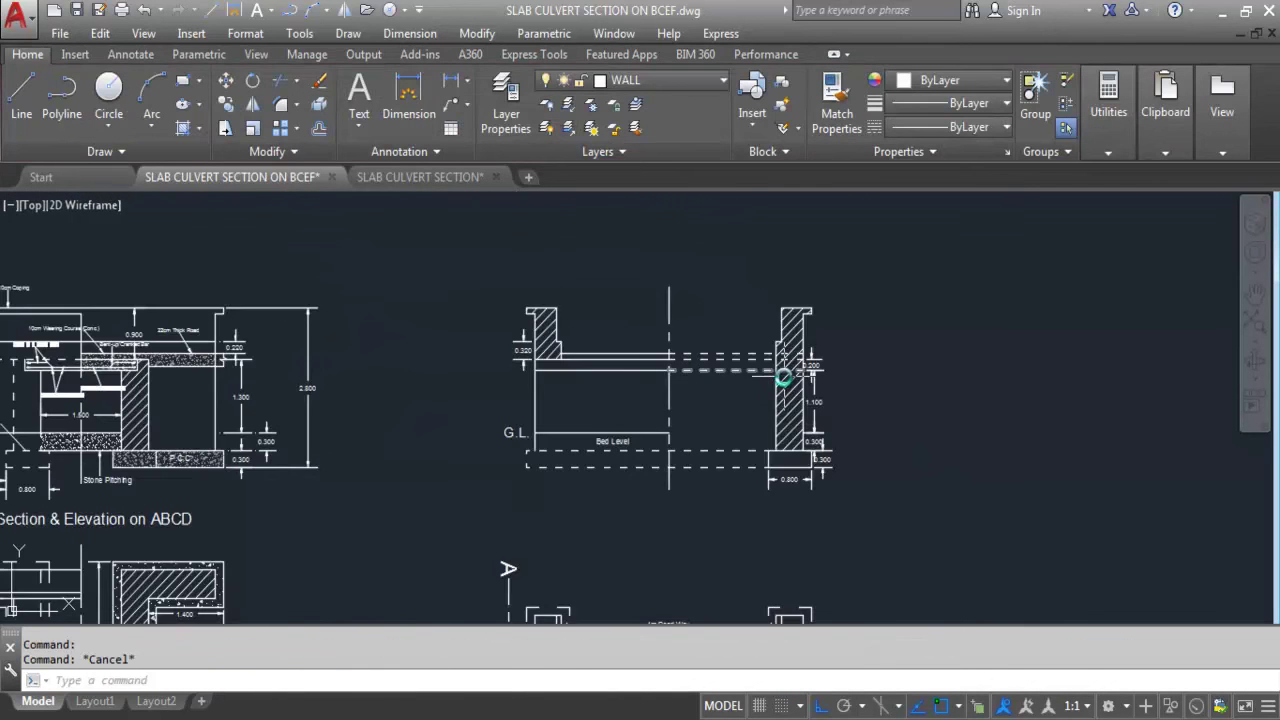
scroll(780, 378, "up", 3)
scroll(790, 510, "up", 3)
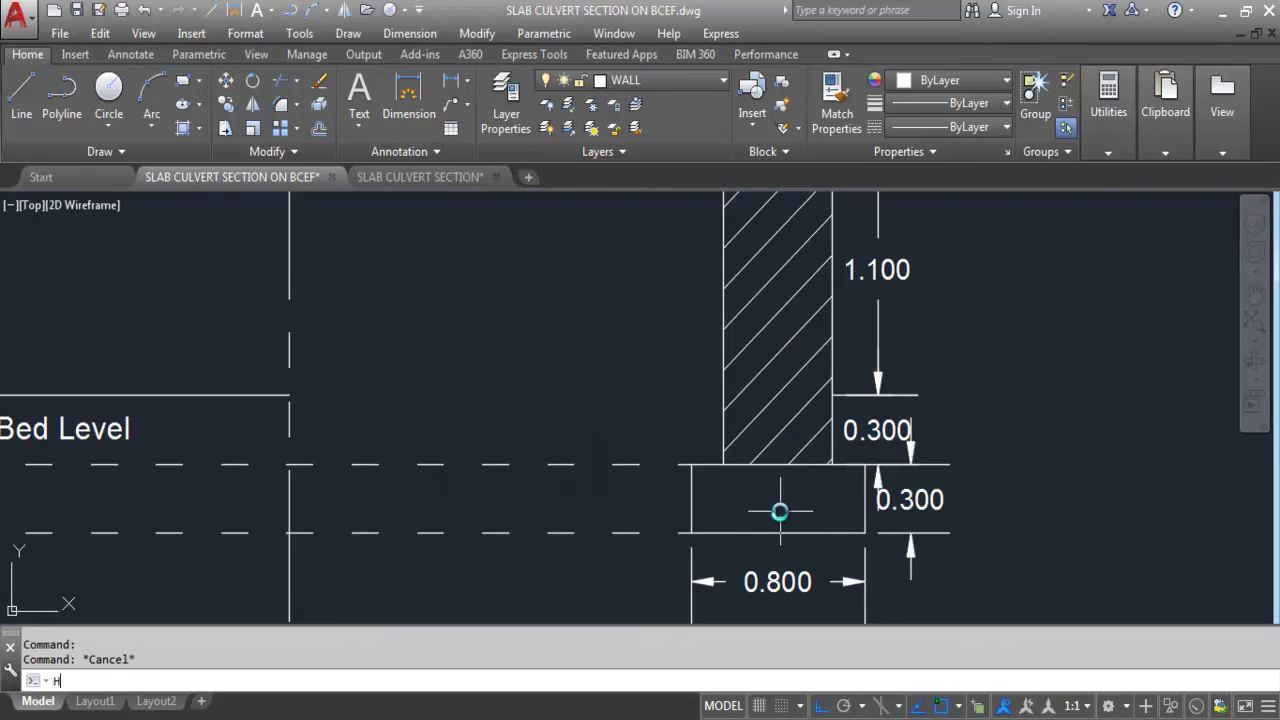
key("Return")
left_click(780, 496)
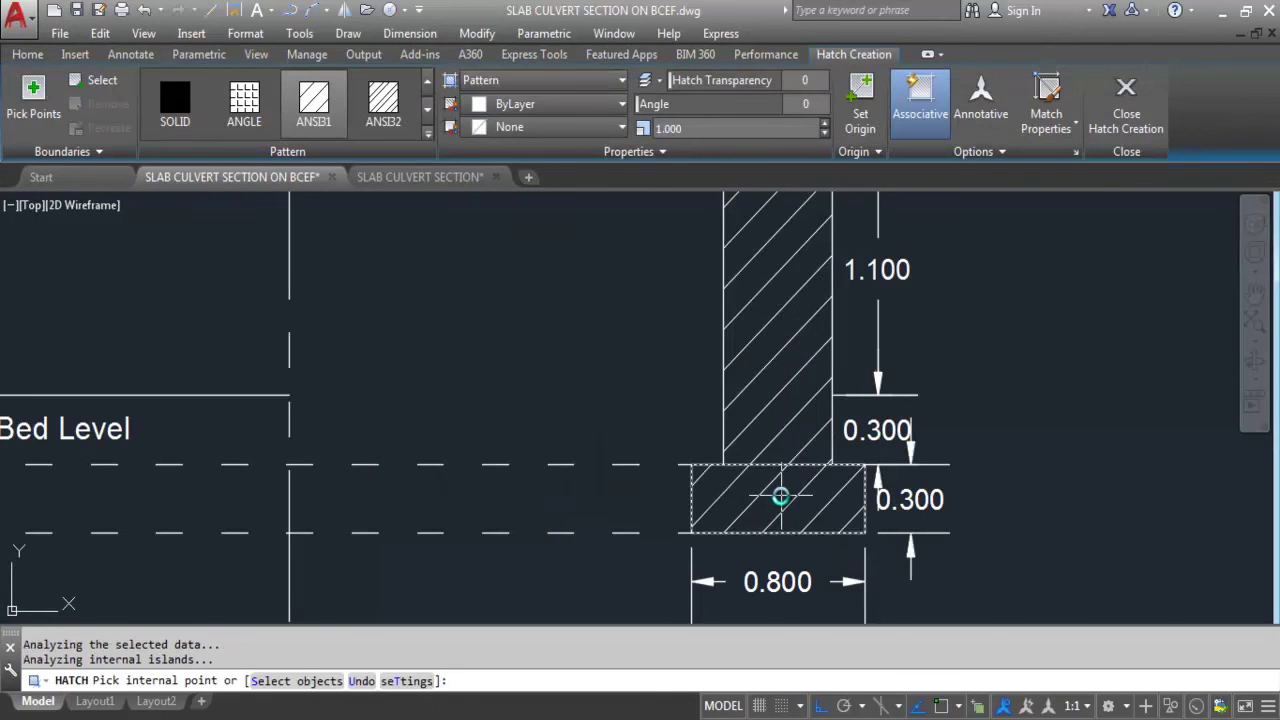
key("Return")
scroll(788, 500, "down", 3)
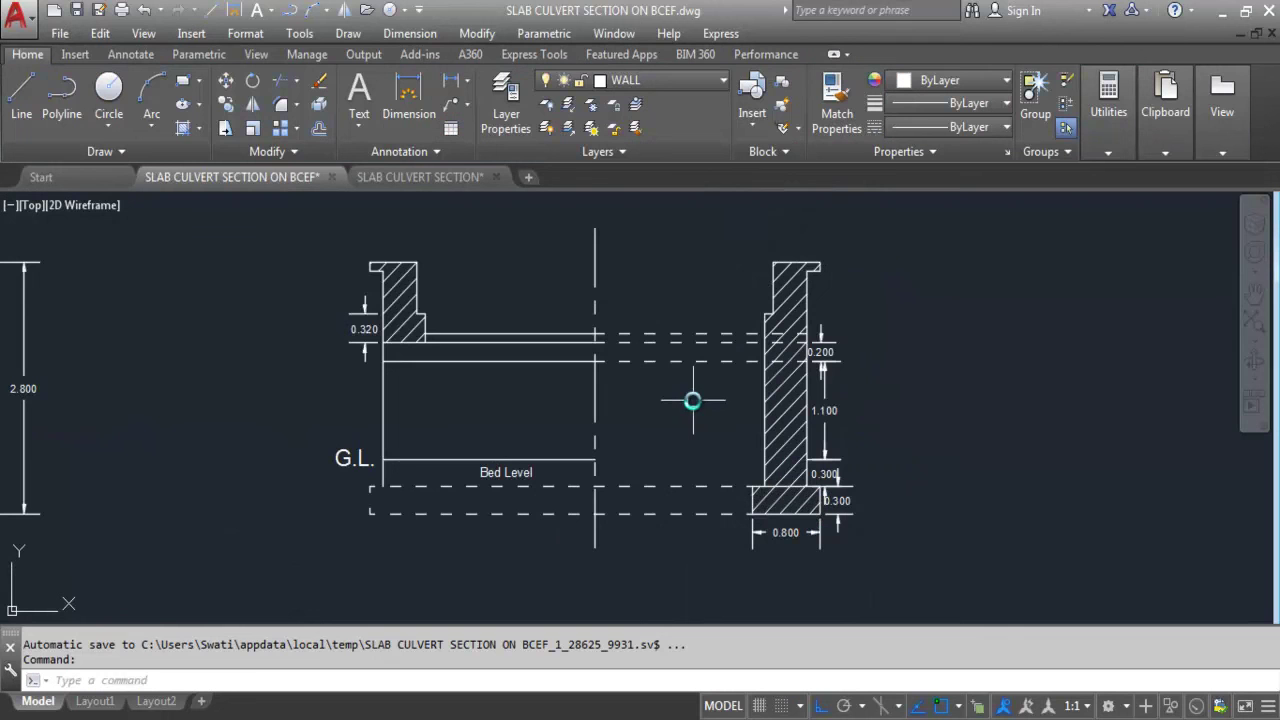
key("Escape")
- Match the concrete hatch of the P.C.C footing in the ABCD section onto the BCEF footing hatch
scroll(646, 362, "down", 2)
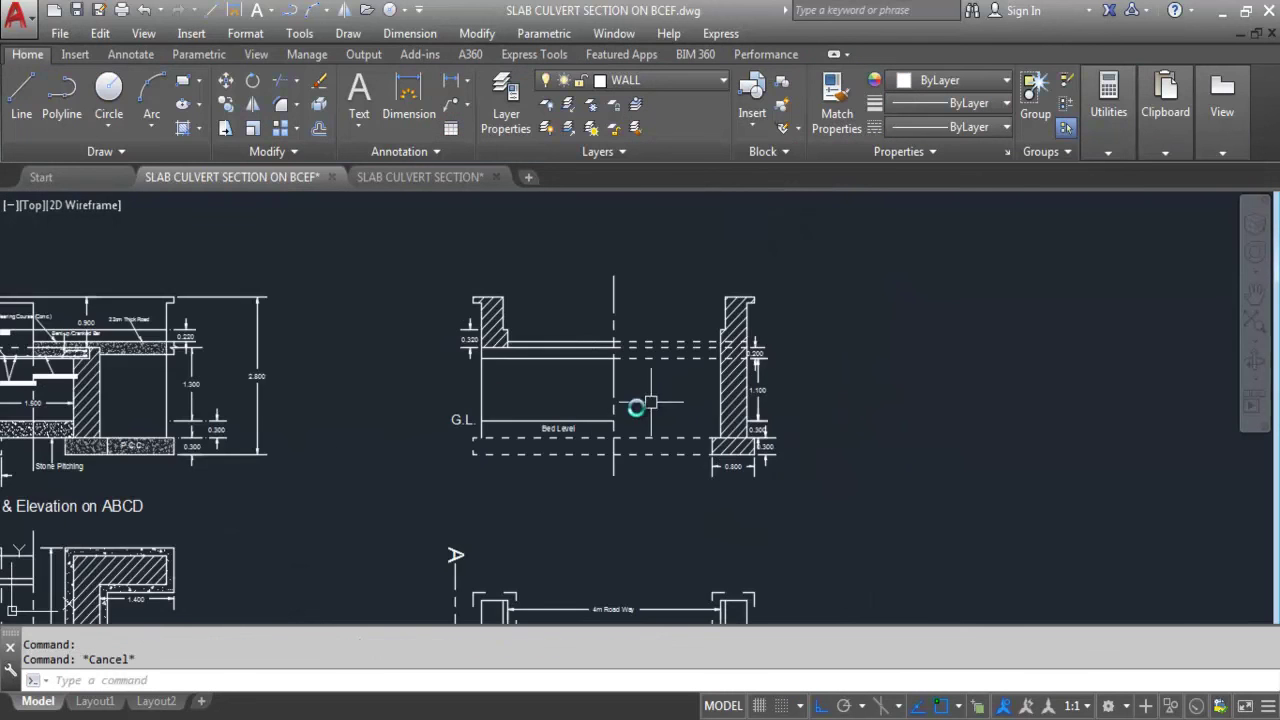
scroll(96, 445, "up", 3)
type("MA")
key("Return")
left_click(258, 442)
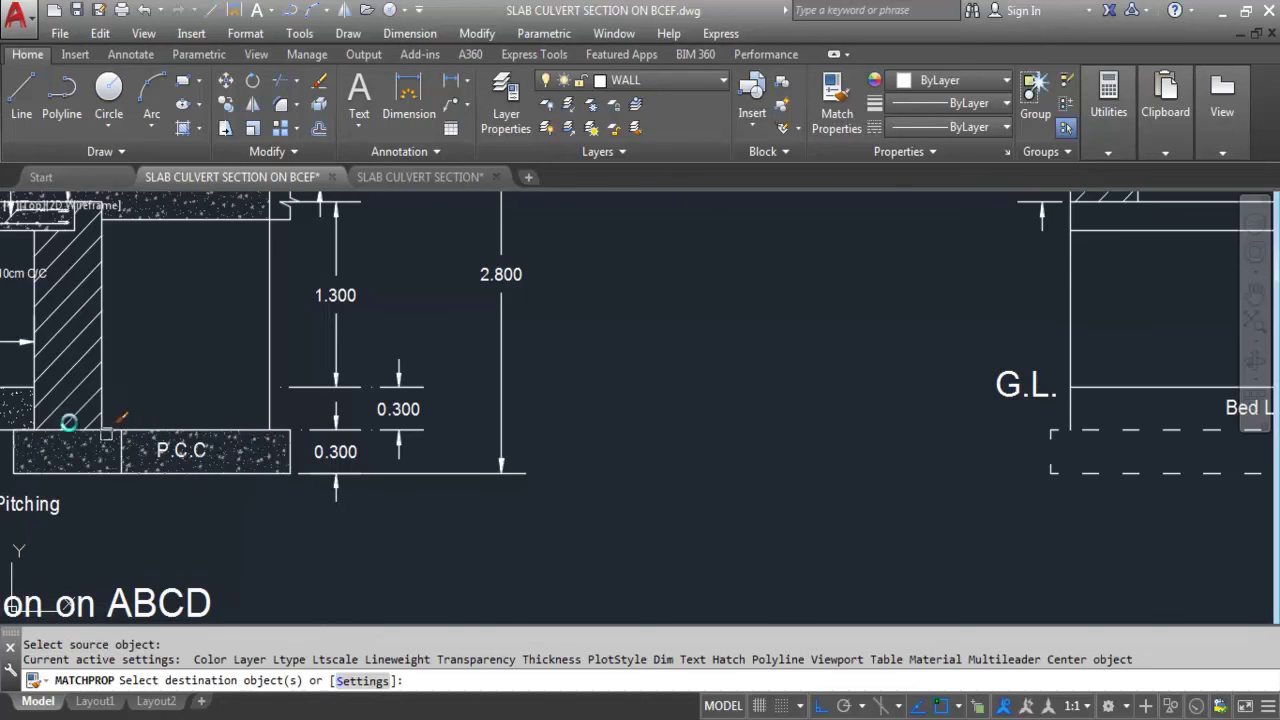
scroll(680, 471, "down", 3)
scroll(634, 440, "up", 4)
left_click(714, 422)
key("Escape")
- Copy the P.C.C label from the ABCD section's footing into the middle of the BCEF footing
scroll(650, 443, "up", 4)
scroll(740, 390, "down", 8)
scroll(150, 400, "up", 10)
left_click(177, 423)
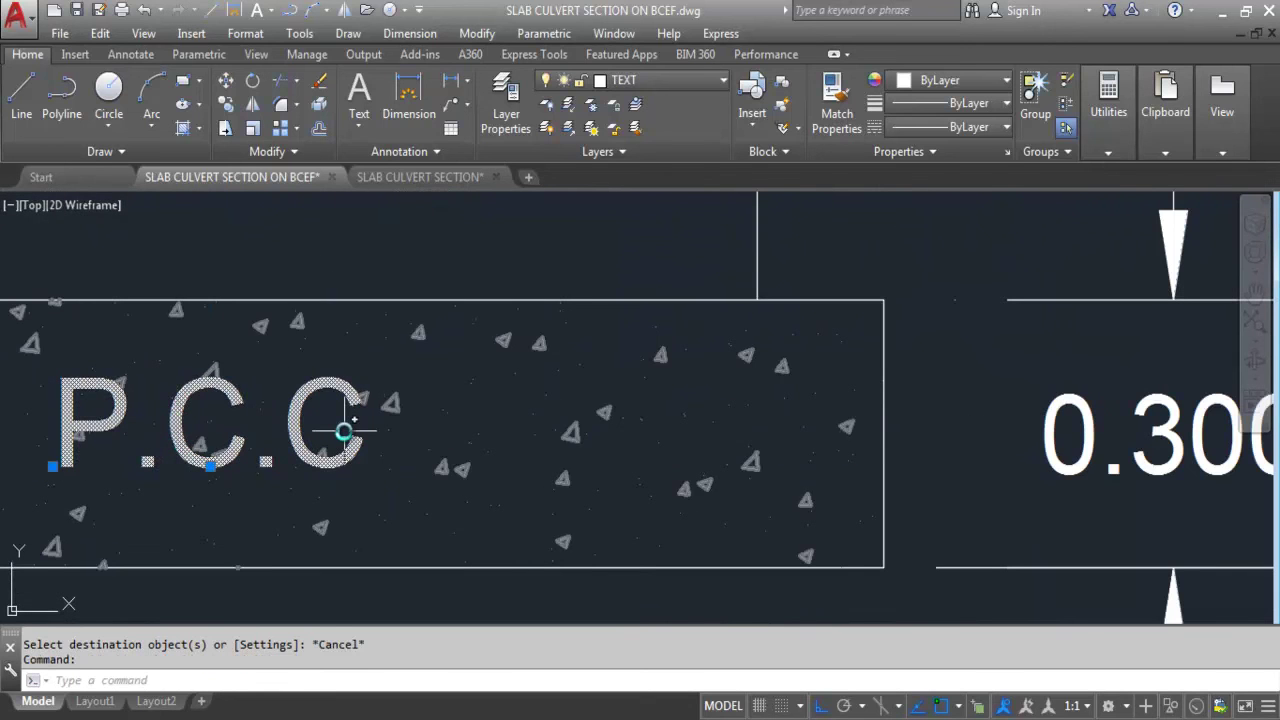
key("ctrl+c")
key("ctrl+v")
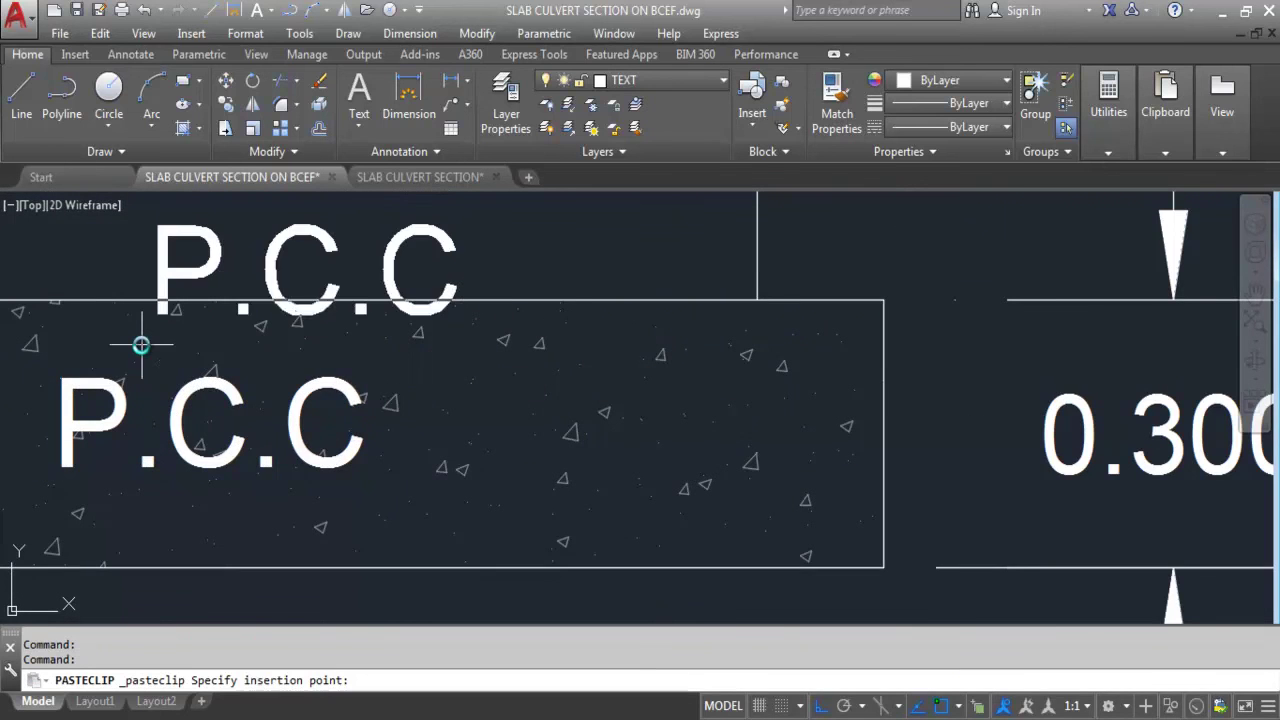
scroll(150, 350, "down", 5)
scroll(420, 400, "down", 3)
scroll(837, 400, "down", 2)
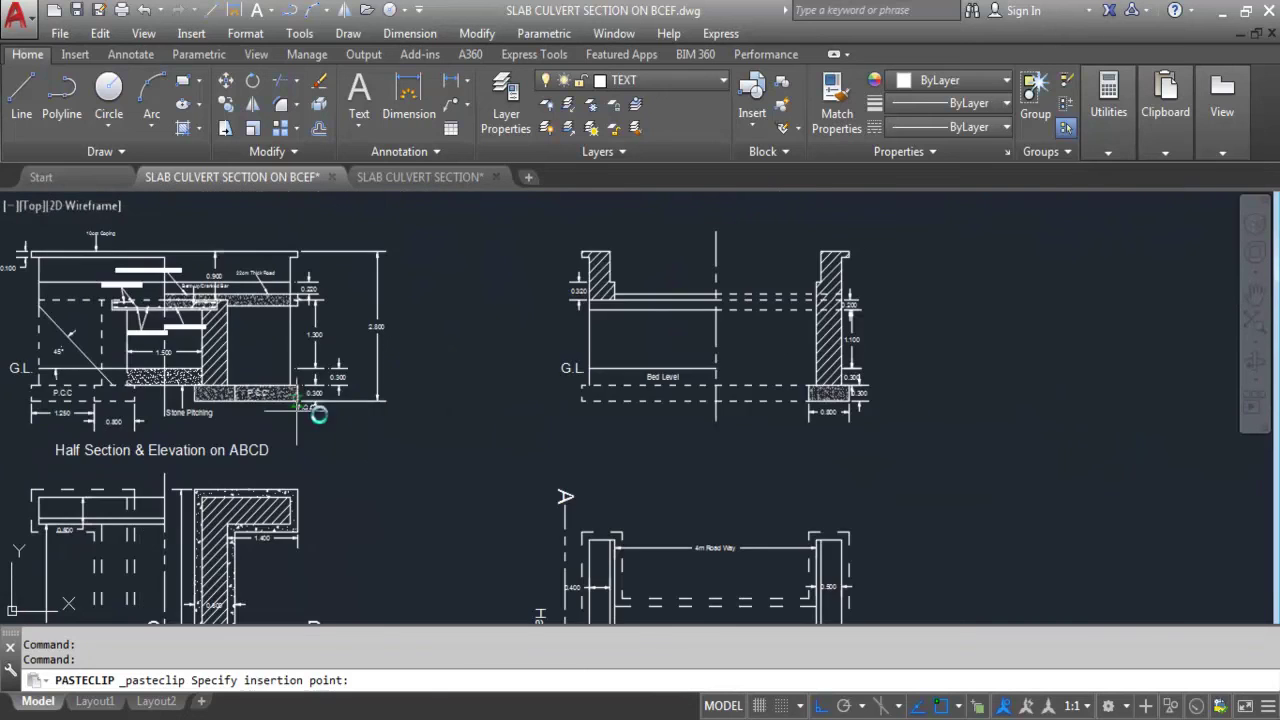
scroll(757, 386, "up", 5)
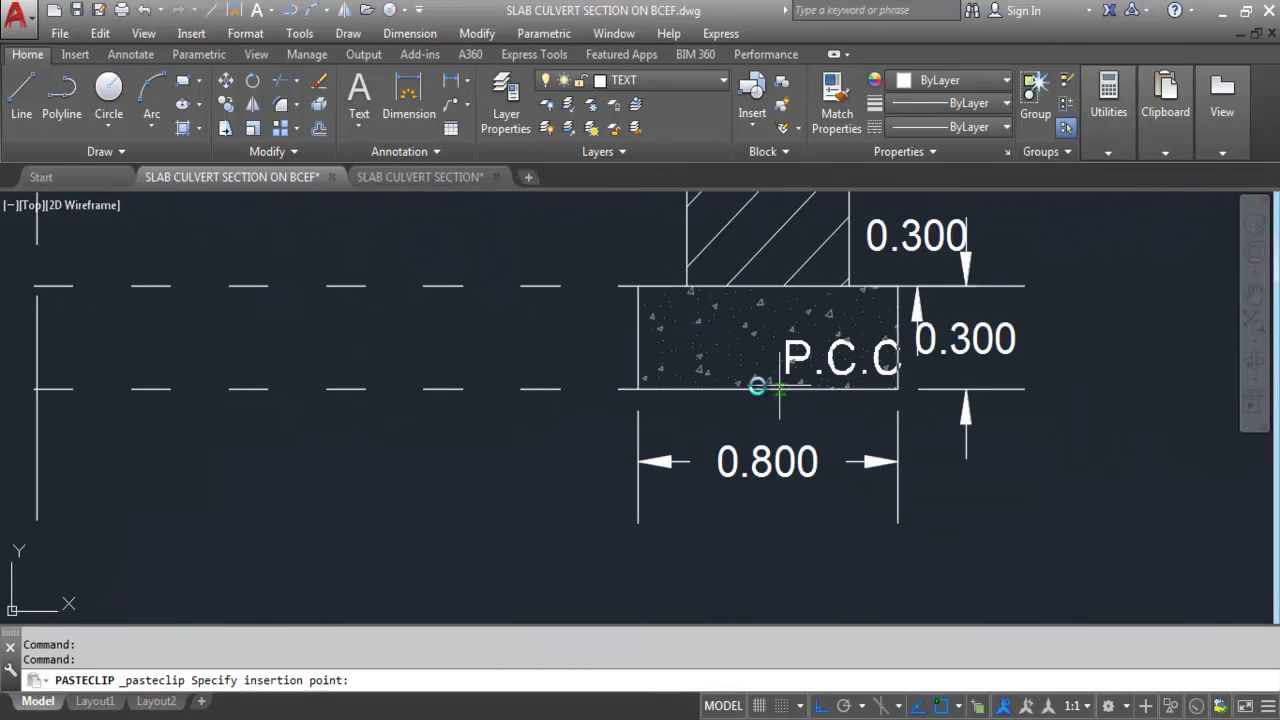
left_click(704, 367)
scroll(712, 370, "down", 4)
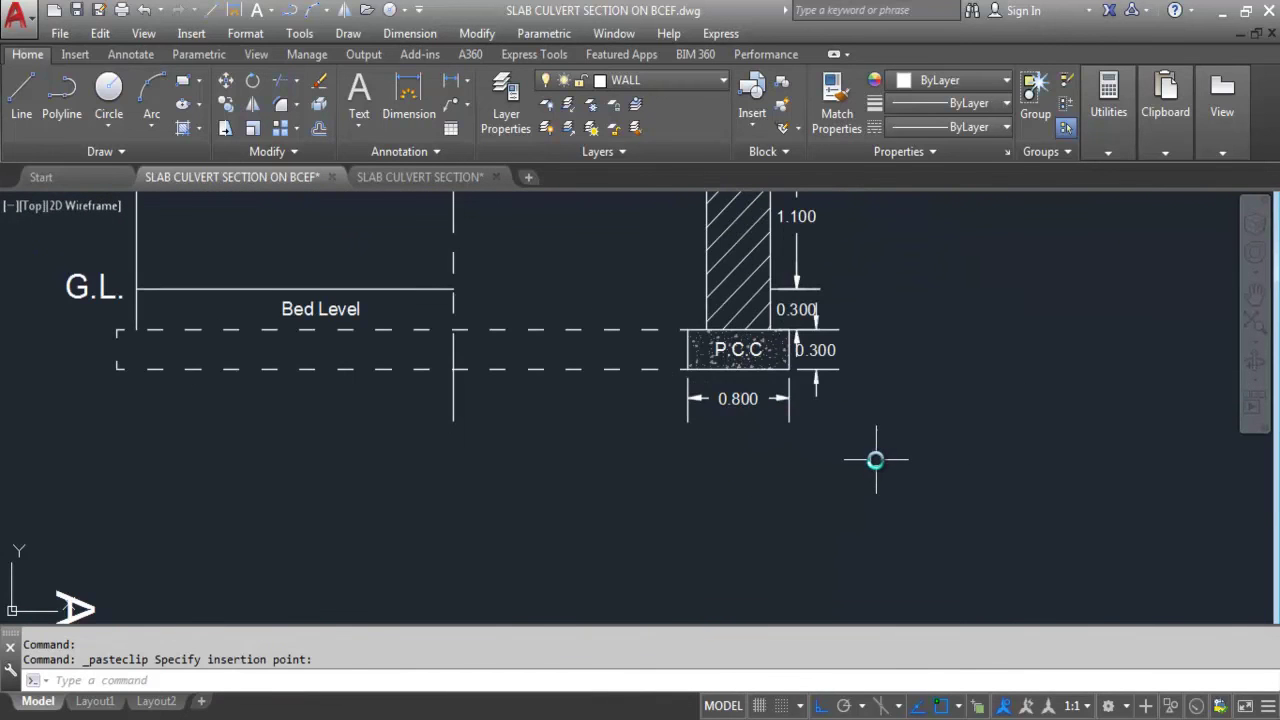
- Hatch the thin strip between the two upper slab lines left of the centreline with ANSI31
scroll(752, 344, "up", 4)
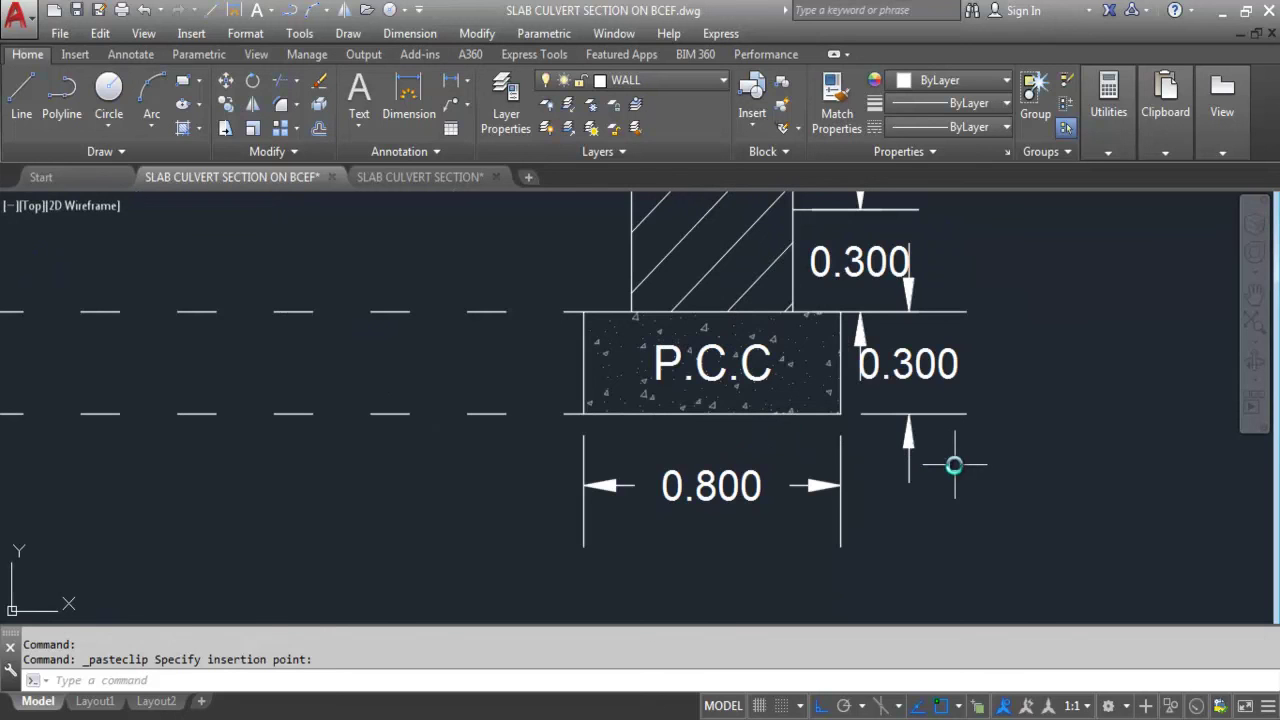
scroll(939, 453, "down", 4)
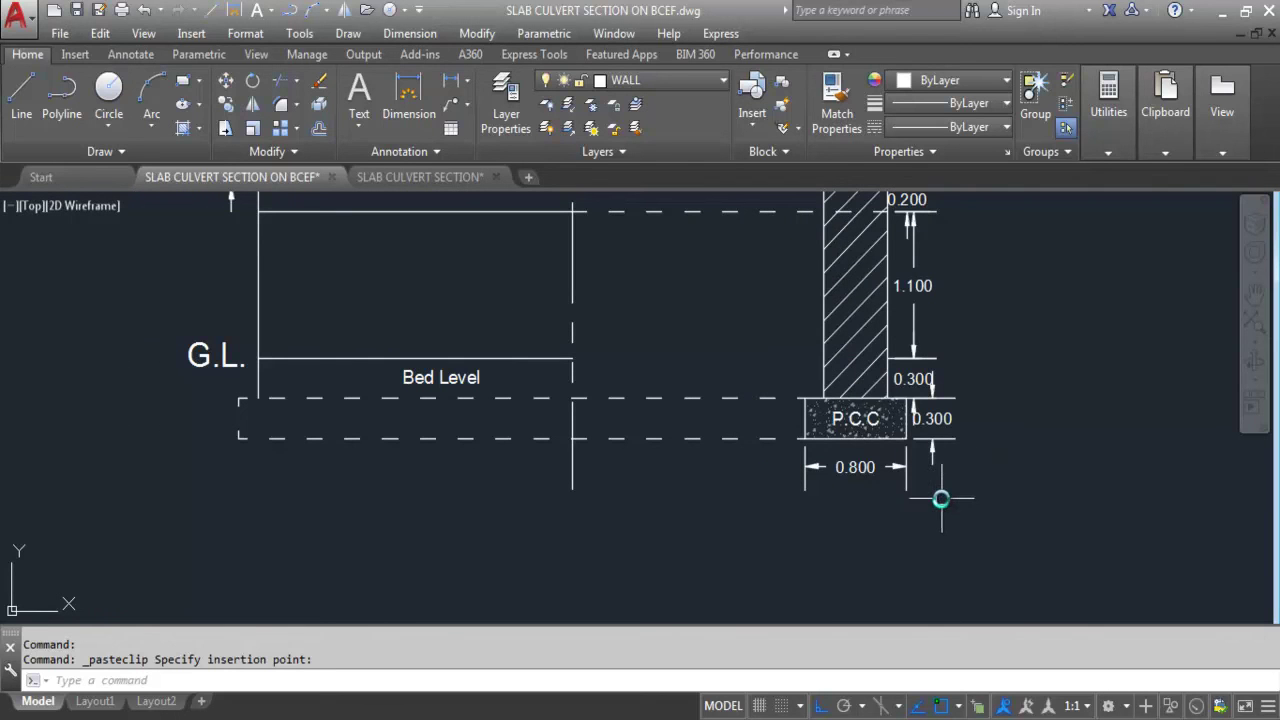
scroll(941, 498, "down", 2)
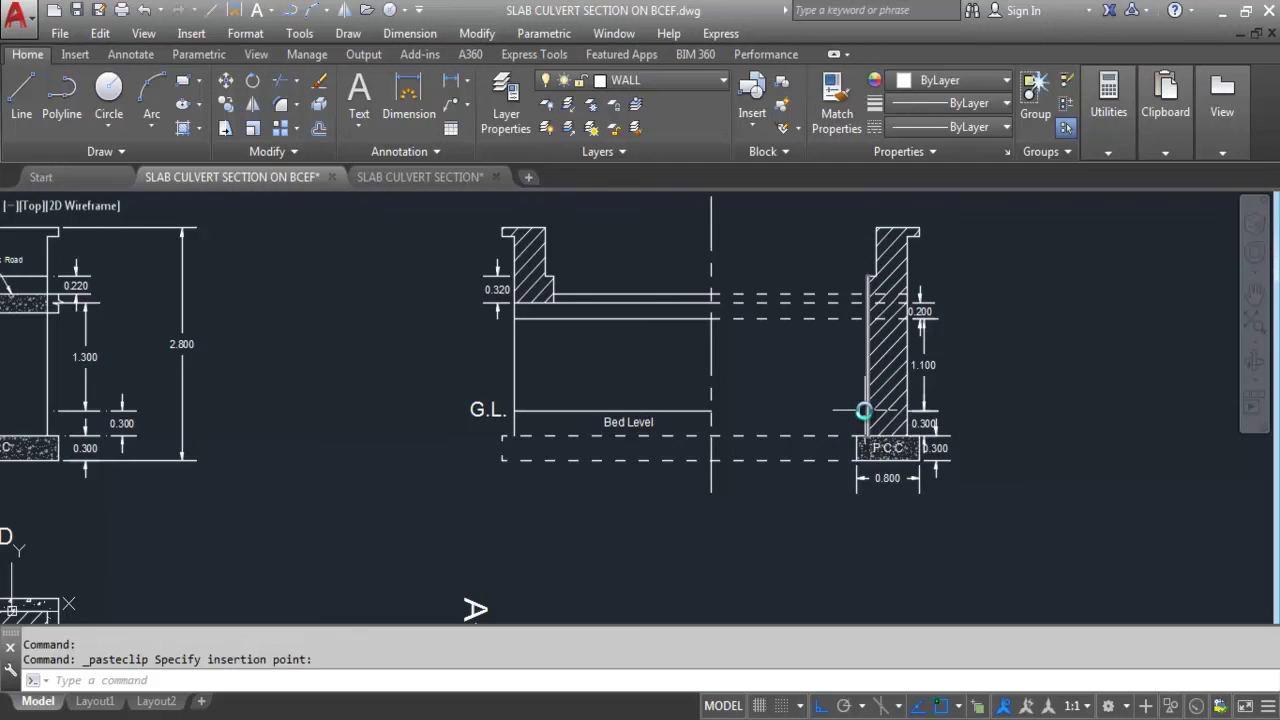
scroll(611, 293, "up", 3)
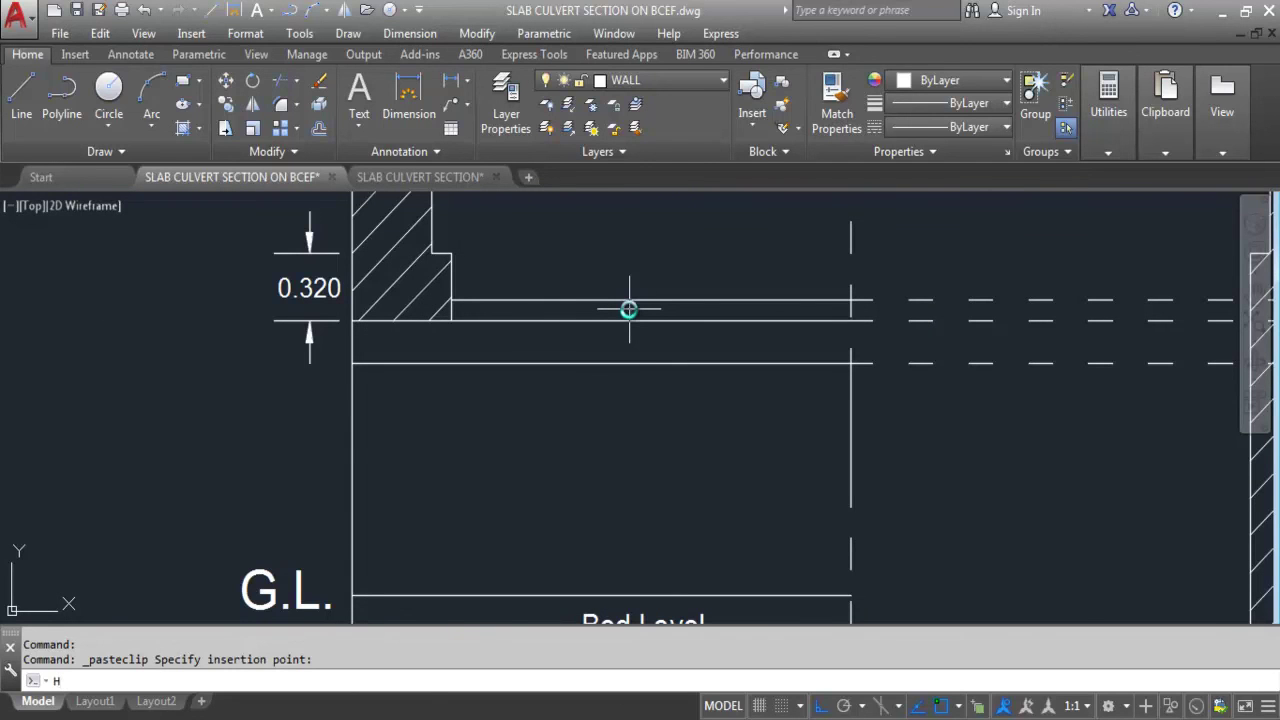
key("Return")
left_click(633, 312)
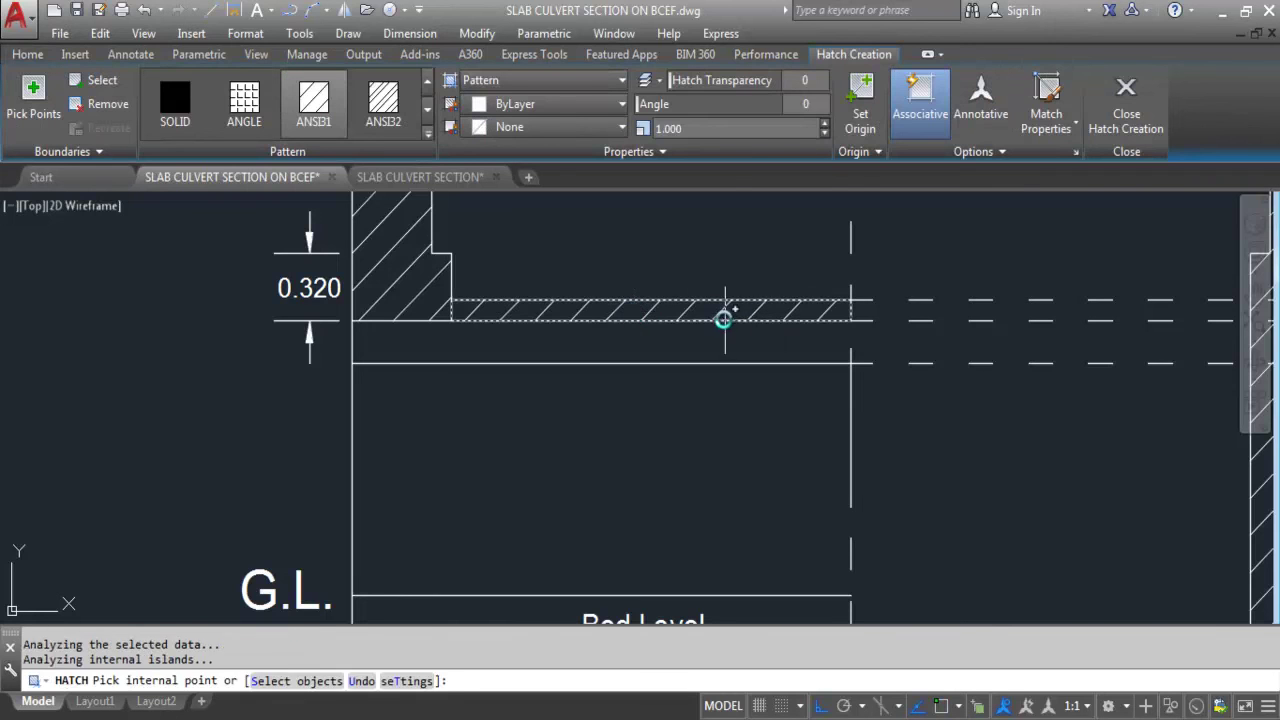
key("Return")
- Match the concrete hatch of the ABCD section's wearing course onto the thin strip hatch left of the centreline on BCEF
type("MA")
key("Return")
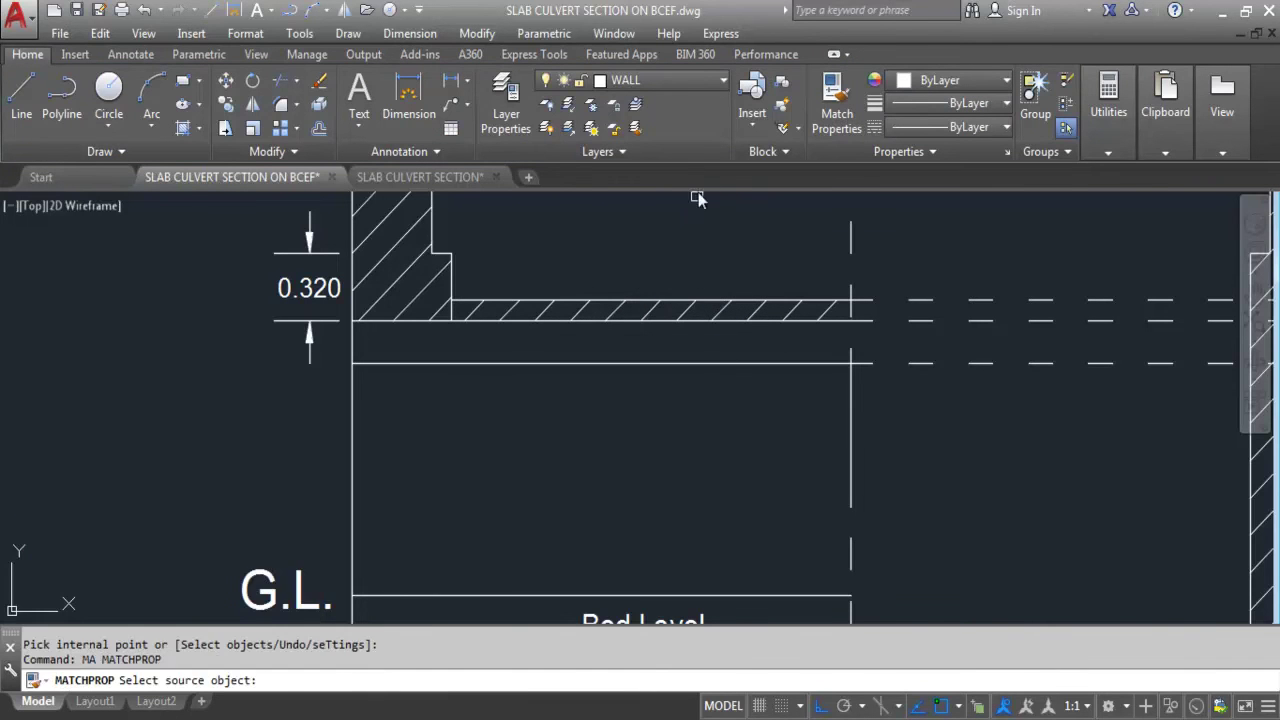
scroll(700, 191, "down", 3)
scroll(486, 323, "down", 3)
scroll(238, 330, "up", 6)
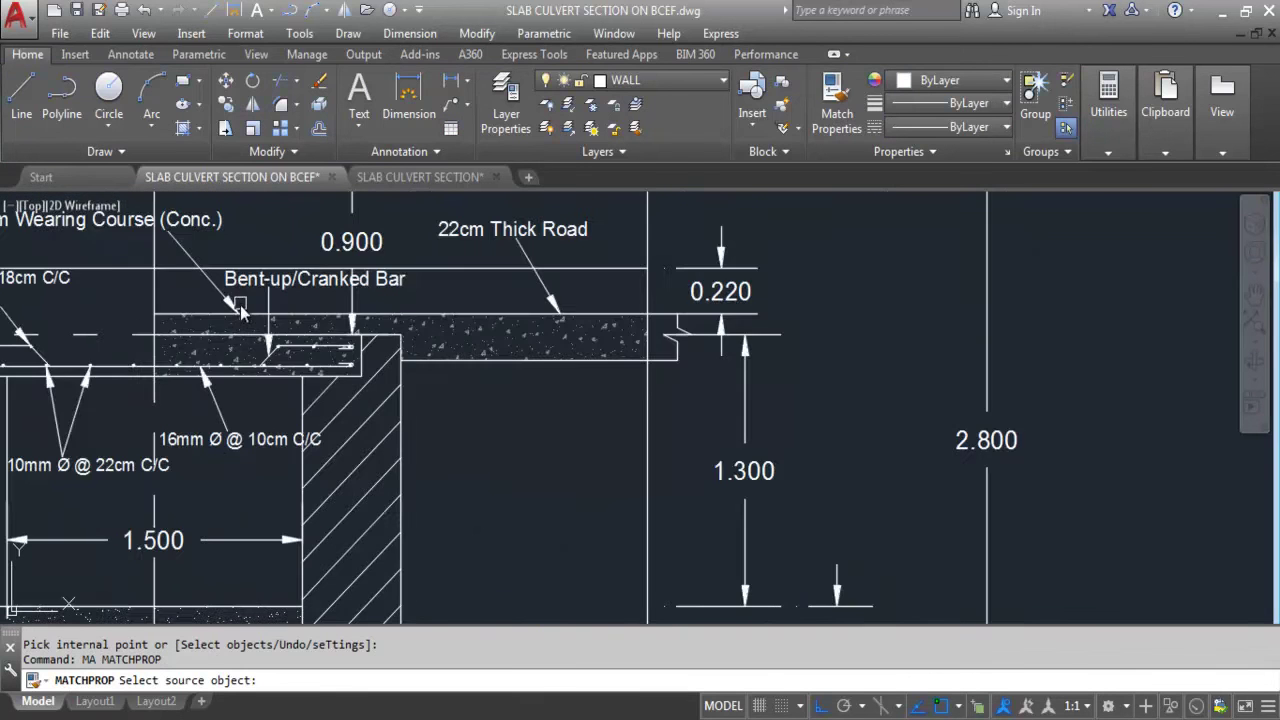
left_click(243, 310)
scroll(210, 420, "down", 5)
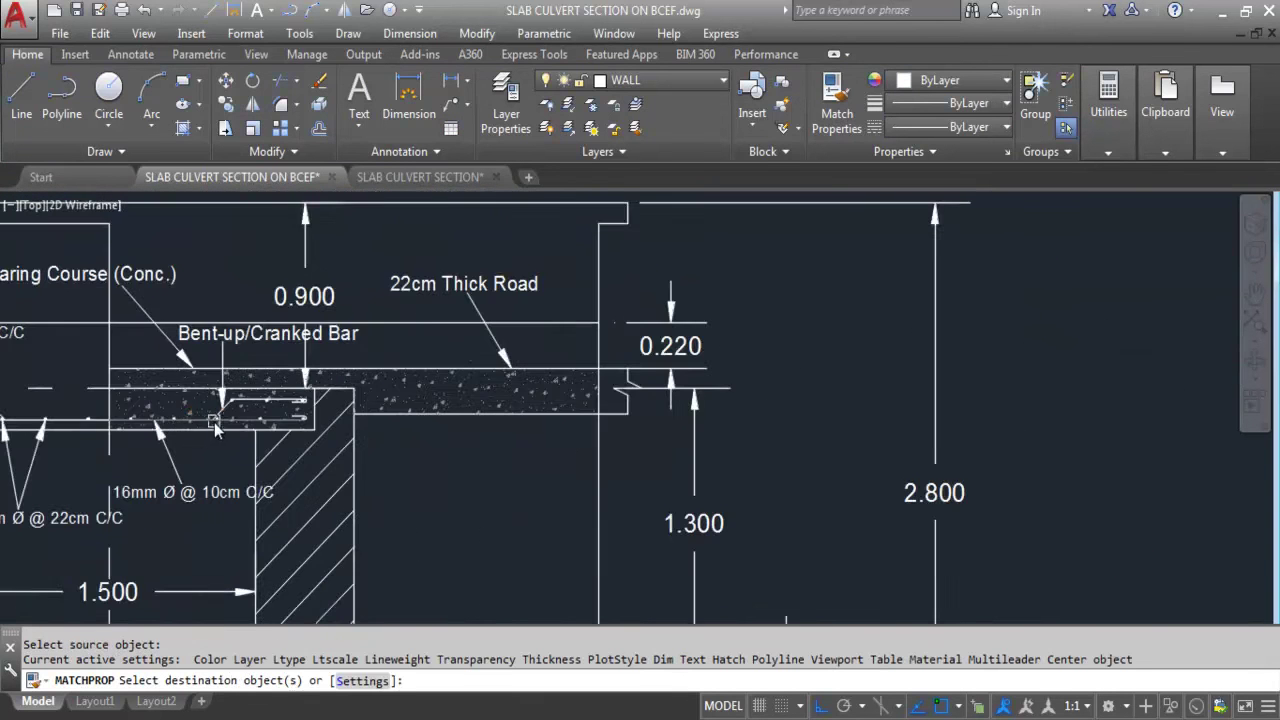
scroll(1015, 430, "up", 5)
left_click(998, 409)
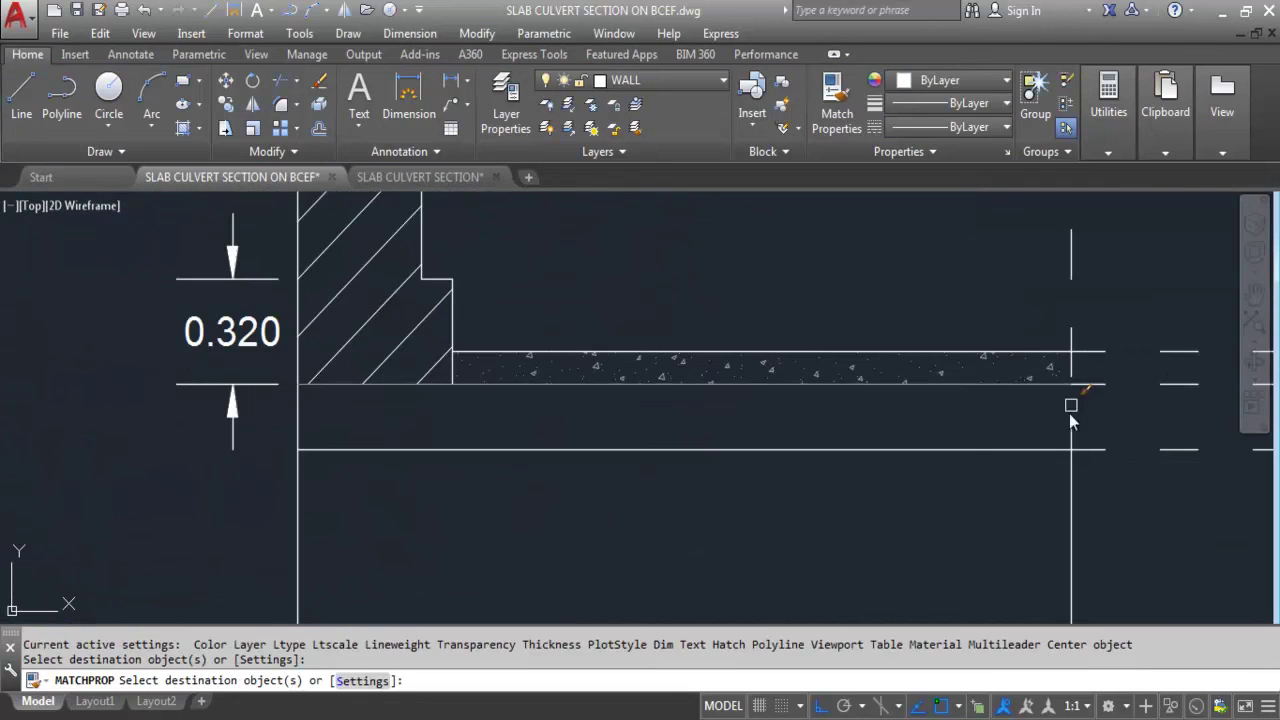
key("Escape")
- Change the Concrete layer's colour to white in the layer properties
scroll(735, 370, "down", 4)
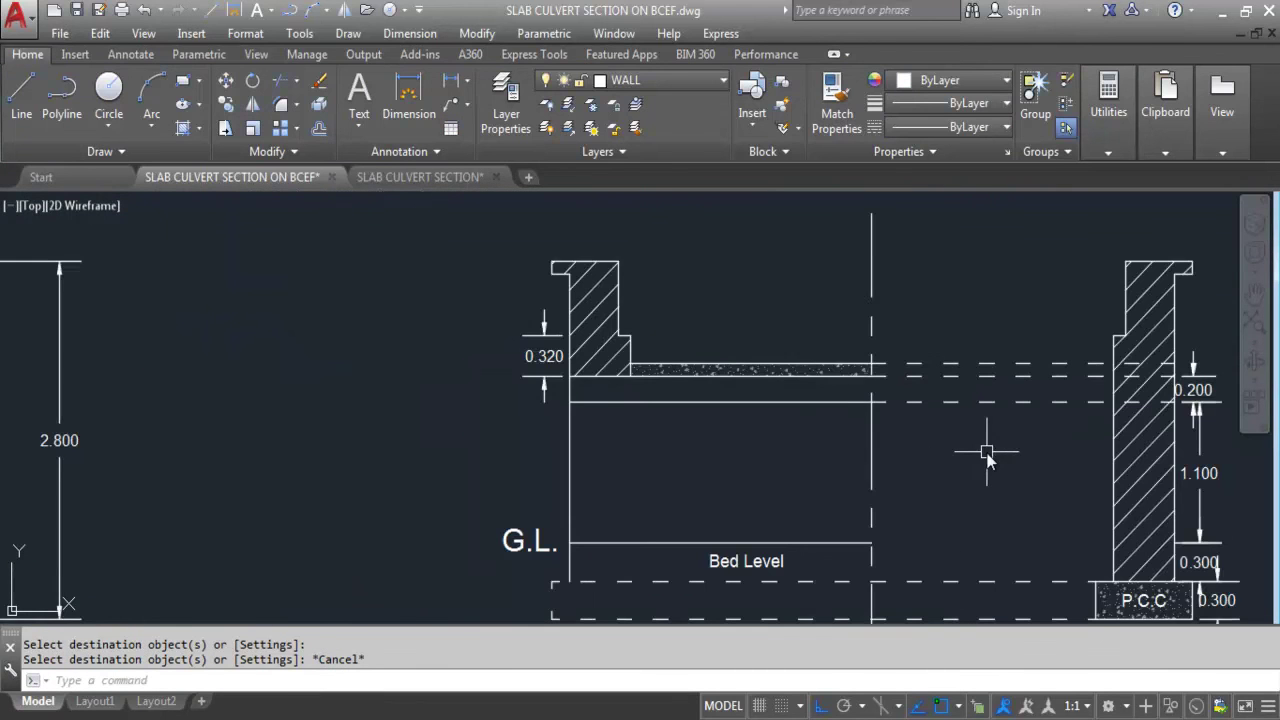
scroll(815, 366, "up", 4)
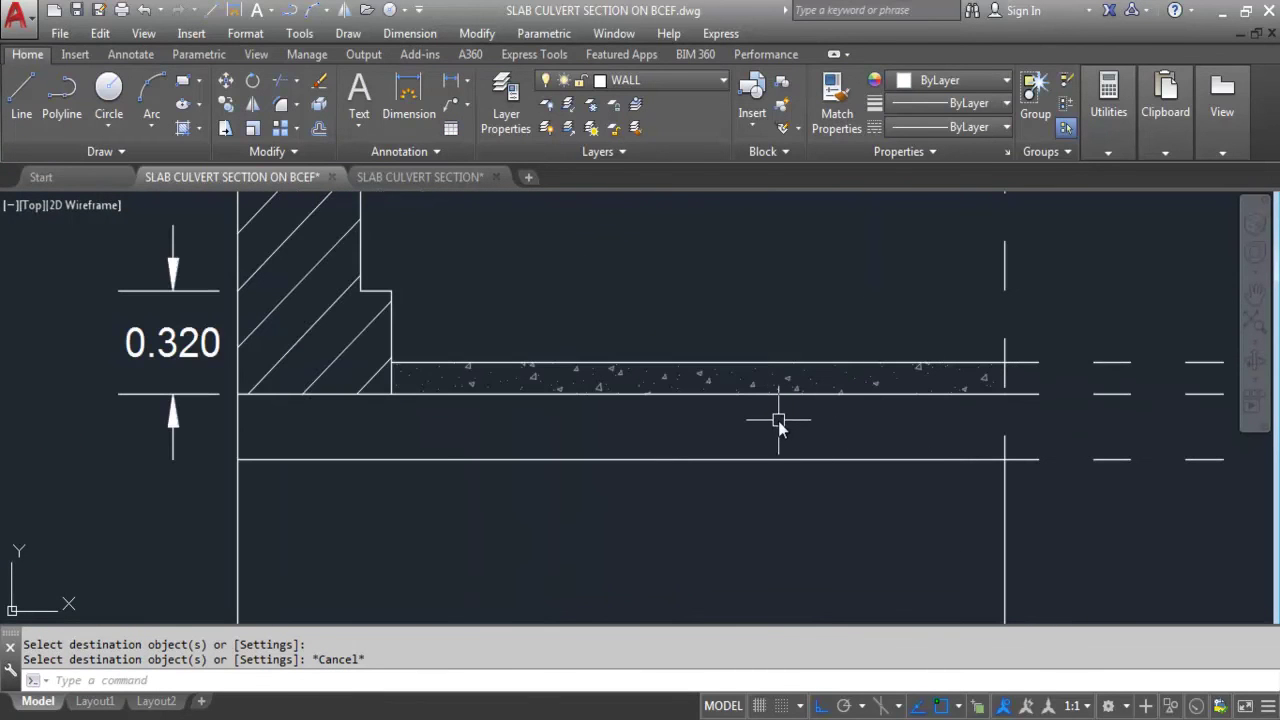
key("Escape")
key("Escape")
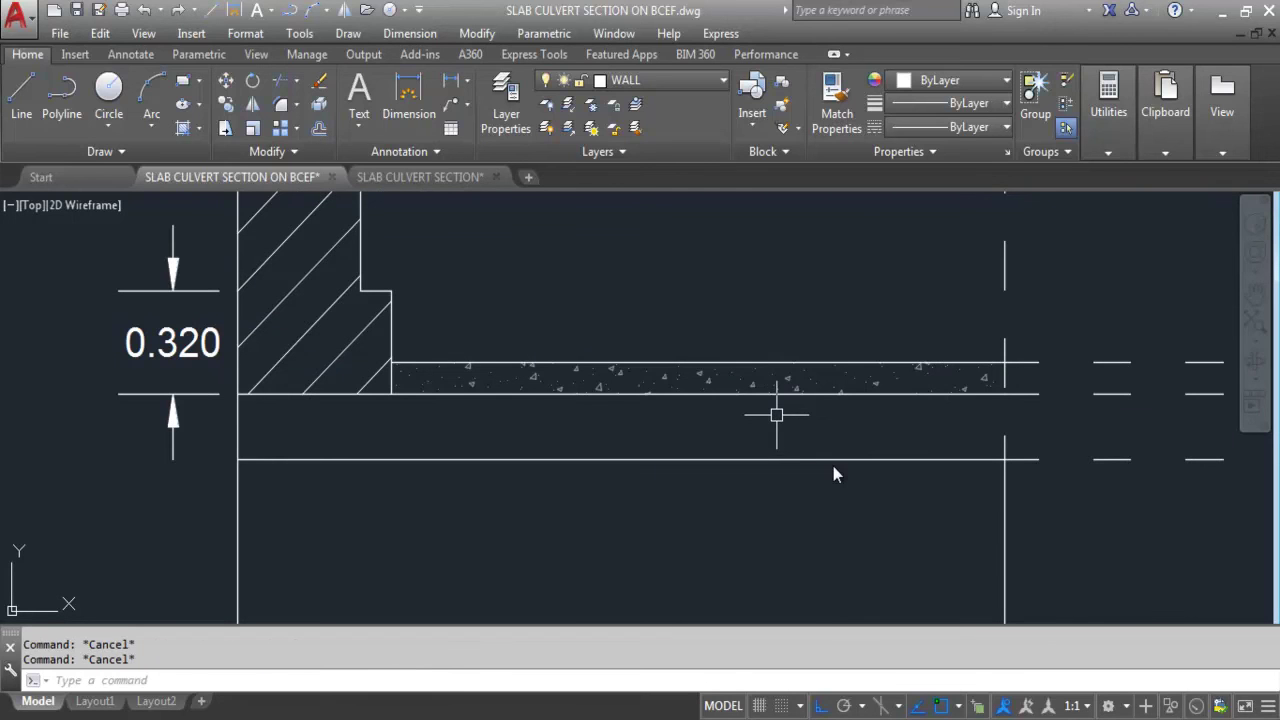
left_click(510, 95)
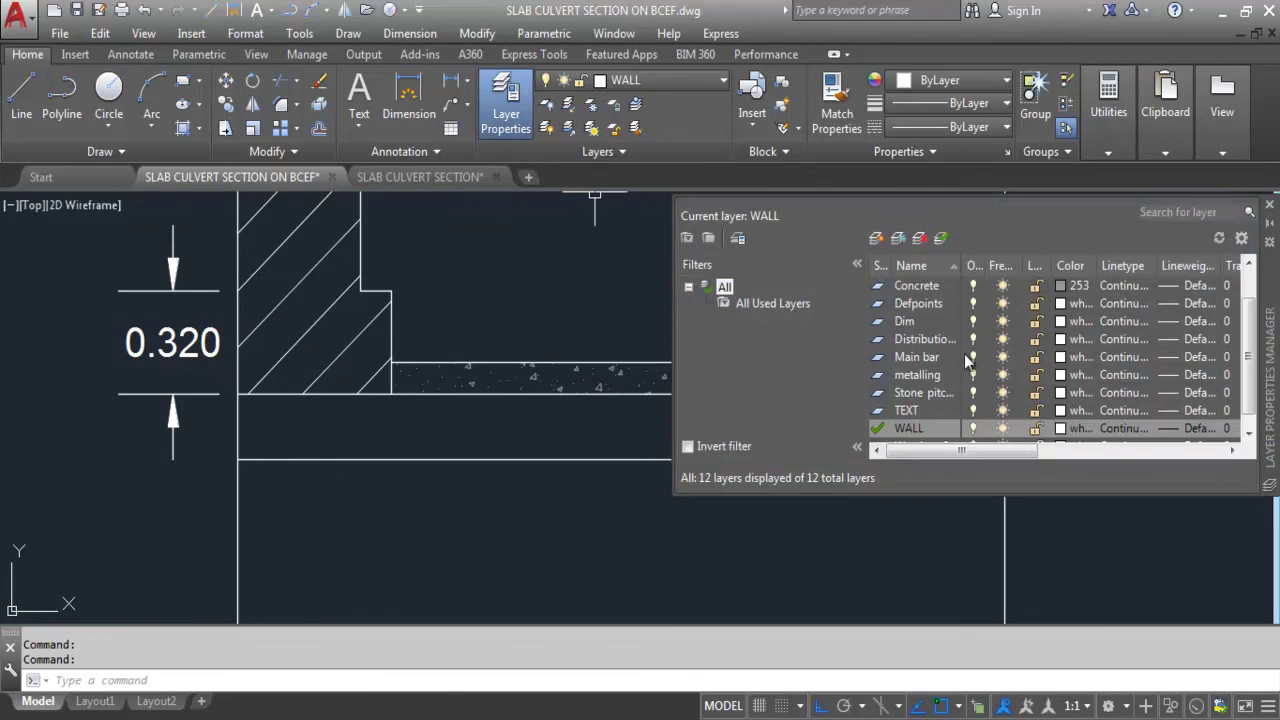
left_click(1066, 287)
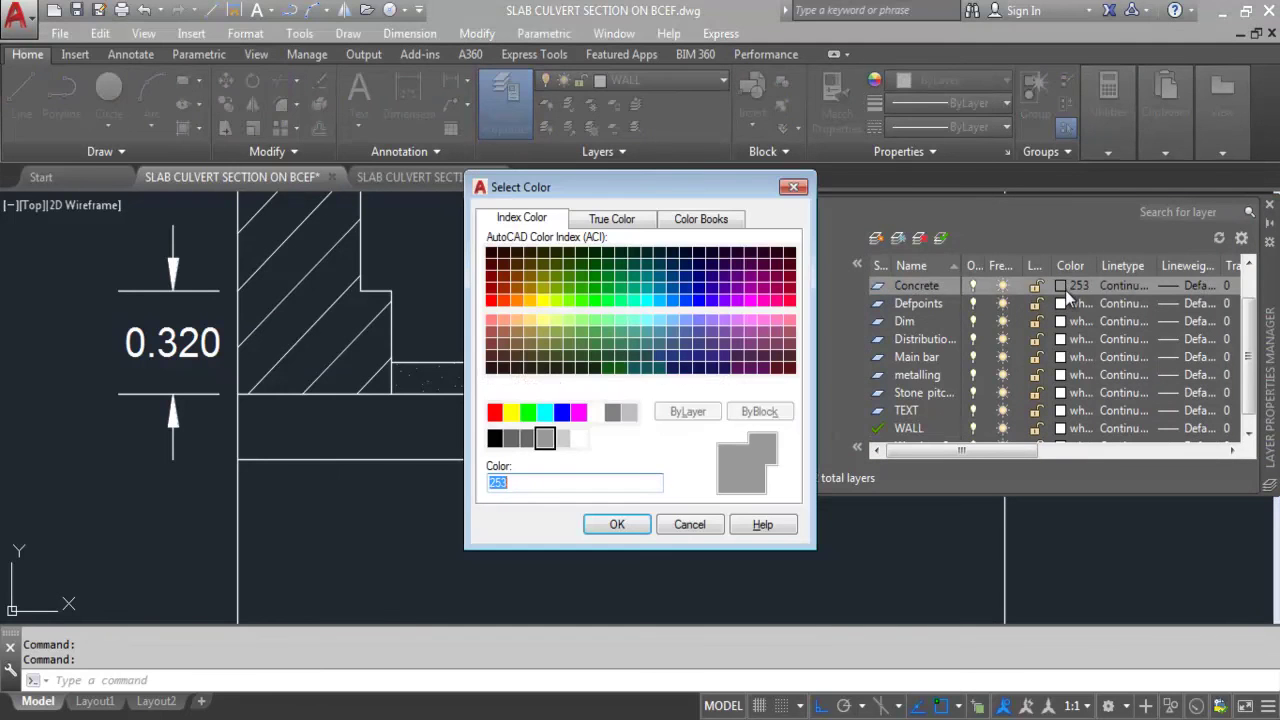
left_click(595, 412)
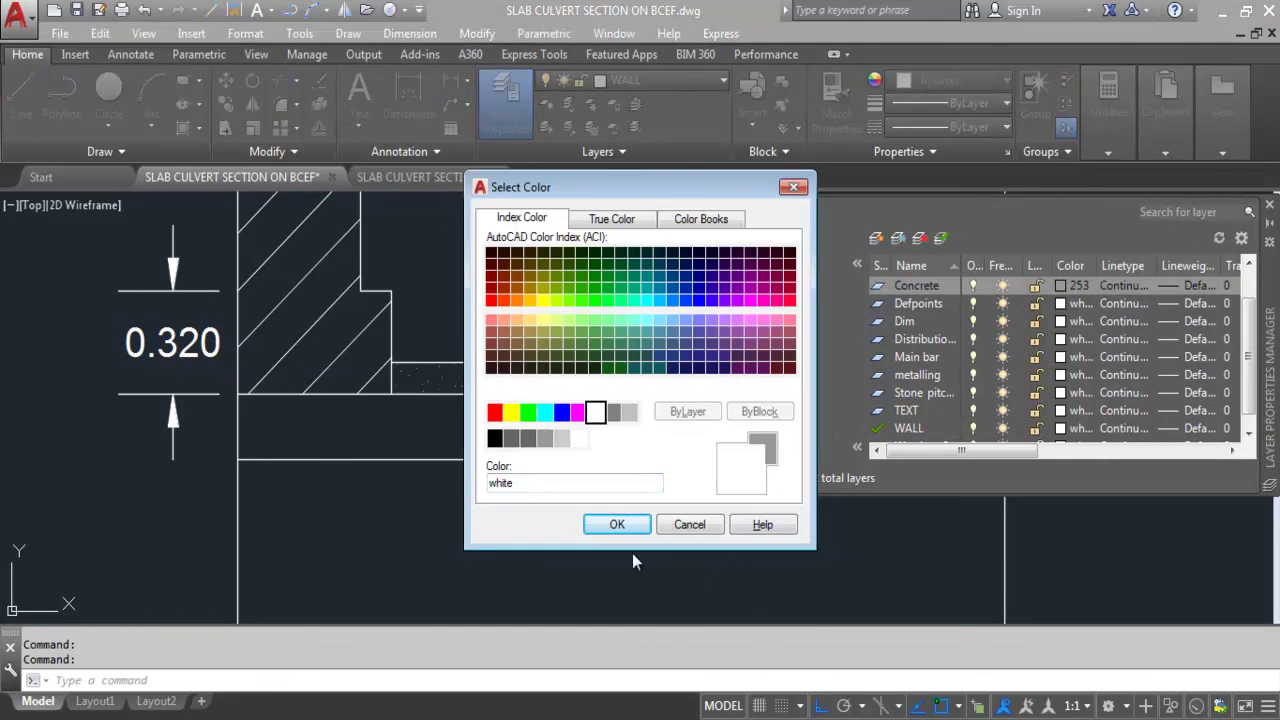
left_click(615, 526)
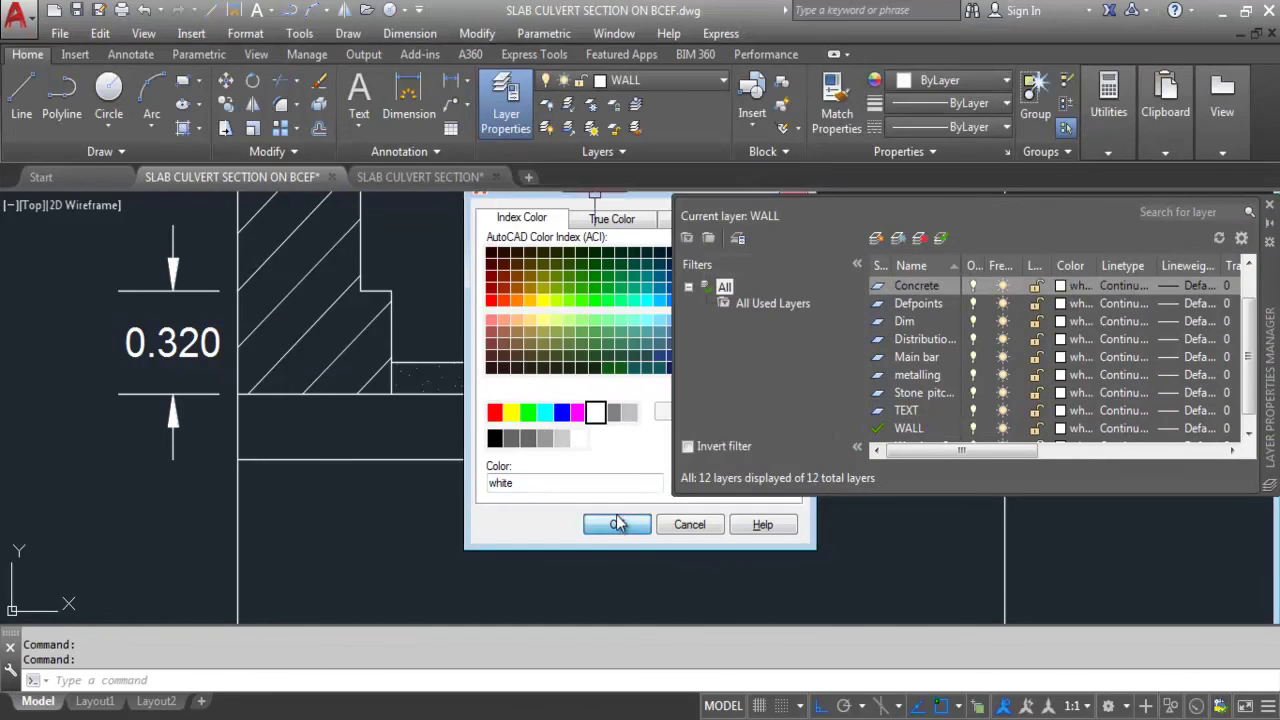
left_click(1270, 222)
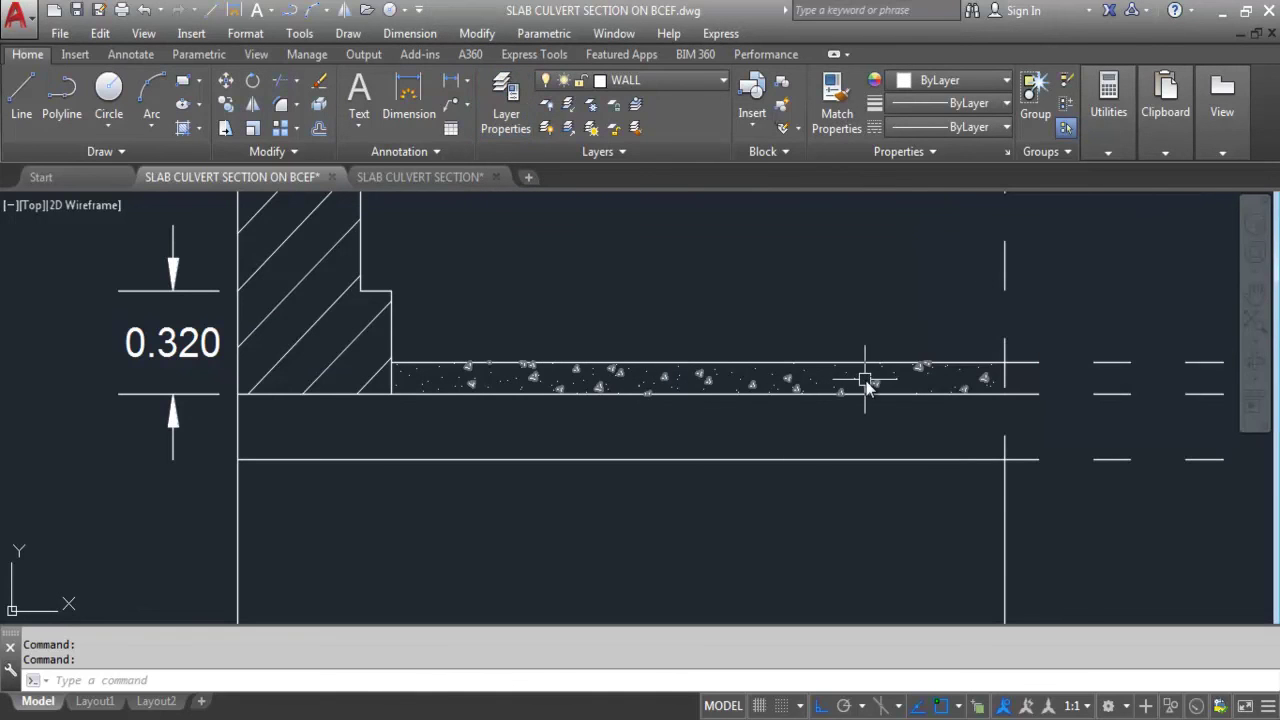
- Examine the wearing course and P.C.C footing hatches and the slab lines on BCEF, comparing them with the ABCD section
scroll(580, 296, "down", 3)
scroll(1023, 581, "up", 5)
scroll(1023, 581, "down", 3)
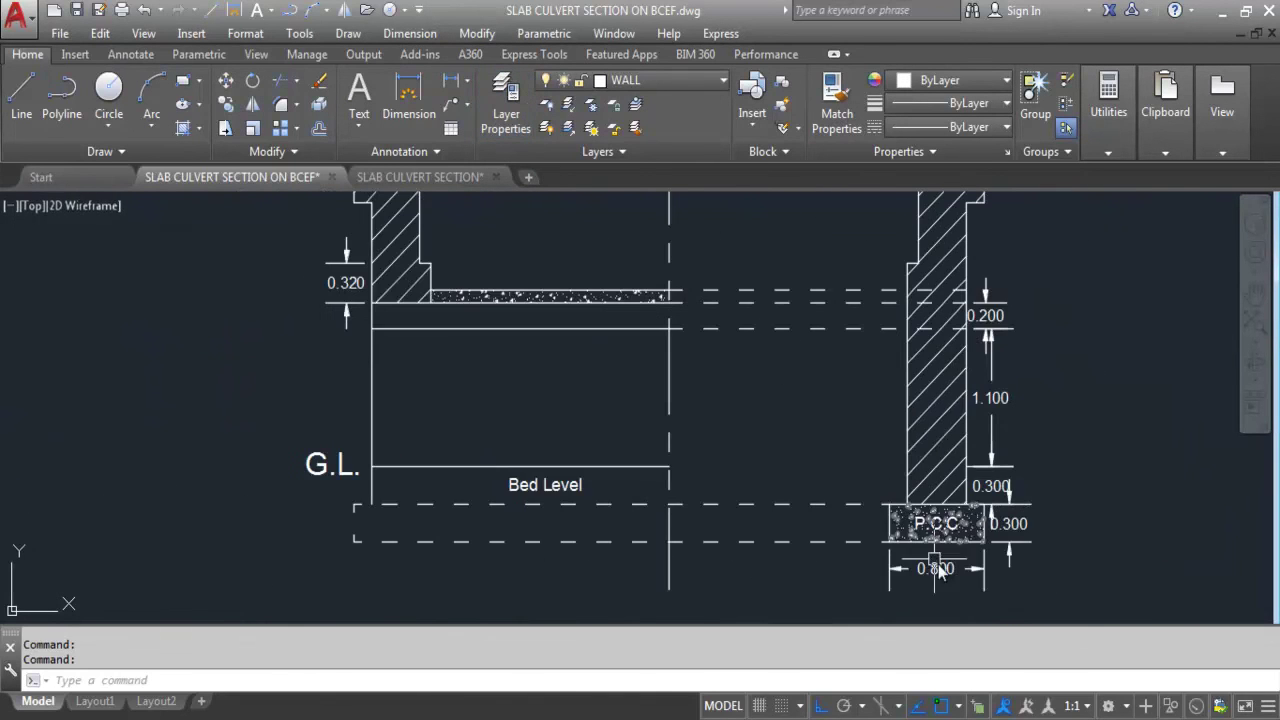
scroll(1115, 574, "up", 3)
scroll(1140, 553, "down", 4)
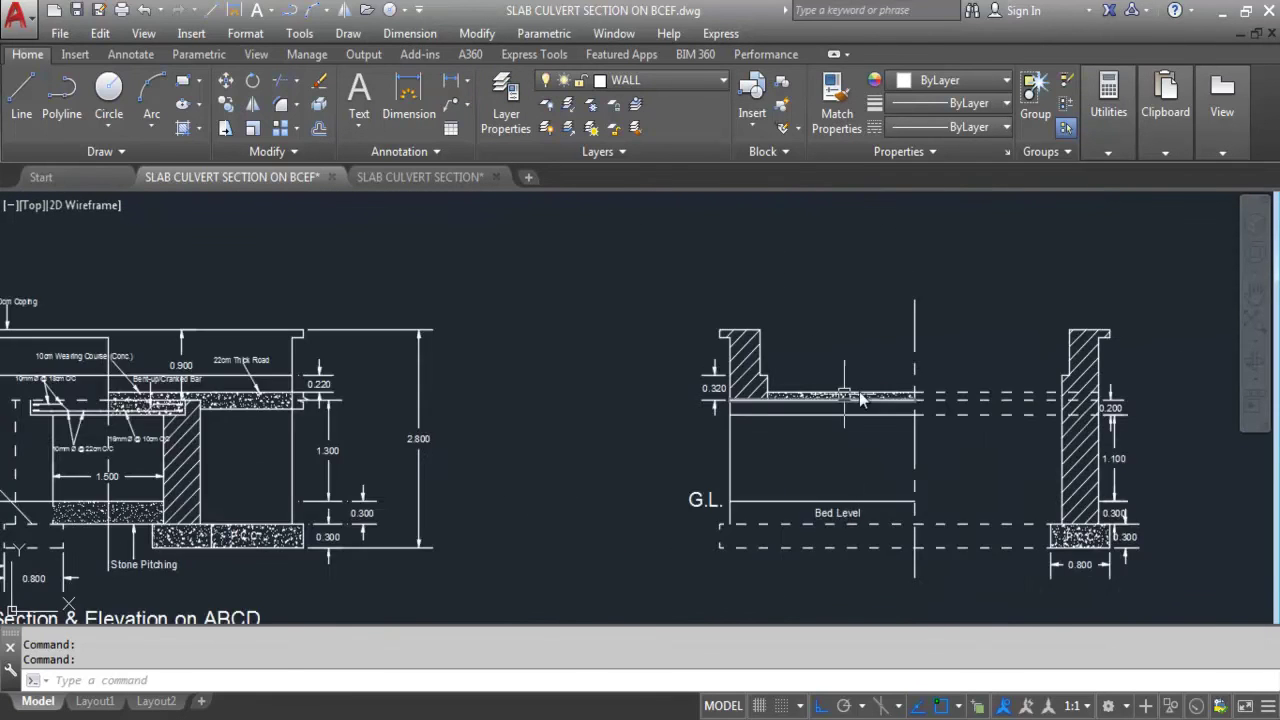
scroll(902, 408, "up", 5)
scroll(617, 481, "down", 2)
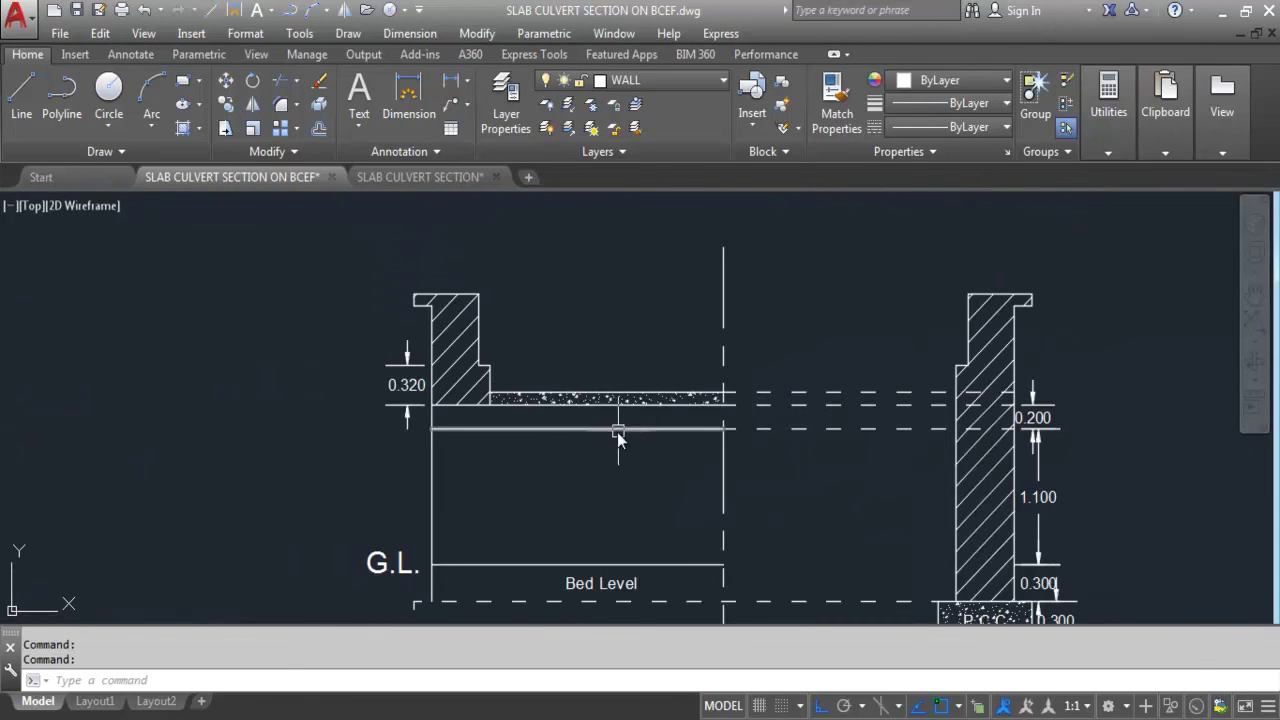
scroll(525, 412, "up", 2)
scroll(494, 420, "down", 2)
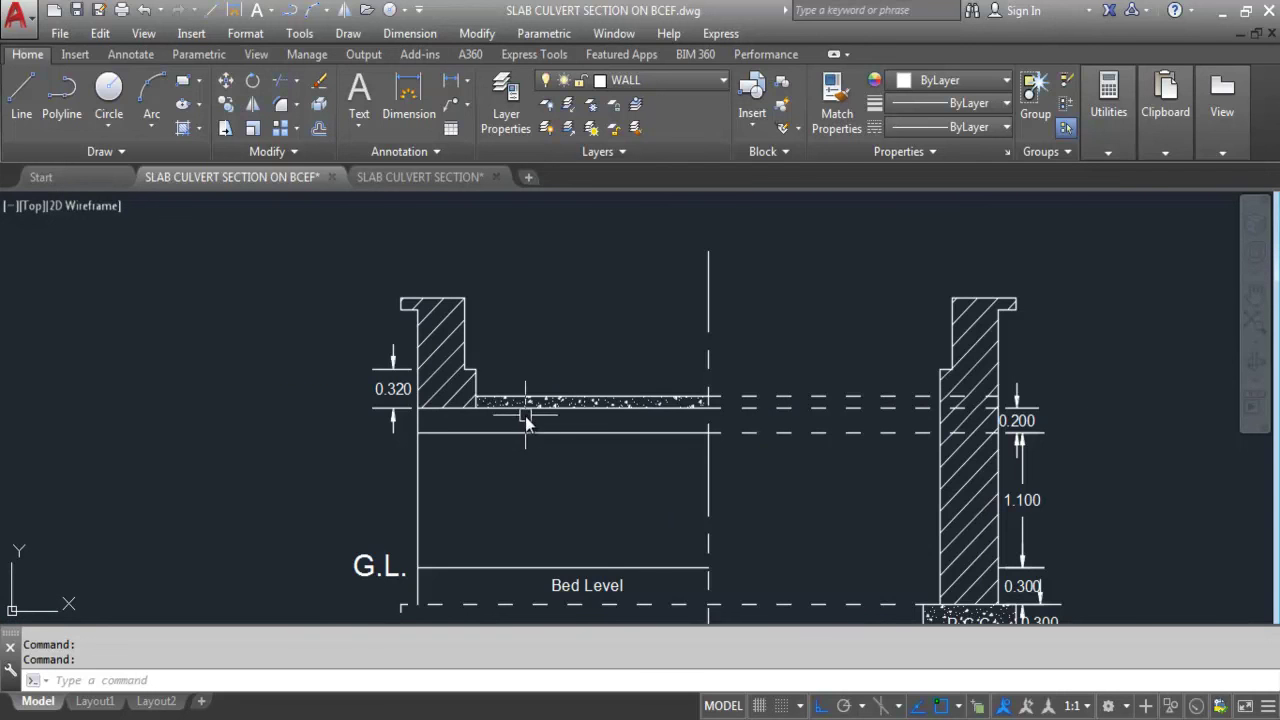
scroll(525, 416, "up", 2)
mouse_move(518, 449)
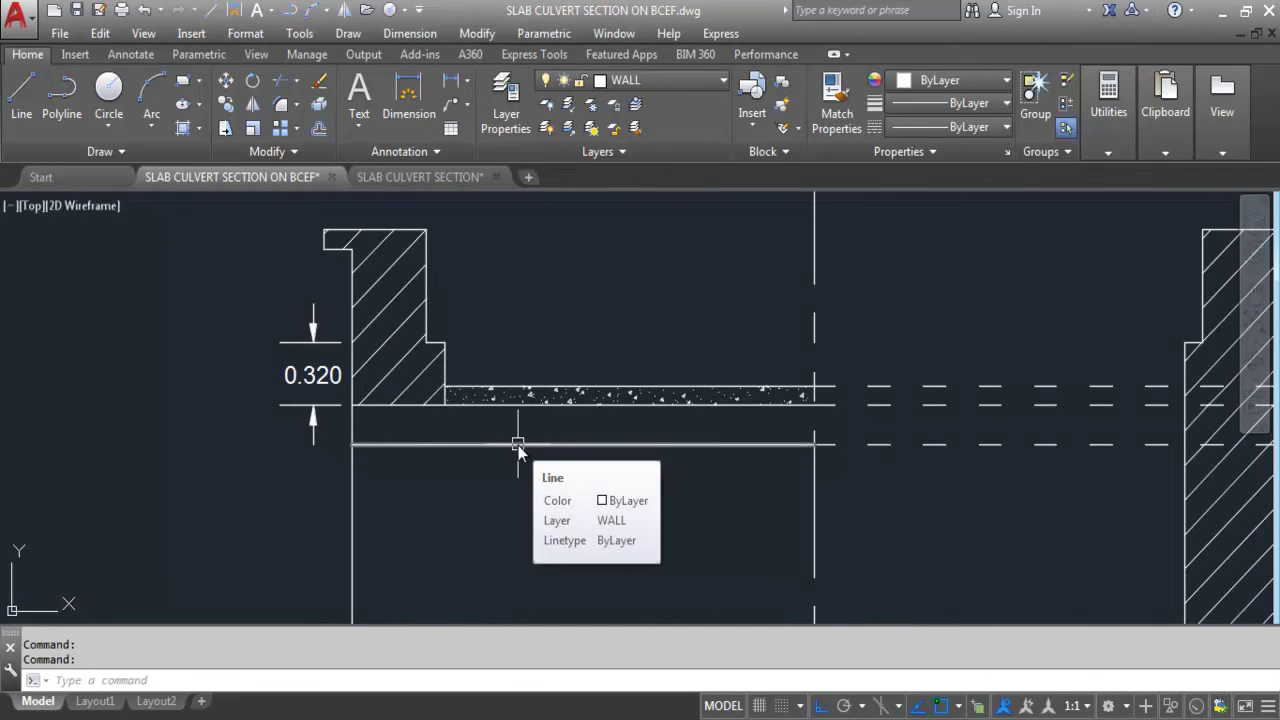
scroll(477, 368, "down", 6)
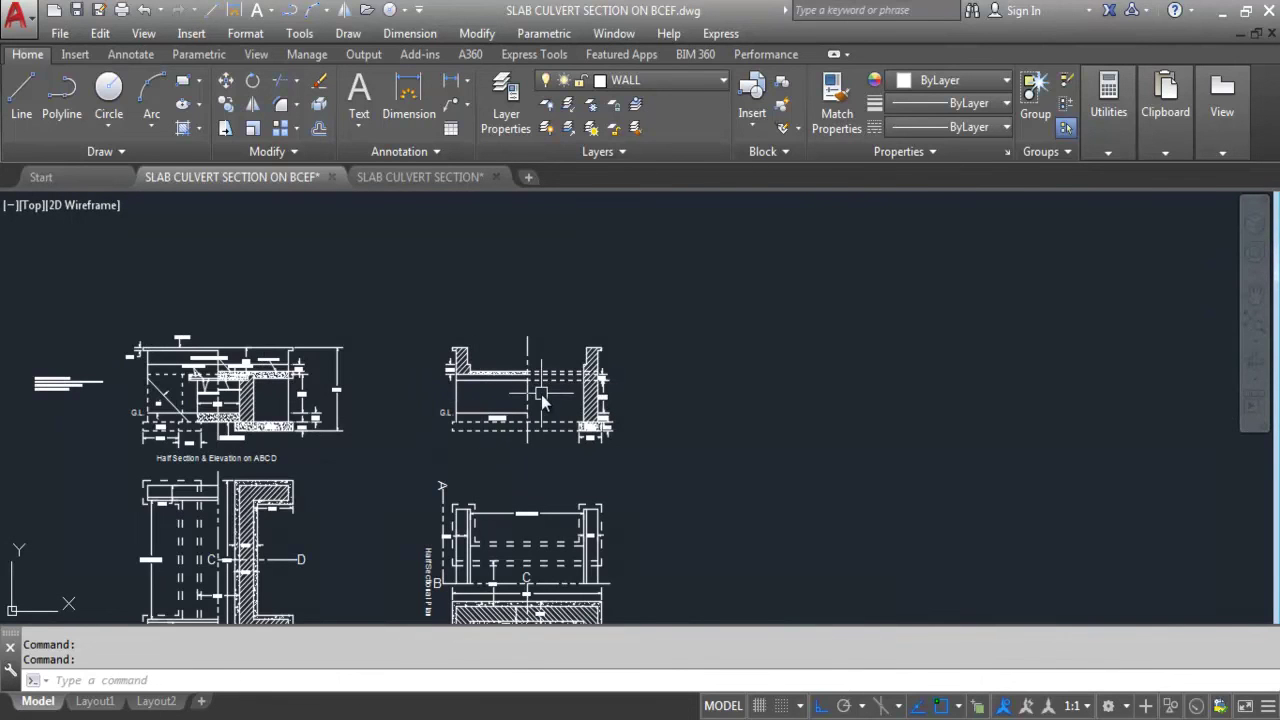
scroll(545, 385, "down", 2)
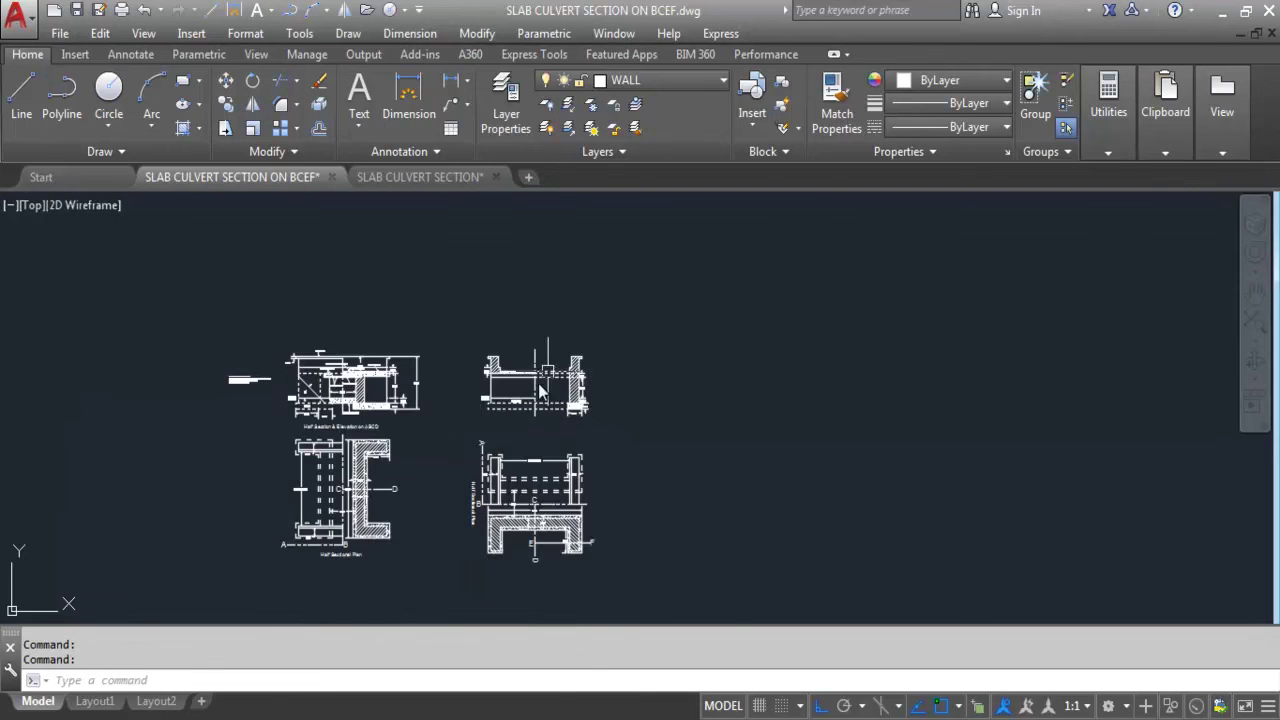
scroll(604, 427, "up", 3)
scroll(787, 340, "up", 2)
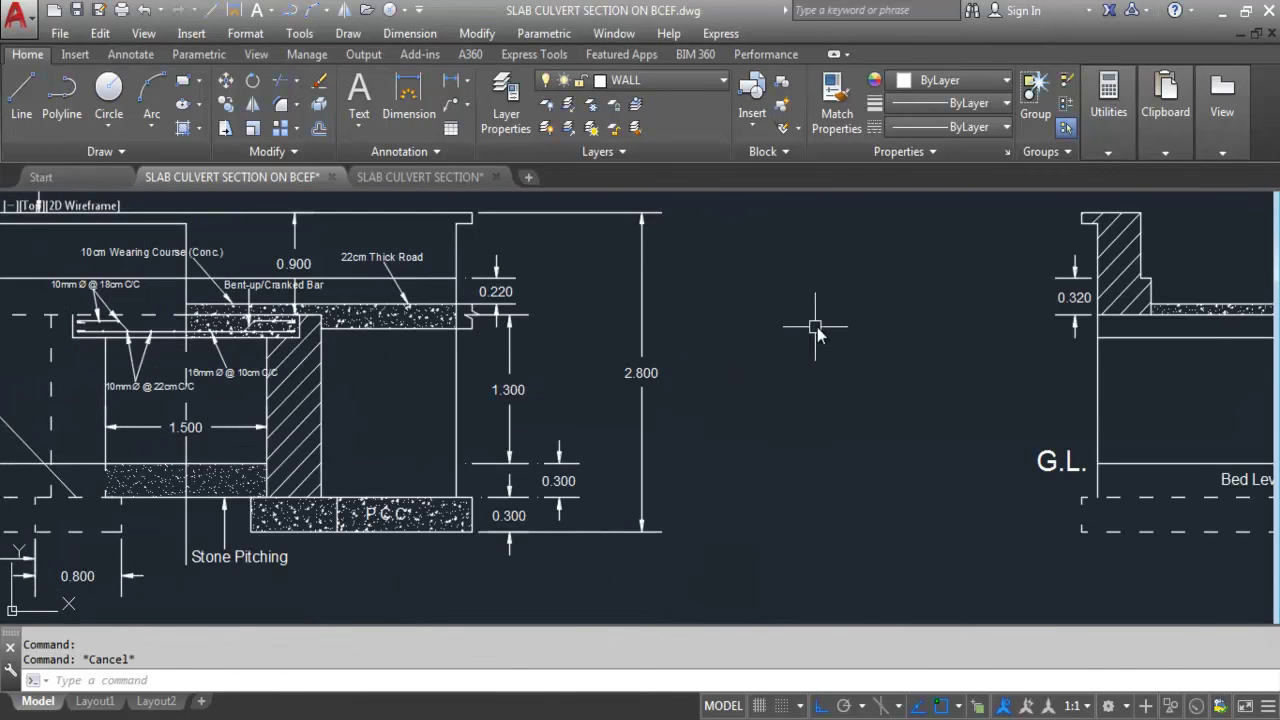
scroll(566, 381, "down", 3)
scroll(800, 370, "up", 3)
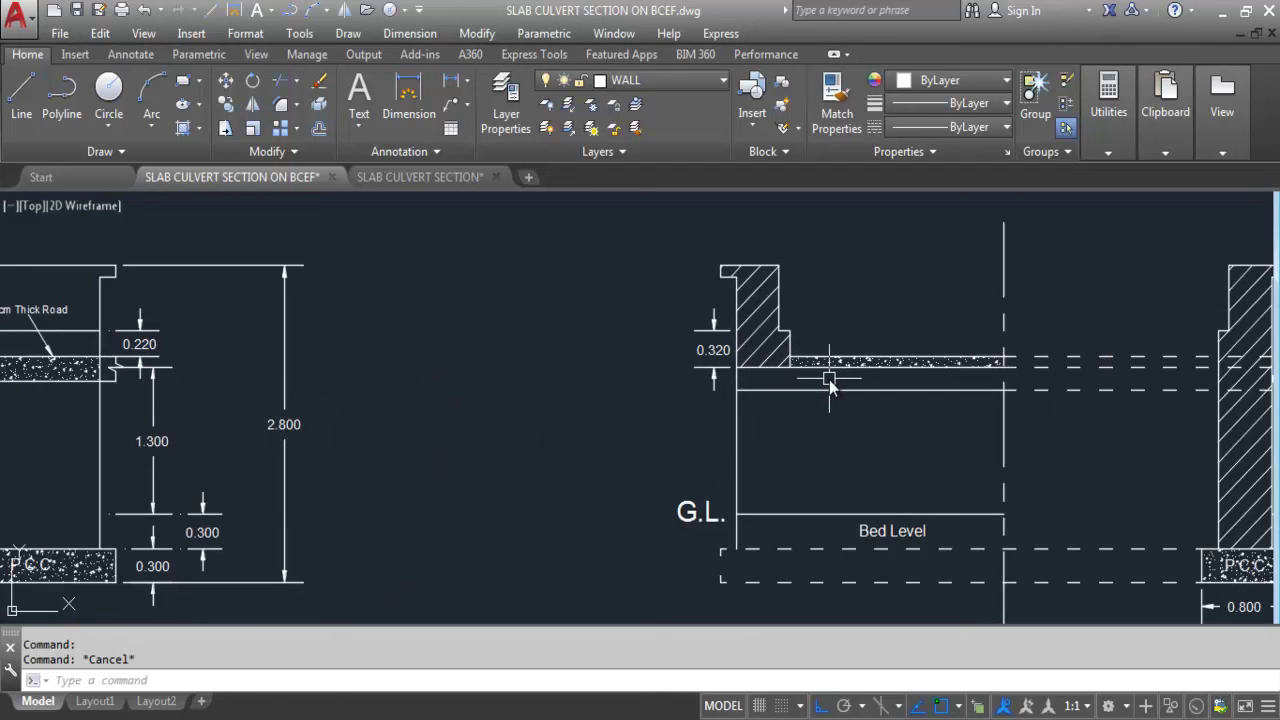
scroll(850, 440, "down", 3)
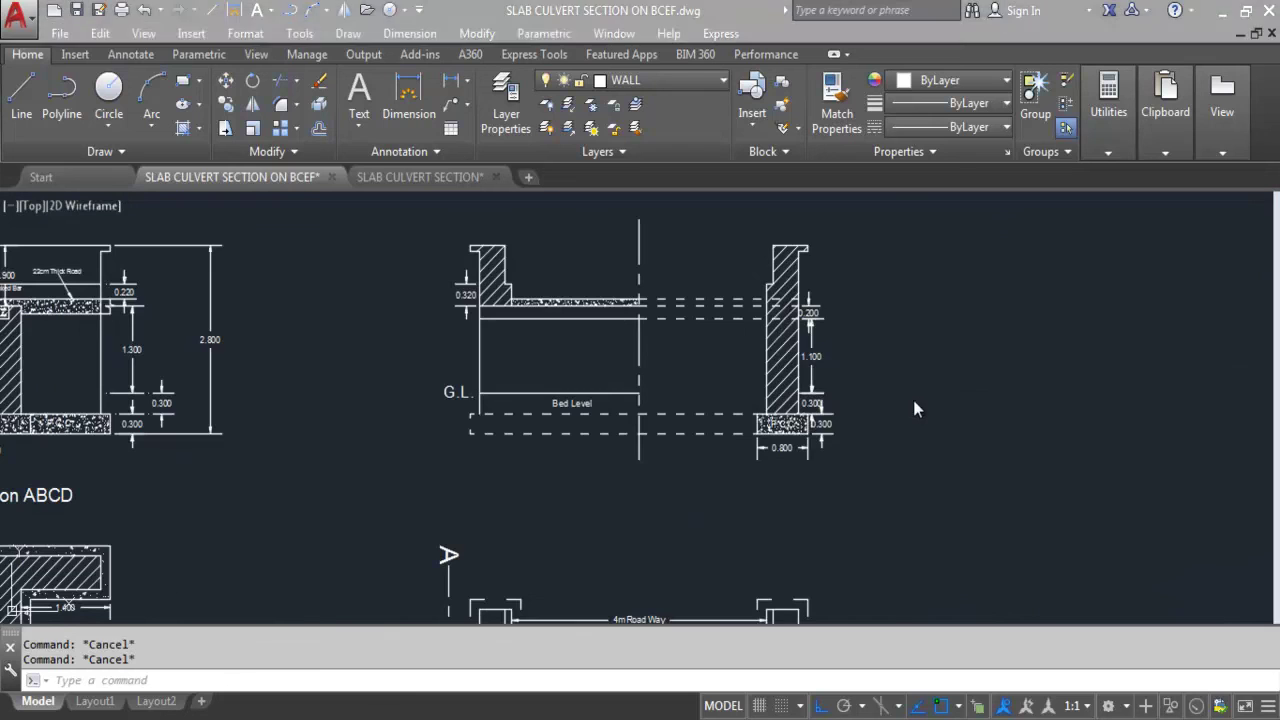